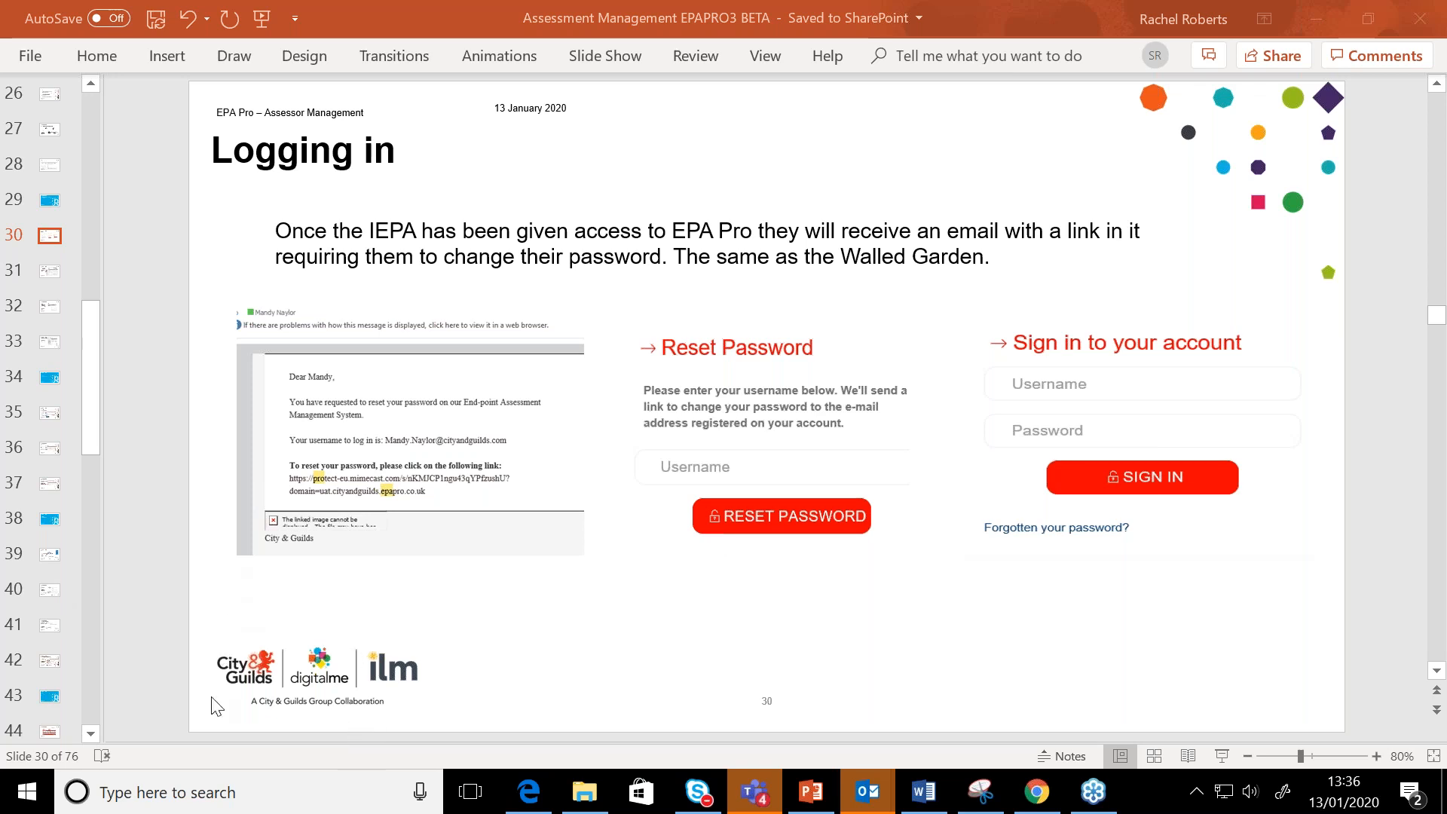
# Show slide 31 on the Assessor Management dashboard, and switch to Chrome to look over the live EPA dashboard
pyautogui.click(52, 279)
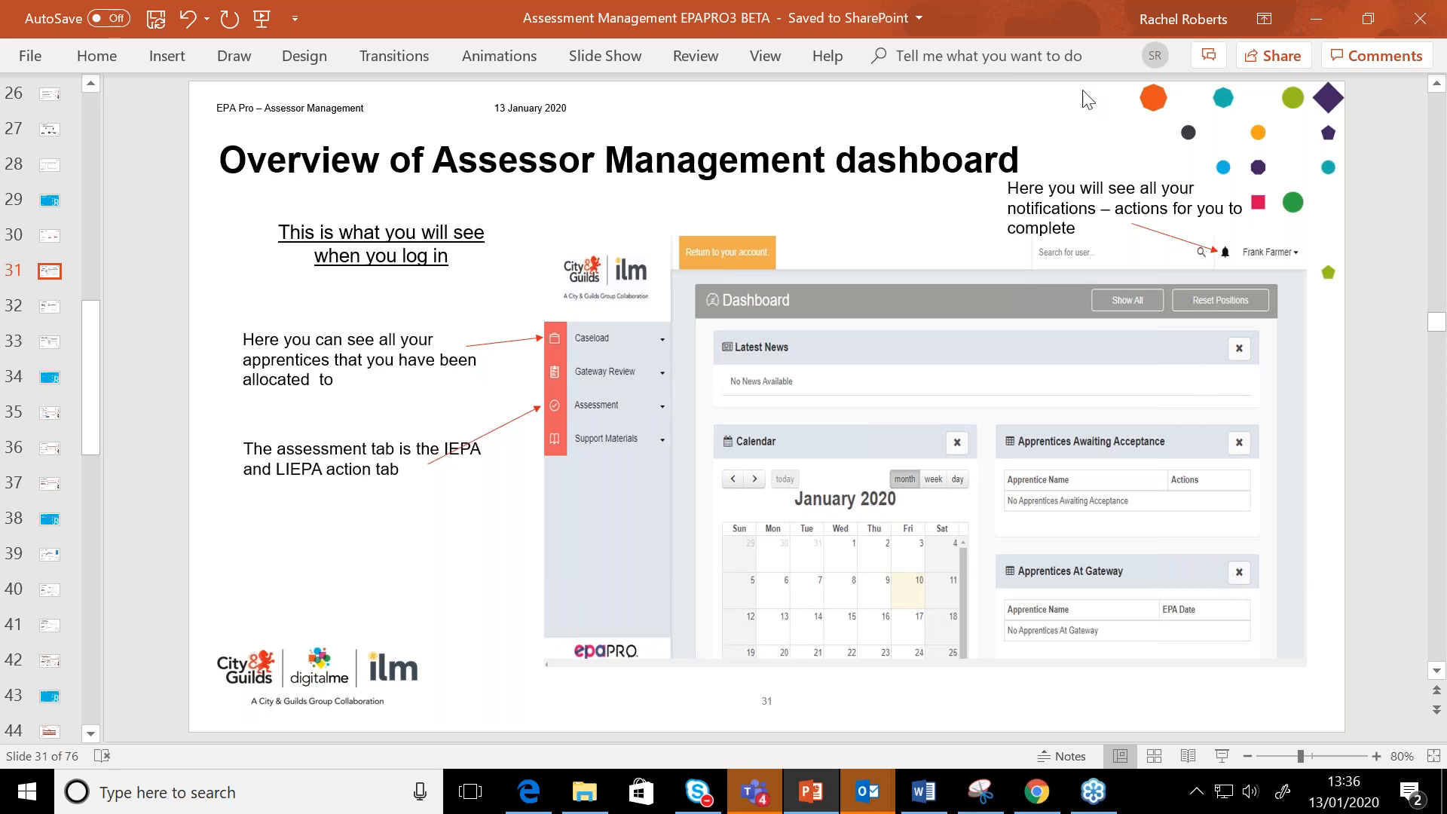
pyautogui.click(1038, 792)
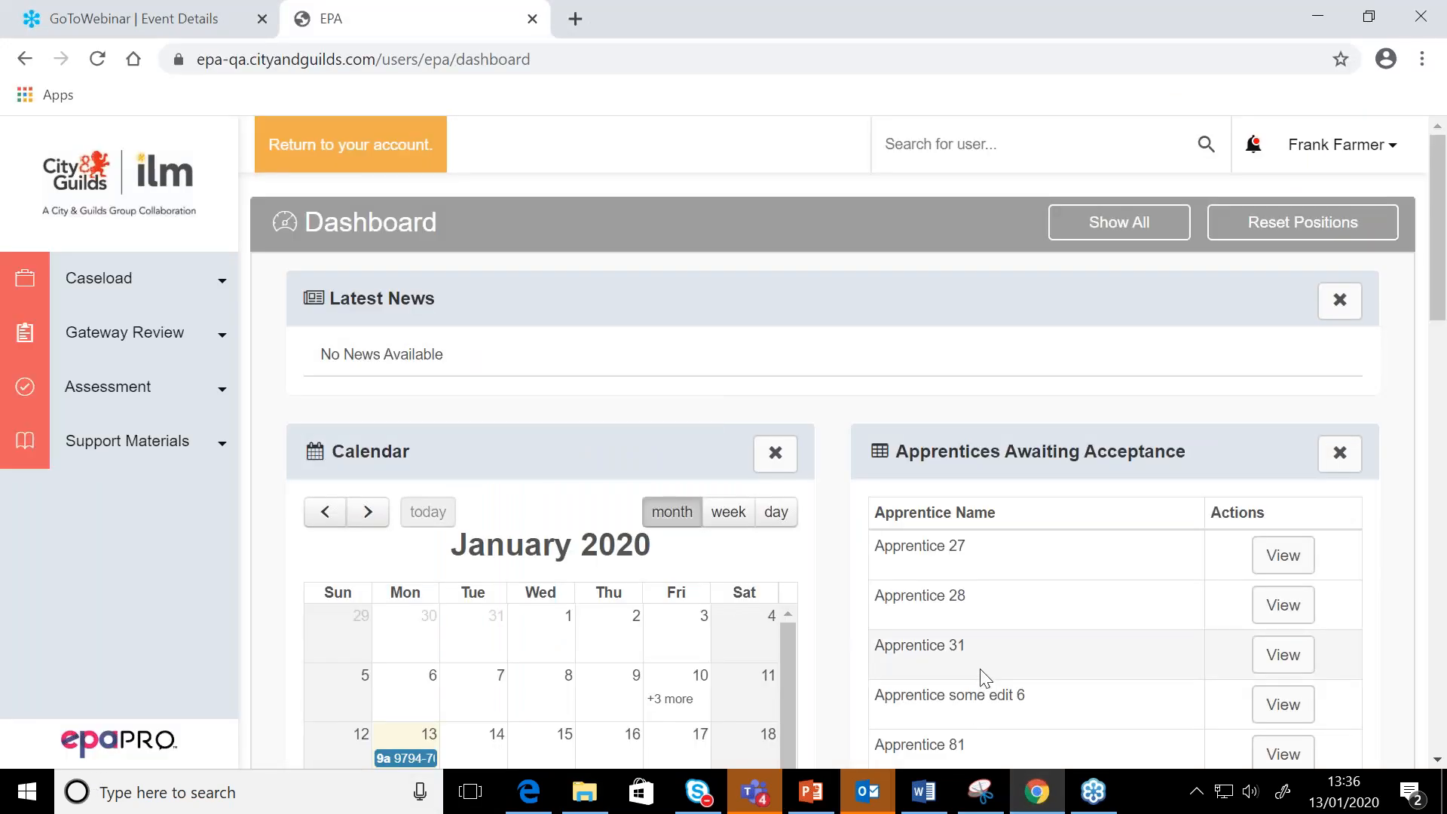
pyautogui.scroll(-1, 984, 677)
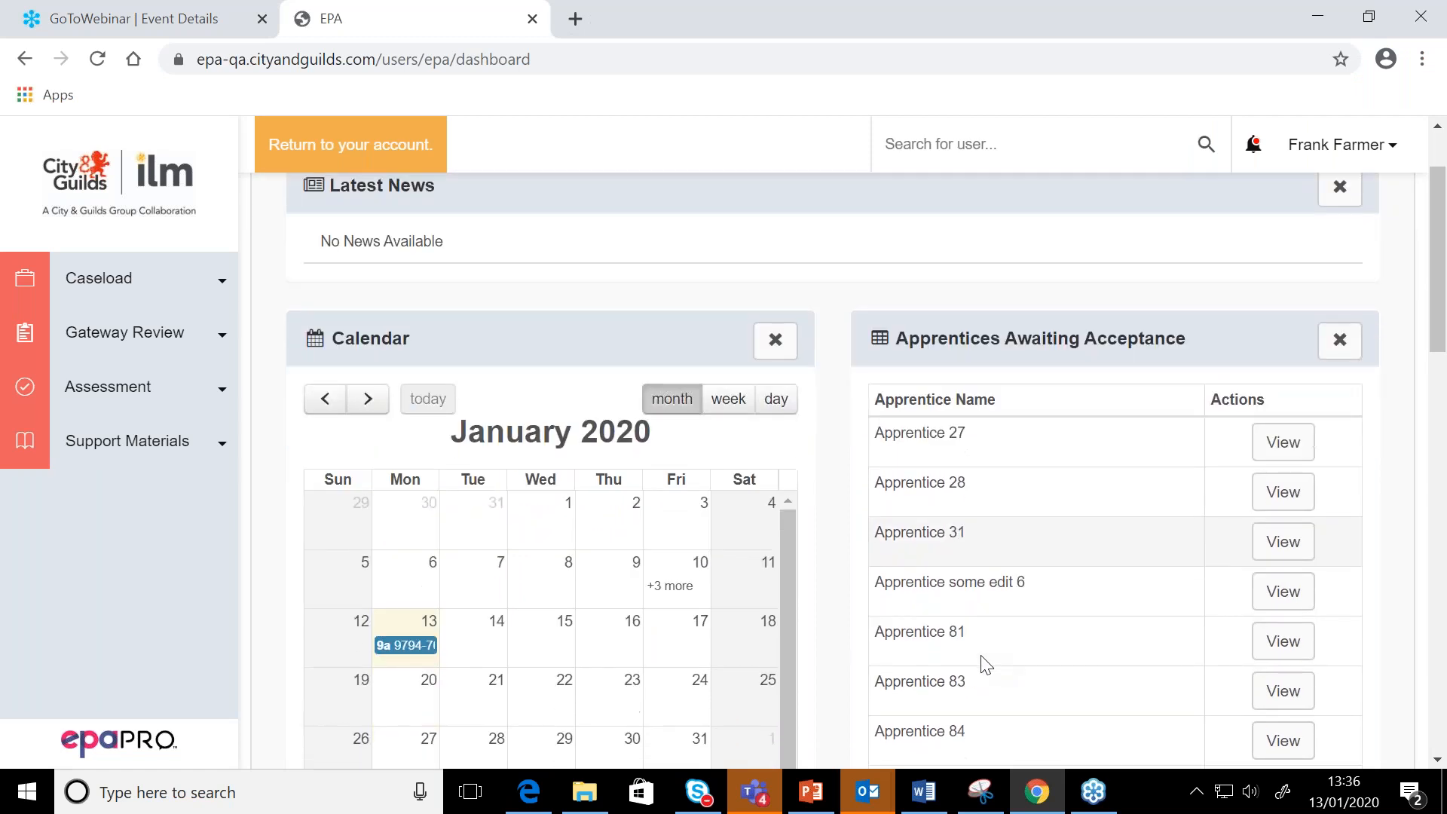
pyautogui.scroll(1, 981, 657)
pyautogui.scroll(-1, 981, 657)
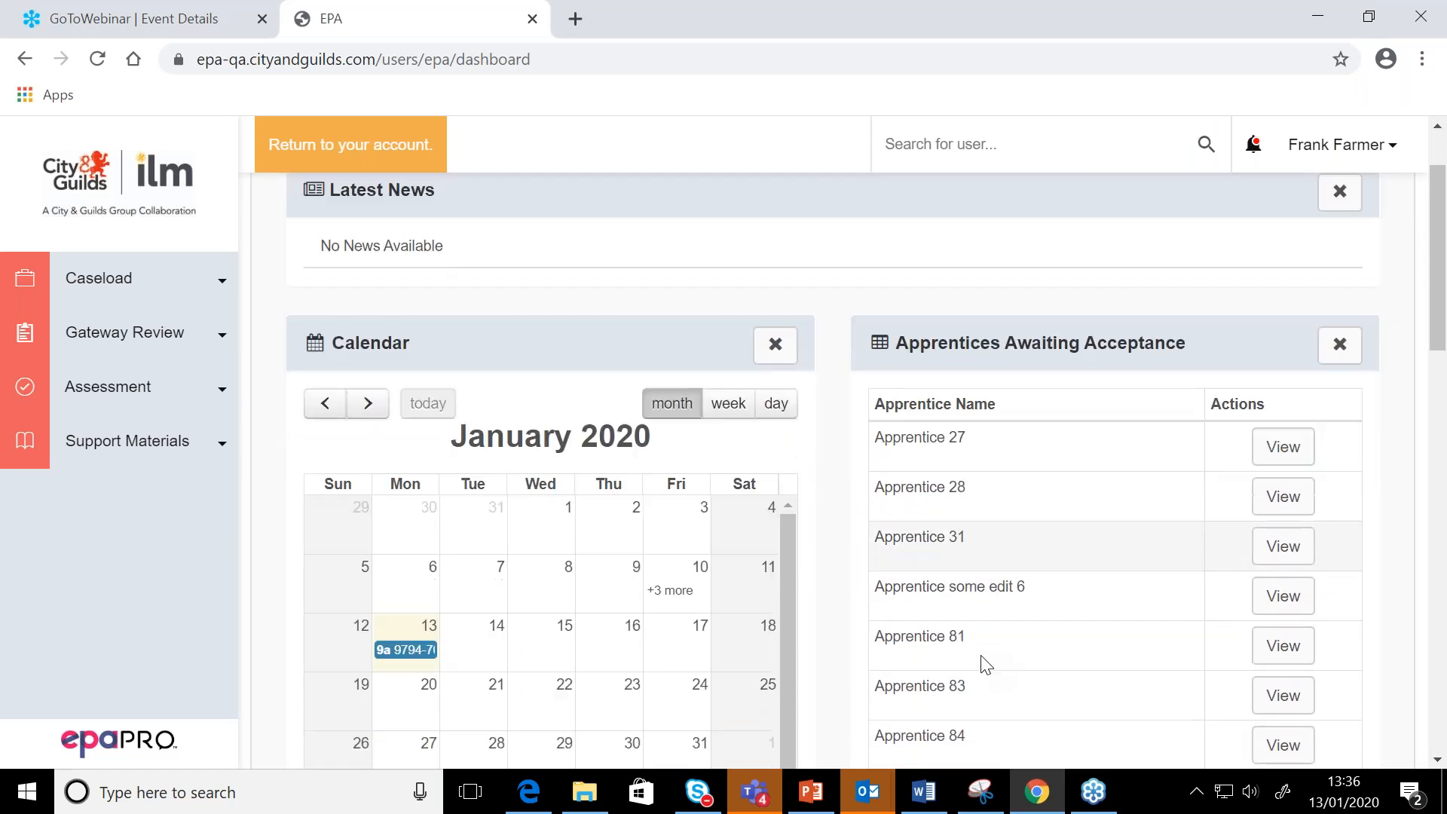
pyautogui.scroll(1, 981, 657)
pyautogui.scroll(-1, 981, 654)
pyautogui.scroll(1, 981, 654)
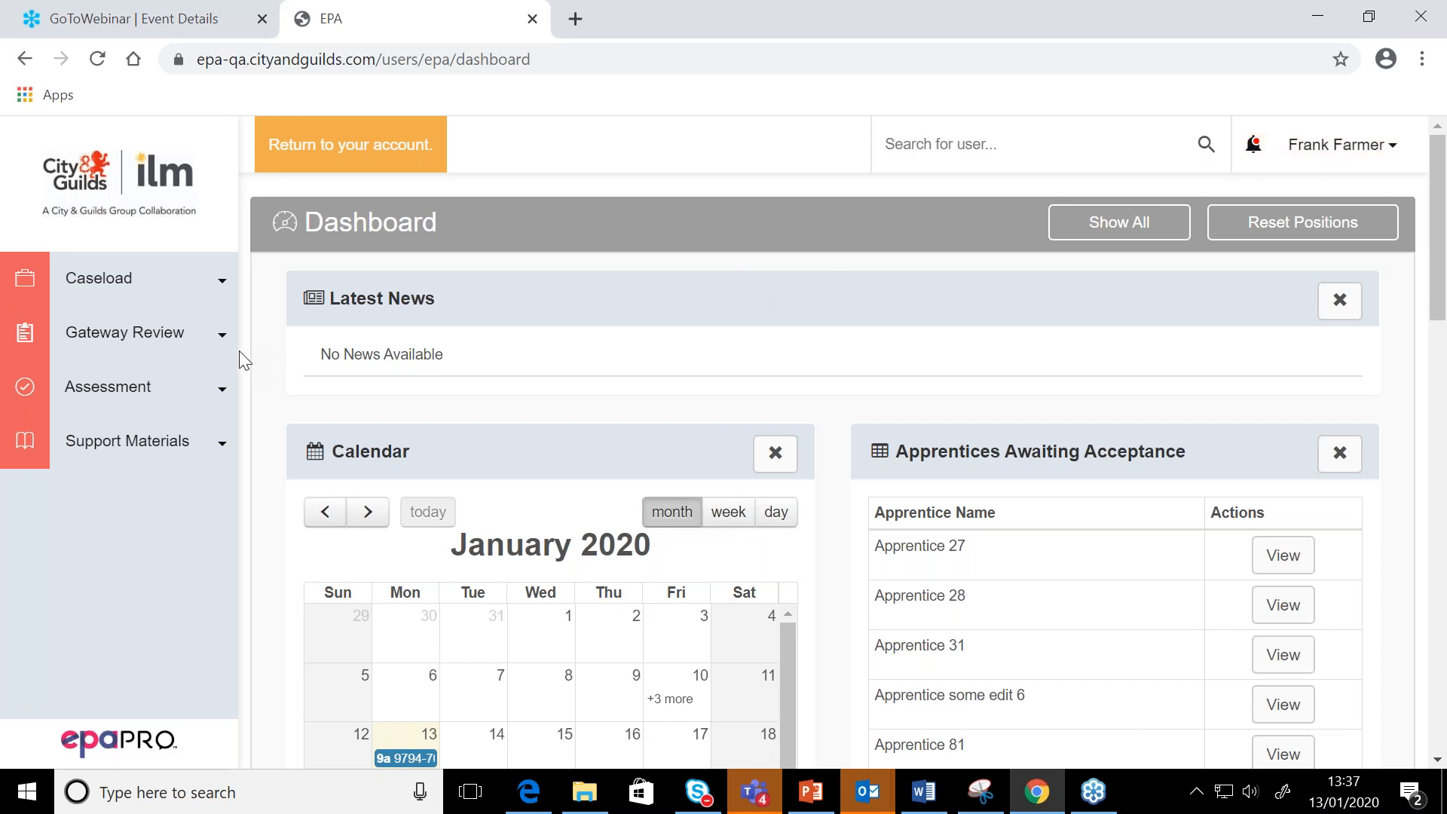
# View the apprentices awaiting acceptance and the assessor's own caseload
pyautogui.click(168, 279)
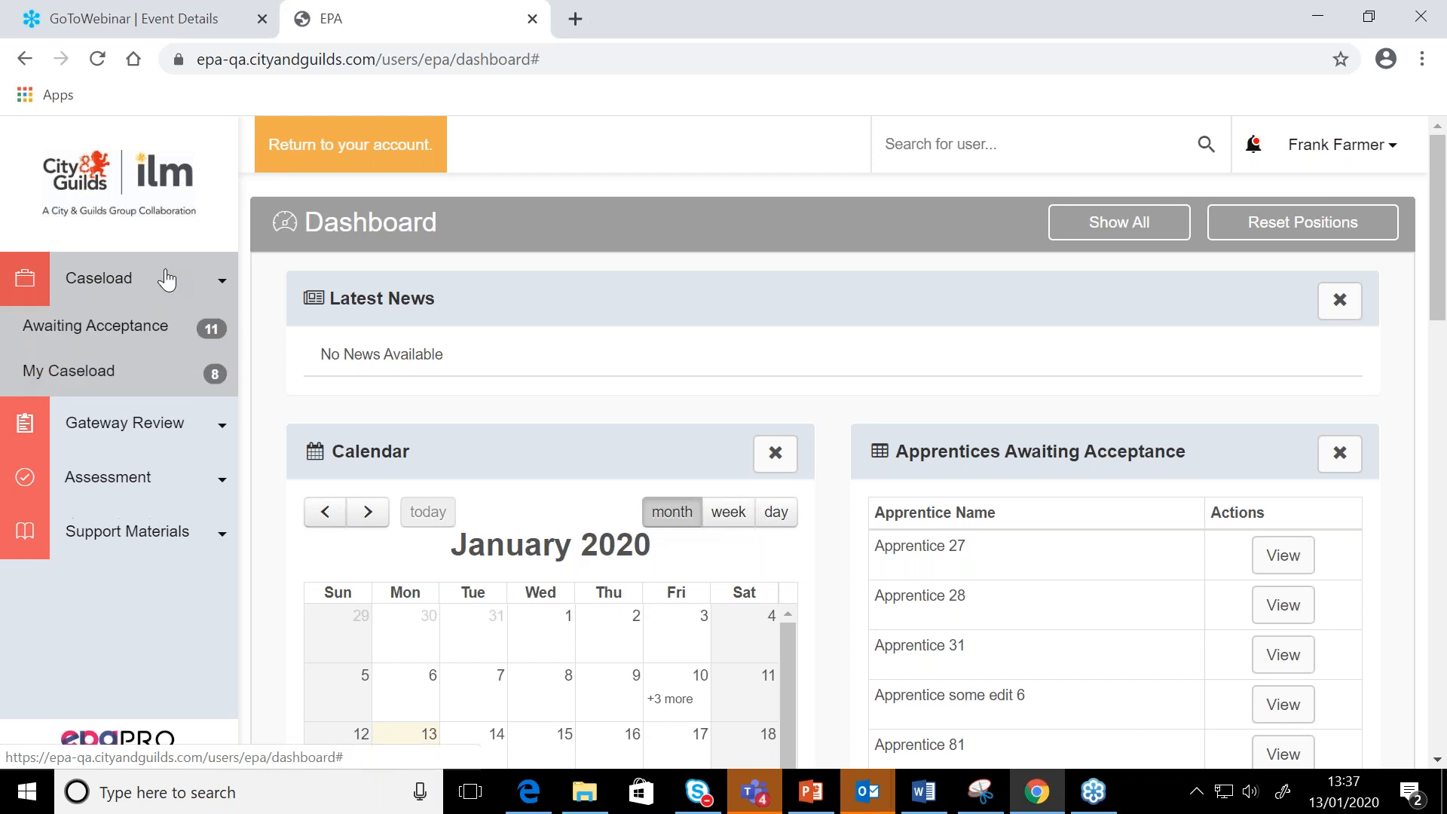
pyautogui.click(141, 332)
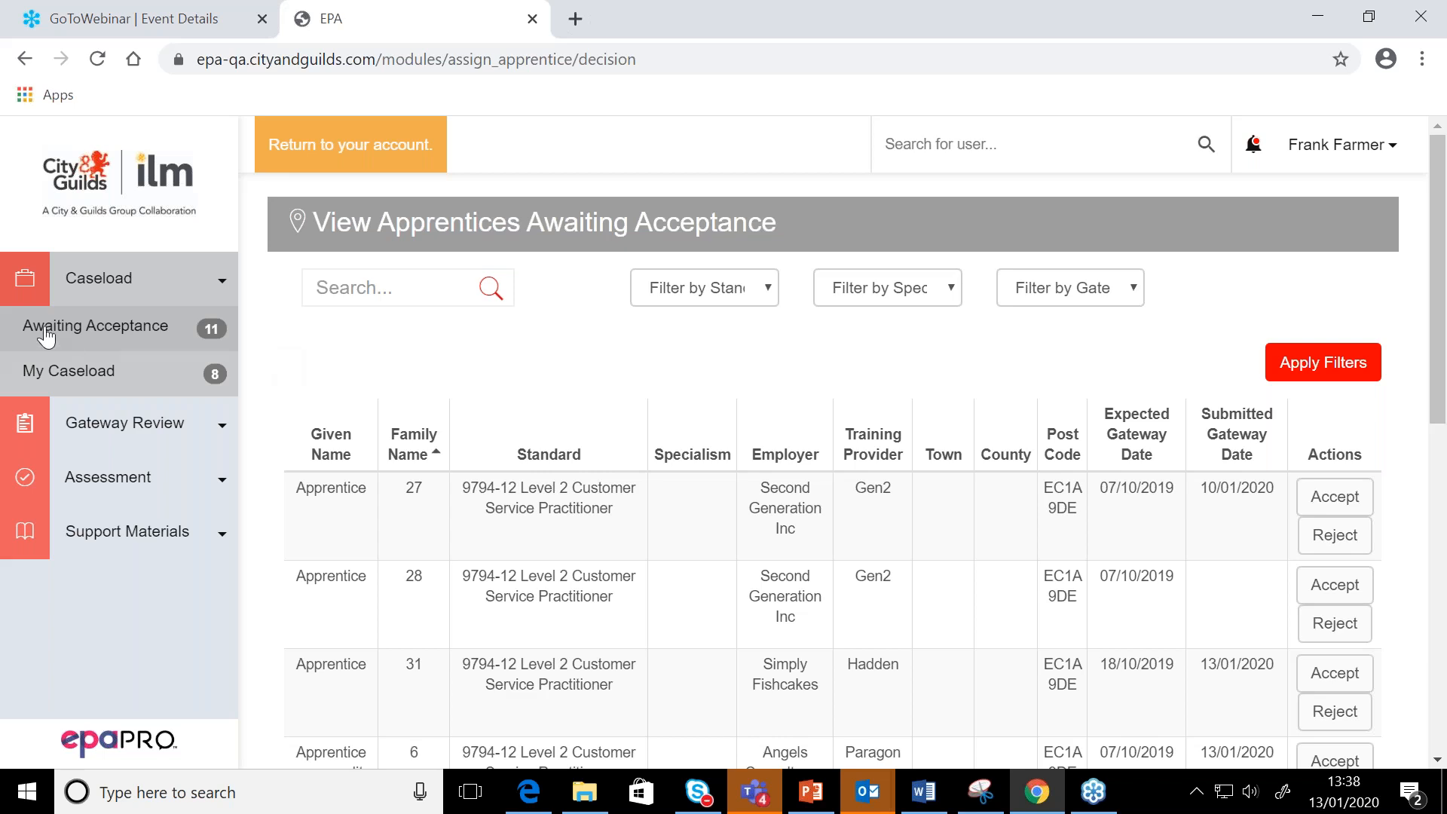
pyautogui.click(29, 371)
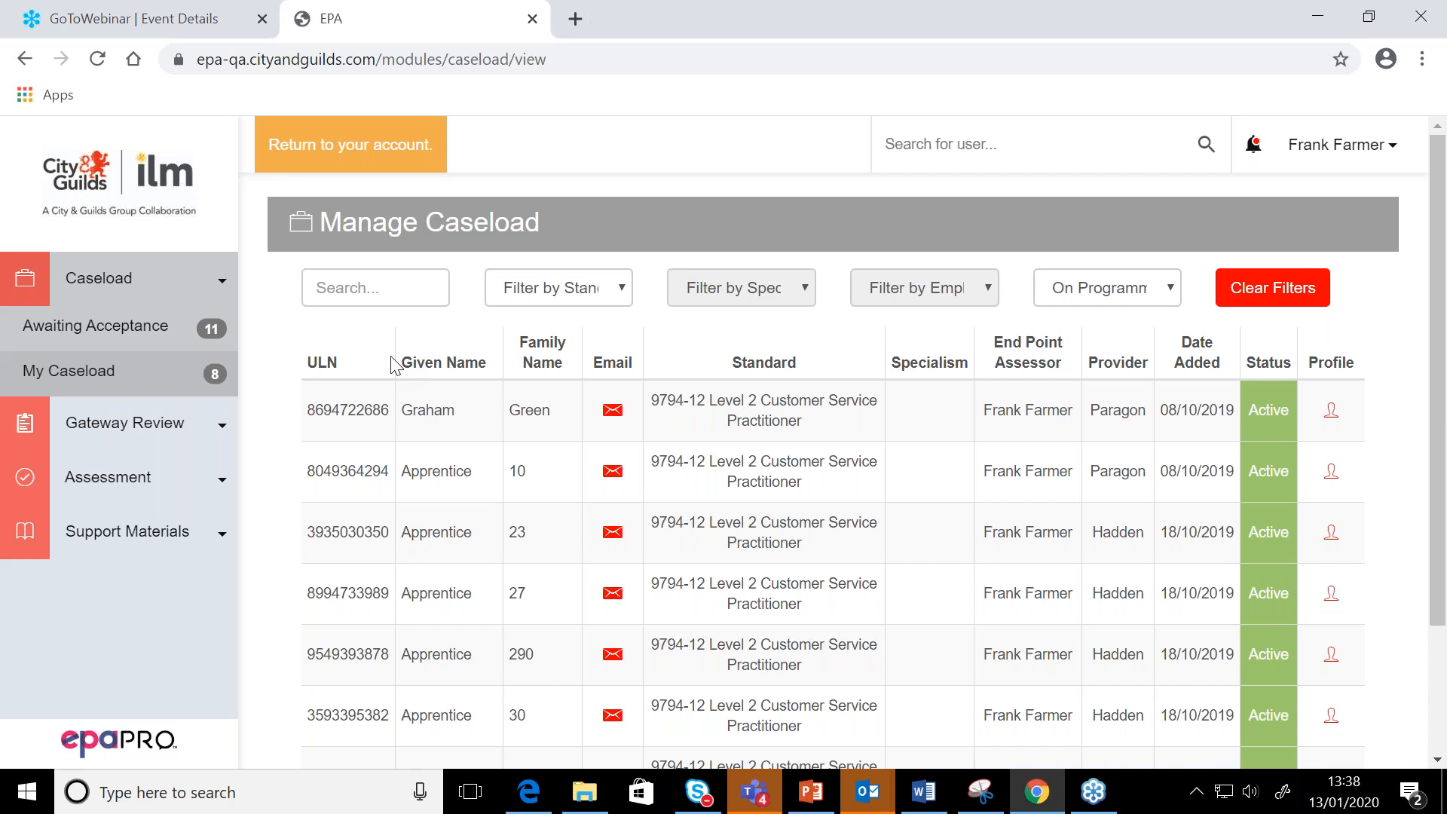
# View the enrolled apprentices under Gateway Review and look through the Assessment and Support Materials options
pyautogui.click(181, 446)
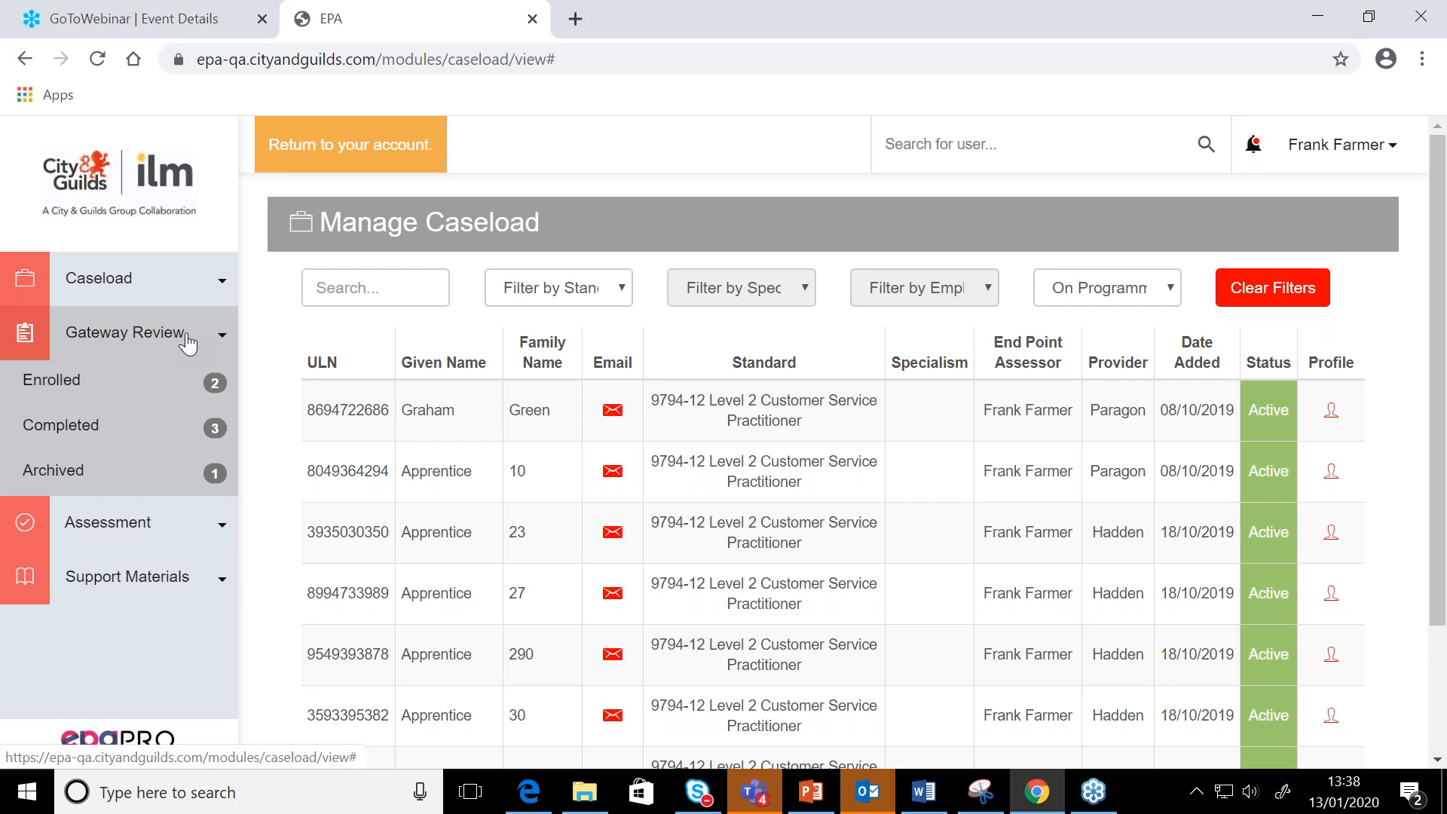
pyautogui.click(156, 385)
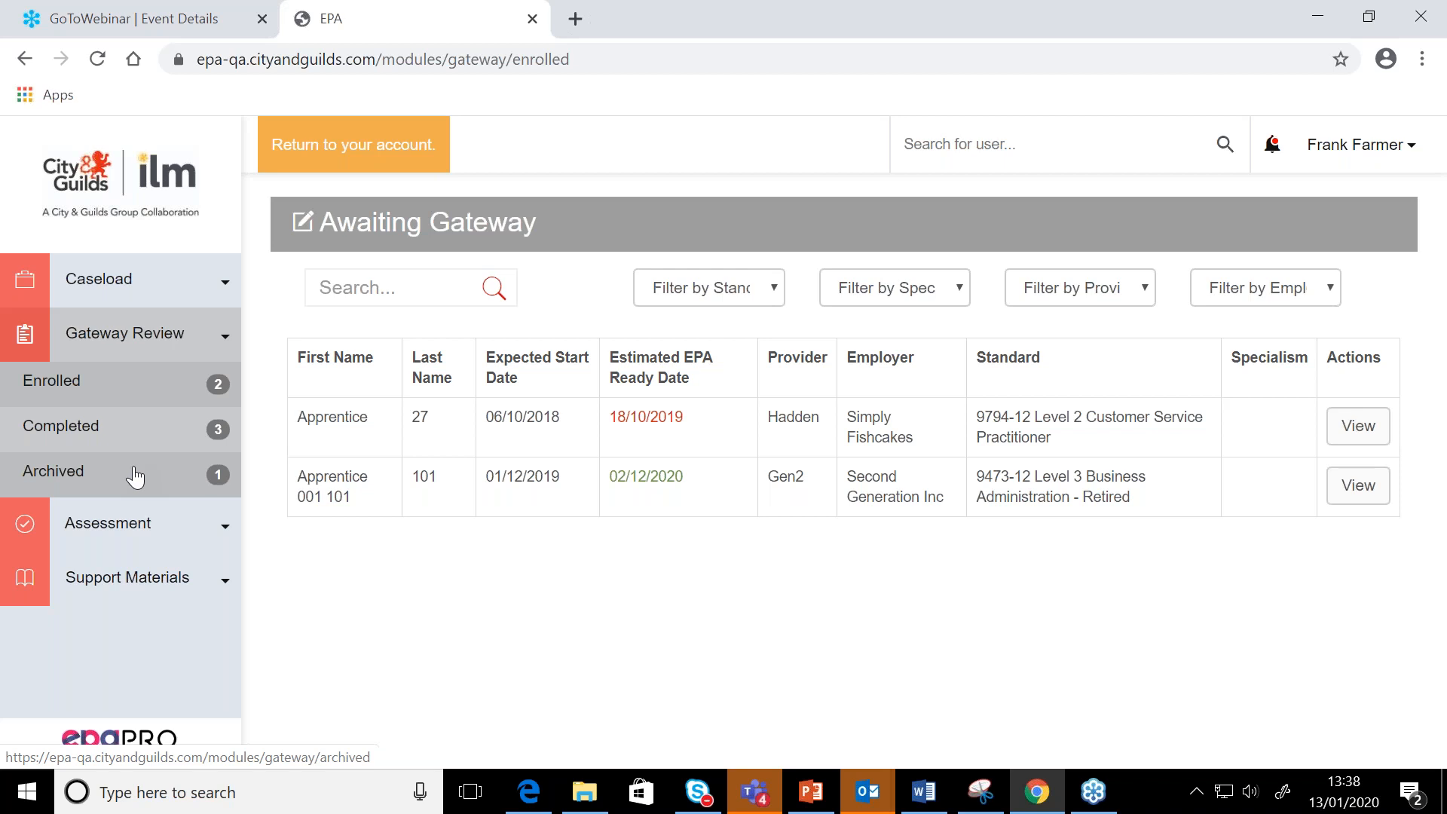
pyautogui.click(138, 520)
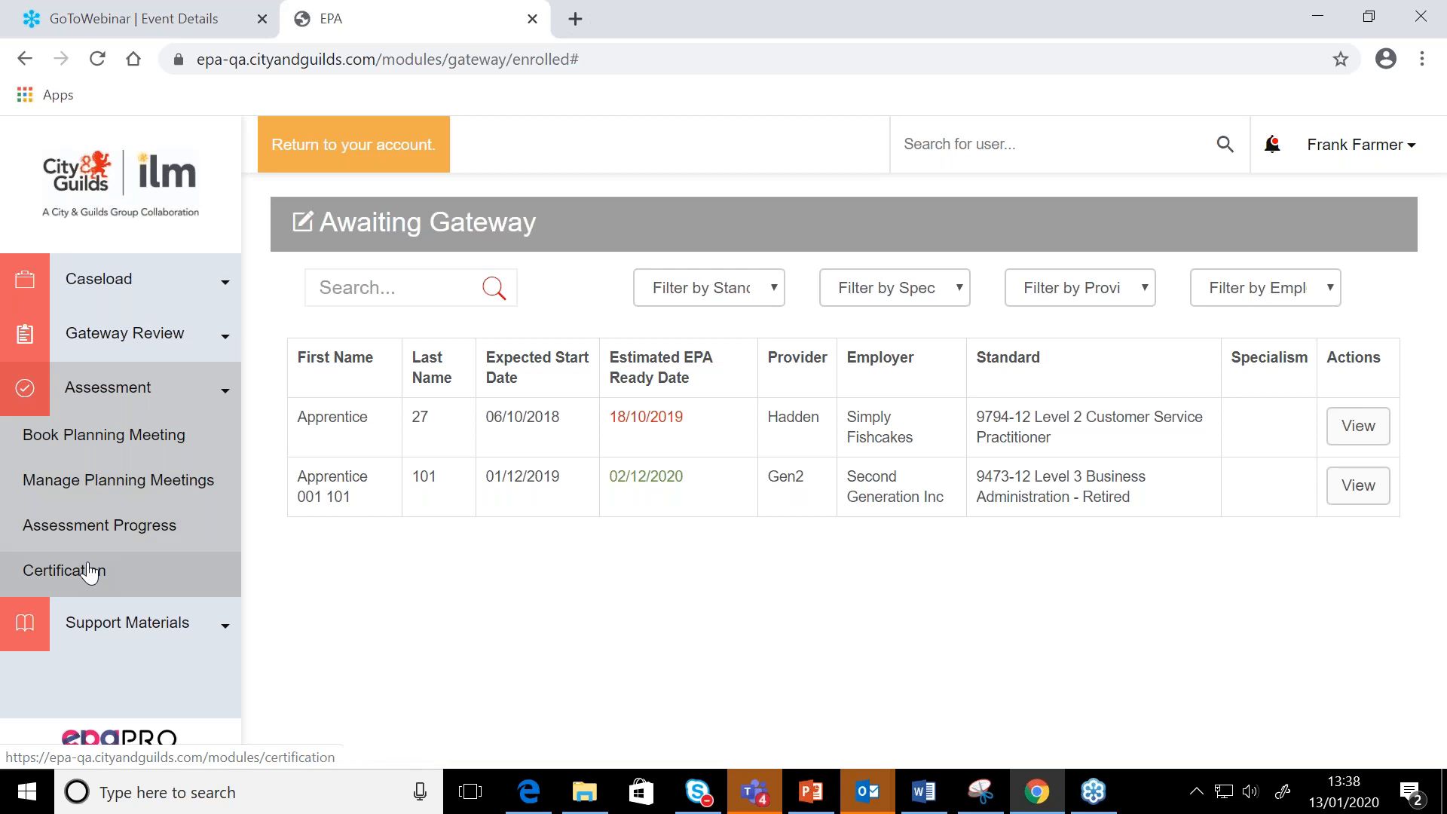
pyautogui.click(119, 625)
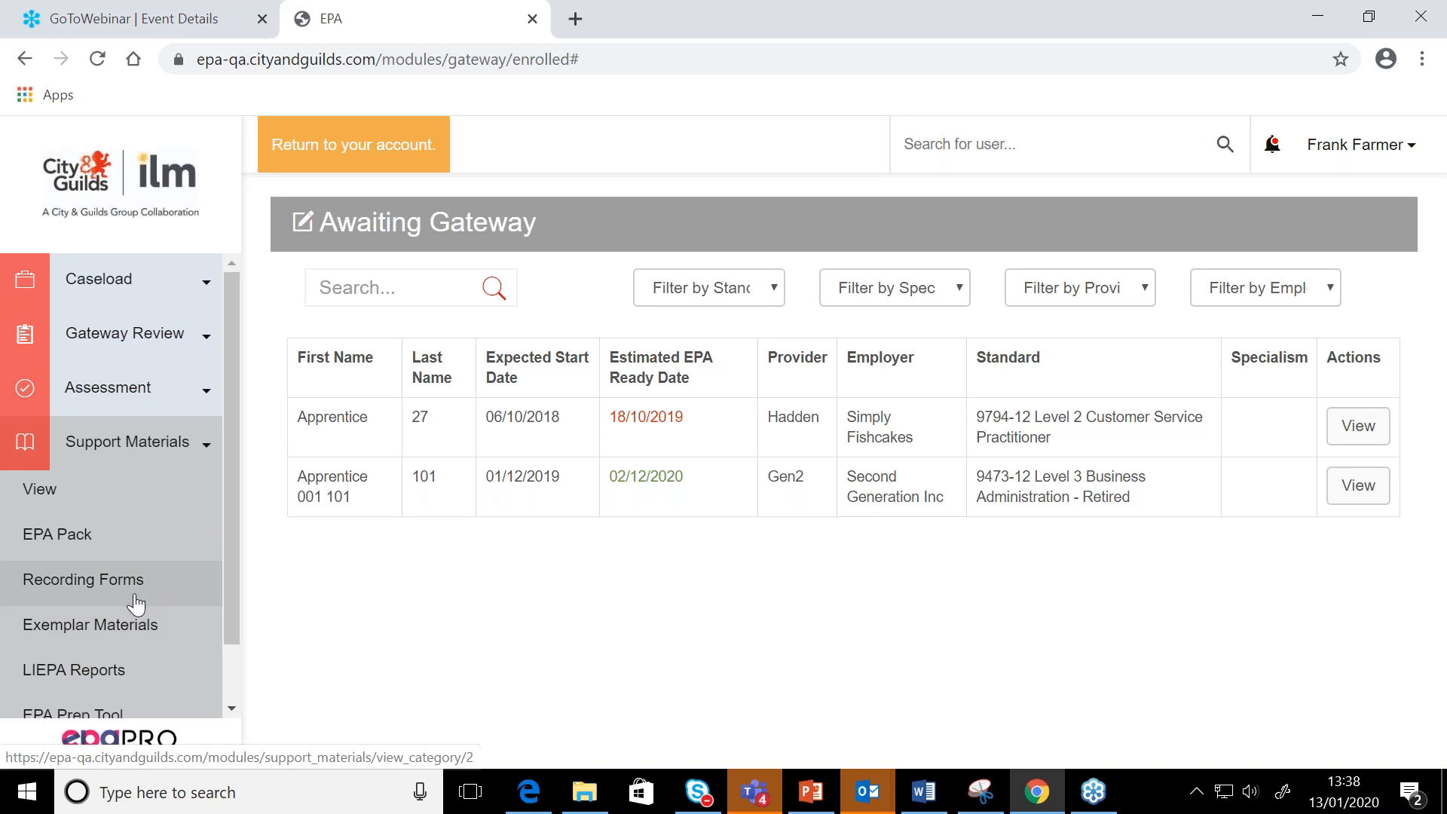
pyautogui.scroll(-1, 136, 602)
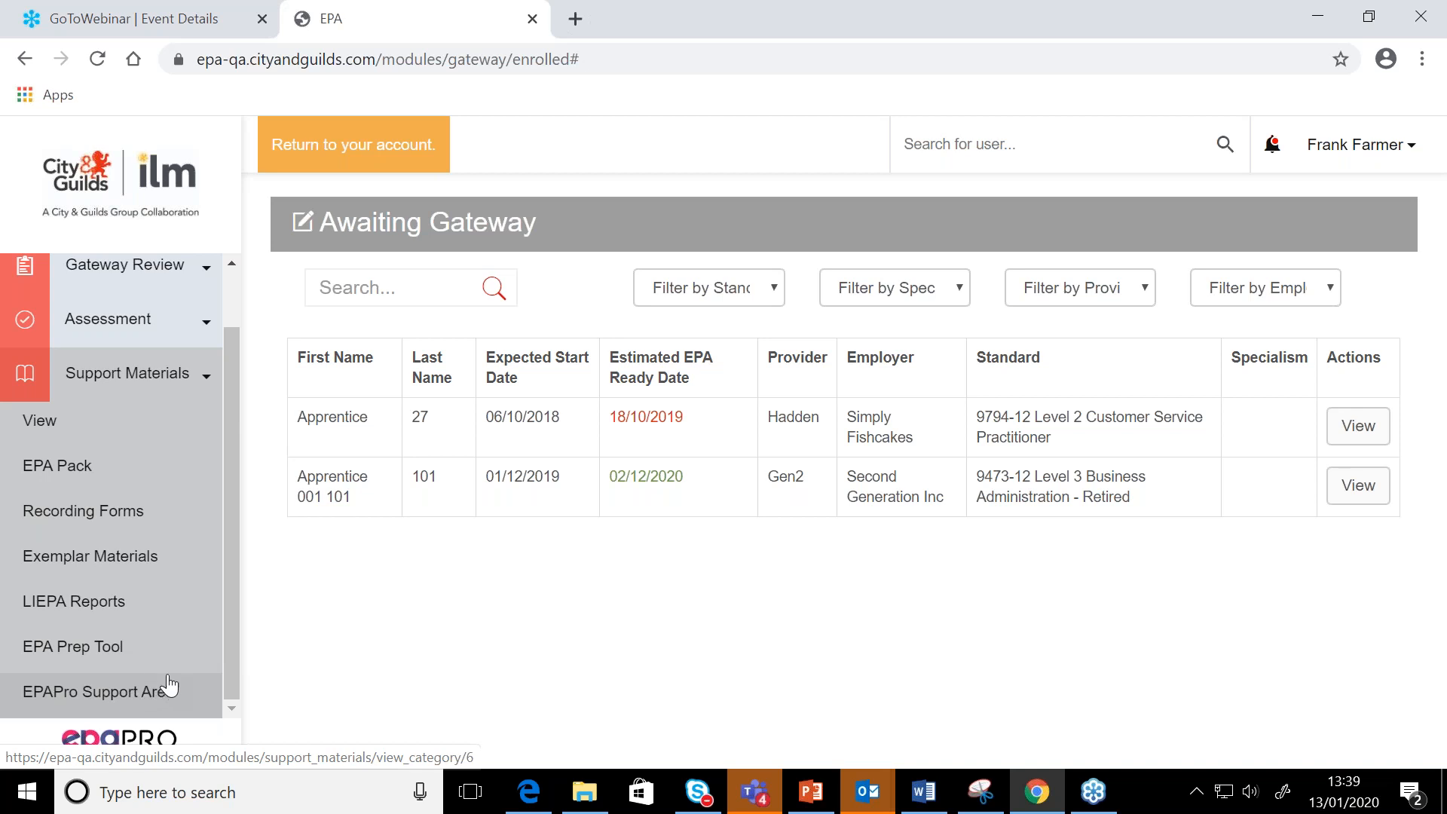
pyautogui.click(195, 384)
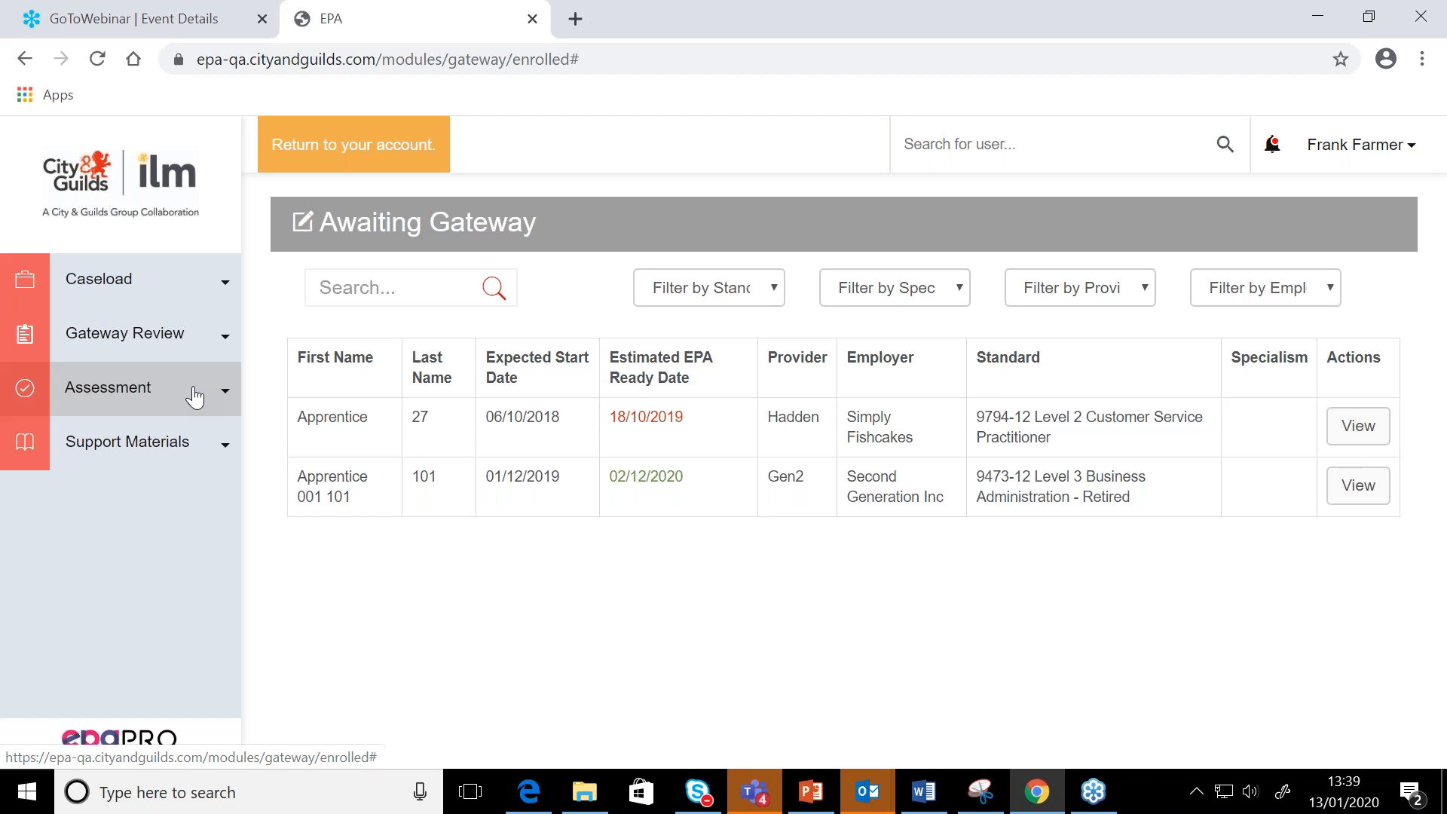
pyautogui.click(196, 339)
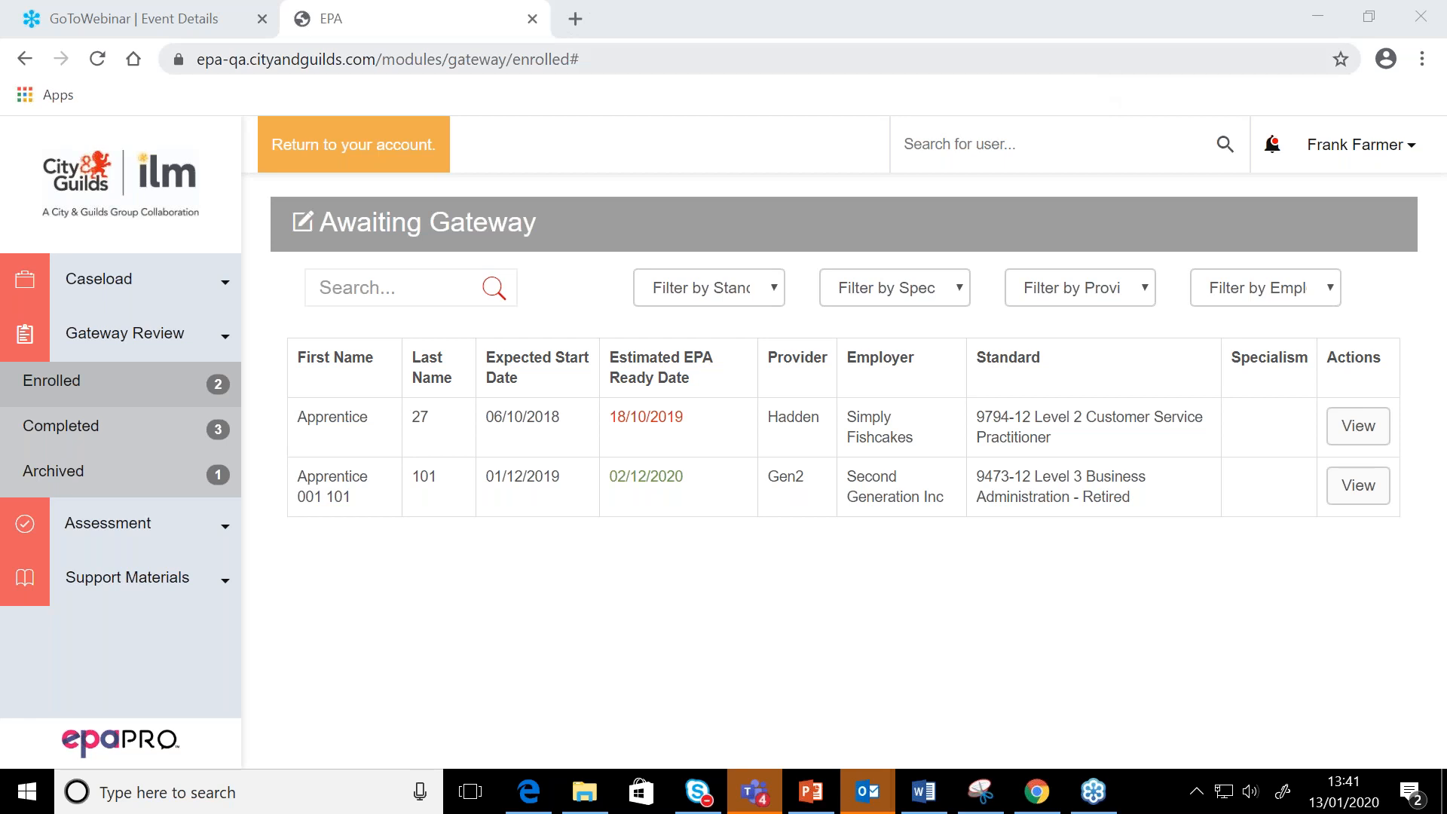
# Switch to PowerPoint and present slides 32 to 34, covering notifications, useful tabs and receiving a caseload
pyautogui.click(811, 792)
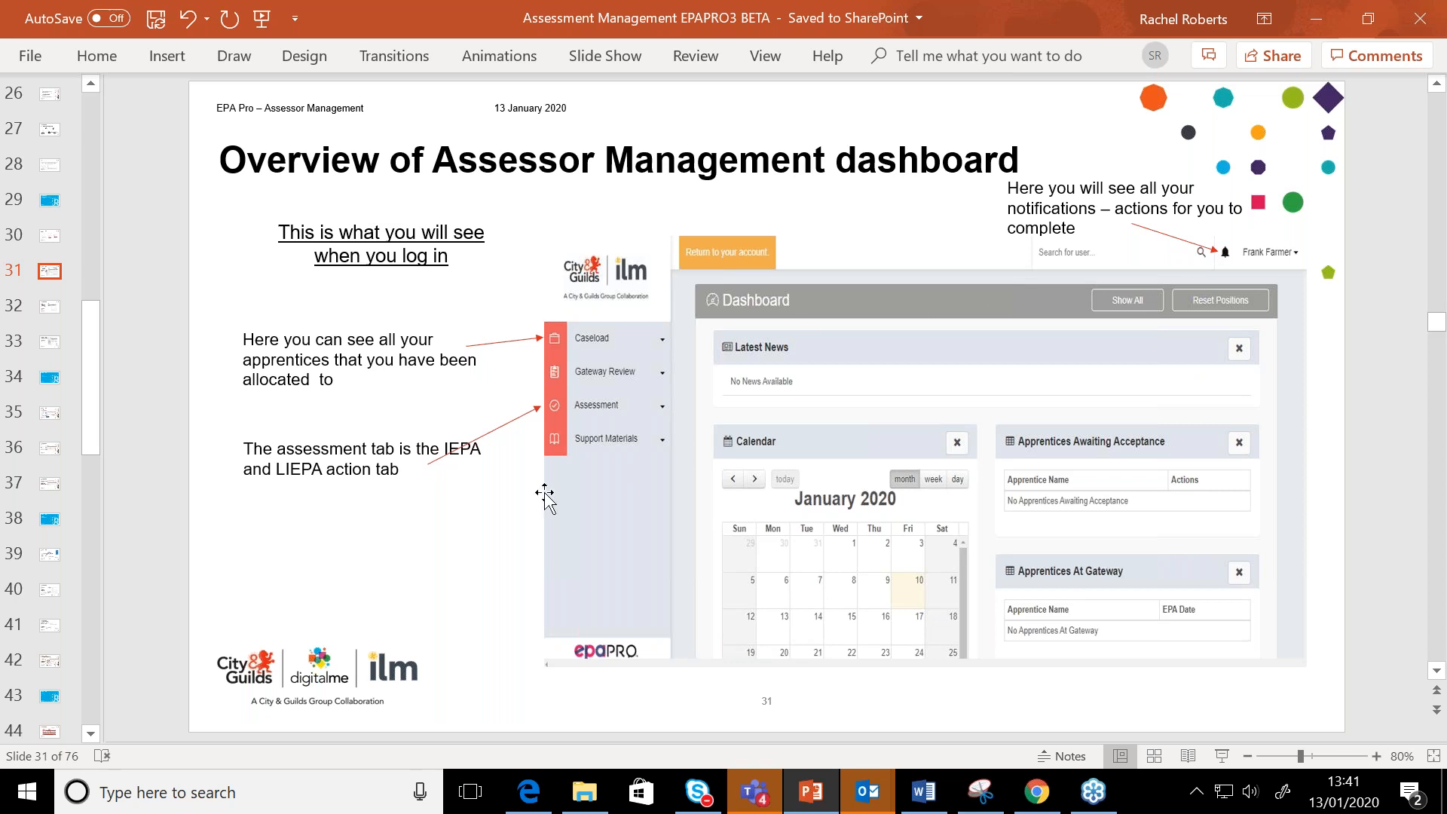
pyautogui.click(49, 309)
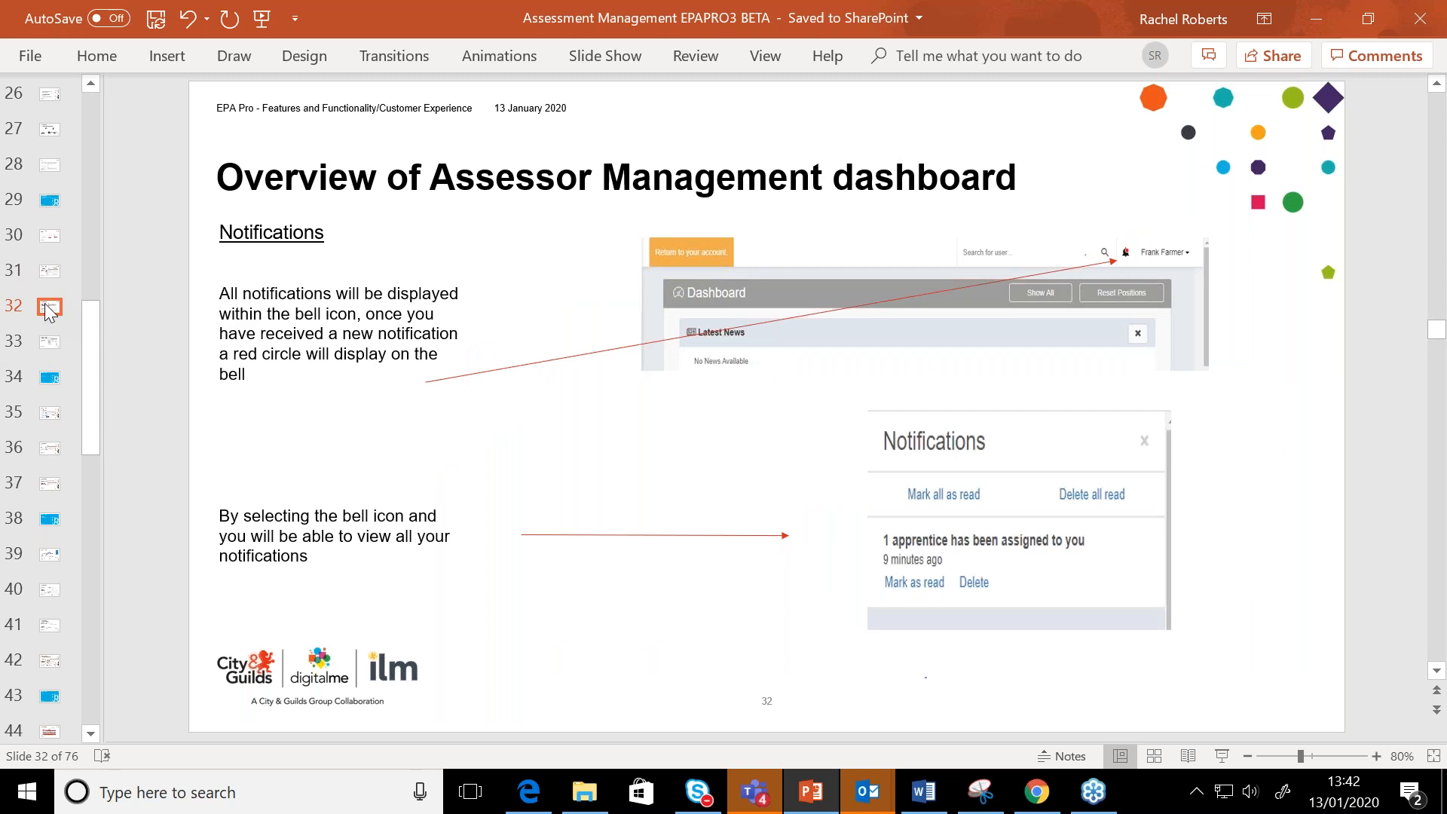
pyautogui.click(49, 344)
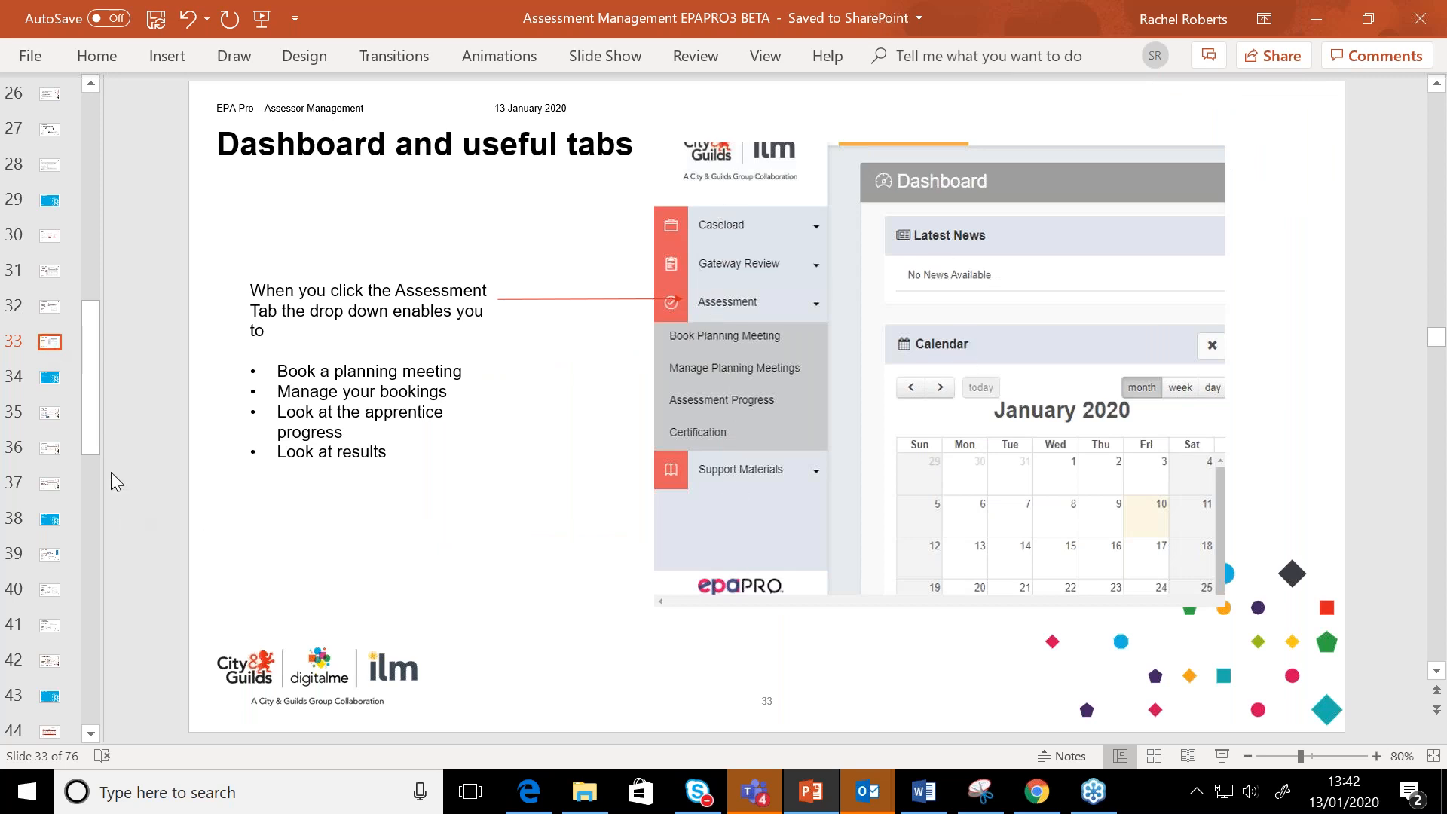
pyautogui.click(56, 377)
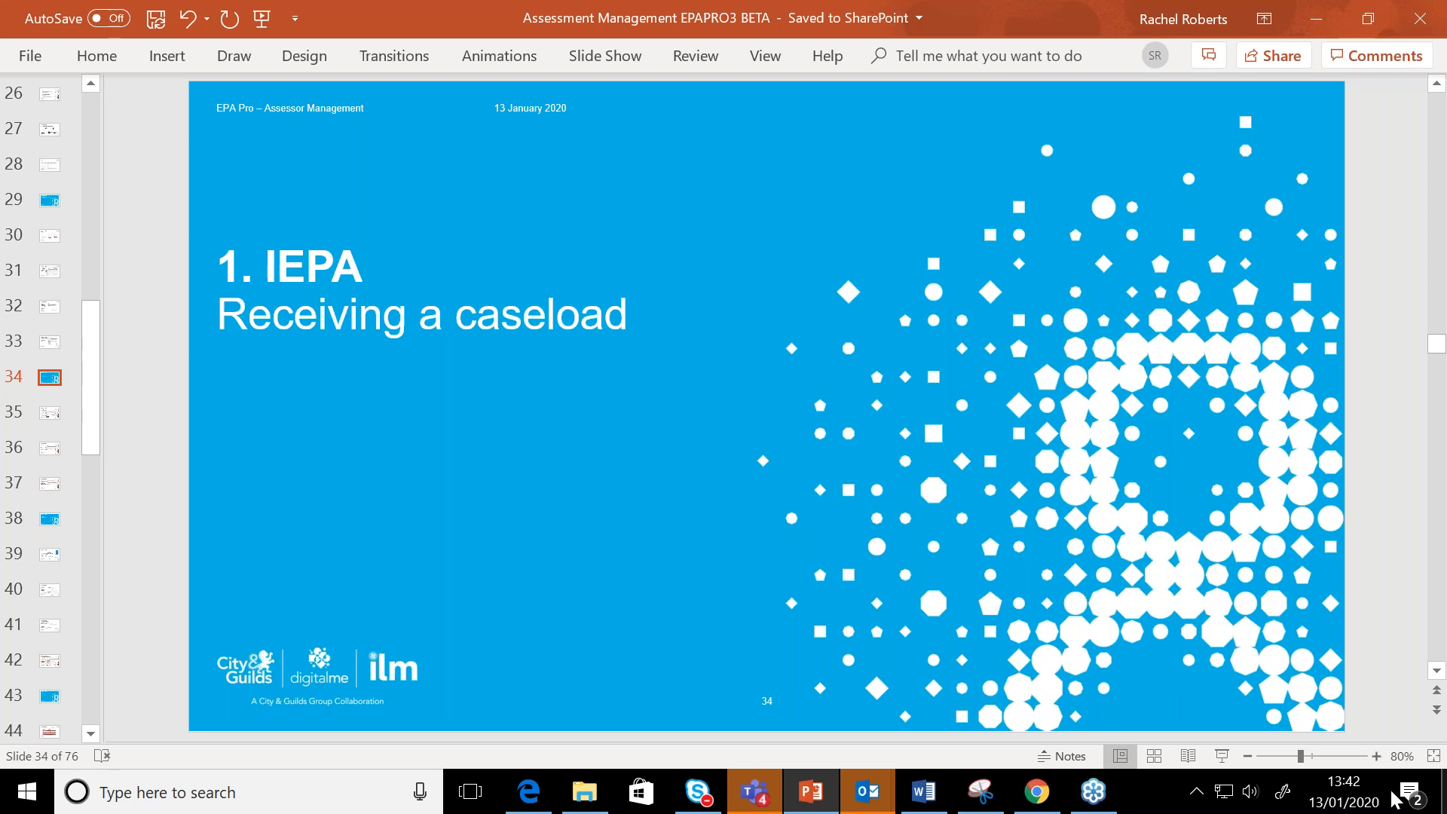
# Switch to Chrome and look through the caseload's list of apprentices awaiting acceptance
pyautogui.click(1019, 803)
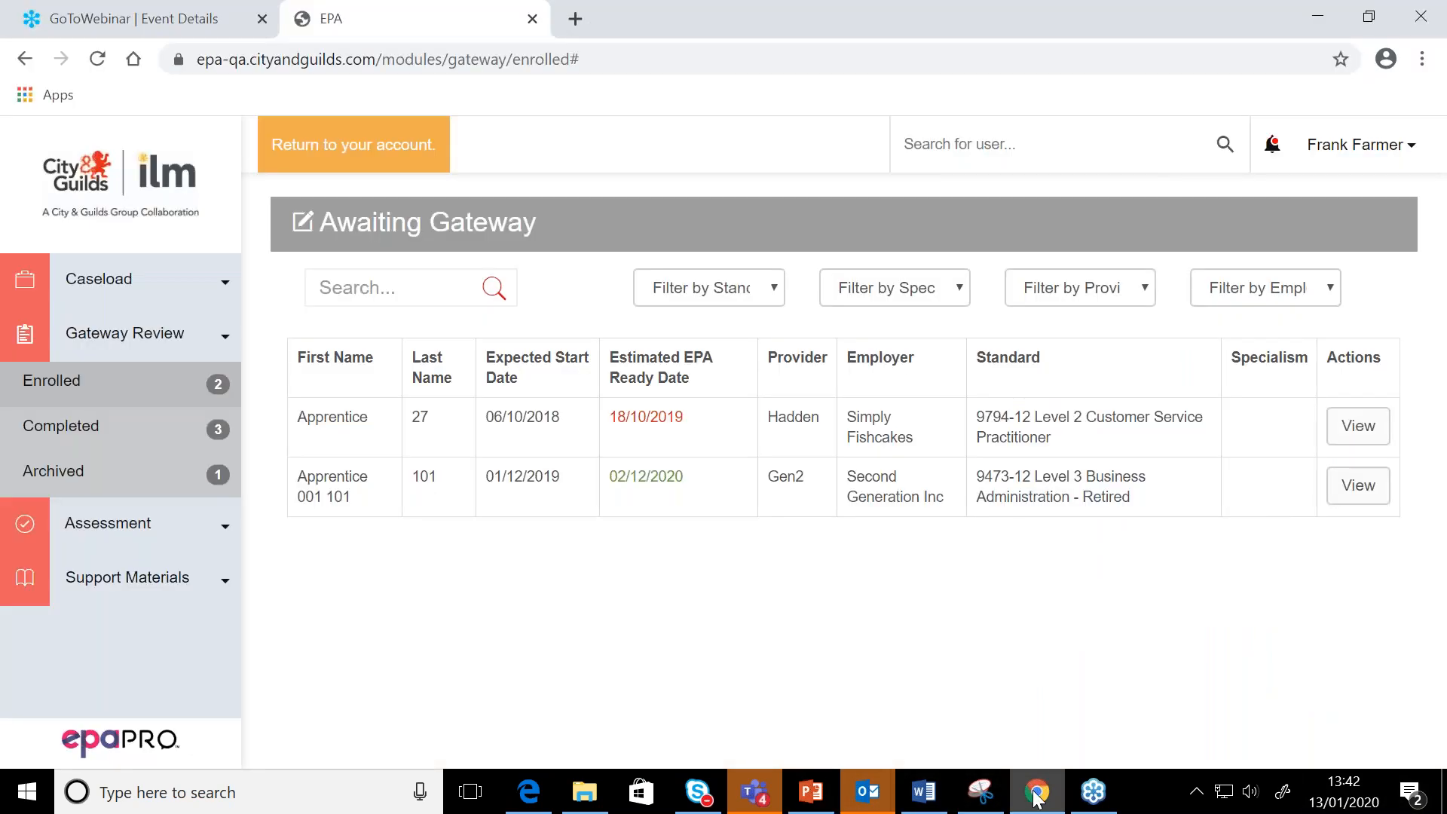
pyautogui.click(153, 286)
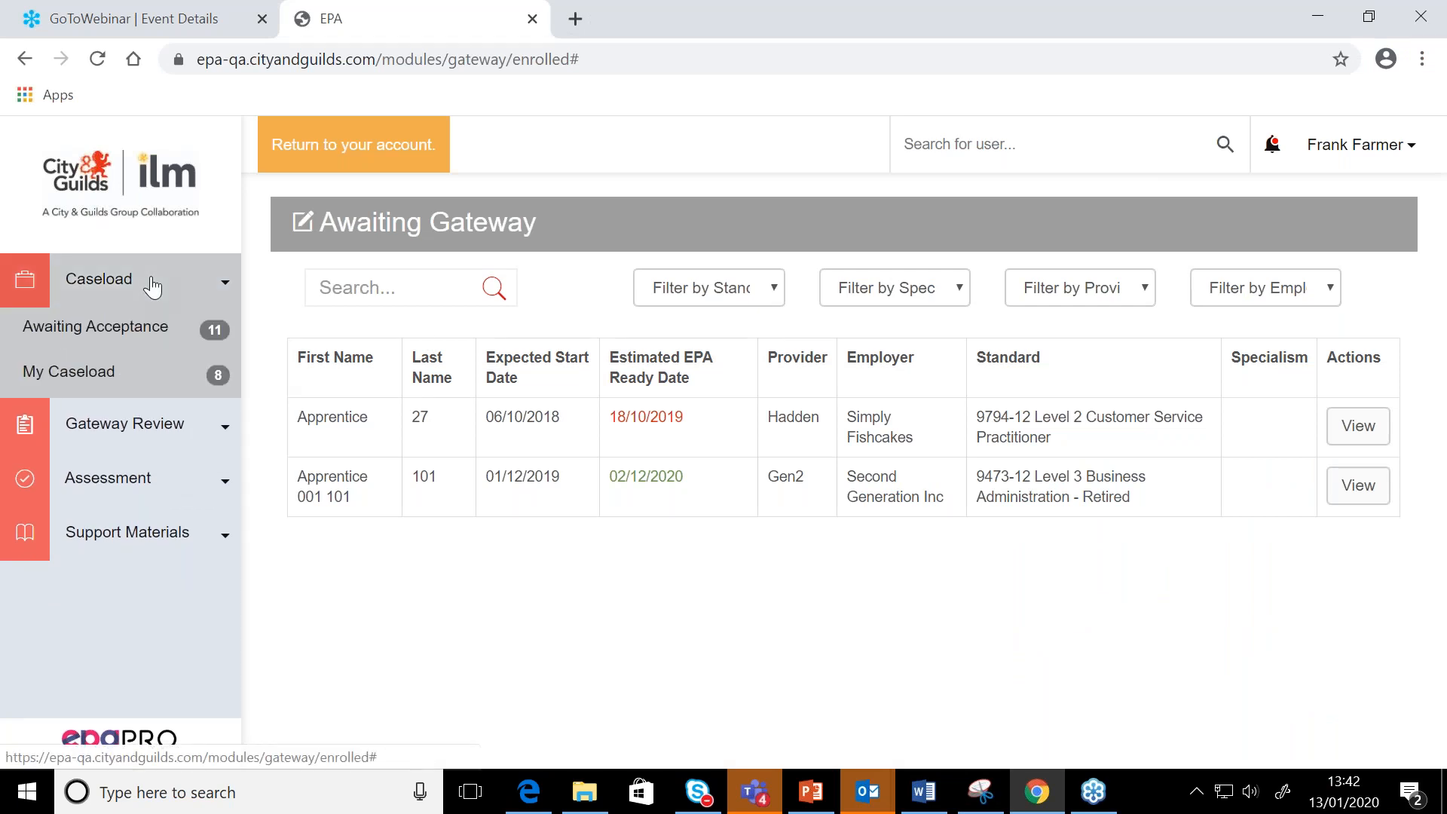
pyautogui.click(127, 329)
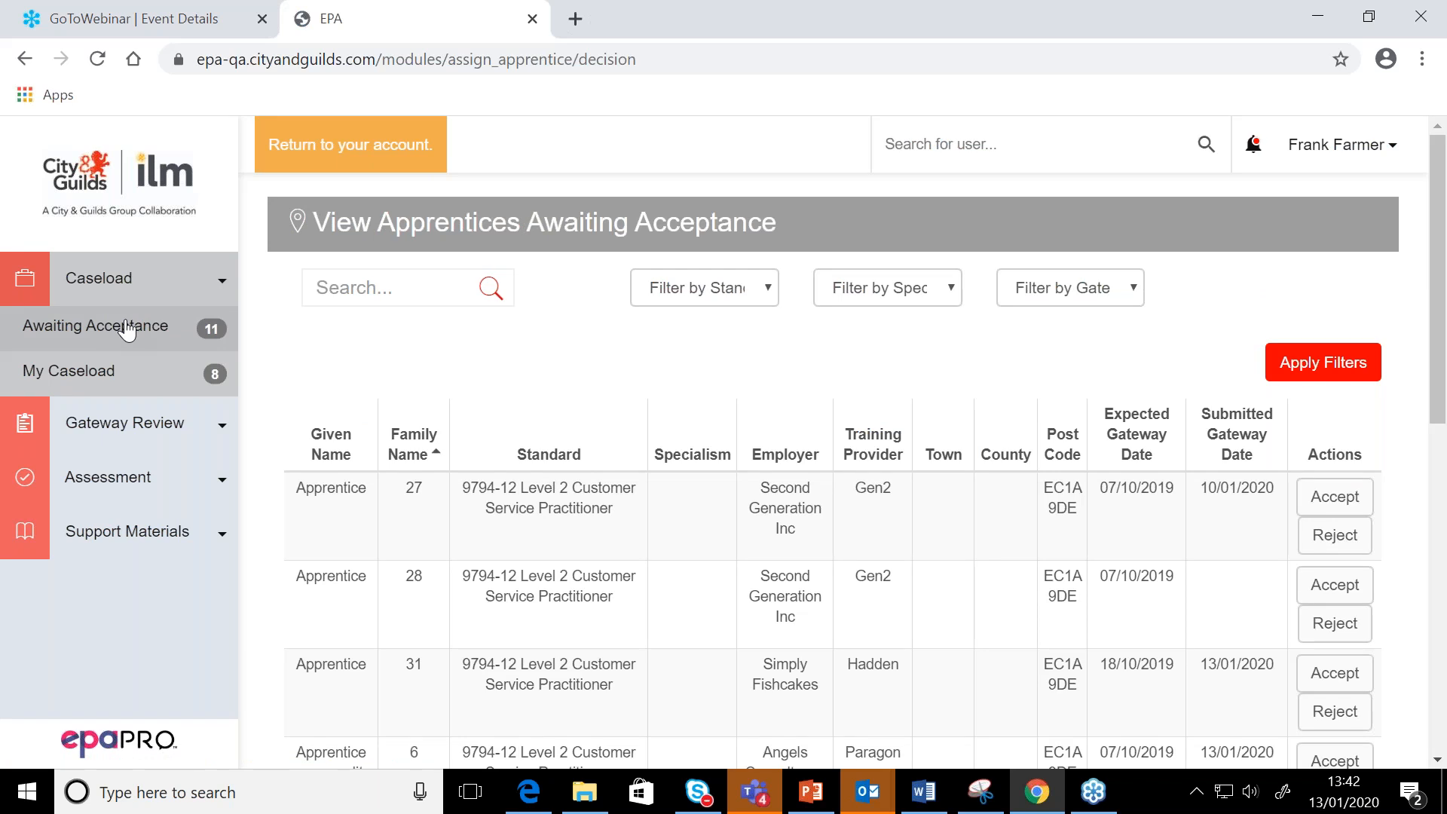
pyautogui.scroll(-5, 797, 623)
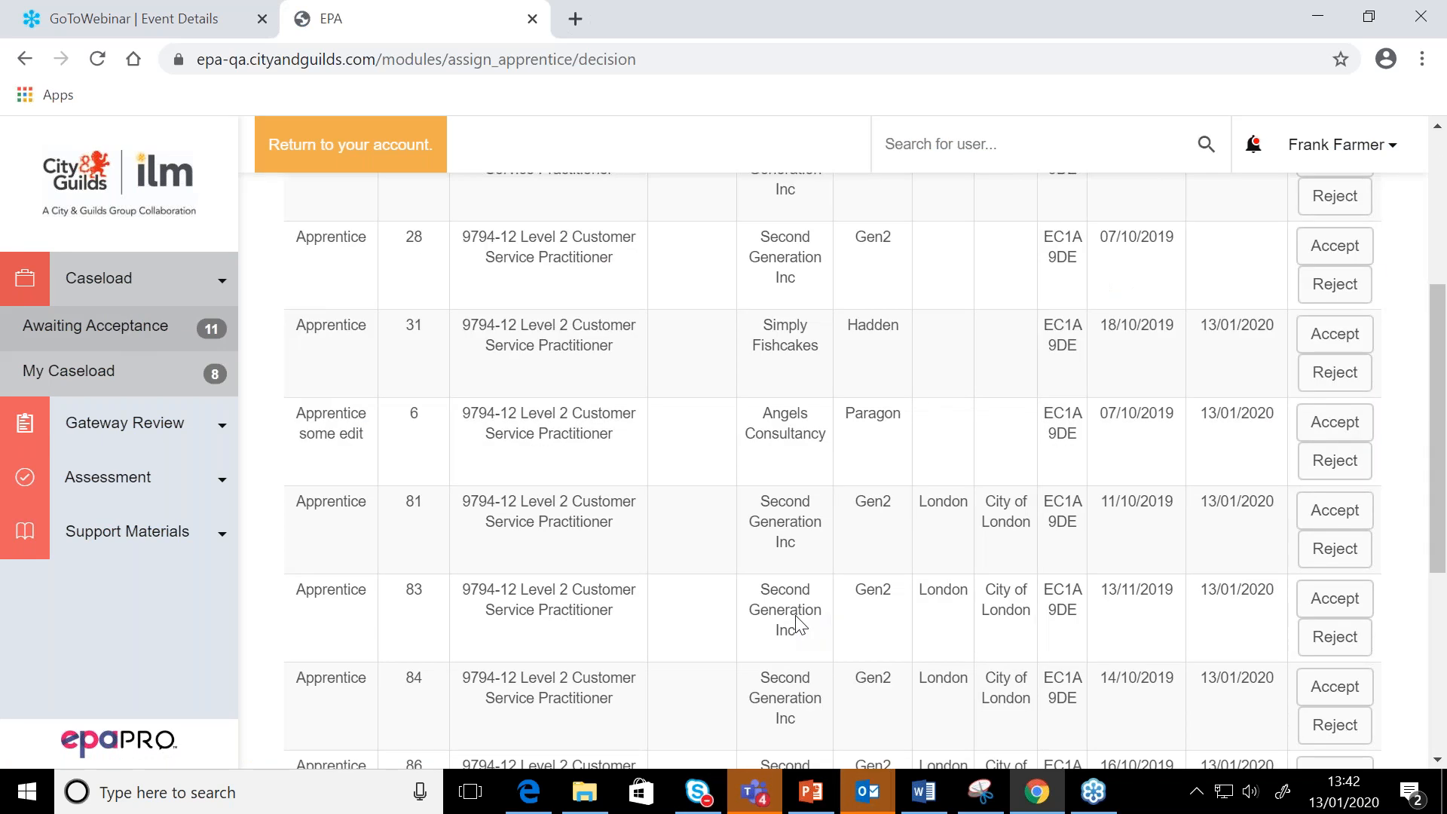
pyautogui.scroll(-3, 797, 623)
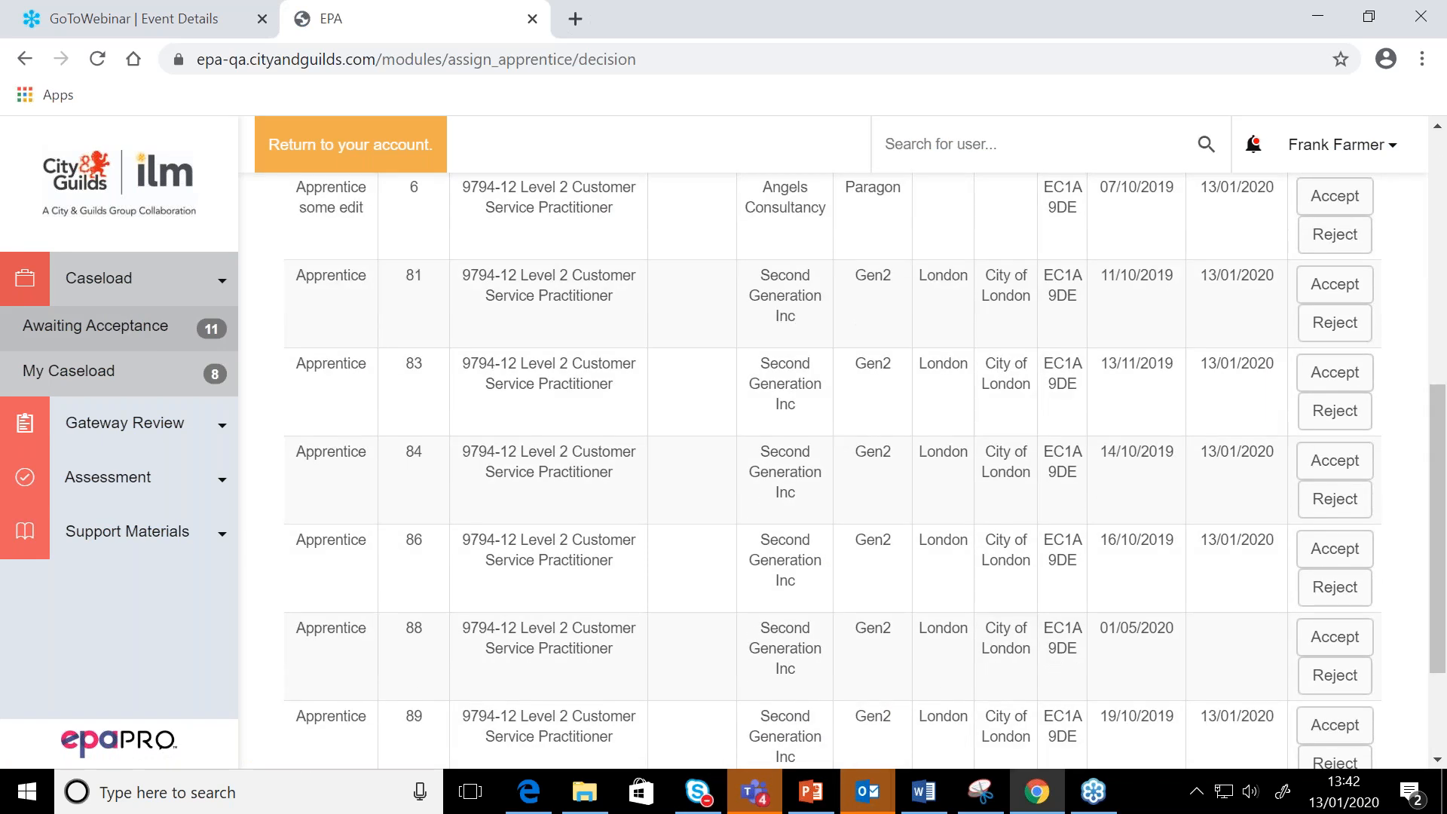
pyautogui.scroll(5, 806, 616)
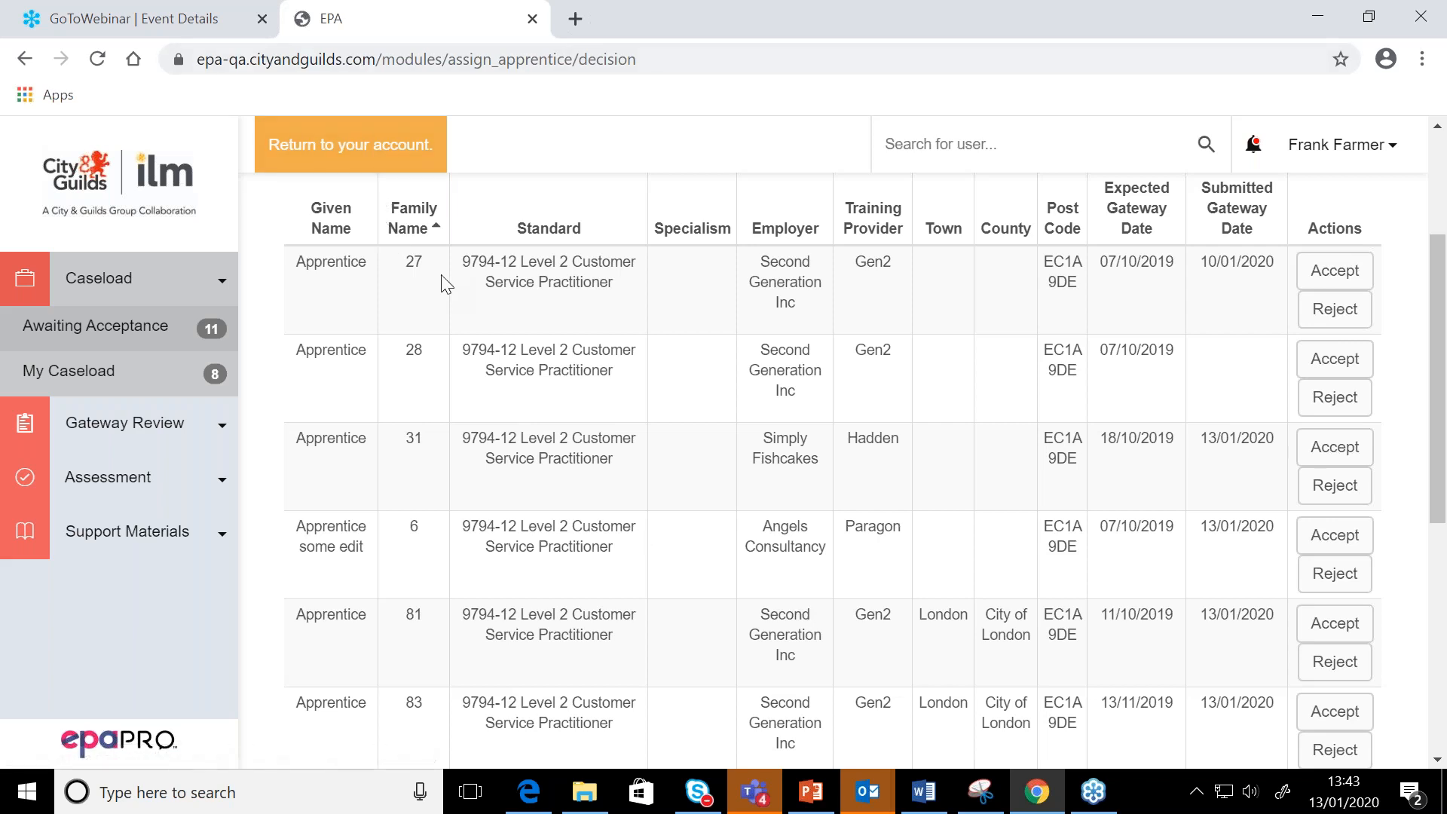
# Accept Apprentice 27 from the awaiting acceptance list and check the assessor's own caseload
pyautogui.click(1327, 259)
pyautogui.click(1331, 277)
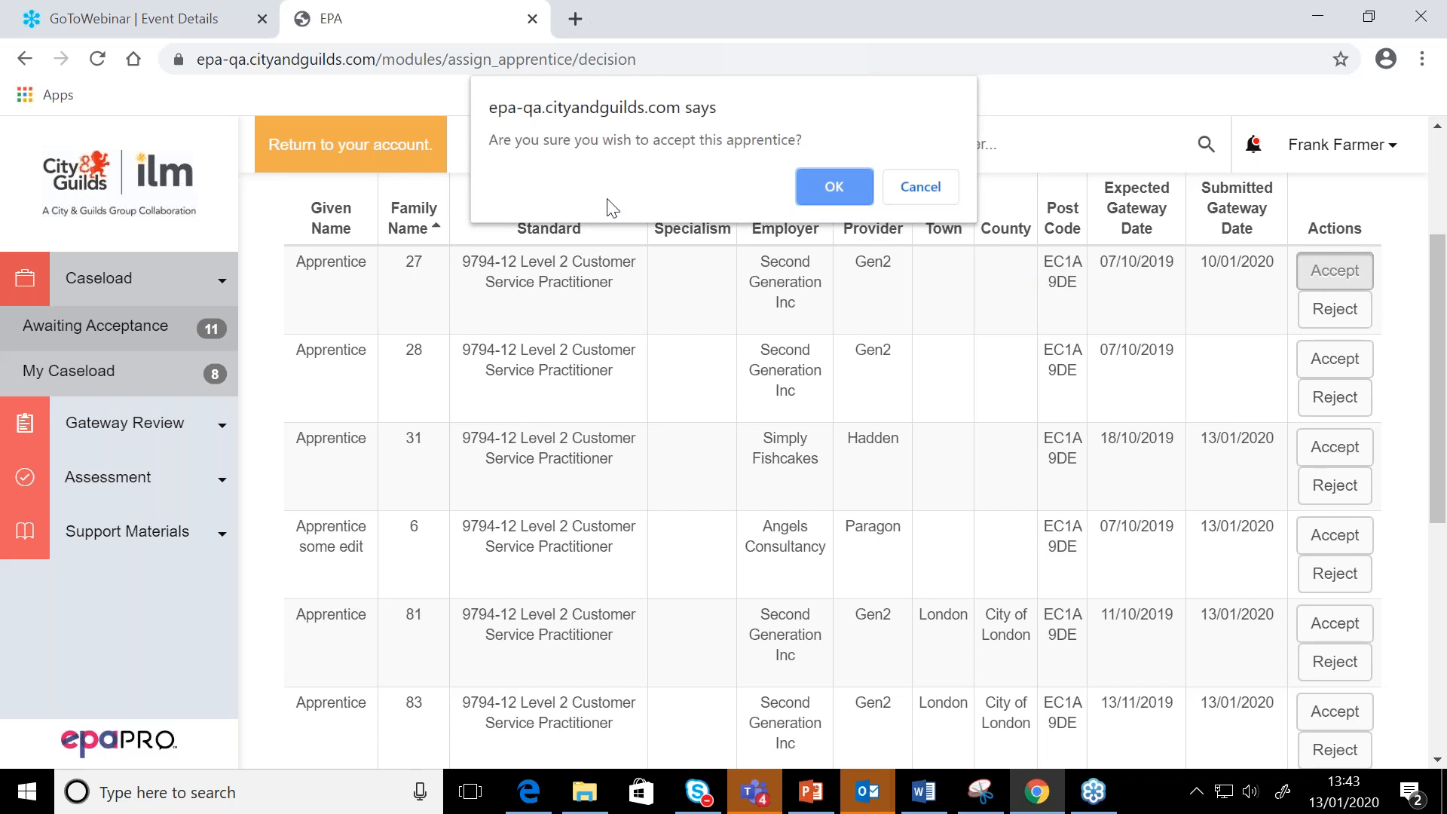
pyautogui.click(829, 186)
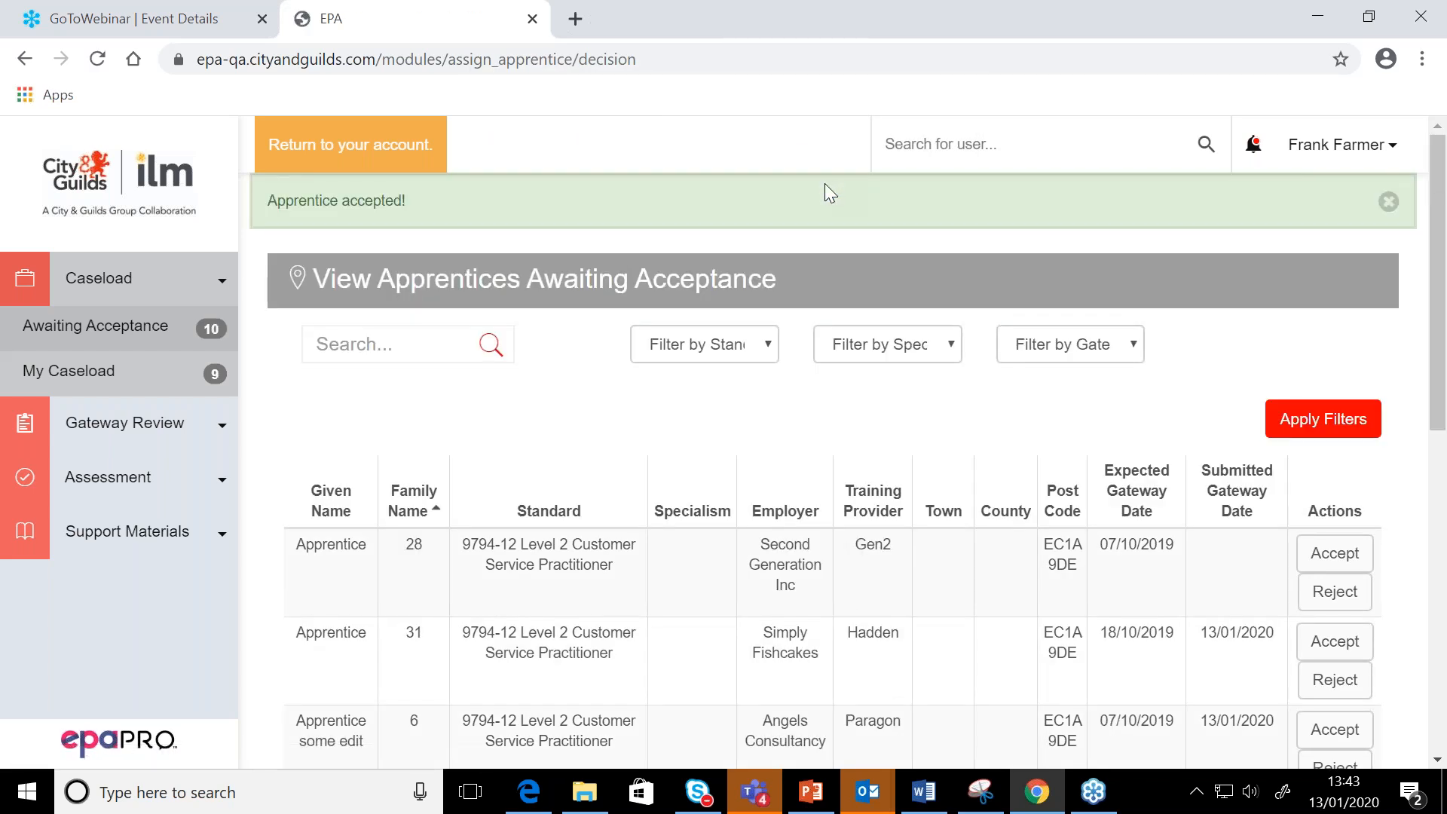
pyautogui.click(73, 385)
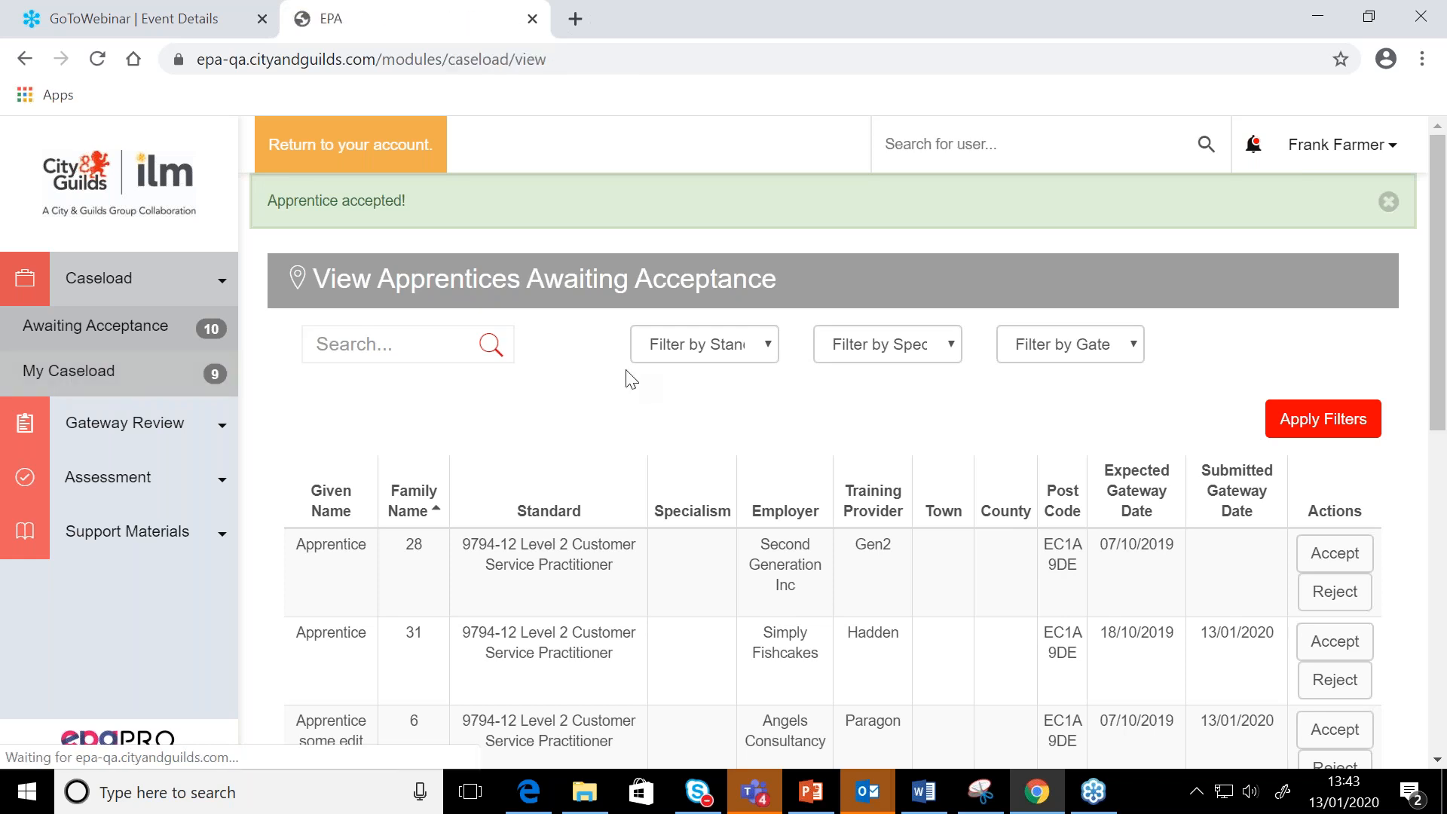
pyautogui.scroll(-2, 625, 377)
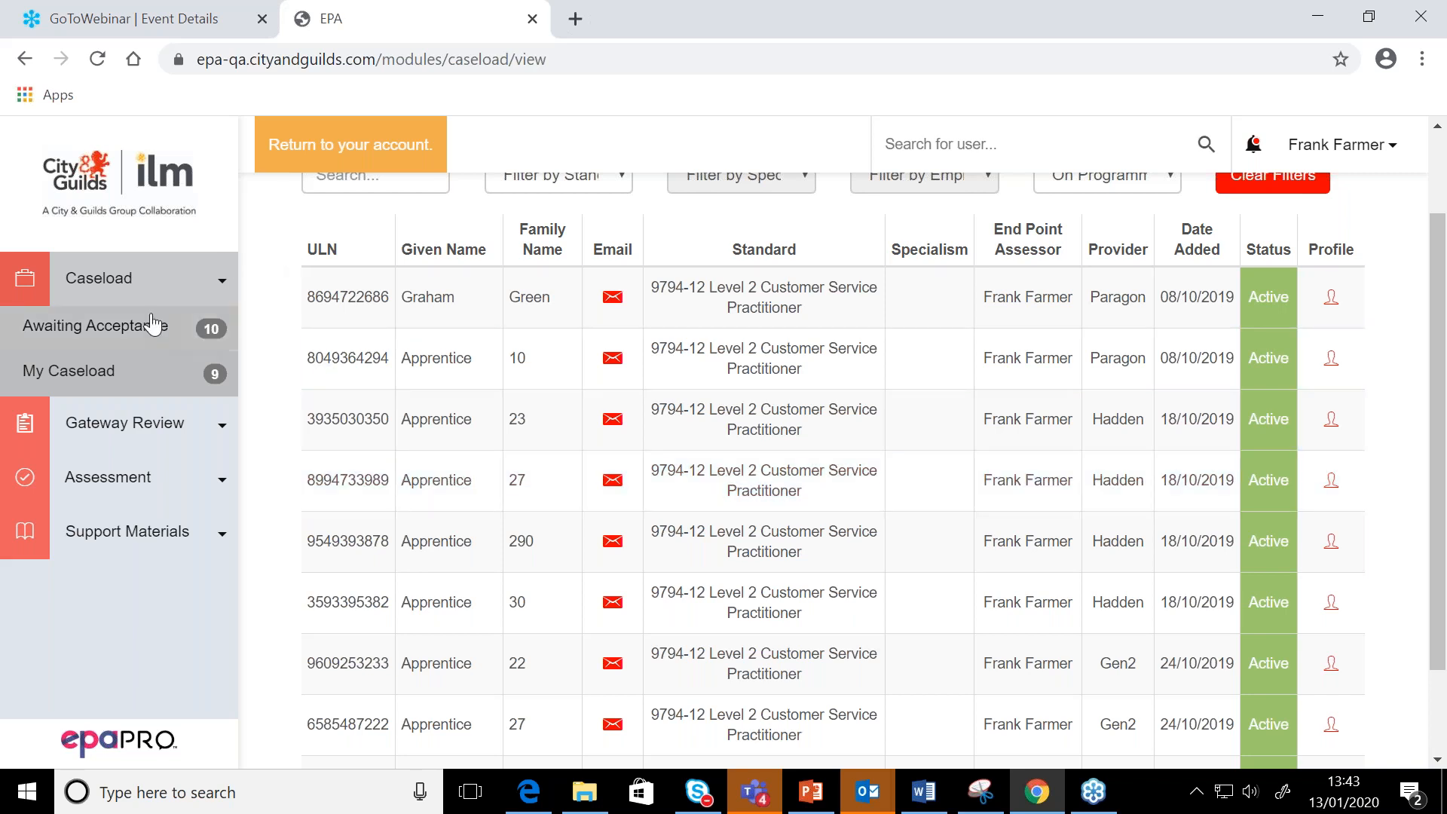
# Reject Apprentice 28 from the awaiting acceptance list, giving the reason "i have won the lottery"
pyautogui.click(151, 326)
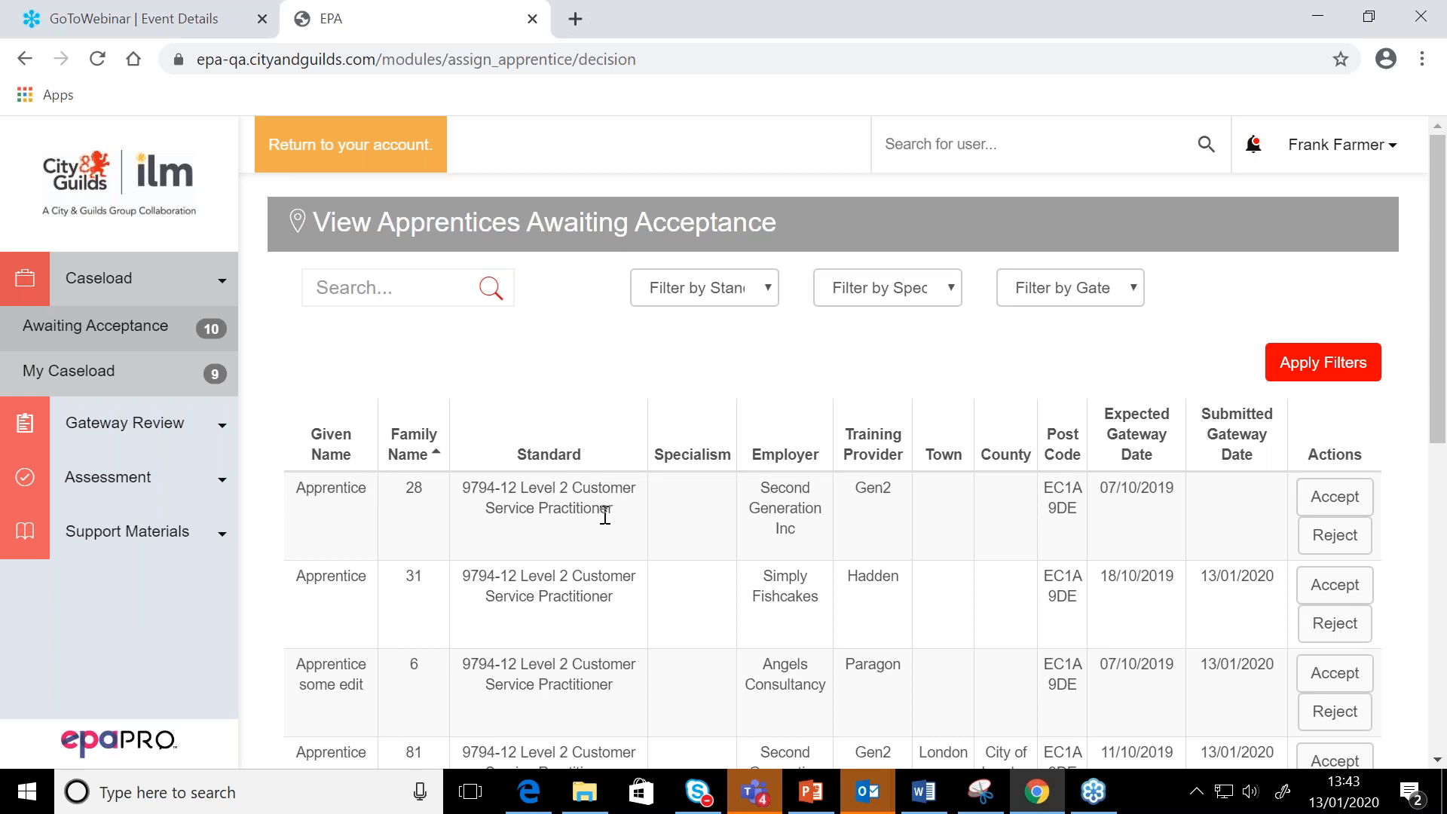
pyautogui.click(1335, 536)
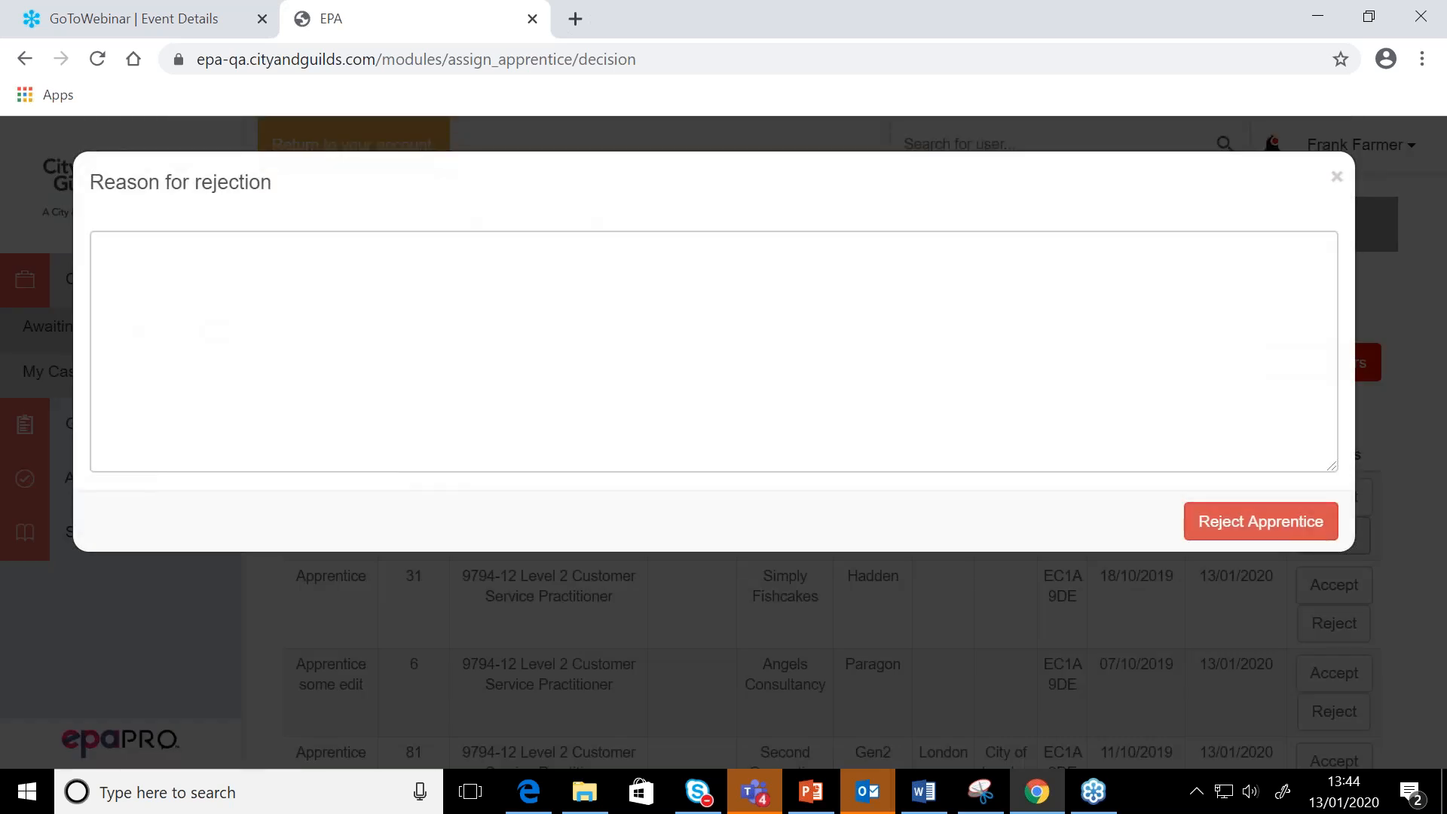
pyautogui.click(293, 309)
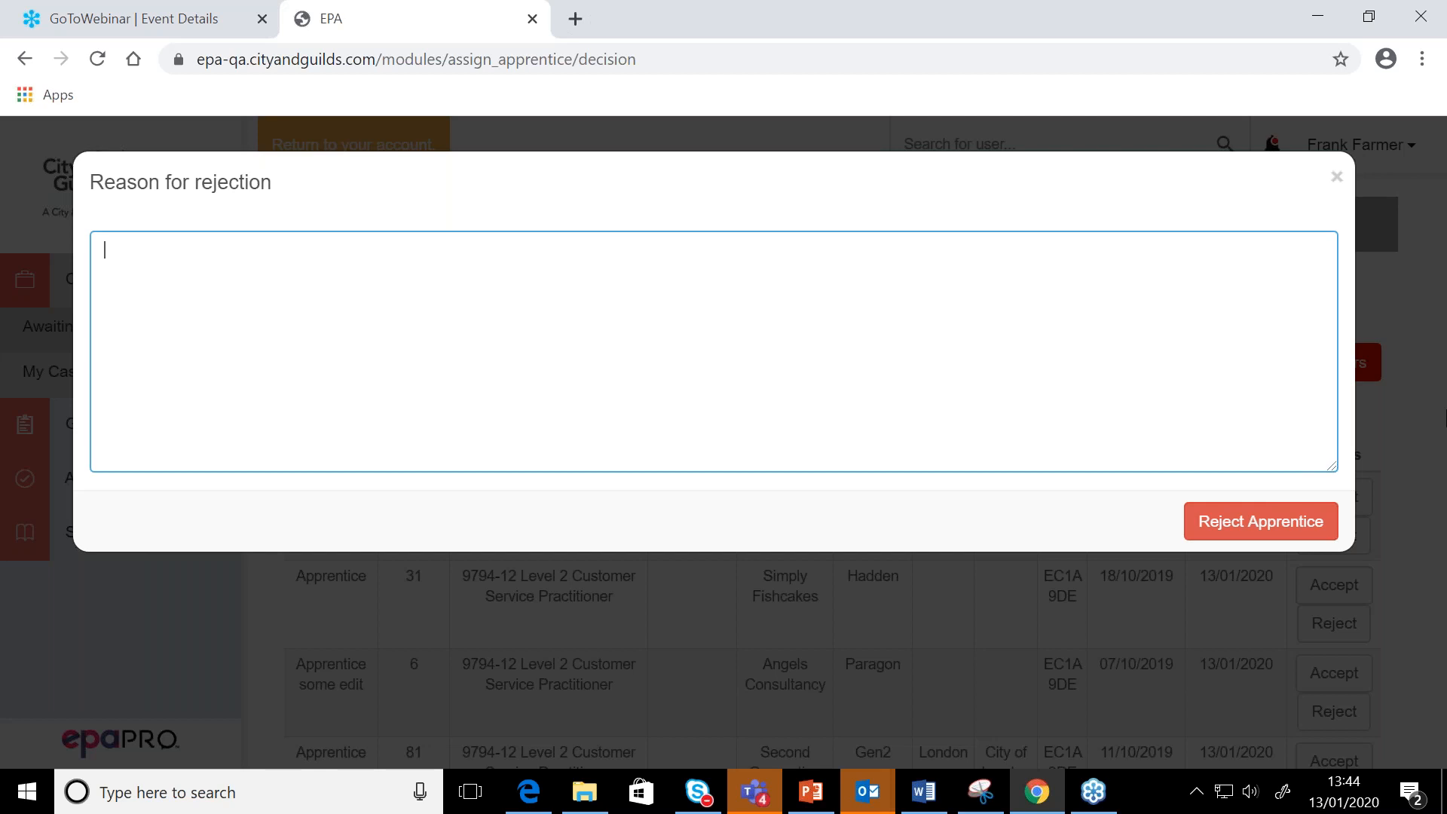
pyautogui.write('i have won the lottery')
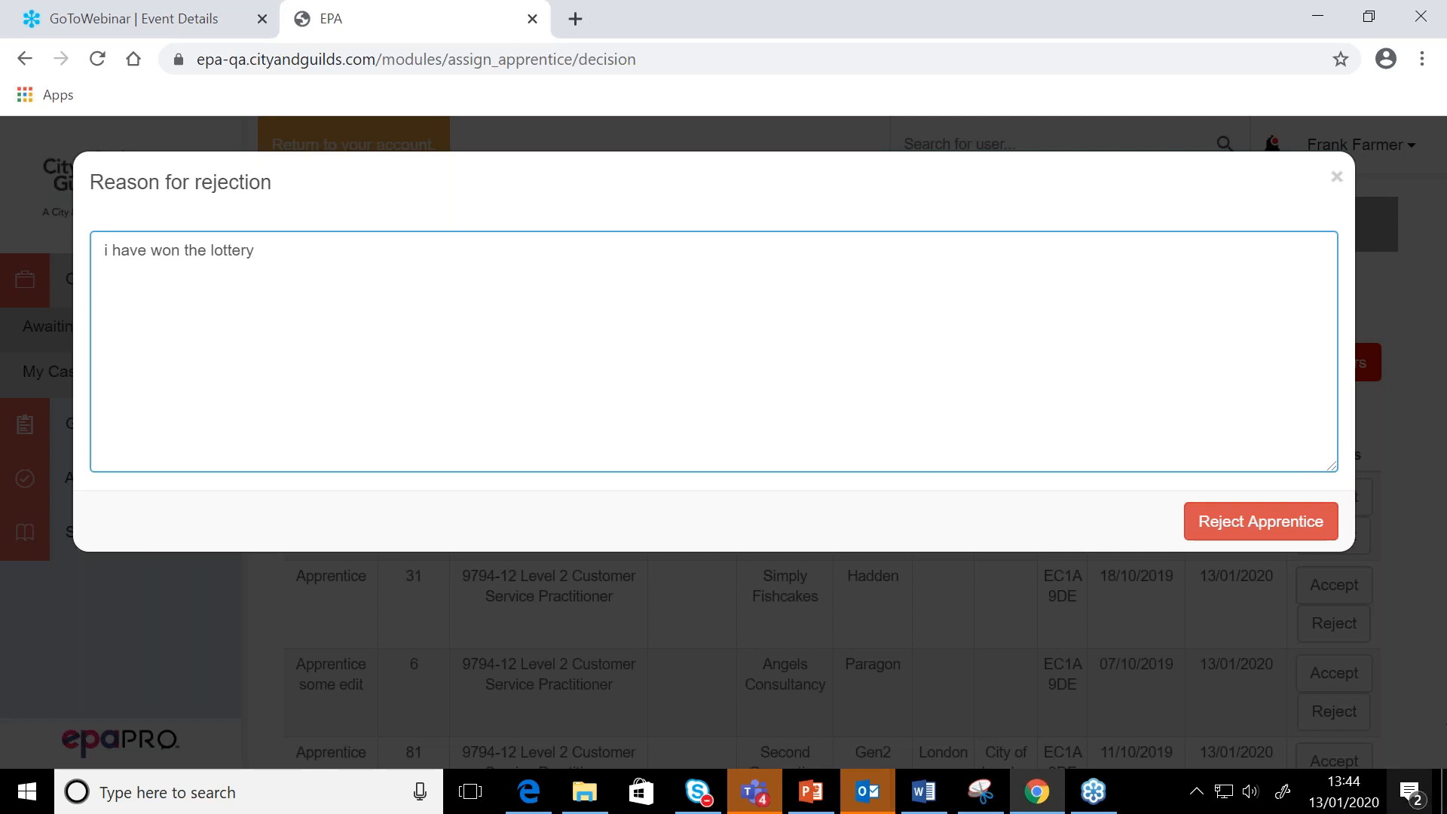
pyautogui.click(1274, 523)
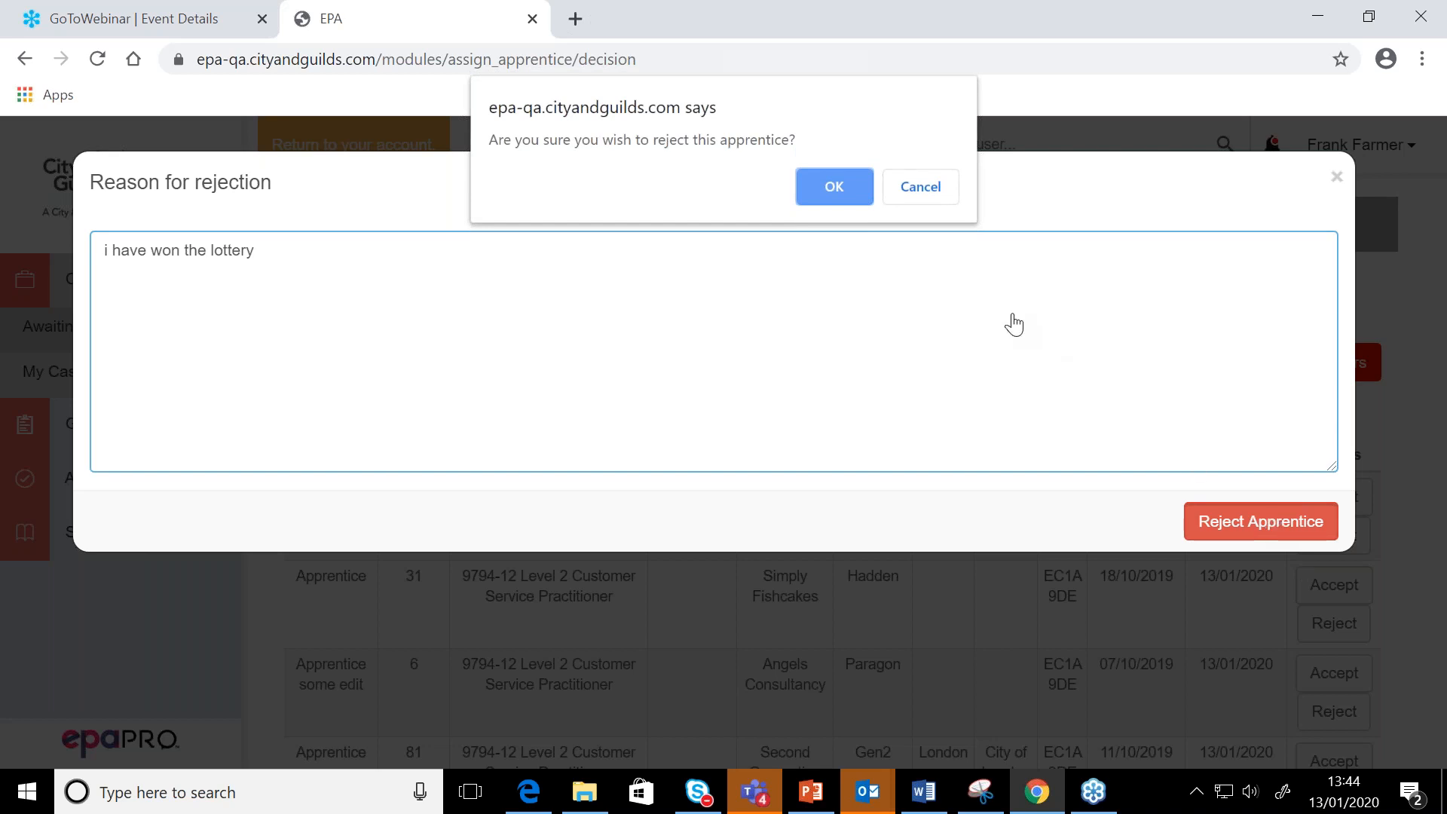
pyautogui.click(834, 188)
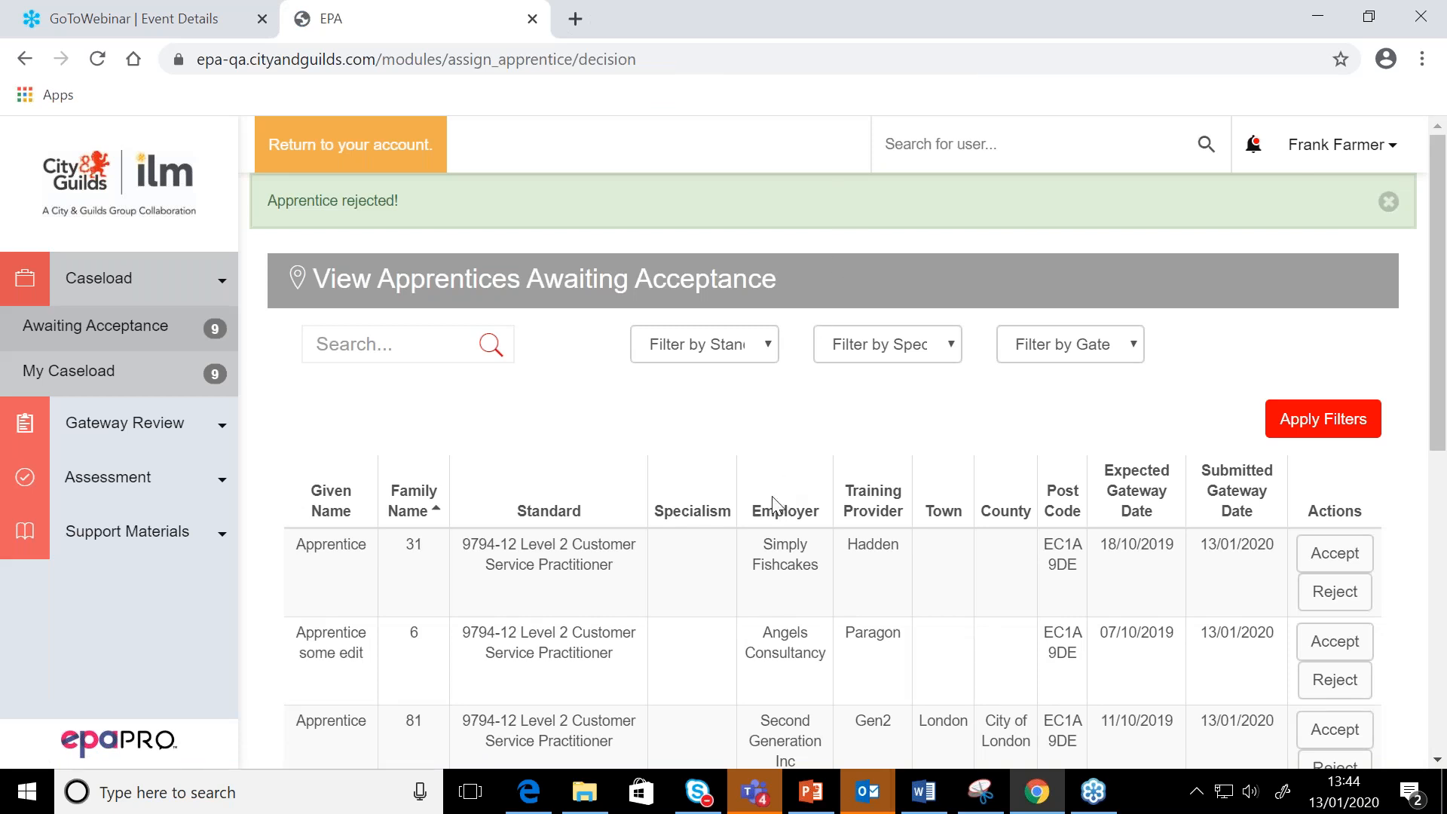
# Look over the remaining apprentices awaiting acceptance and the apprentices in the assessor's own caseload
pyautogui.scroll(-2, 776, 505)
pyautogui.scroll(-2, 776, 505)
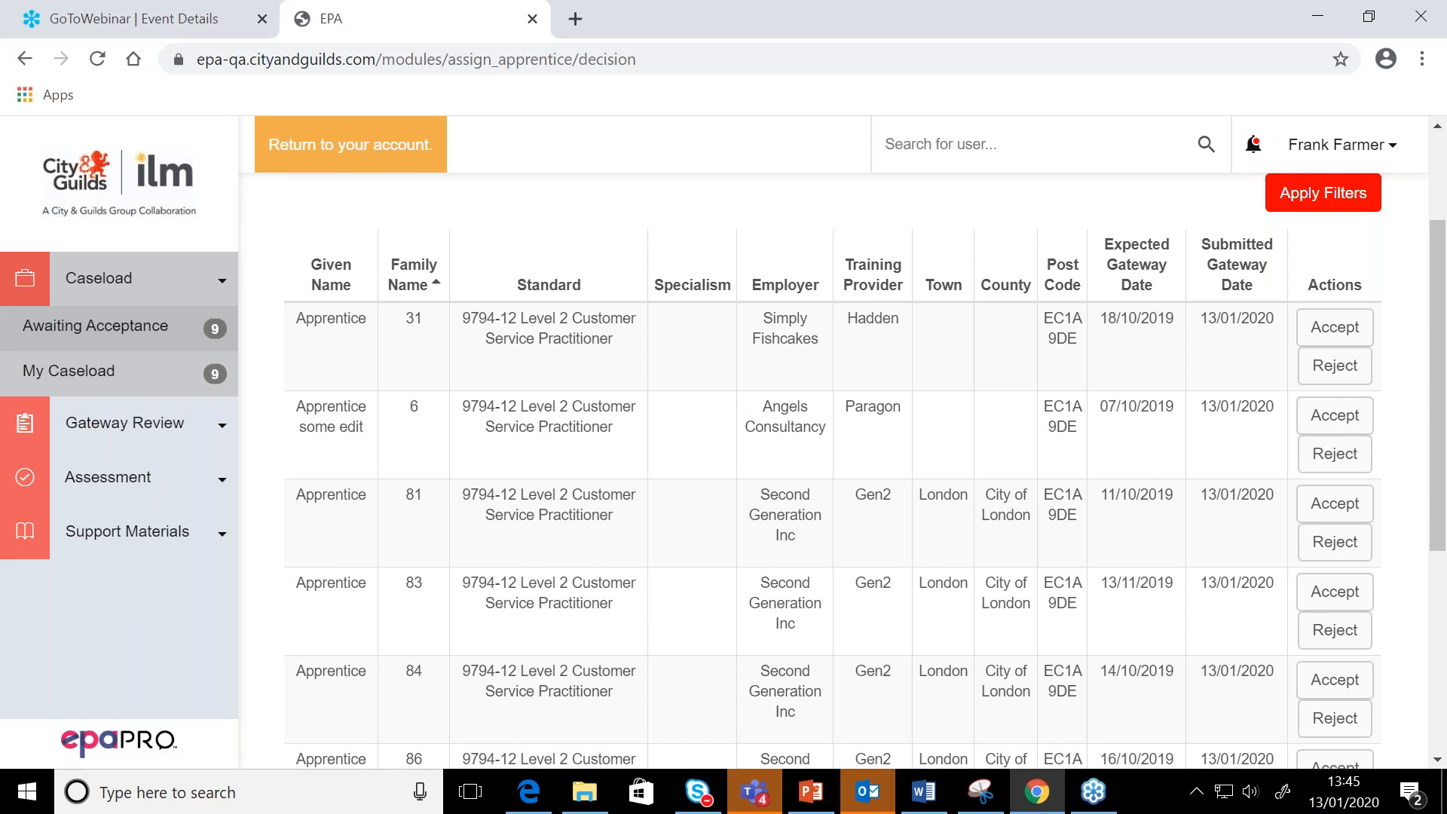
pyautogui.click(58, 383)
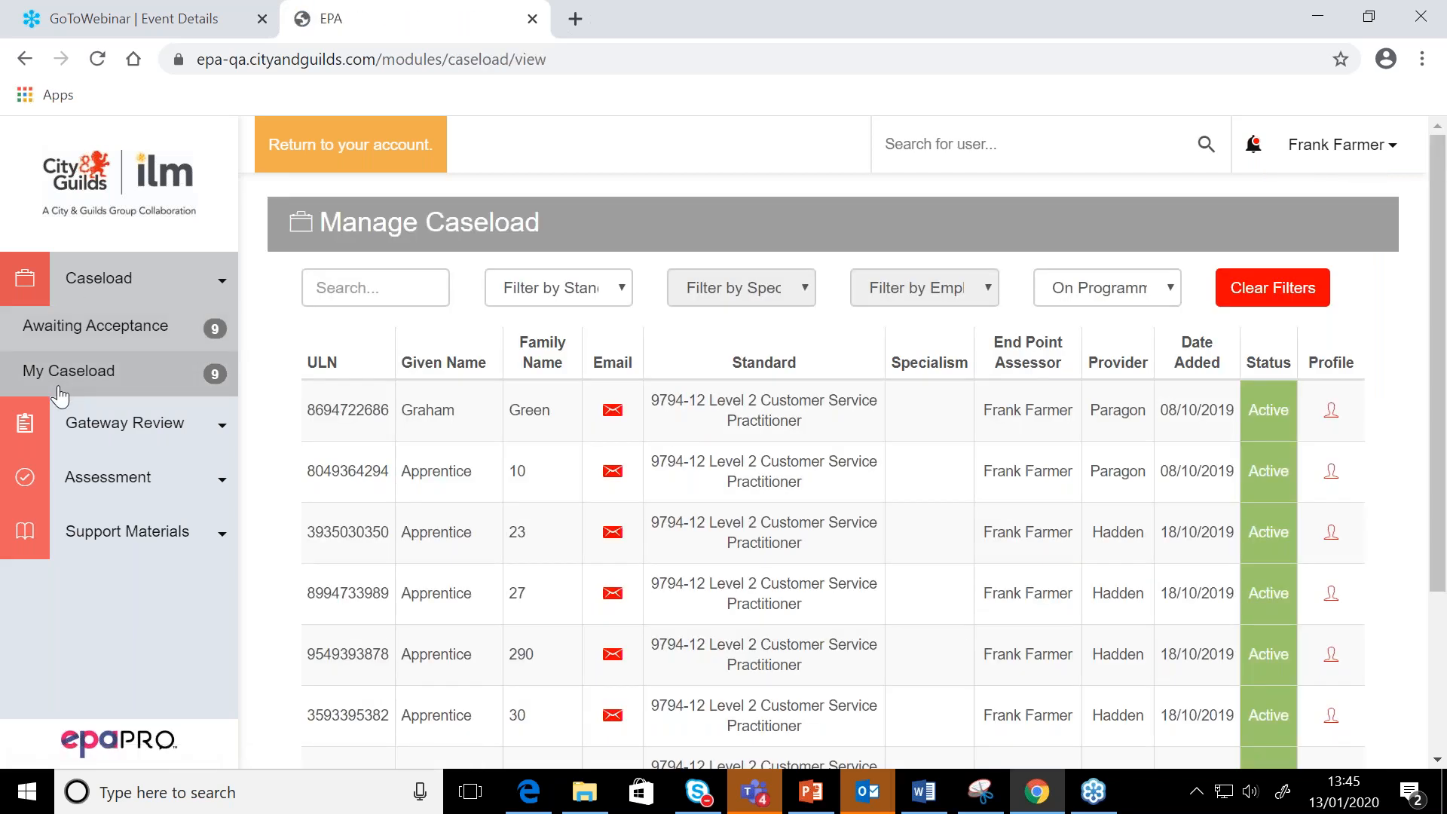
pyautogui.scroll(-1, 465, 433)
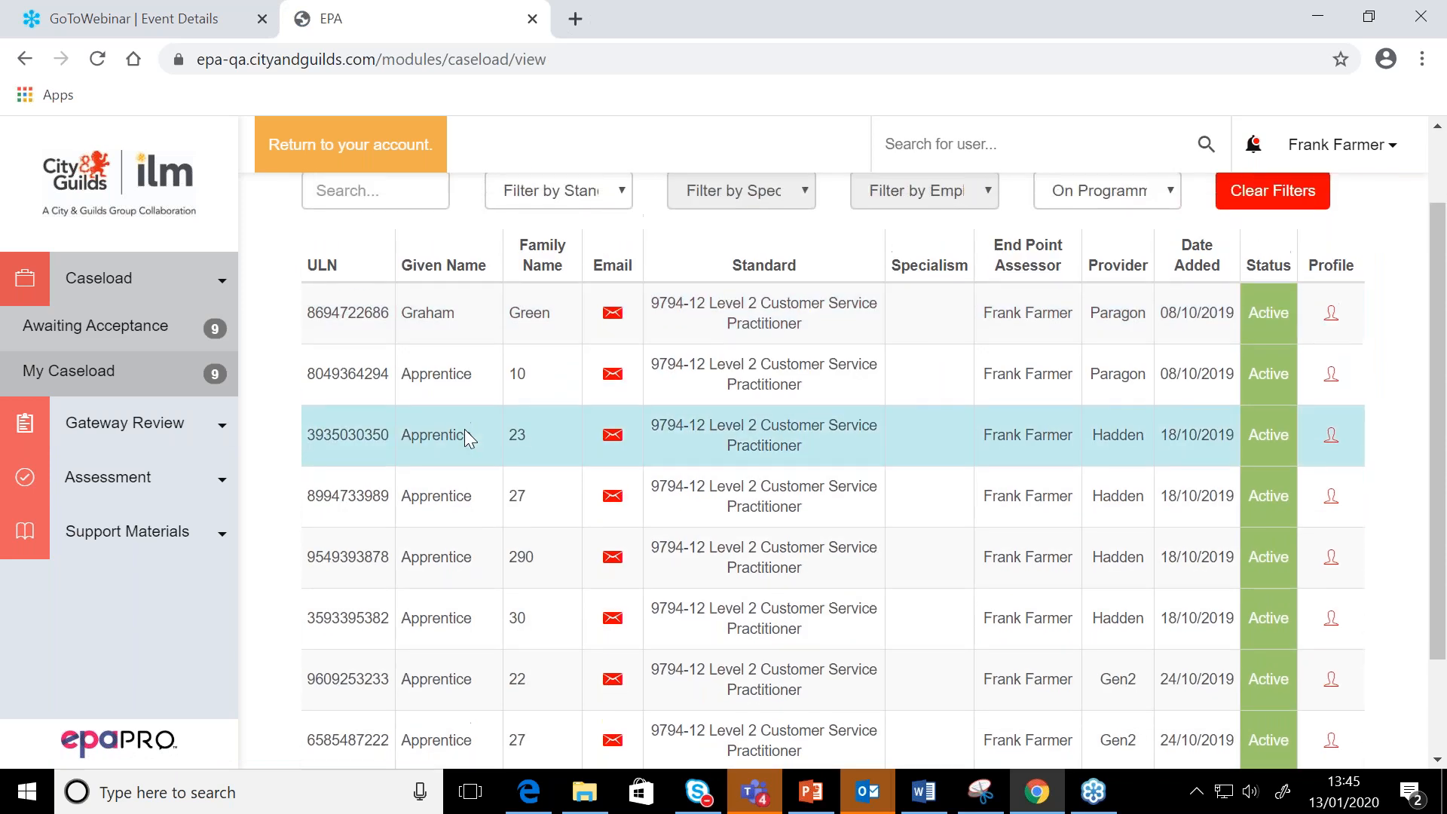
pyautogui.scroll(1, 467, 437)
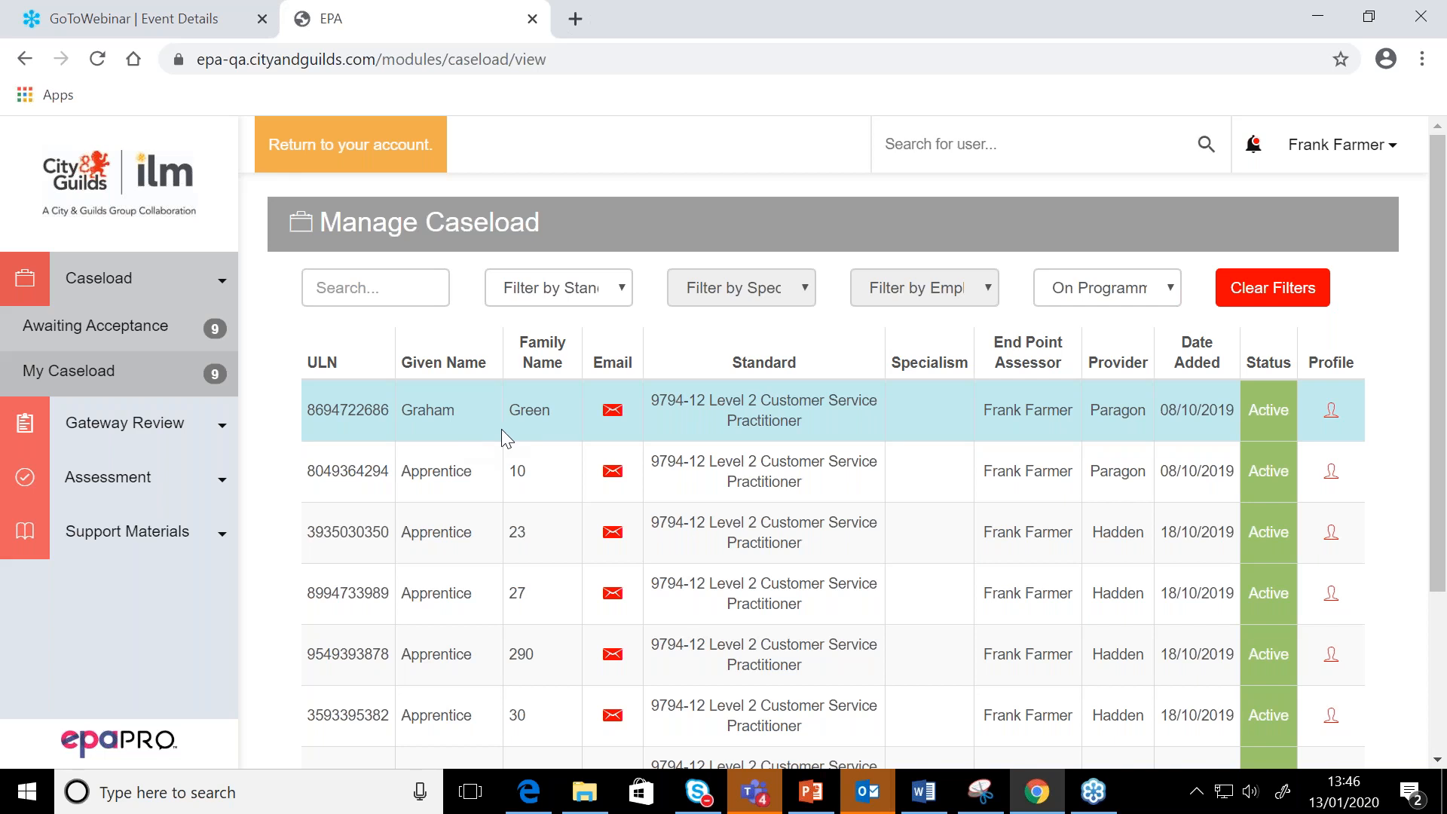
# View the profile of the caseload's first-listed apprentice, and return to the caseload to examine Apprentice 10's progress overview and assessment results
pyautogui.click(1345, 422)
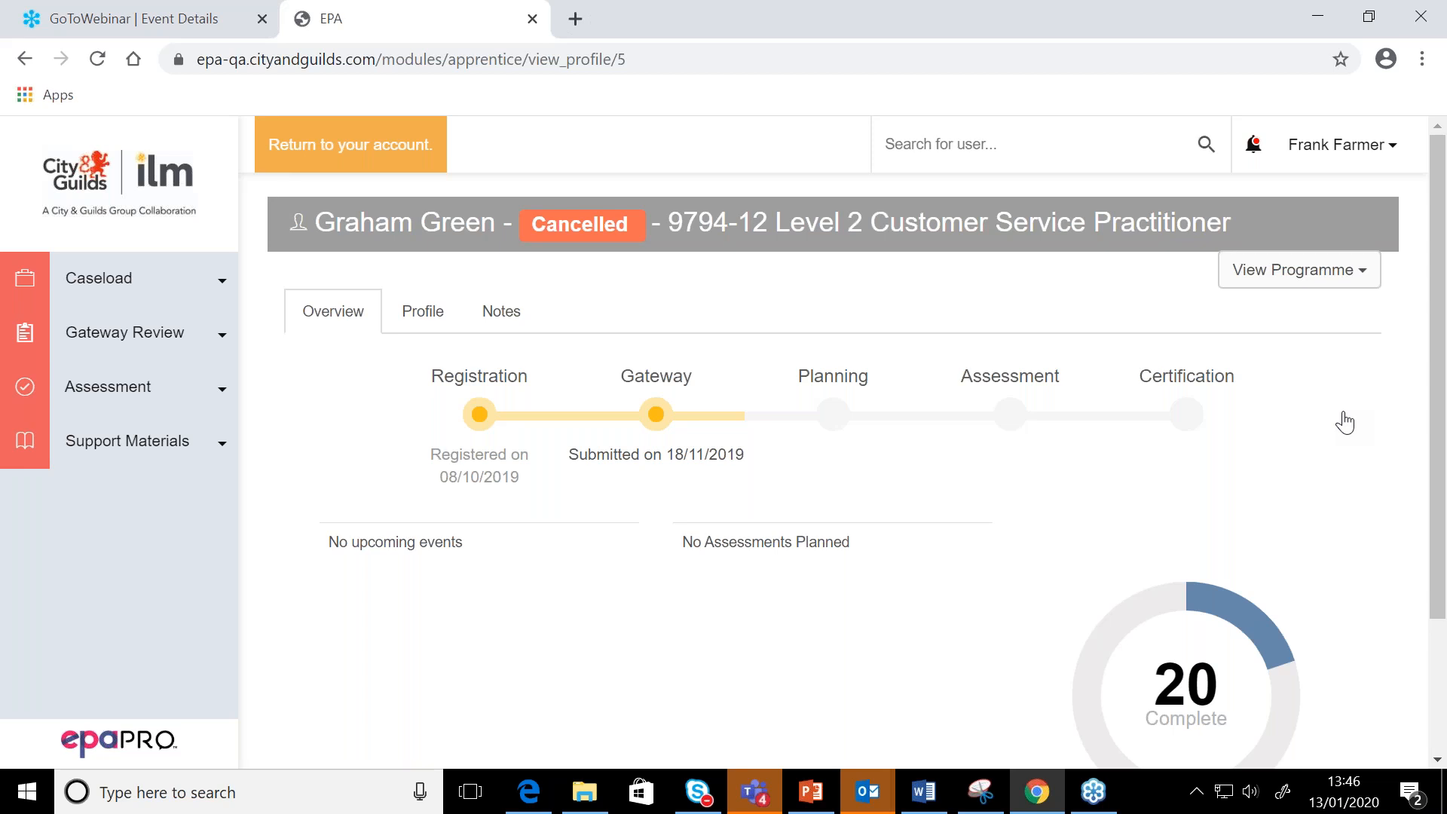
pyautogui.click(25, 59)
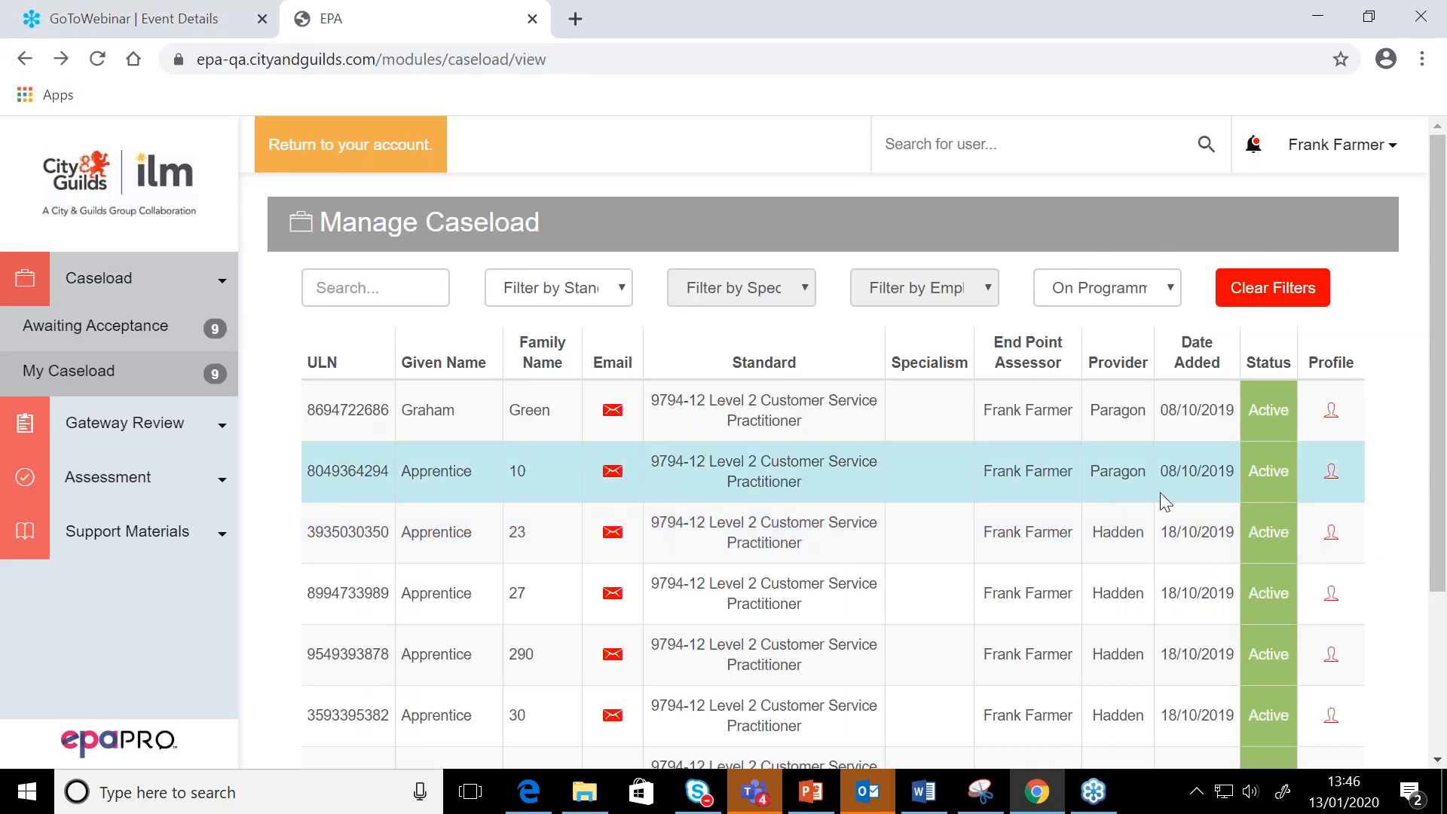
pyautogui.click(1331, 471)
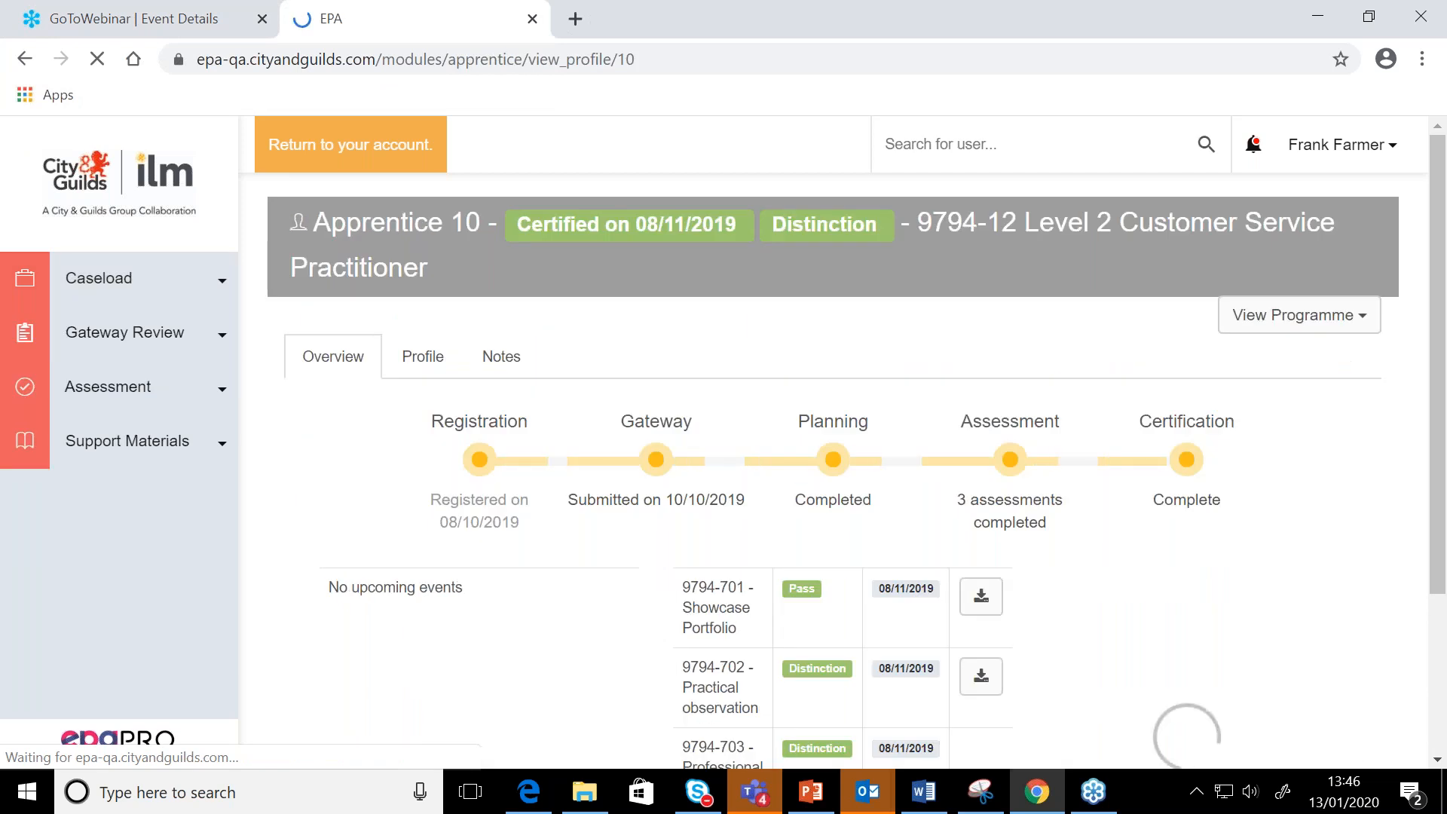
pyautogui.scroll(-2, 1153, 486)
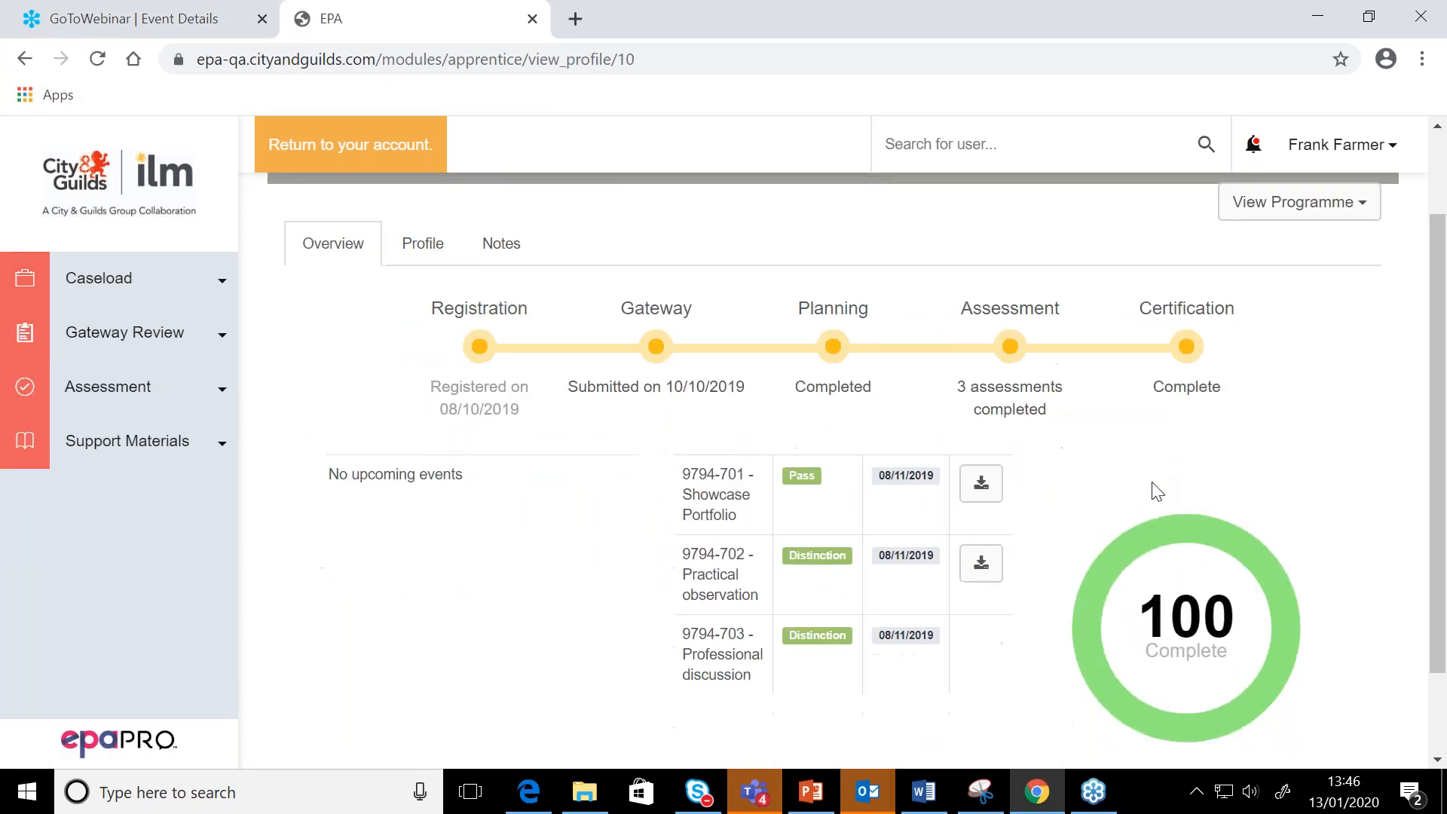
pyautogui.scroll(2, 1157, 492)
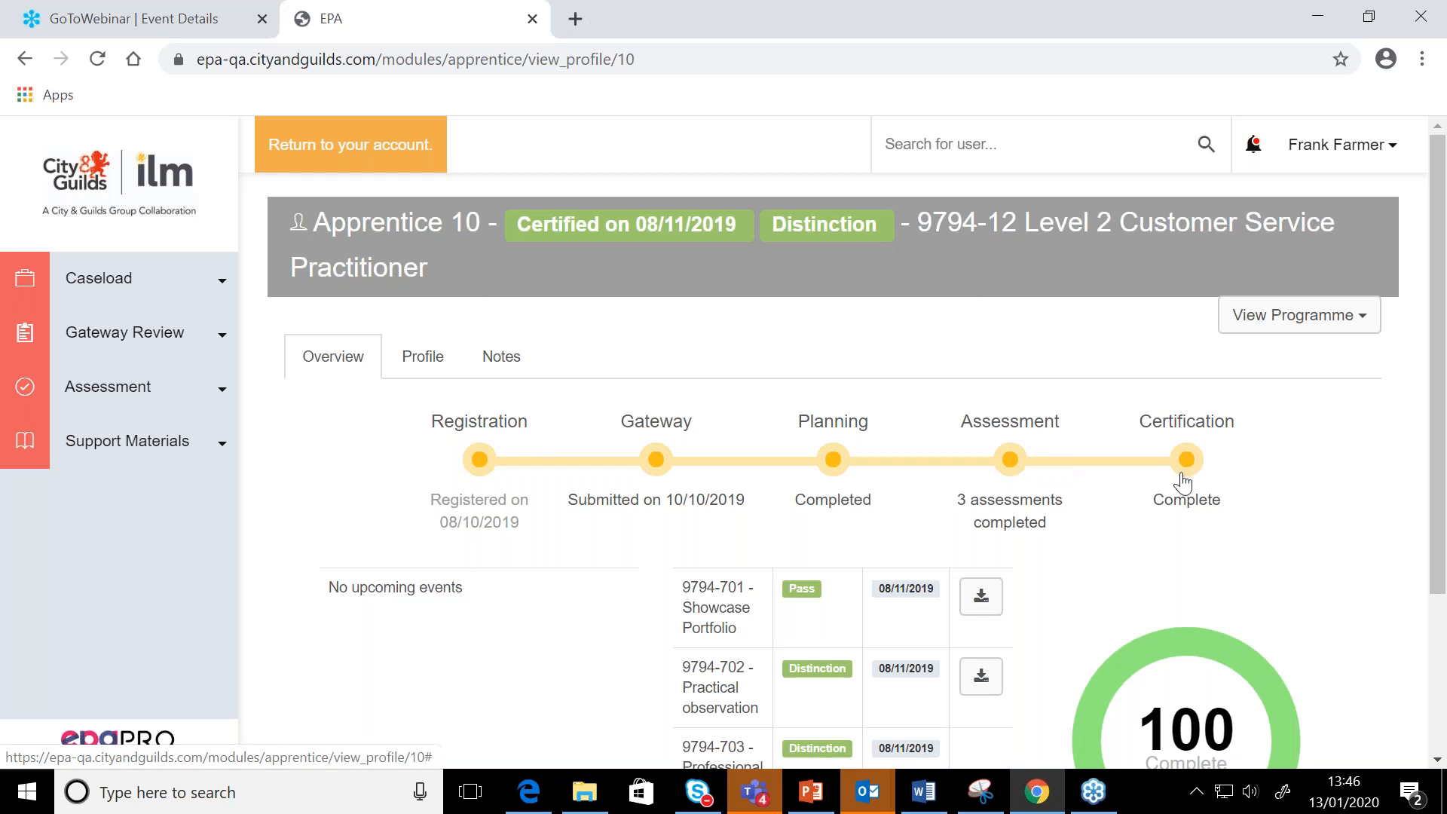
pyautogui.scroll(-1, 1186, 482)
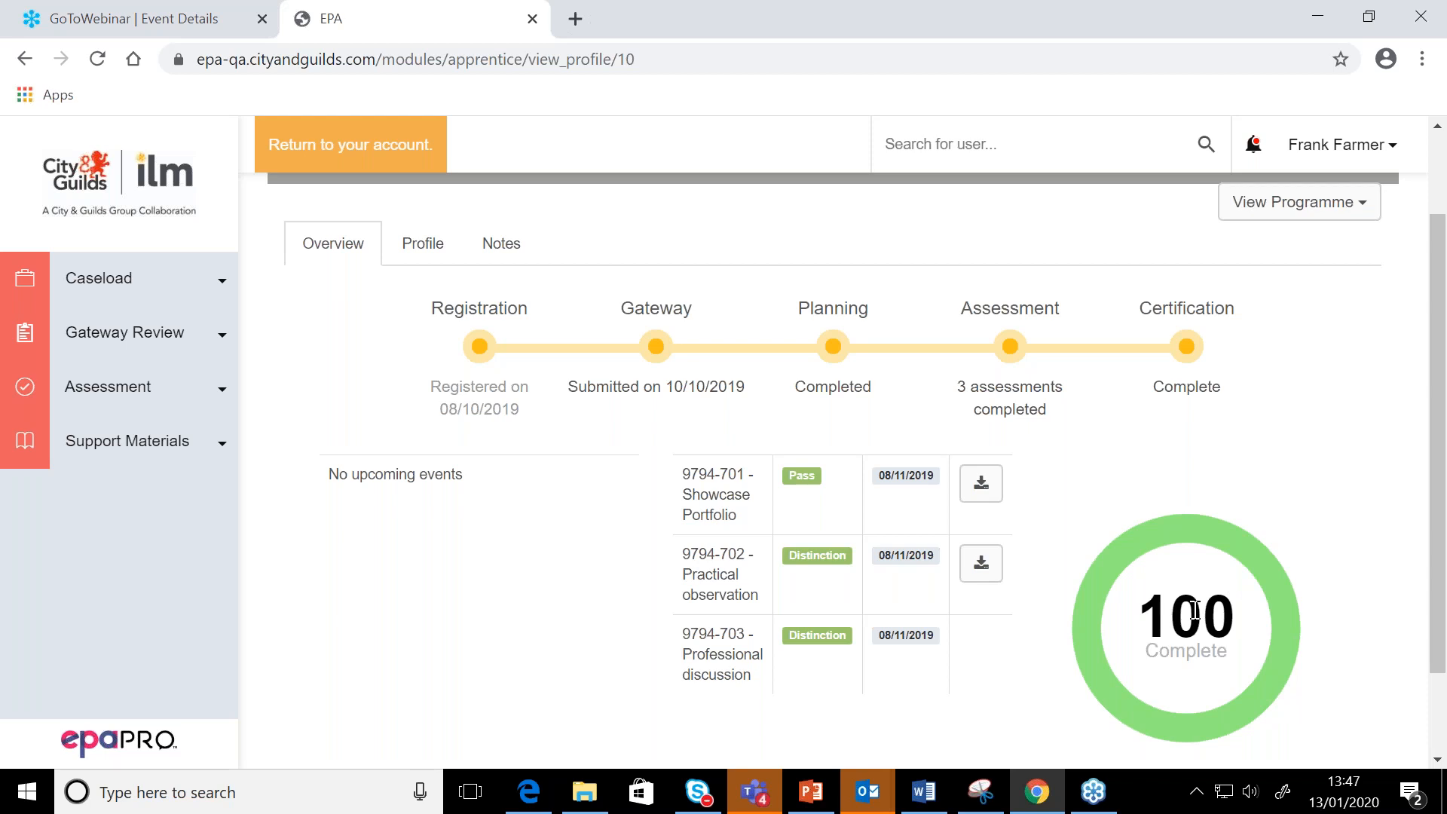
# Review Apprentice 10's contact information, workplace details and apprenticeship details in the profile
pyautogui.click(407, 254)
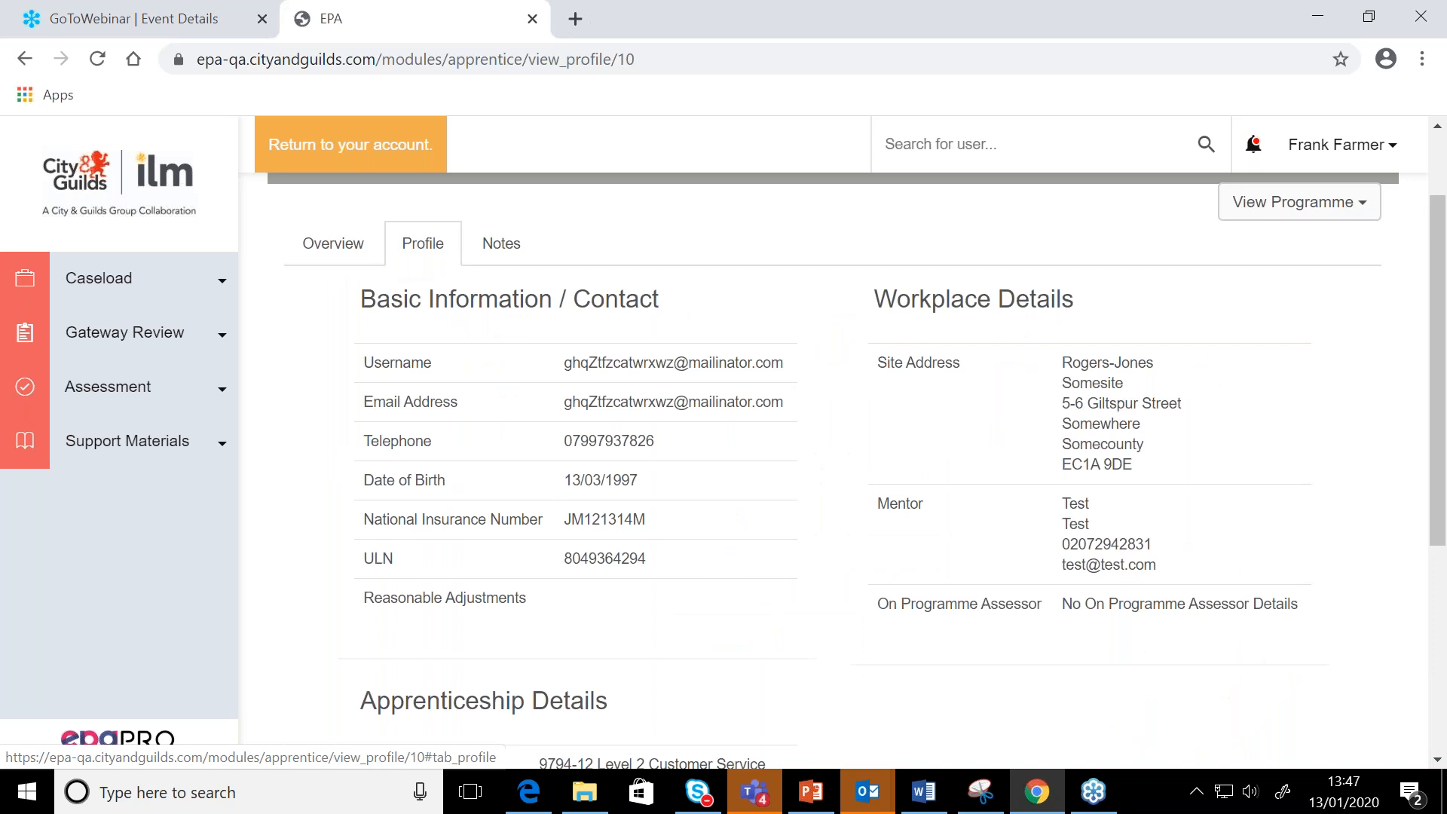
pyautogui.scroll(-4, 848, 491)
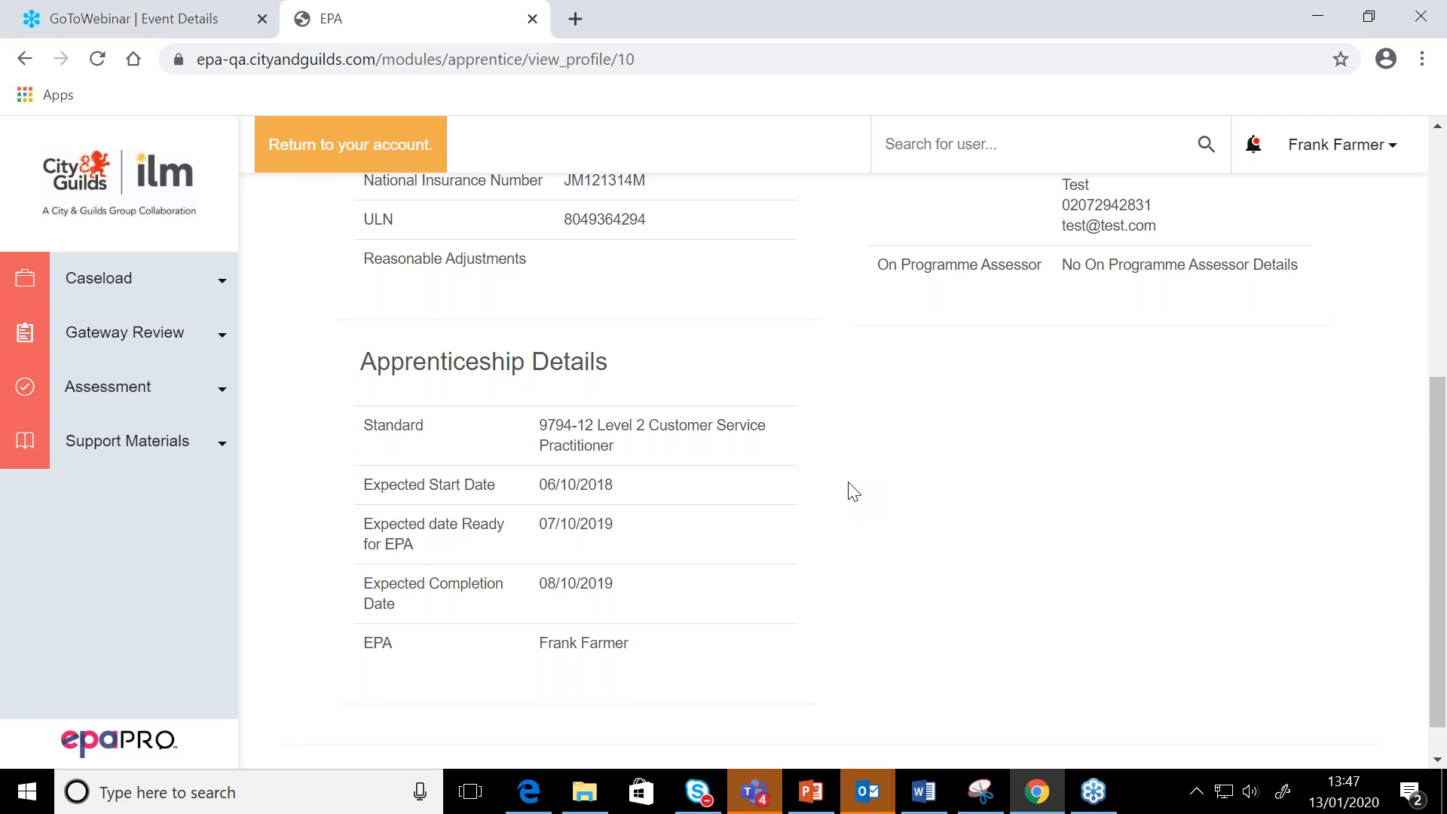
pyautogui.scroll(1, 852, 491)
pyautogui.scroll(-2, 853, 491)
pyautogui.scroll(3, 852, 492)
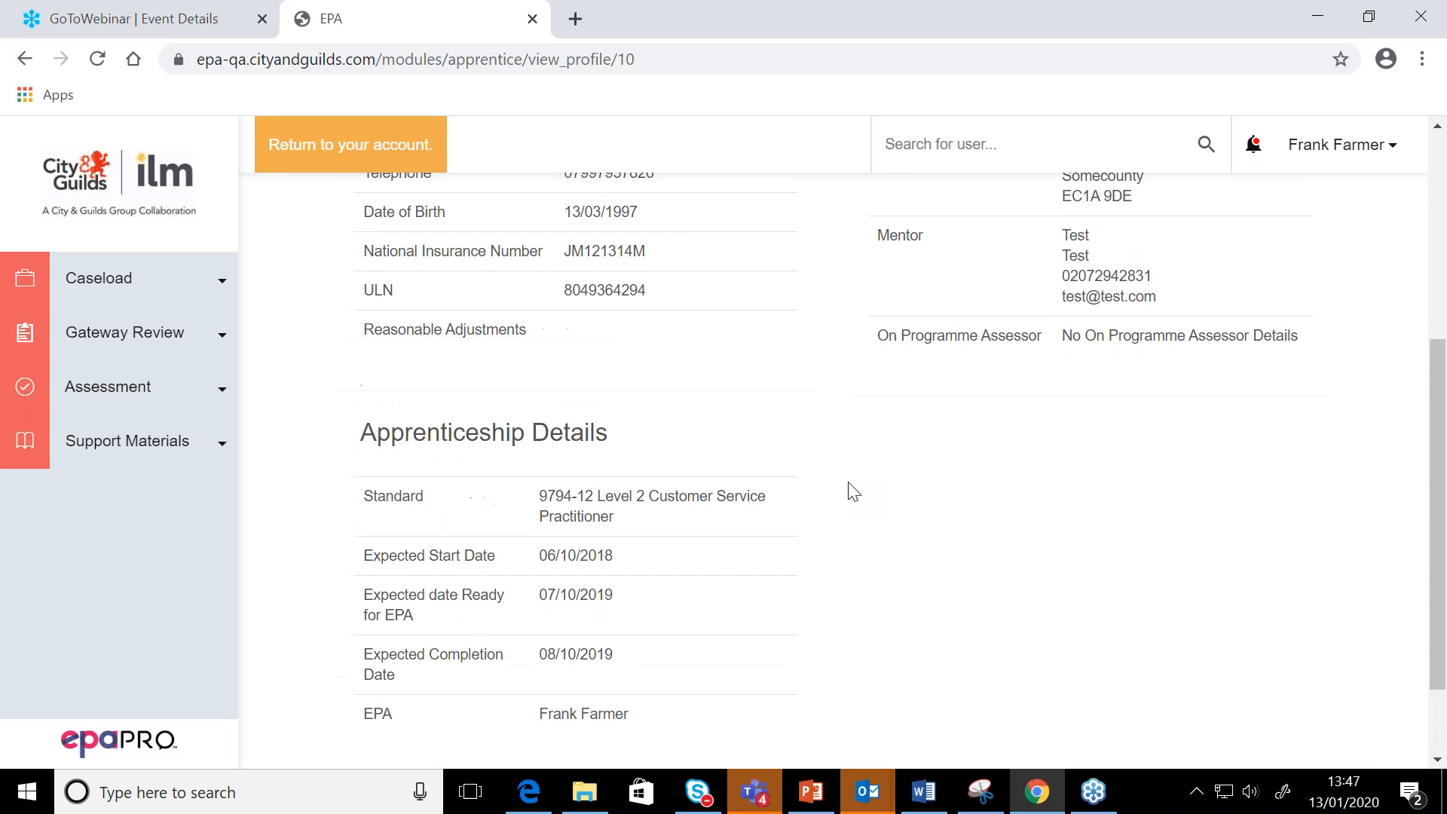
pyautogui.scroll(1, 852, 492)
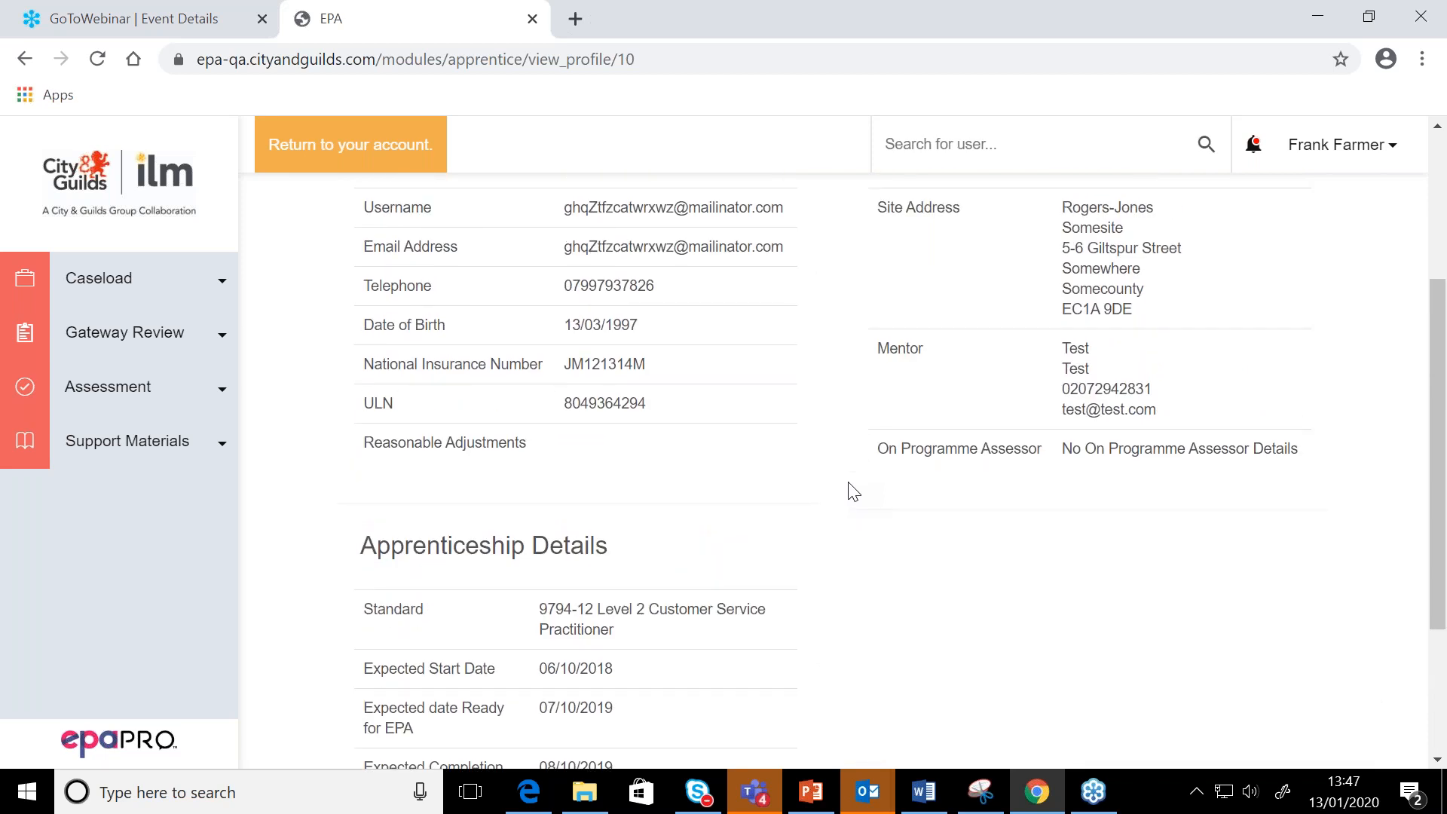
pyautogui.scroll(1, 853, 491)
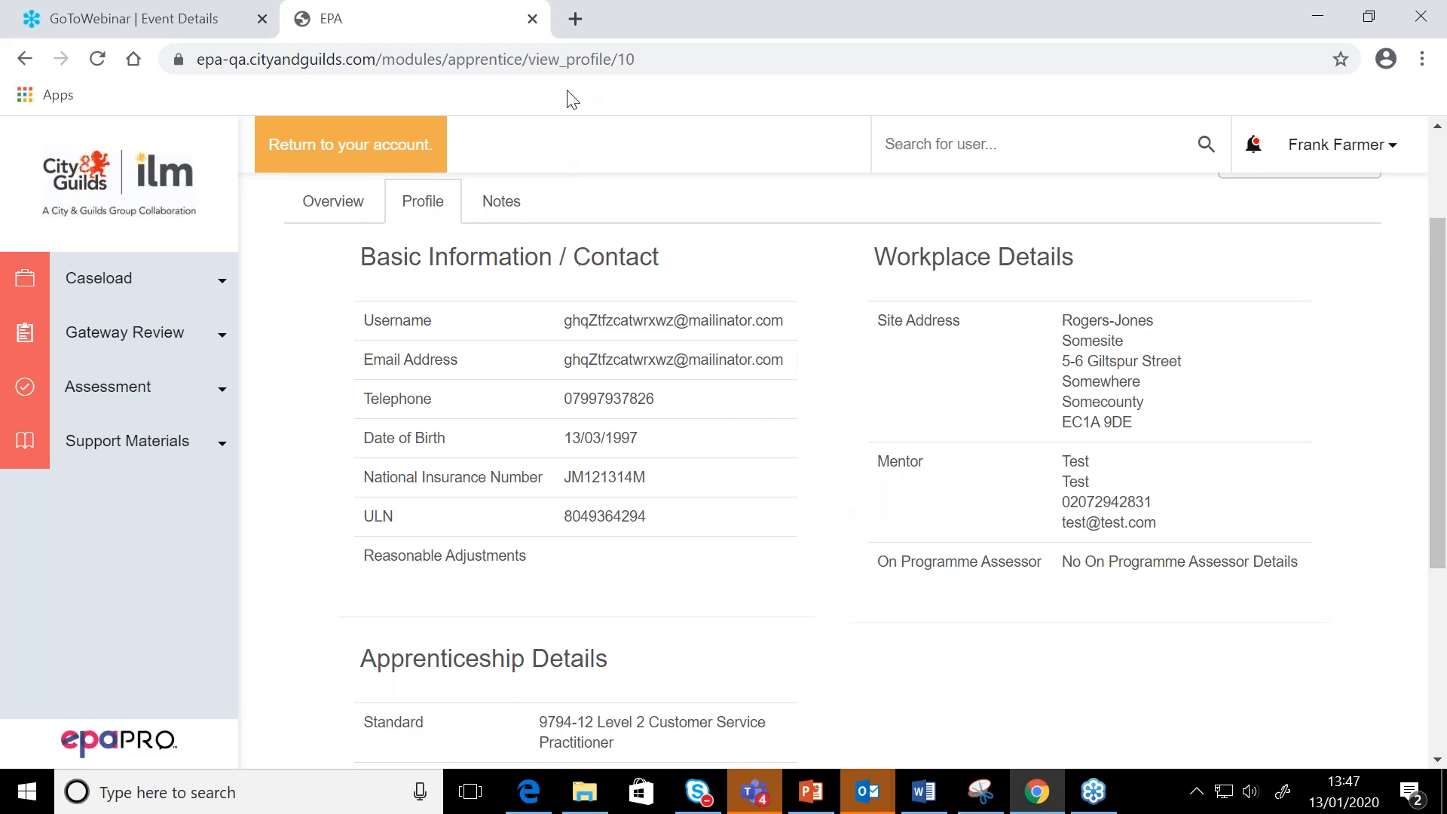
# Check Apprentice 10's notes, look over the profile details again and return to the progress overview
pyautogui.click(502, 202)
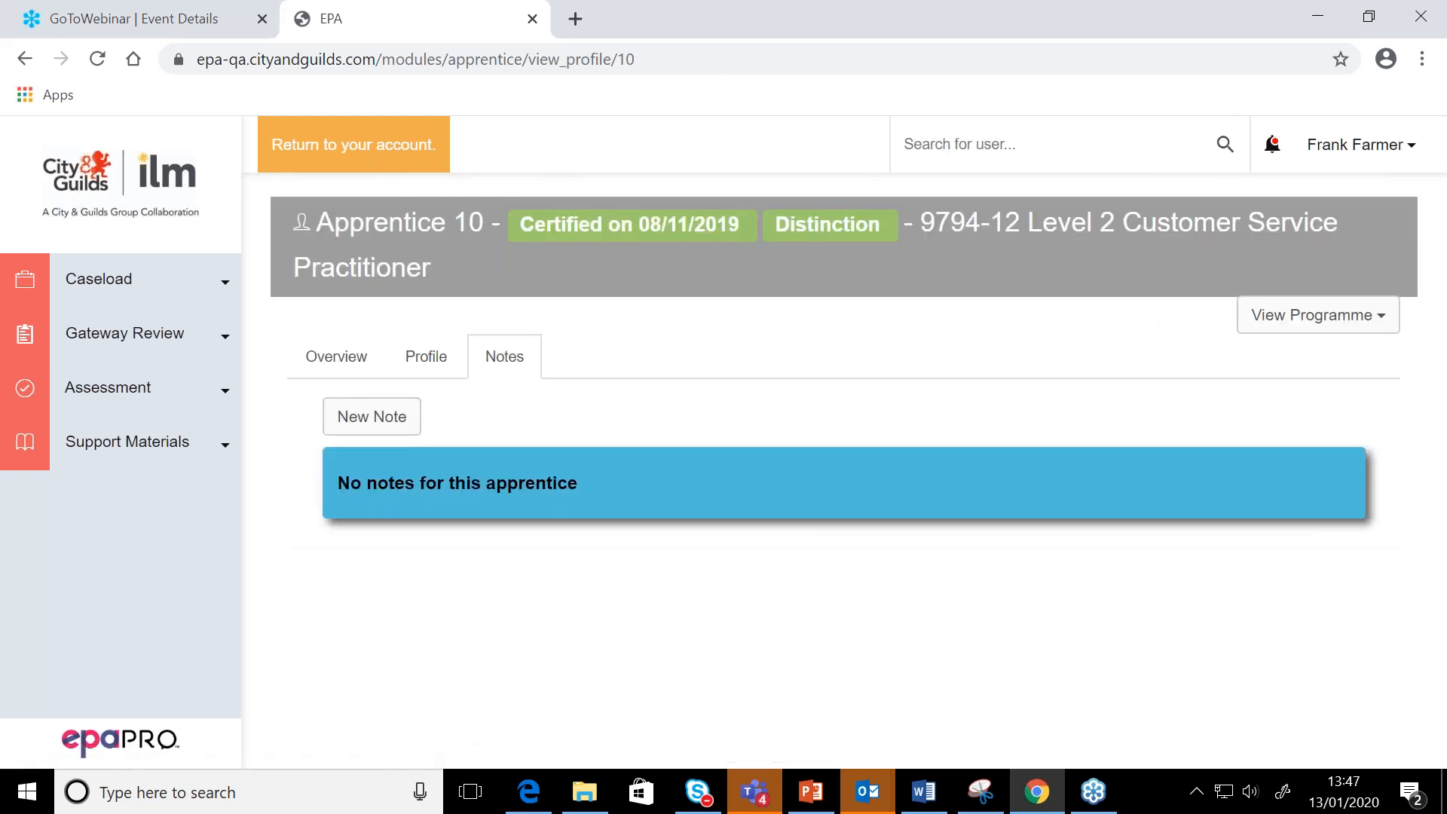
pyautogui.click(428, 368)
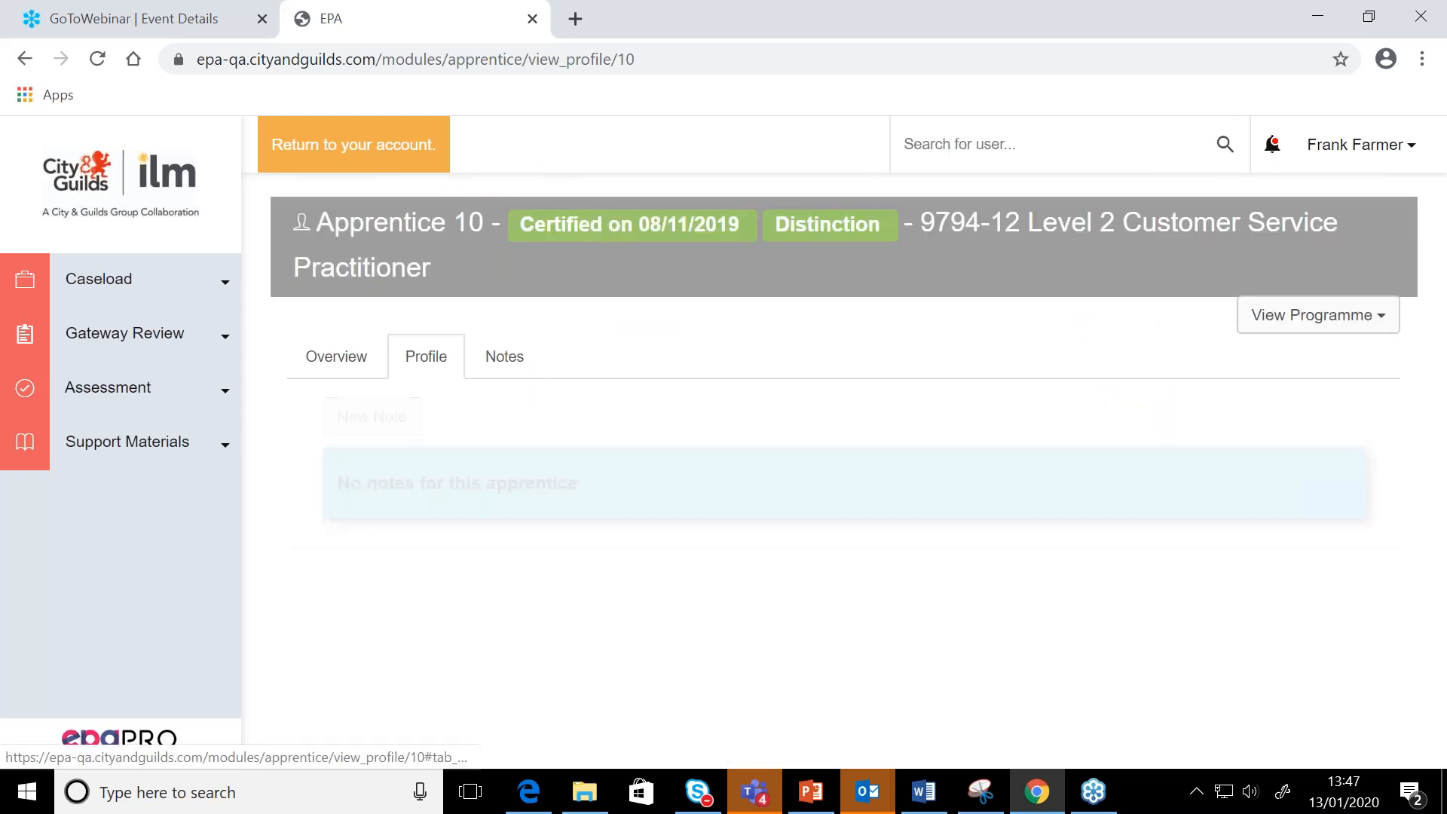
pyautogui.scroll(-1, 435, 381)
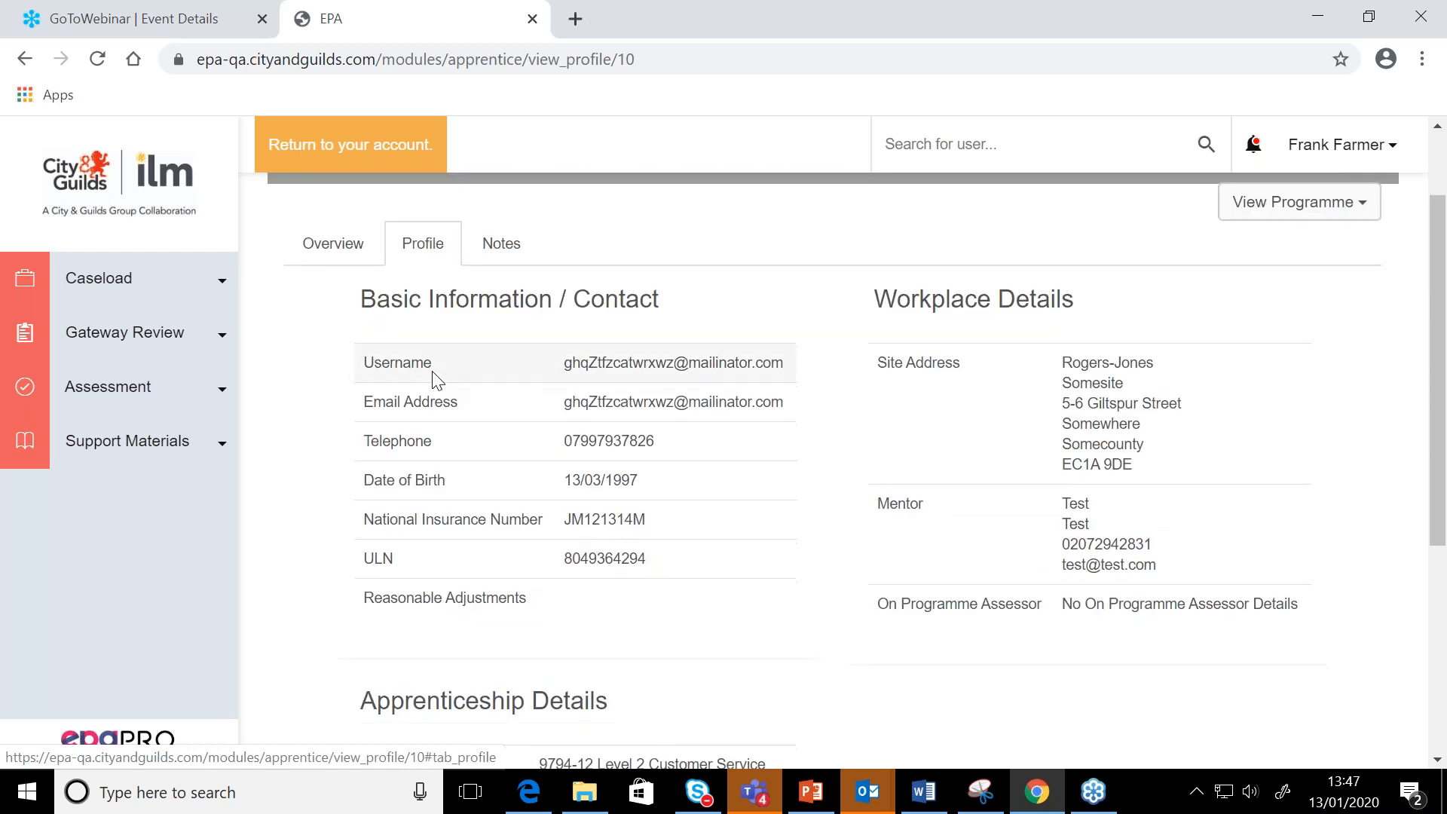
pyautogui.scroll(-1, 436, 381)
pyautogui.scroll(2, 436, 381)
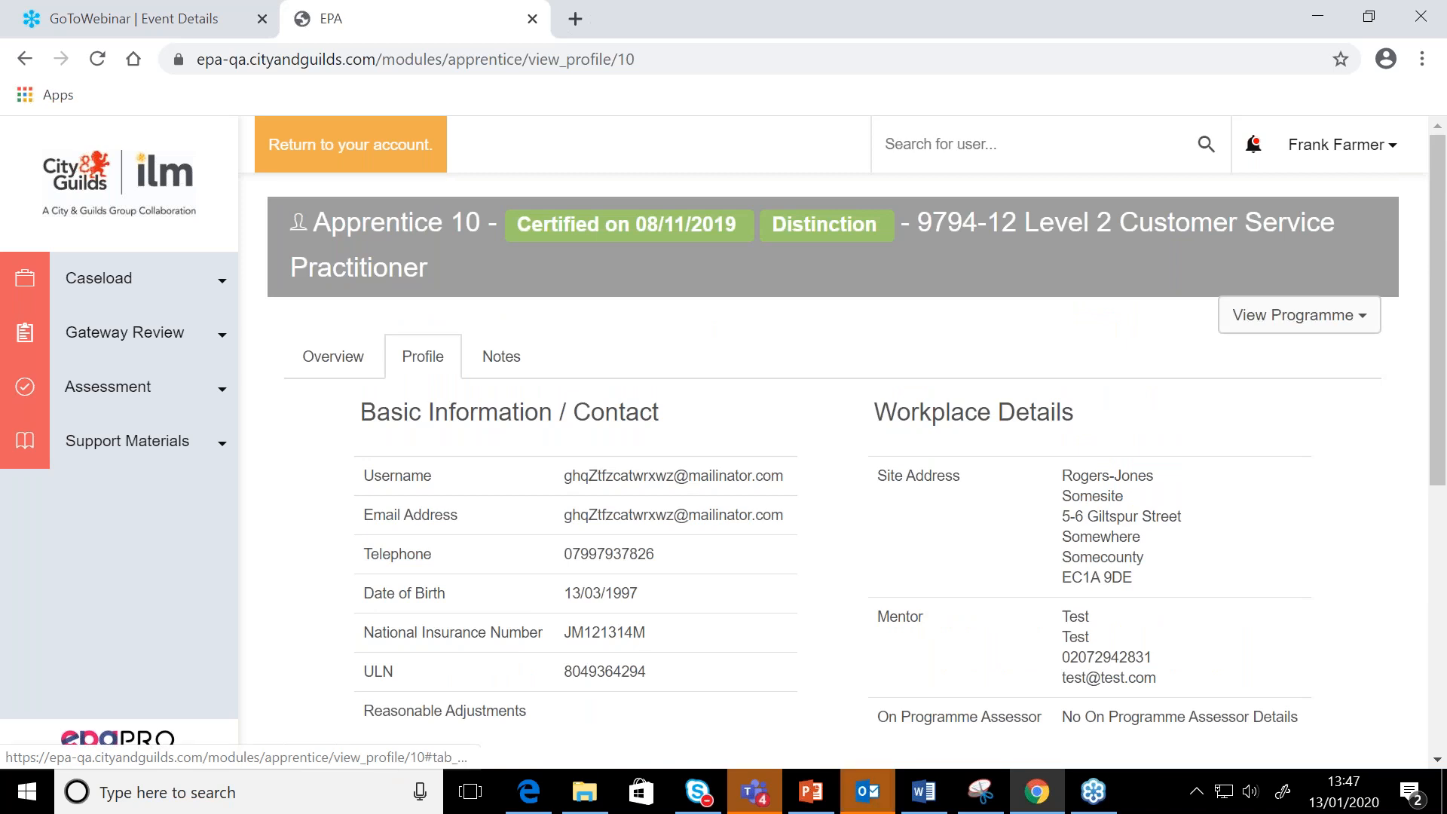
pyautogui.scroll(-1, 423, 362)
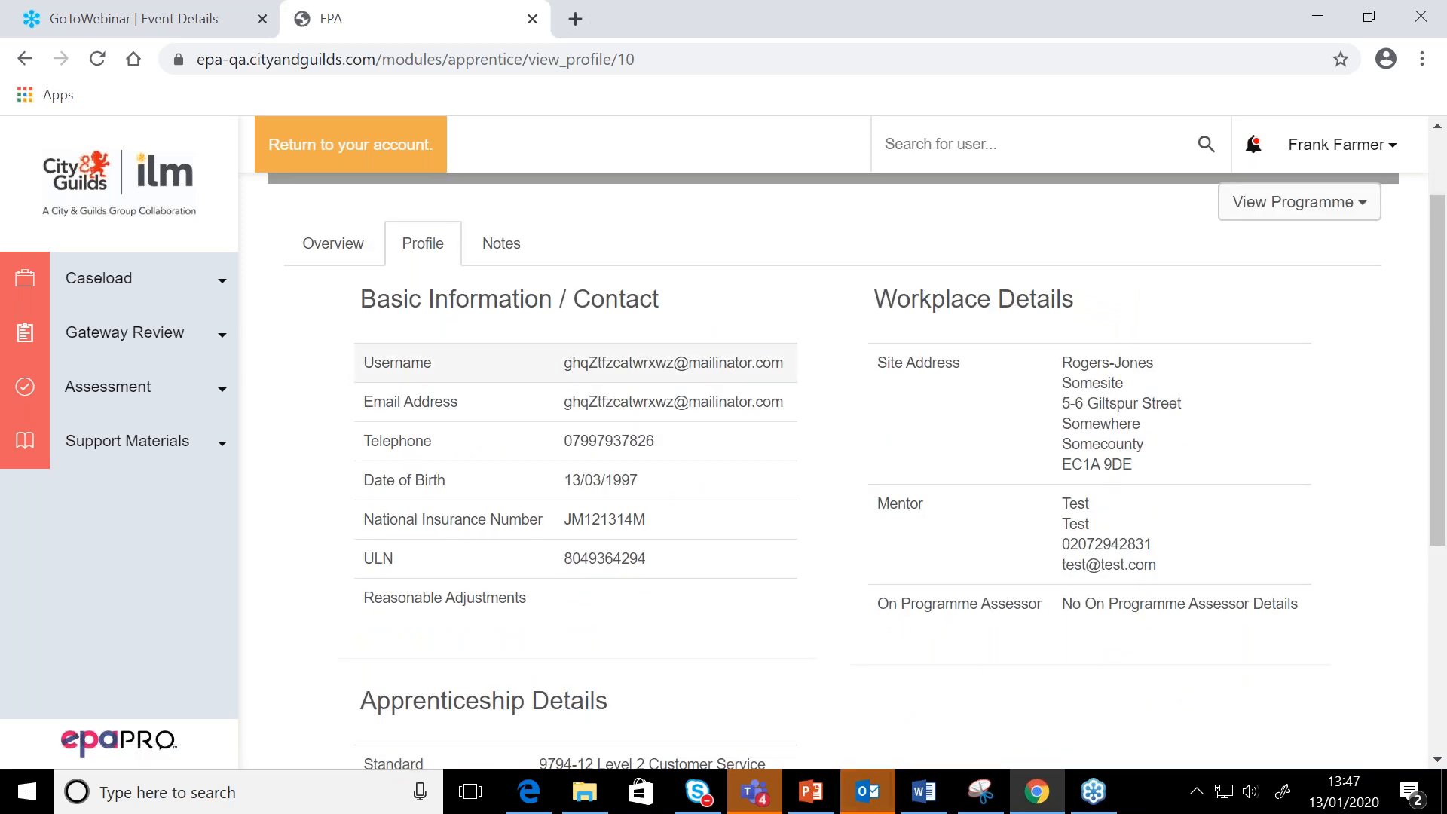
pyautogui.scroll(1, 372, 367)
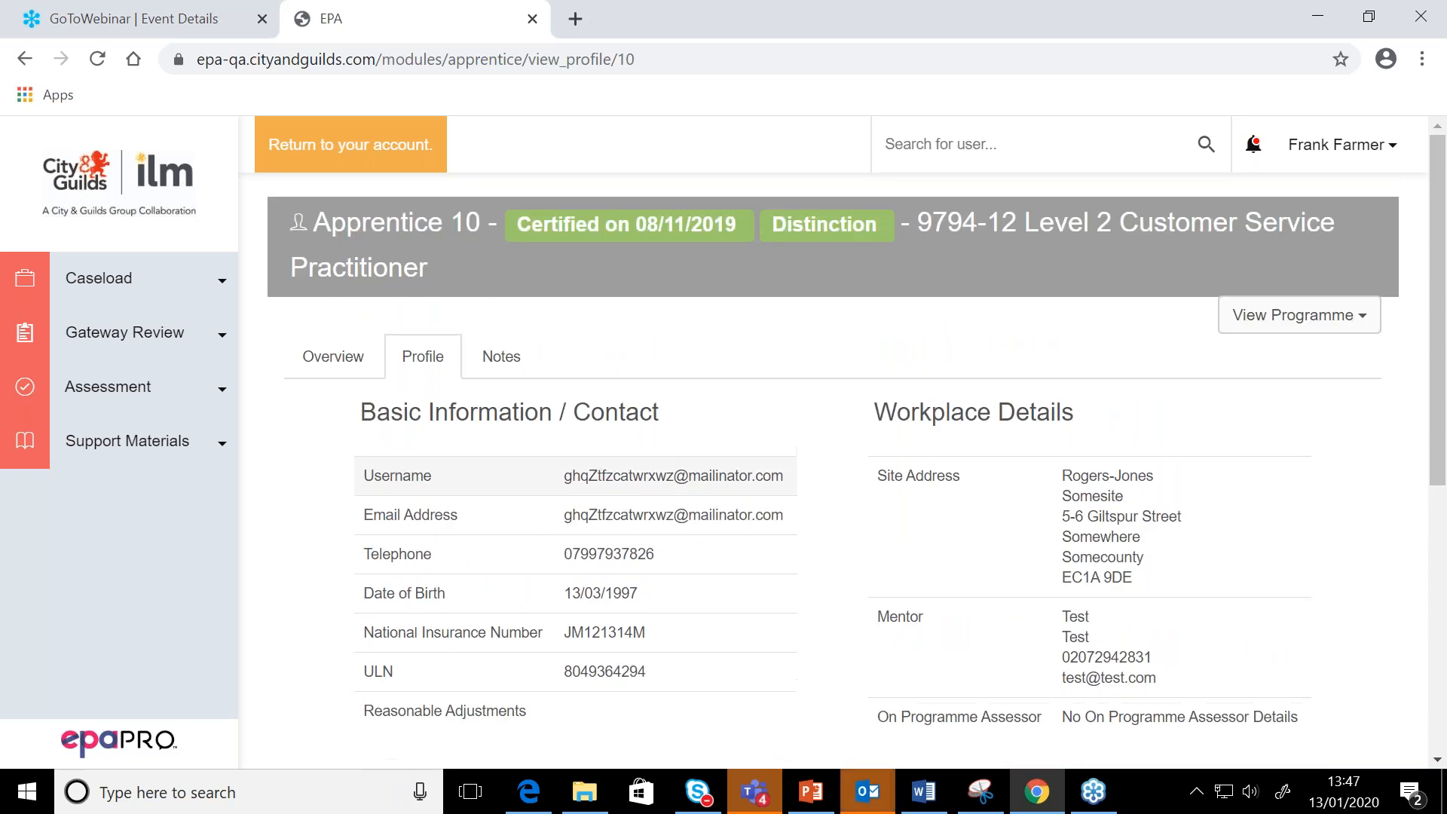
pyautogui.click(372, 367)
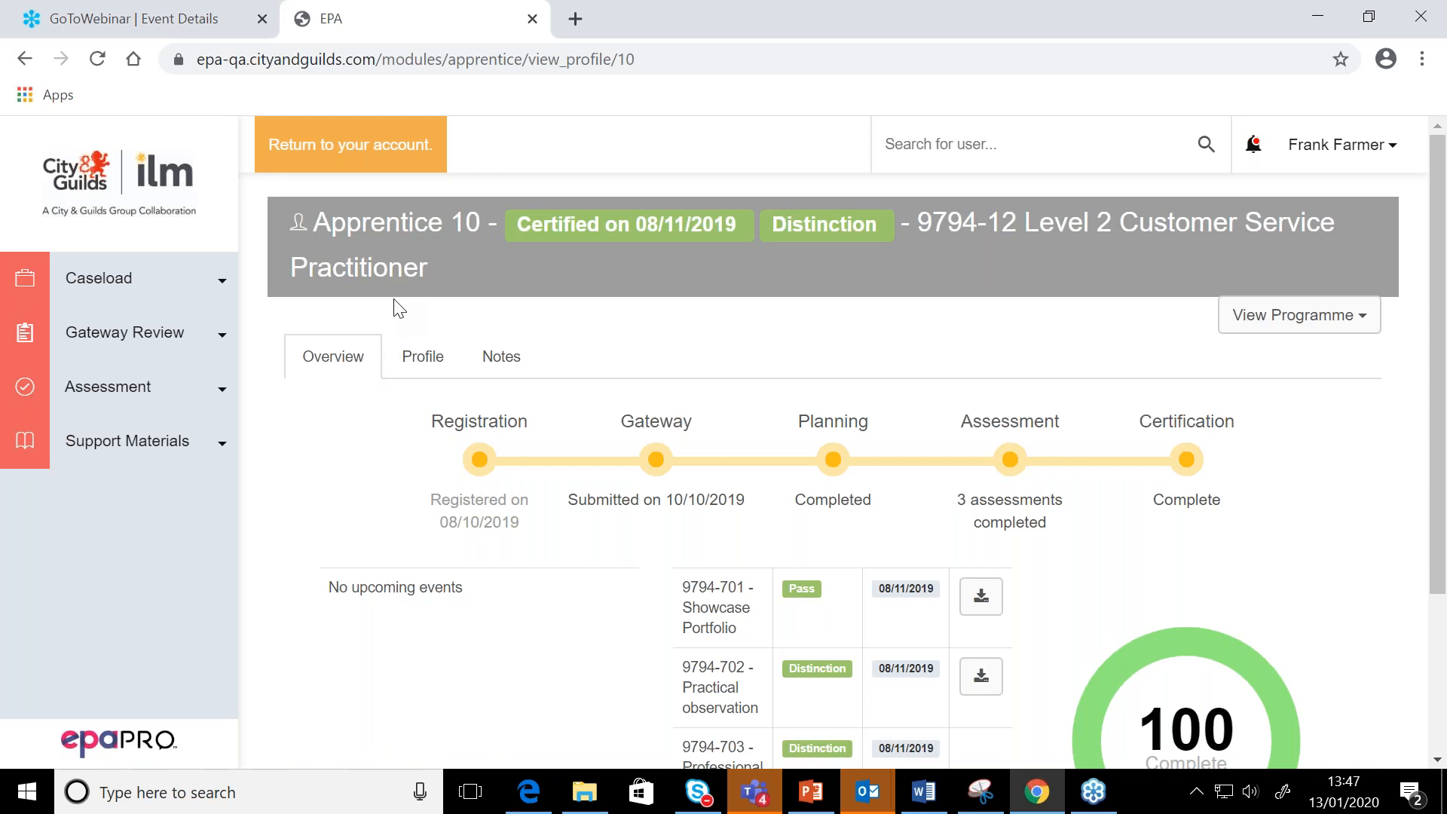
# Return to the assessor's own caseload list and switch to the PowerPoint presentation
pyautogui.click(96, 301)
pyautogui.click(83, 388)
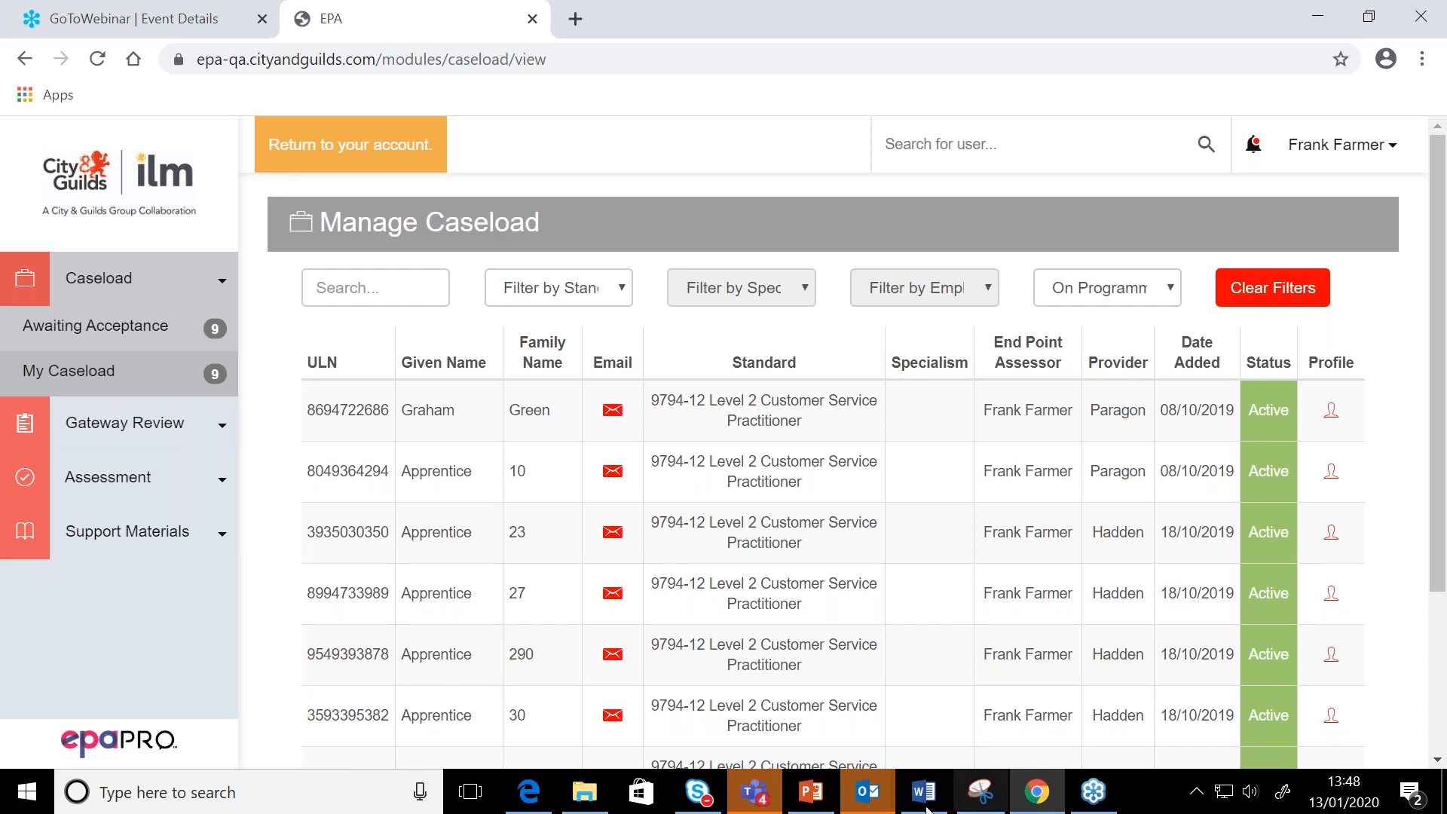
pyautogui.click(818, 797)
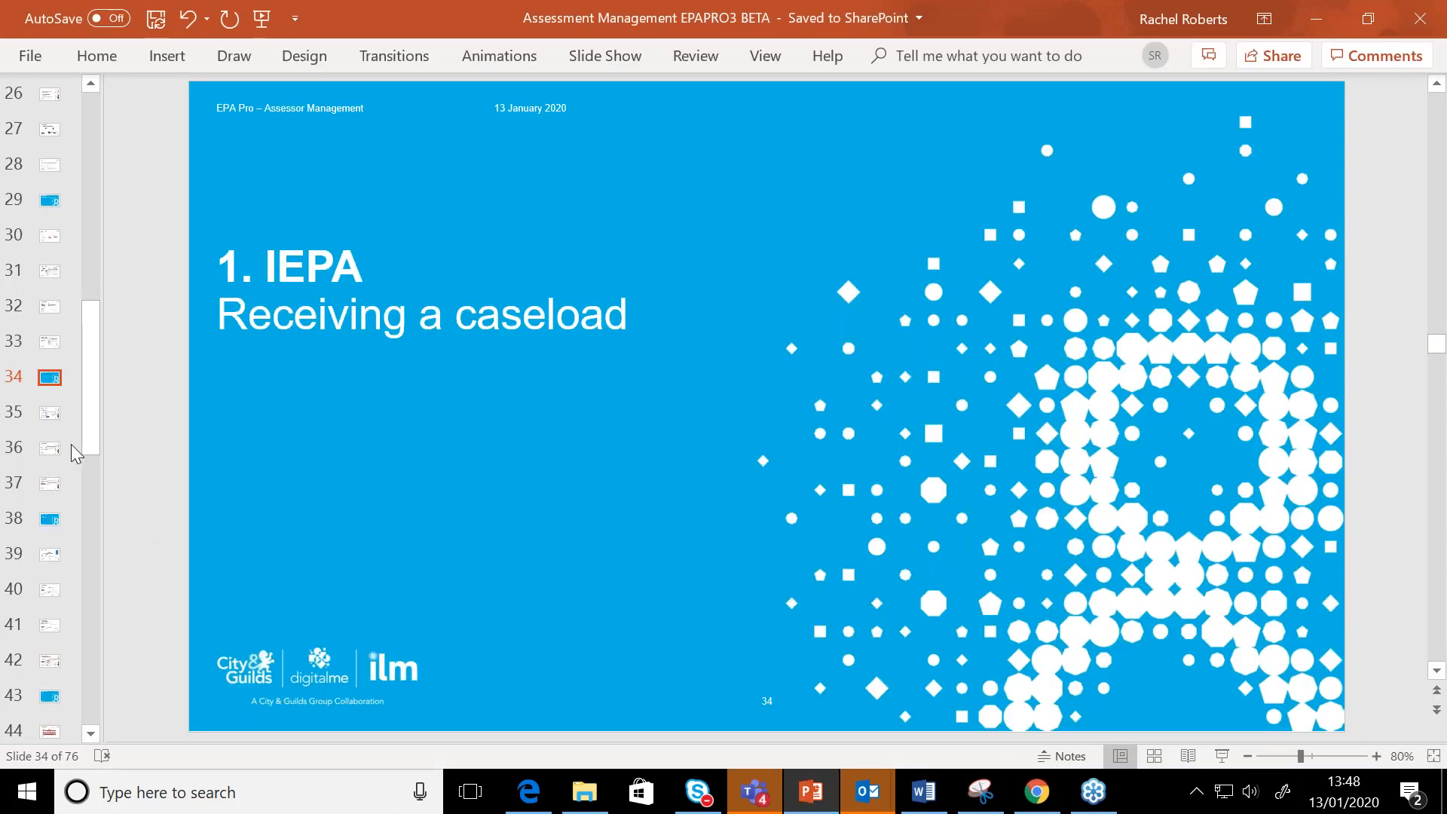
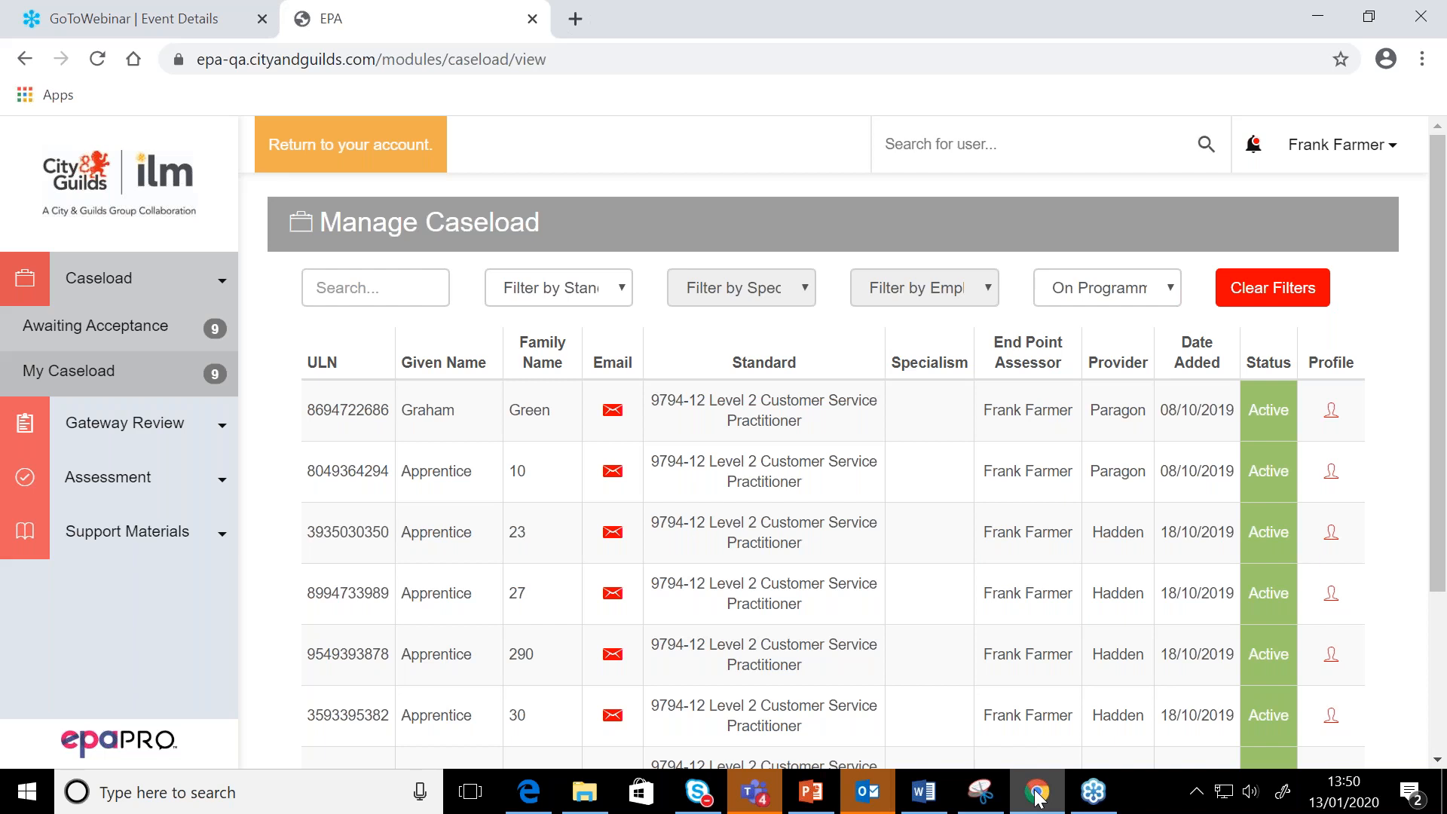
# Start booking an assessment planning meeting and choose 21/01/2020 as its scheduled date
pyautogui.click(85, 473)
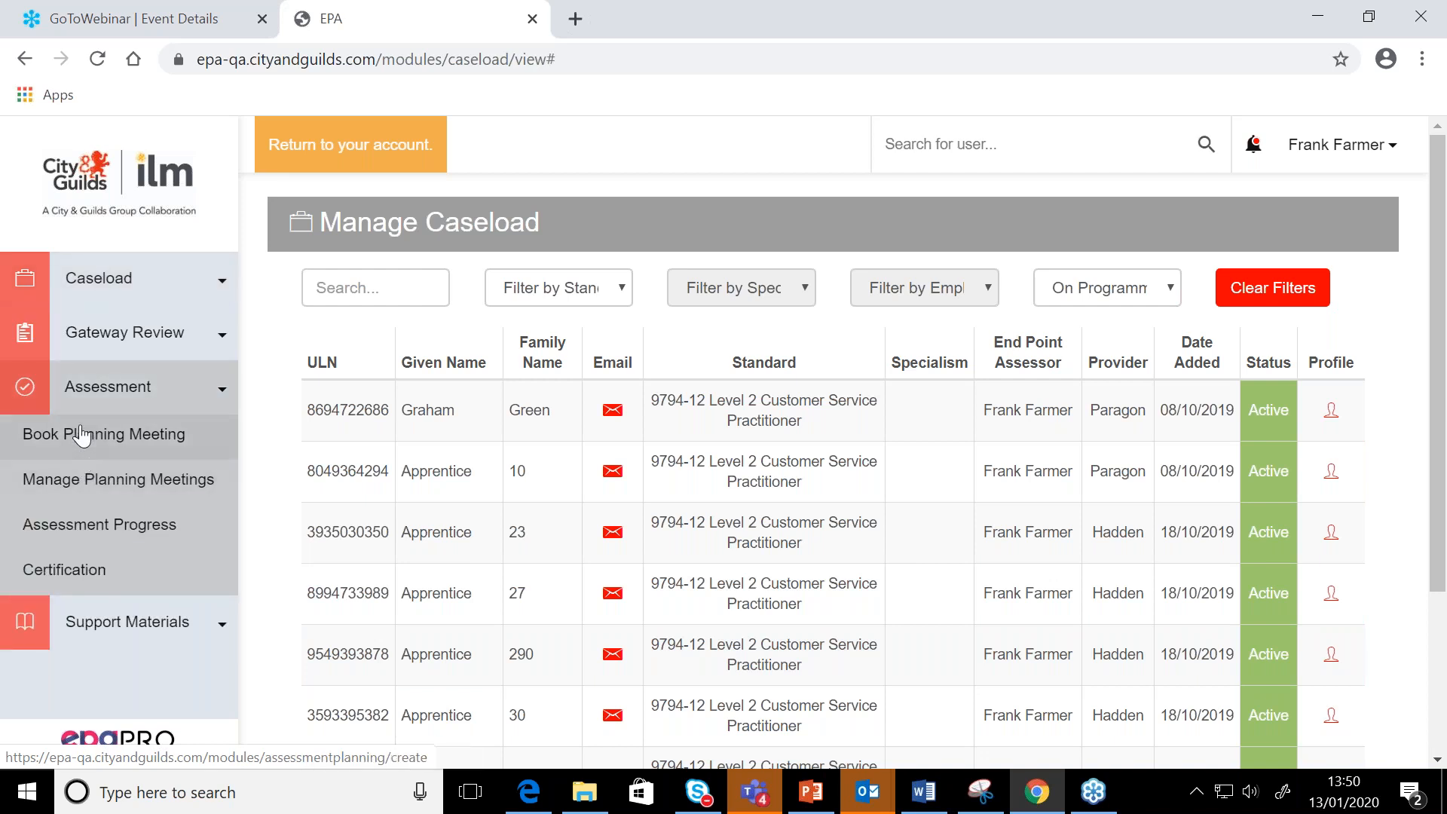
pyautogui.click(82, 435)
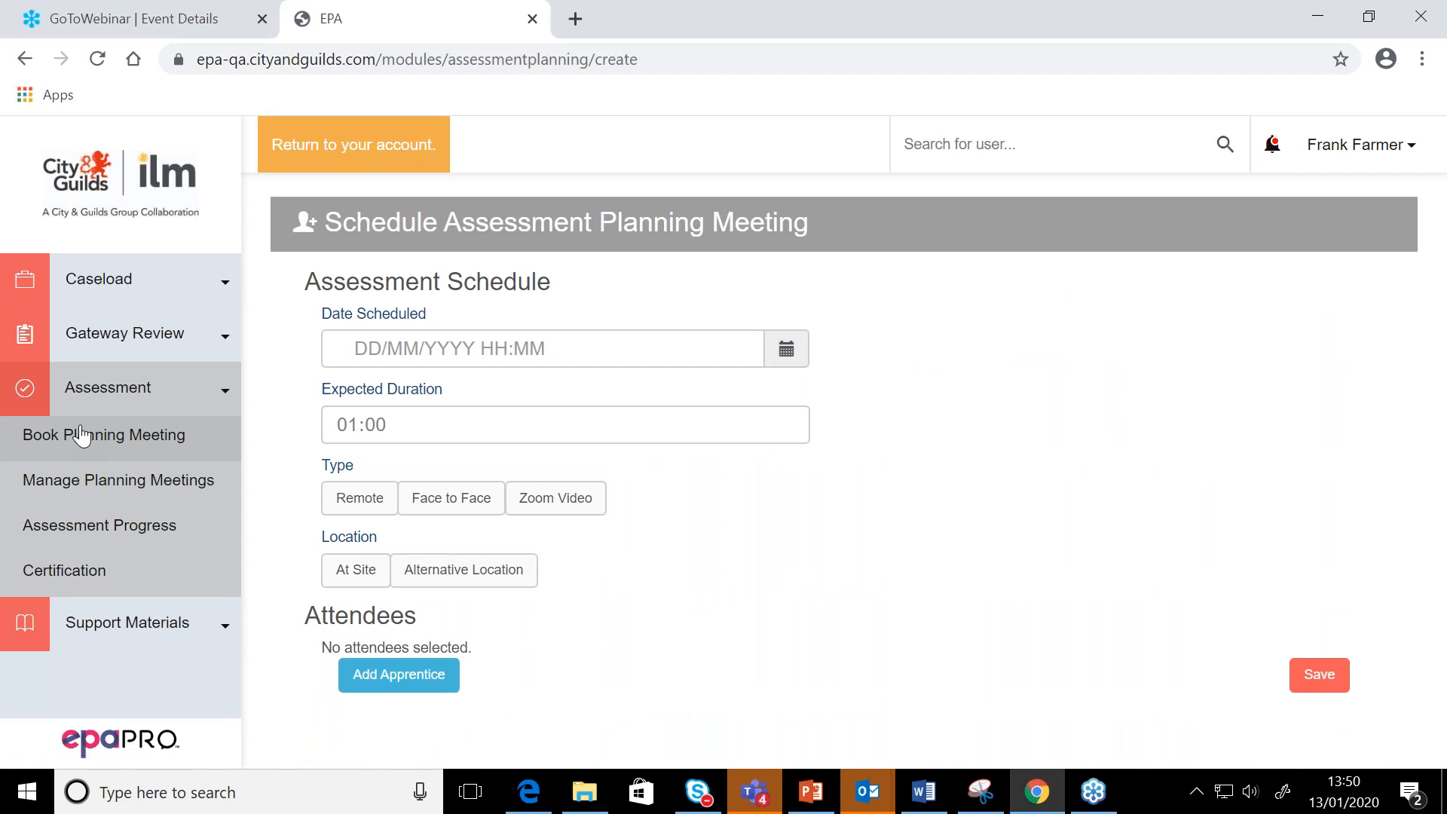
pyautogui.click(369, 353)
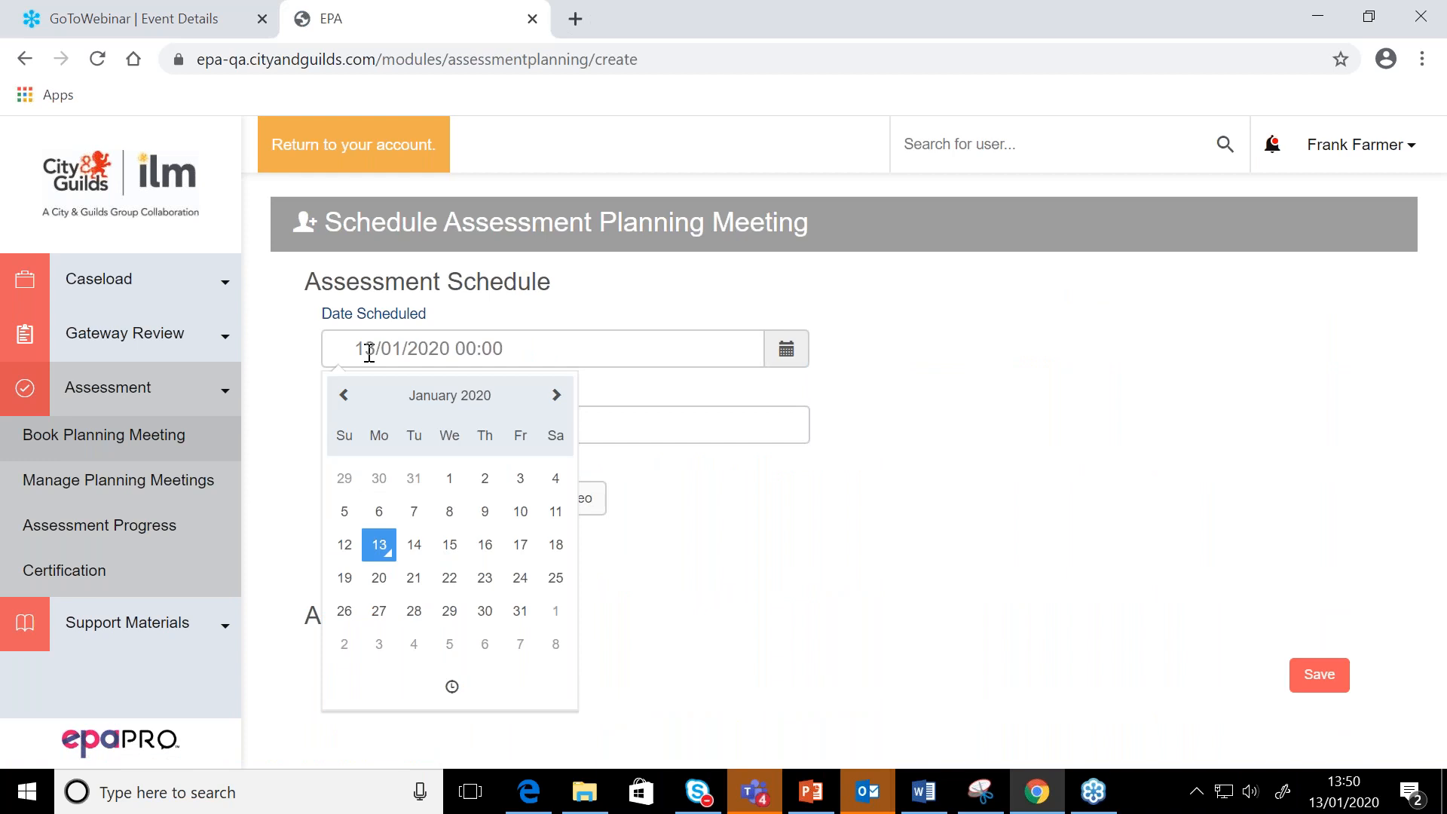
pyautogui.click(410, 546)
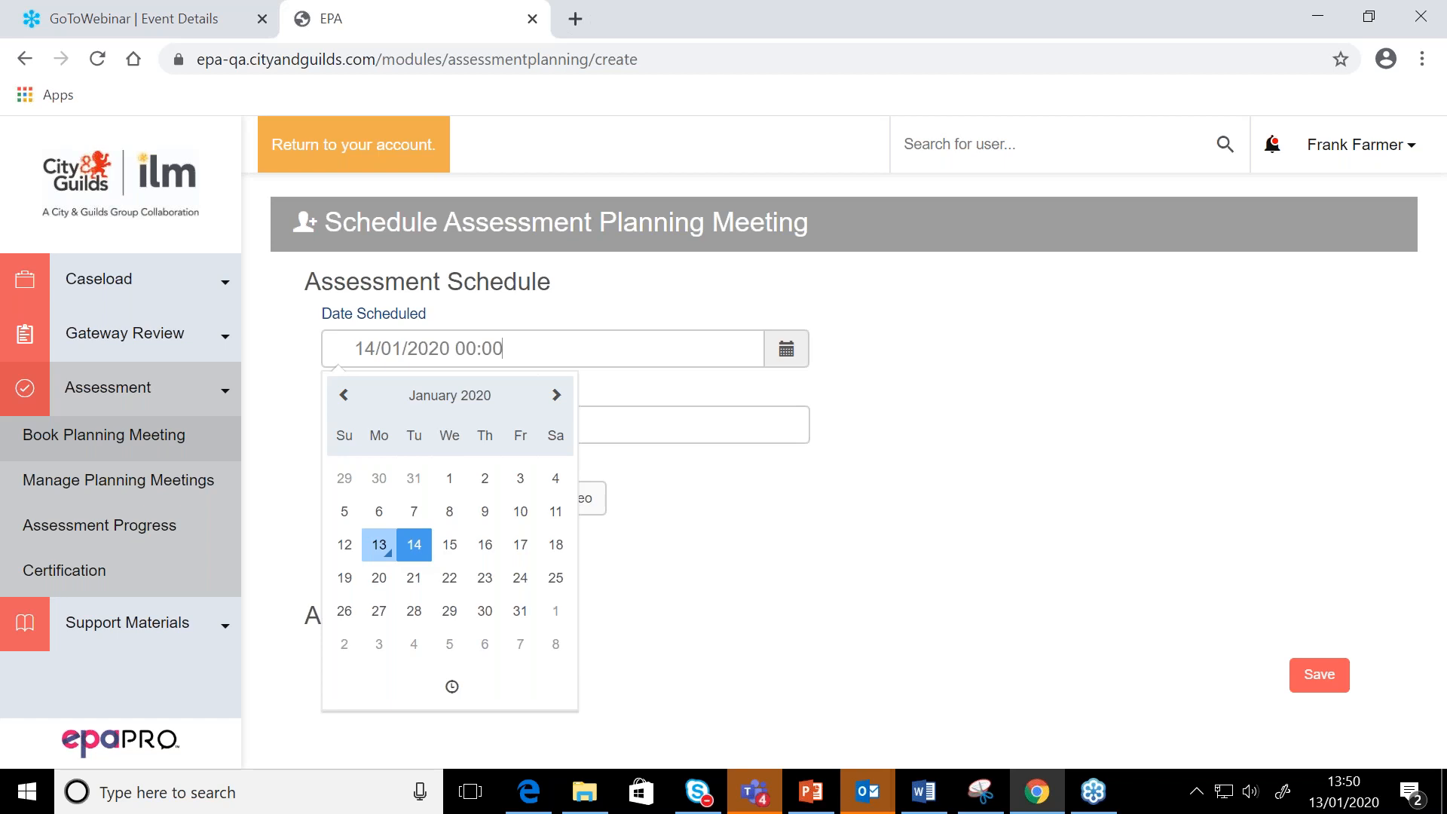
pyautogui.click(413, 578)
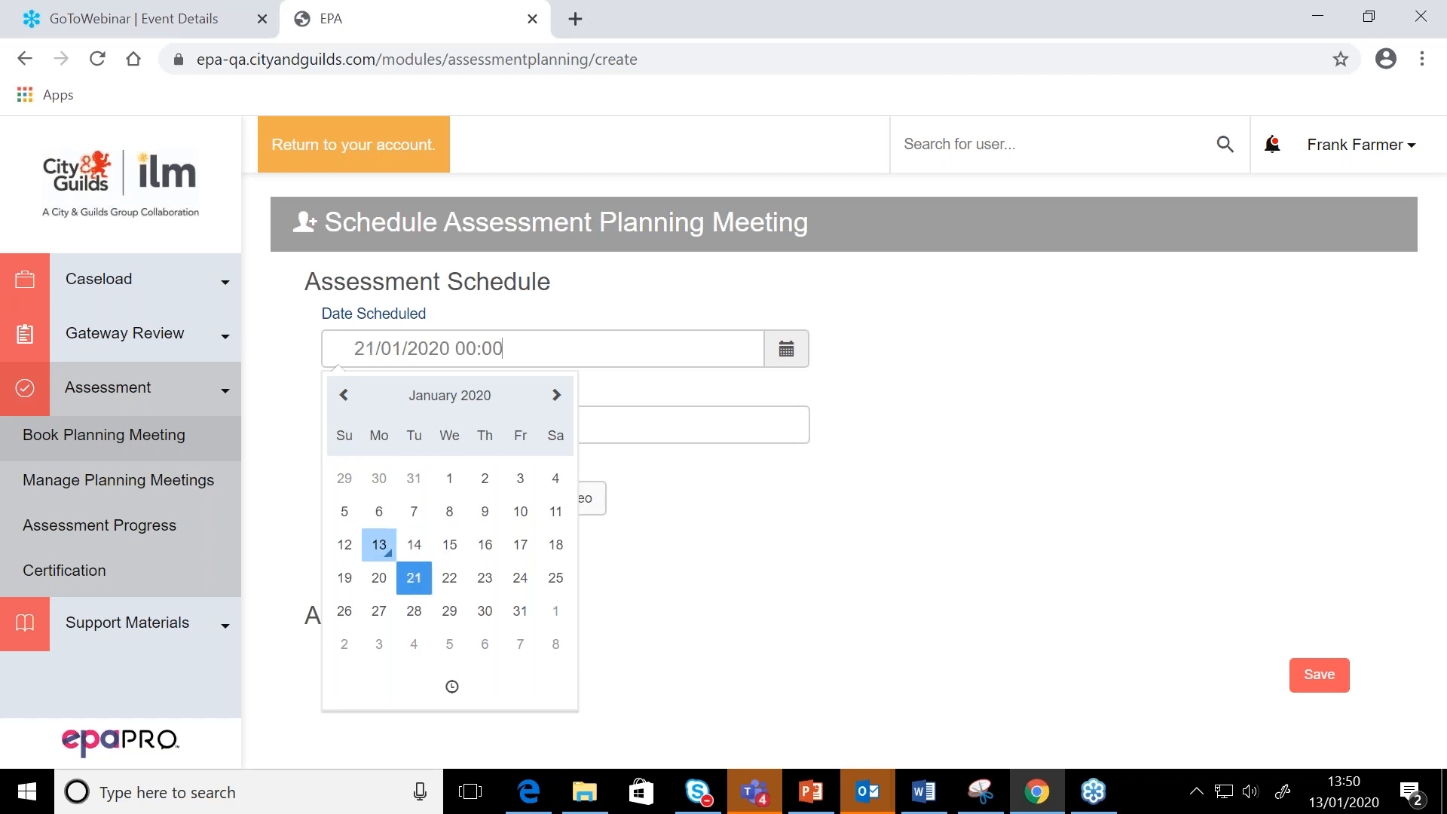
# Set the planning meeting's scheduled time to 12:00
pyautogui.click(453, 689)
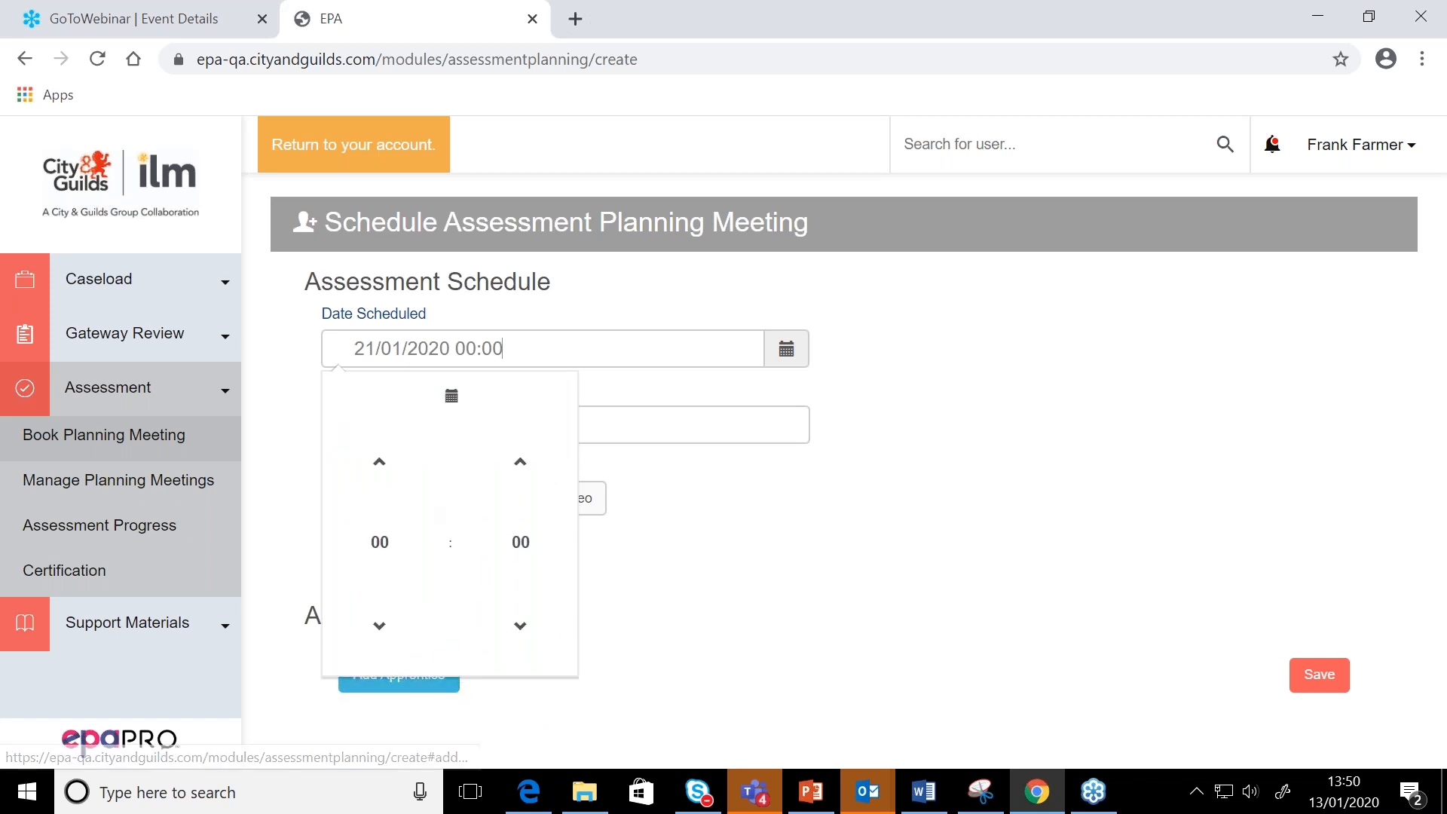
pyautogui.click(388, 480)
pyautogui.click(388, 480)
pyautogui.click(388, 480)
pyautogui.click(388, 480)
pyautogui.click(388, 480)
pyautogui.click(388, 480)
pyautogui.click(388, 480)
pyautogui.click(388, 480)
pyautogui.click(388, 480)
pyautogui.click(388, 480)
pyautogui.click(388, 480)
pyautogui.click(388, 480)
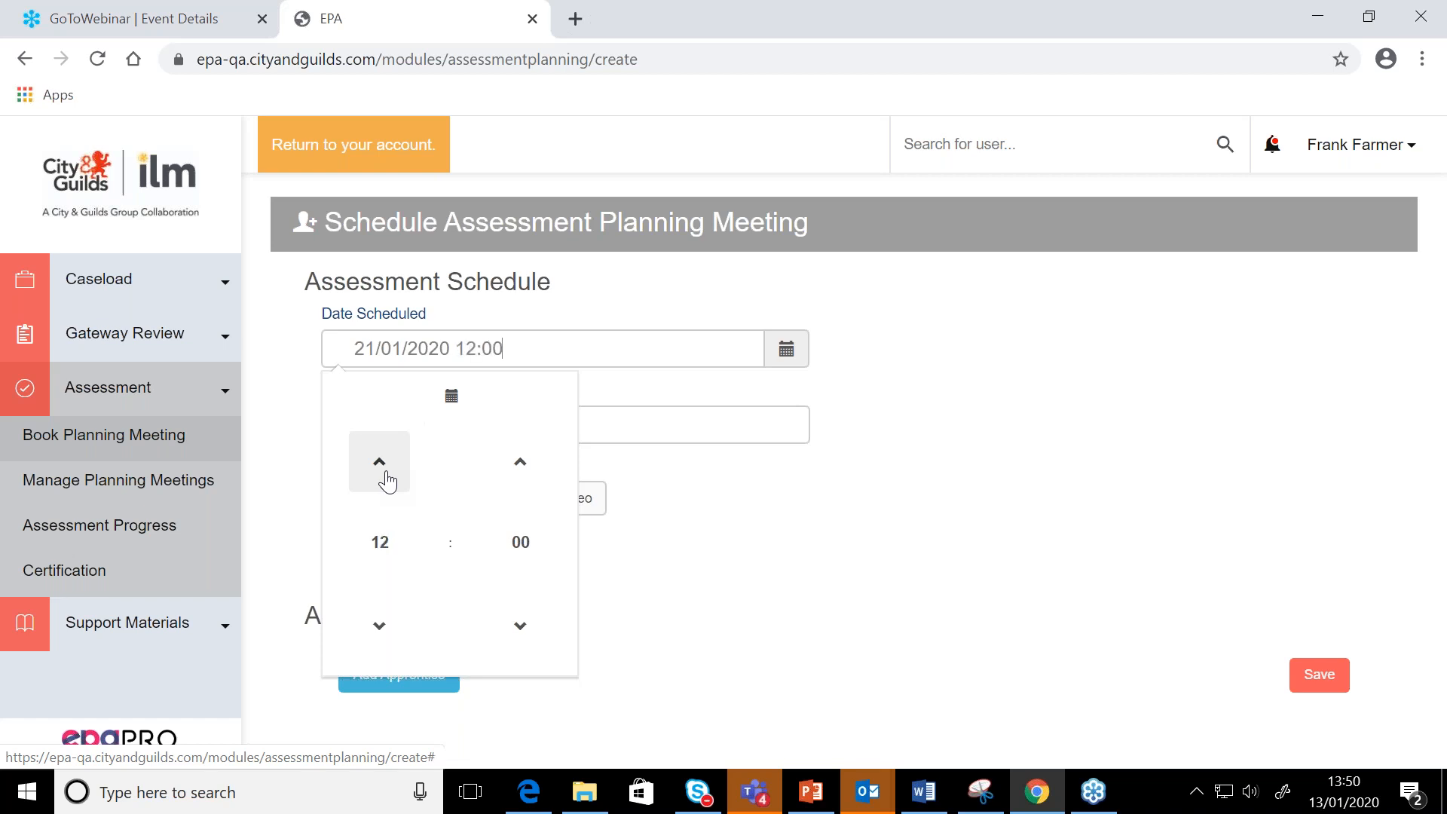
pyautogui.click(651, 614)
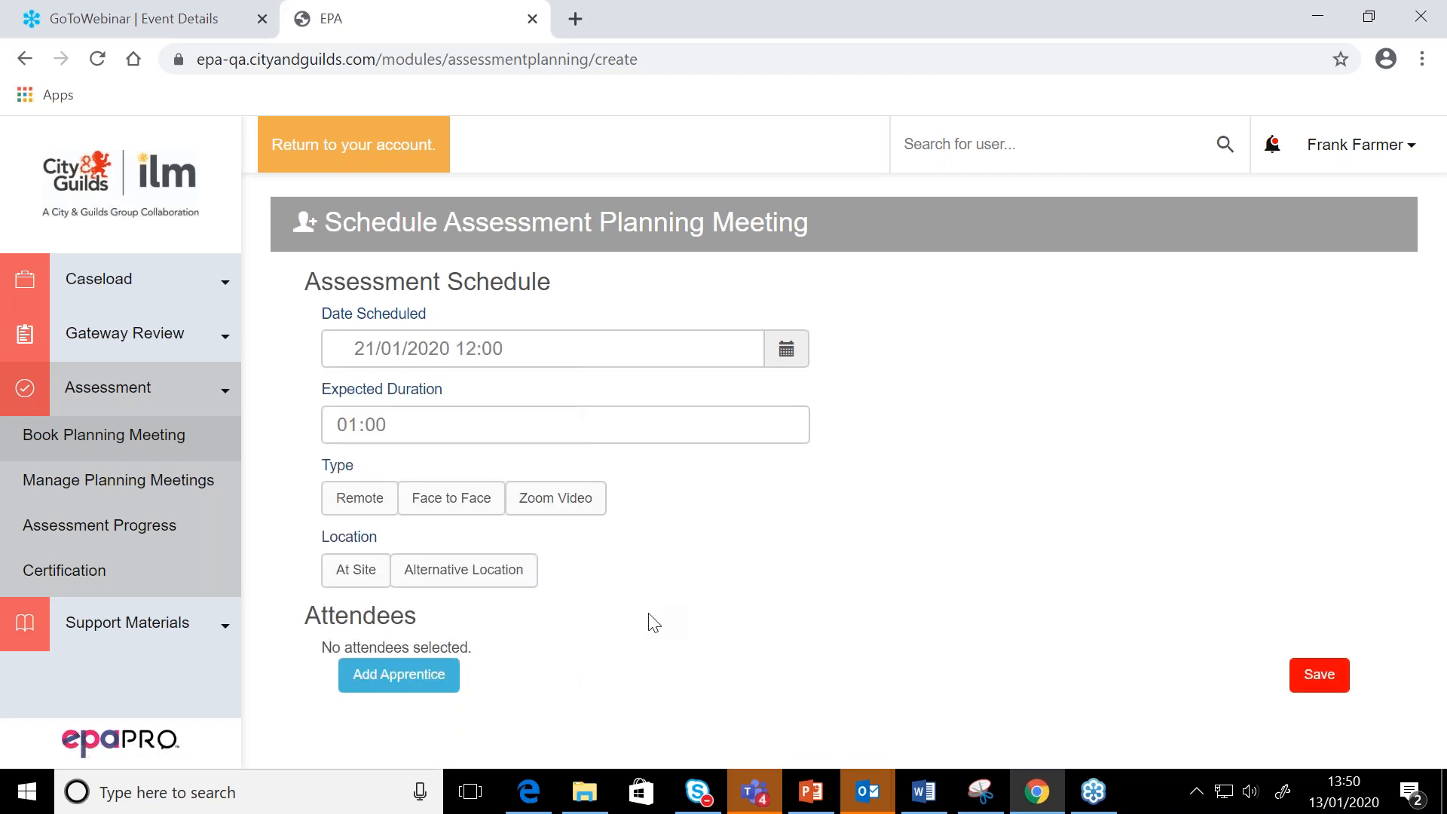
# Set the meeting type to Remote and the location to At Site
pyautogui.click(375, 500)
pyautogui.scroll(-1, 374, 501)
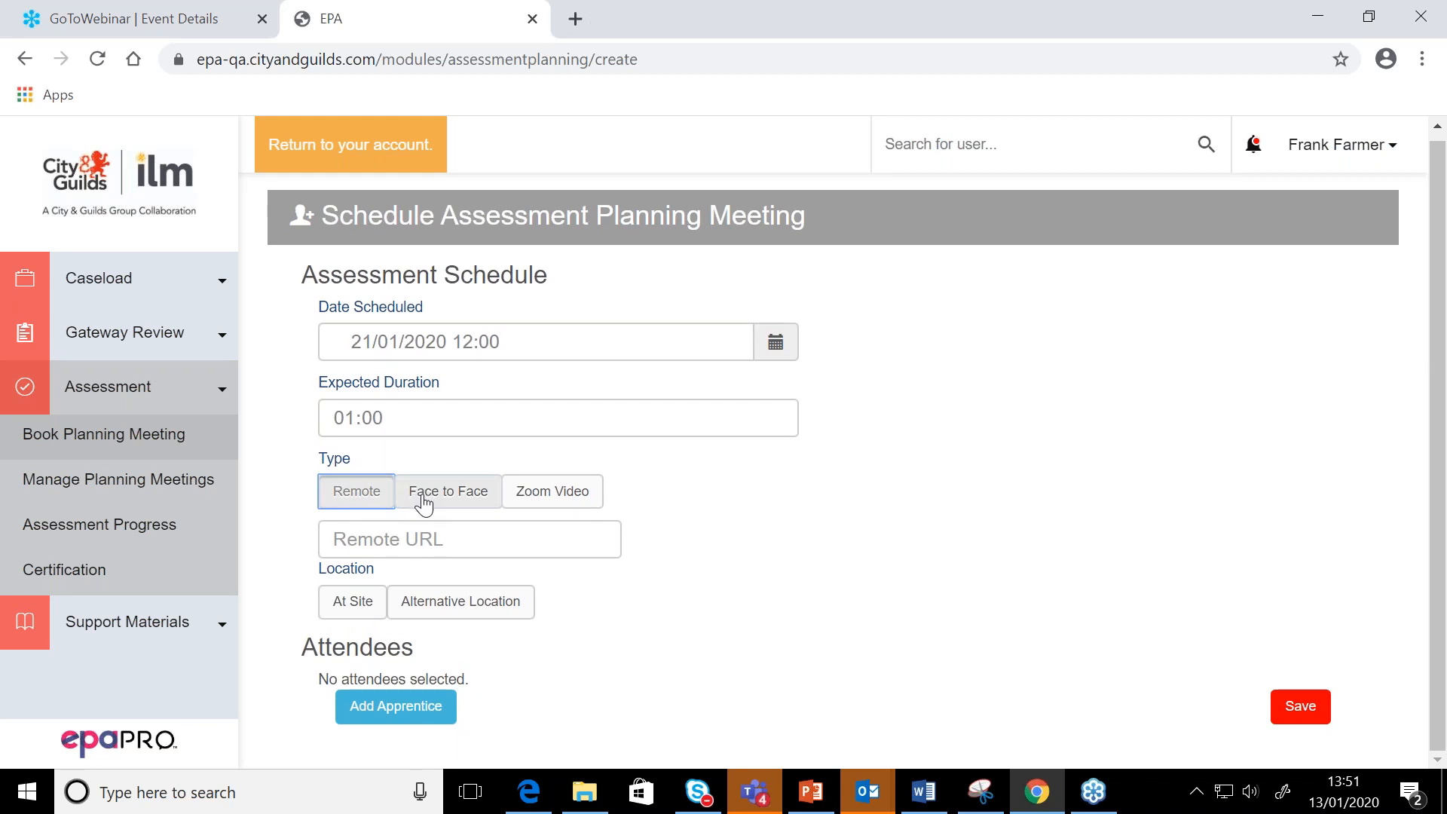
pyautogui.click(424, 503)
pyautogui.click(340, 506)
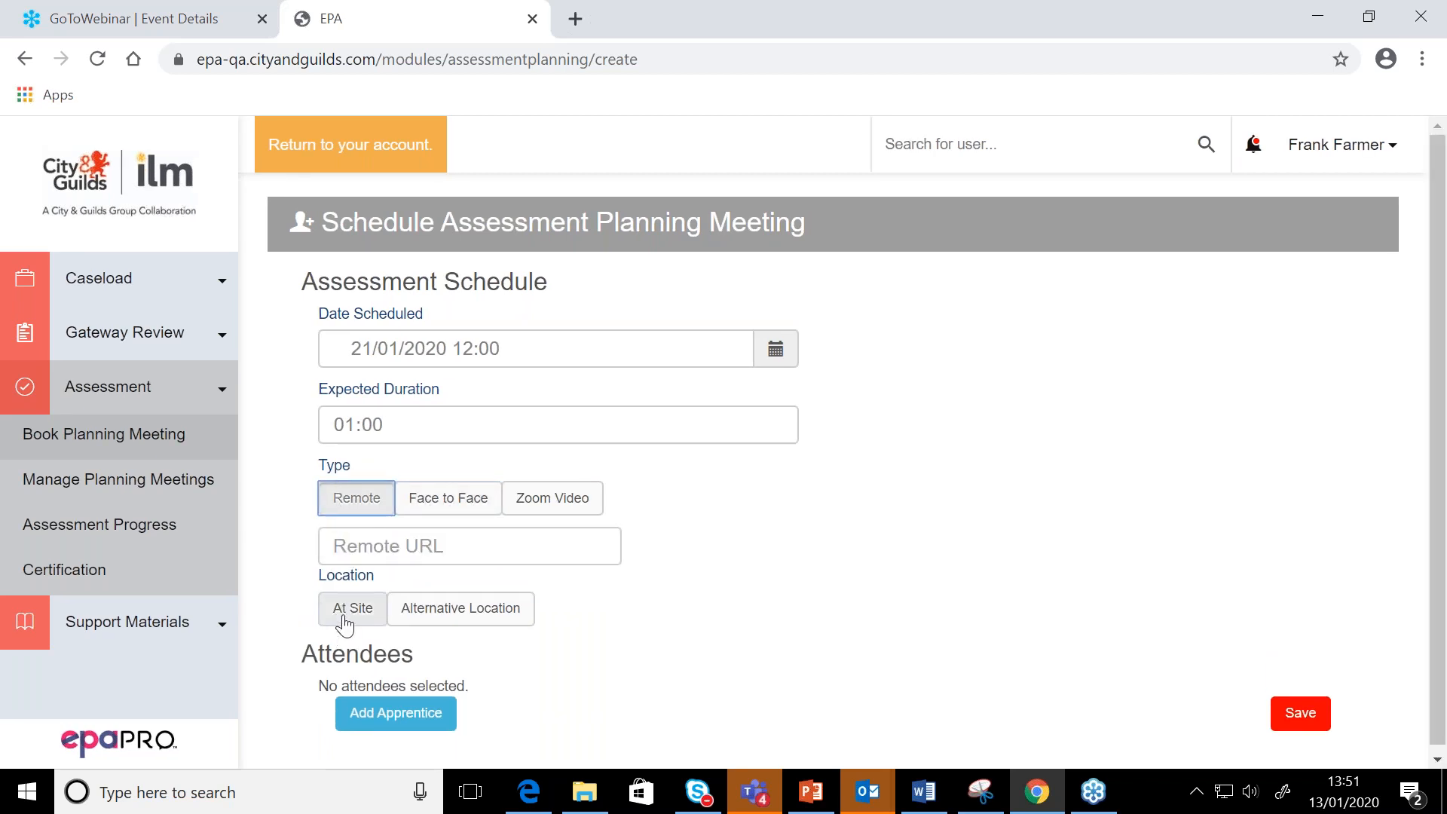
pyautogui.click(344, 622)
pyautogui.scroll(-1, 347, 618)
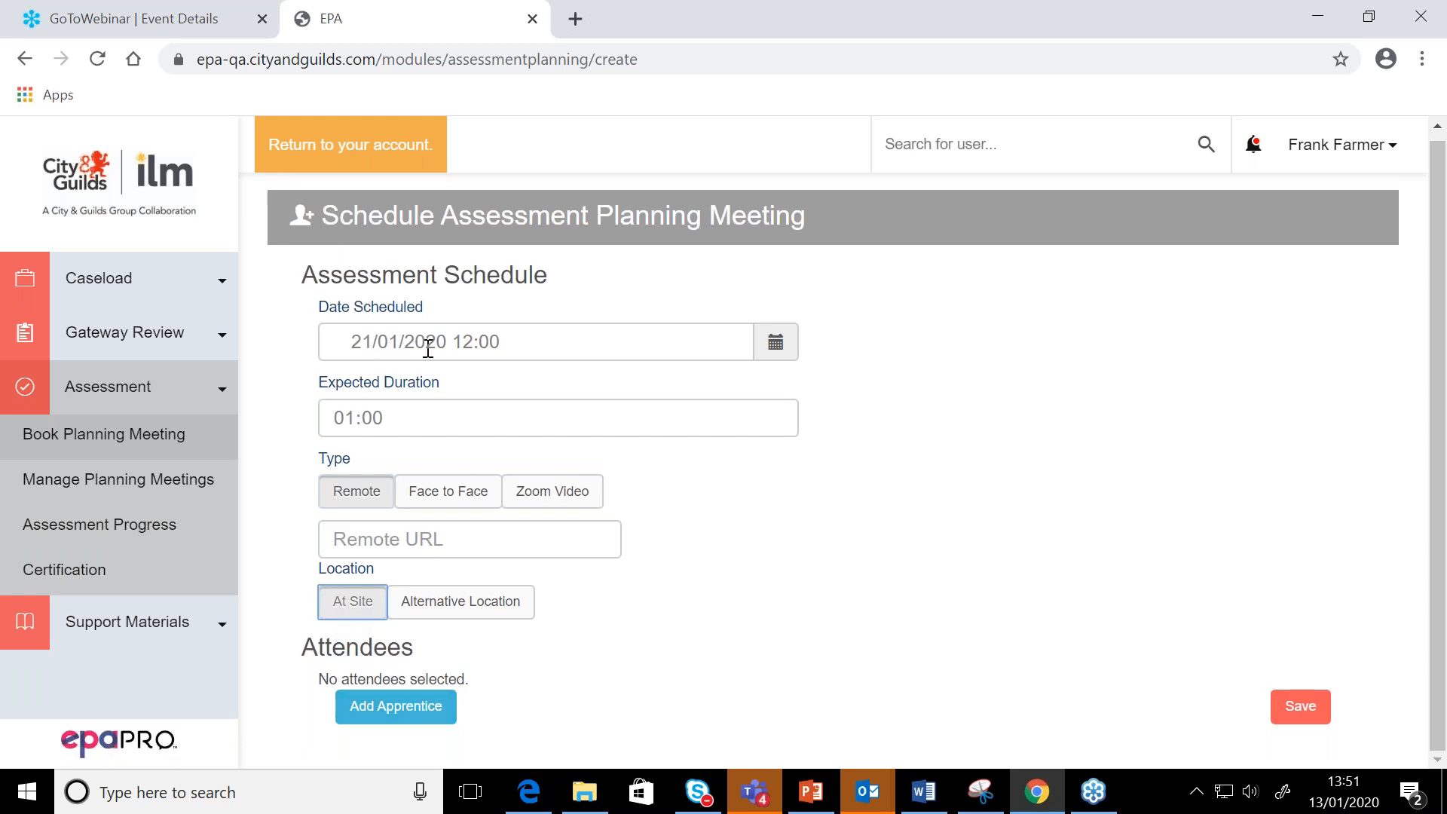
# Search the apprentices for "30" and add Apprentice 30 as a meeting attendee
pyautogui.click(393, 709)
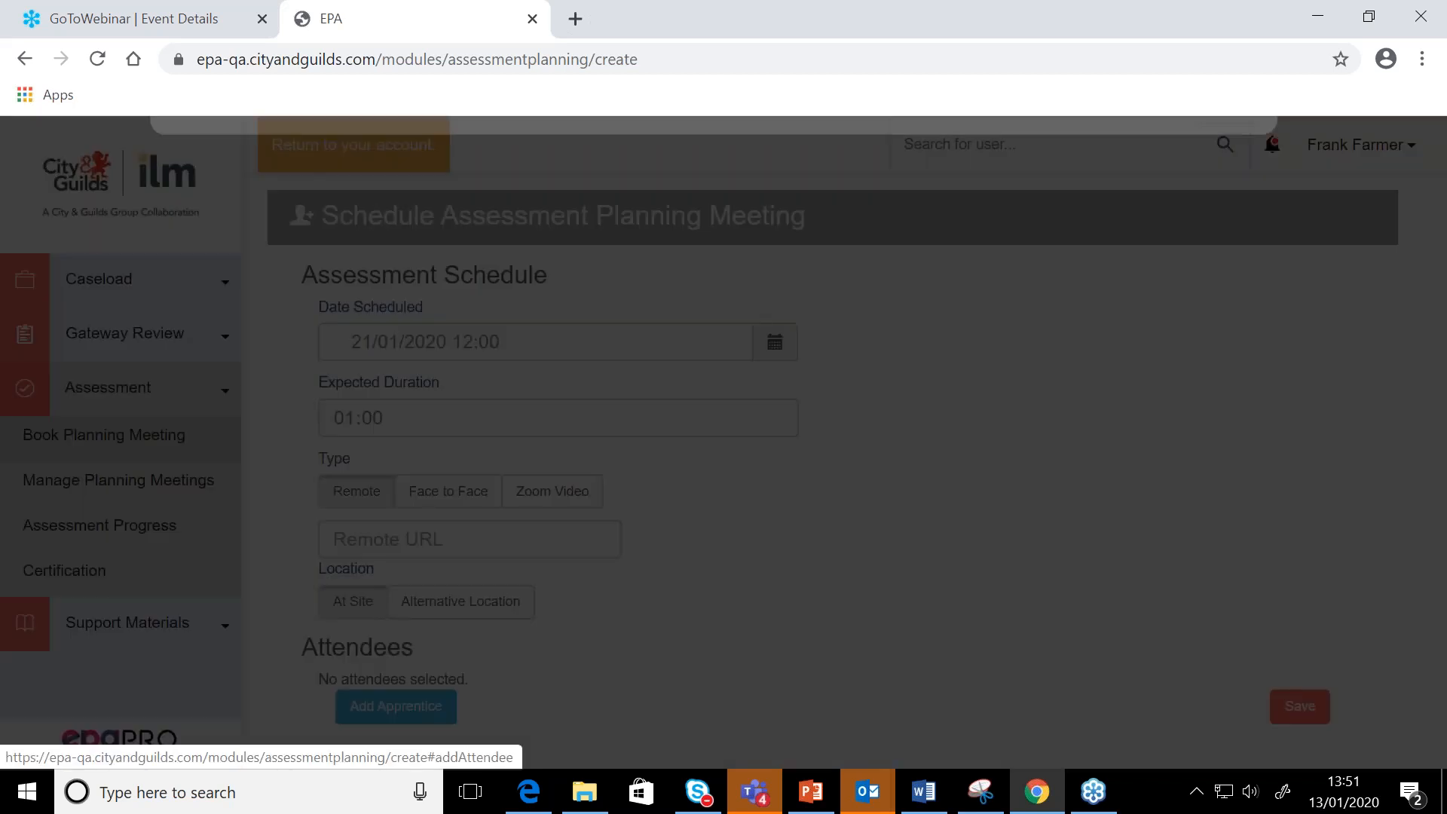
pyautogui.click(244, 281)
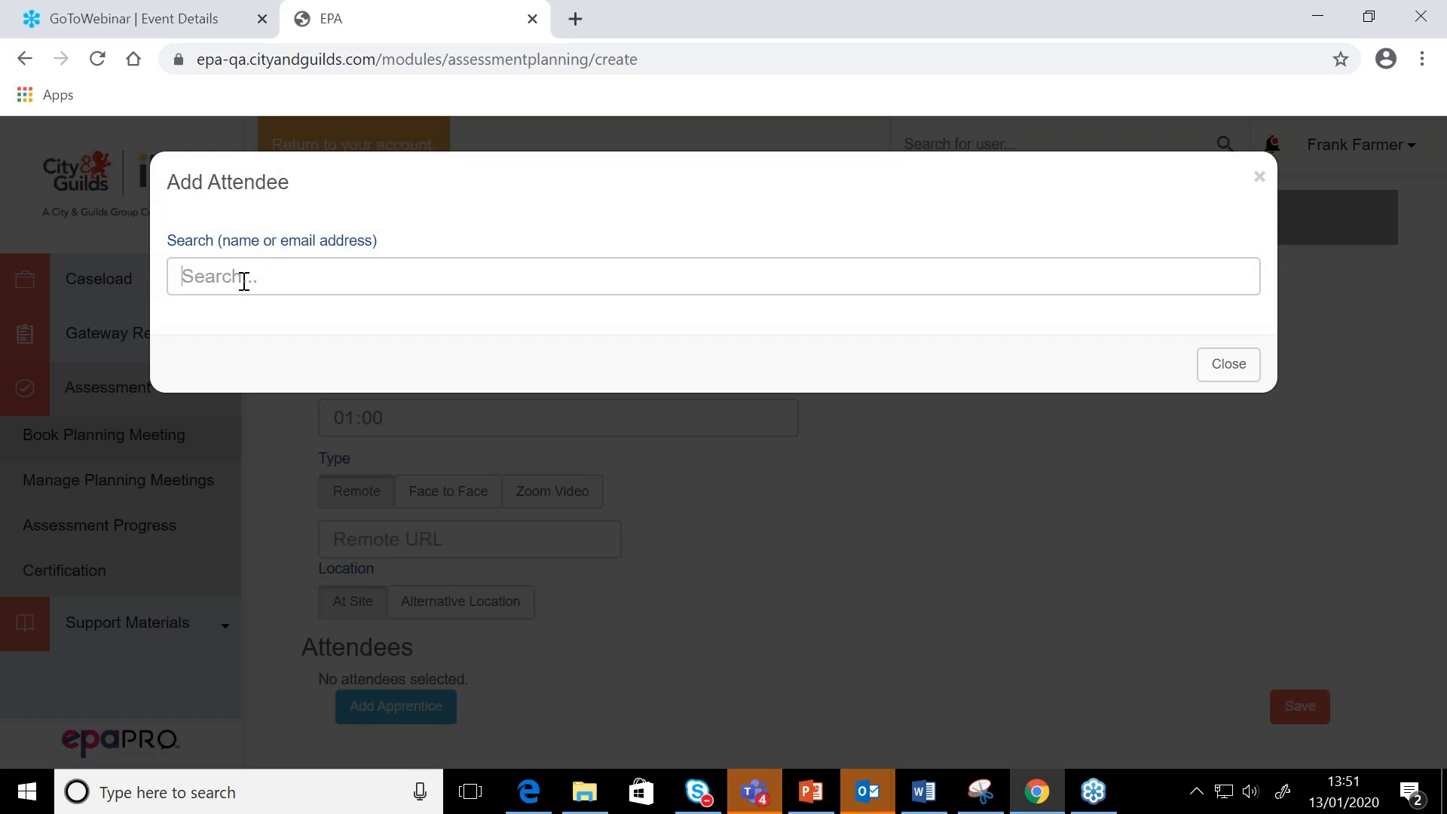
pyautogui.write('30')
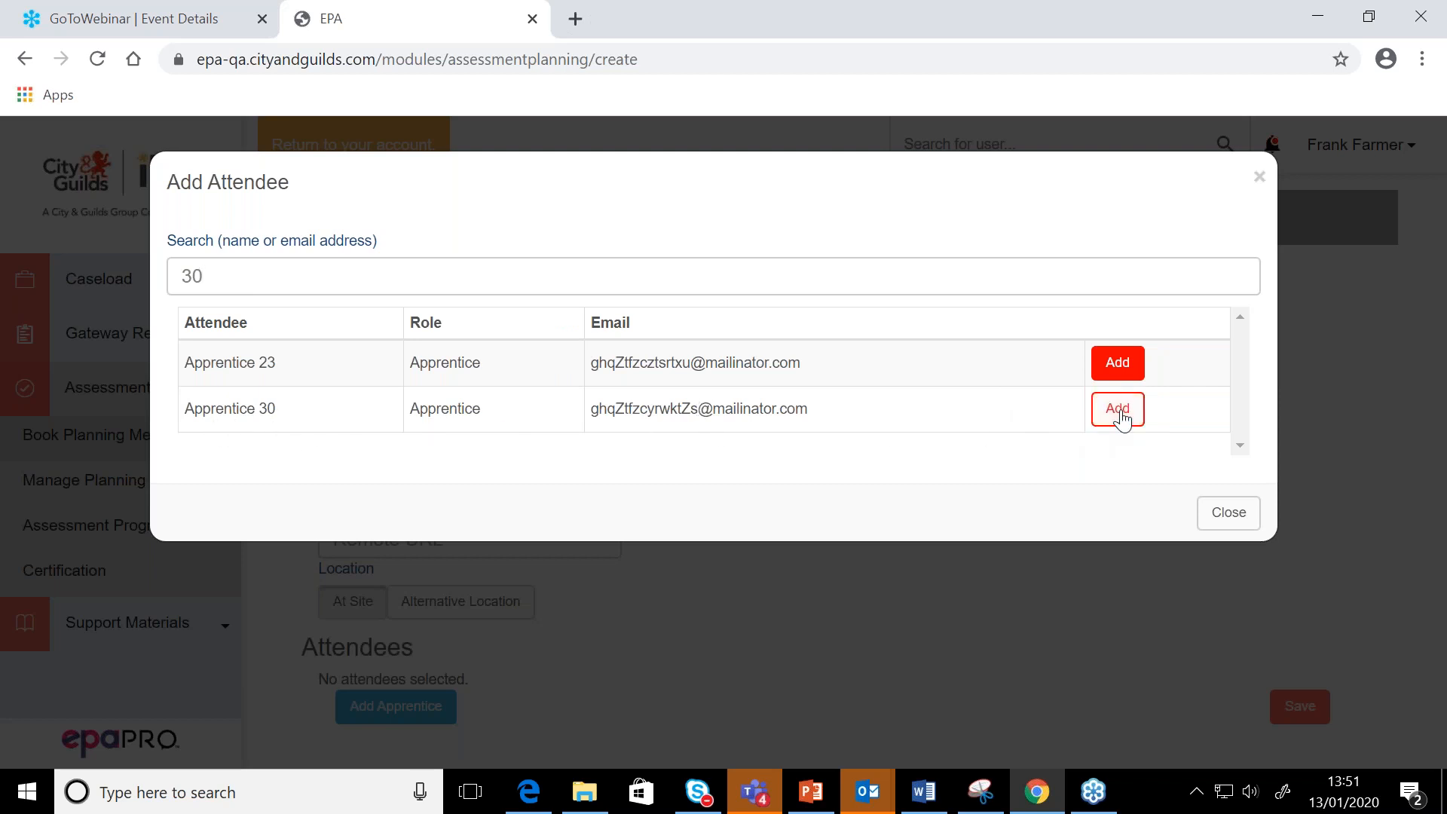
pyautogui.click(1119, 410)
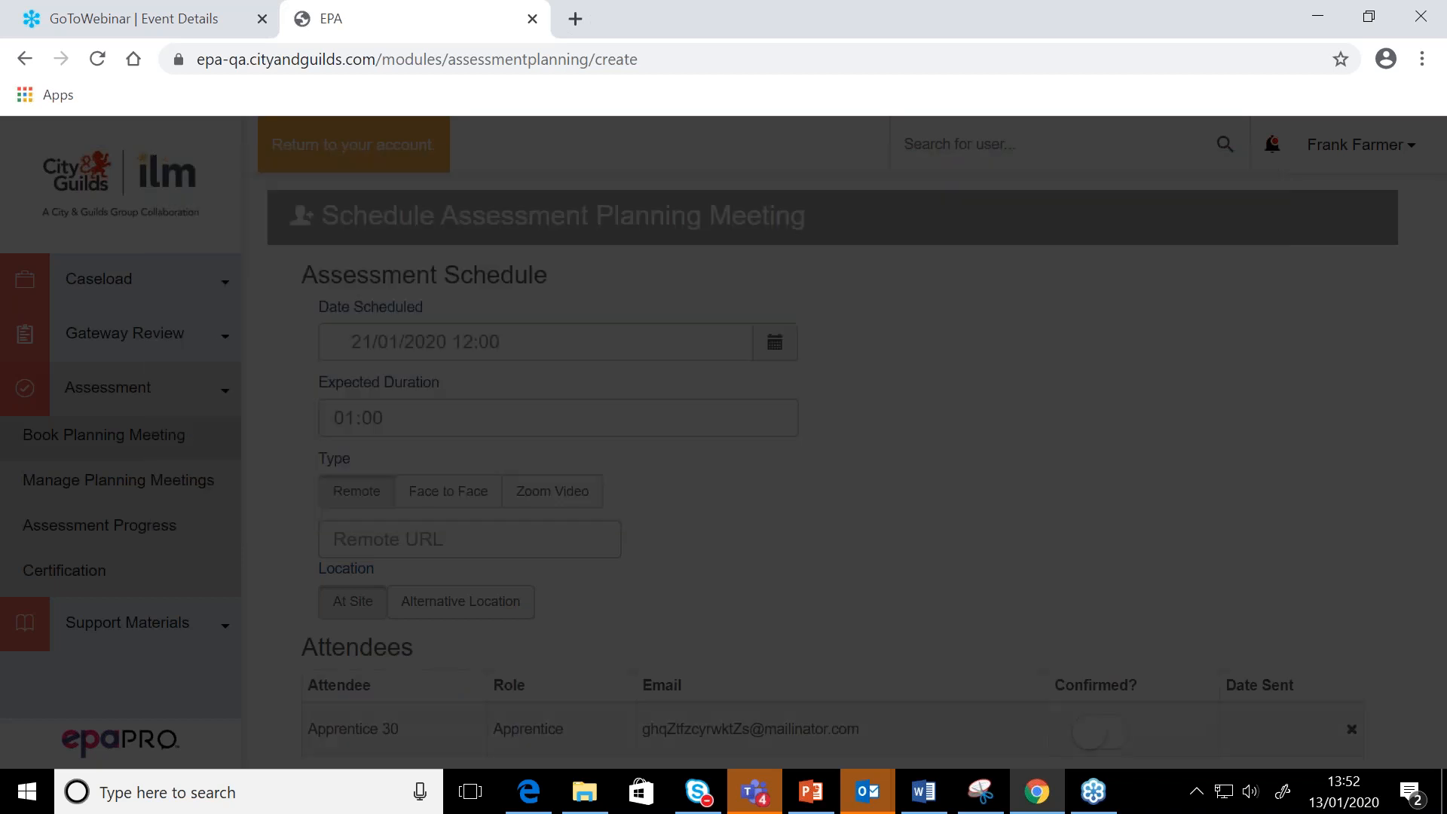
pyautogui.scroll(-1, 849, 687)
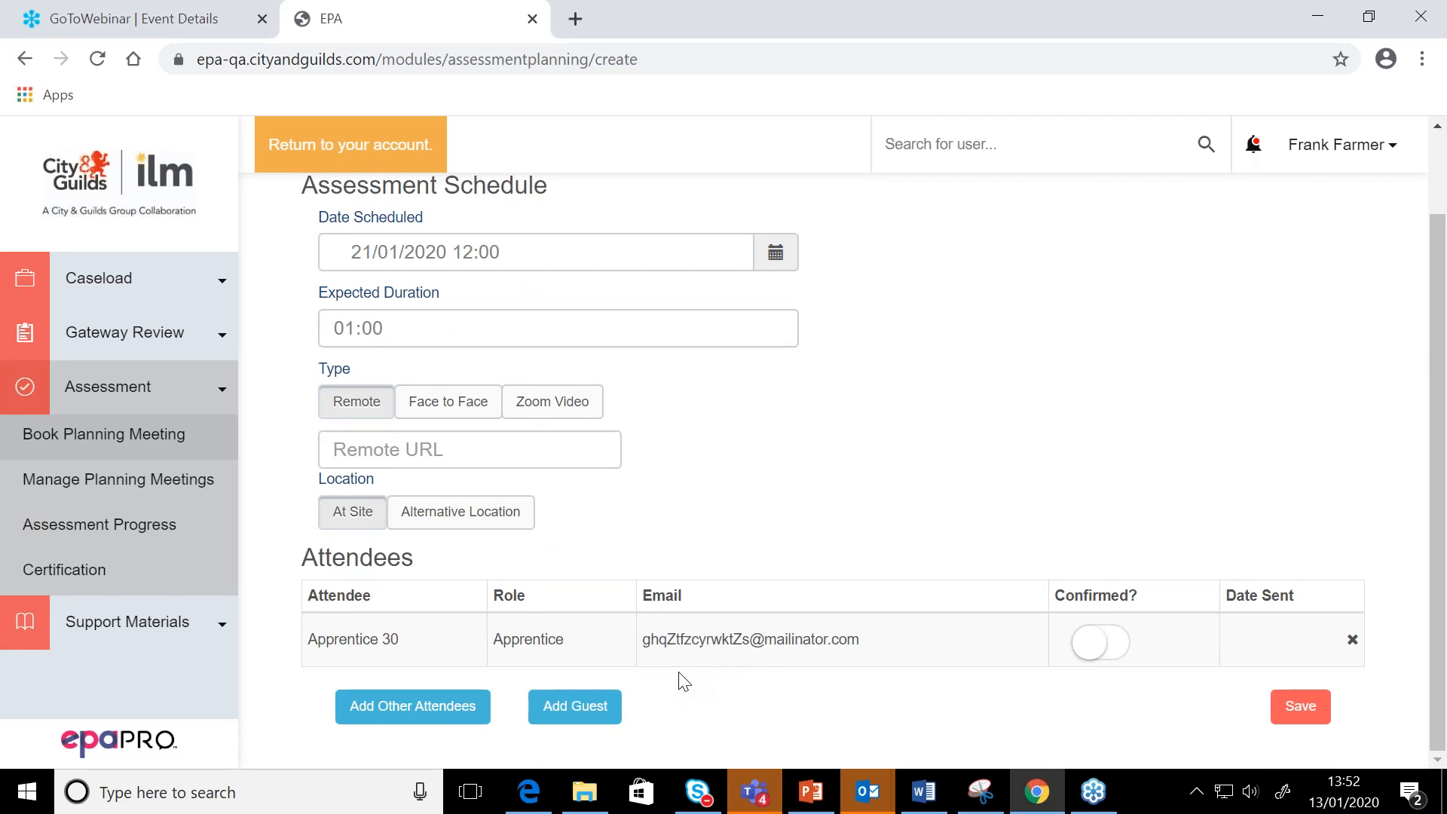
# Add the training provider's primary user, the employer's primary user and the End Point Assessor as other attendees
pyautogui.click(411, 708)
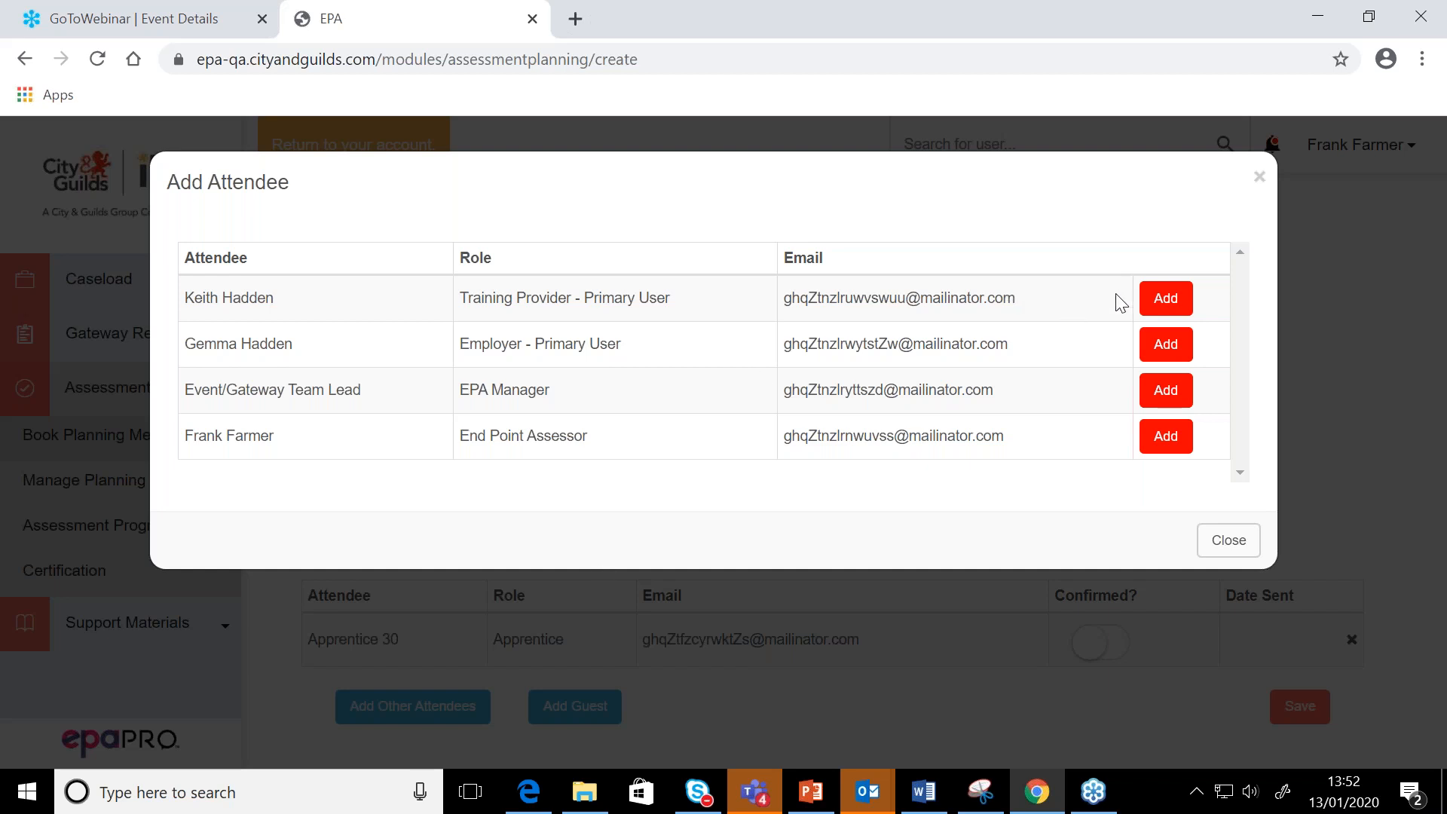
pyautogui.click(1165, 298)
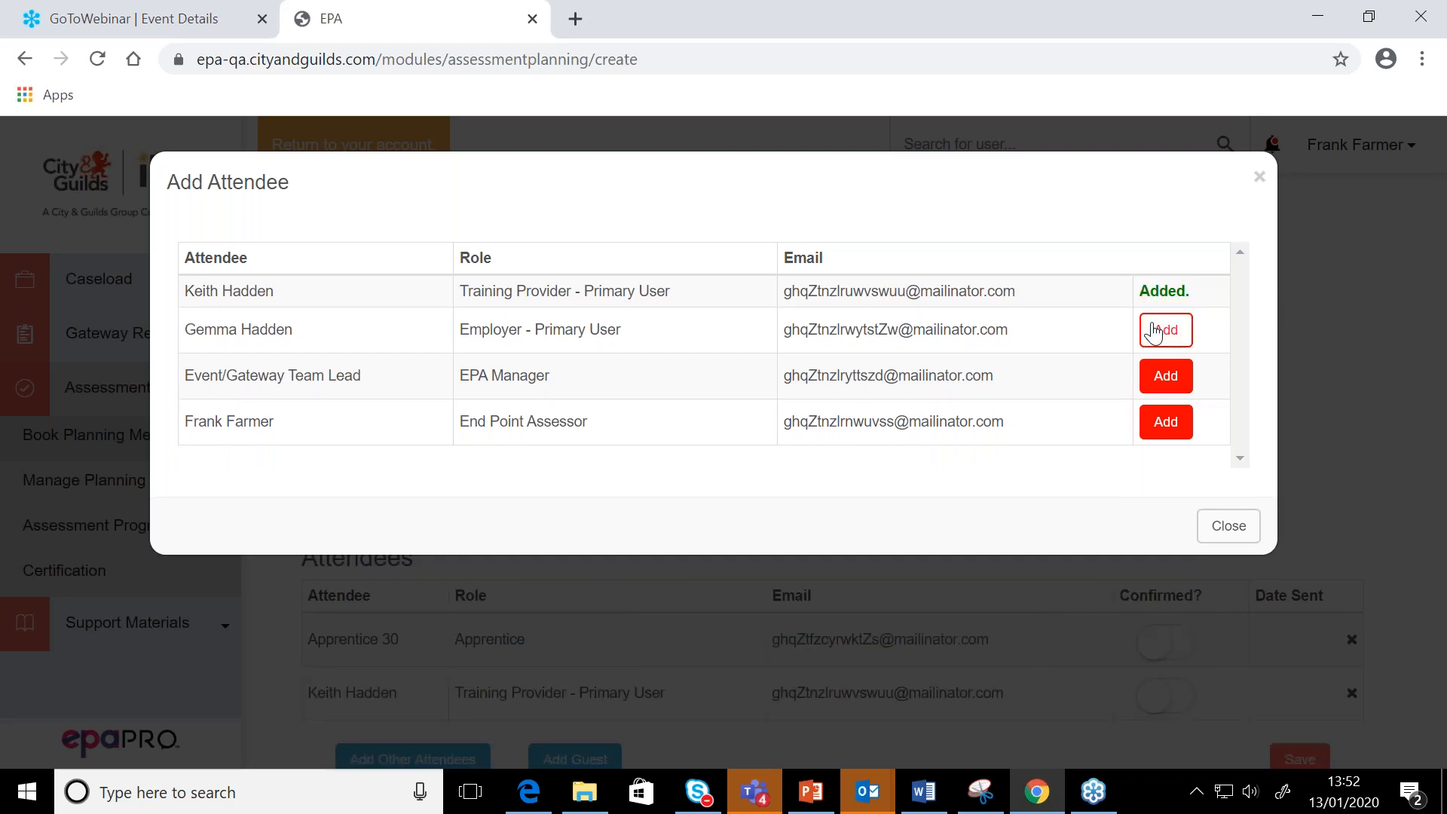
pyautogui.click(1165, 327)
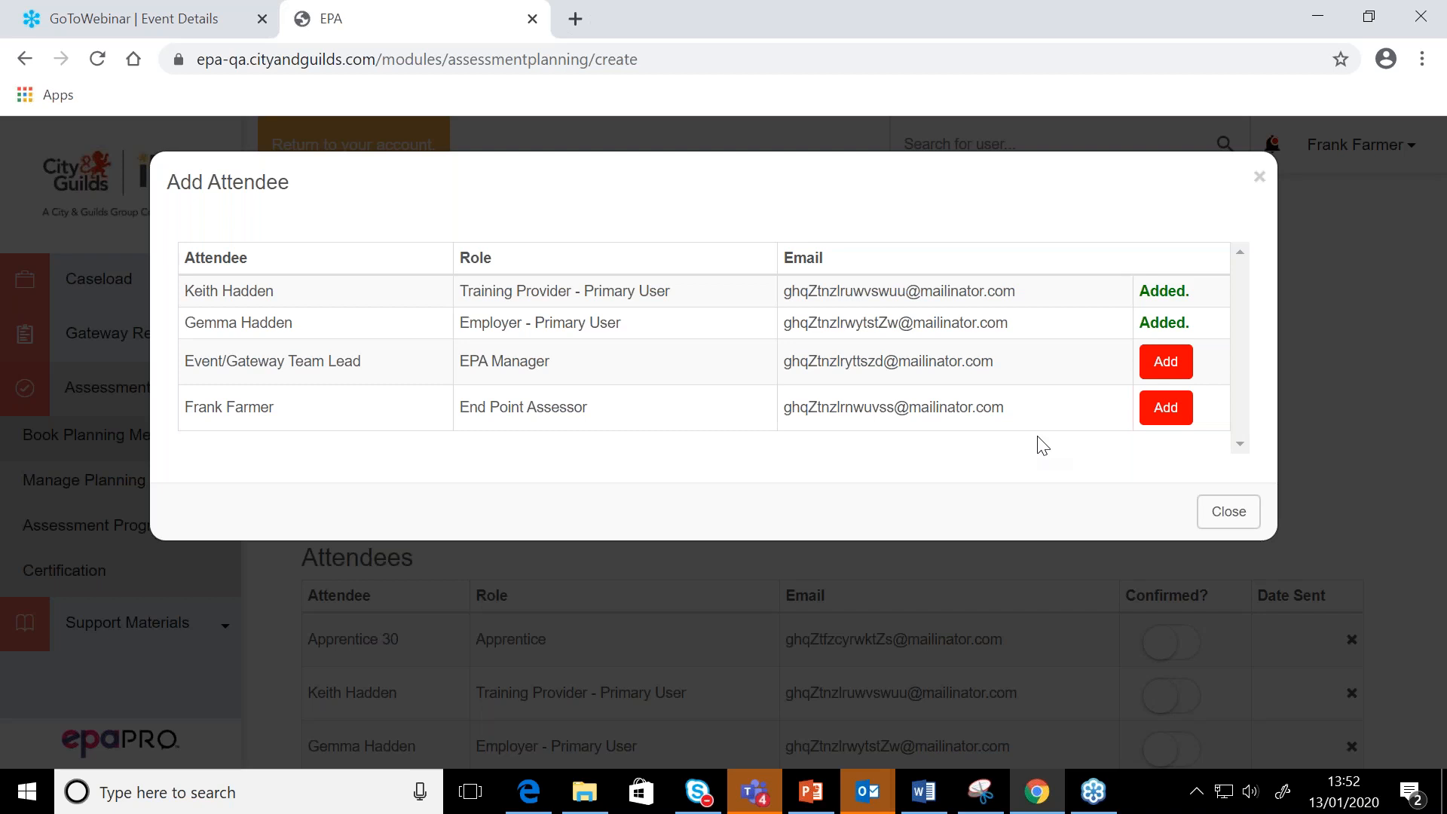
pyautogui.click(1167, 411)
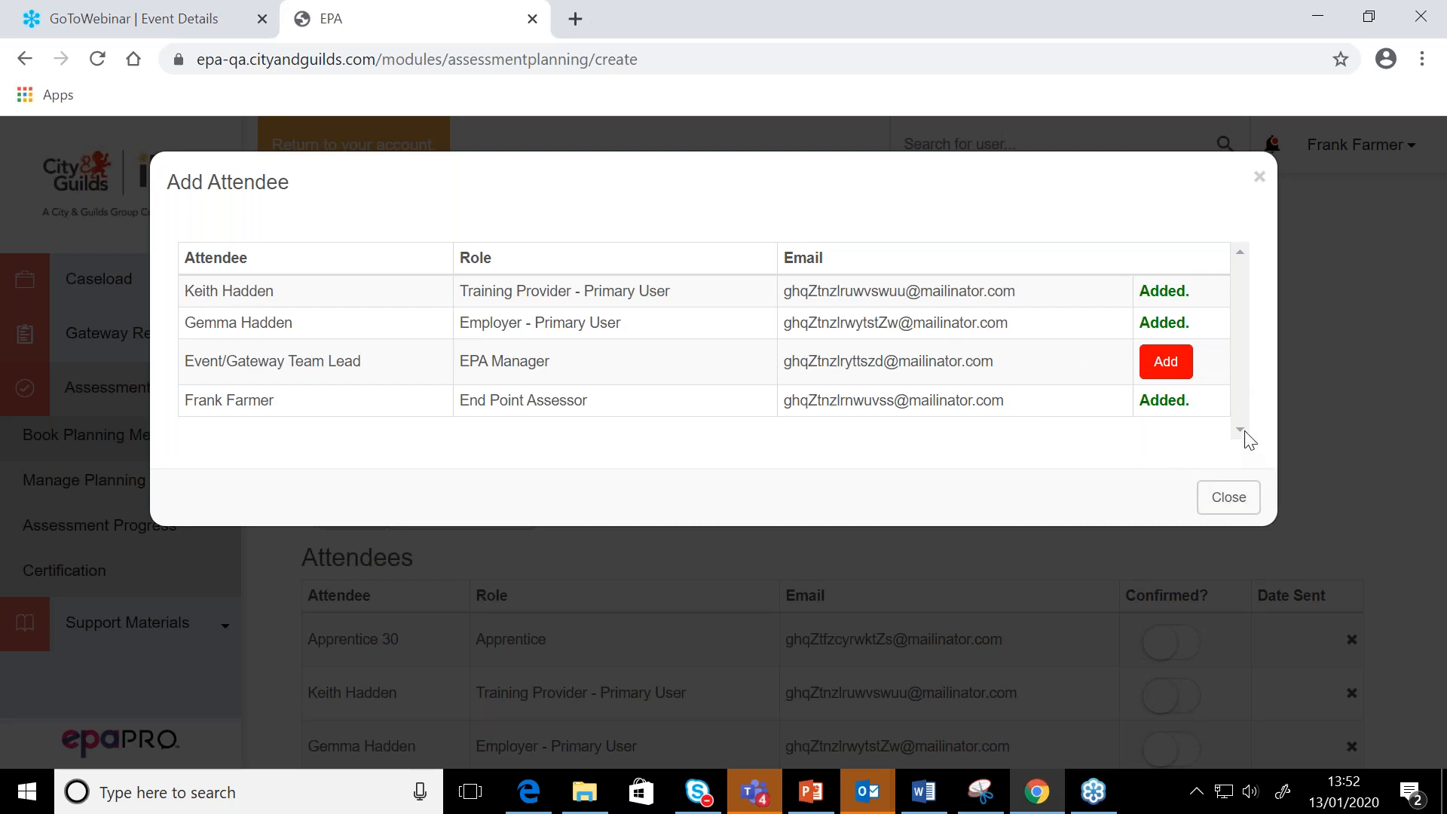
pyautogui.click(1236, 509)
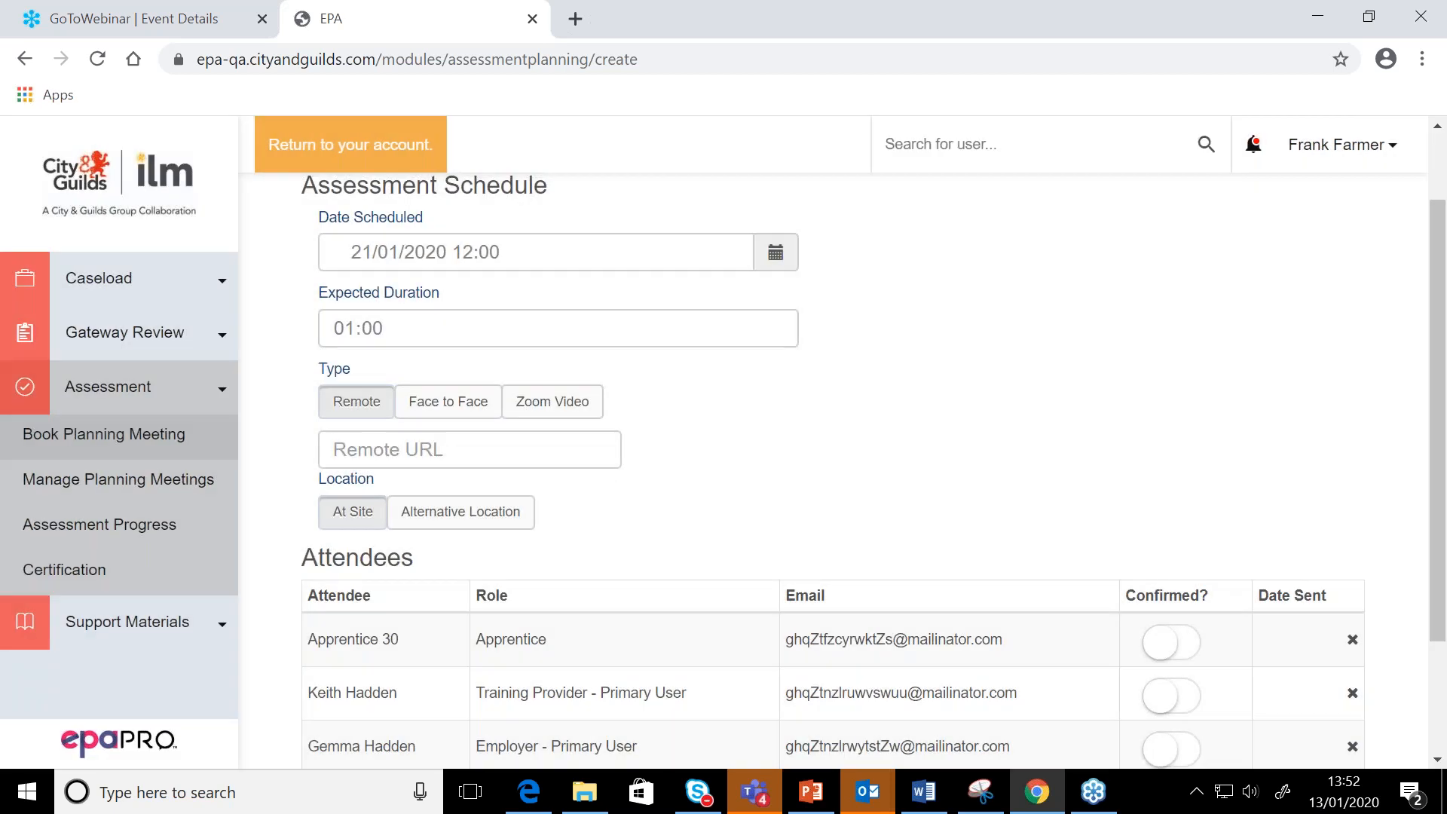
pyautogui.scroll(-2, 1237, 494)
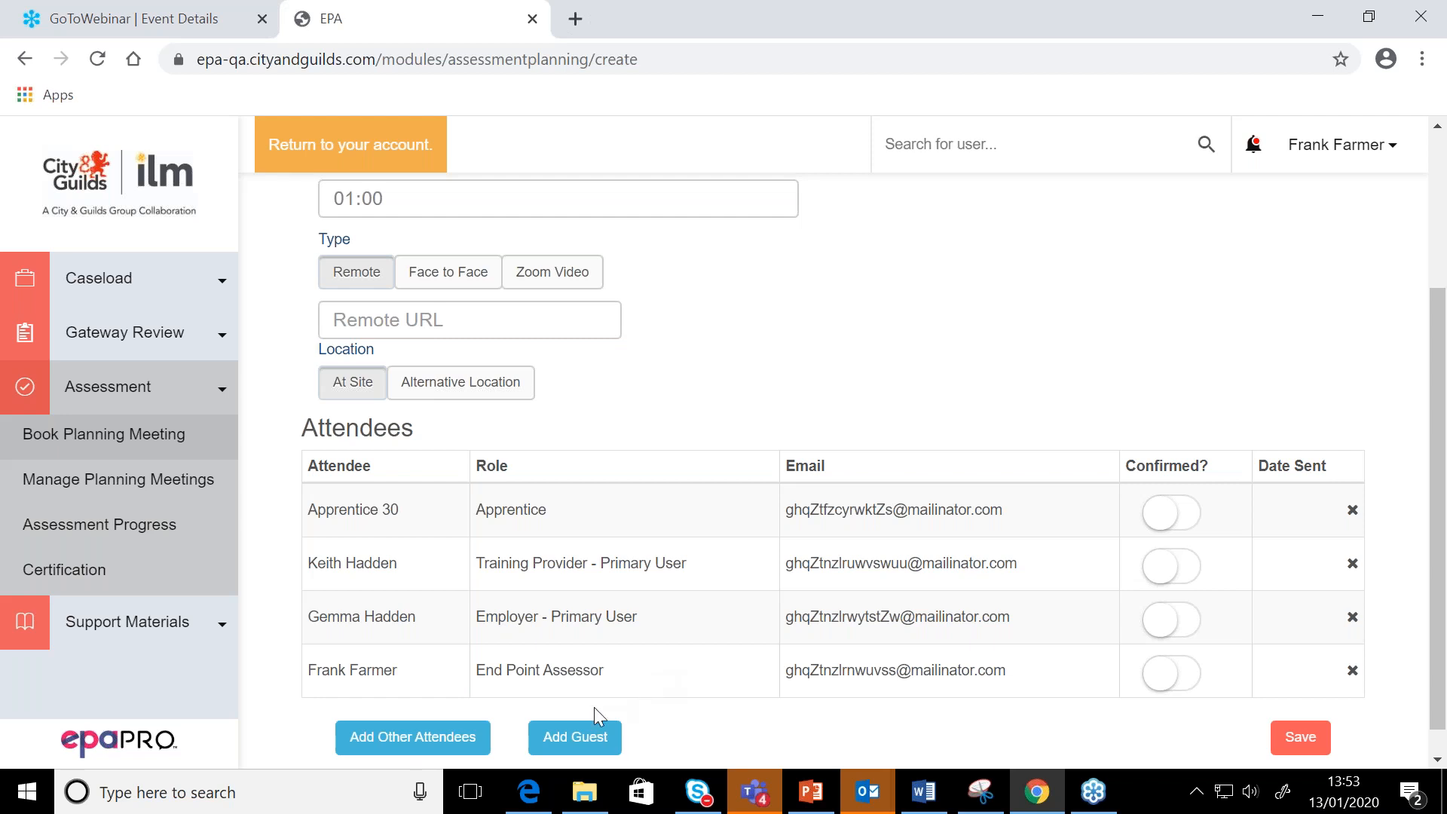
# View the guest entry form for the meeting and close it without adding anyone
pyautogui.click(585, 735)
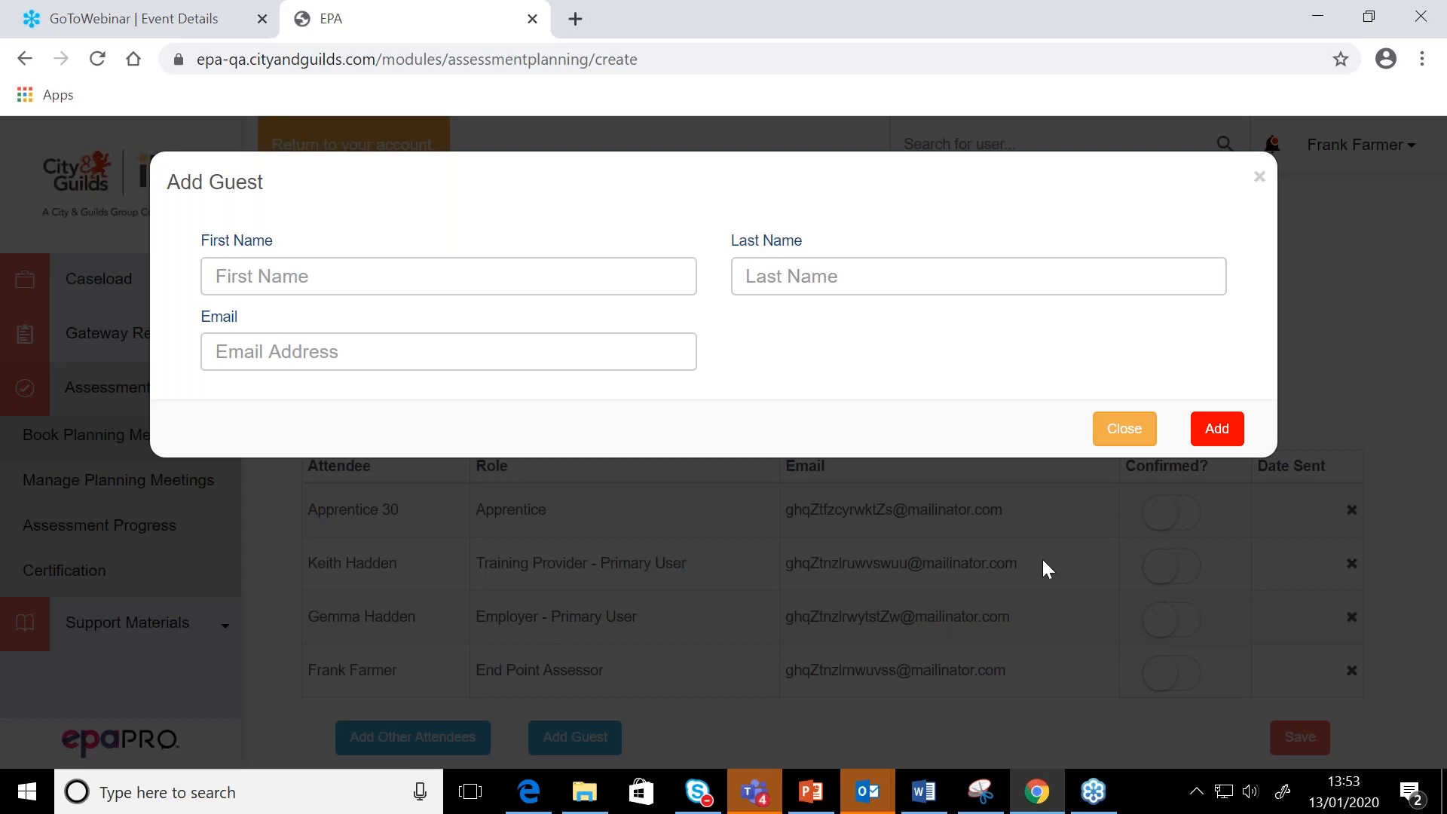
pyautogui.click(1125, 431)
pyautogui.scroll(-1, 621, 643)
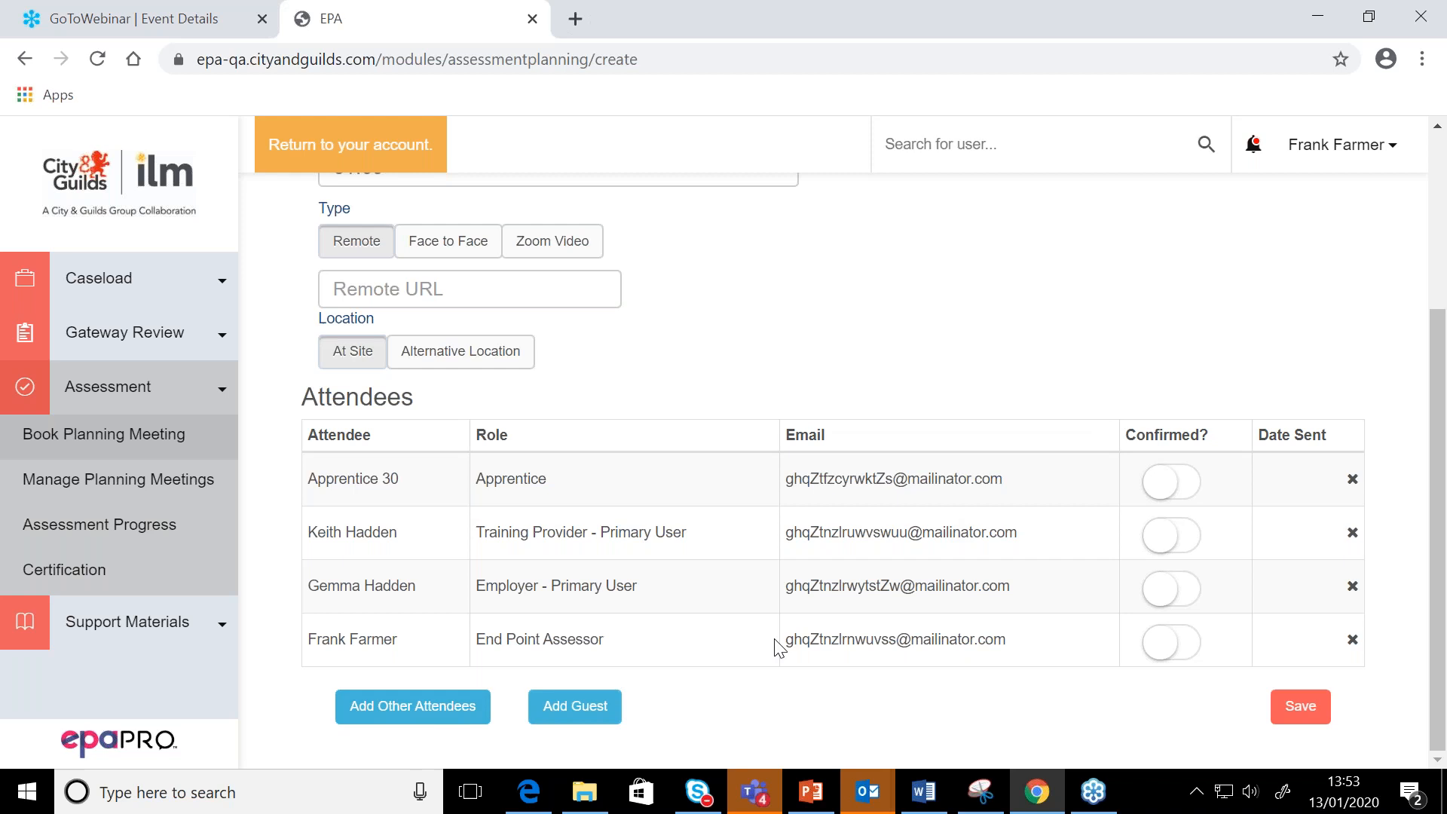
# Mark the apprentice, training provider, employer and End Point Assessor attendees as confirmed
pyautogui.click(1182, 499)
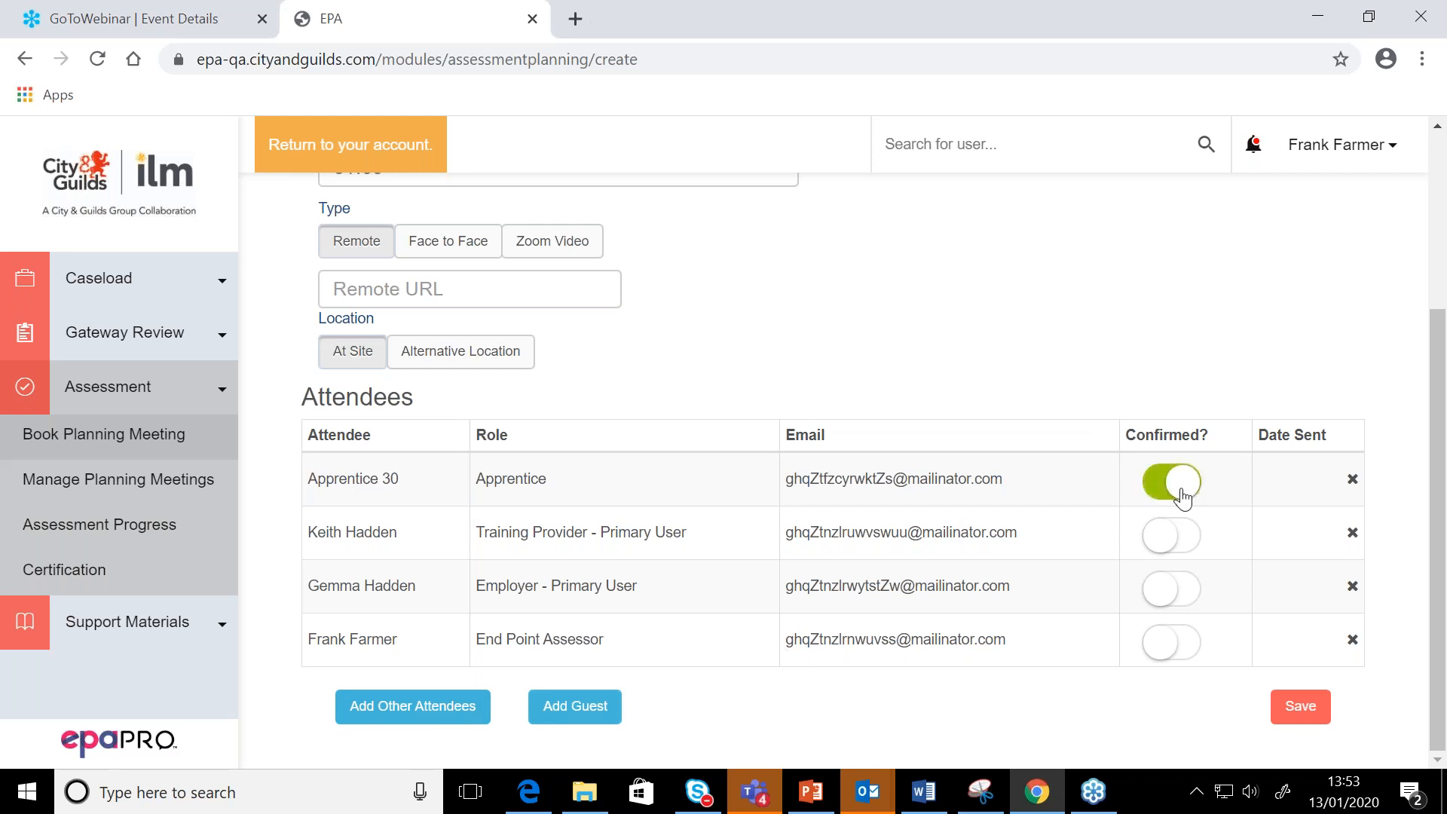
pyautogui.click(1181, 554)
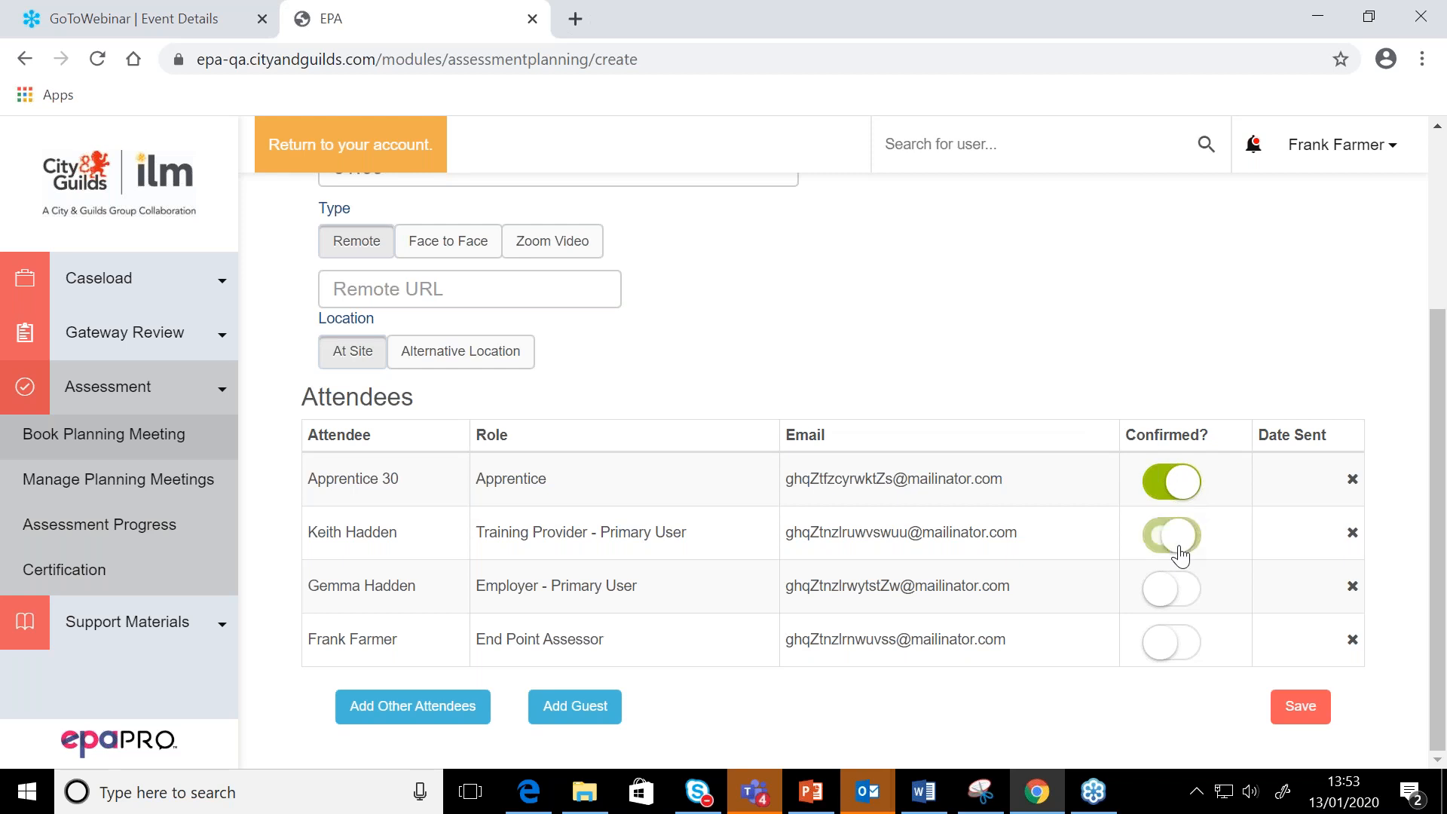
pyautogui.click(1180, 603)
pyautogui.click(1184, 653)
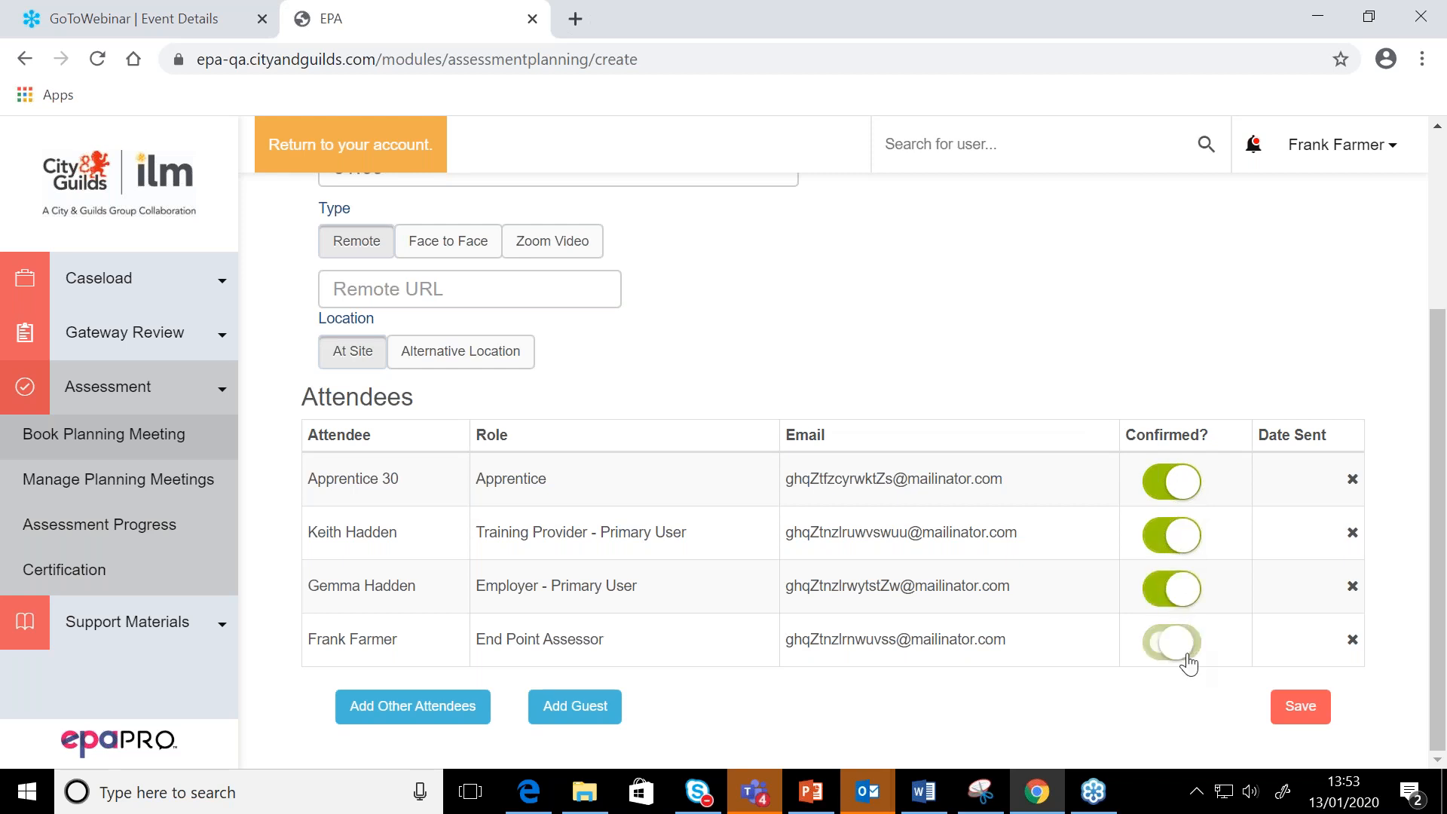
pyautogui.moveTo(914, 800)
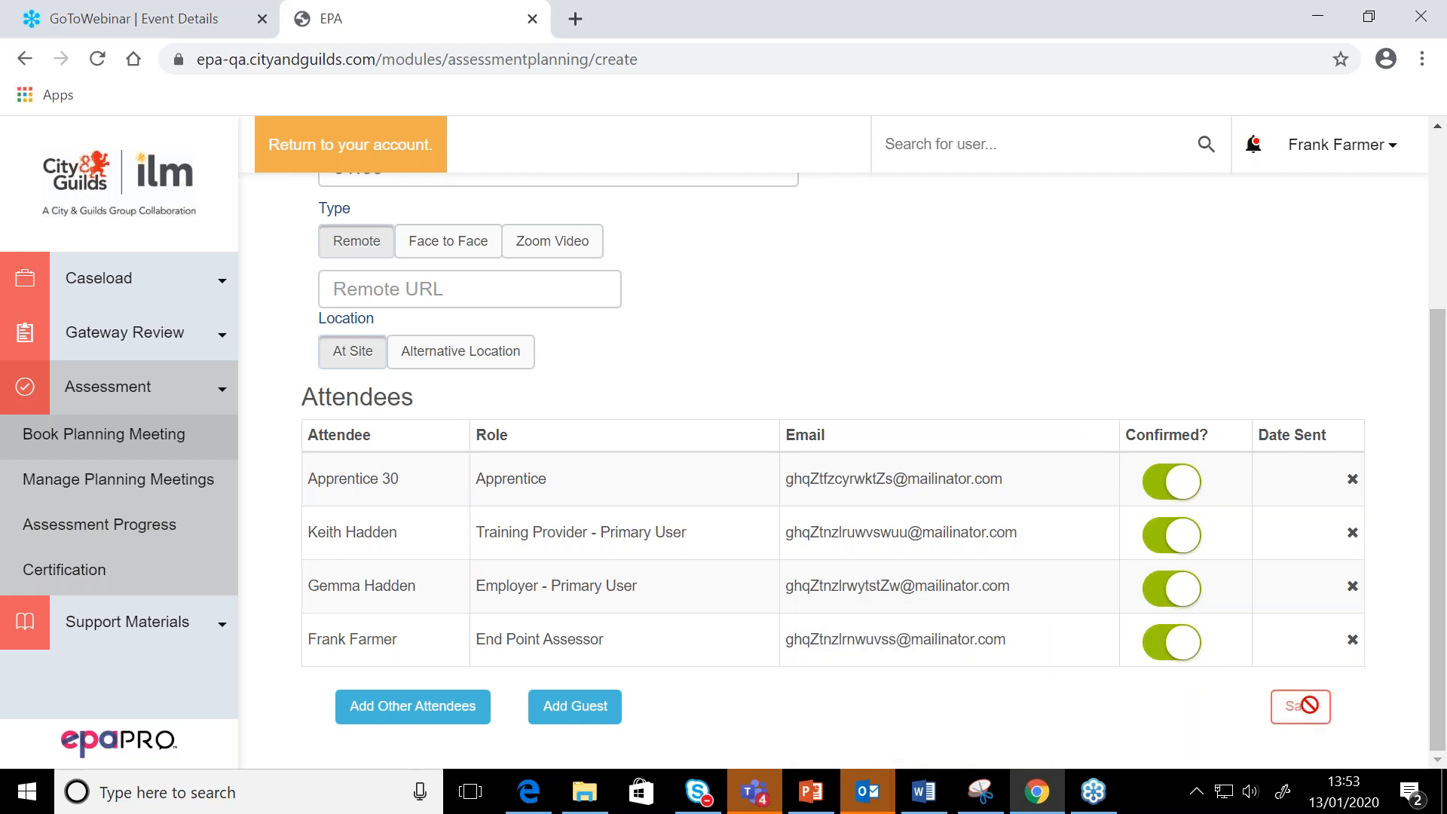
pyautogui.scroll(1, 1309, 704)
pyautogui.scroll(-1, 1316, 721)
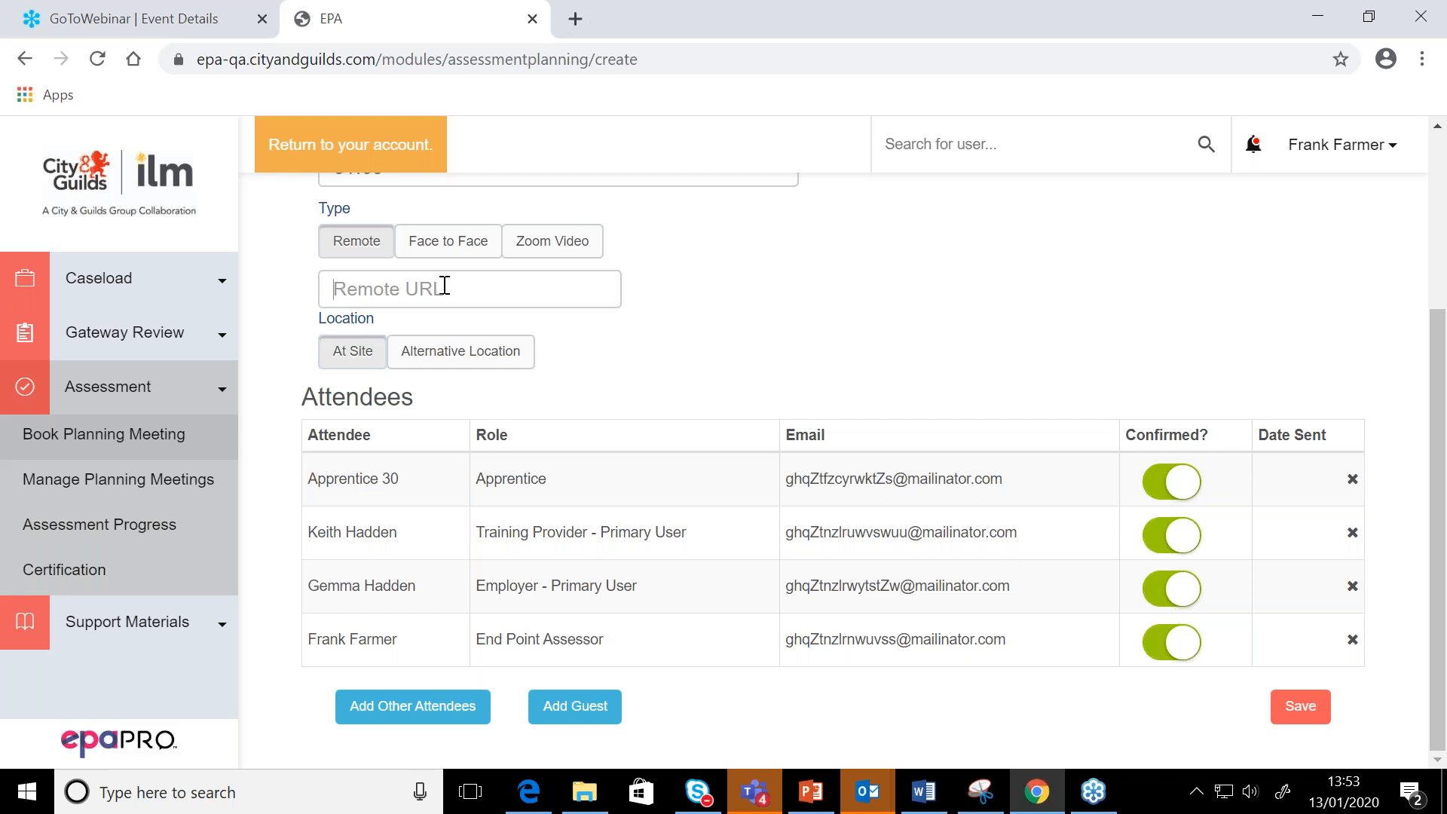
pyautogui.write('www')
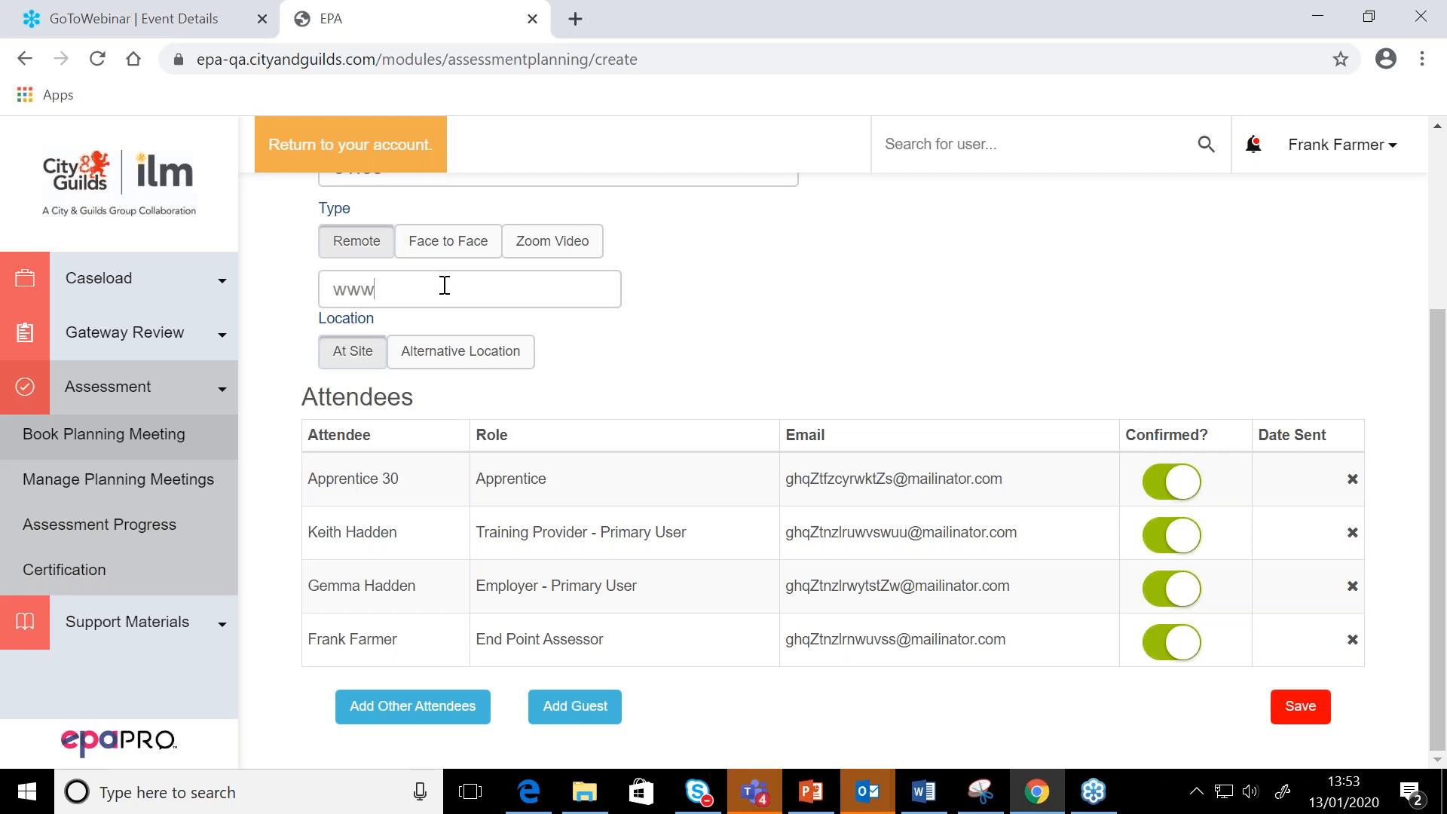
pyautogui.write('.gtw.co.,')
pyautogui.click(473, 285)
pyautogui.press('BackSpace')
pyautogui.write('uk')
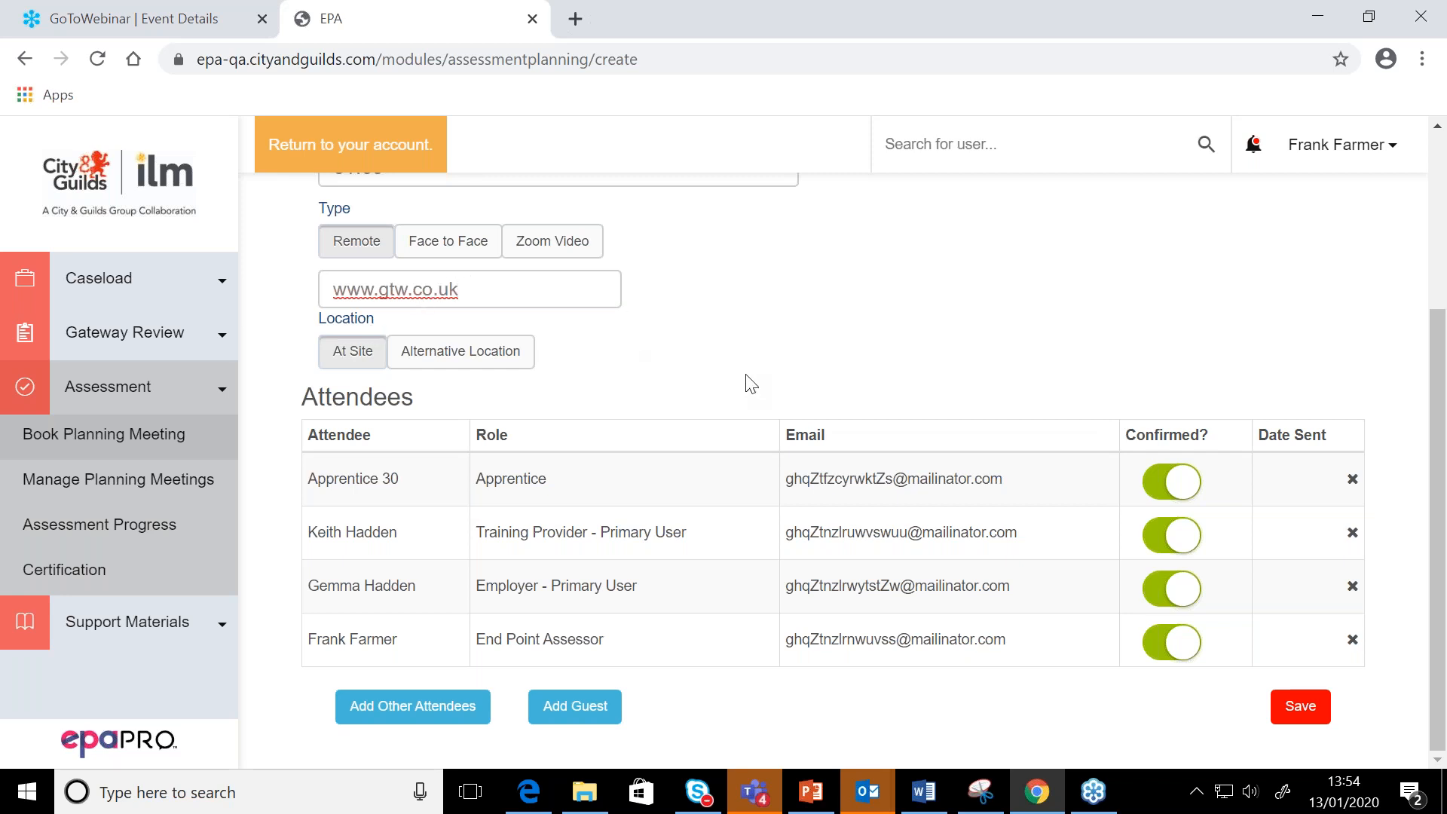
# Review the meeting's schedule, type, location and attendee confirmations in the completed booking form
pyautogui.scroll(1, 754, 386)
pyautogui.scroll(1, 754, 386)
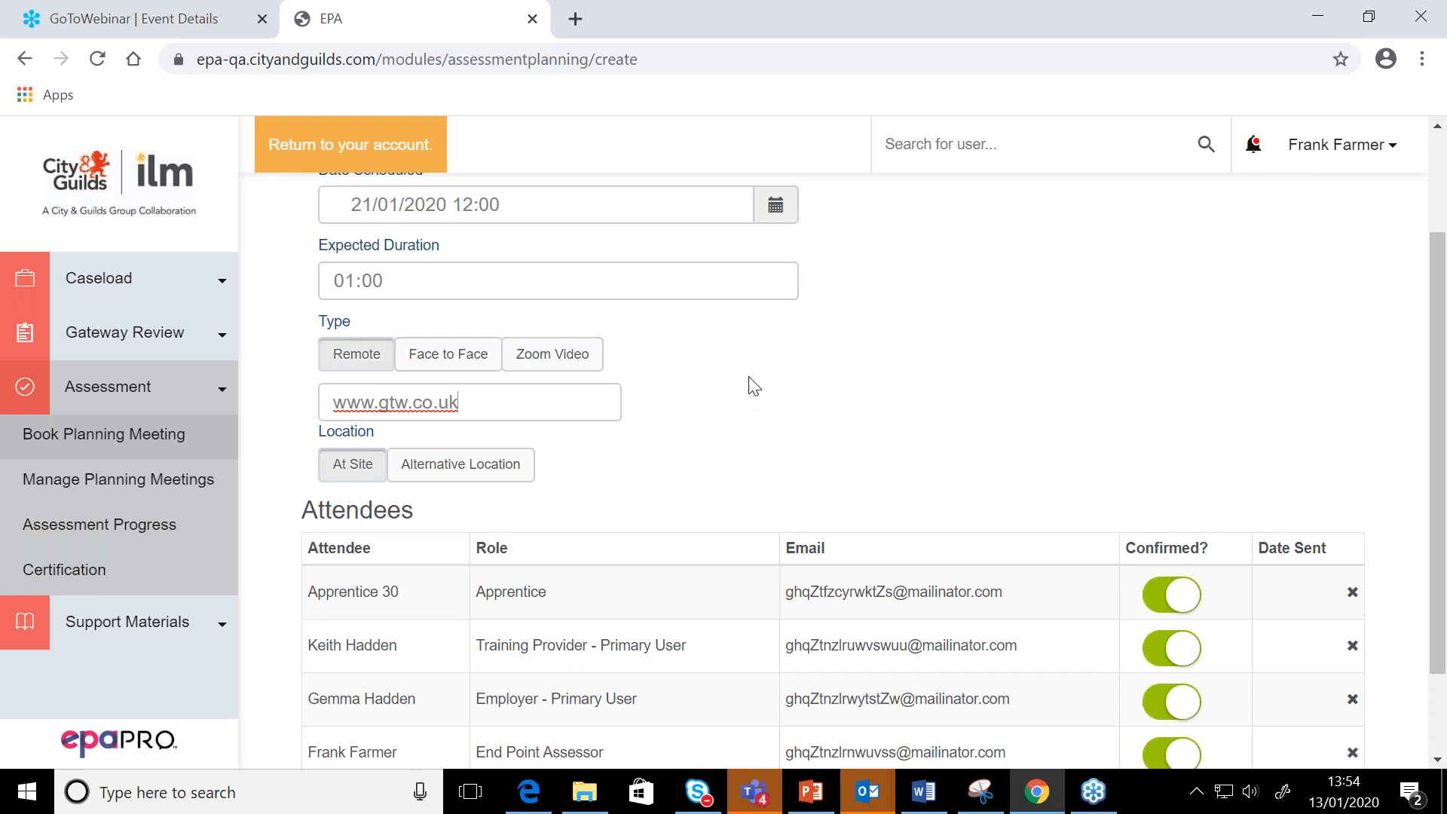
pyautogui.scroll(2, 754, 386)
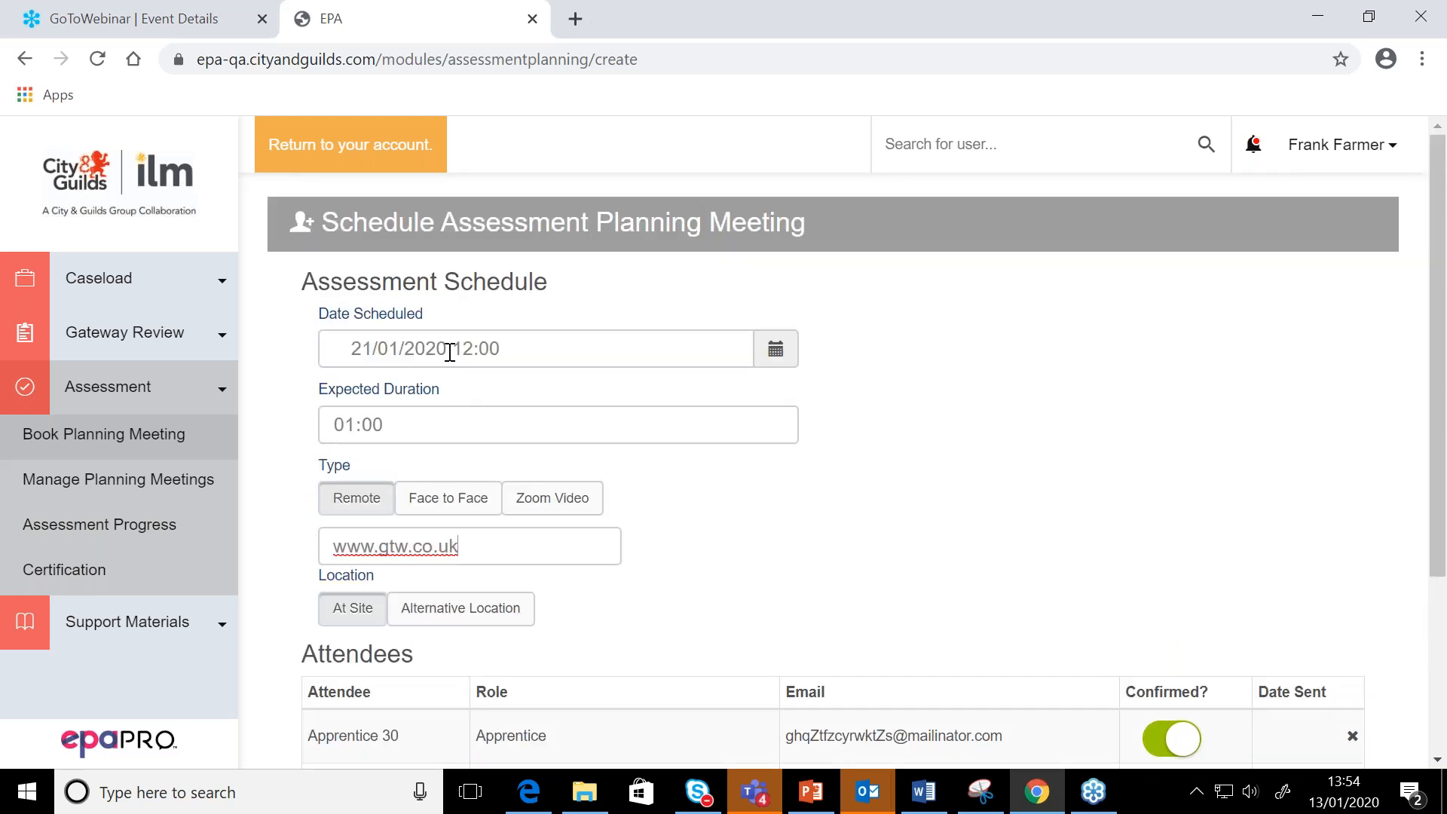
pyautogui.scroll(-1, 545, 461)
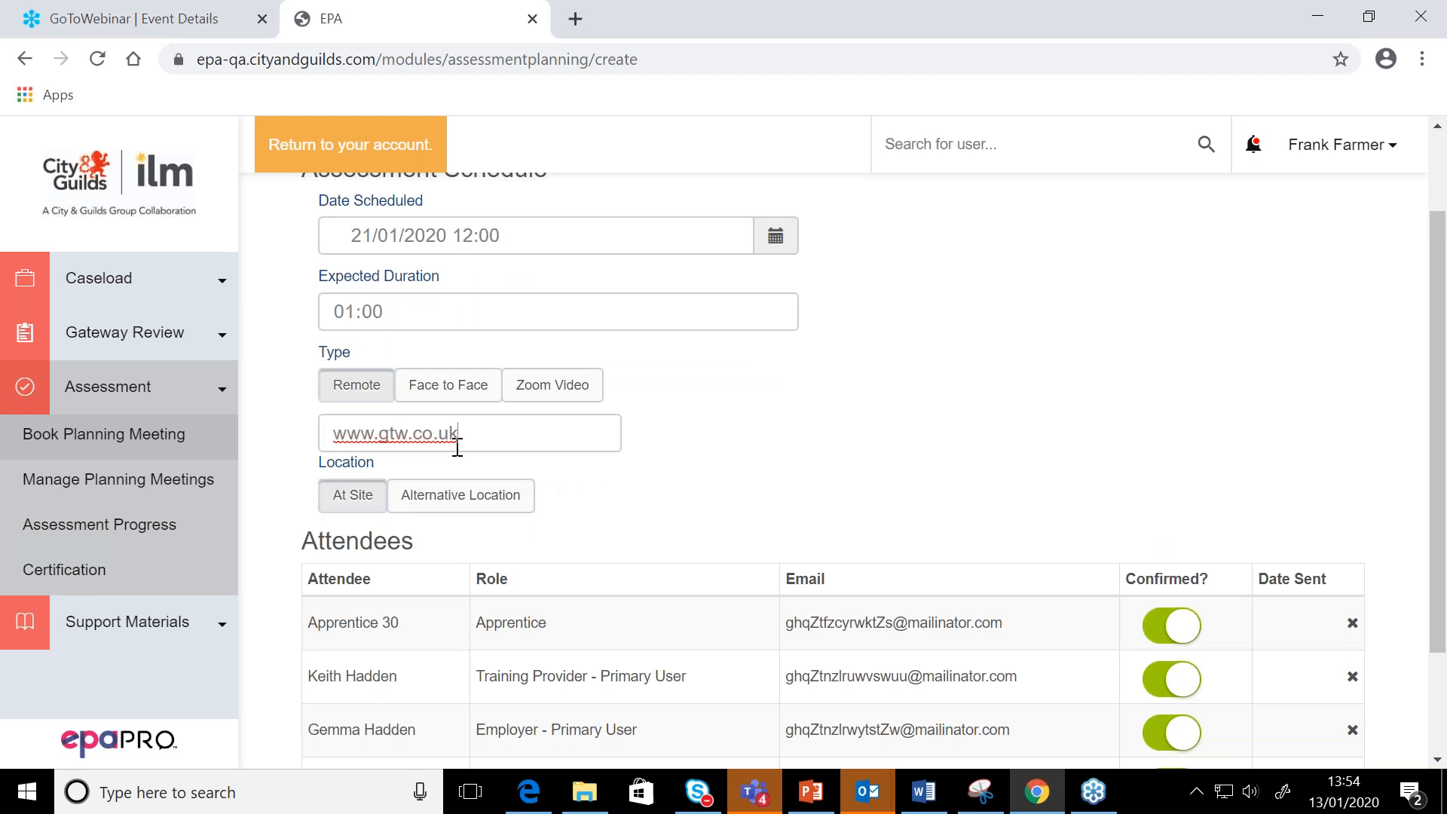
pyautogui.scroll(-1, 457, 448)
pyautogui.scroll(1, 455, 449)
pyautogui.scroll(-1, 422, 497)
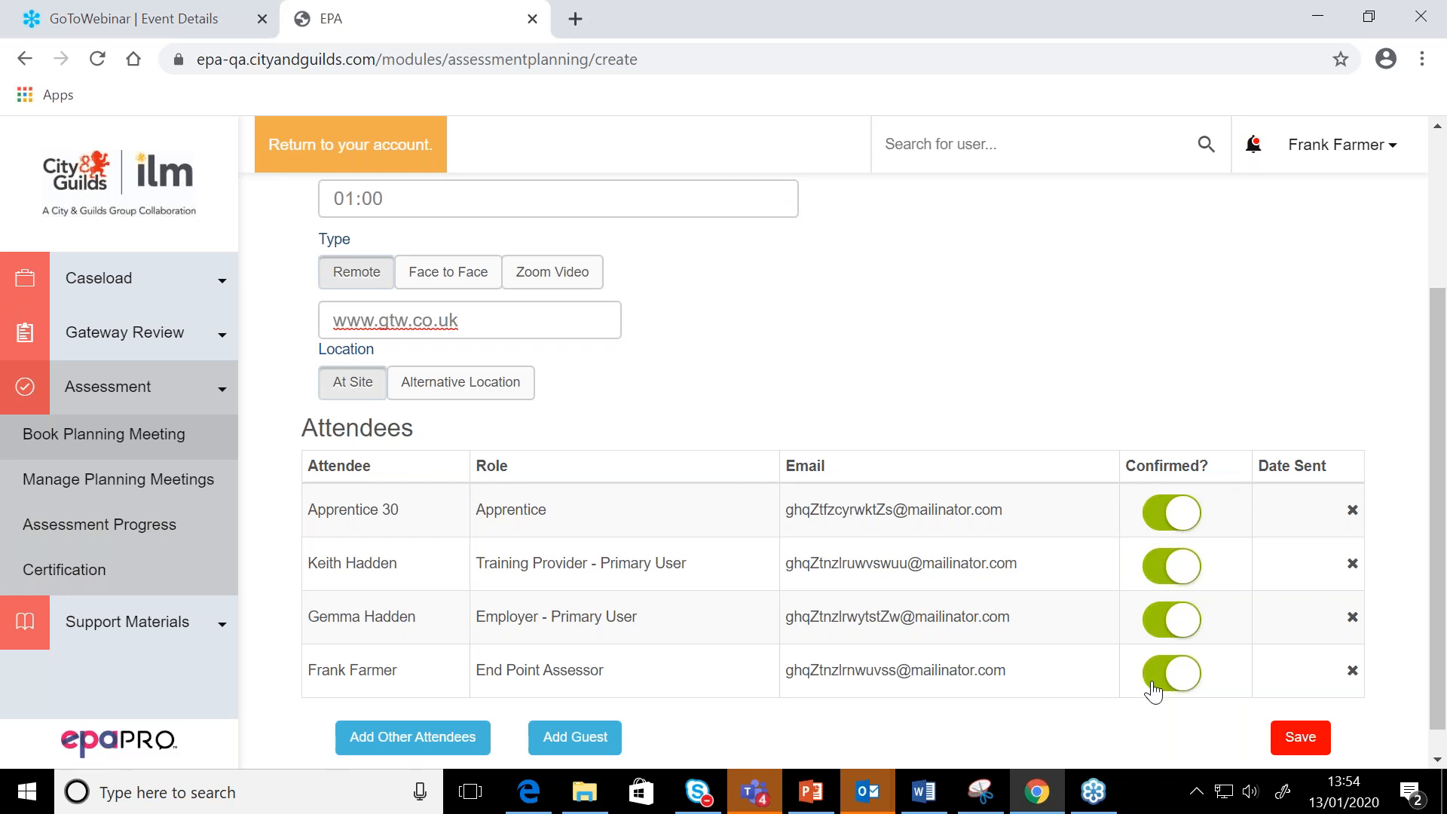
# Save the planning meeting booking and review its schedule, reschedule or cancel reasons and attendee list
pyautogui.click(1307, 742)
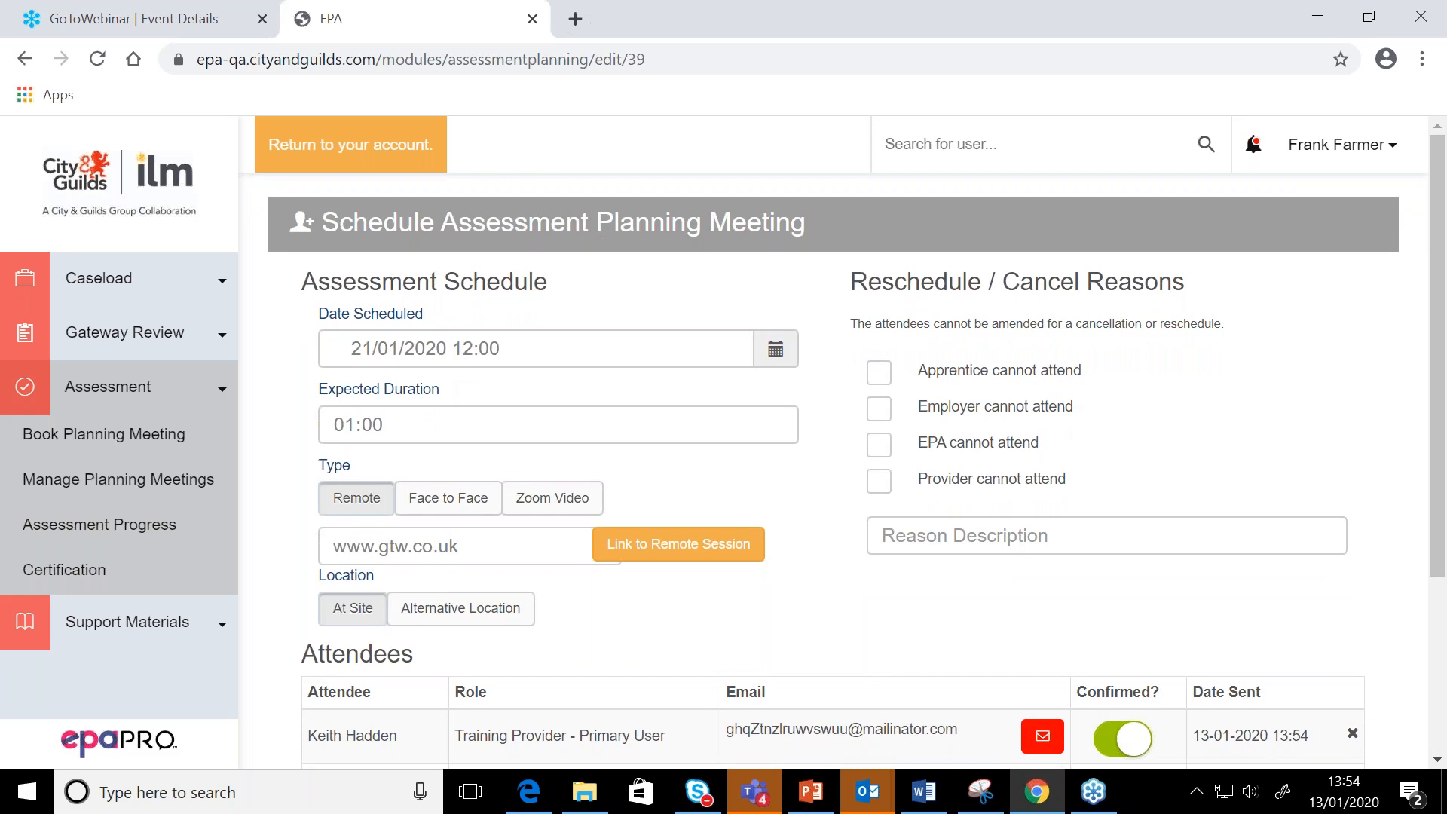
pyautogui.click(1431, 363)
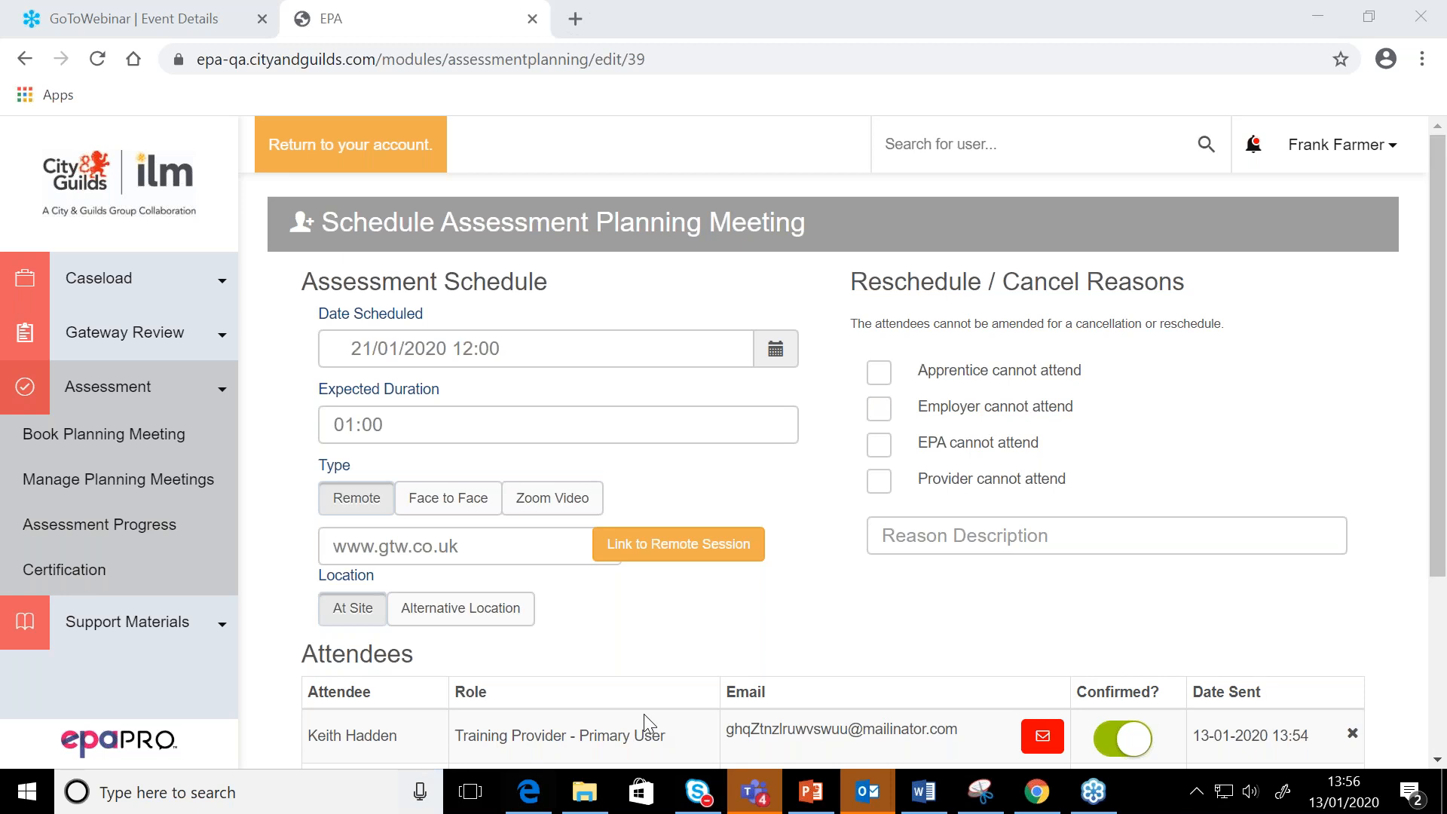
pyautogui.scroll(-3, 900, 675)
pyautogui.scroll(3, 900, 674)
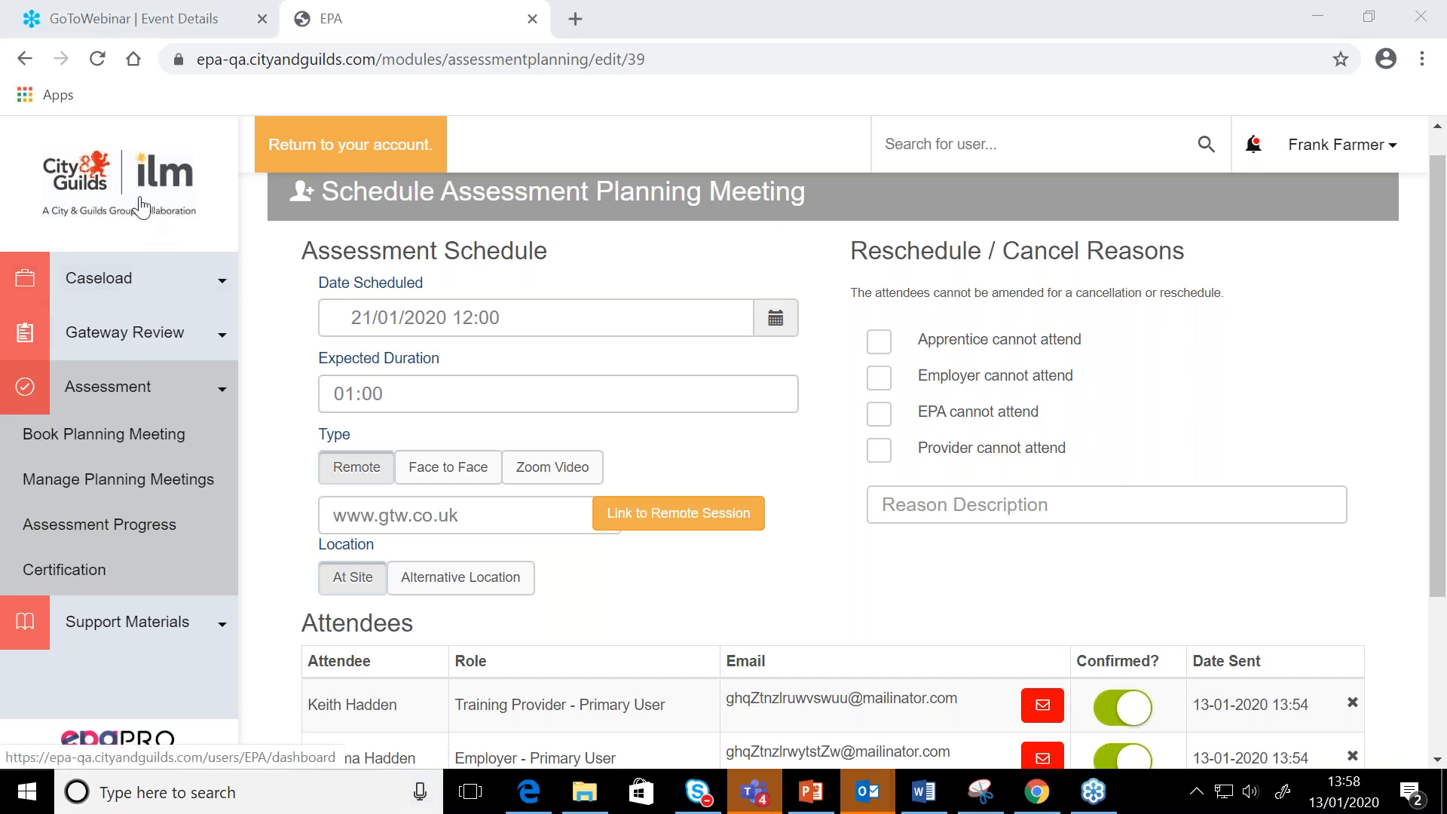
# Open the Assessment Progress overview and remove the In Progress status filter to list apprentices of every status
pyautogui.click(151, 479)
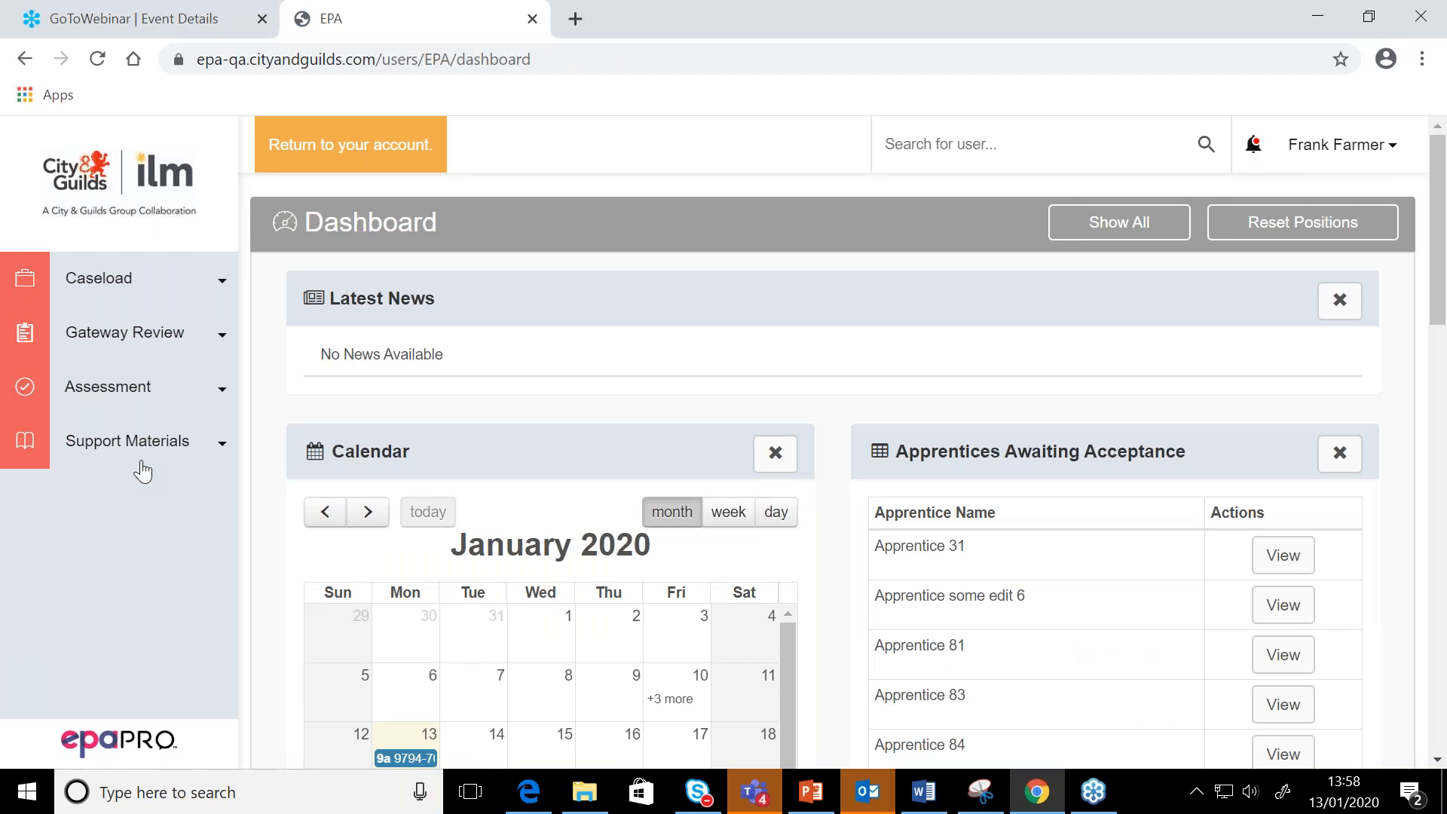
pyautogui.click(117, 391)
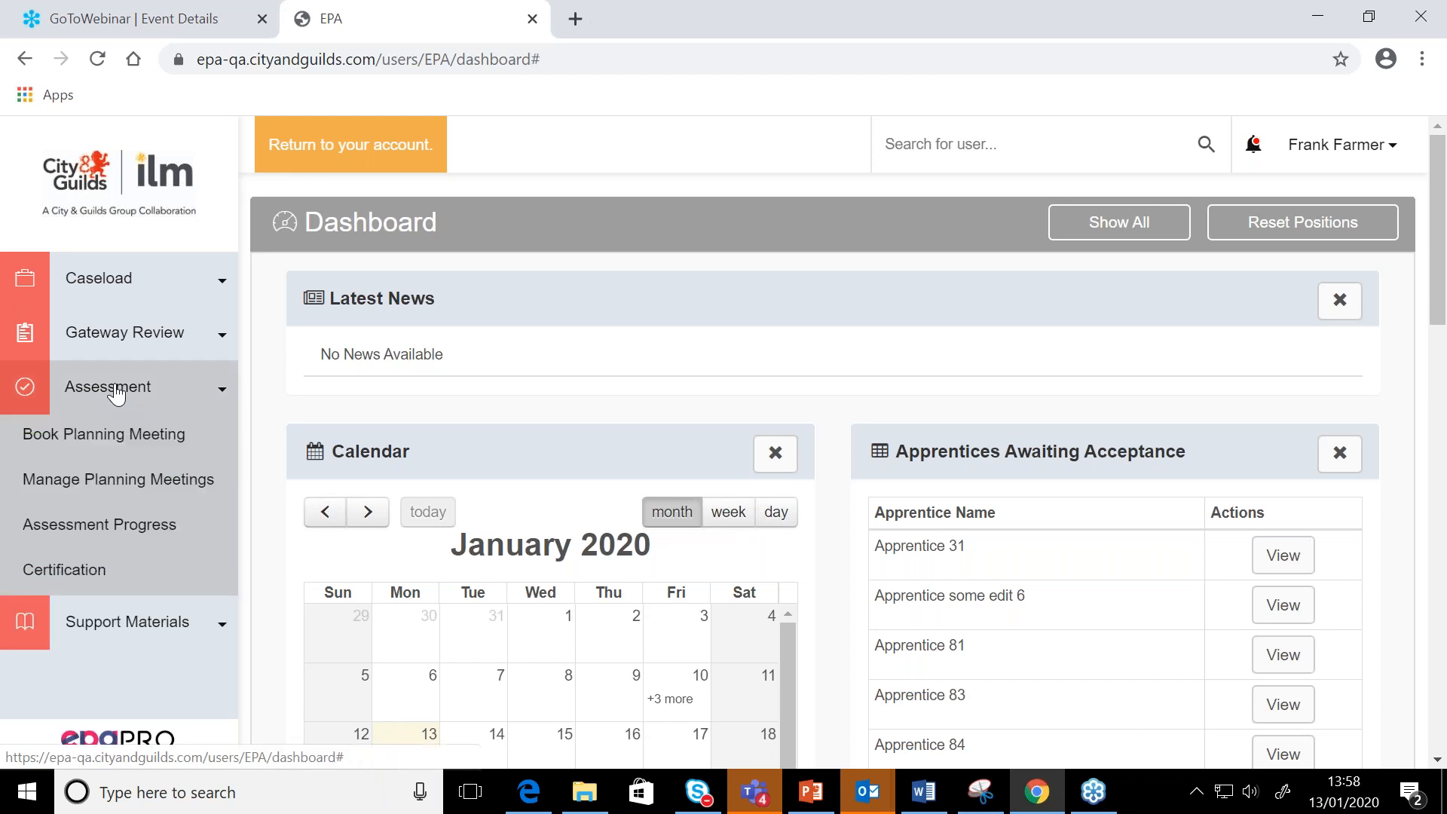
pyautogui.click(118, 525)
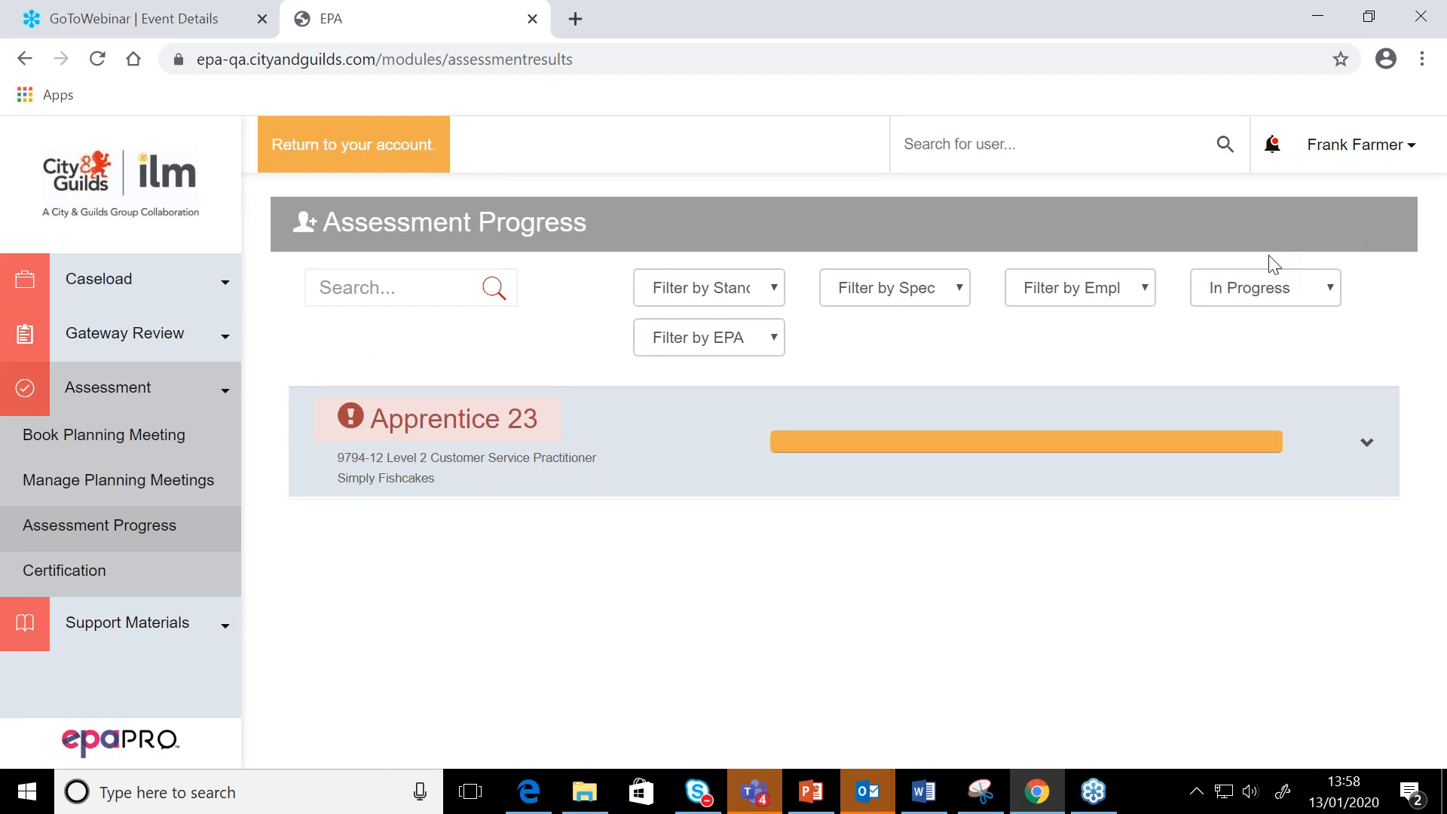
pyautogui.click(1279, 293)
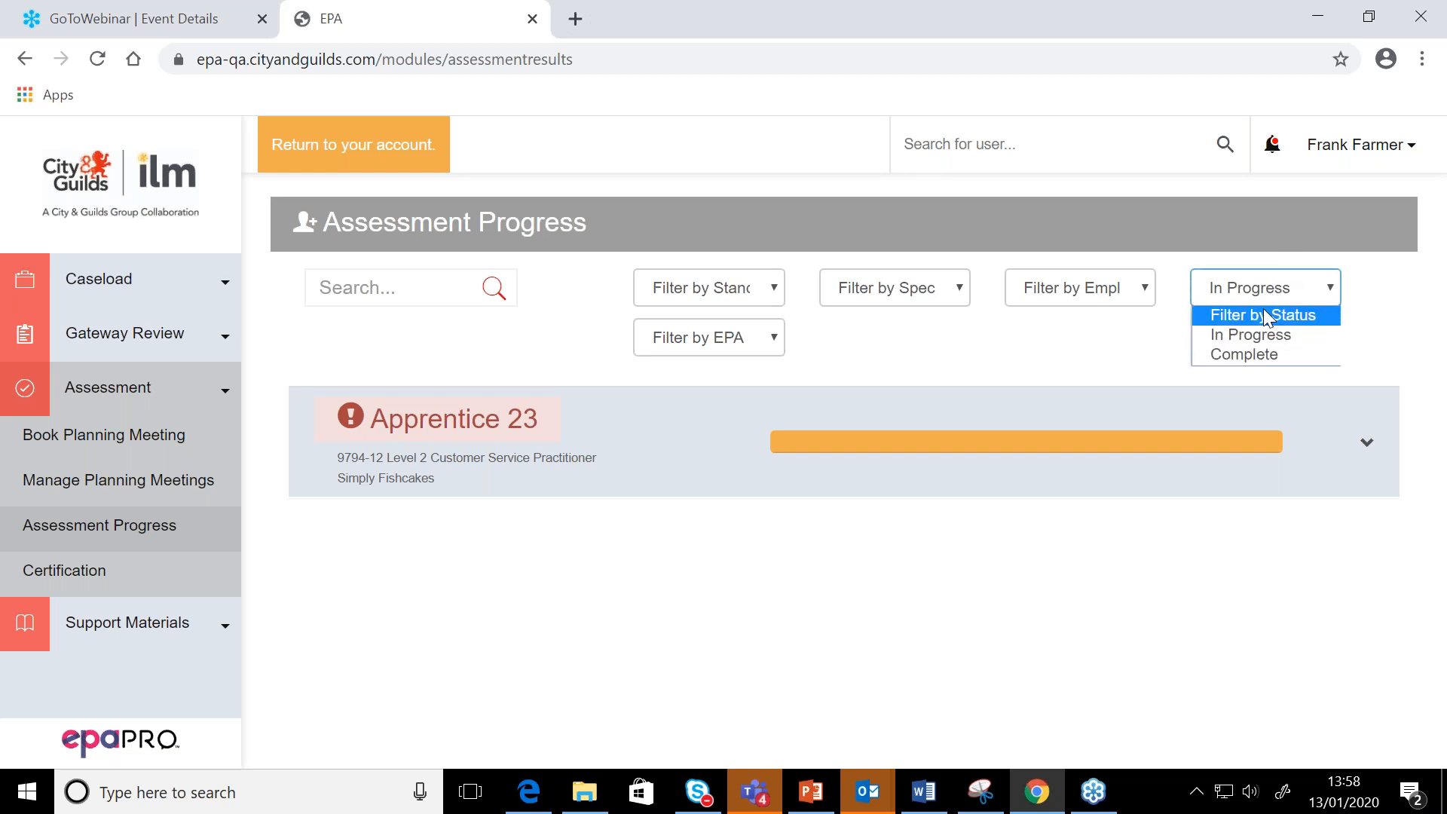
pyautogui.click(1263, 314)
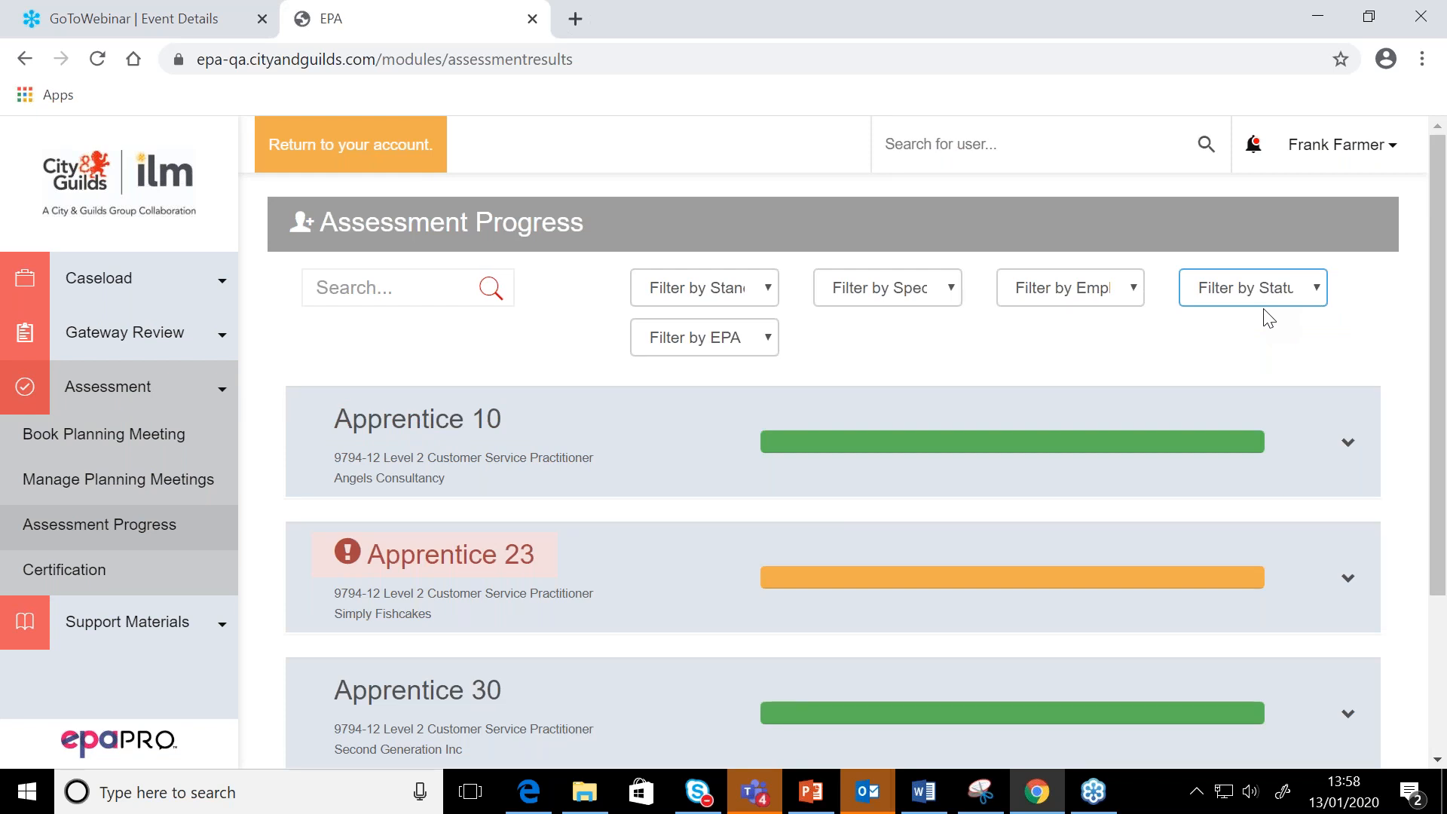
# Expand the flagged Apprentice 30 entry and examine its overdue warnings and assessment components
pyautogui.scroll(-1, 549, 571)
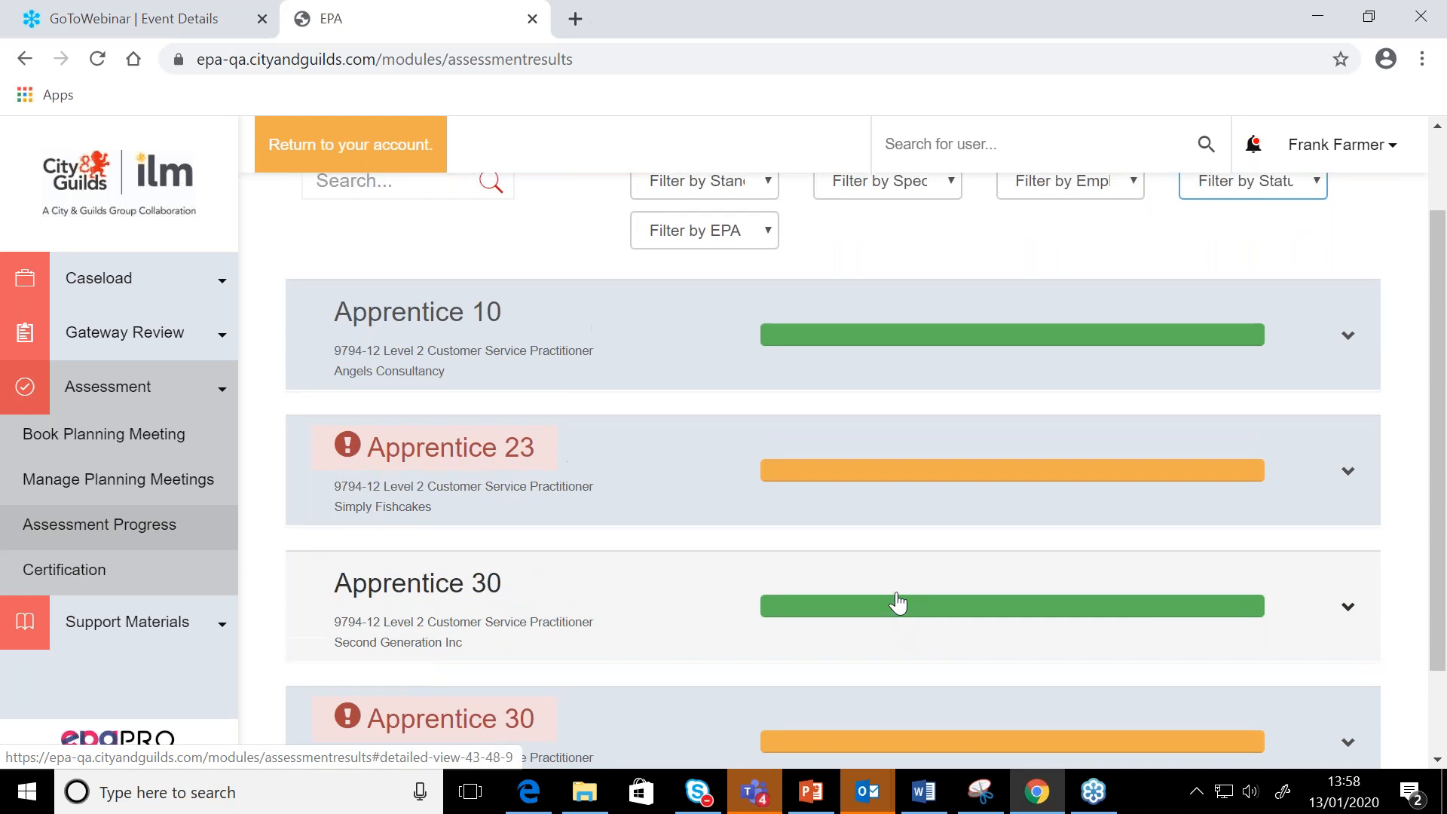
pyautogui.scroll(-1, 881, 618)
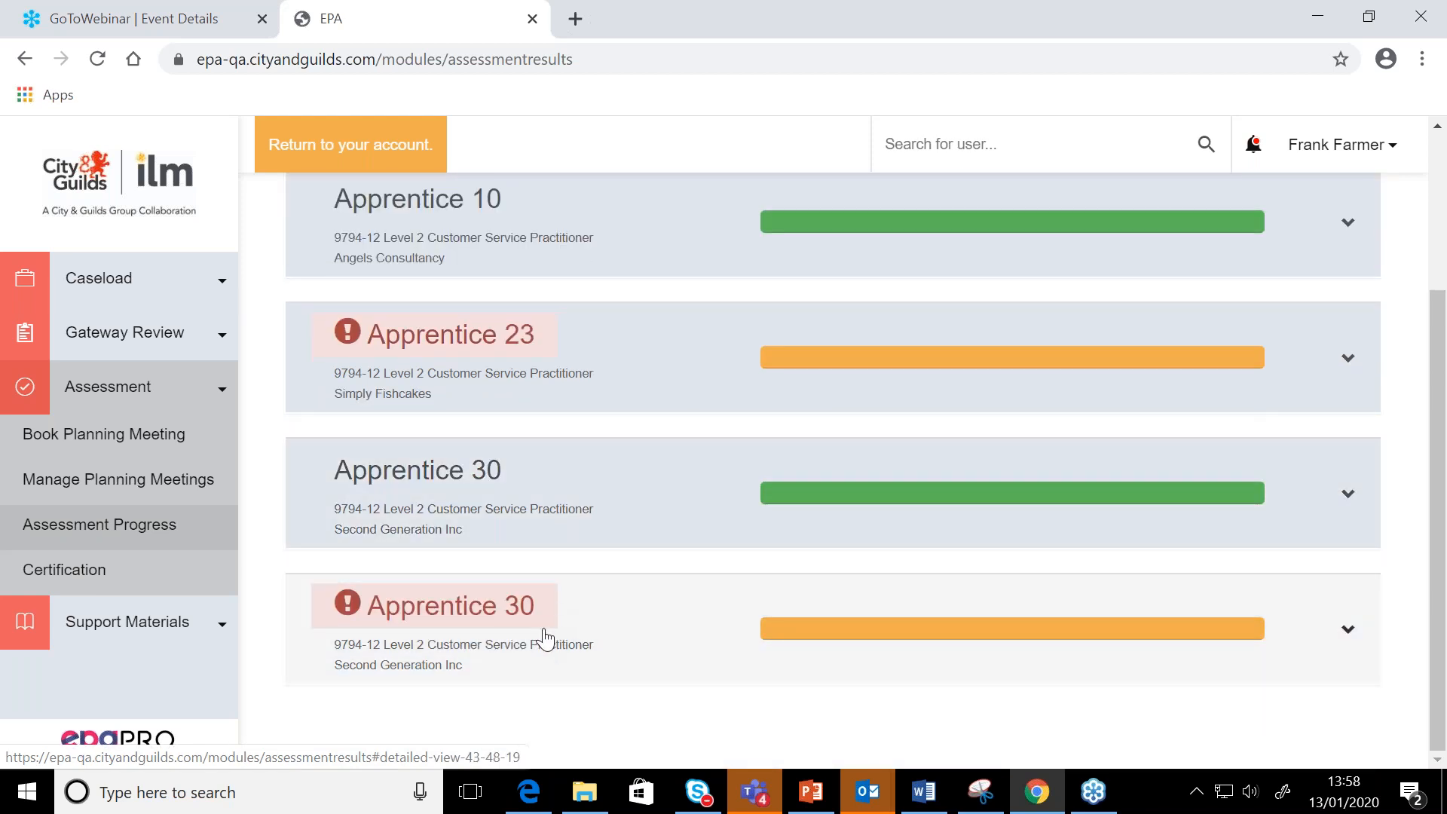
pyautogui.click(1348, 633)
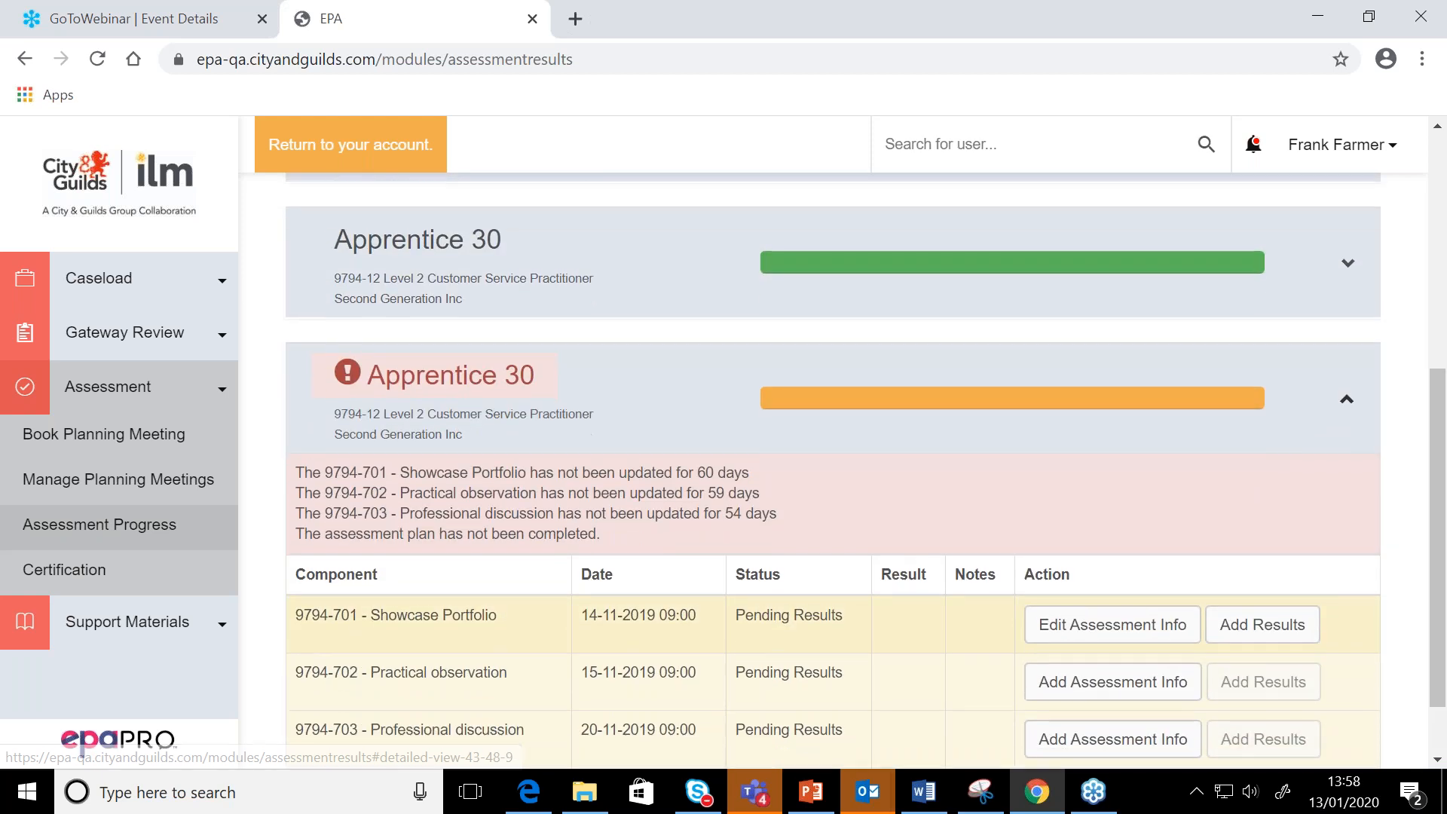
pyautogui.moveTo(1435, 595); pyautogui.dragTo(1430, 639)
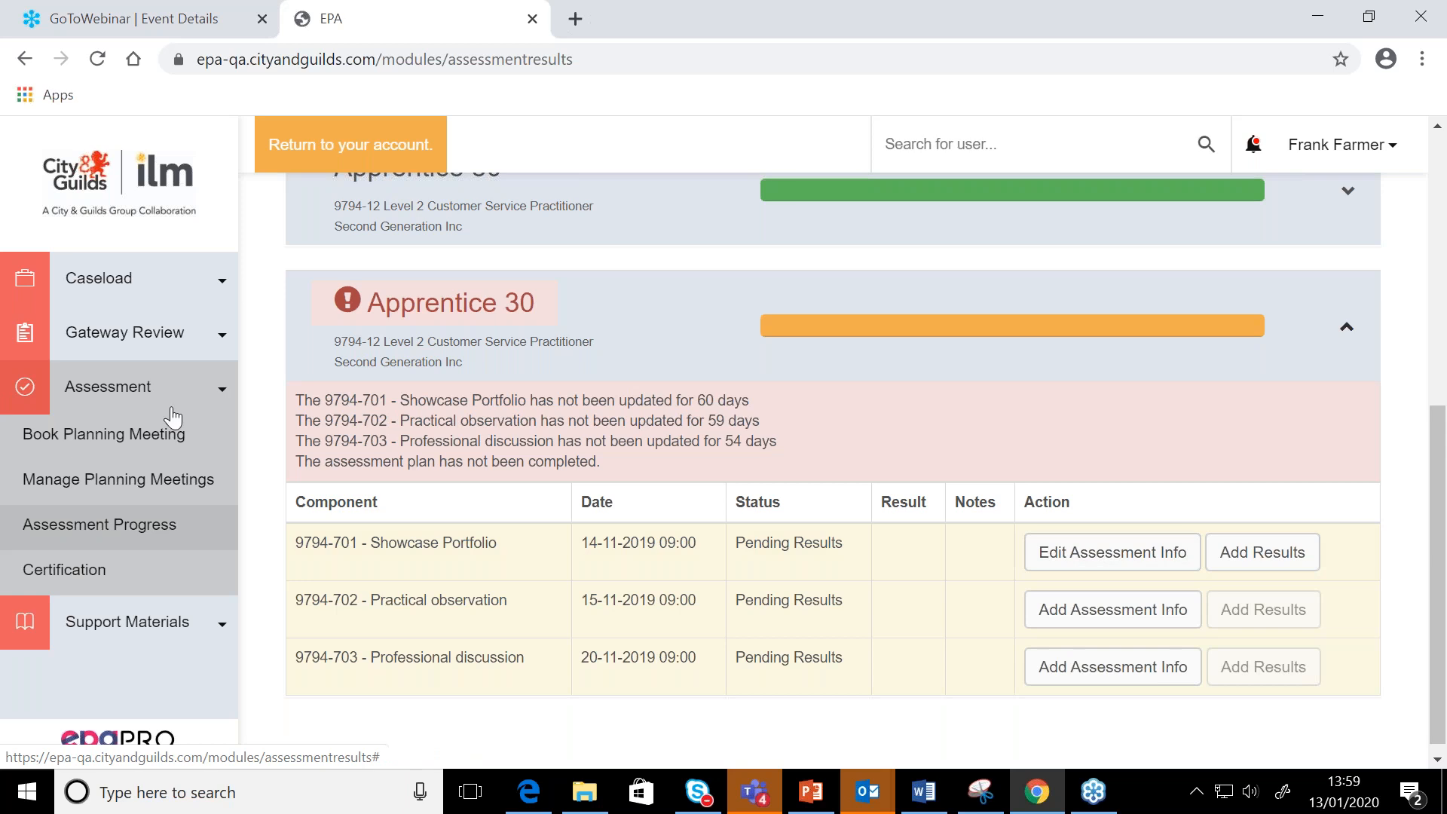
# Try to open Apprentice 30 from the dashboard by searching users for "apprentice 30", and clear the search
pyautogui.click(154, 448)
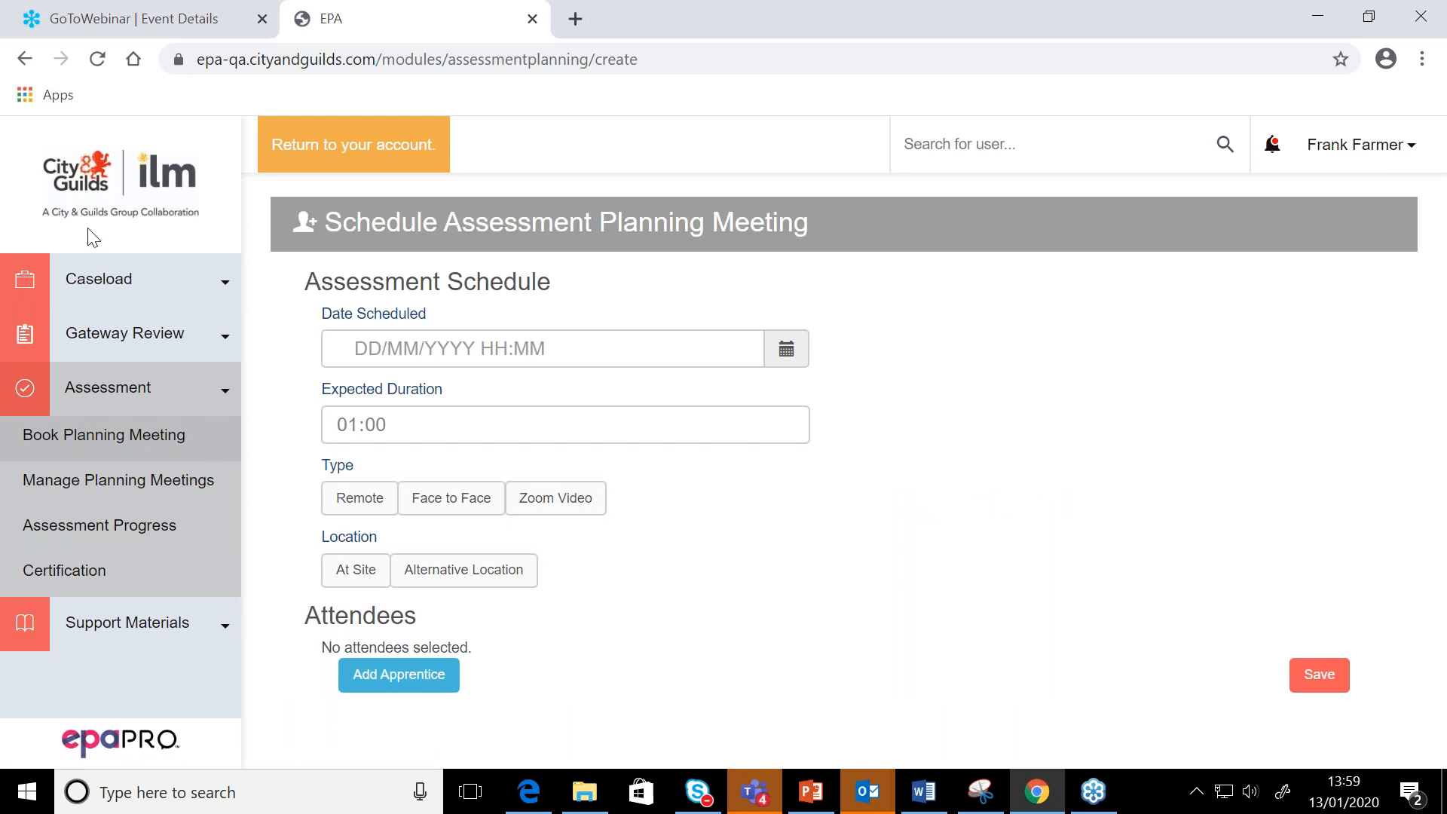
pyautogui.click(88, 219)
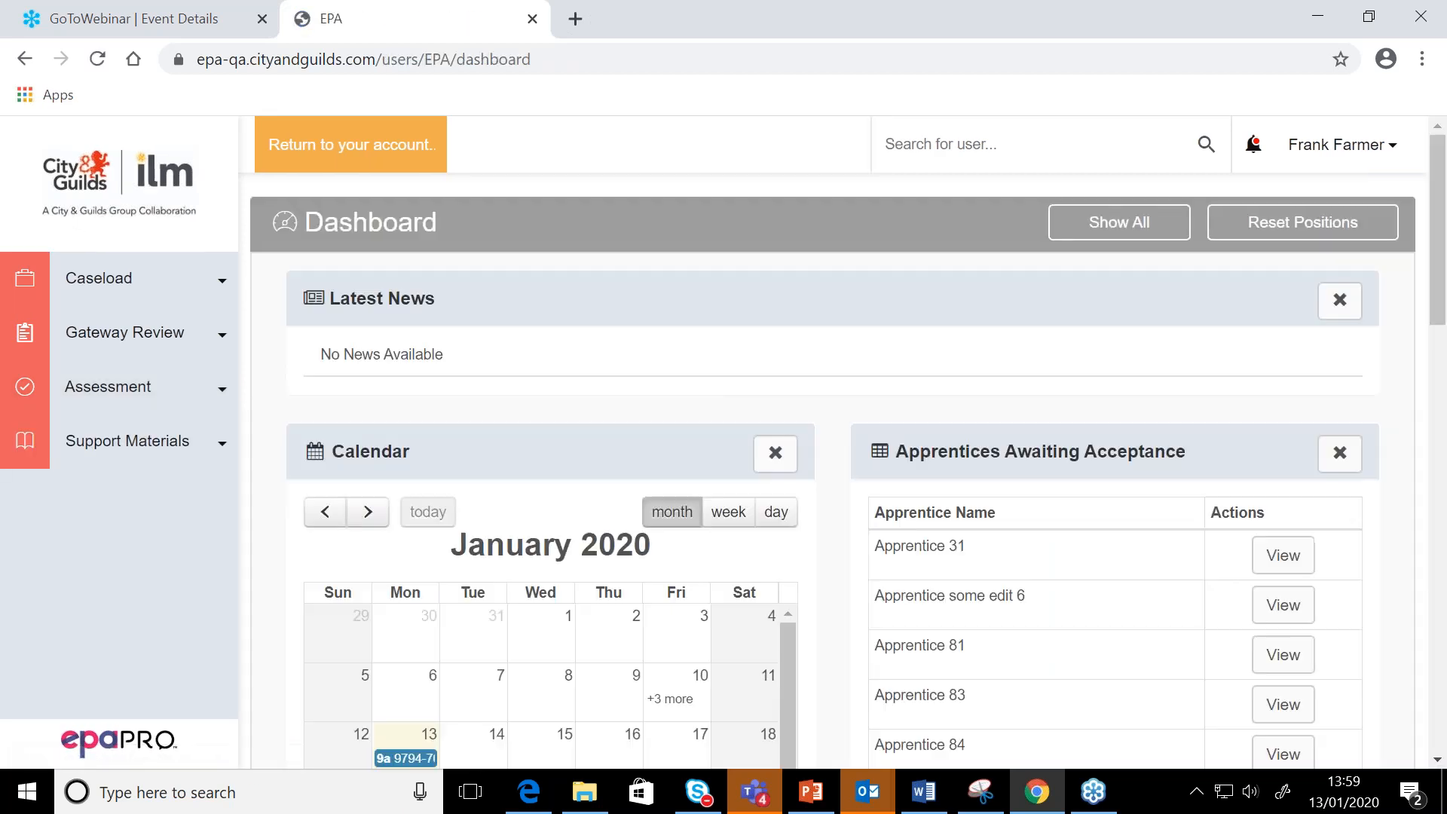
pyautogui.click(977, 154)
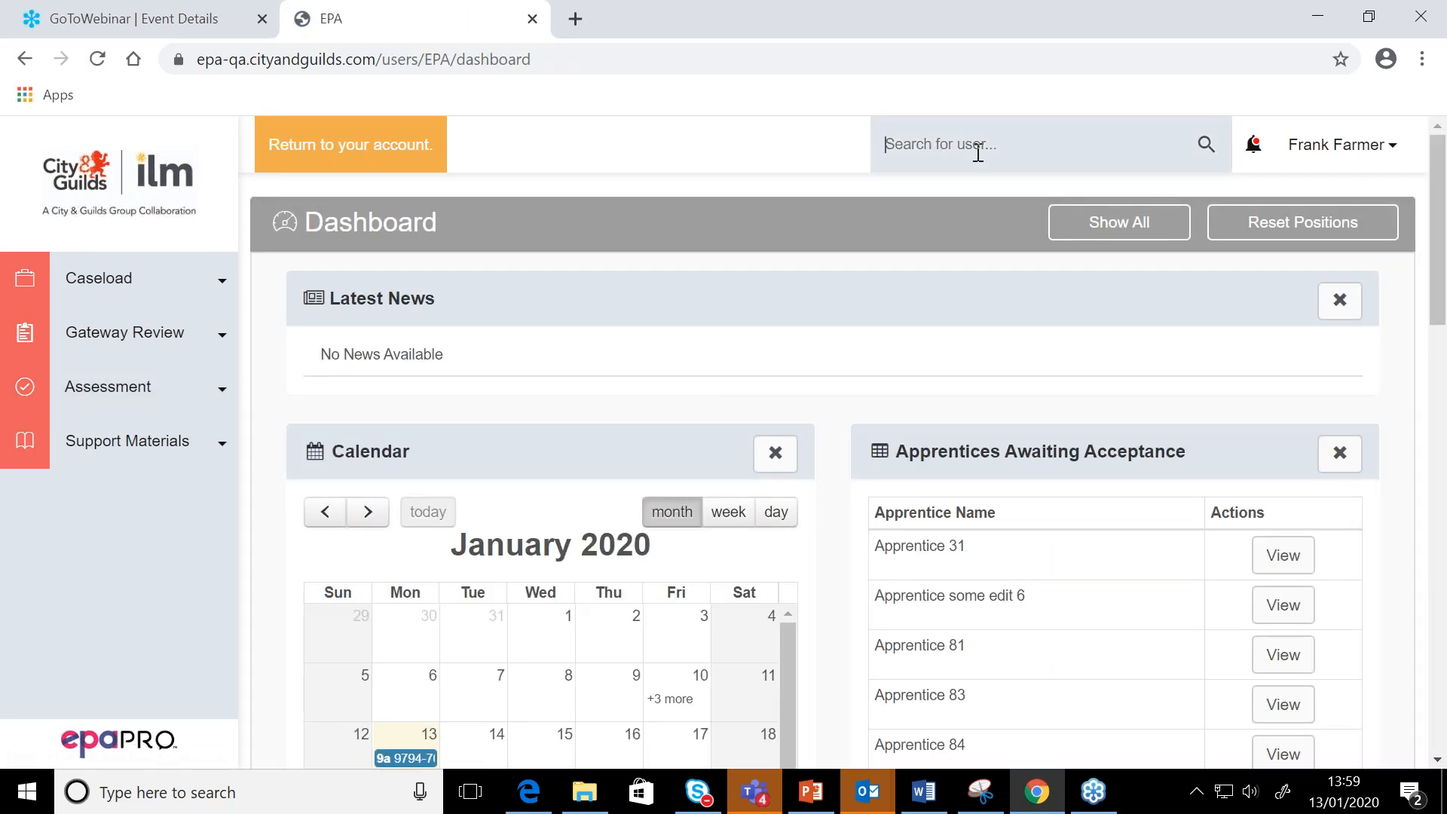
pyautogui.write('apprentice 30')
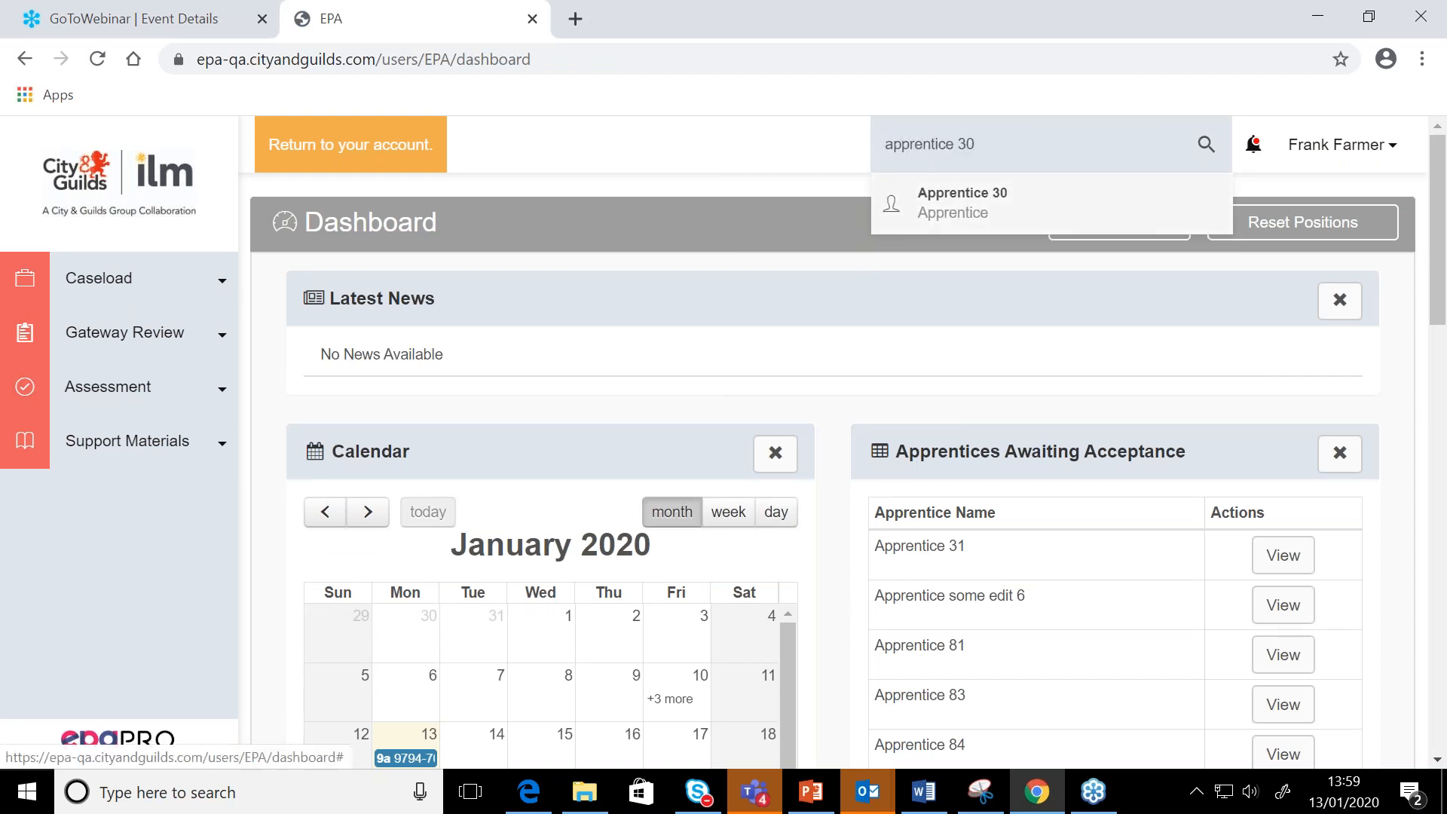
pyautogui.click(962, 202)
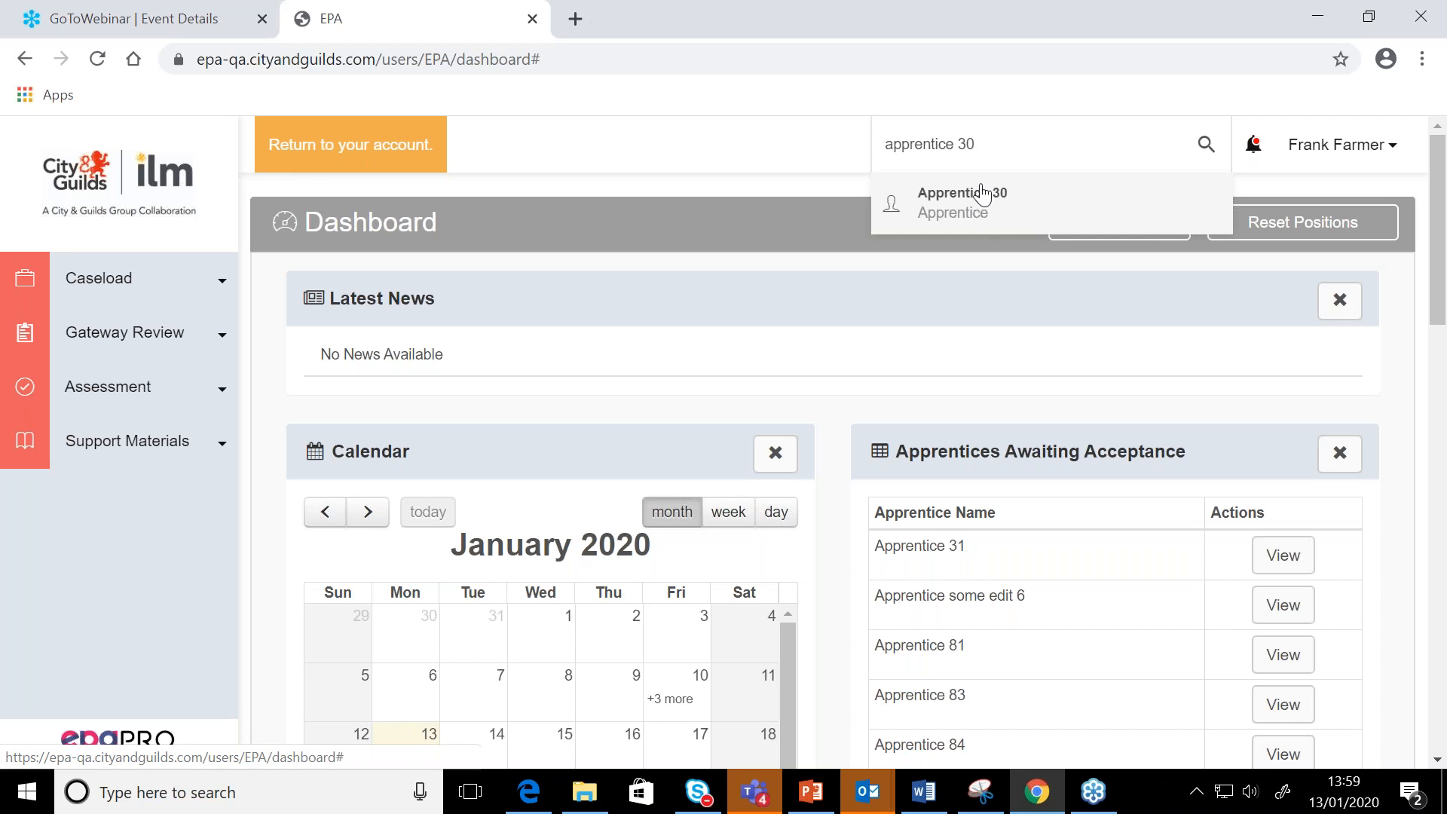
pyautogui.moveTo(1023, 141); pyautogui.dragTo(867, 143)
pyautogui.press('BackSpace')
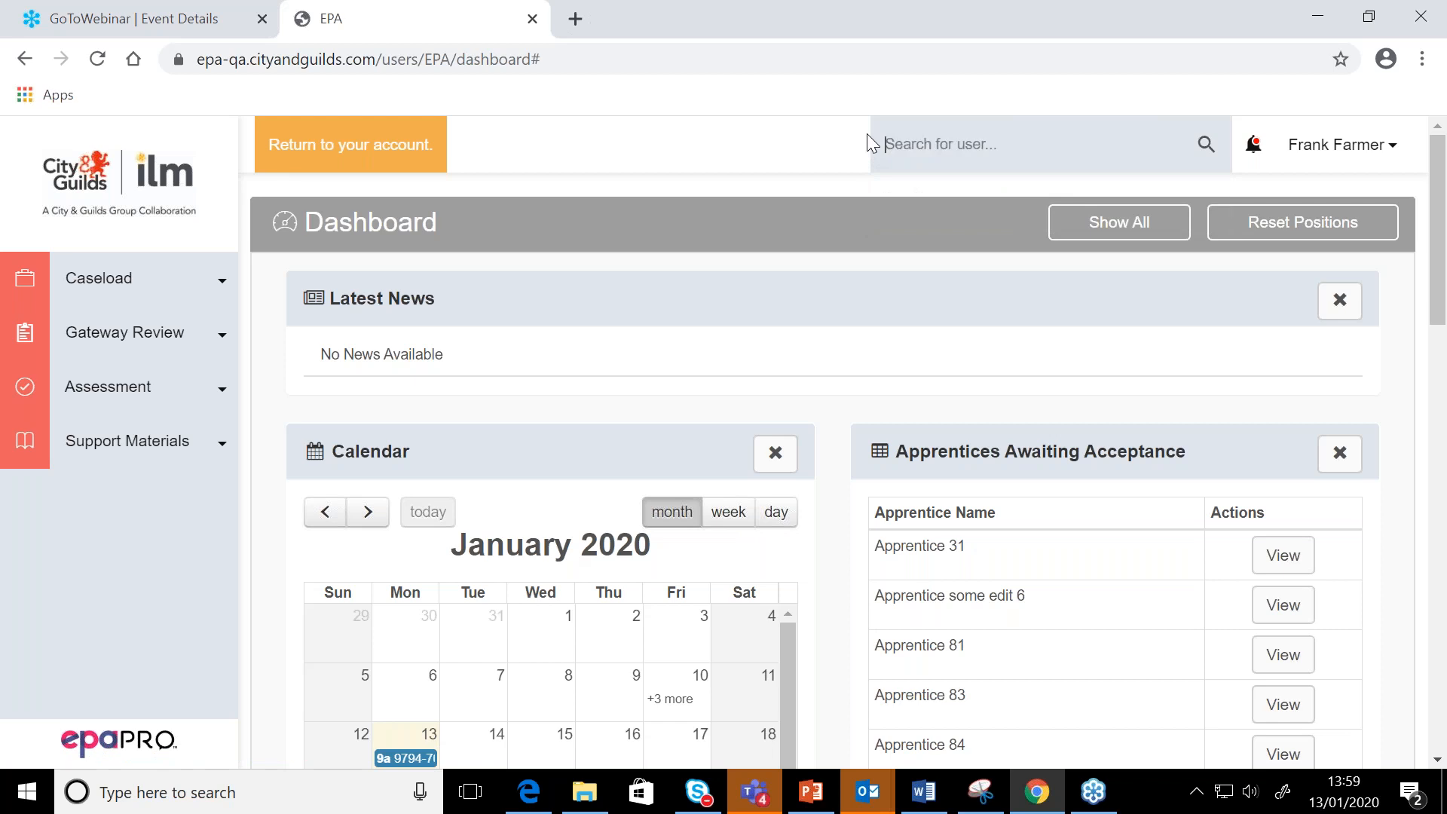
# Search My Caseload for 30 and open Apprentice 30's profile to view the programme overview
pyautogui.click(91, 290)
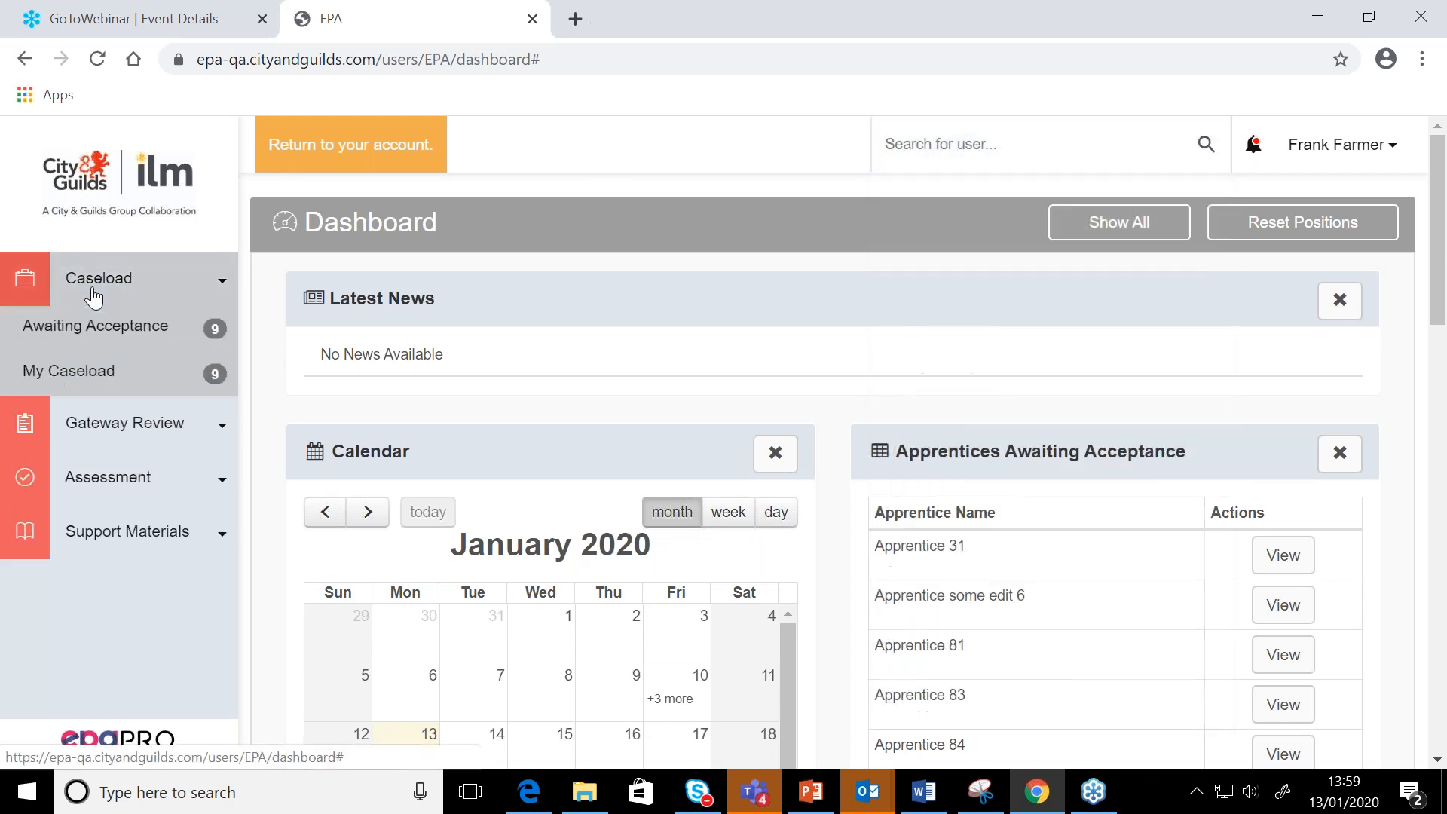
pyautogui.click(71, 376)
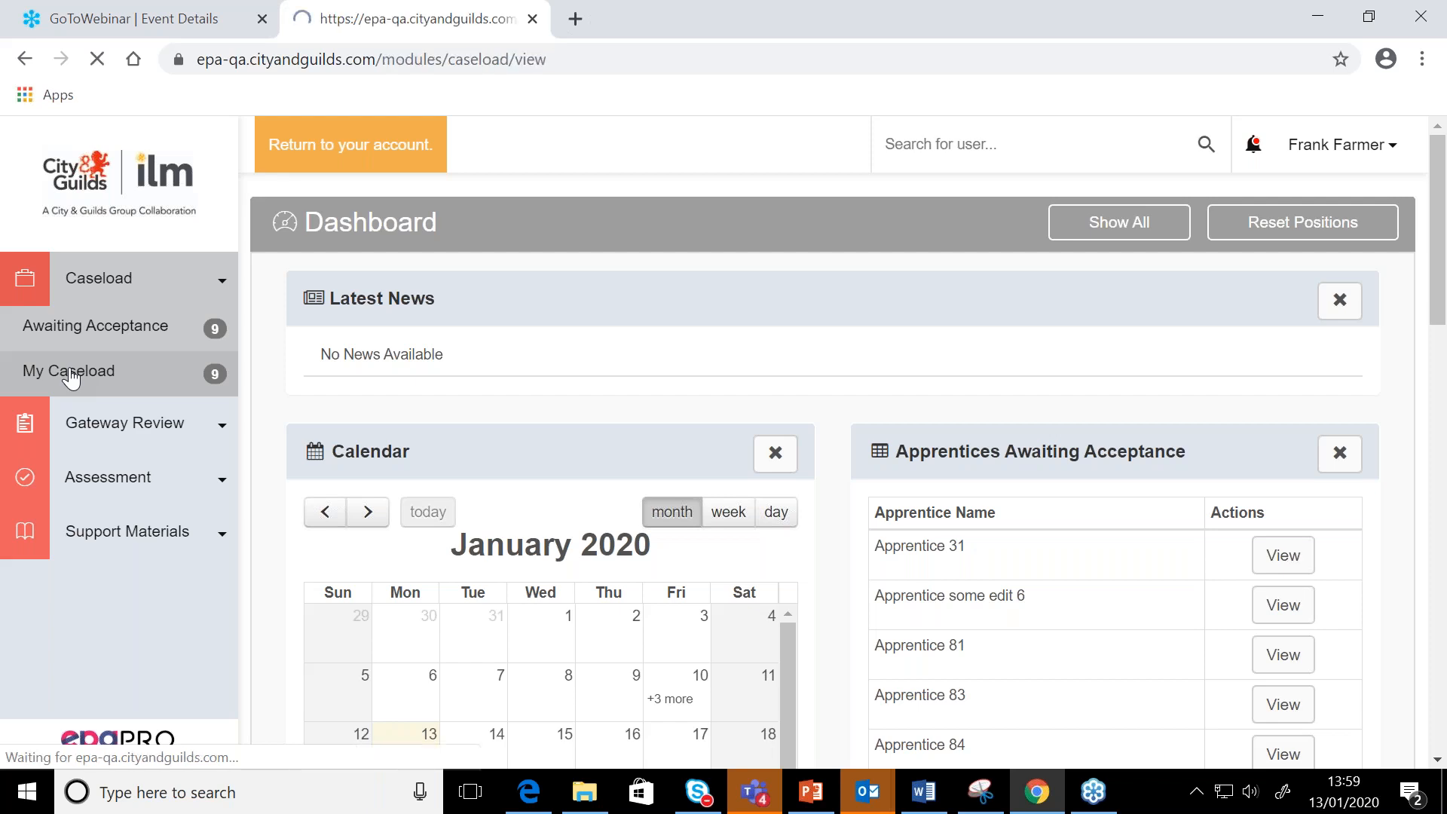
pyautogui.scroll(-2, 505, 422)
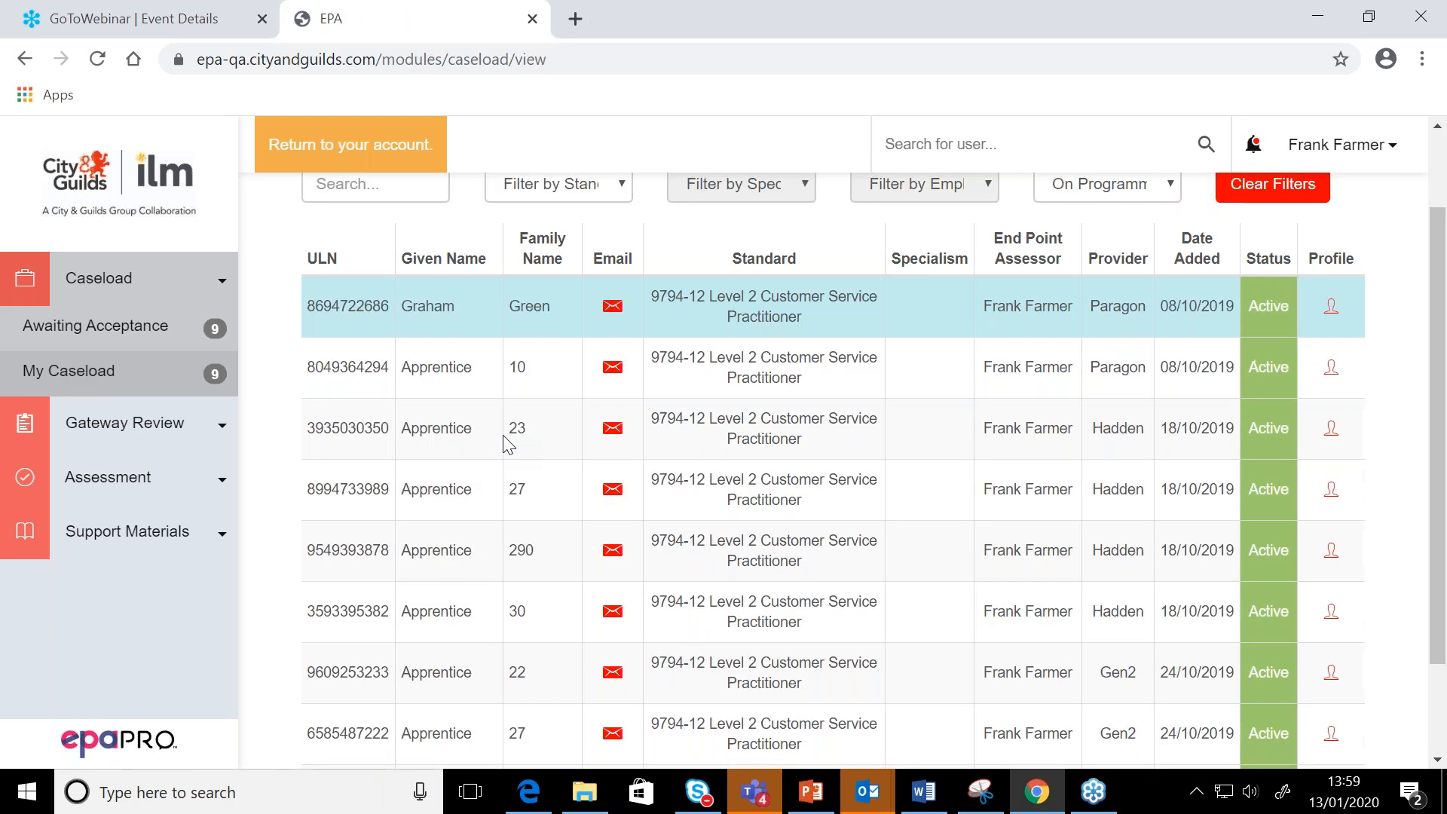
pyautogui.scroll(2, 494, 565)
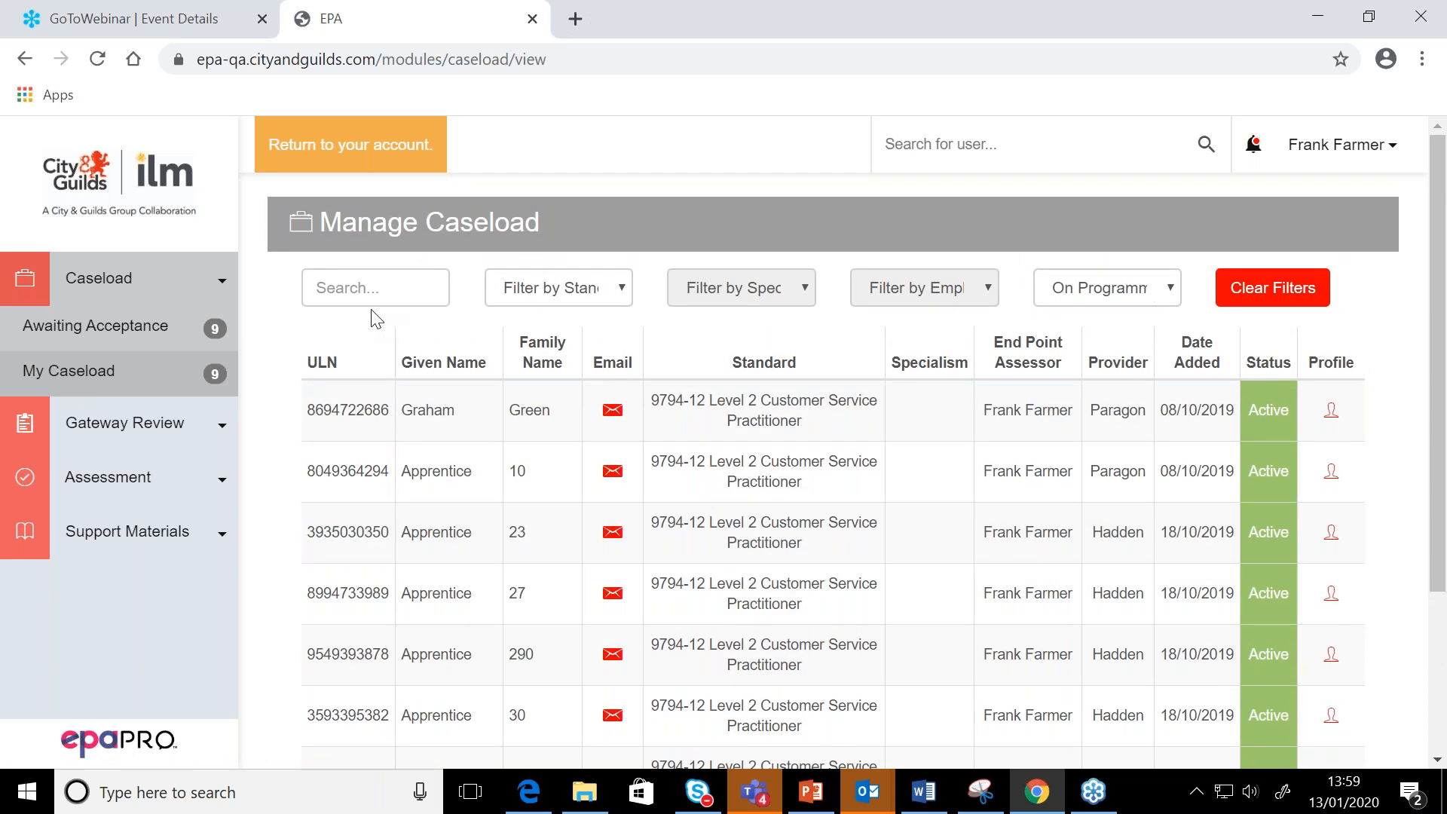
pyautogui.click(364, 281)
pyautogui.write('30')
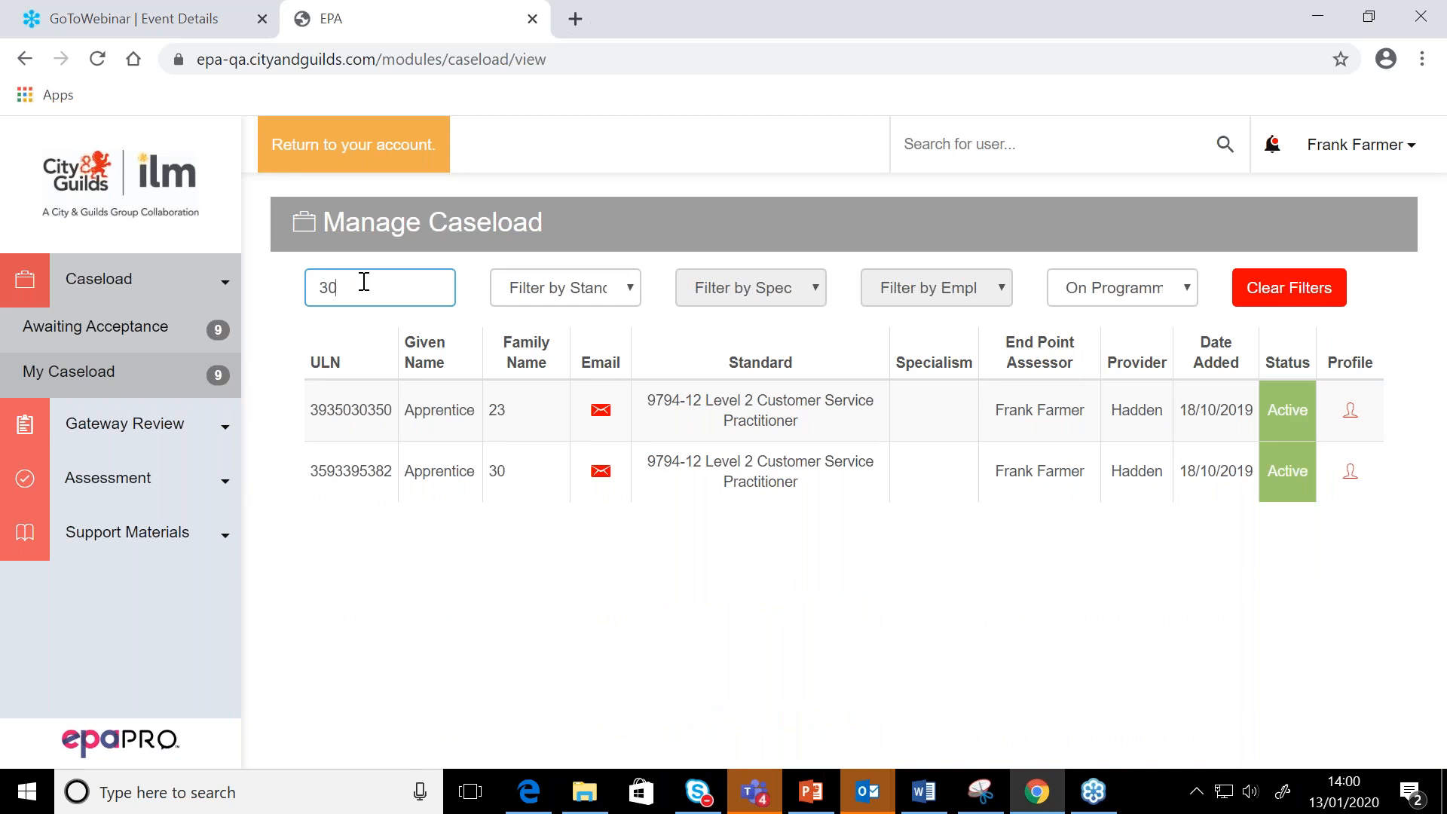
pyautogui.click(1350, 471)
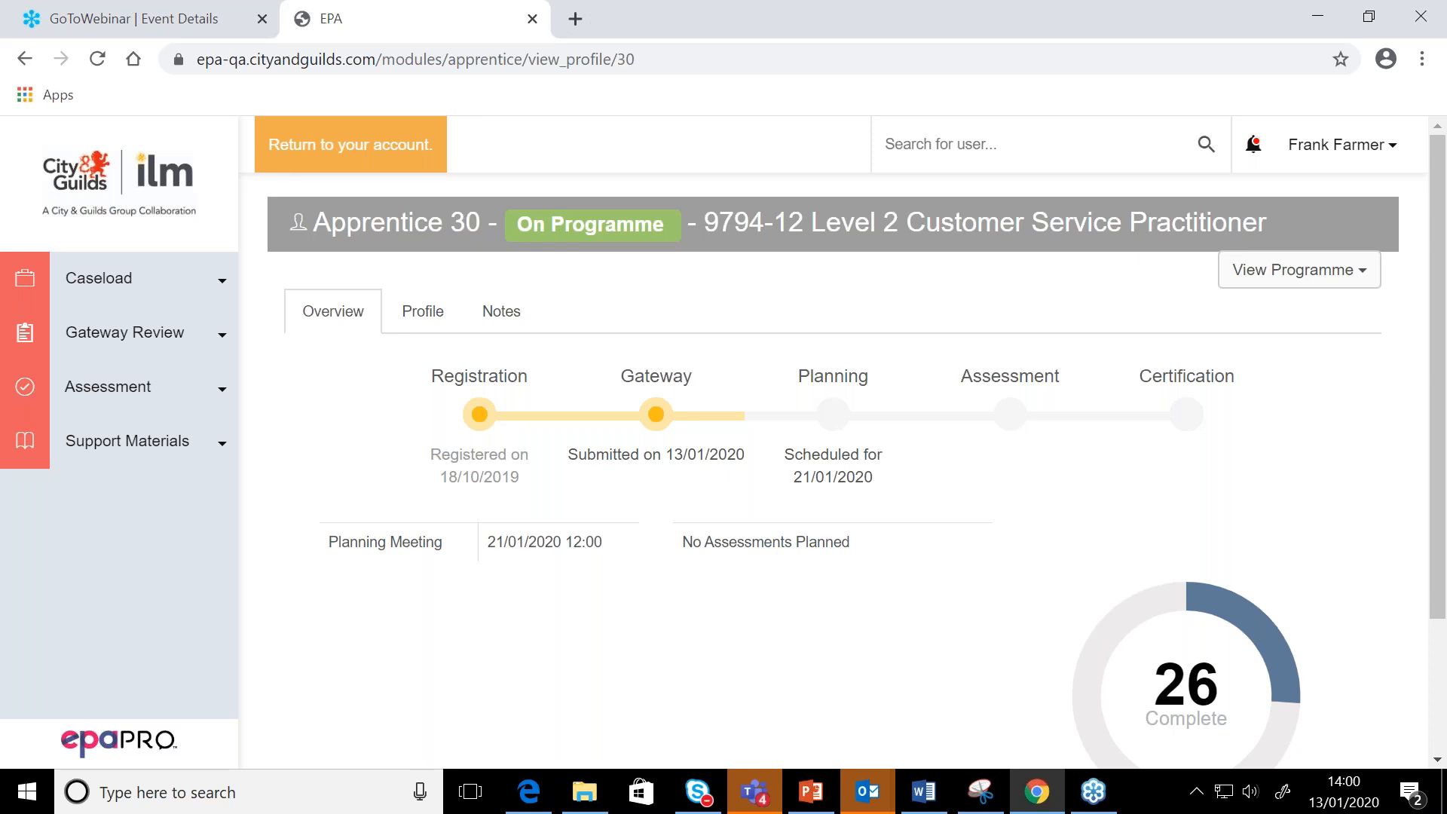
# Search the assessment planning meetings for 30 and open Apprentice 30's scheduled meeting for editing
pyautogui.click(96, 392)
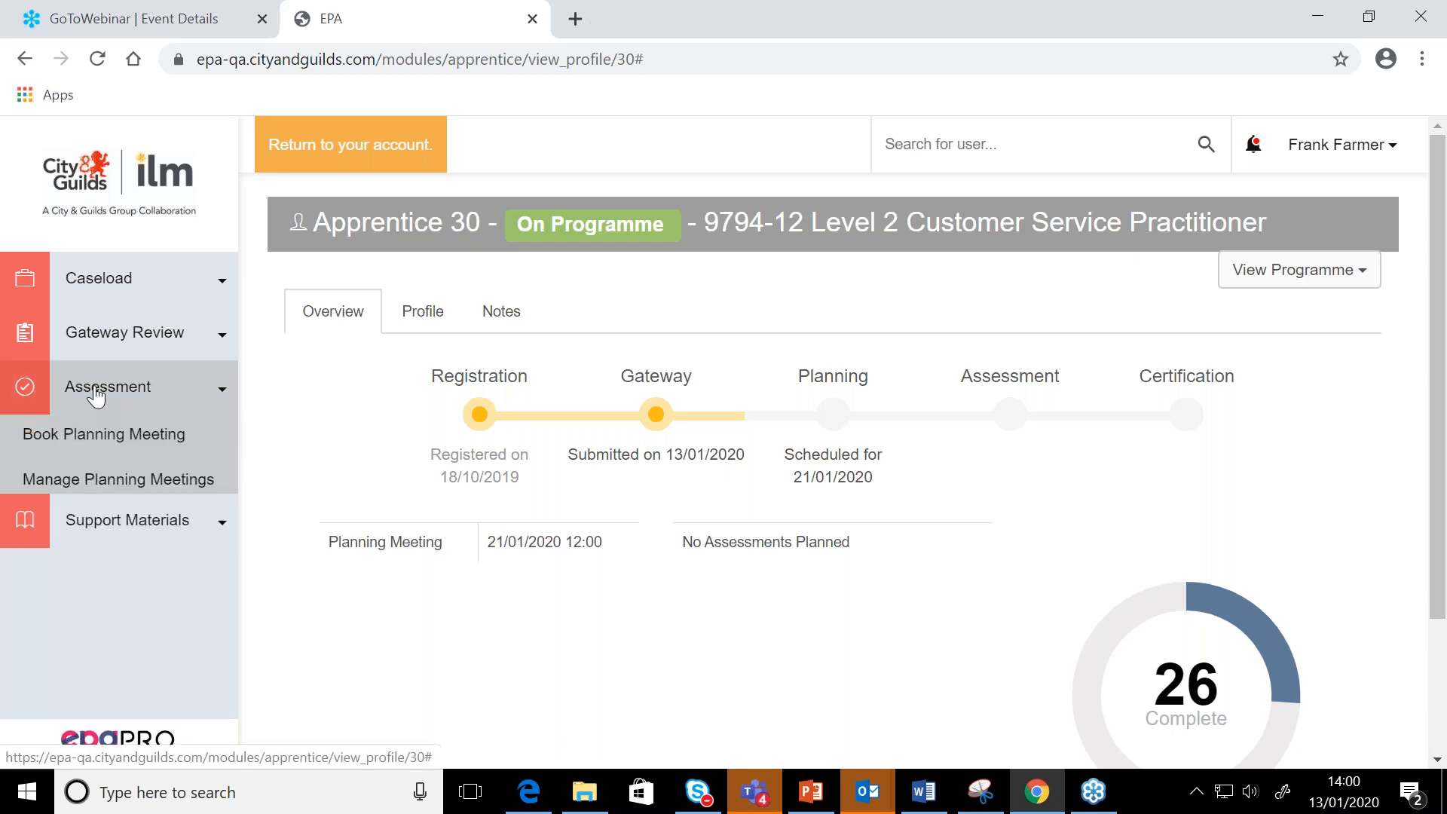
pyautogui.click(116, 487)
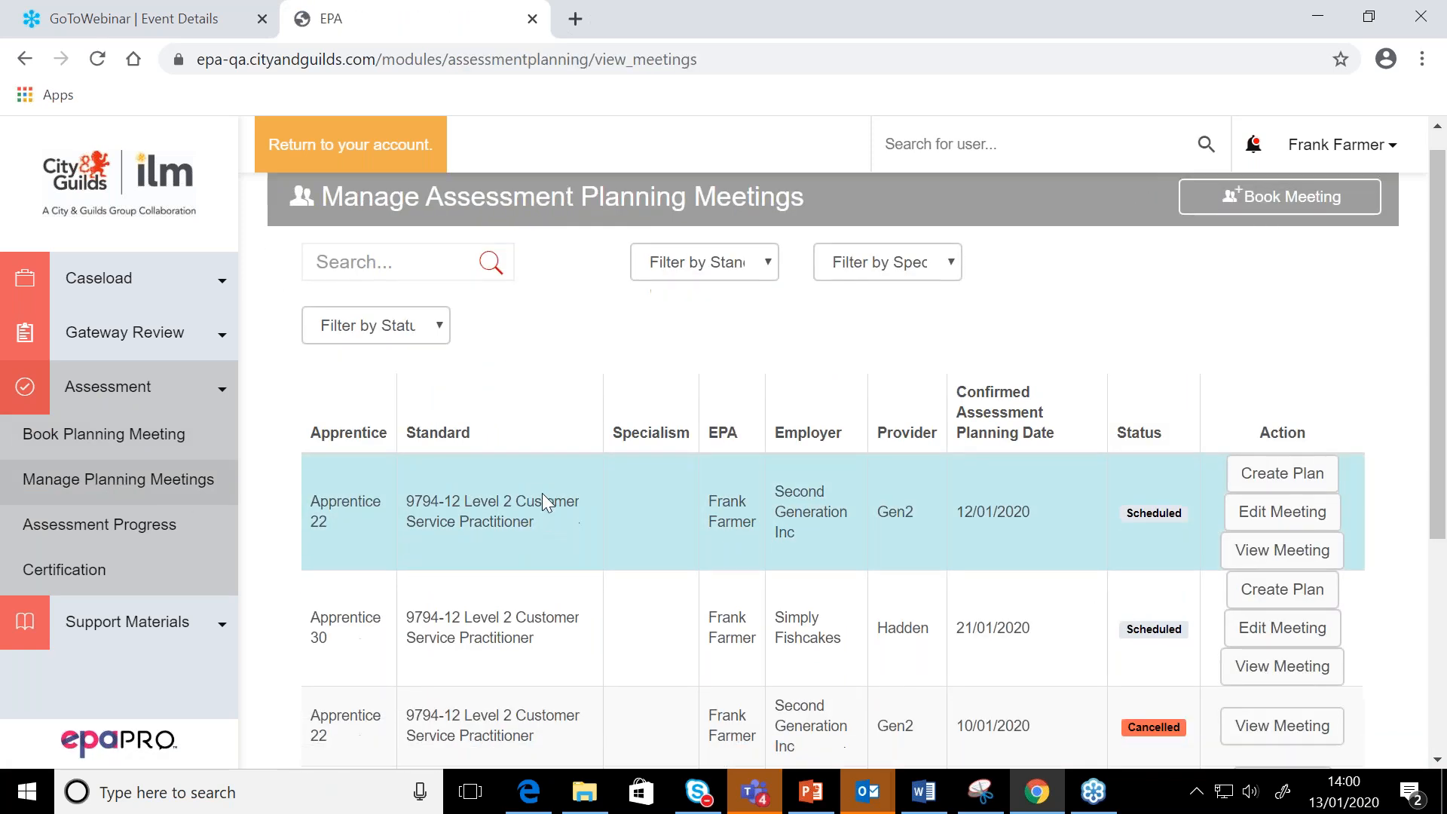
pyautogui.scroll(-5, 541, 493)
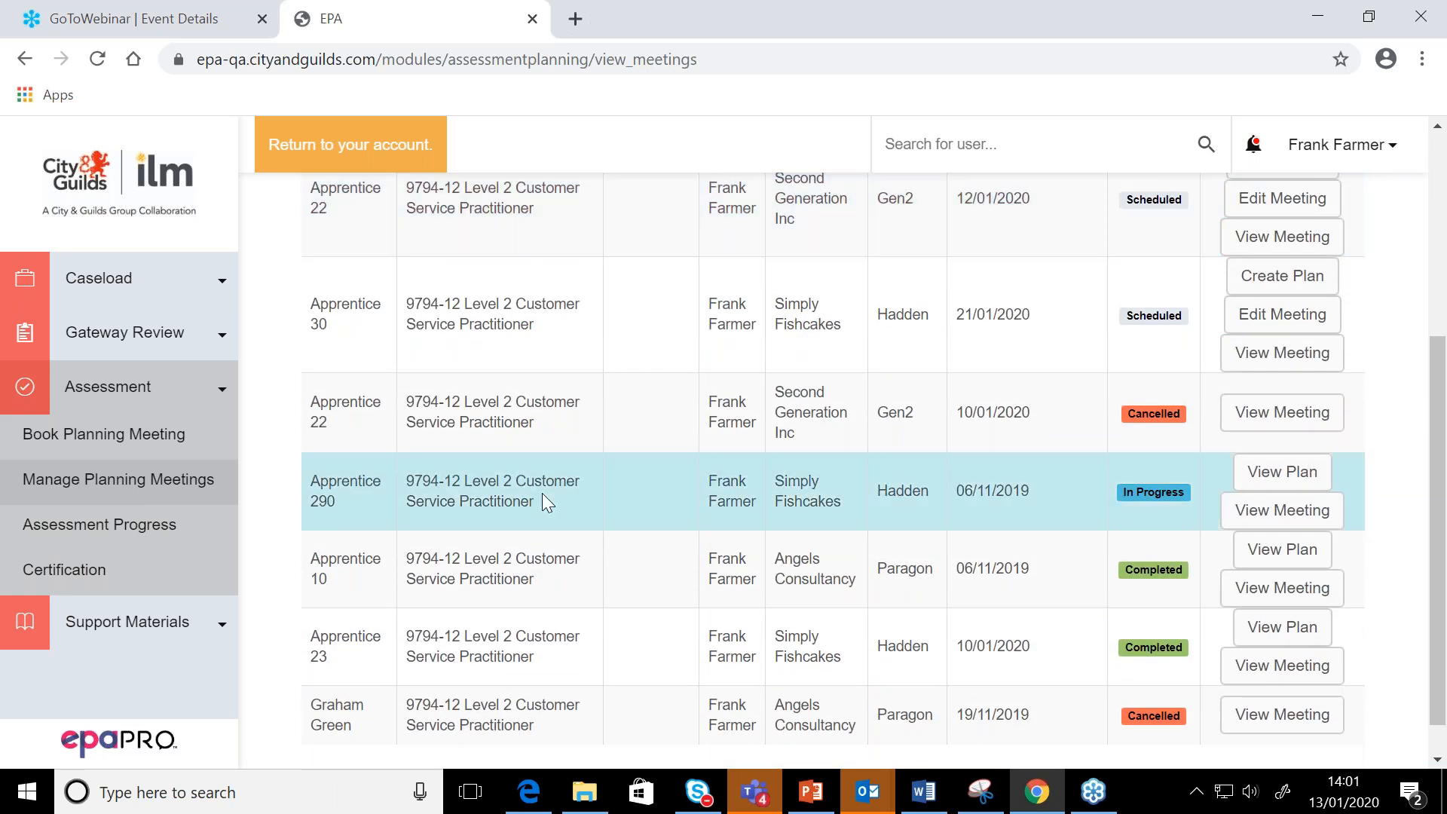
pyautogui.scroll(2, 541, 492)
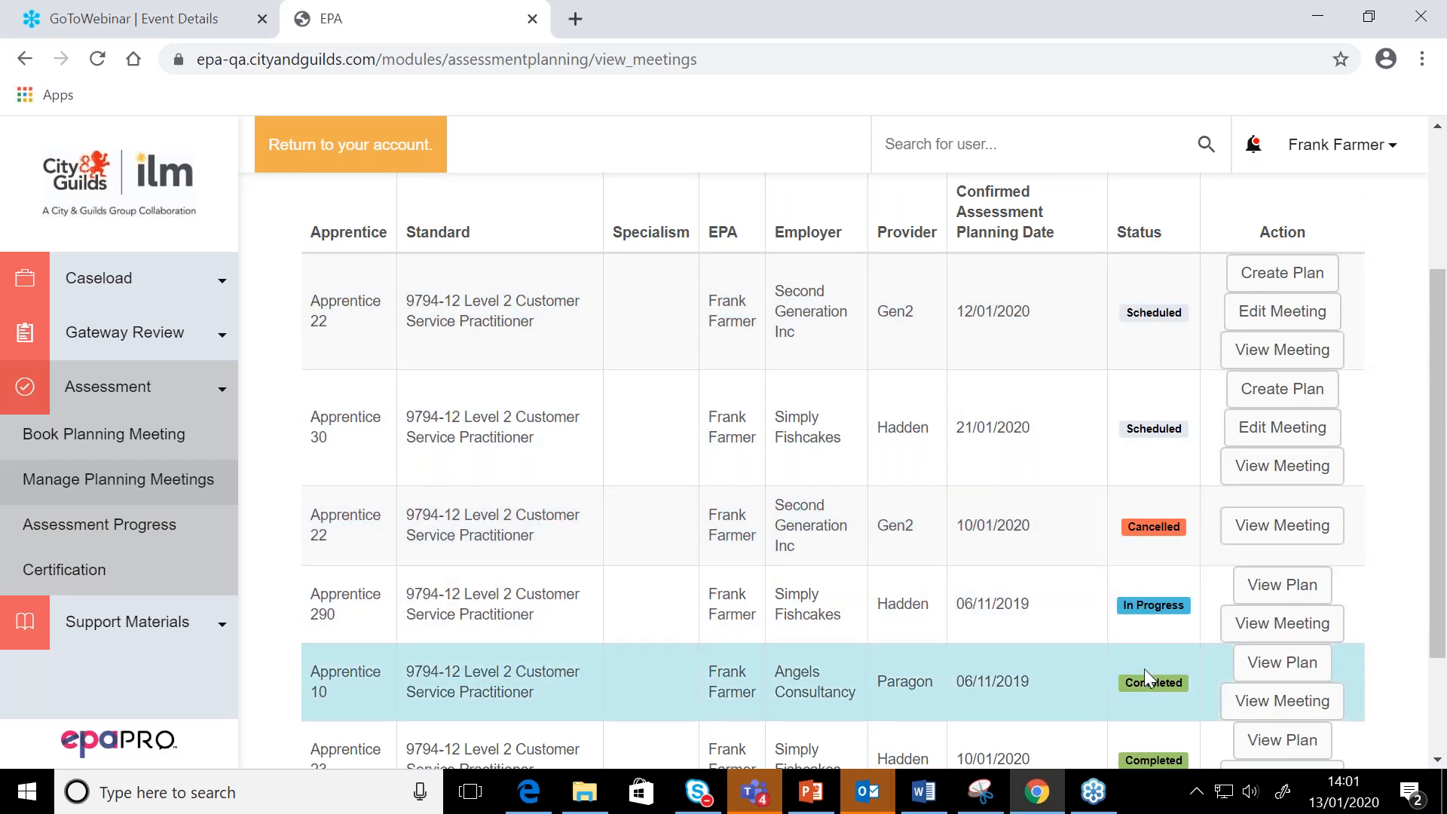
pyautogui.scroll(3, 1143, 667)
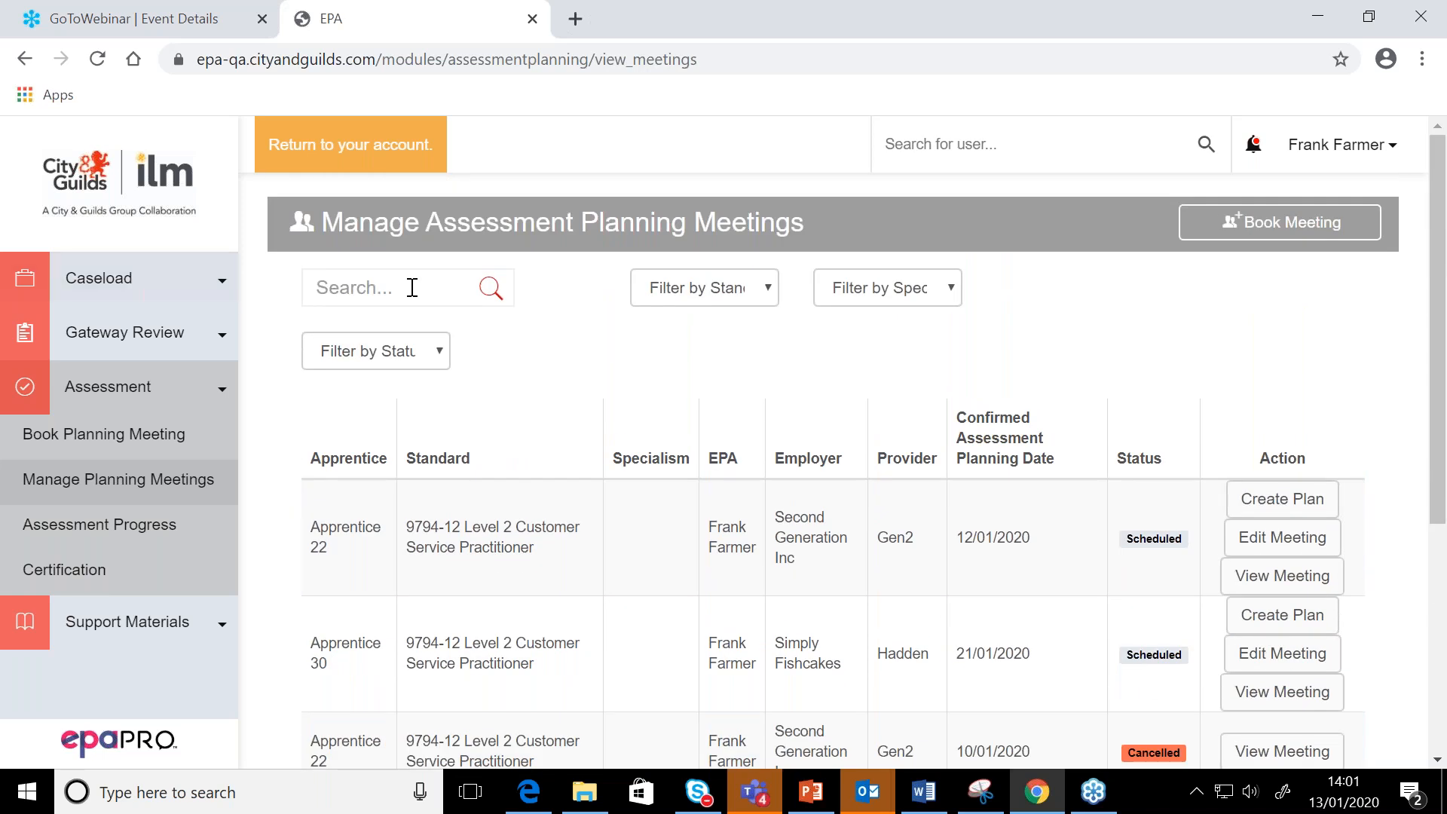
pyautogui.click(412, 288)
pyautogui.write('30')
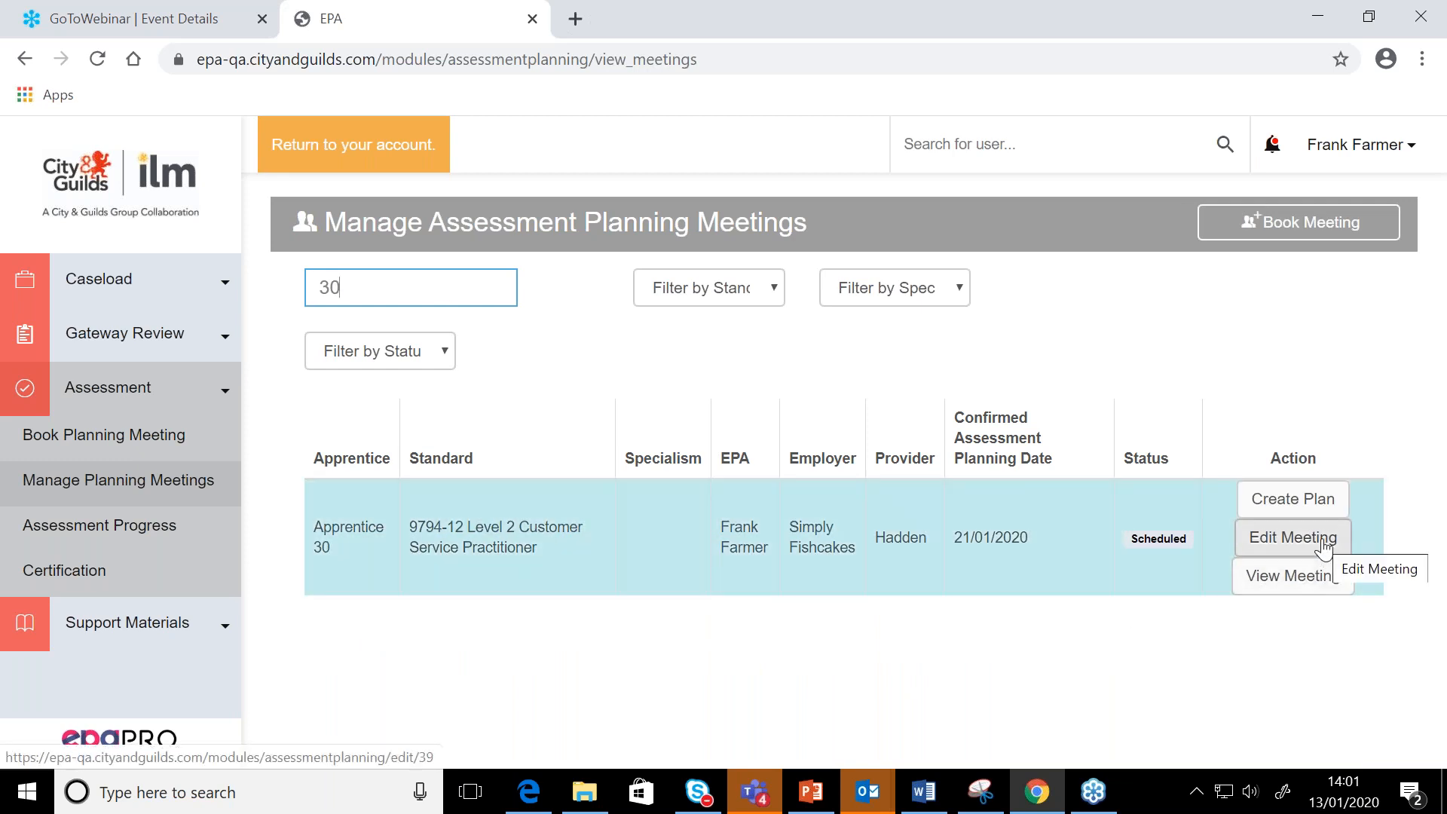
pyautogui.click(1324, 547)
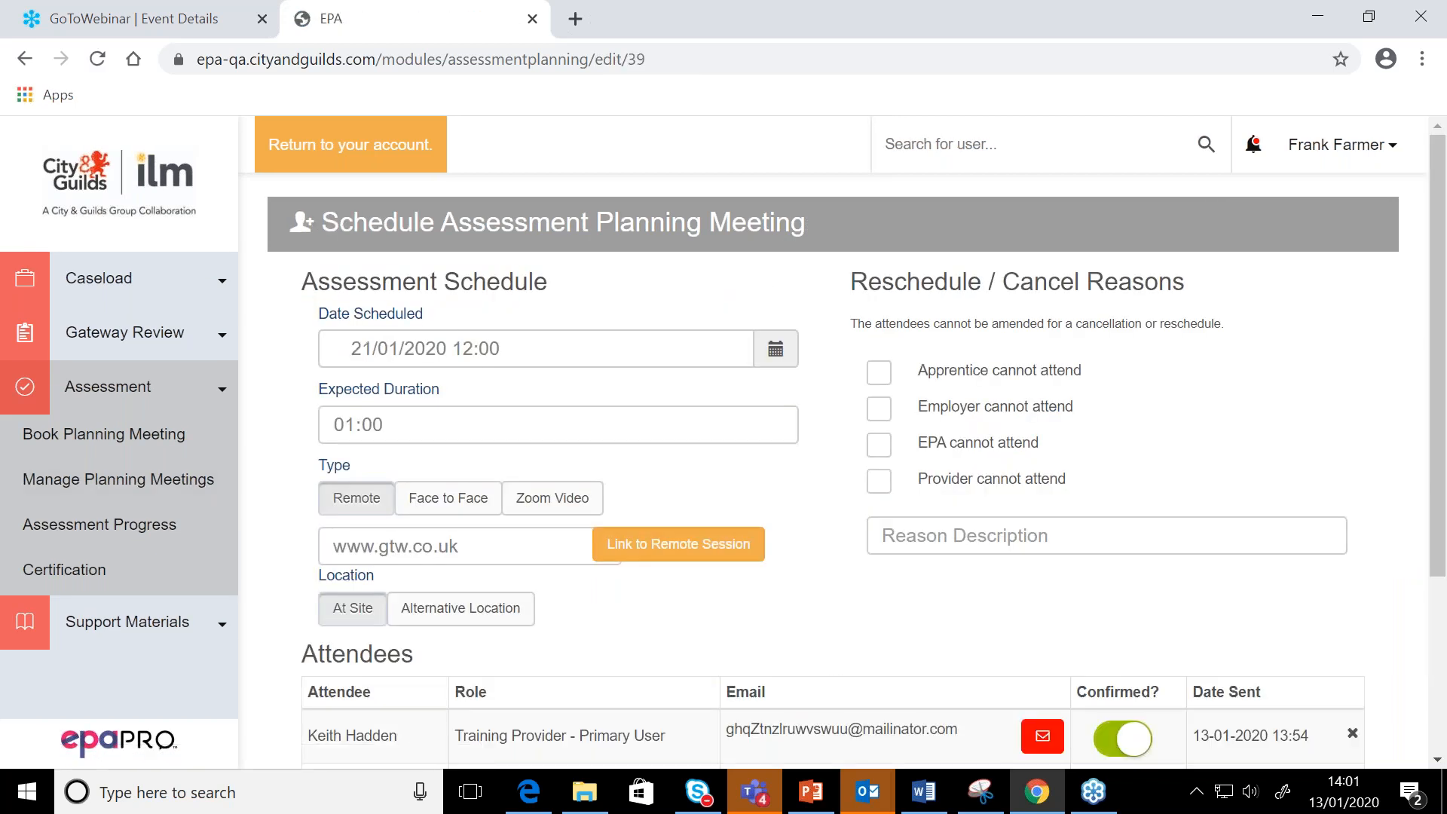
# Select "Apprentice cannot attend" as the reschedule or cancel reason and enter "illness" as the reason description
pyautogui.scroll(-1, 833, 452)
pyautogui.scroll(1, 833, 452)
pyautogui.click(881, 376)
pyautogui.click(941, 529)
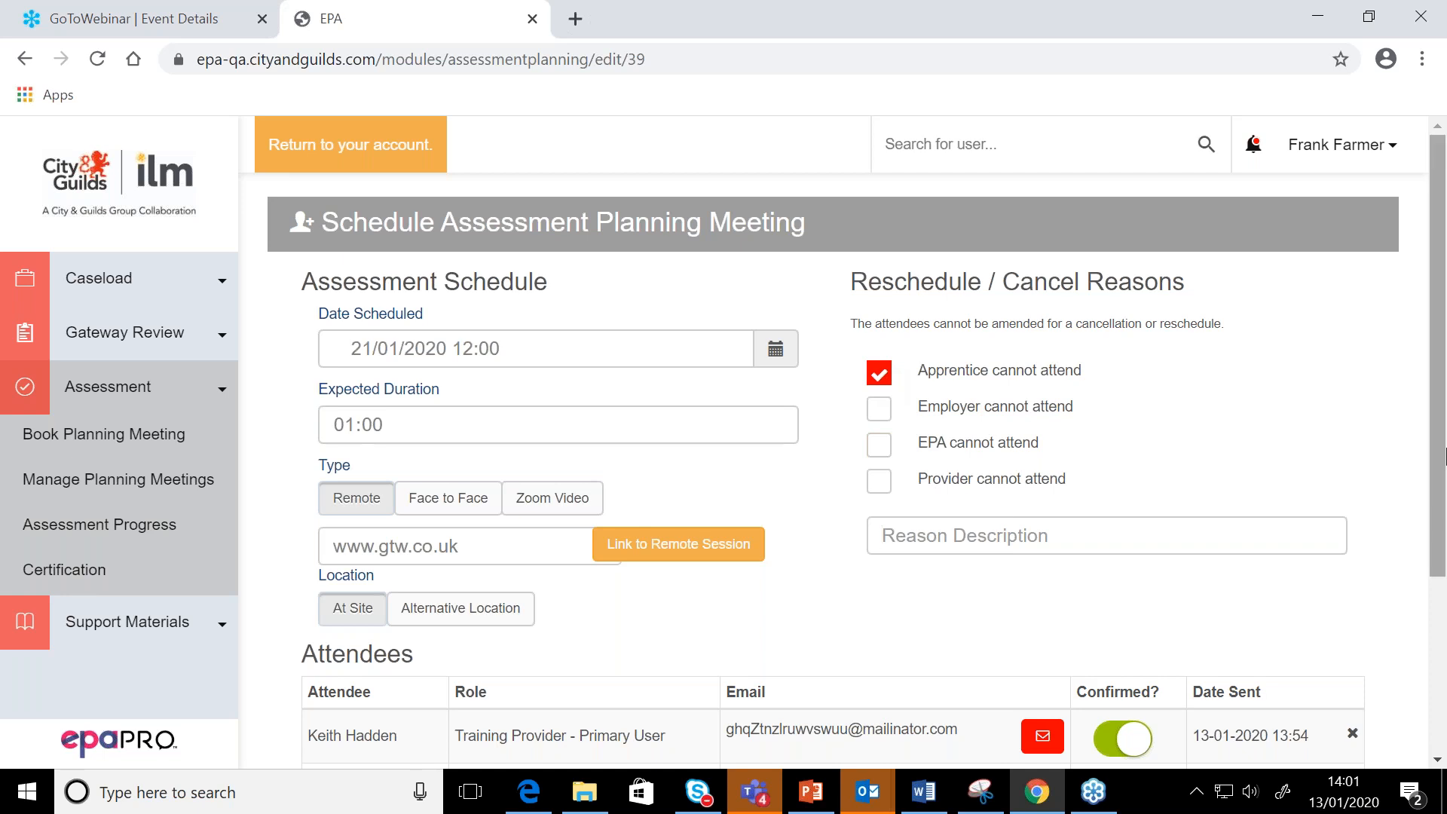
pyautogui.write('illness')
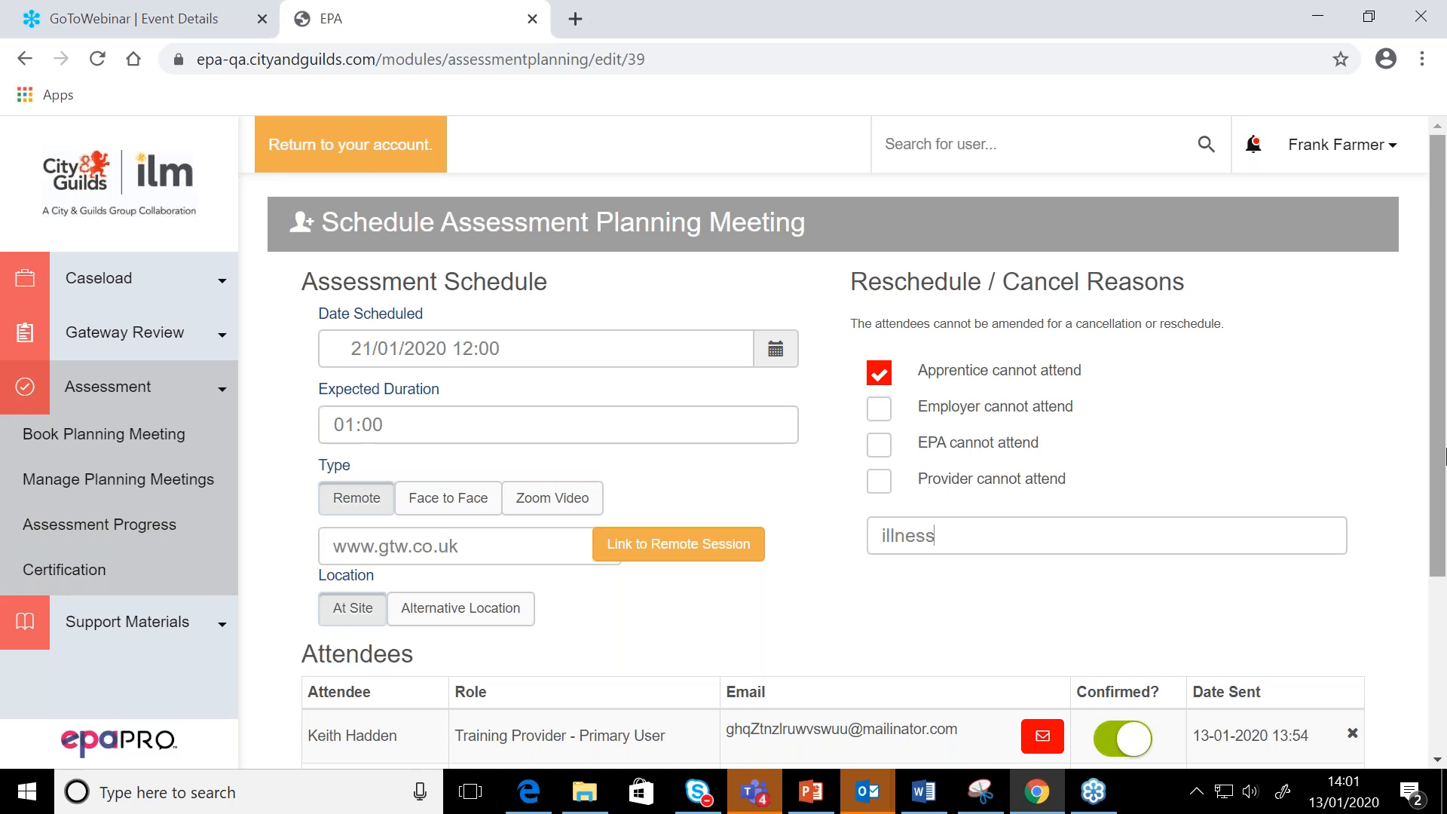
pyautogui.scroll(-2, 1444, 454)
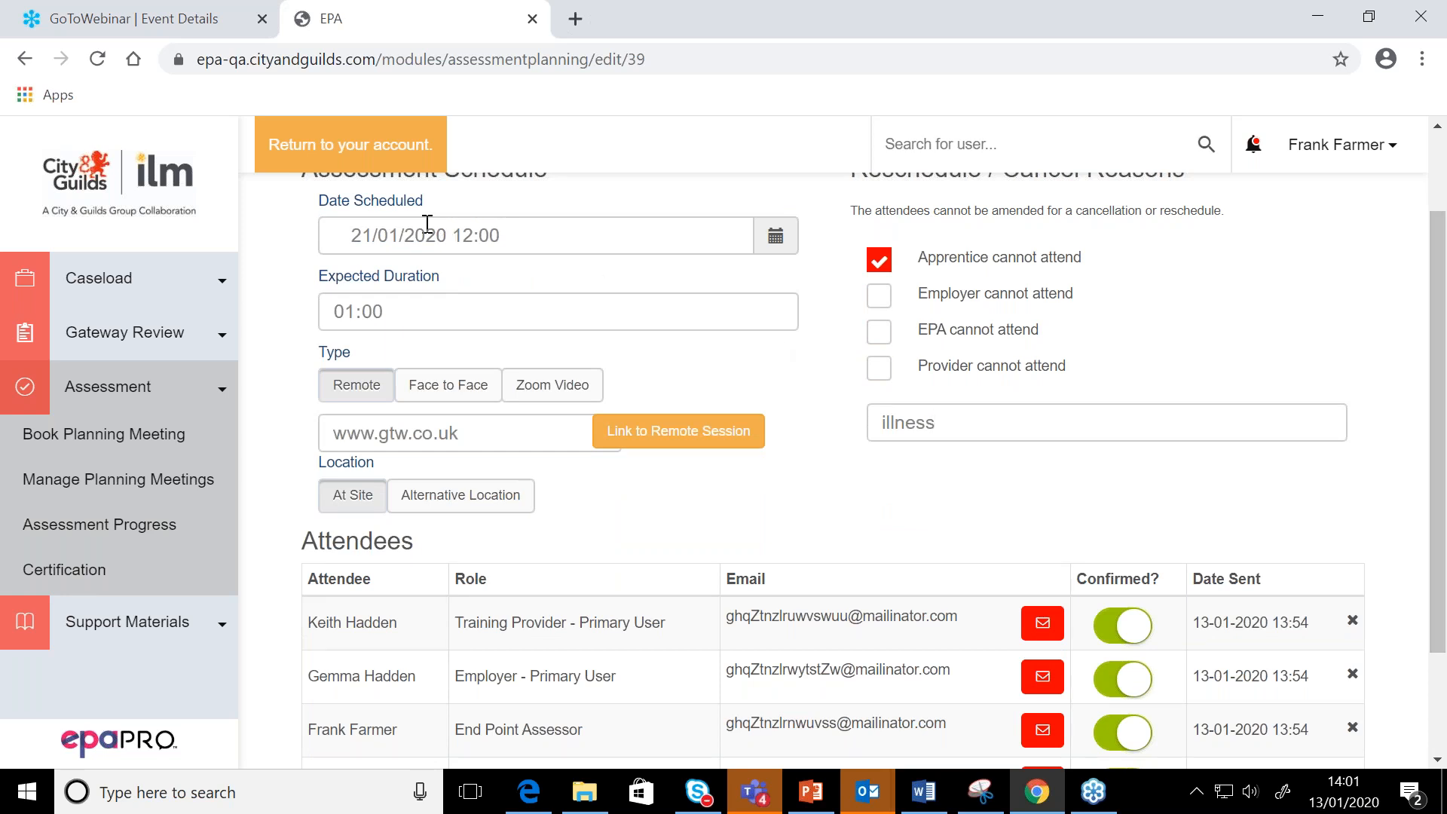
pyautogui.scroll(1, 427, 223)
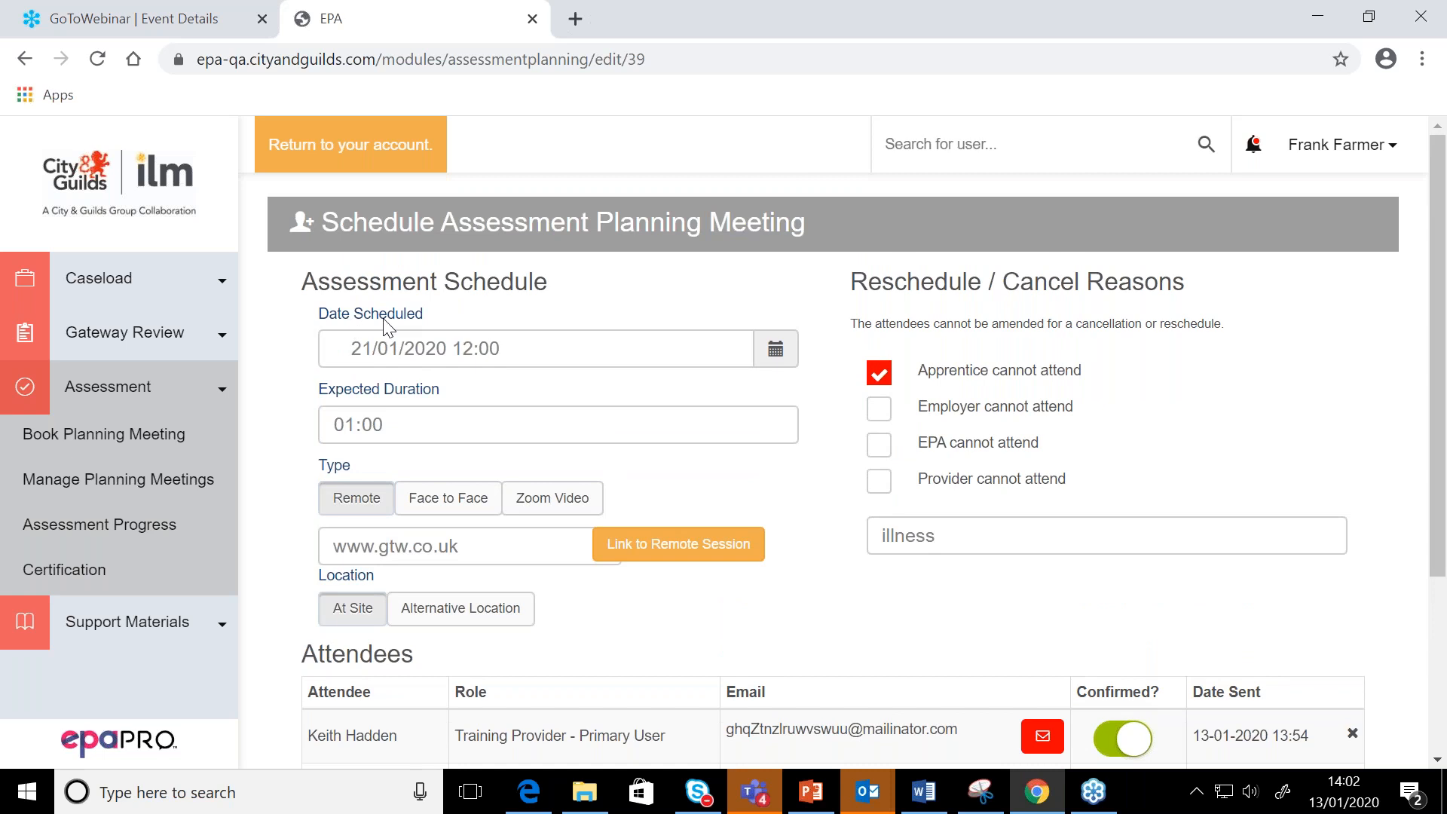
# Set the planning meeting's scheduled date and time to 28/01/2020 13:00
pyautogui.click(402, 348)
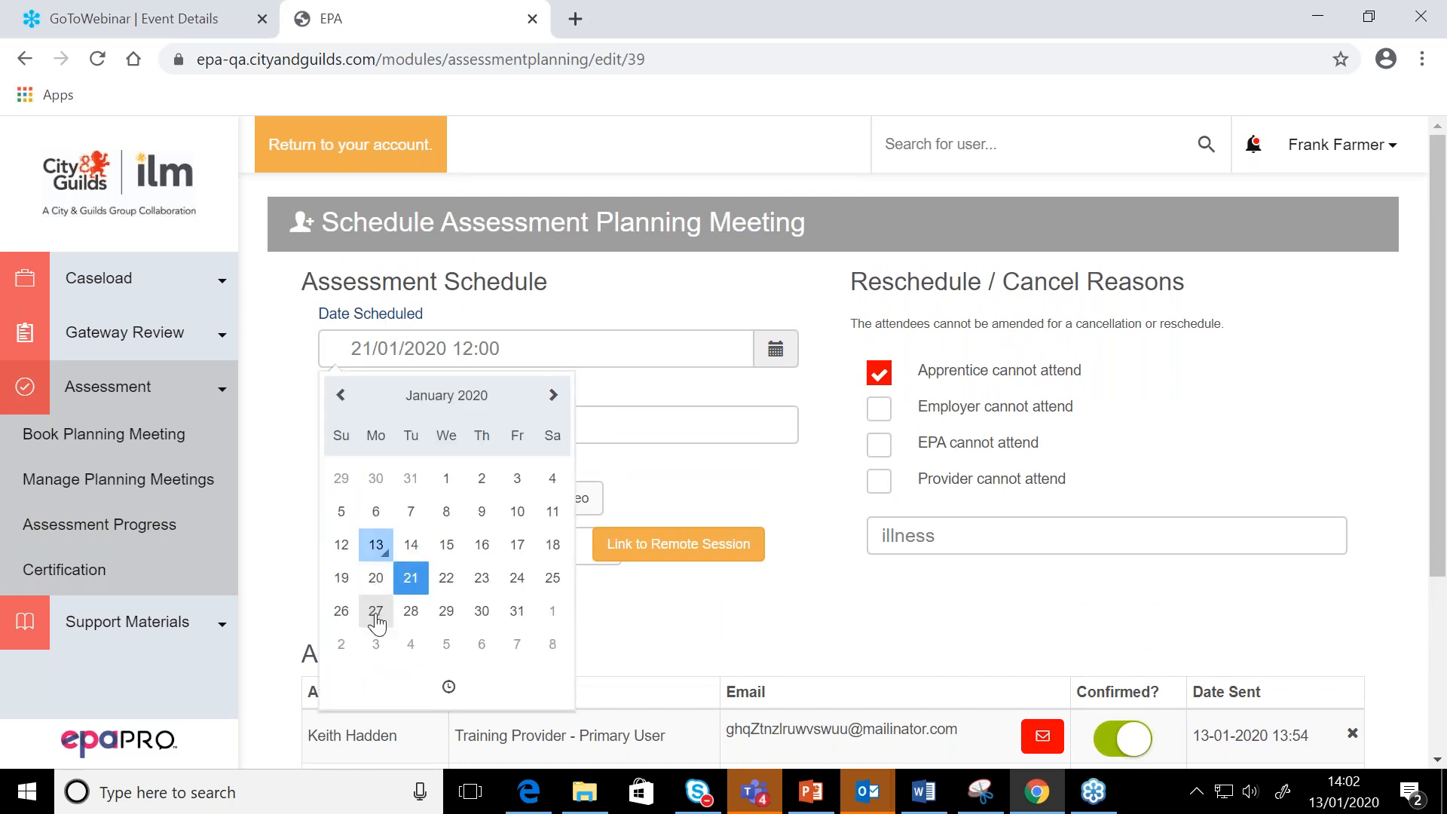
pyautogui.click(411, 611)
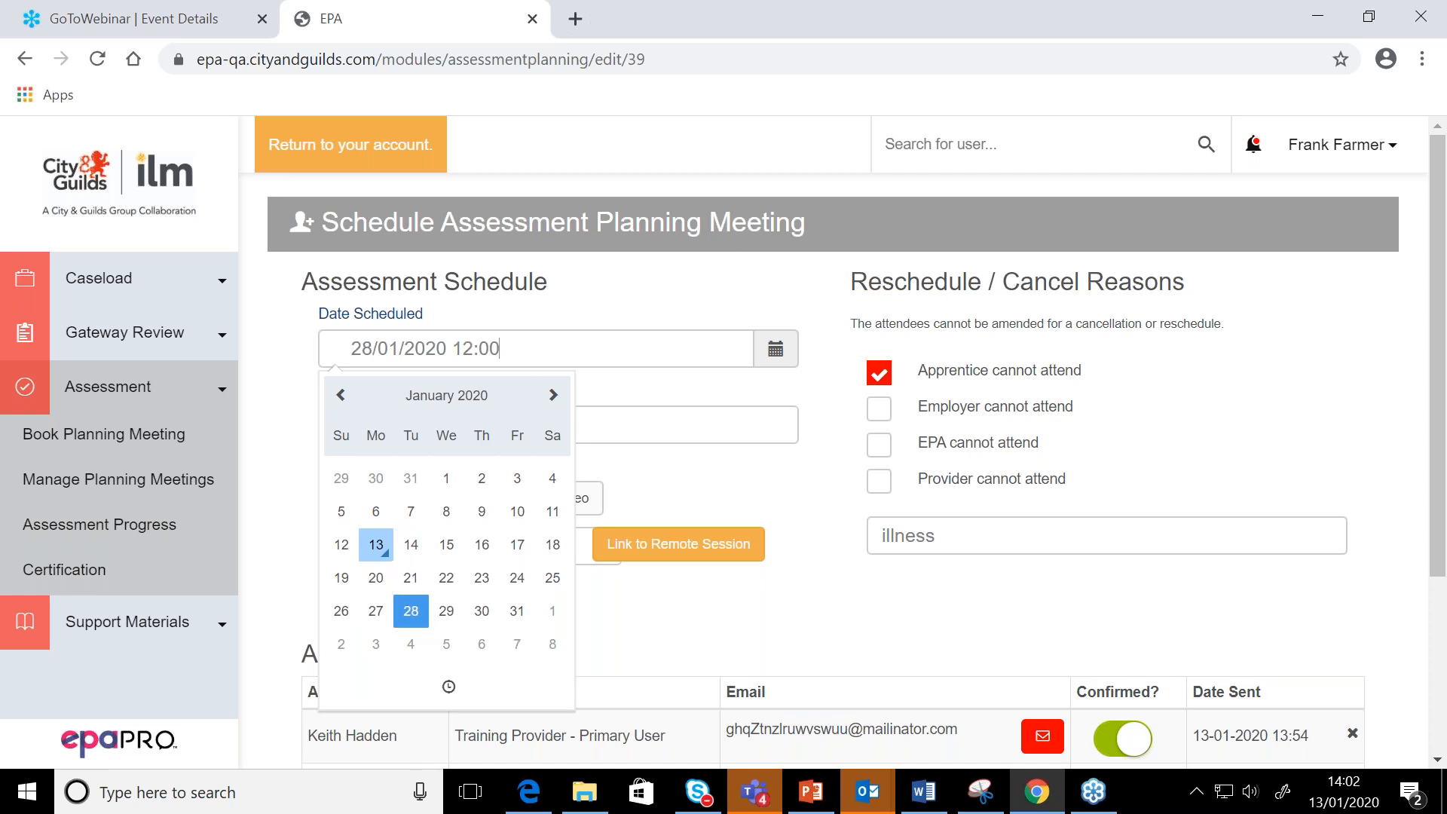
pyautogui.click(448, 686)
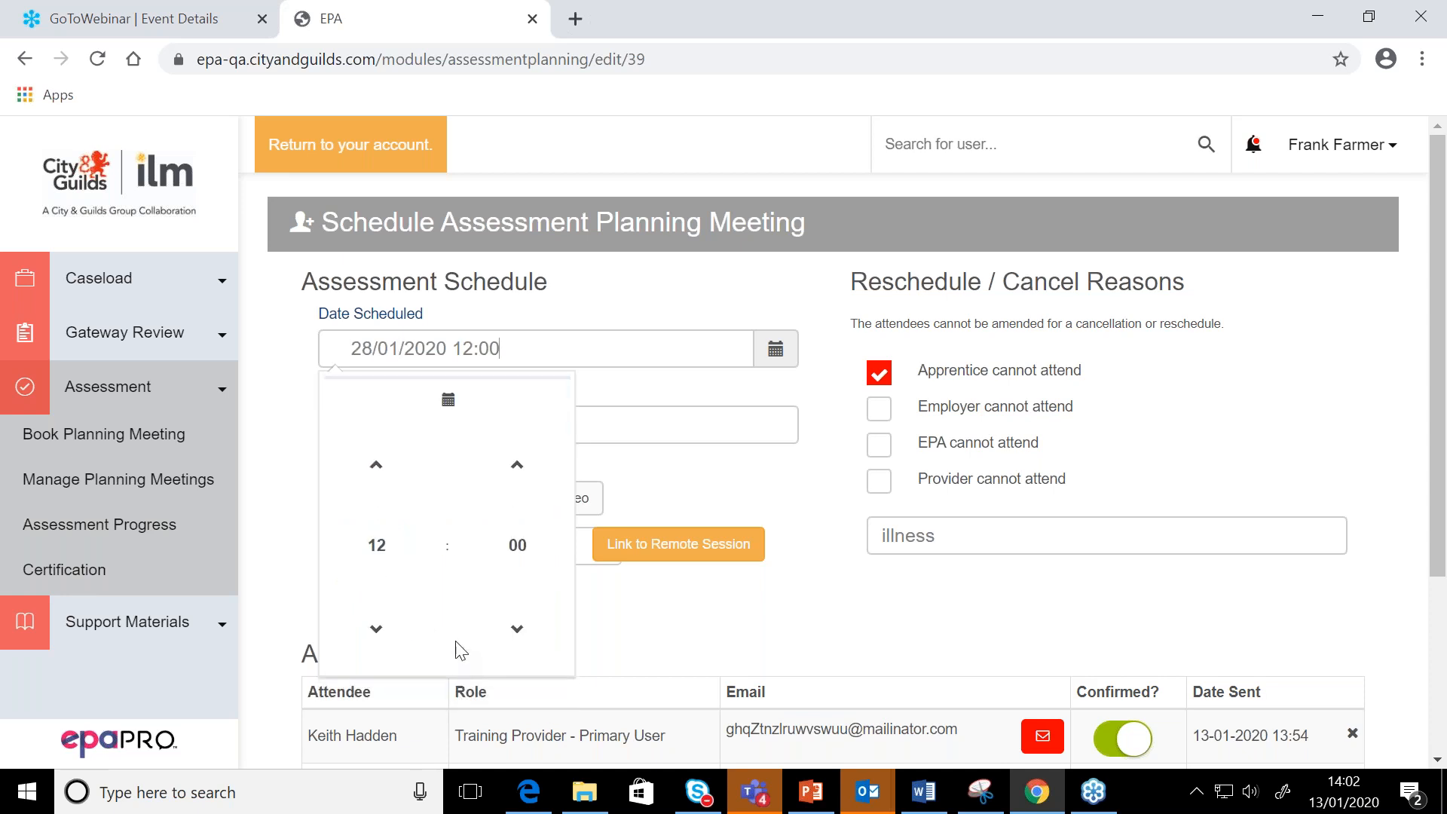
pyautogui.click(376, 461)
pyautogui.click(686, 635)
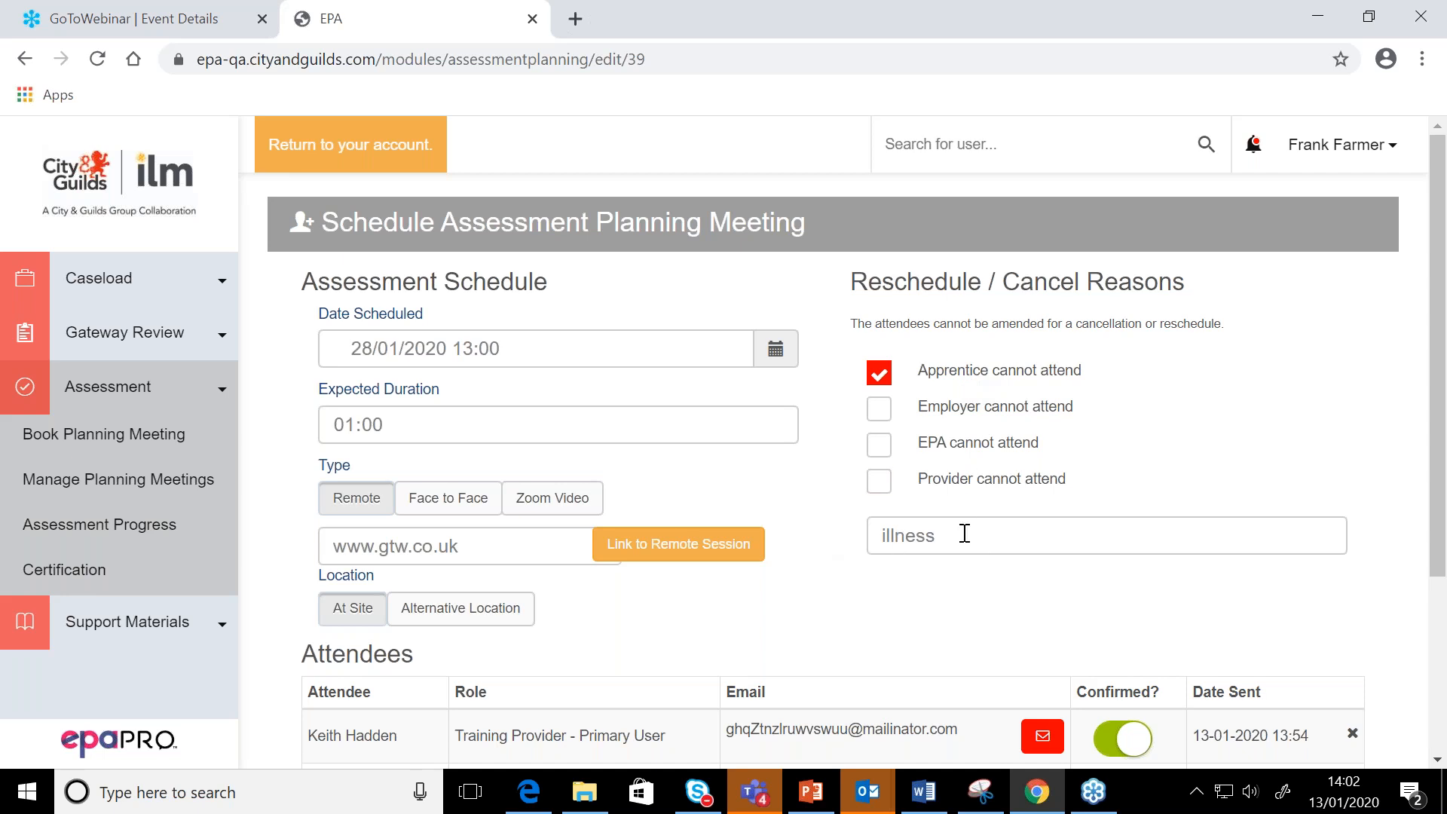
# Reschedule Apprentice 30's planning meeting with the new details and confirm the rescheduling
pyautogui.scroll(-1, 963, 533)
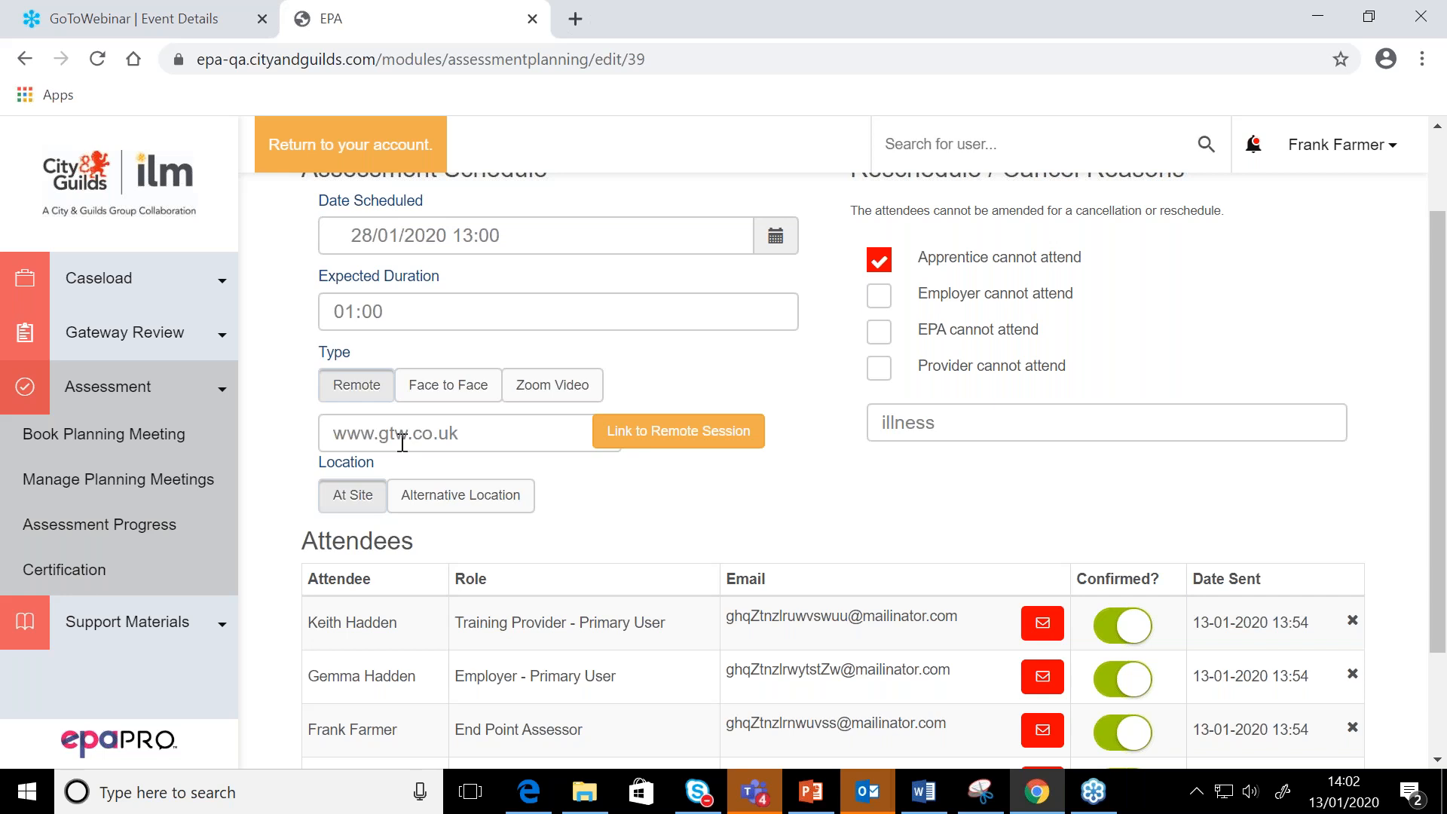
pyautogui.scroll(2, 401, 443)
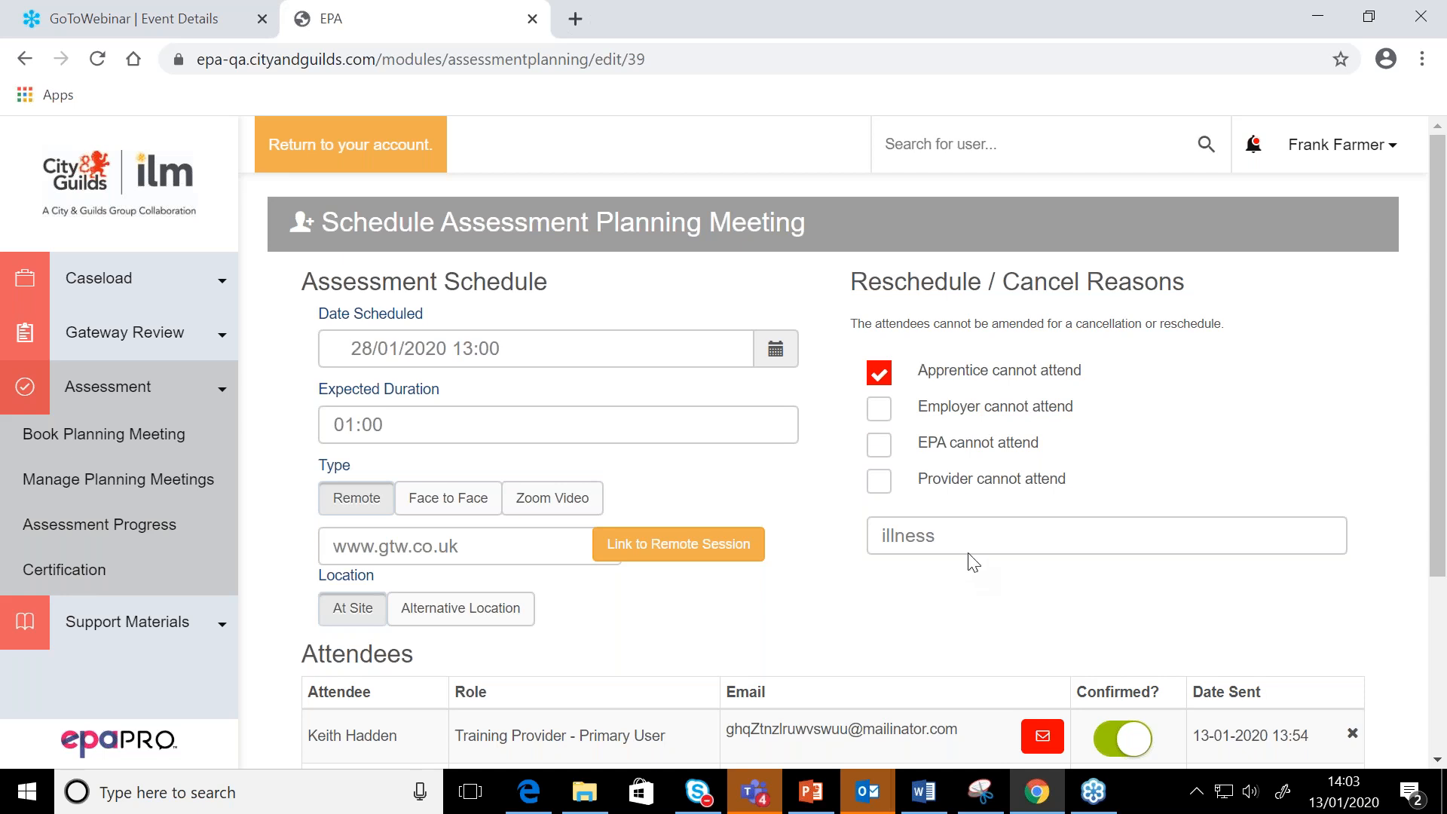
pyautogui.scroll(-3, 890, 531)
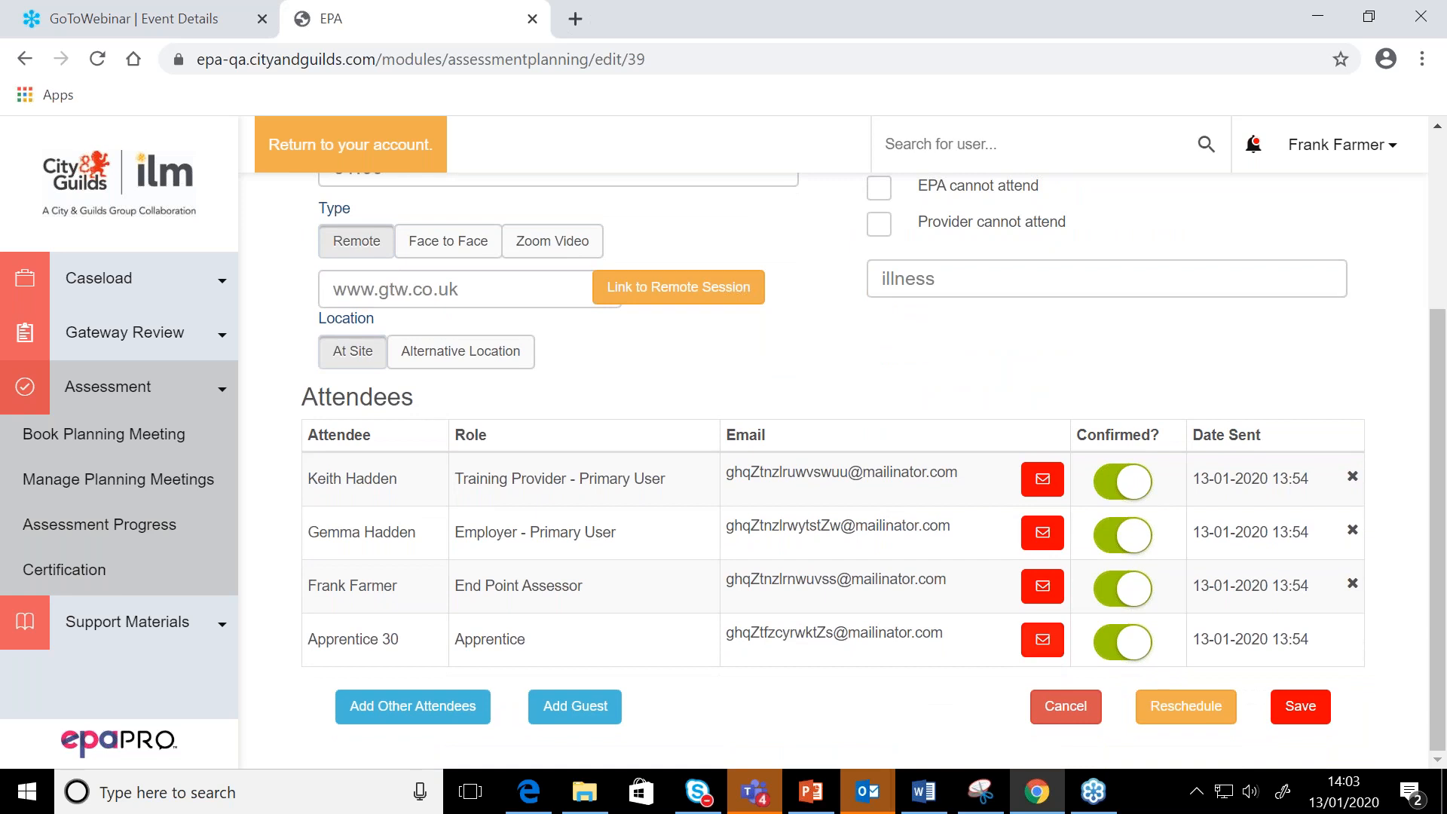
pyautogui.click(1225, 715)
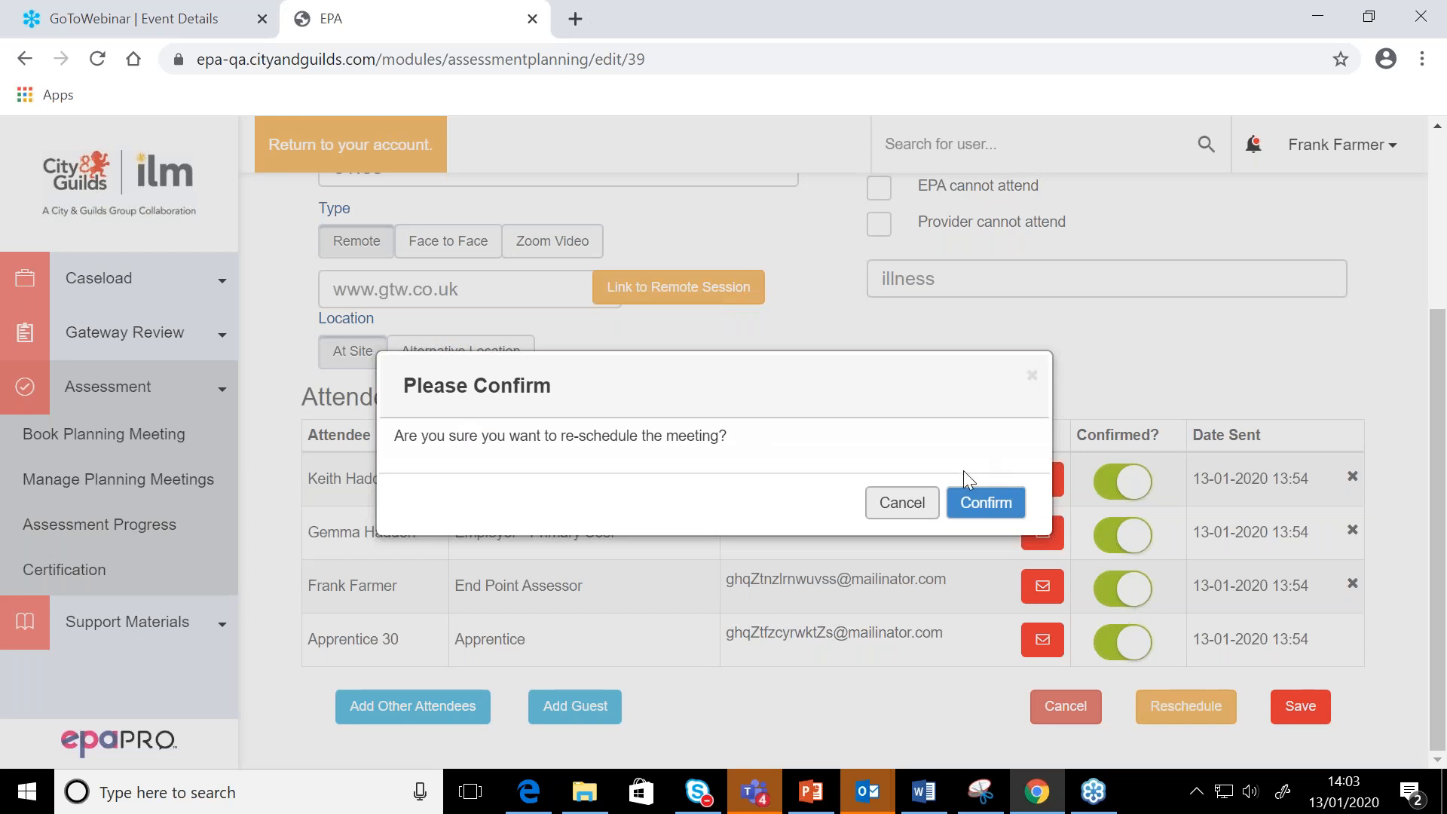
pyautogui.click(983, 504)
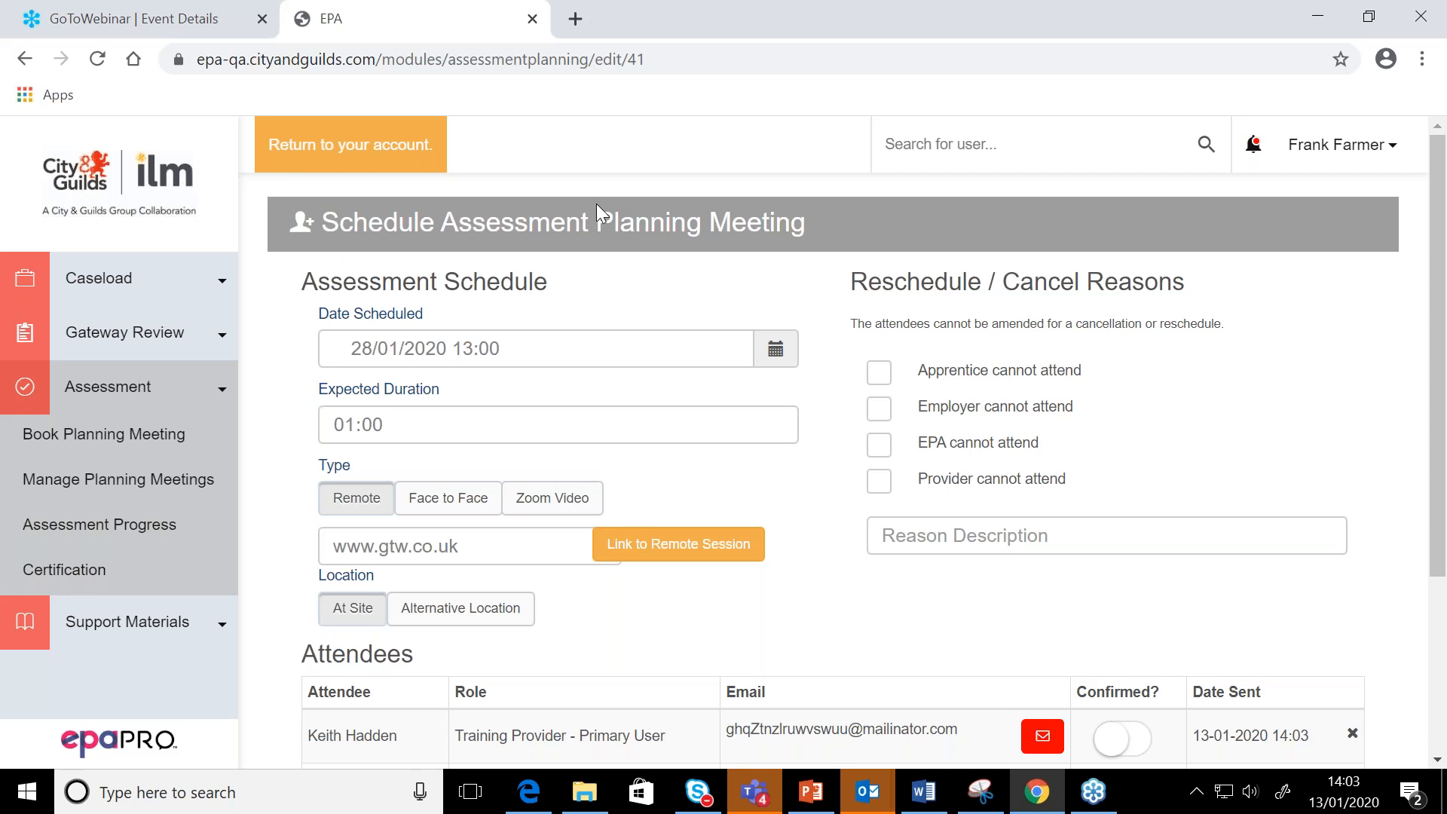
# Review the rescheduled meeting's schedule, the reschedule and cancel reasons, and the attendees' confirmation status and sent dates
pyautogui.click(1425, 365)
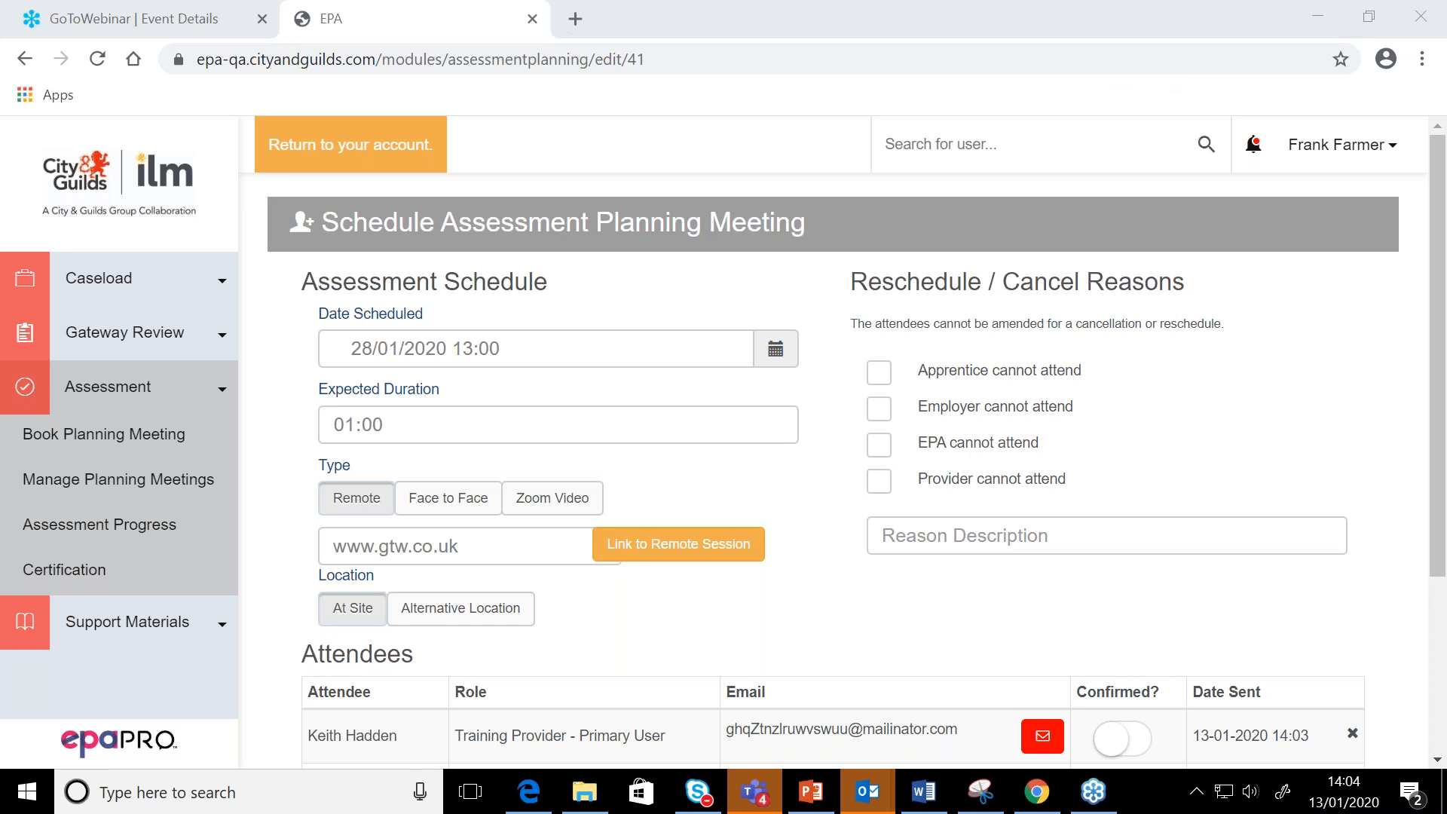
pyautogui.scroll(-1, 833, 471)
pyautogui.scroll(1, 832, 470)
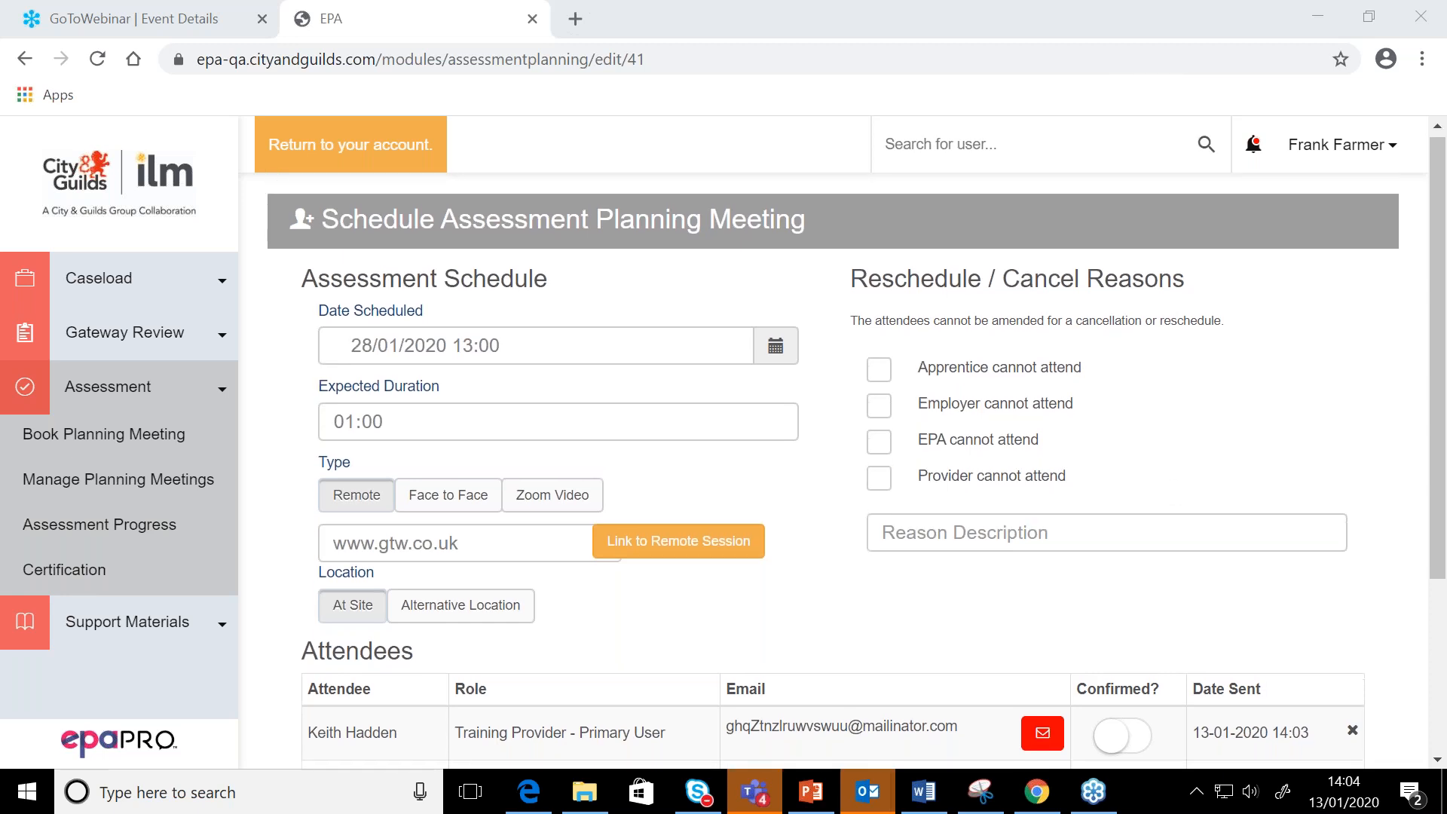
pyautogui.scroll(-1, 833, 470)
pyautogui.scroll(1, 833, 470)
pyautogui.scroll(-1, 833, 471)
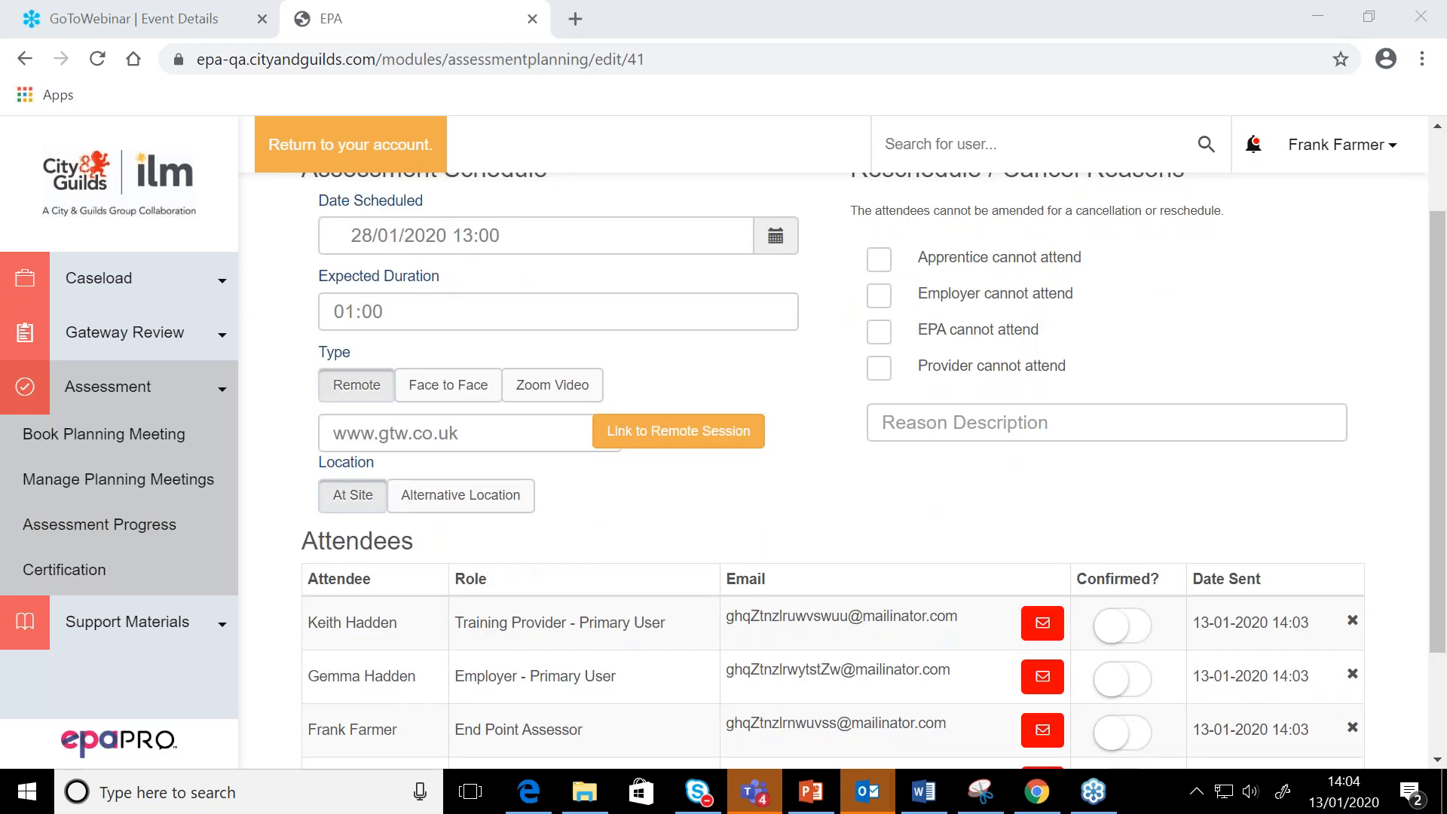
pyautogui.scroll(-2, 833, 470)
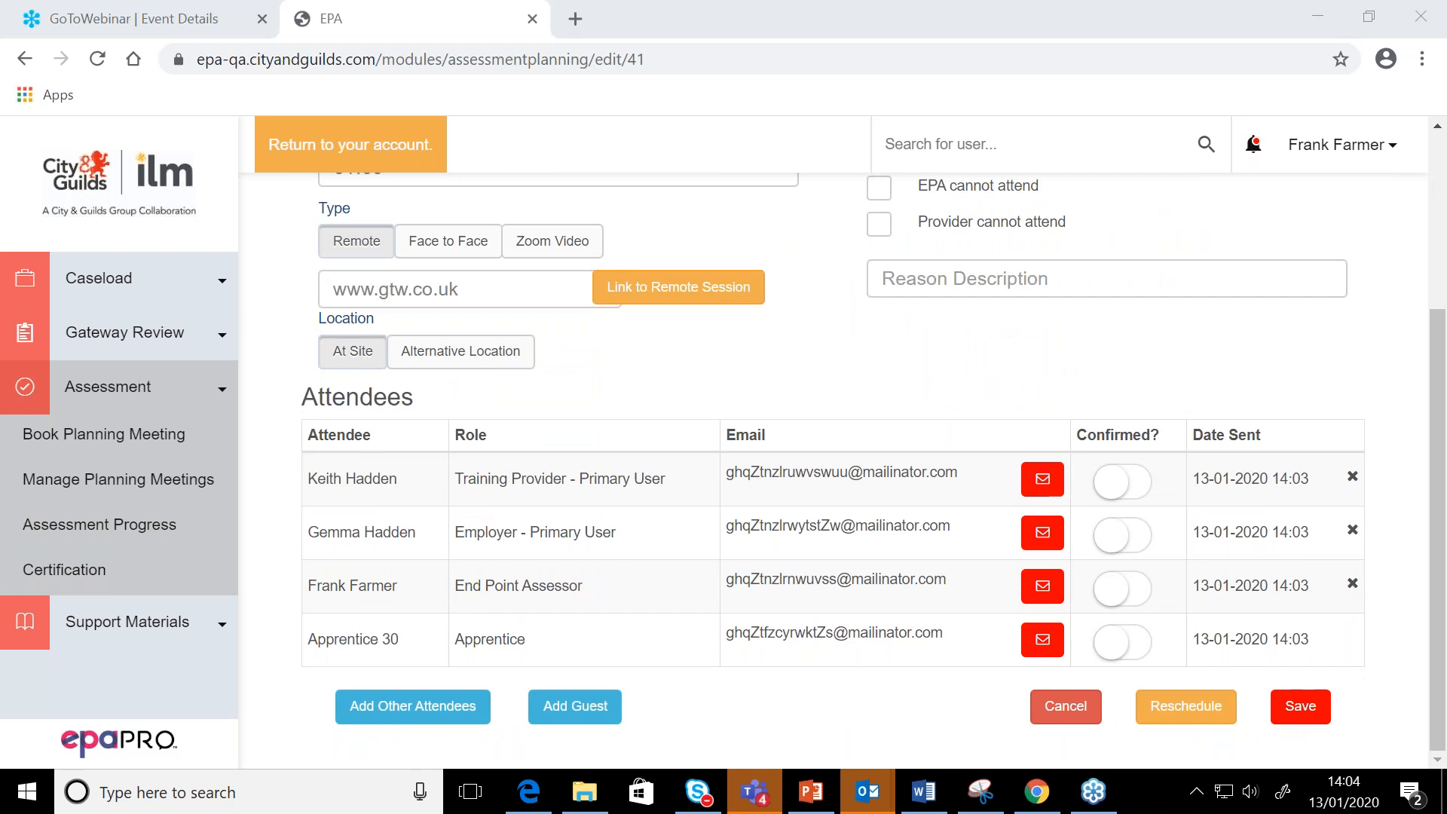
pyautogui.scroll(3, 832, 470)
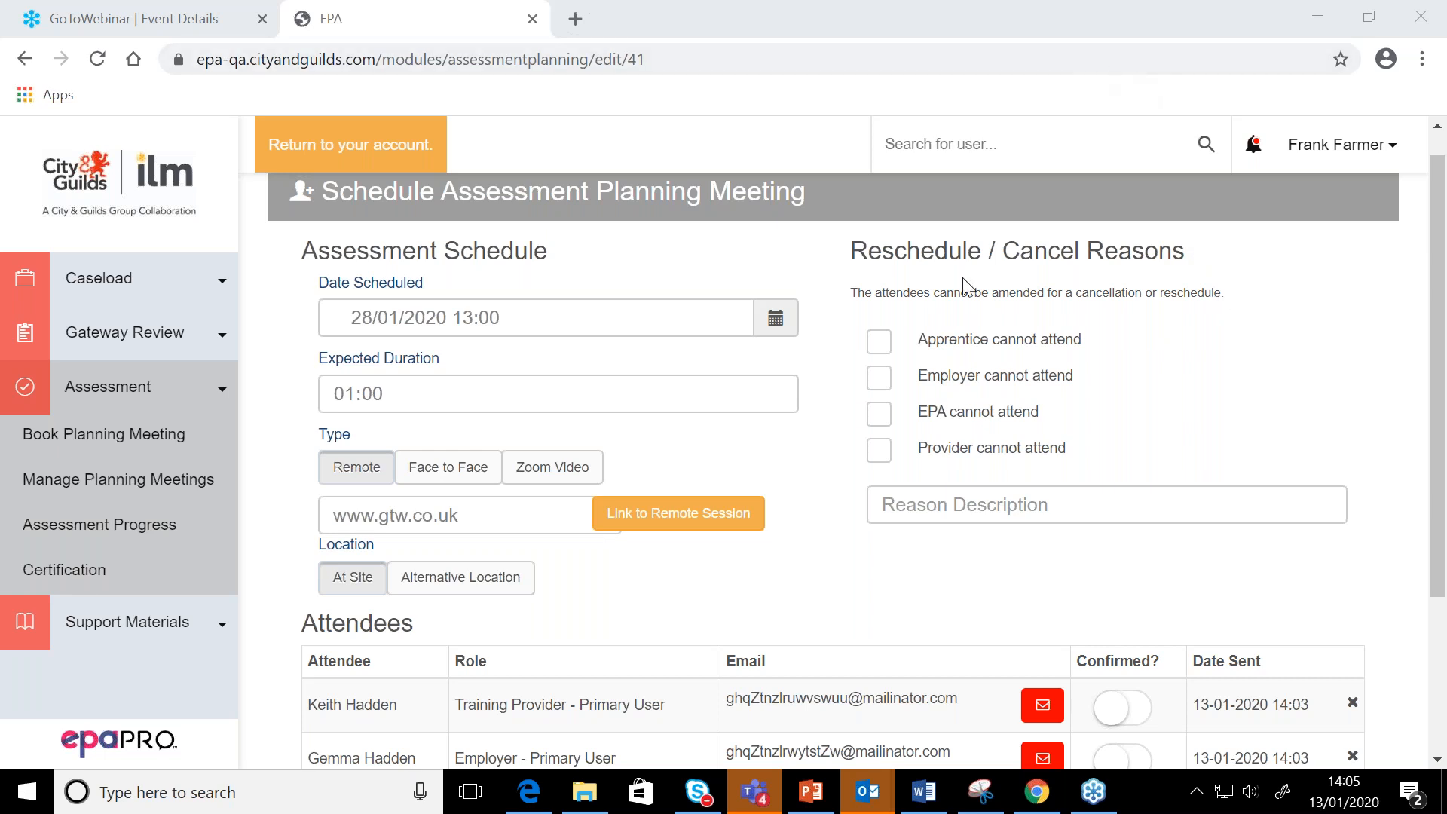
pyautogui.scroll(-5, 872, 490)
pyautogui.scroll(3, 872, 485)
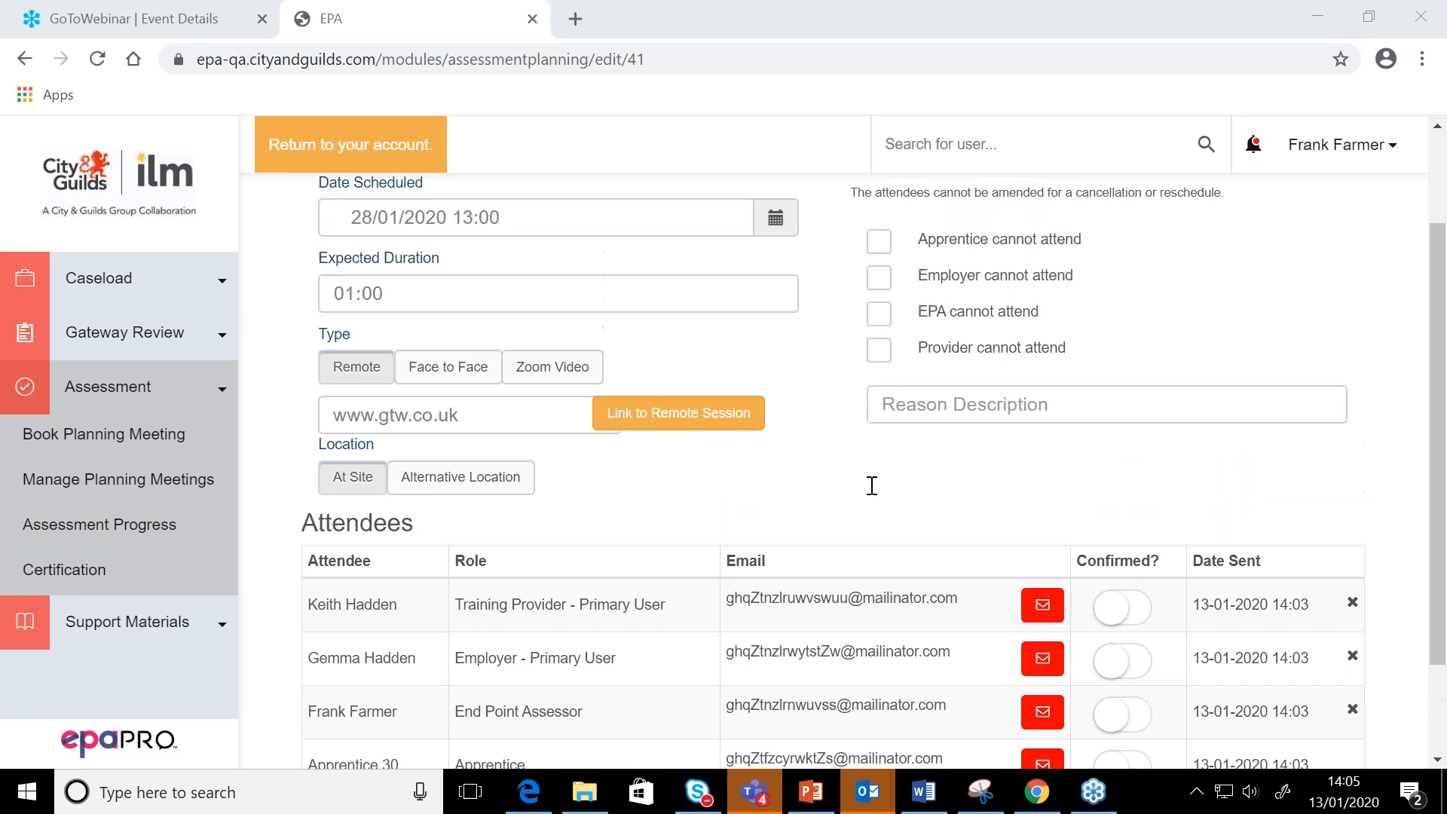
pyautogui.scroll(1, 872, 485)
pyautogui.scroll(-1, 872, 485)
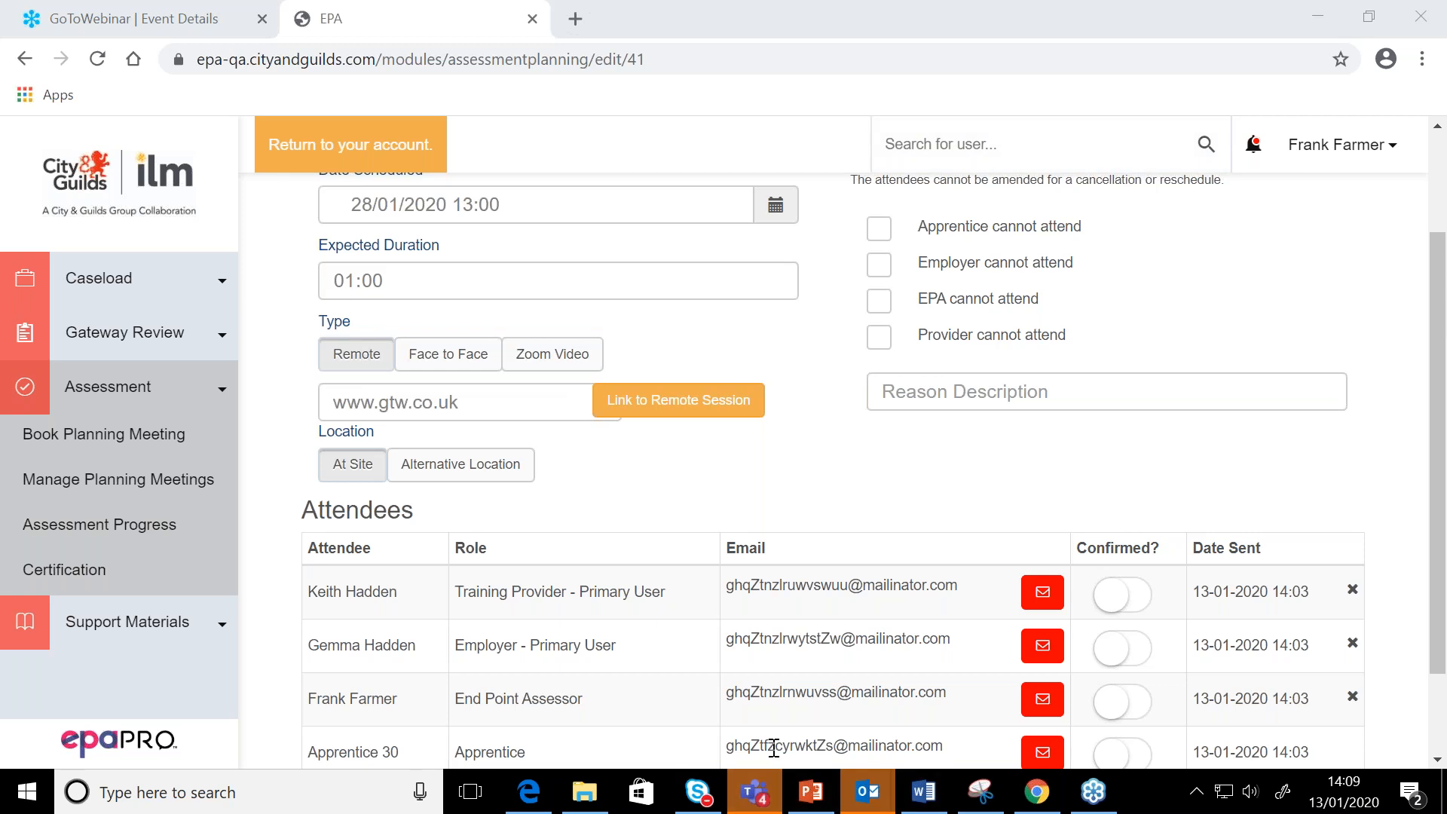
# Switch to the PowerPoint presentation and open slide 39 on booking the planned meeting date into EPA Pro
pyautogui.click(817, 804)
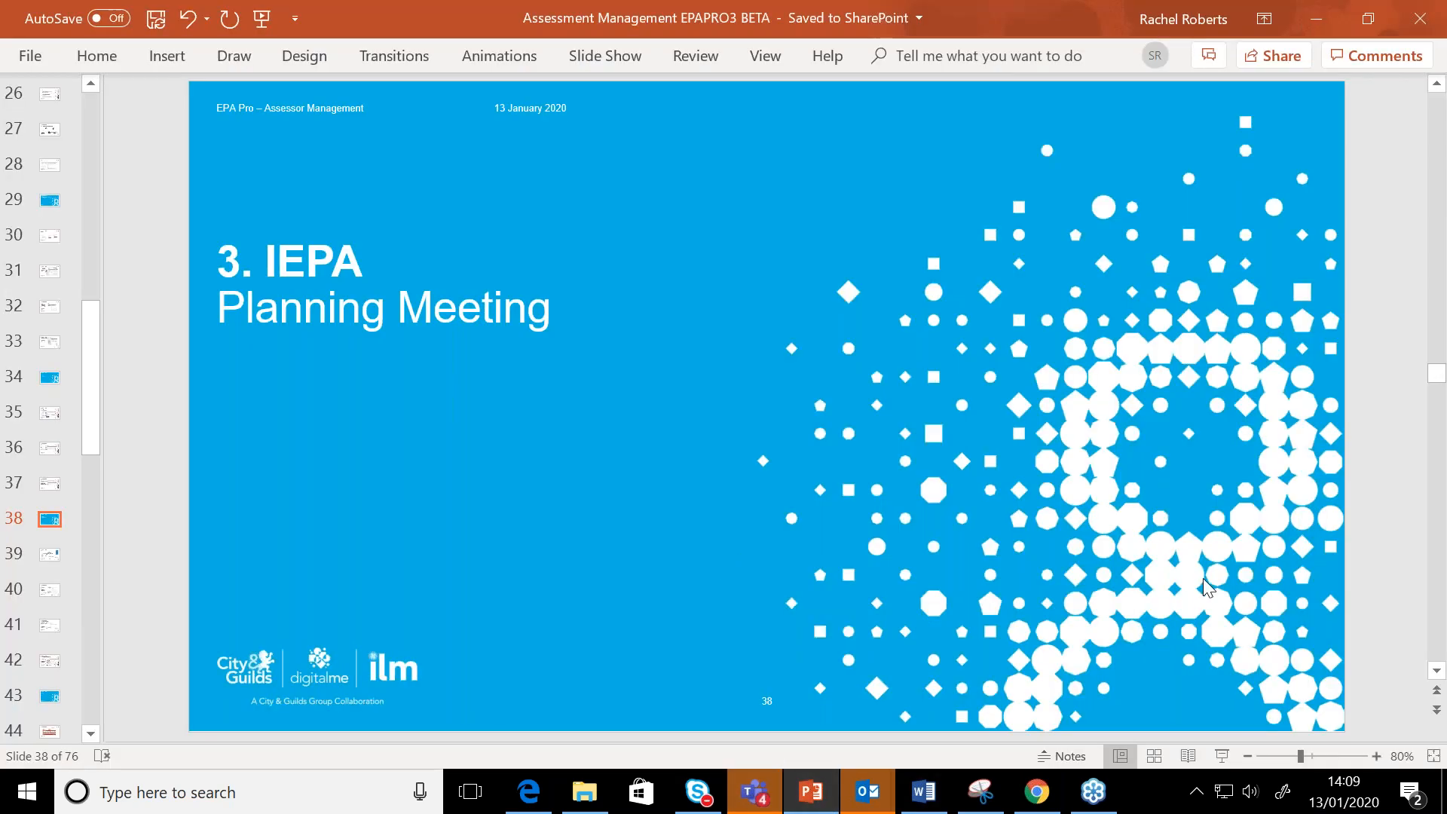
pyautogui.rightClick(711, 518)
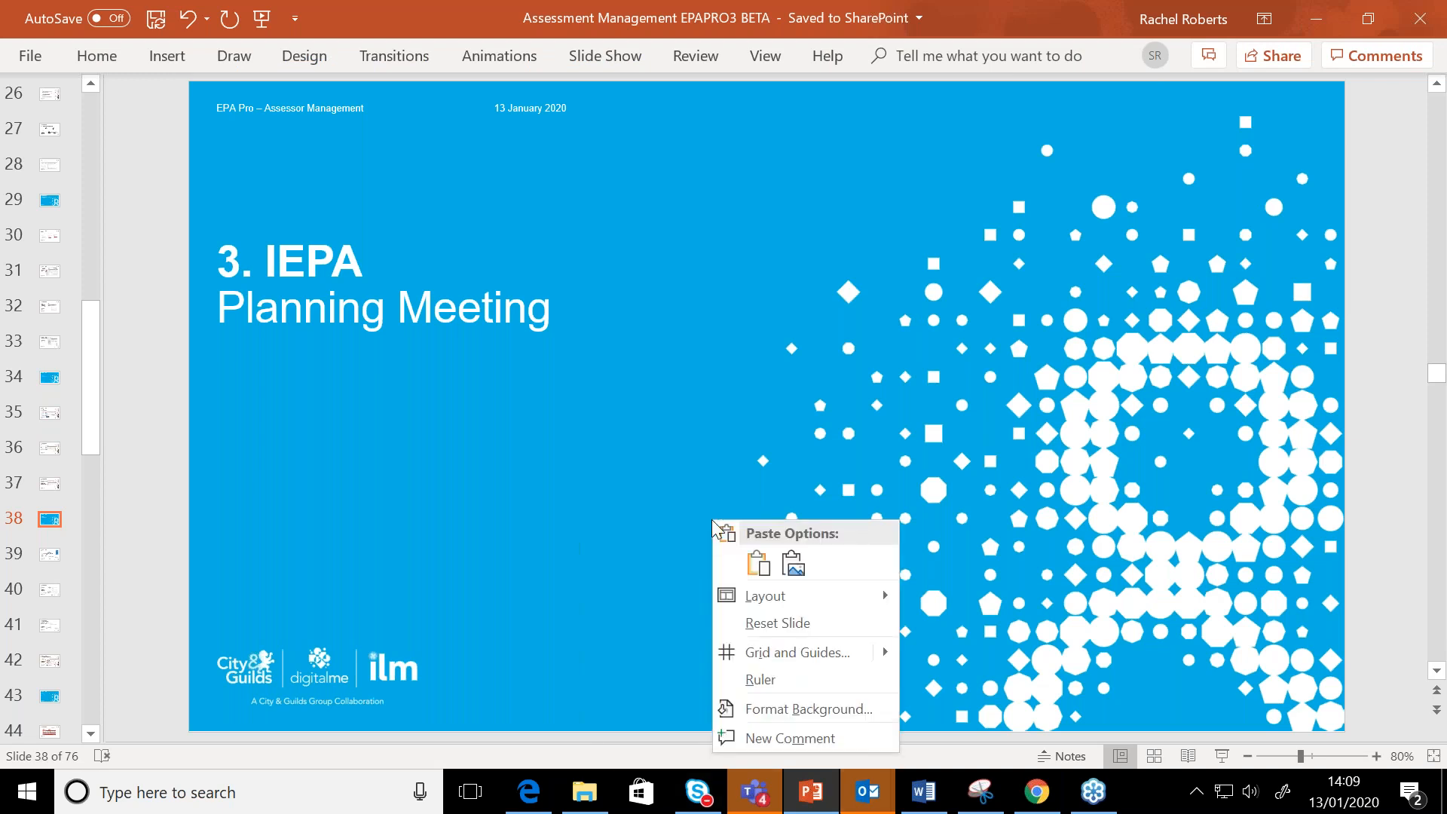
pyautogui.click(604, 544)
pyautogui.click(49, 558)
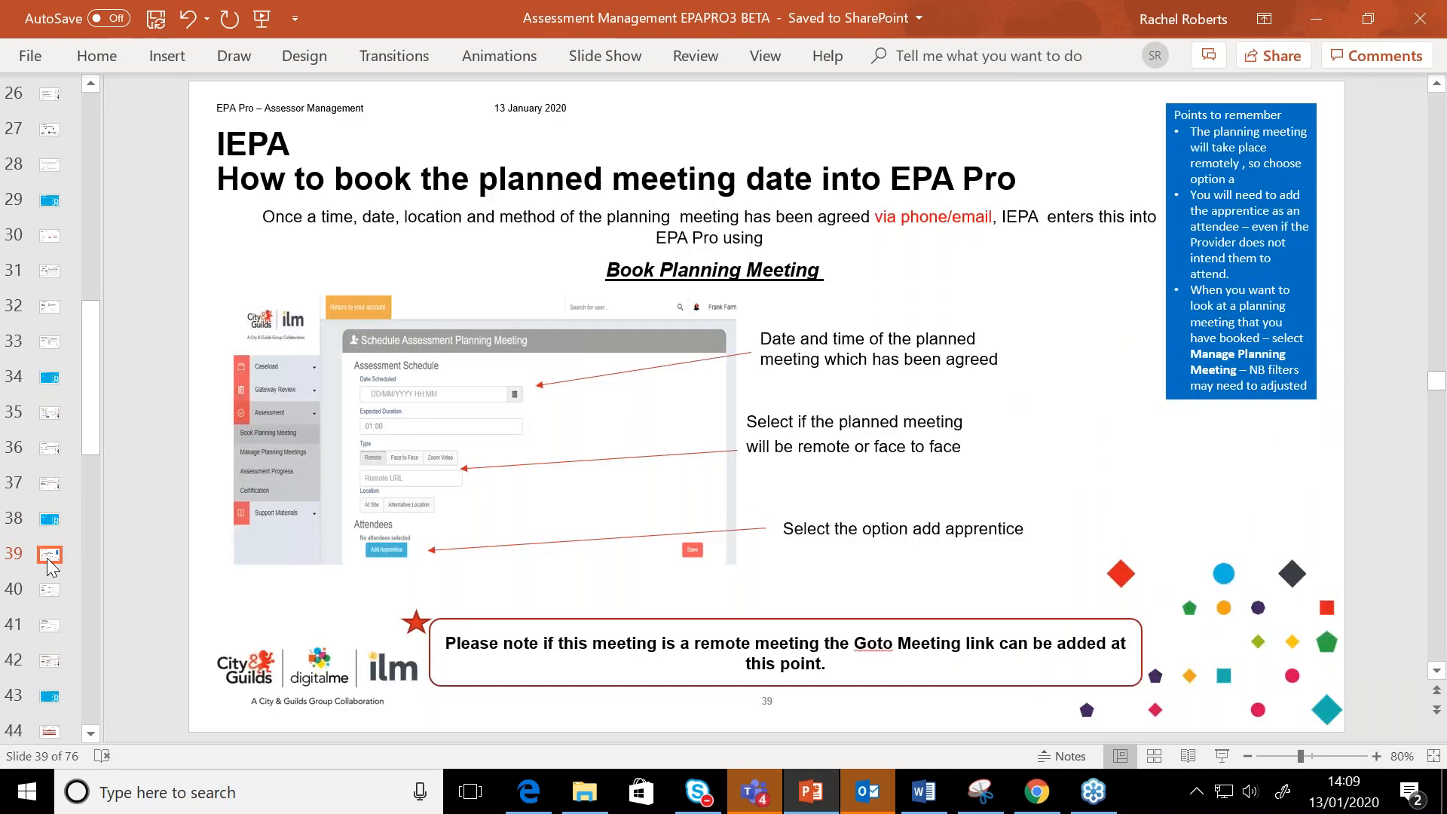
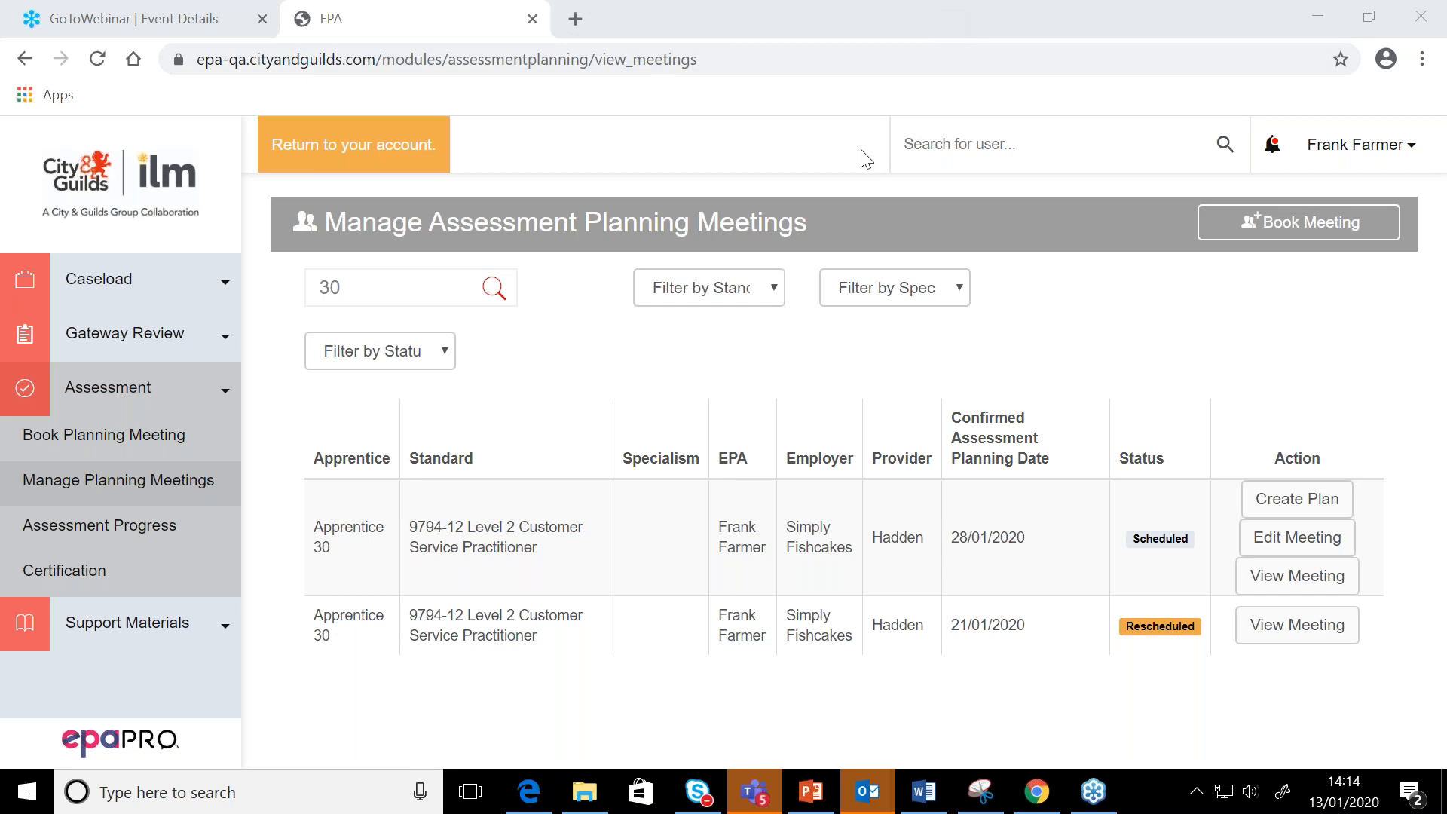
# Create an assessment plan from Apprentice 30's planning meeting scheduled for 28/01/2020 and expand the assessment plan details
pyautogui.click(705, 361)
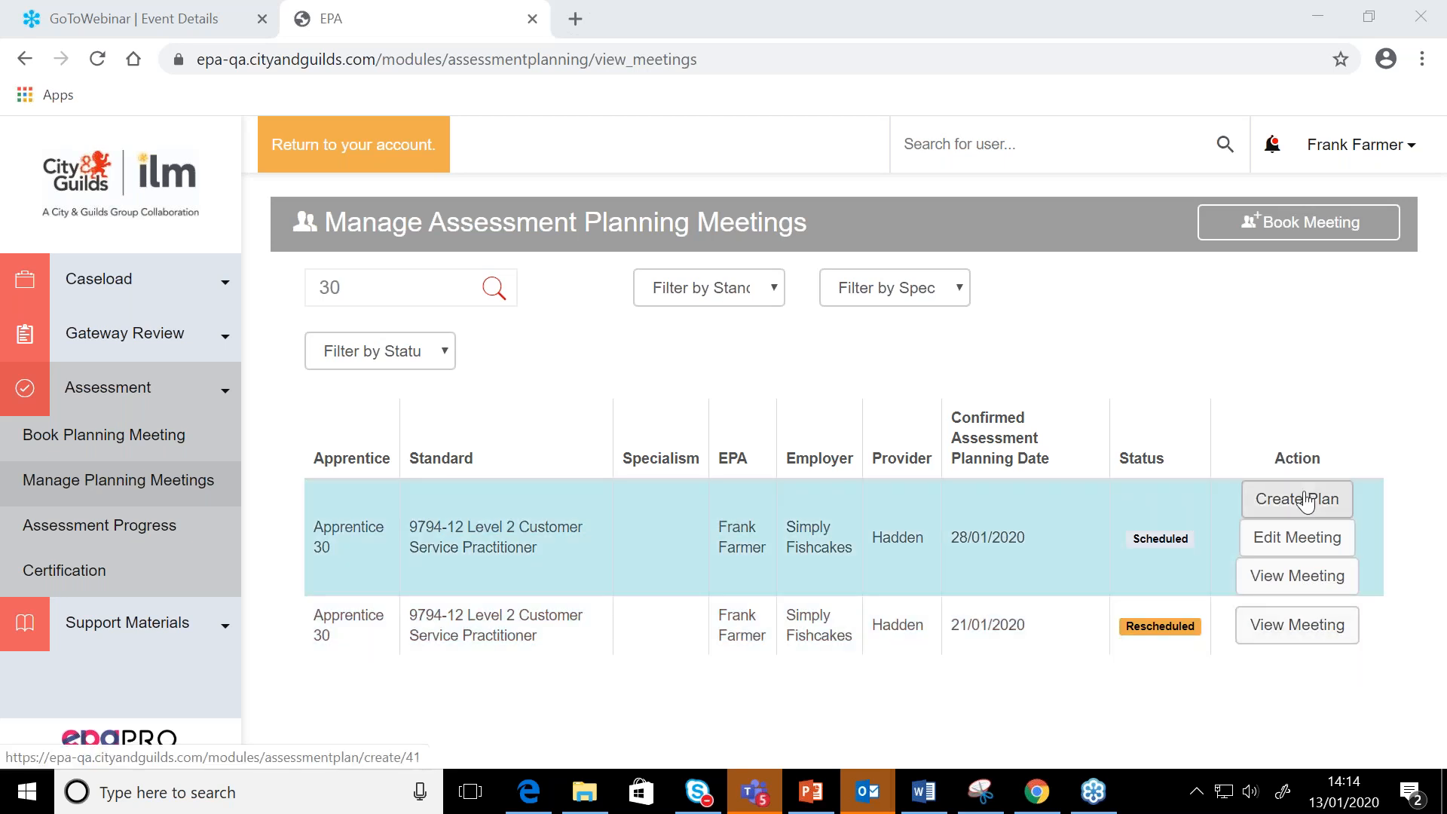
pyautogui.click(1306, 500)
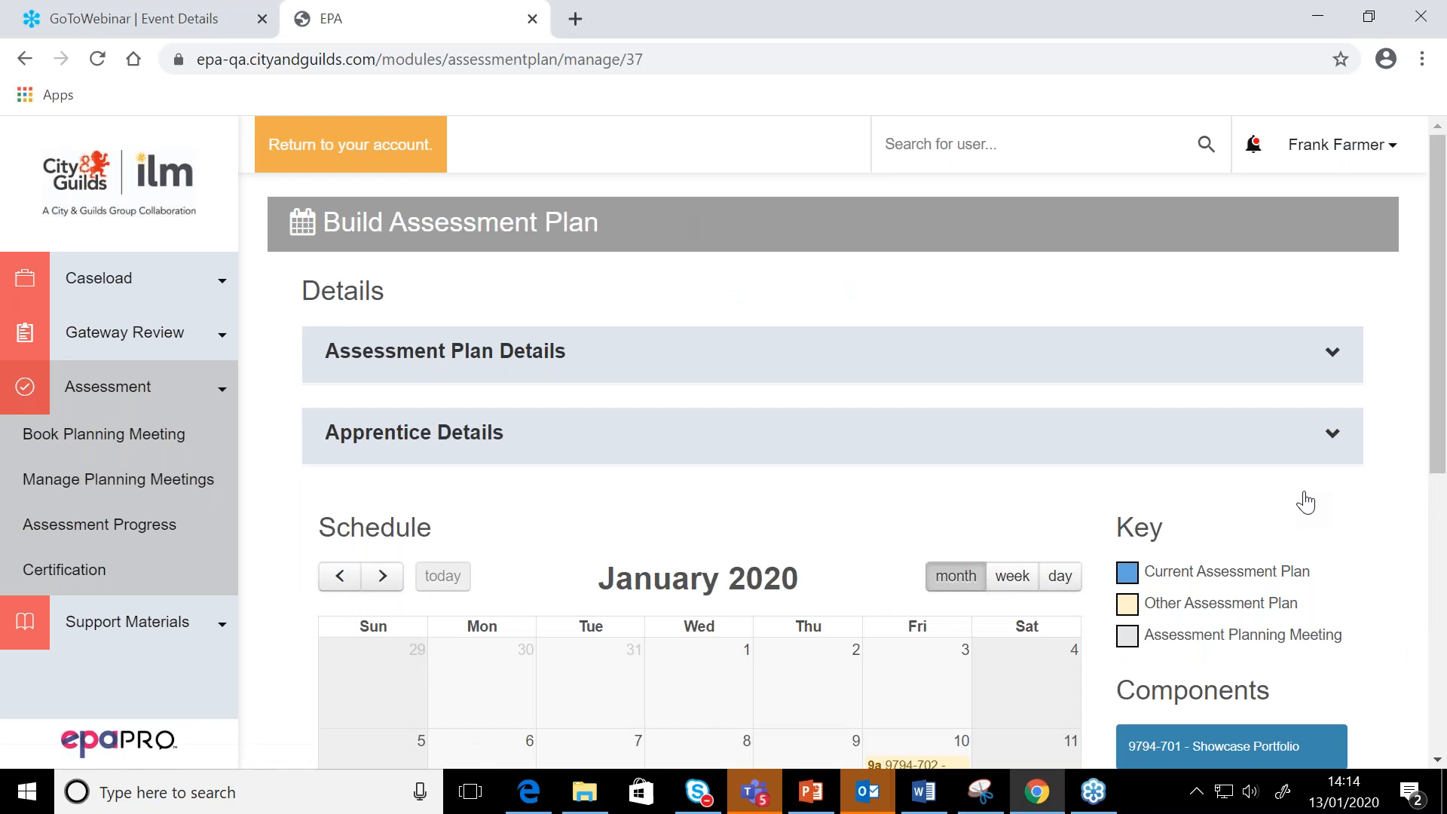
pyautogui.scroll(-5, 1306, 502)
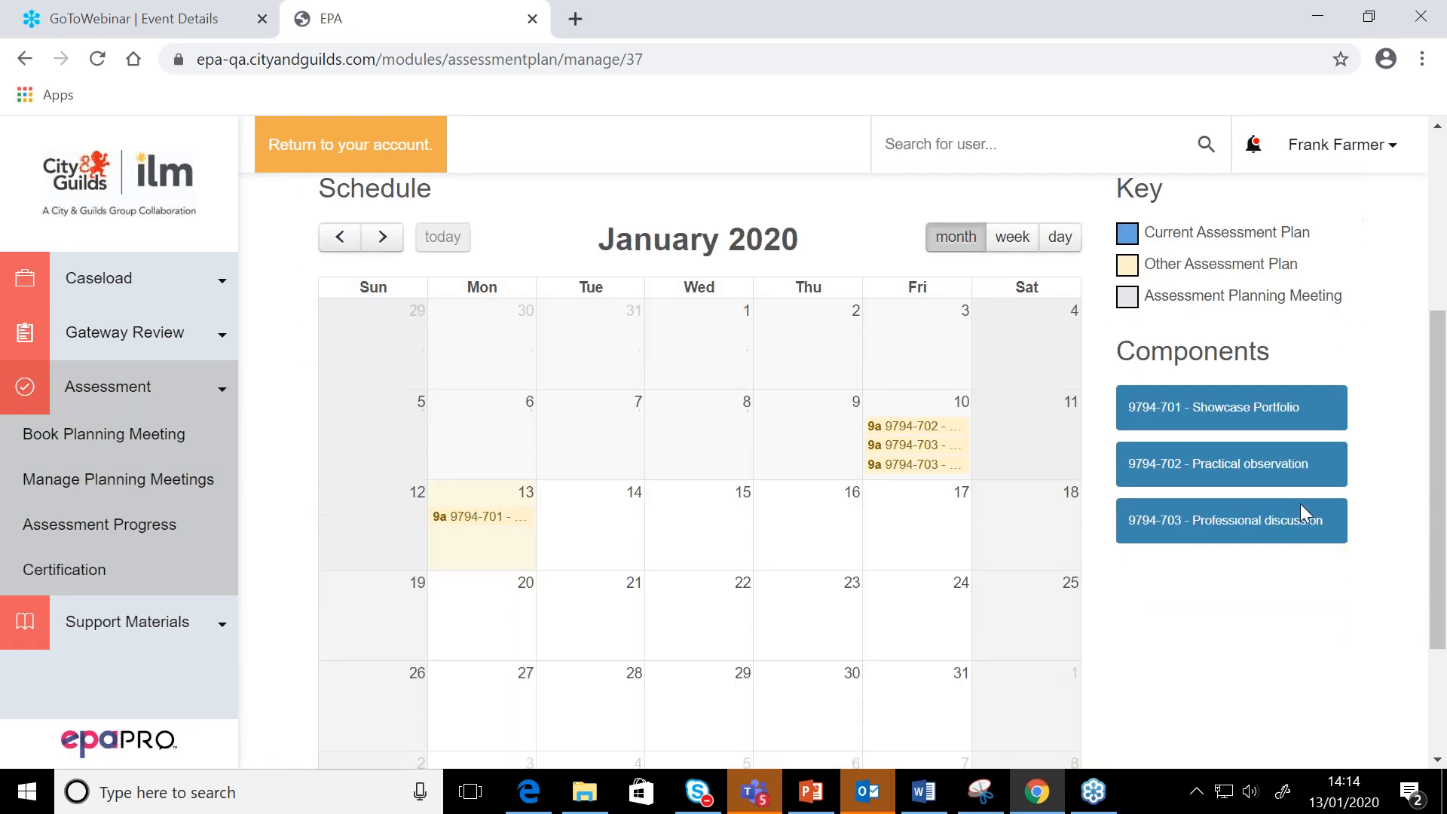
pyautogui.scroll(5, 1300, 503)
pyautogui.scroll(-2, 1300, 503)
pyautogui.scroll(2, 1294, 319)
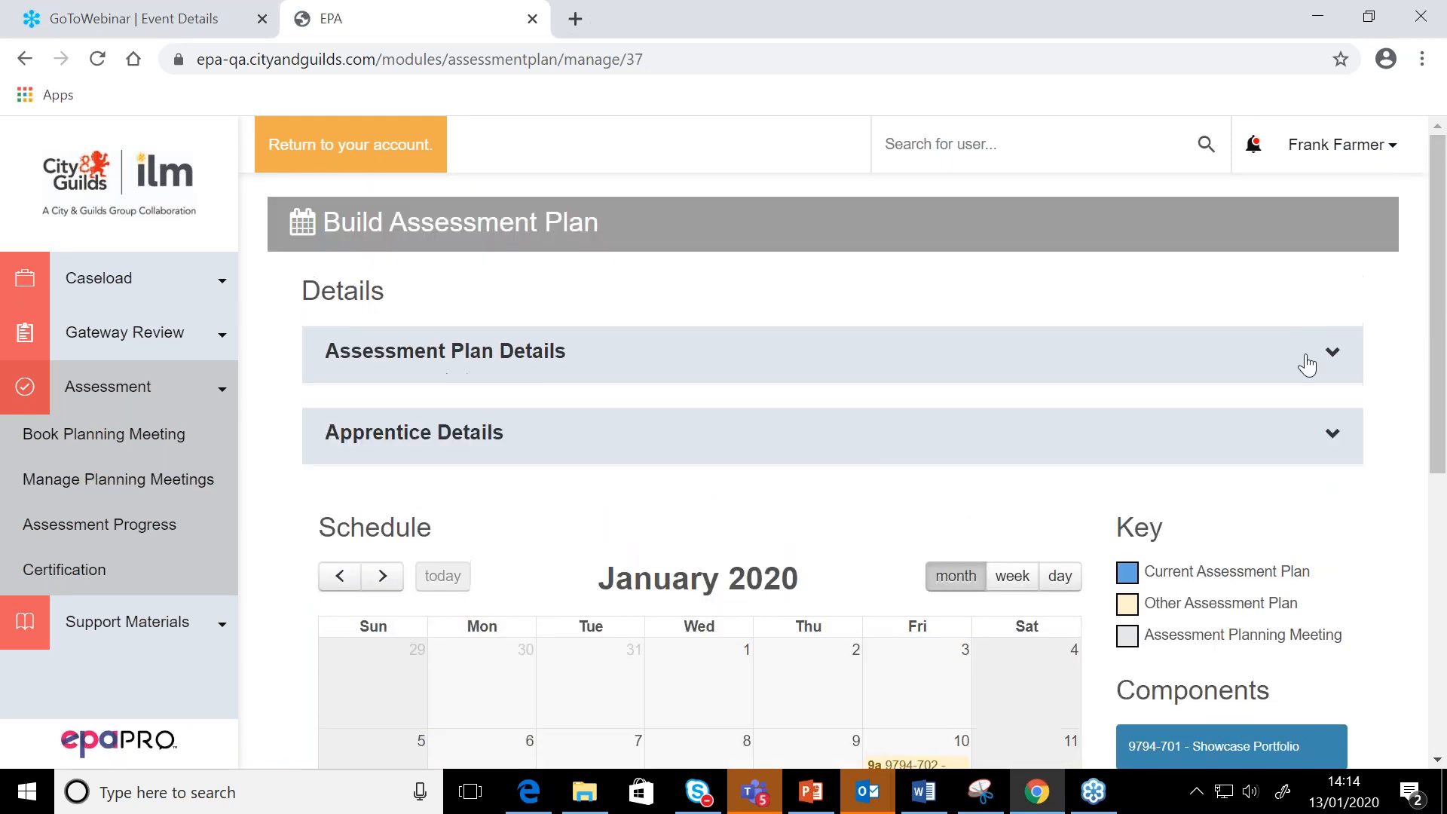
pyautogui.click(1307, 365)
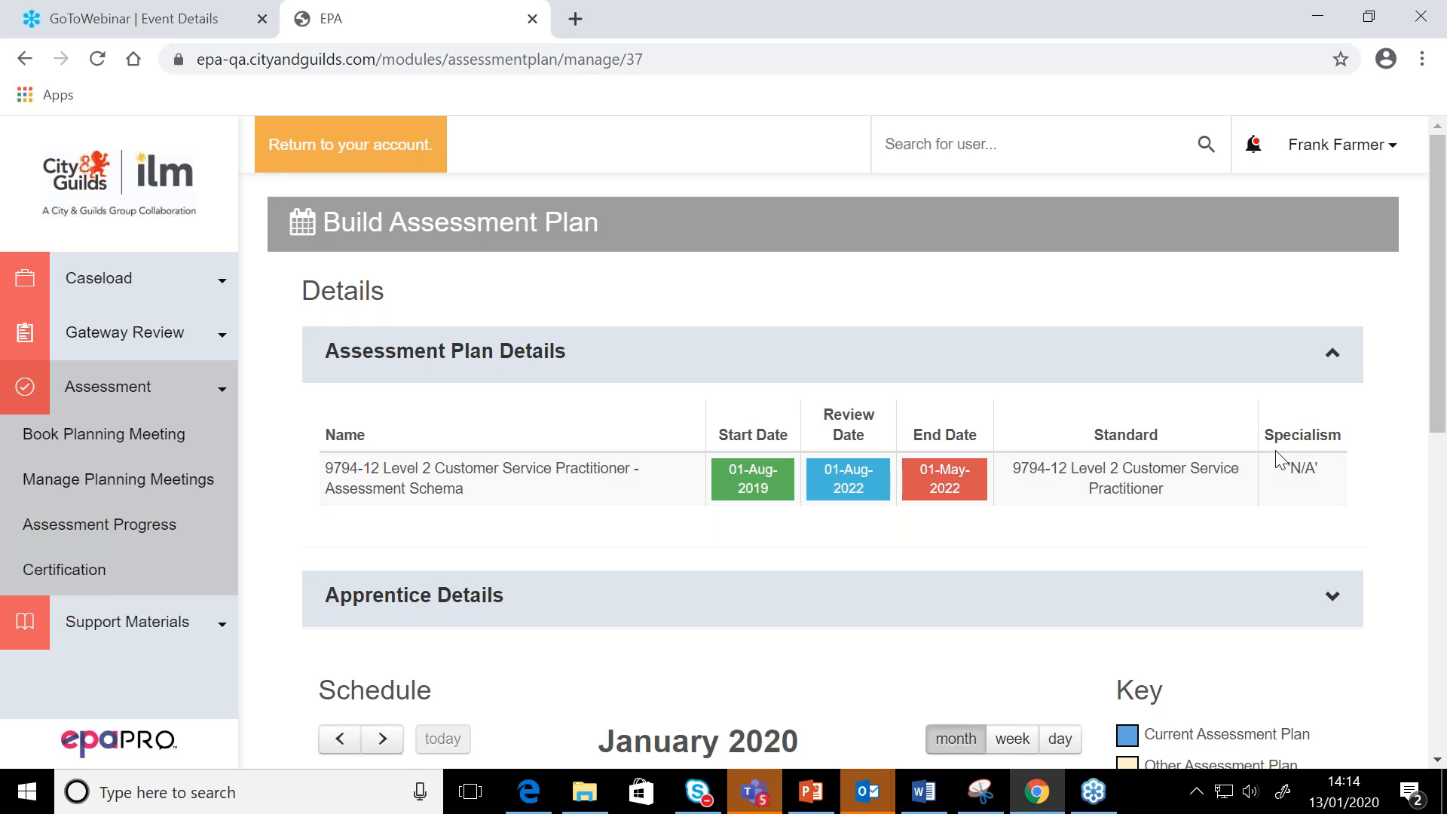
# Examine the plan's schedule calendar from January to March 2020, the colour key and the list of components
pyautogui.scroll(-5, 1276, 452)
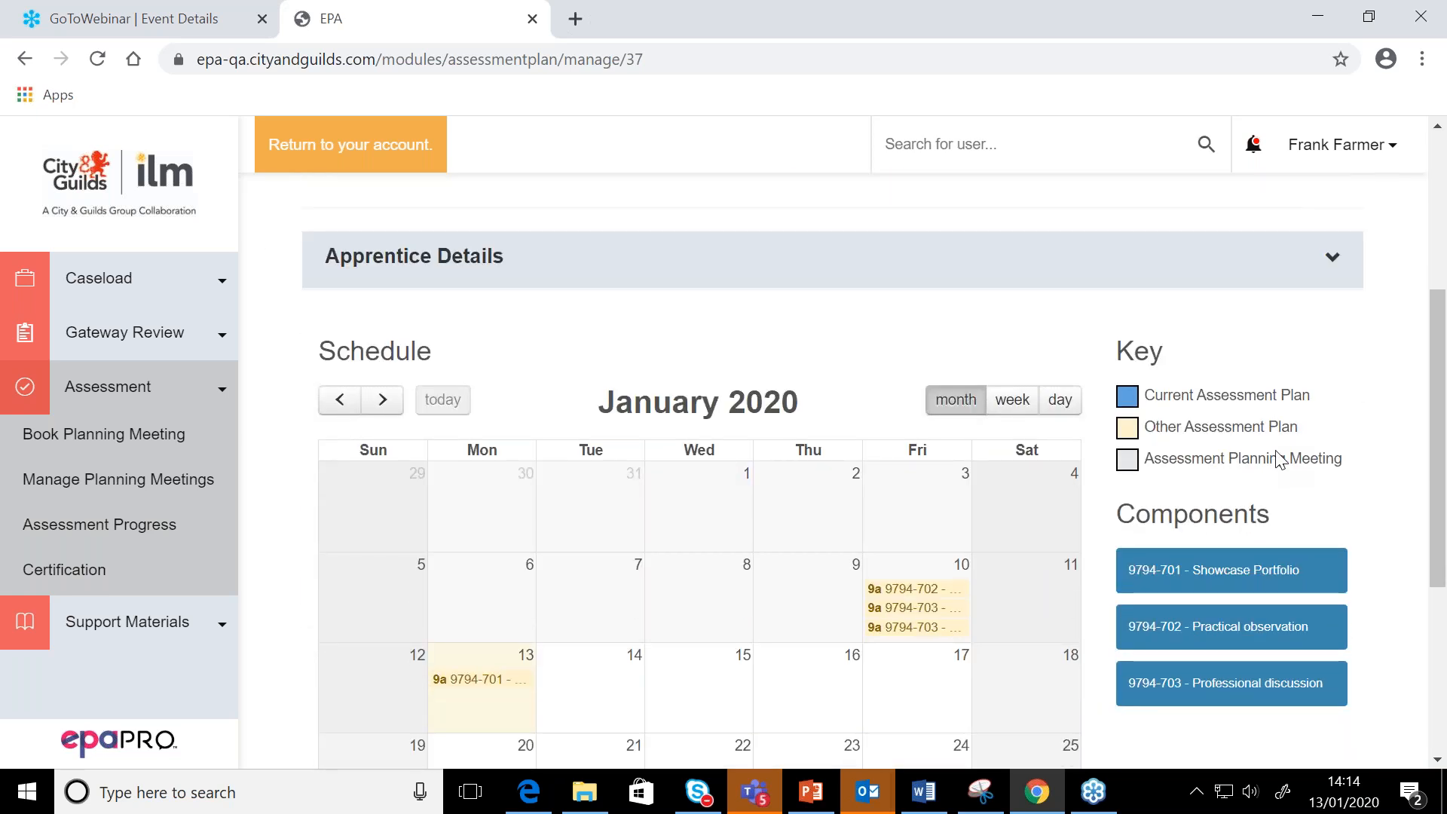
pyautogui.scroll(-4, 1279, 460)
pyautogui.scroll(3, 450, 357)
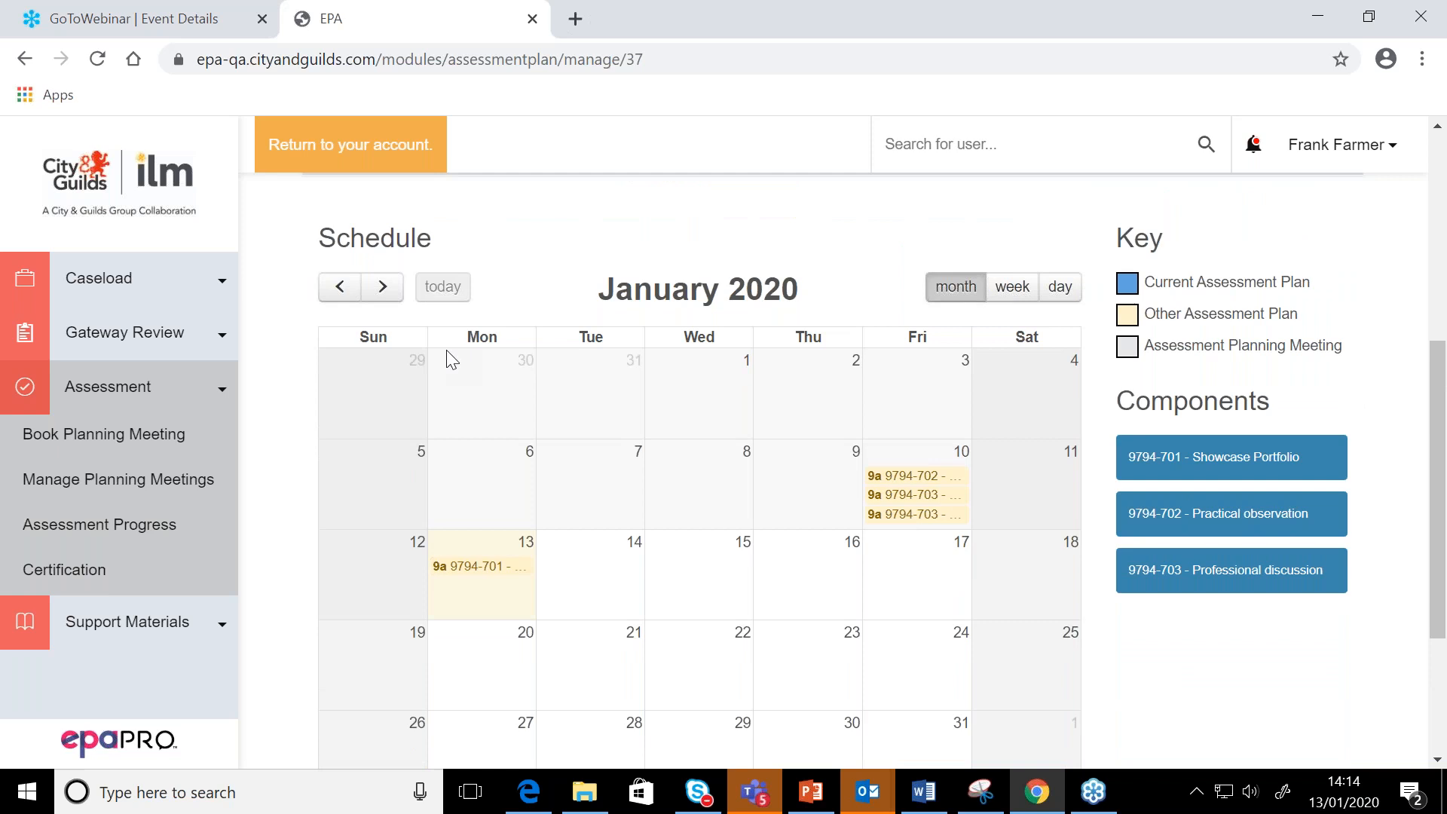
pyautogui.click(381, 286)
pyautogui.click(381, 286)
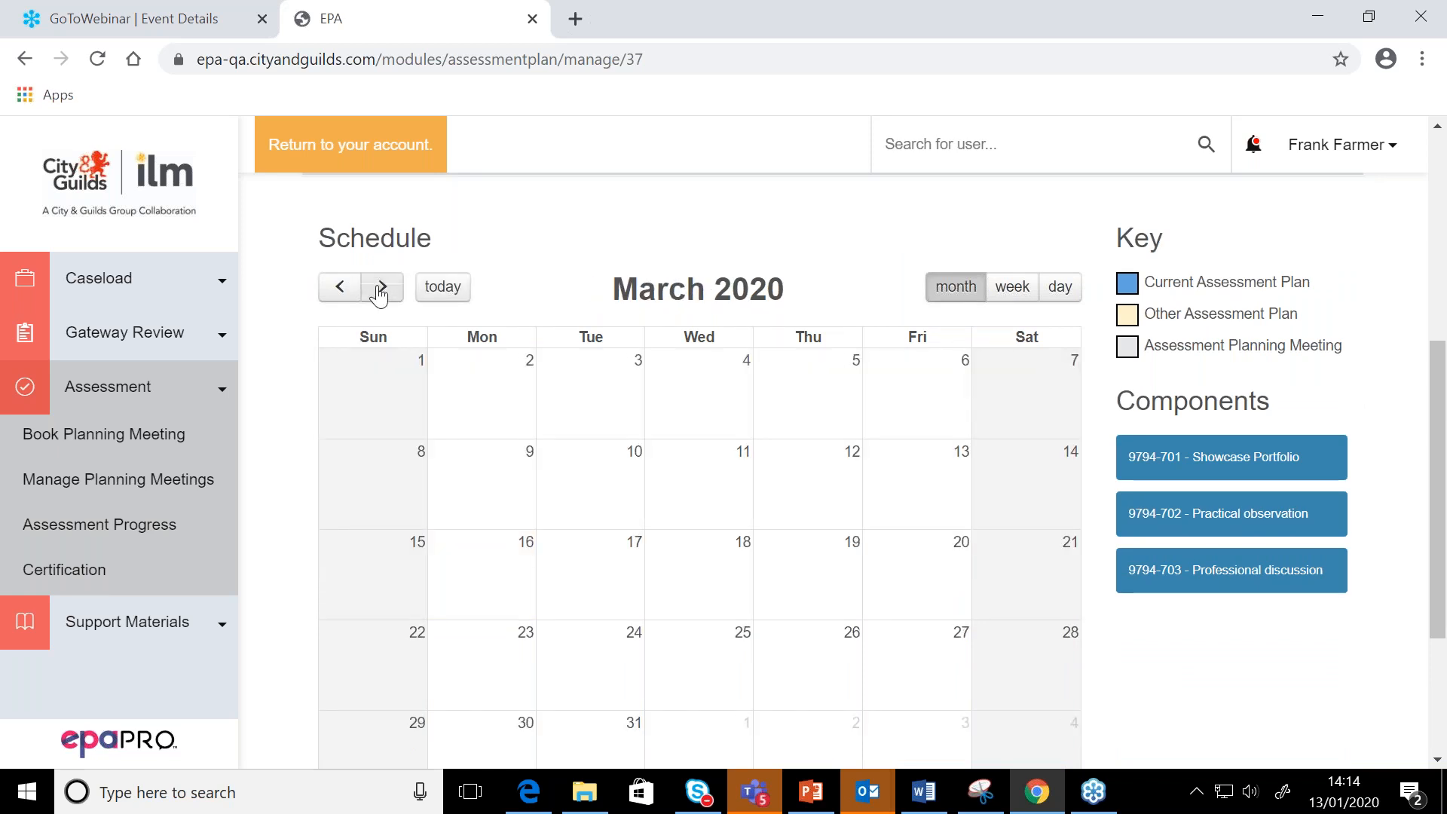
pyautogui.click(340, 287)
pyautogui.click(340, 287)
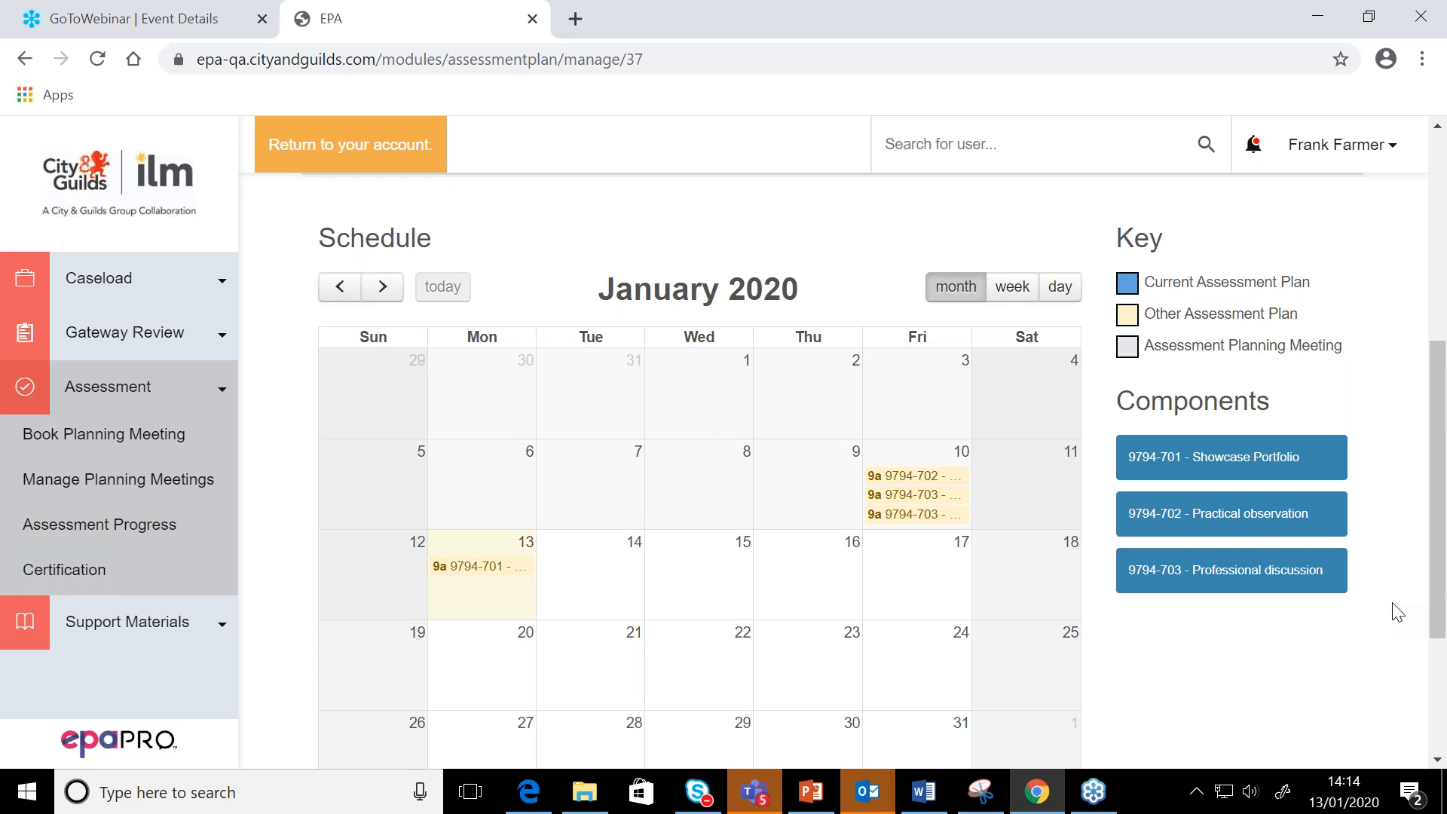
pyautogui.scroll(-2, 1396, 611)
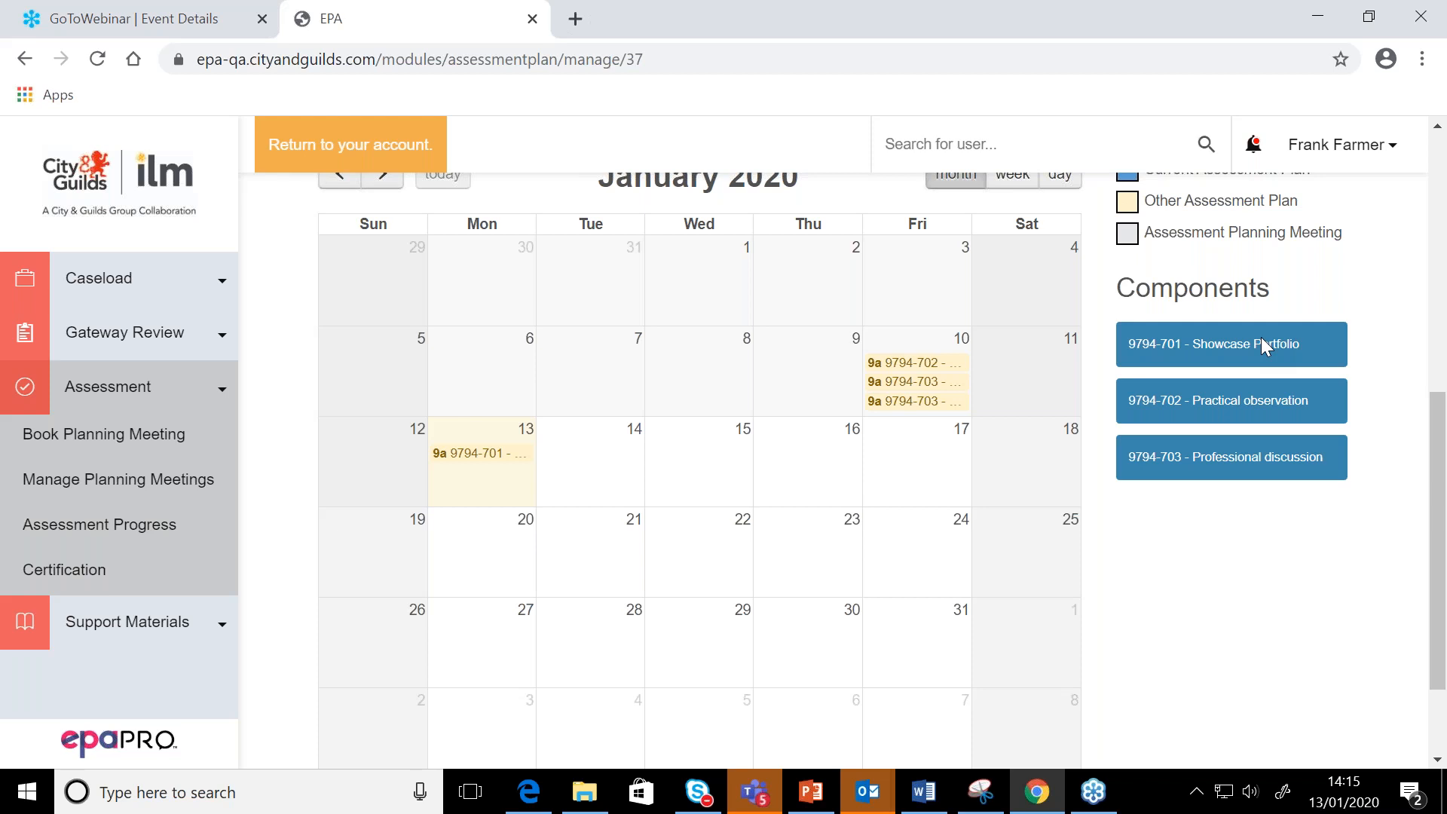
pyautogui.scroll(1, 1260, 337)
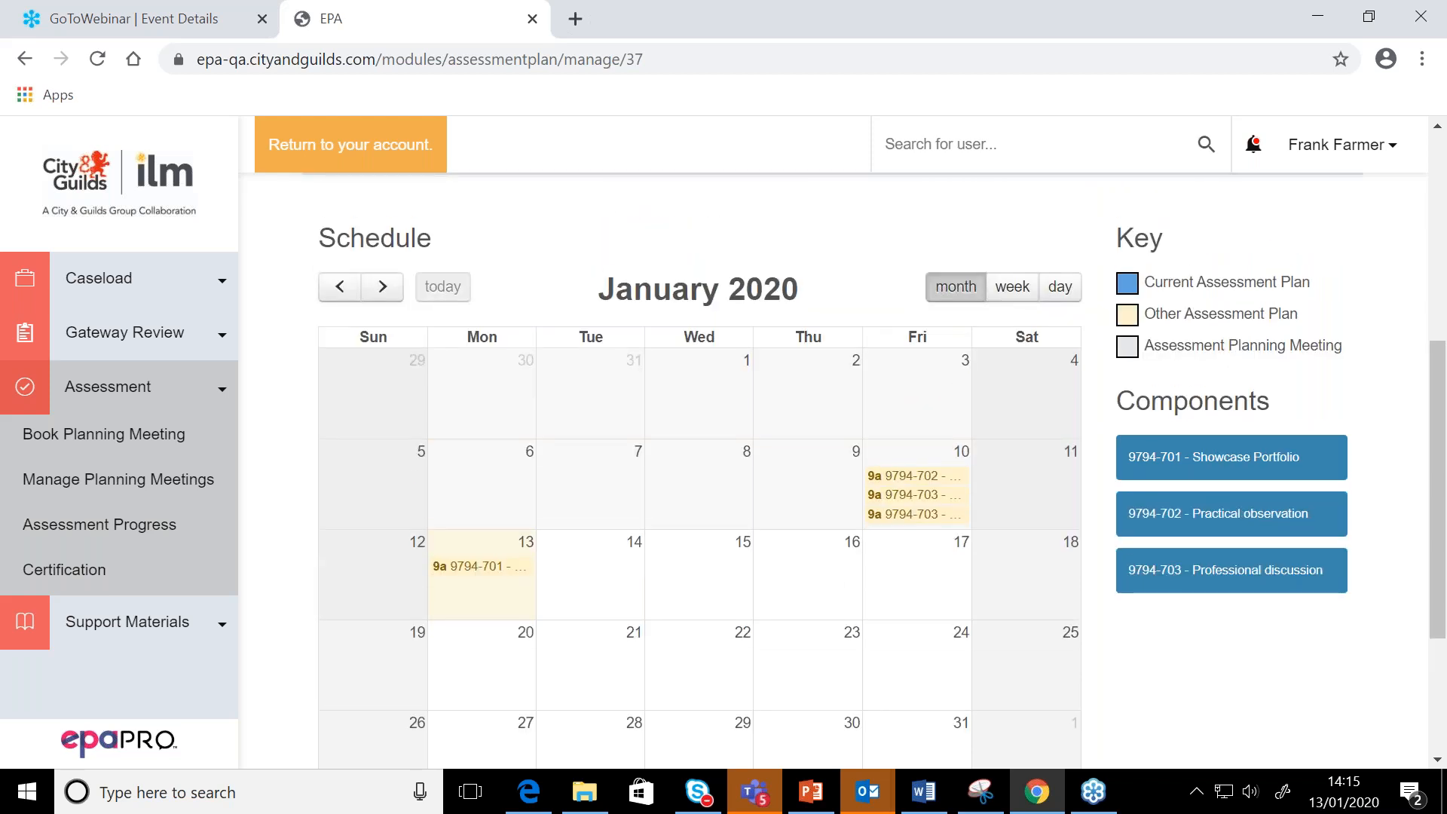
pyautogui.scroll(-1, 835, 471)
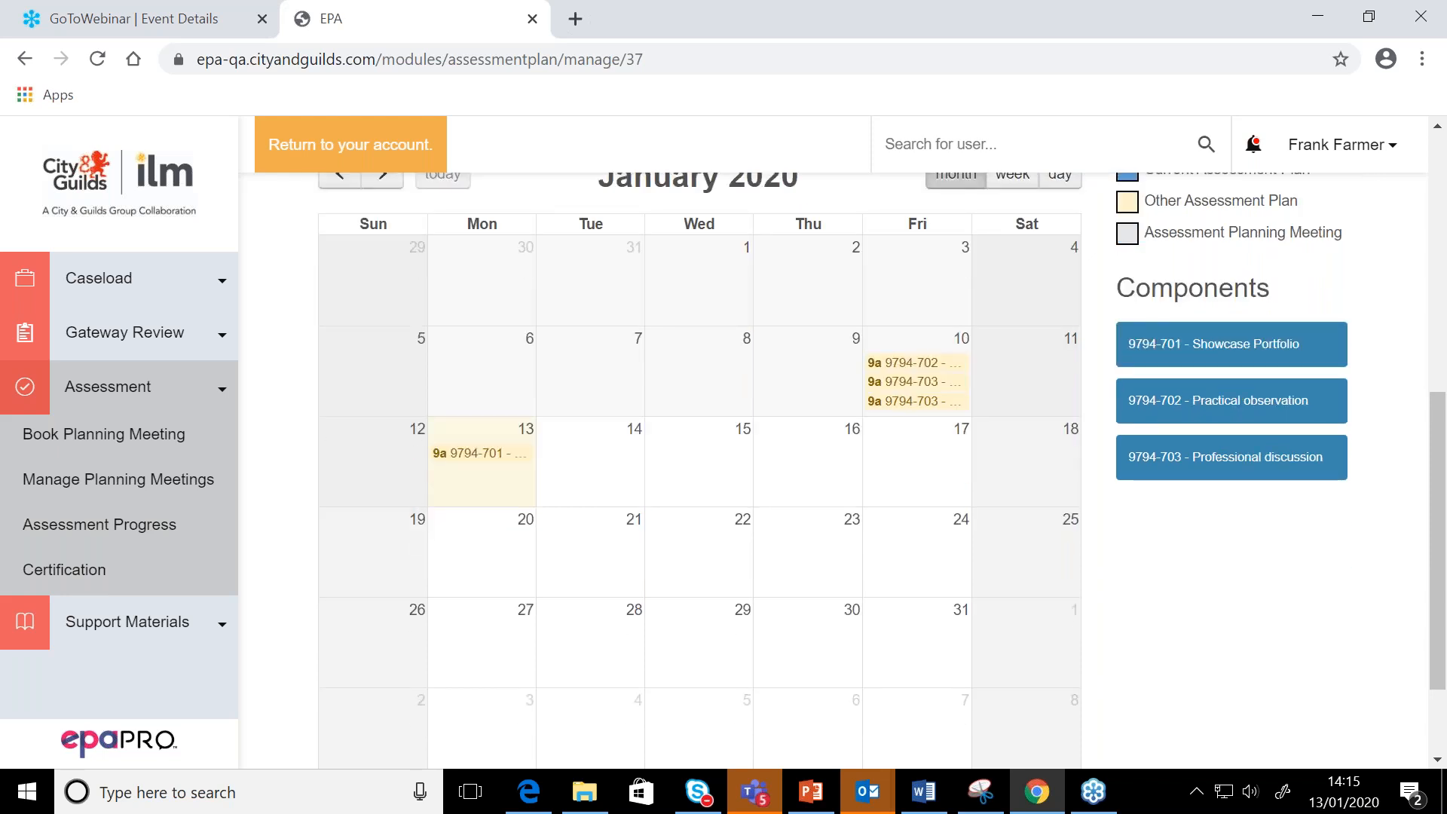
pyautogui.scroll(1, 699, 452)
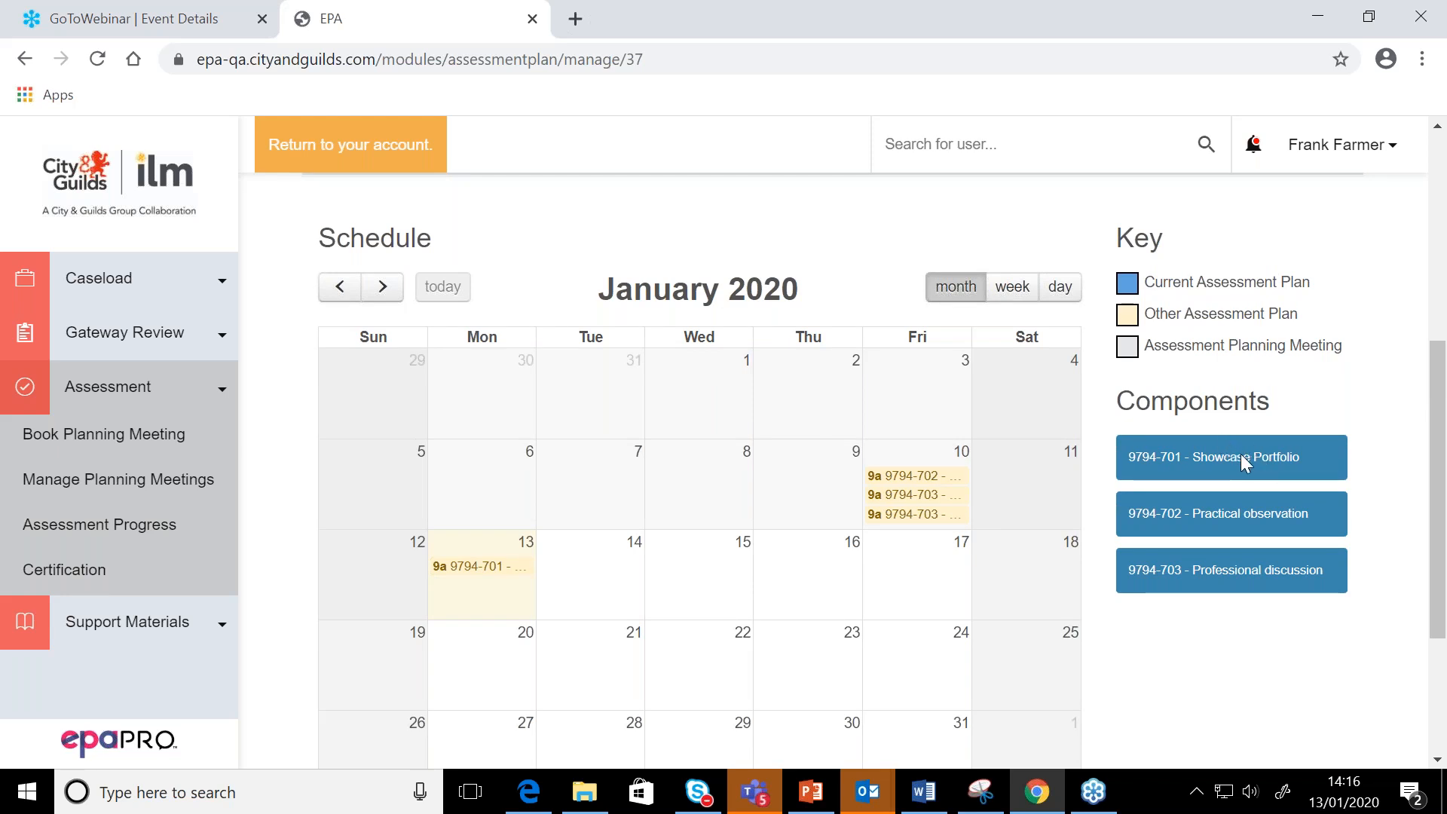
# Place the 9794-701 Showcase Portfolio component on 29 January 2020 in the schedule calendar
pyautogui.scroll(-1, 1240, 461)
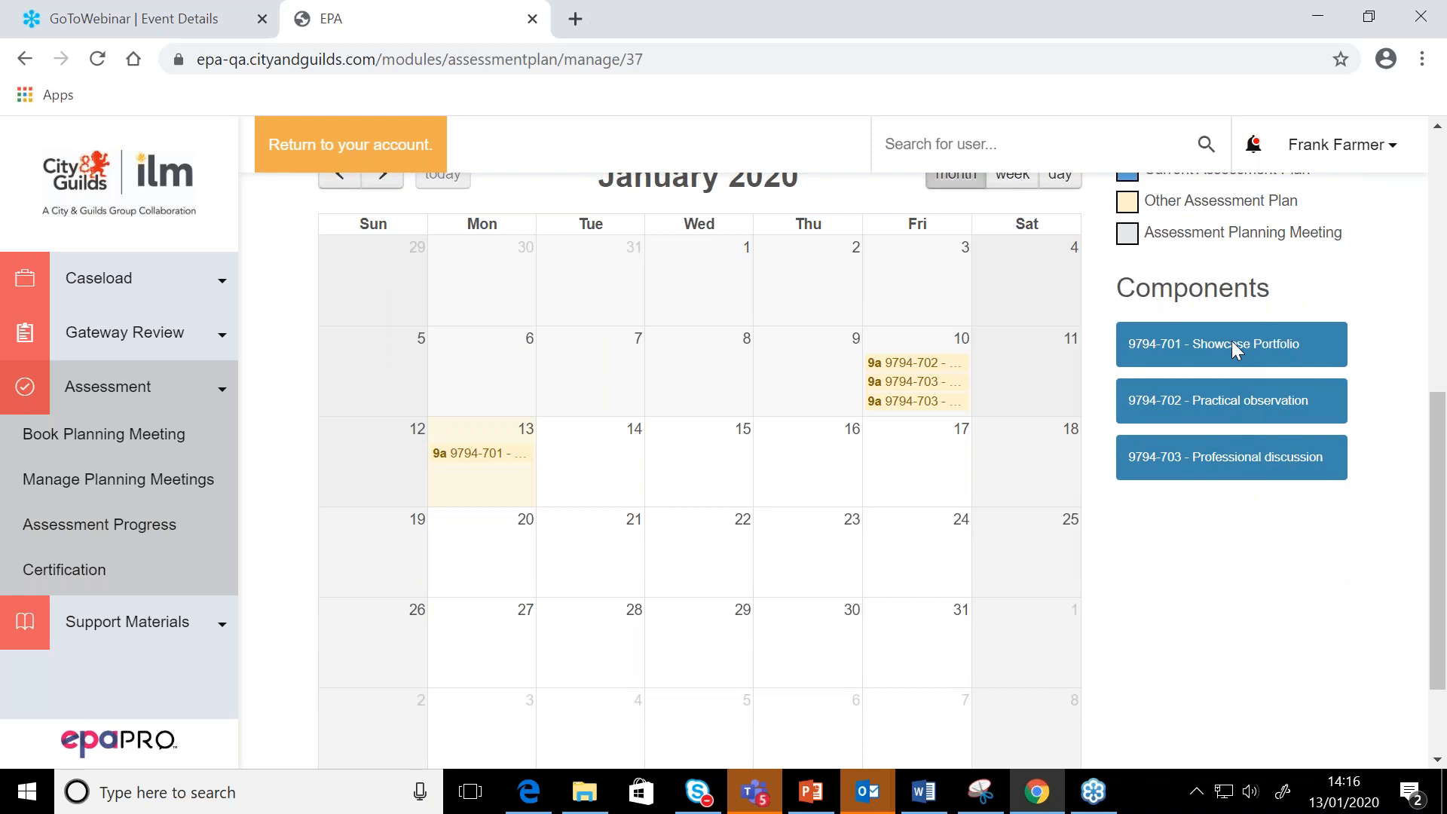
pyautogui.moveTo(1232, 343); pyautogui.dragTo(1221, 341)
pyautogui.moveTo(1247, 340); pyautogui.dragTo(734, 639)
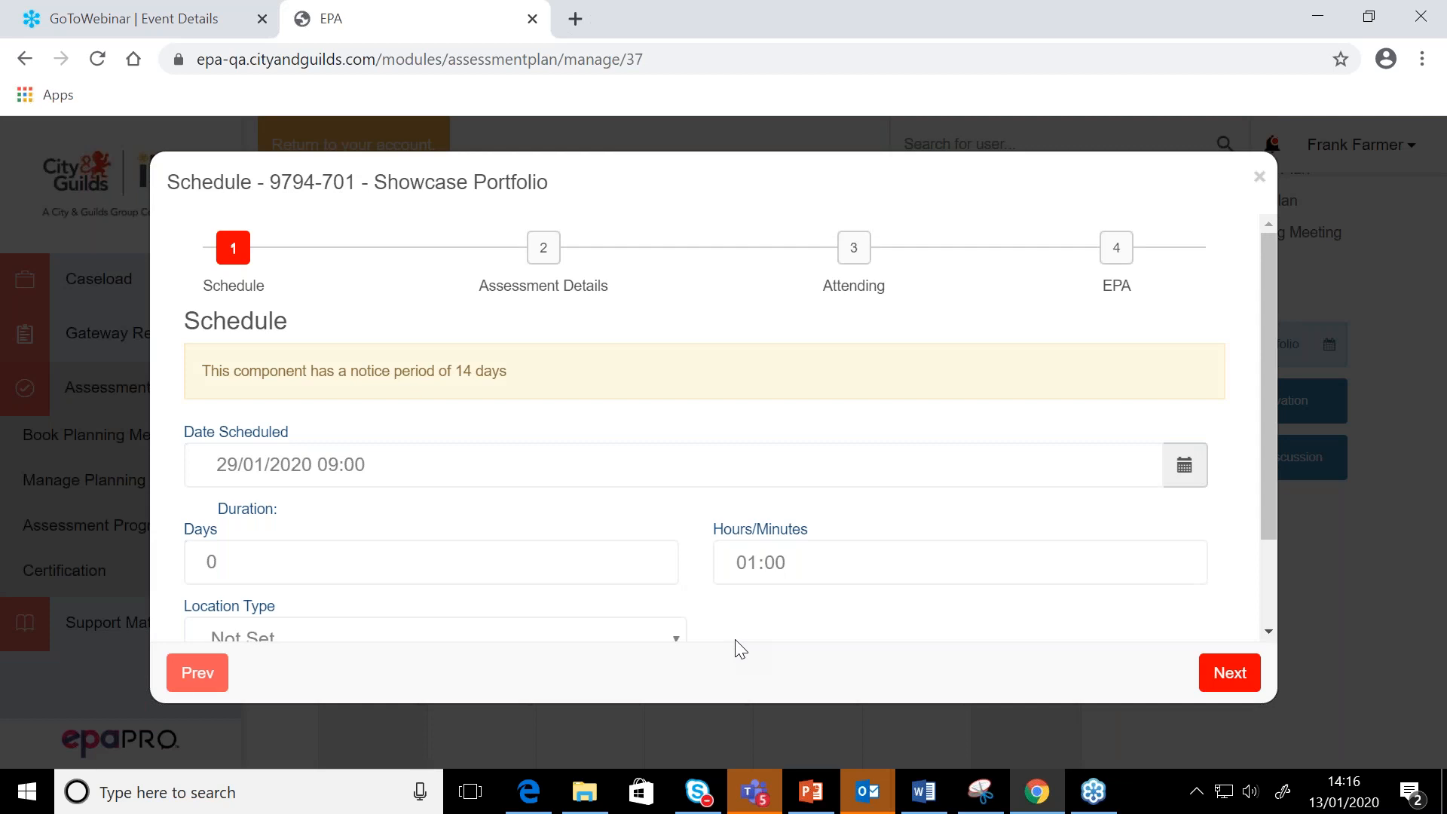
# Set the Showcase Portfolio's scheduled date and time to 28/01/2020 11:00
pyautogui.click(269, 465)
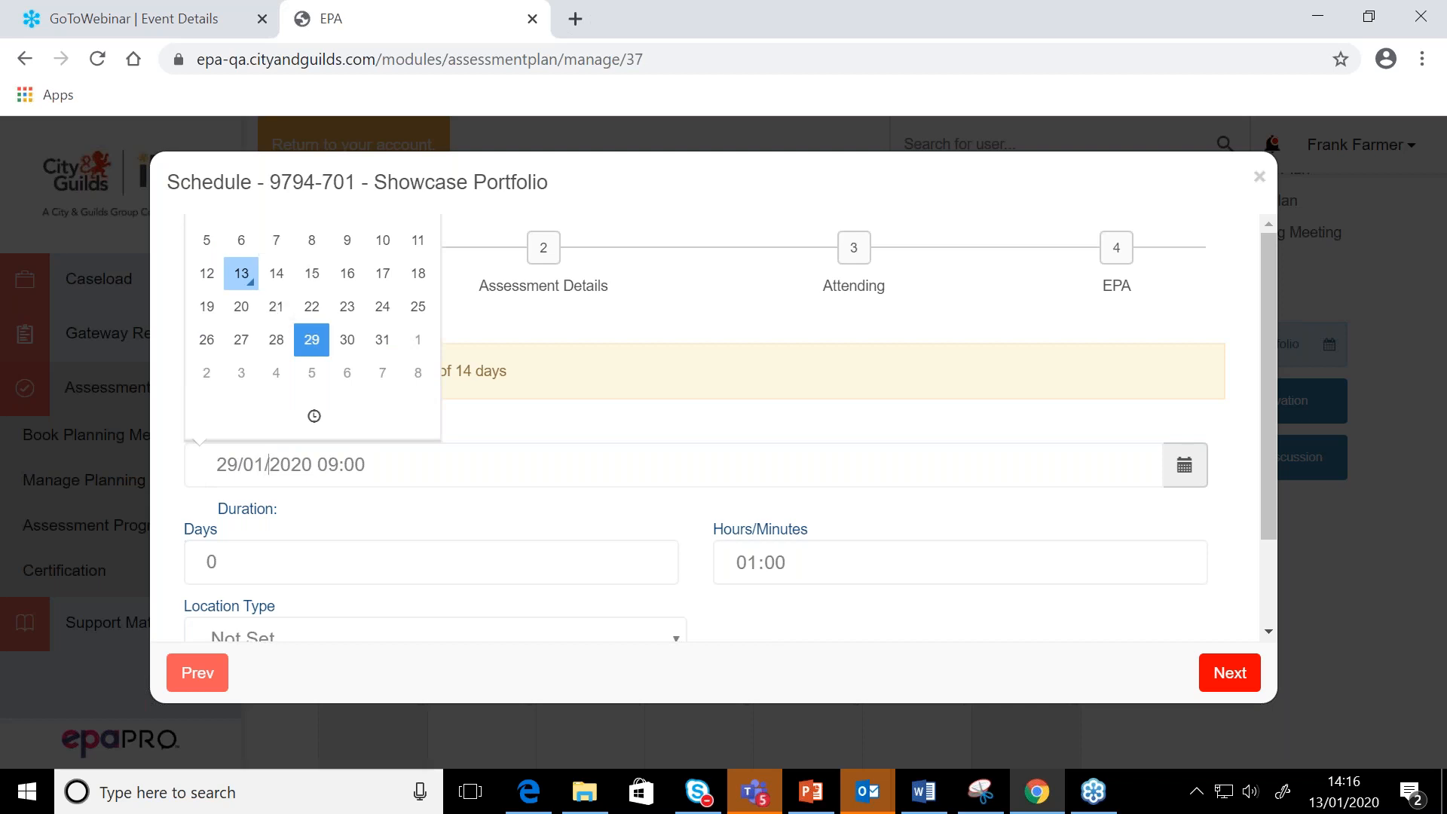
pyautogui.click(277, 340)
pyautogui.click(314, 415)
pyautogui.click(229, 226)
pyautogui.click(230, 226)
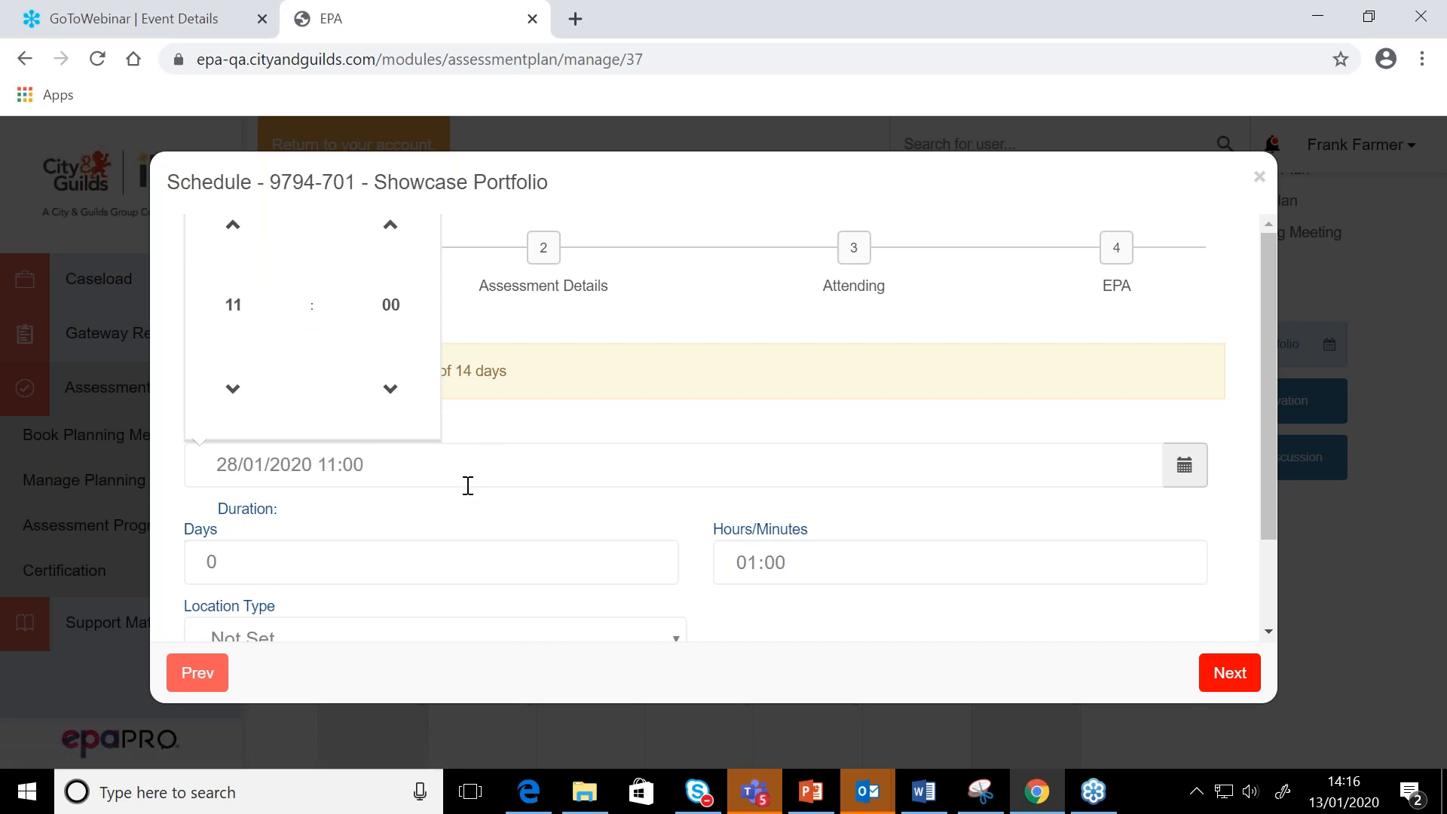
pyautogui.click(450, 532)
# Set the Showcase Portfolio's location type to Online and advance to the EPA stage, leaving the attendee details blank
pyautogui.scroll(-3, 451, 470)
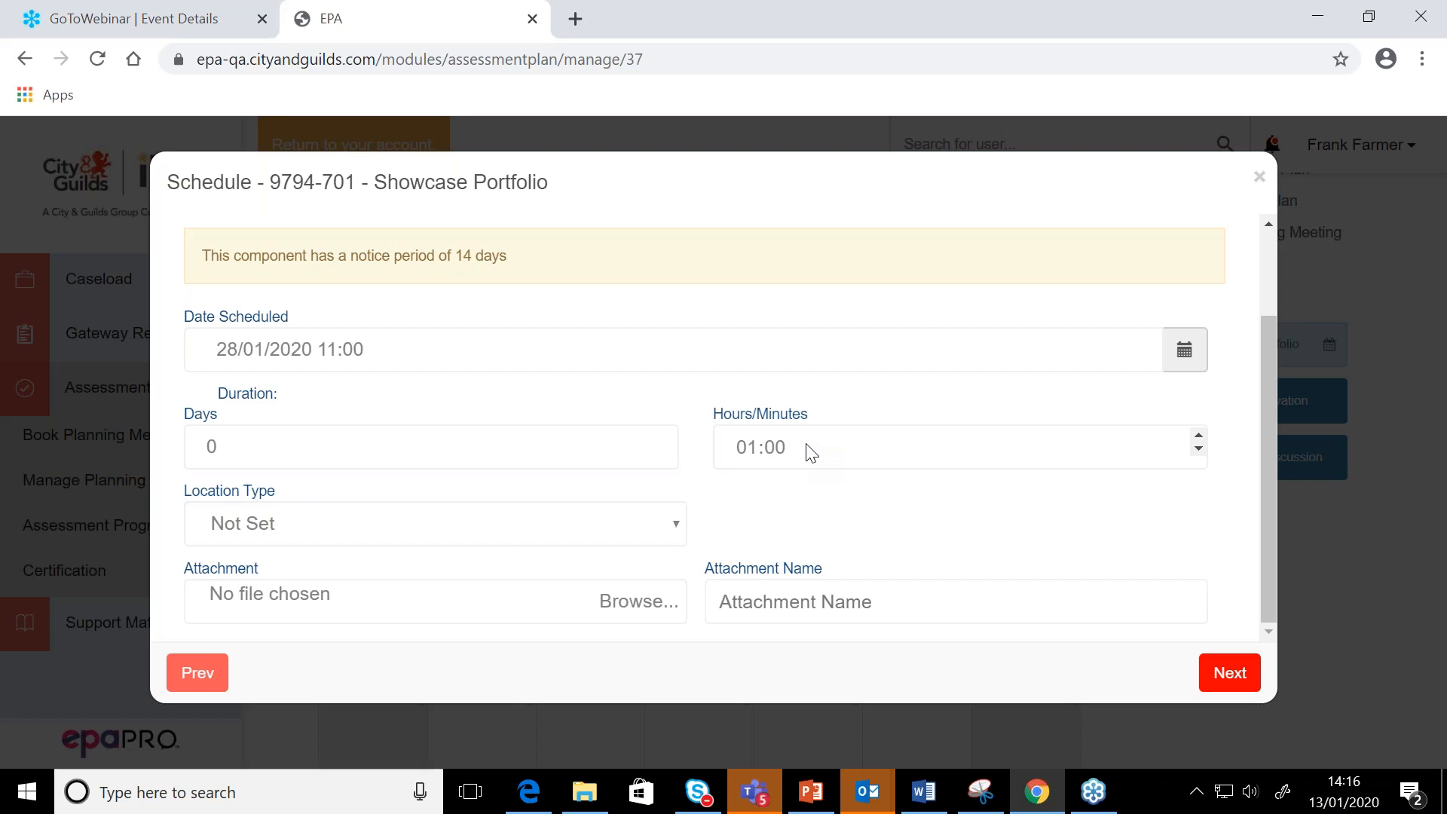
pyautogui.click(676, 527)
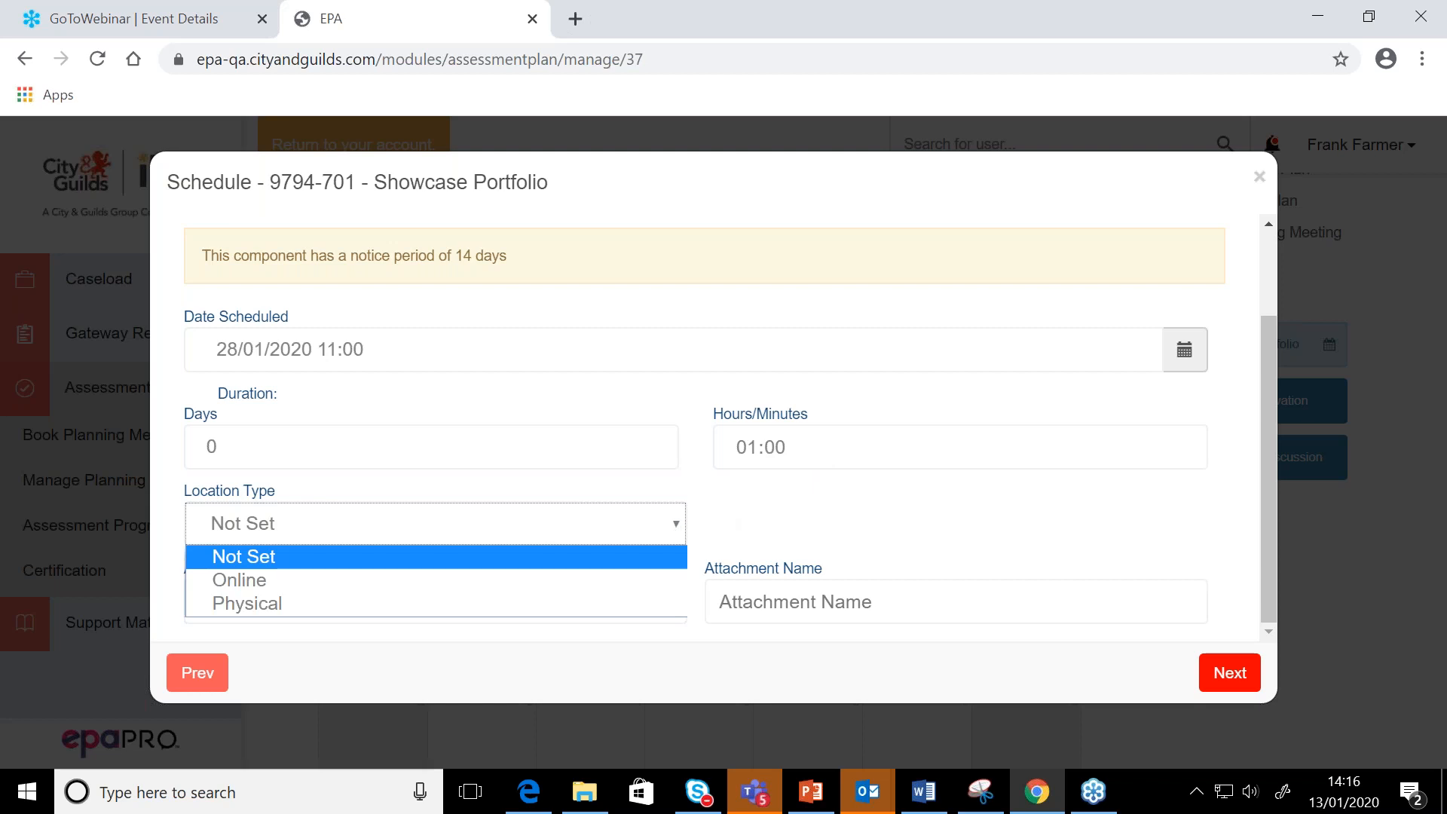
pyautogui.click(655, 580)
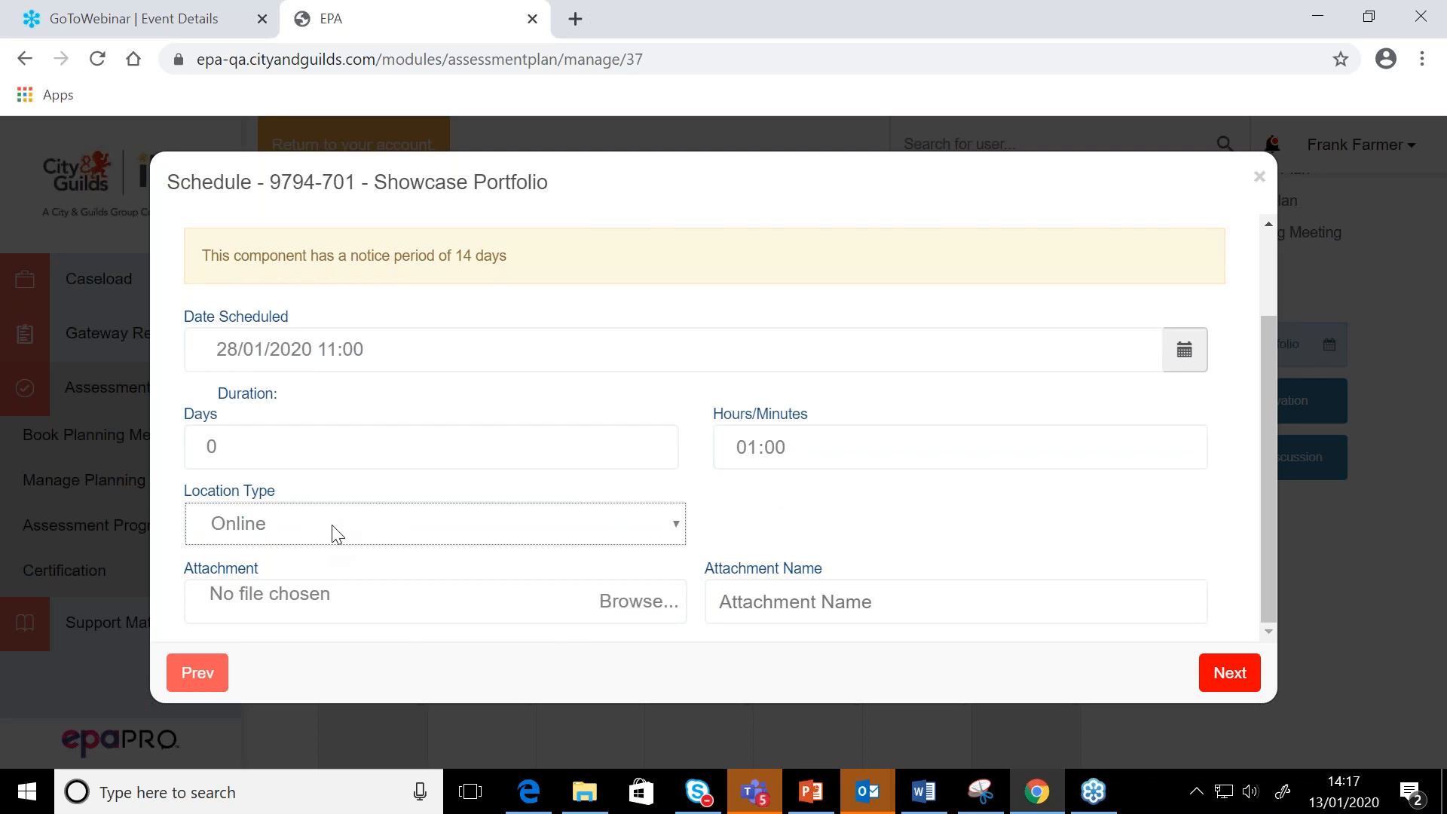
pyautogui.click(1244, 690)
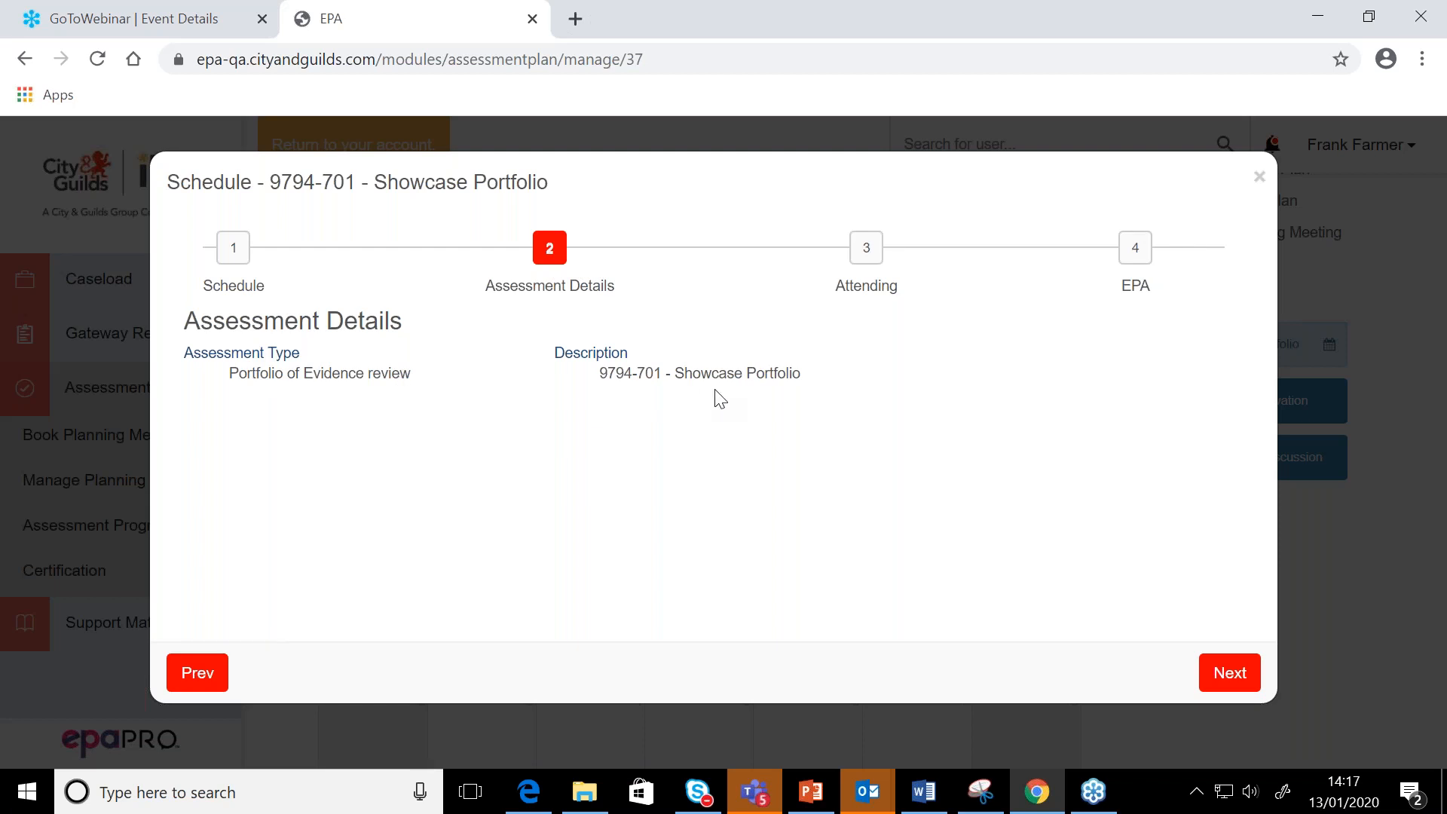
pyautogui.click(1240, 680)
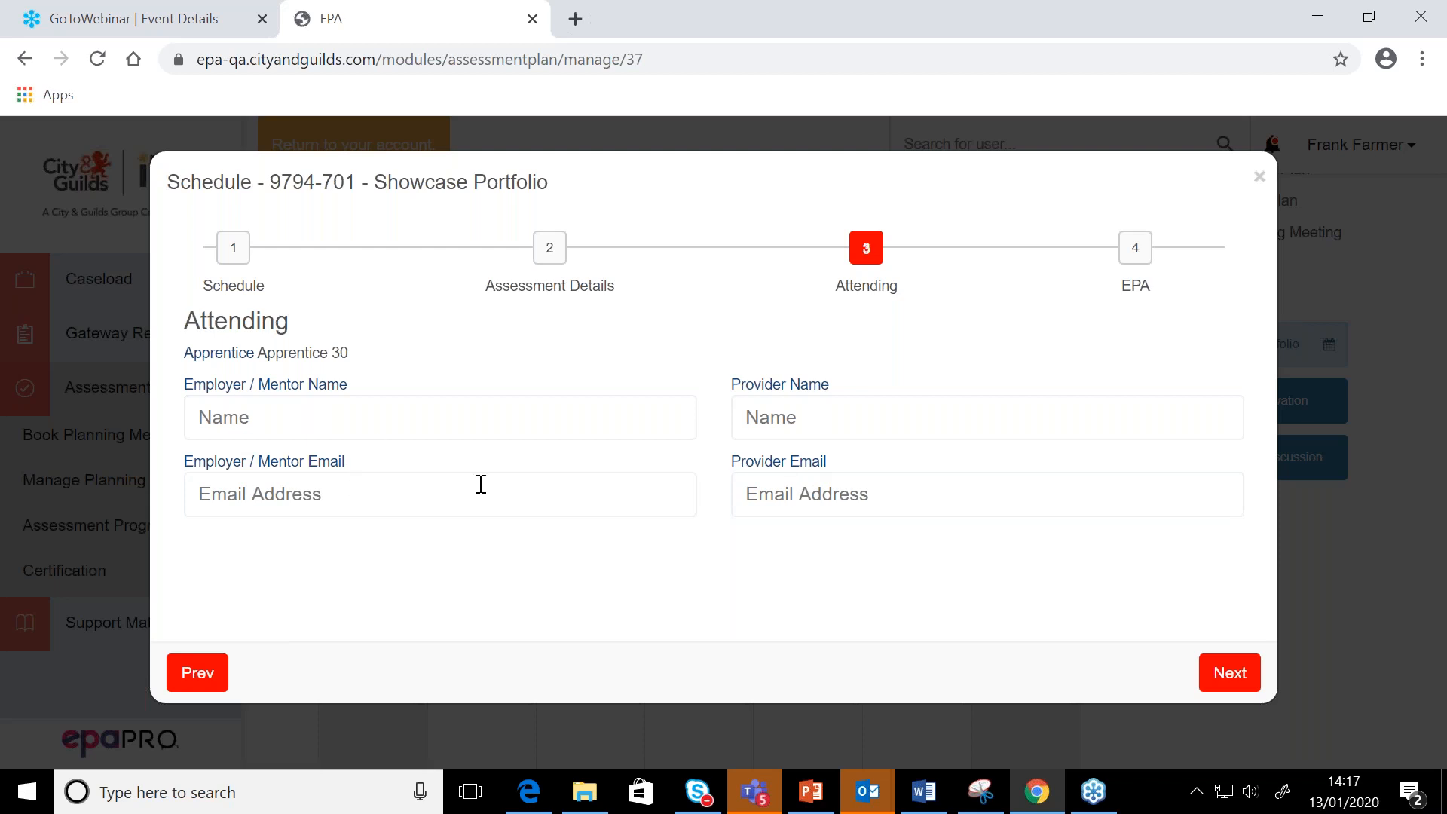
pyautogui.click(1238, 679)
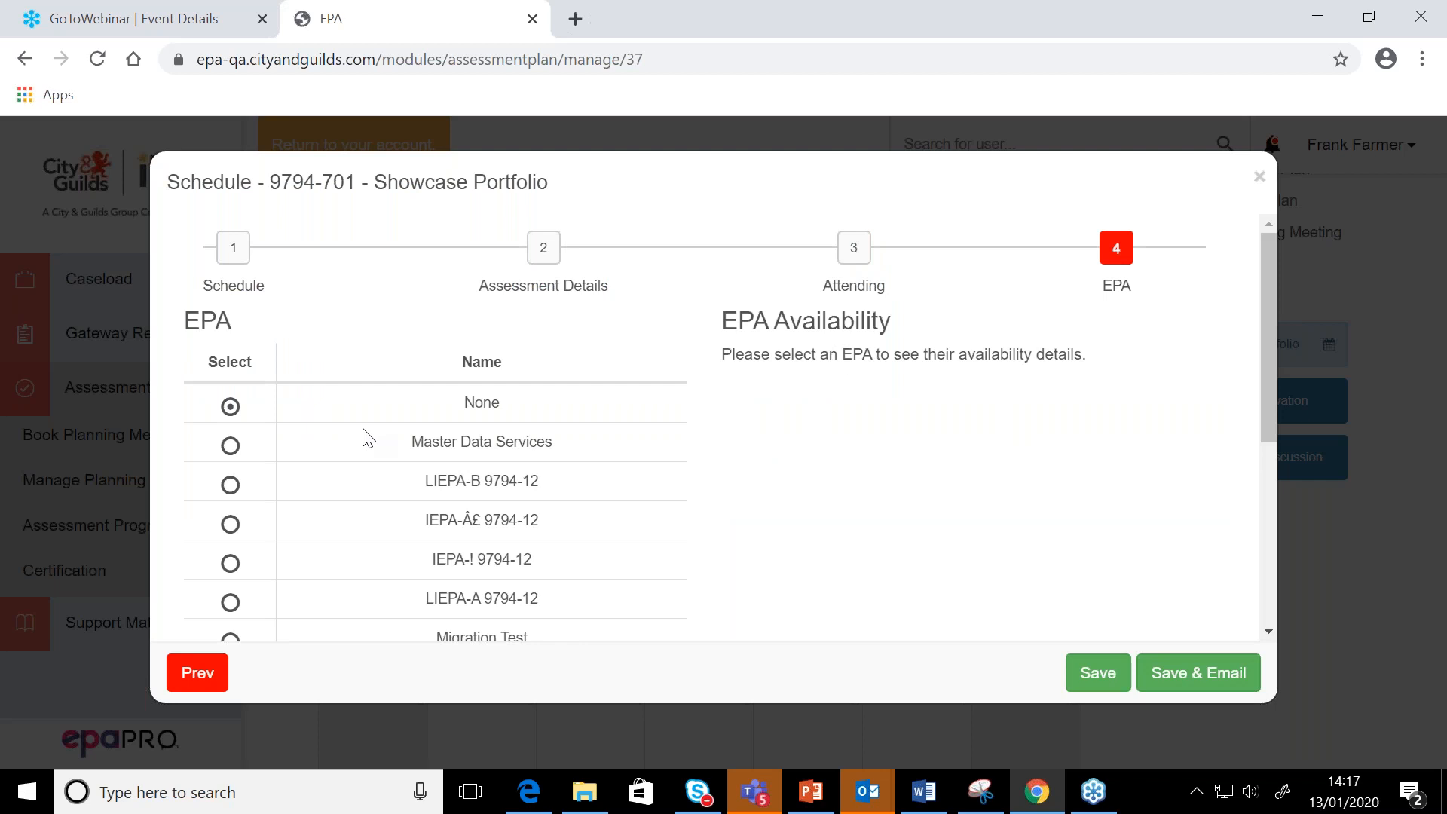
# Assign the signed-in assessor as the Showcase Portfolio's EPA after checking their availability, and save and email the booking
pyautogui.scroll(-5, 363, 429)
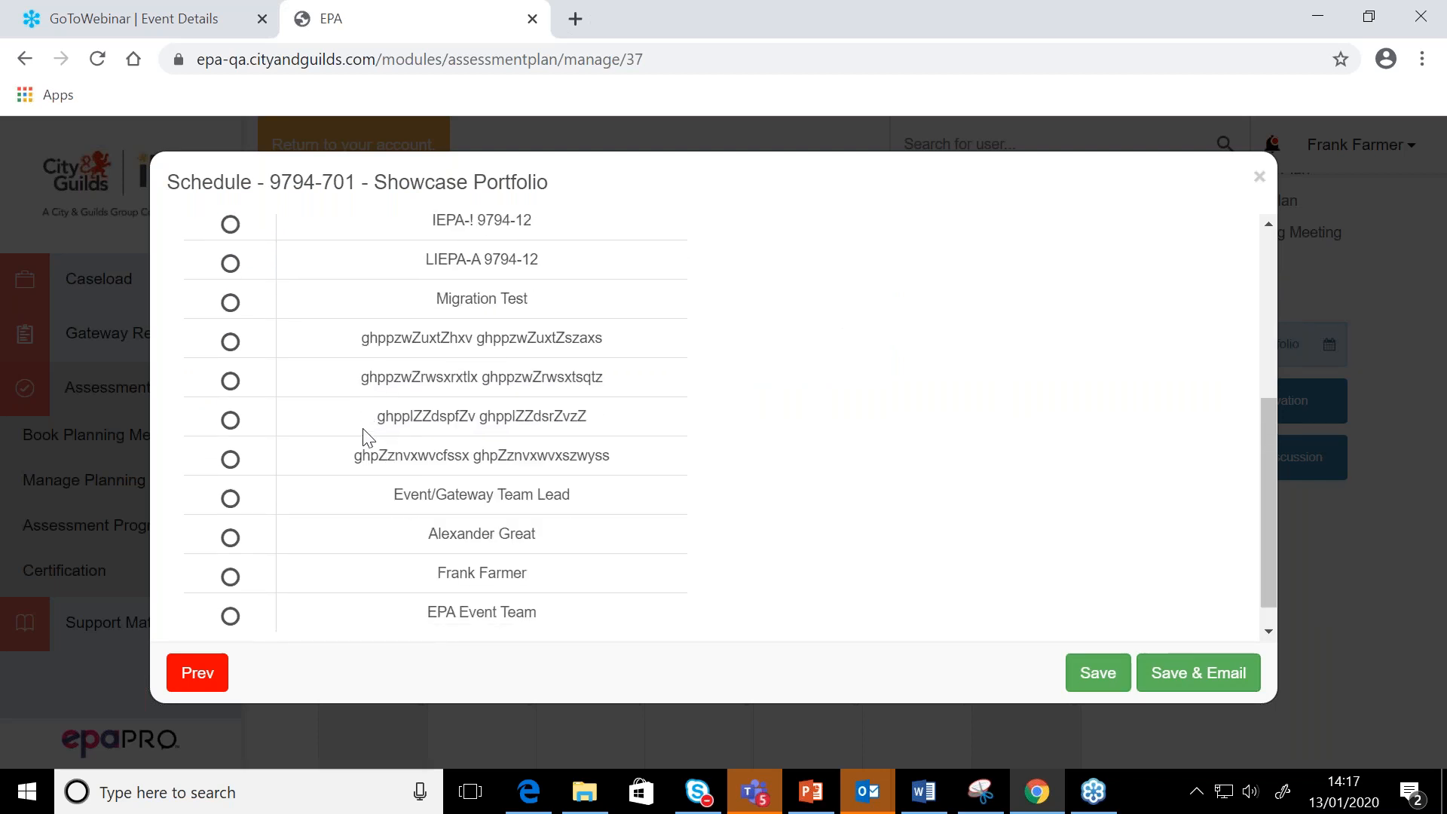
pyautogui.click(231, 577)
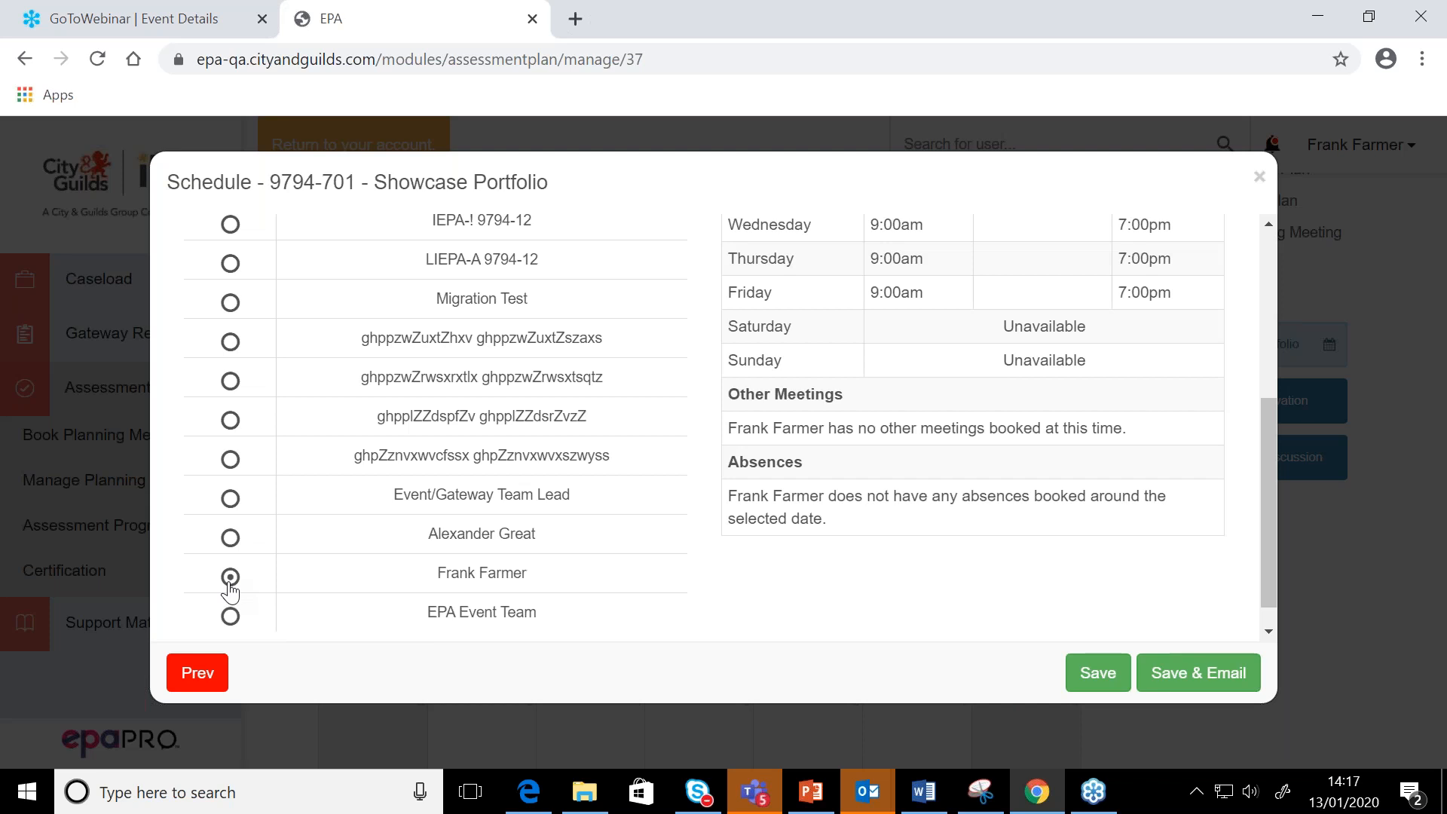
pyautogui.scroll(3, 1219, 485)
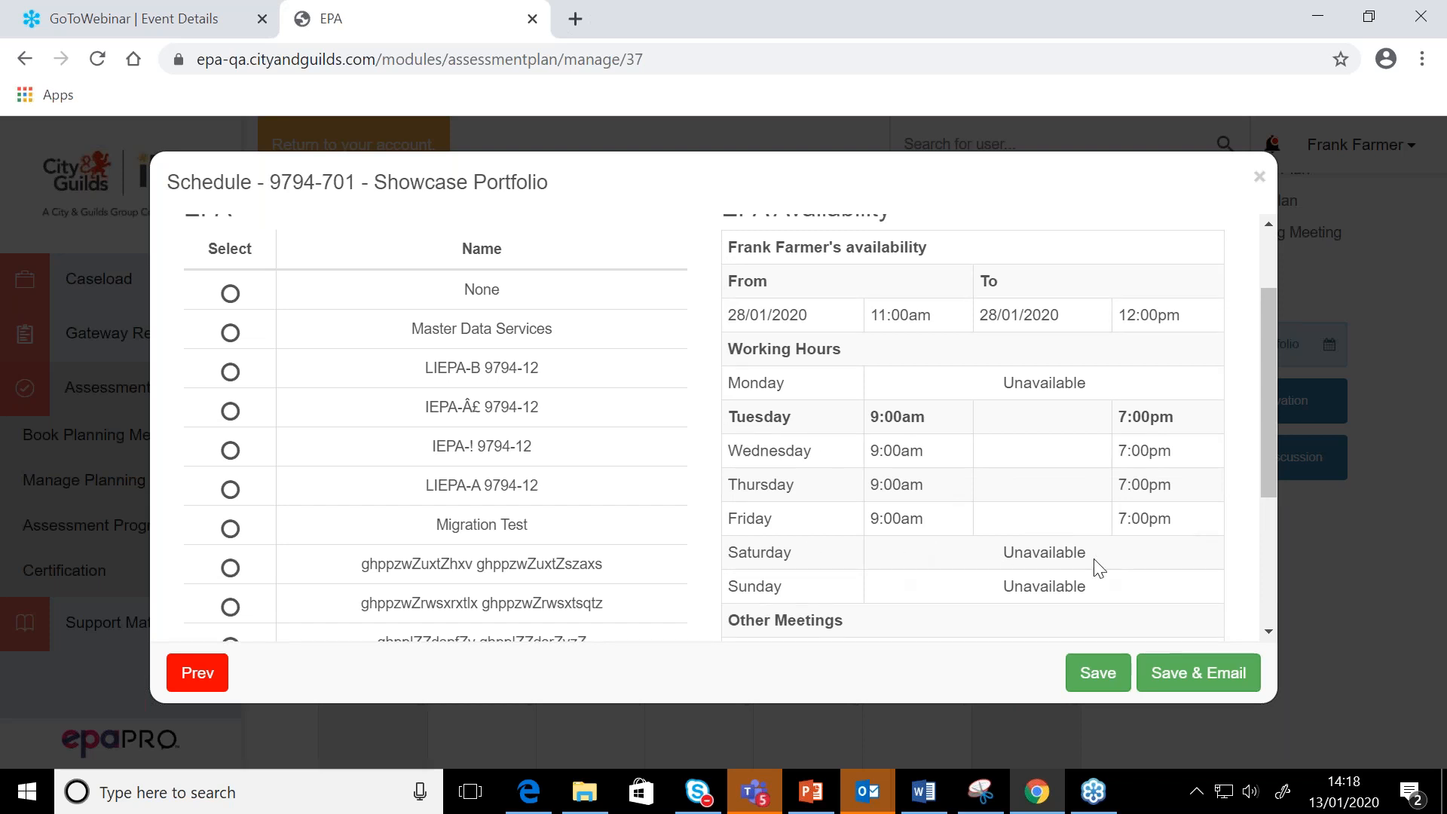
pyautogui.scroll(-2, 1099, 568)
pyautogui.scroll(2, 1095, 565)
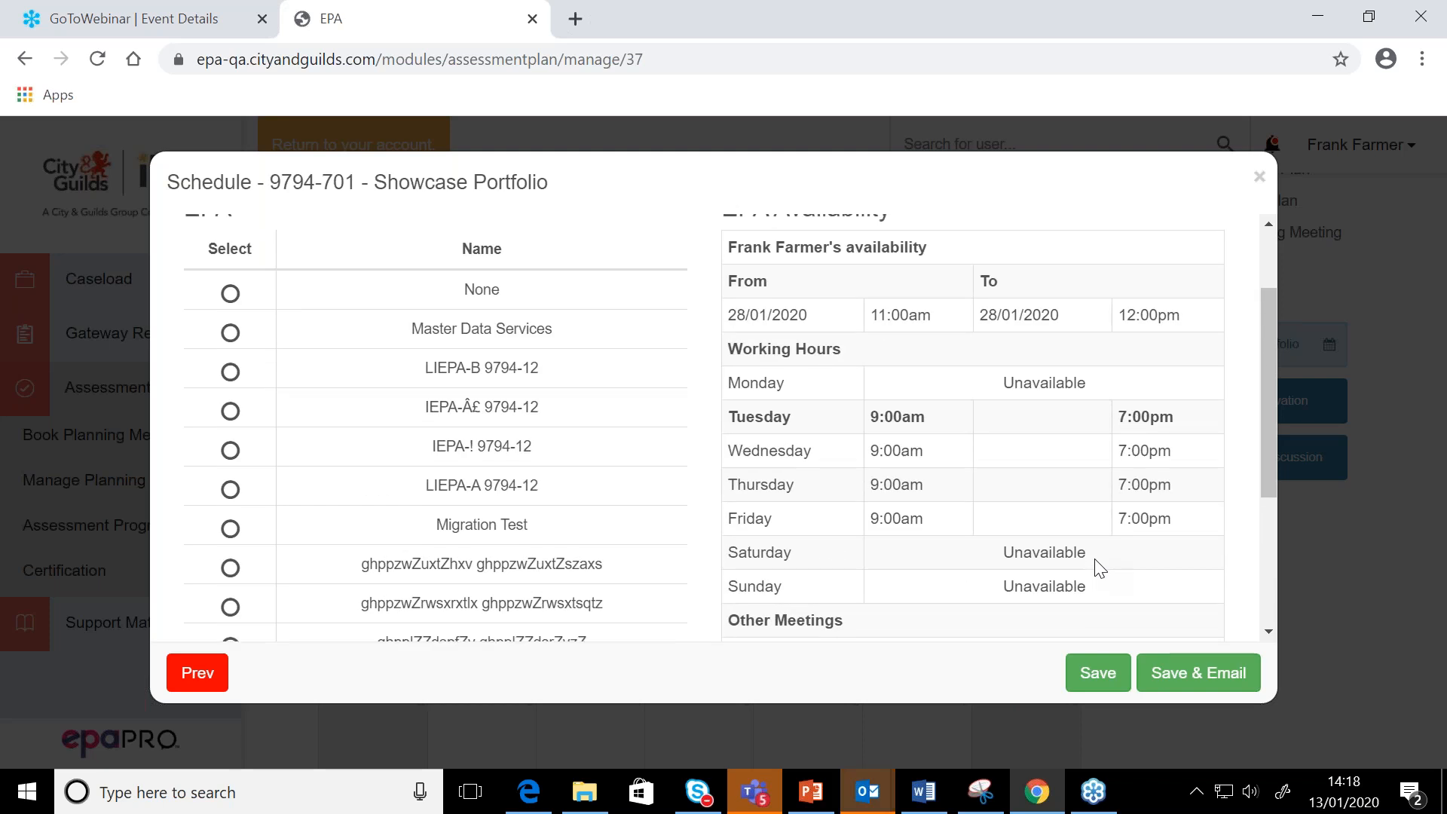
pyautogui.scroll(-1, 1096, 565)
pyautogui.scroll(-3, 1094, 566)
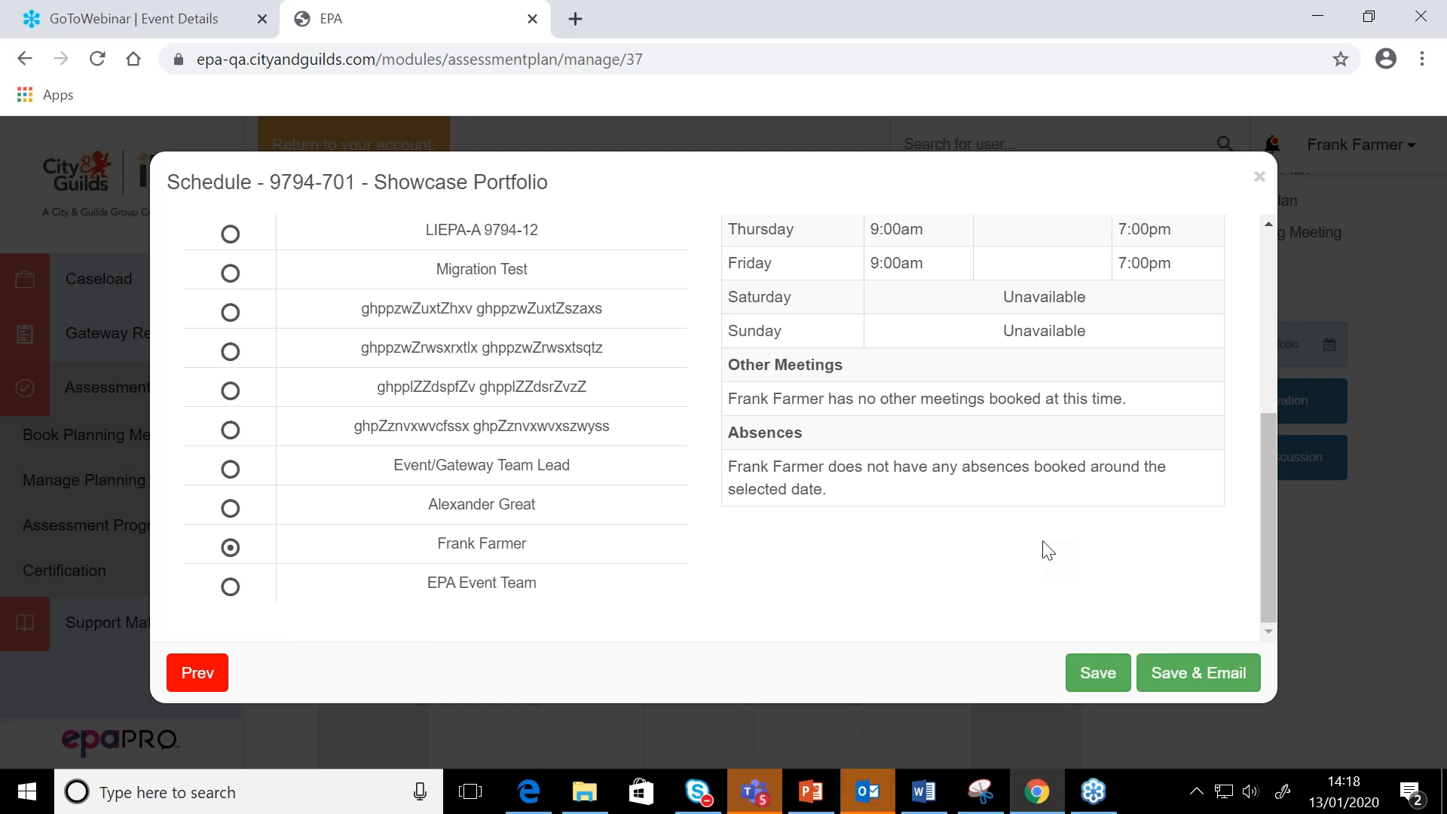
pyautogui.click(1213, 672)
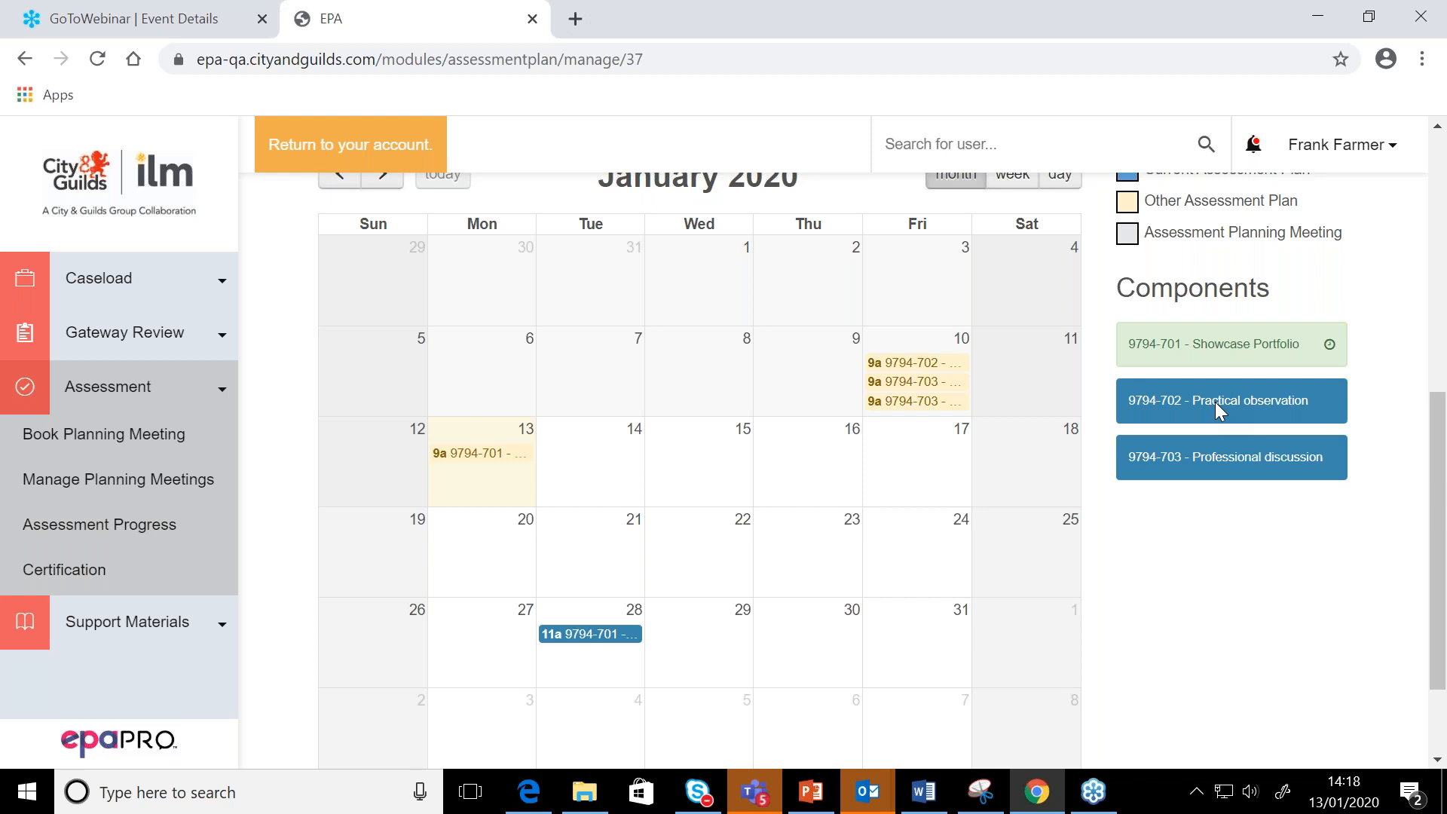
# Place the 9794-702 Practical observation component on 29 January 2020 in the calendar and set its scheduled time to 14:15
pyautogui.moveTo(1215, 401); pyautogui.dragTo(676, 649)
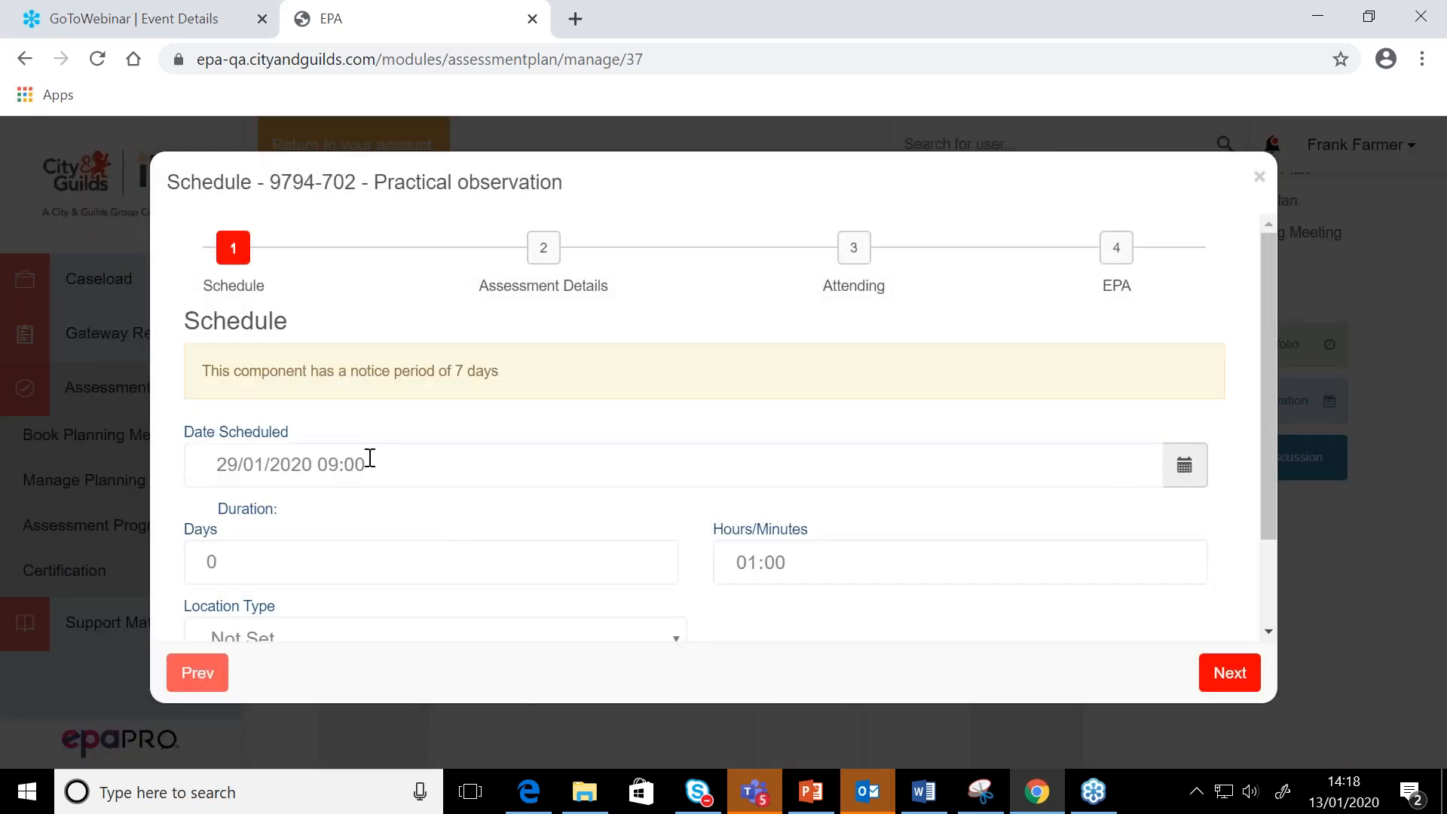
pyautogui.click(266, 465)
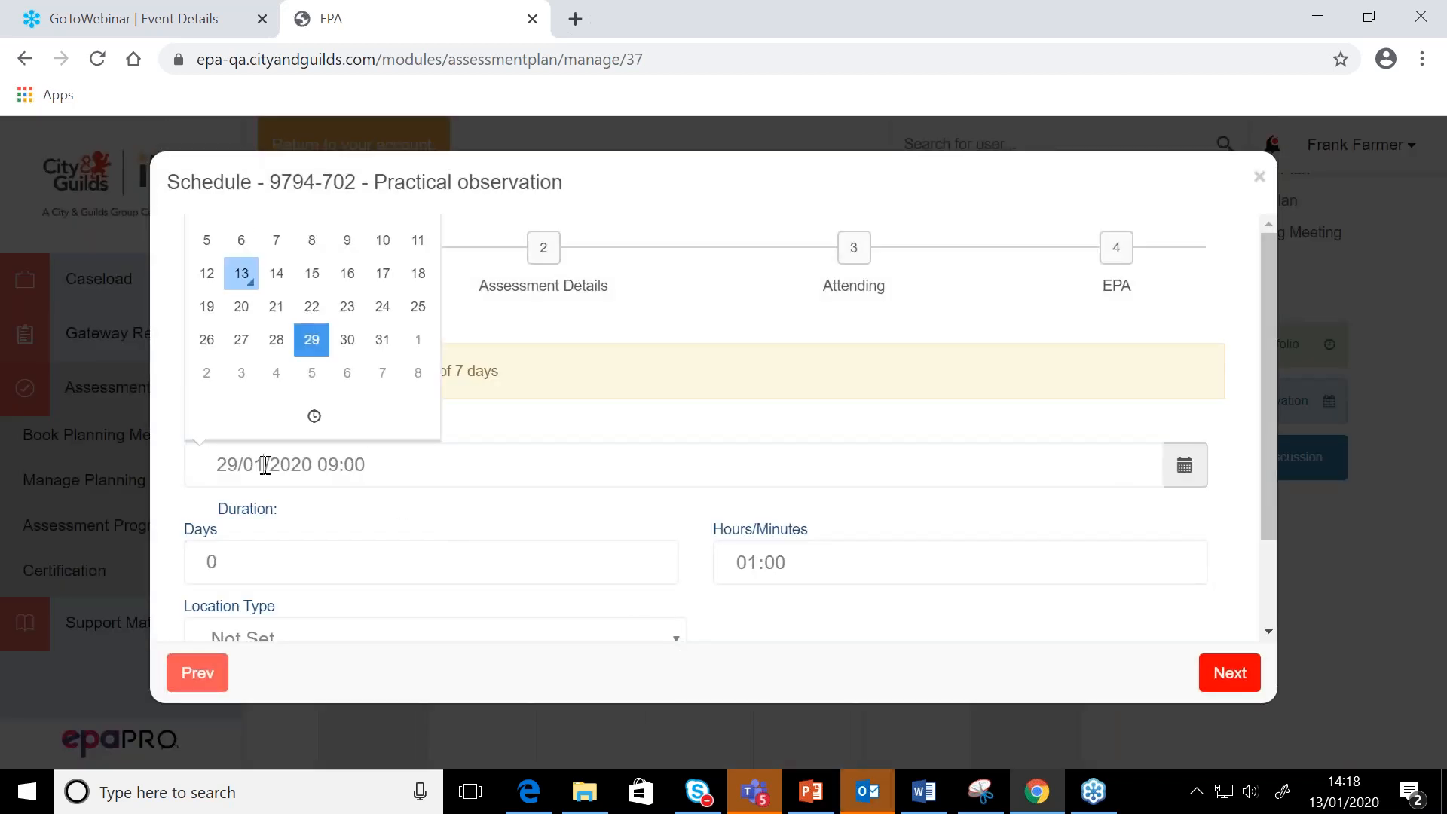
pyautogui.click(315, 419)
pyautogui.click(242, 234)
pyautogui.click(242, 234)
pyautogui.click(242, 233)
pyautogui.click(242, 234)
pyautogui.click(242, 234)
pyautogui.click(401, 239)
pyautogui.click(401, 239)
pyautogui.click(404, 239)
pyautogui.doubleClick(403, 239)
pyautogui.tripleClick(403, 239)
pyautogui.tripleClick(404, 238)
pyautogui.doubleClick(403, 239)
pyautogui.doubleClick(404, 239)
pyautogui.click(404, 239)
pyautogui.click(393, 400)
pyautogui.click(564, 441)
# Set the Practical observation's location type to Physical
pyautogui.scroll(-2, 504, 472)
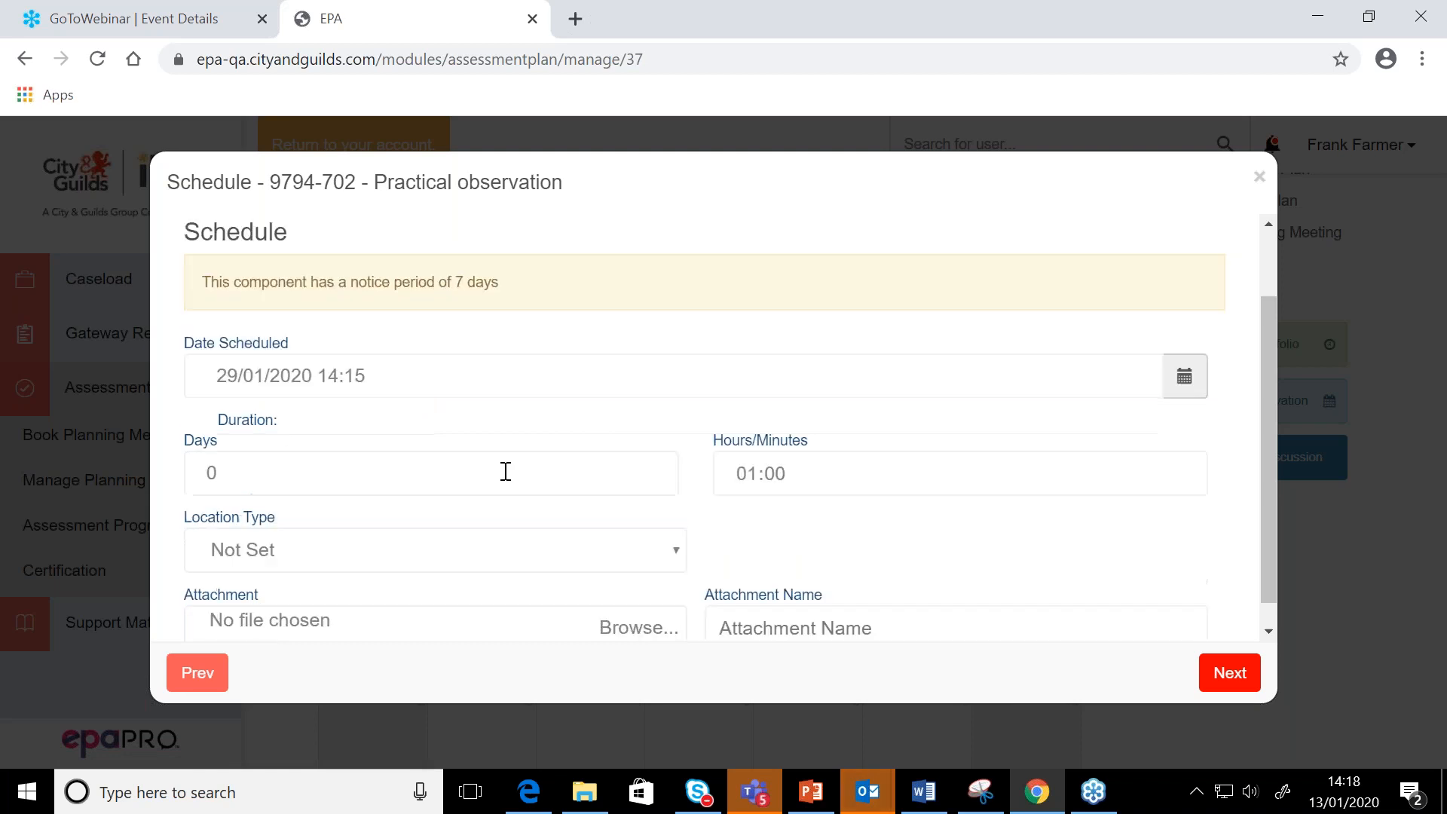
pyautogui.click(551, 527)
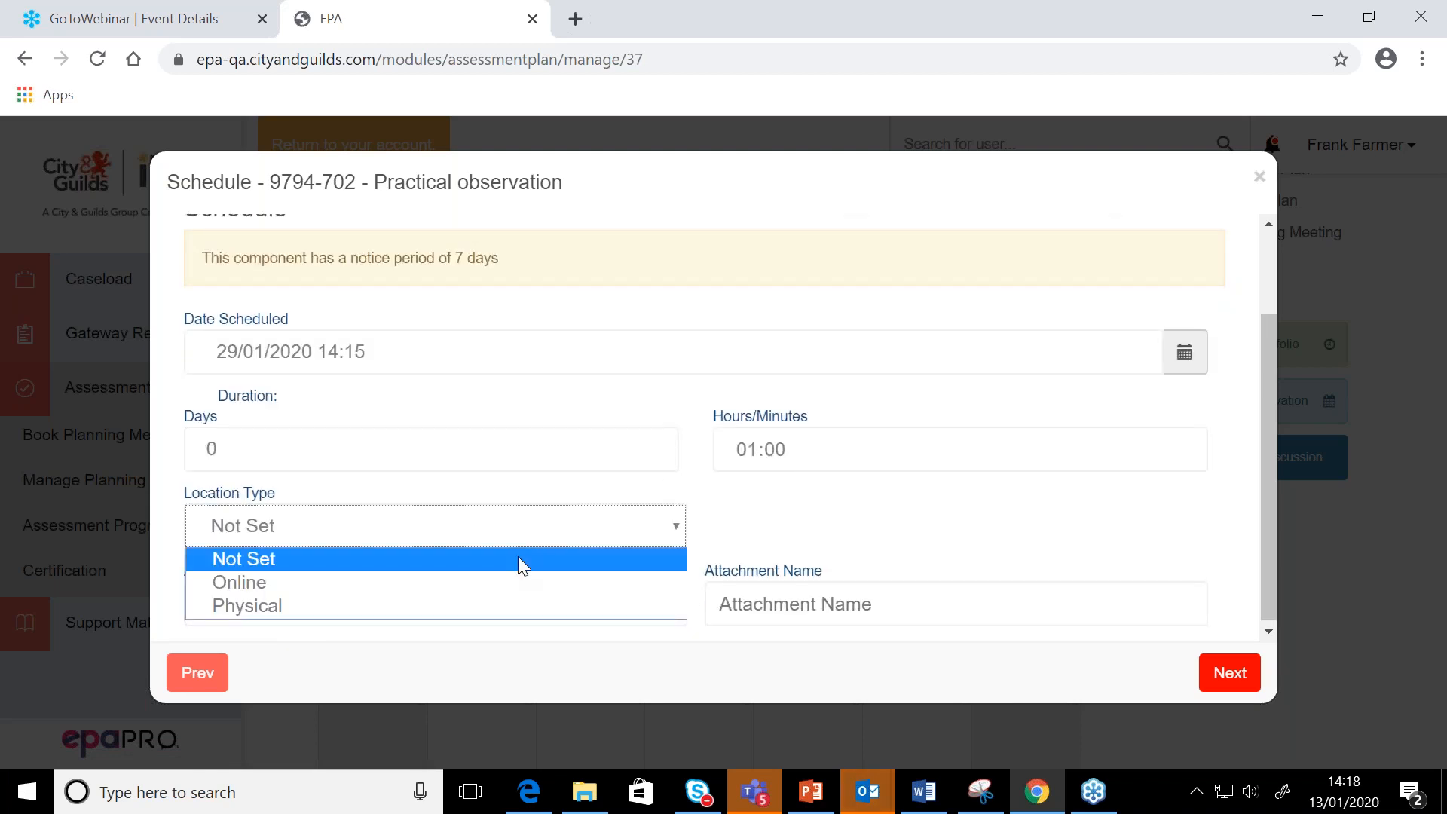
pyautogui.click(504, 606)
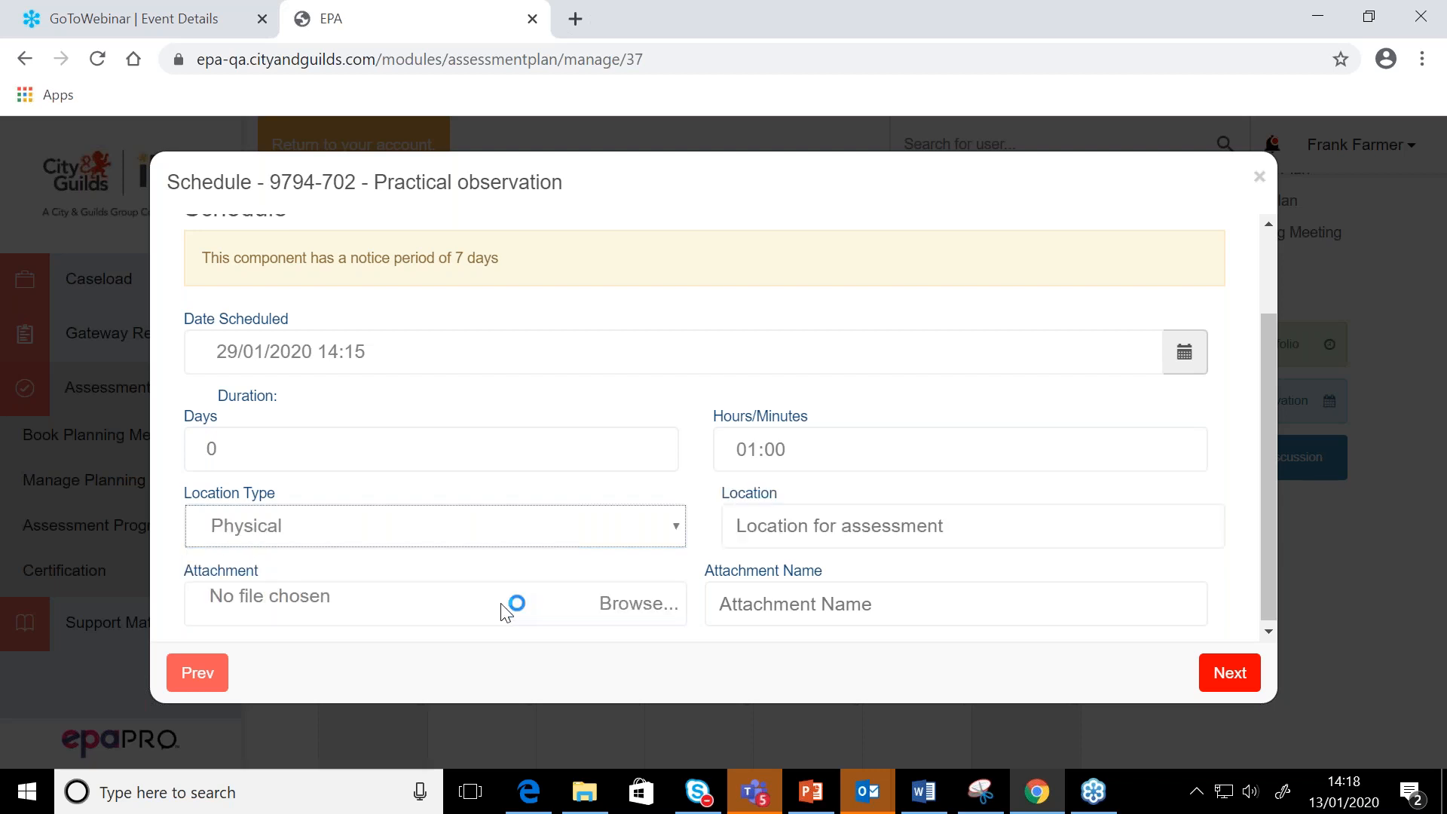
# Enter the assessment's street address as the Practical observation's location and advance to the EPA stage, leaving the attendee details blank
pyautogui.click(798, 518)
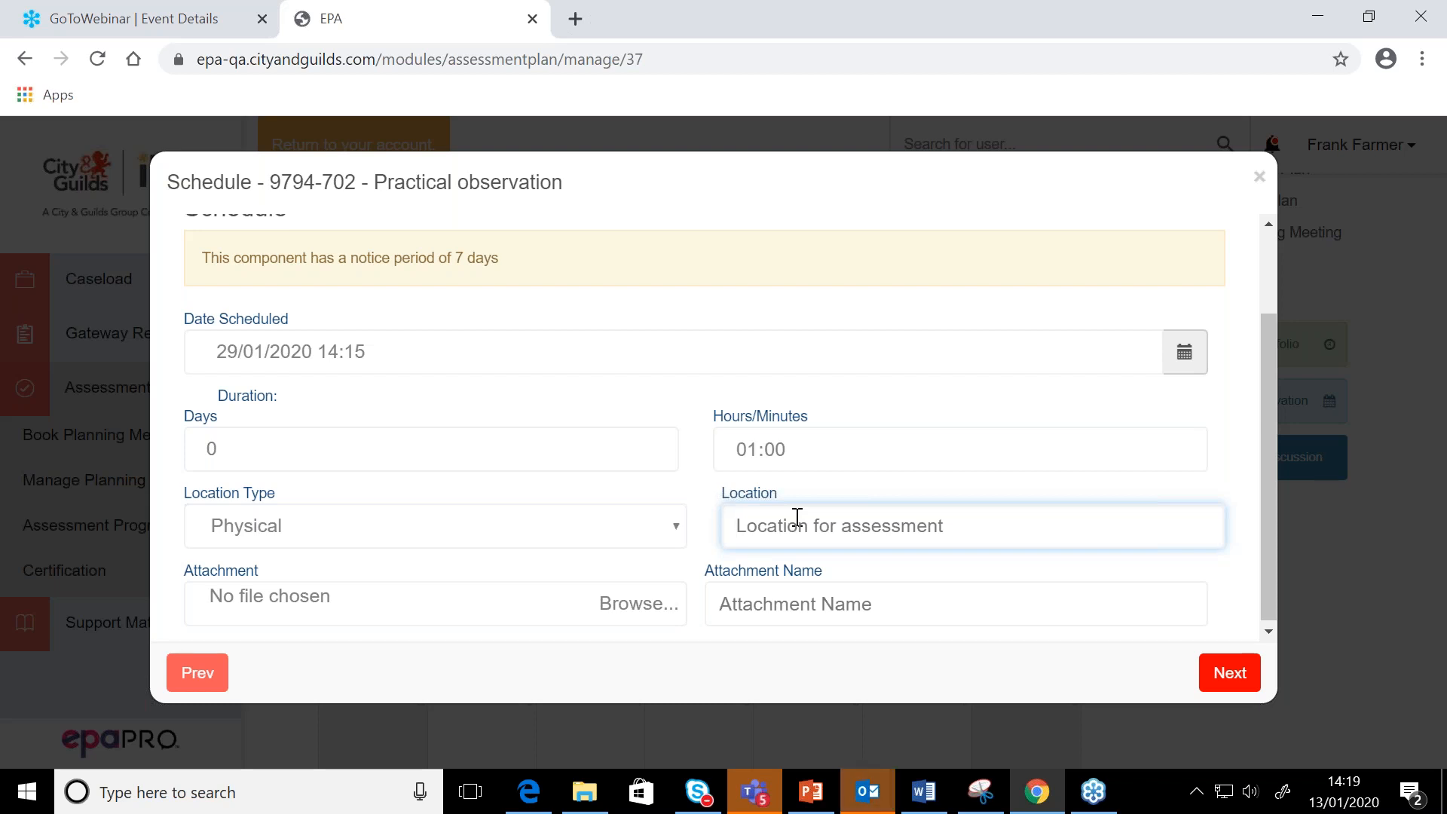
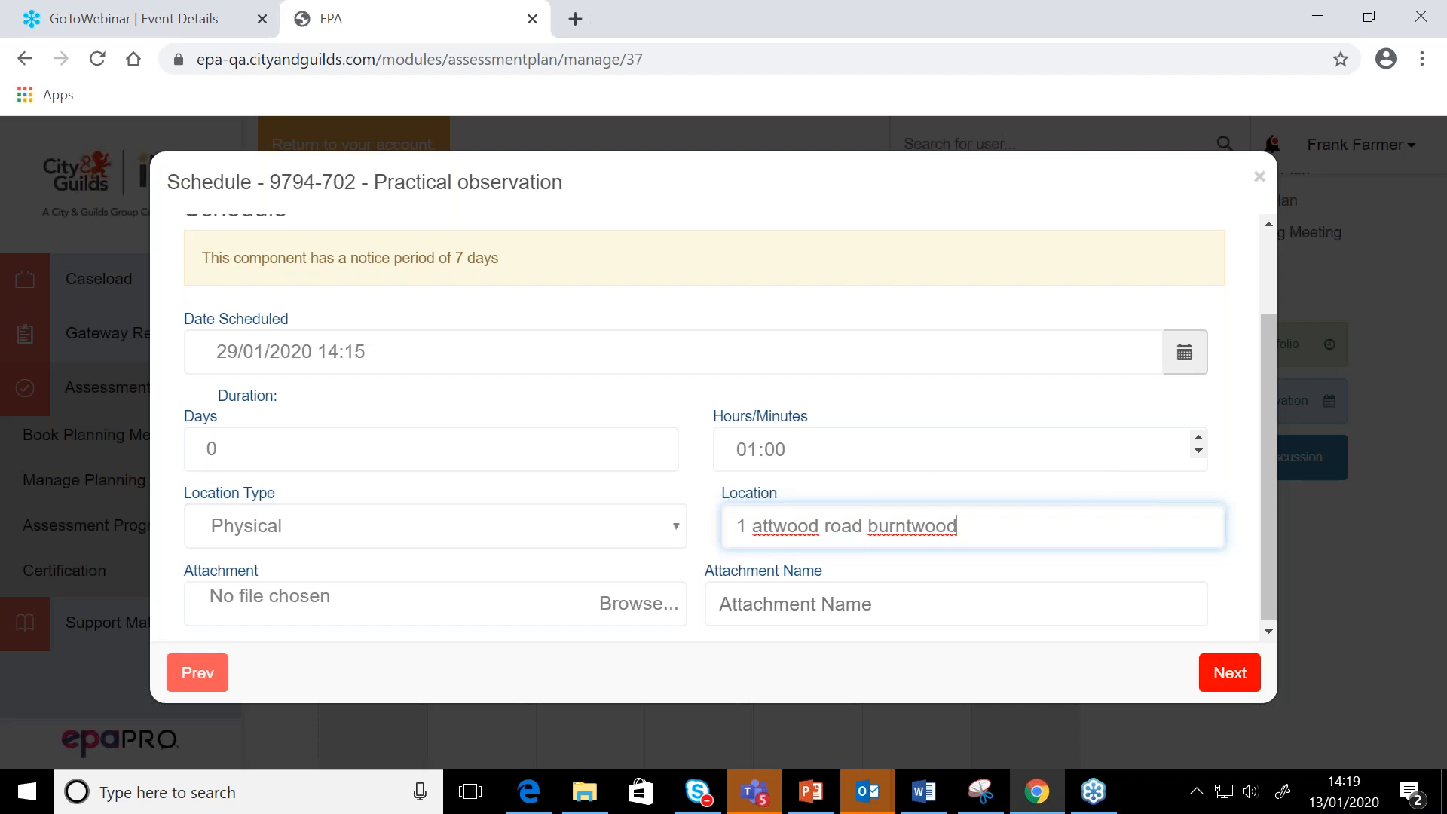
pyautogui.scroll(1, 705, 428)
pyautogui.scroll(-1, 705, 428)
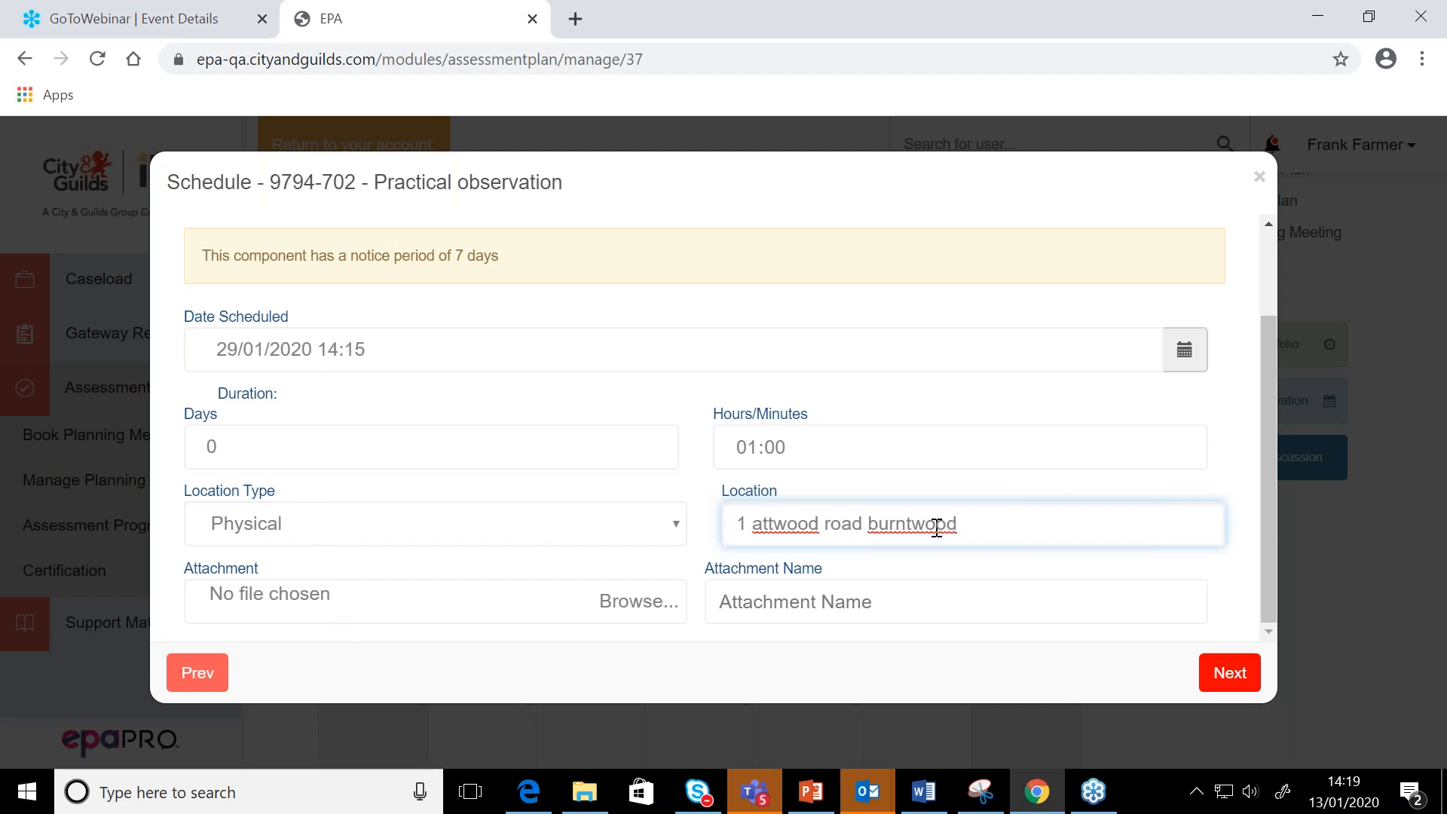
pyautogui.click(1251, 685)
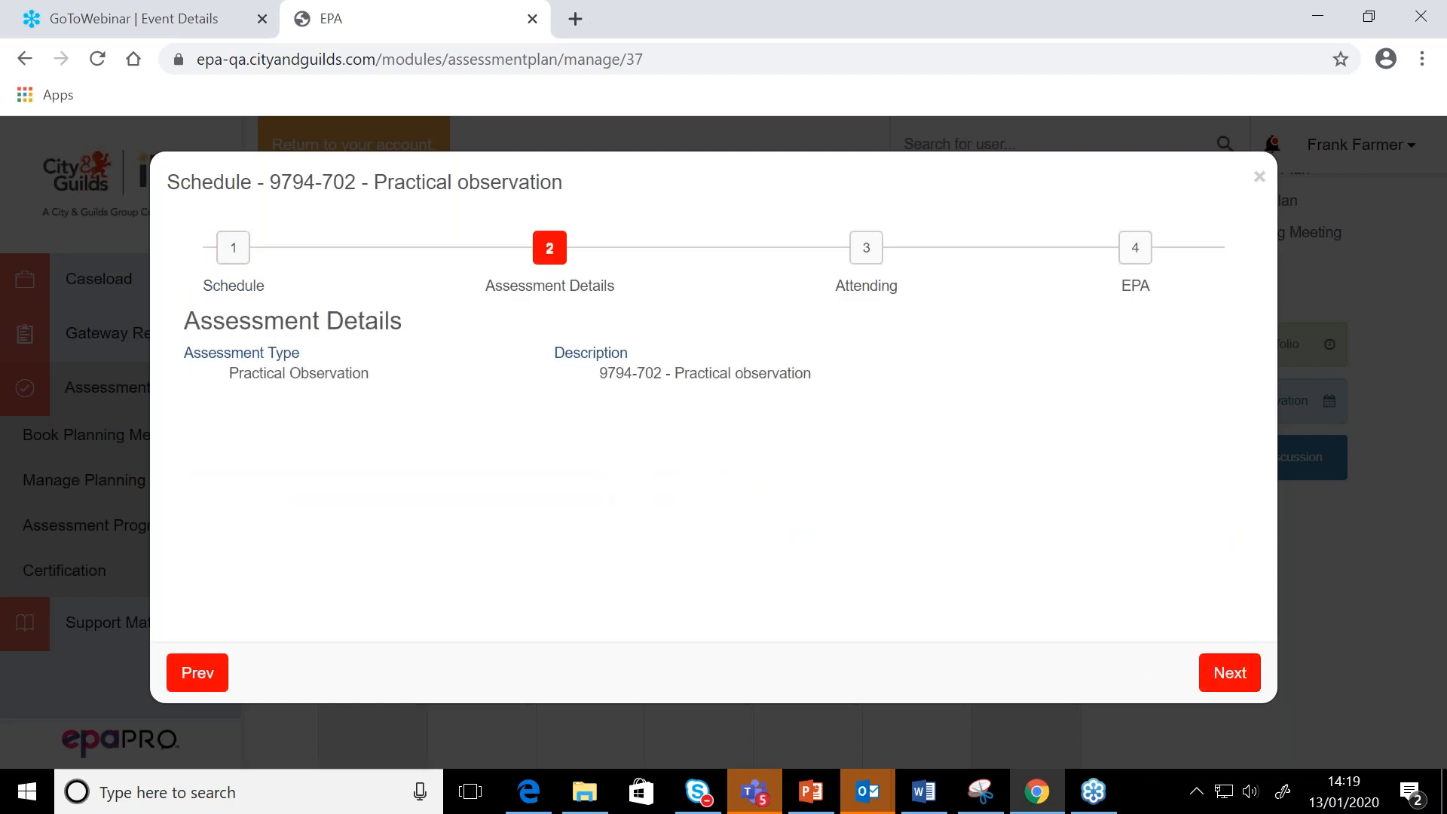
pyautogui.click(1222, 676)
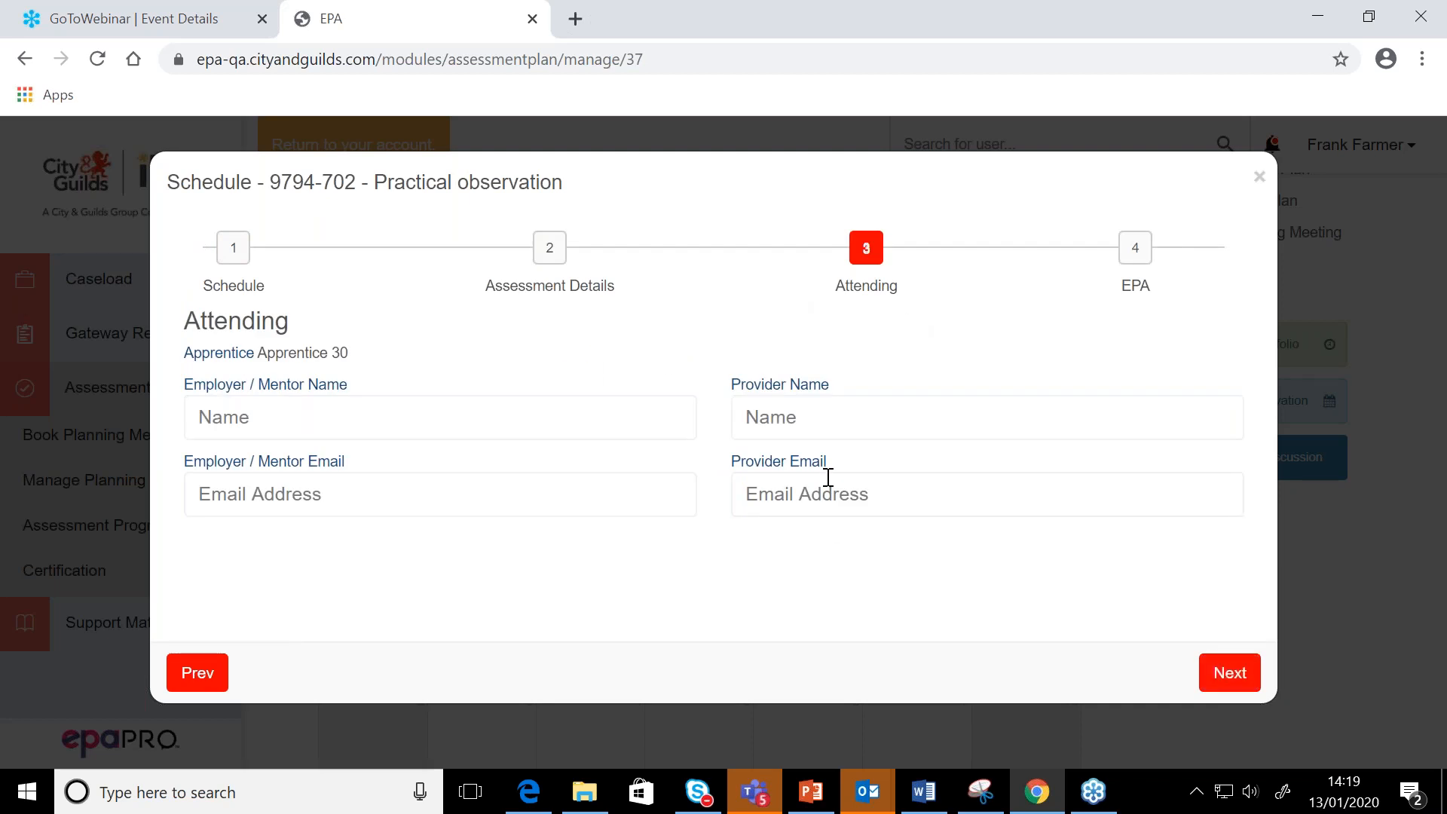
pyautogui.click(1222, 674)
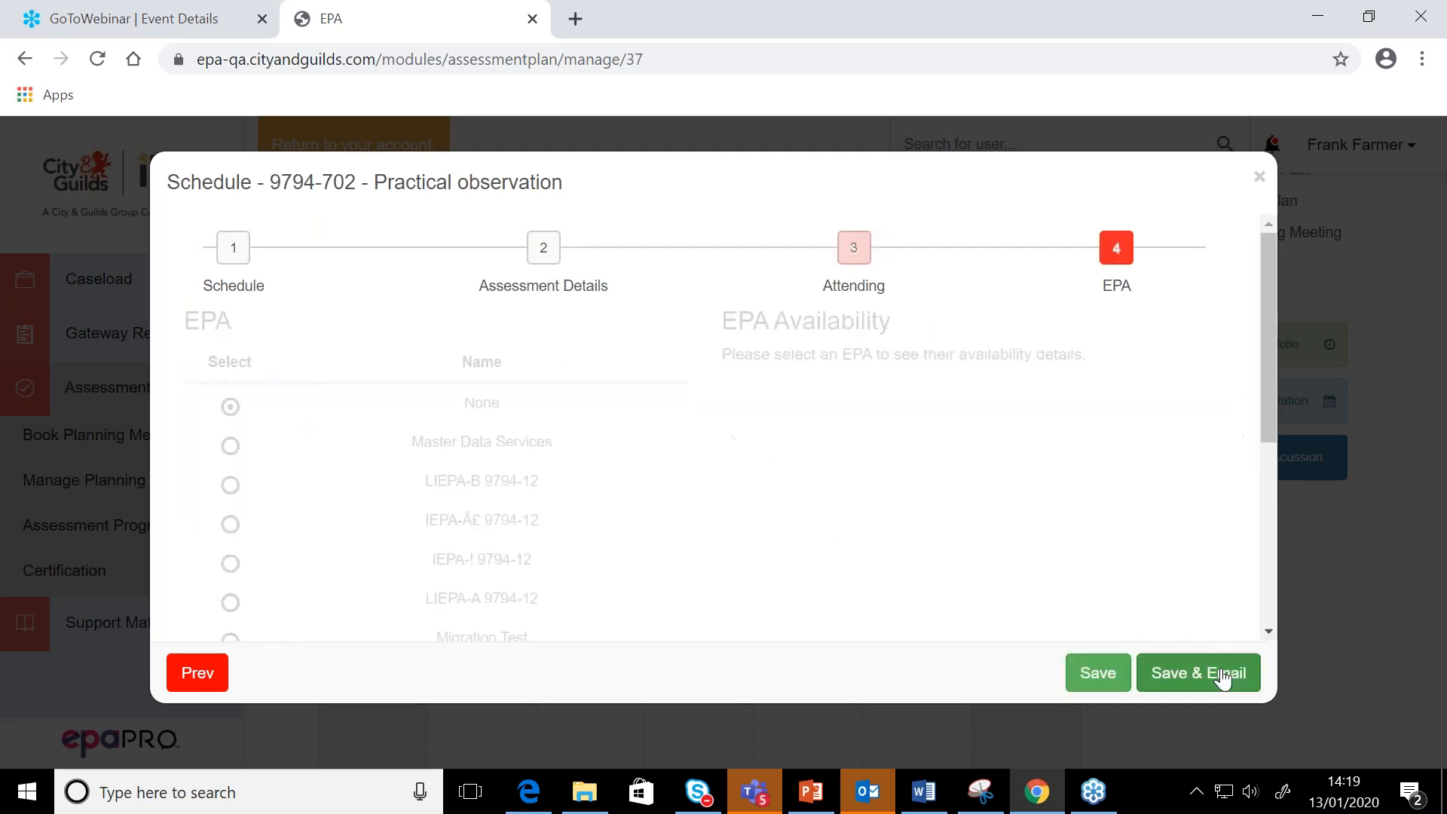
# Select the signed-in assessor as the Practical observation's EPA, review their availability, and save and email the booking
pyautogui.scroll(-3, 555, 549)
pyautogui.scroll(-2, 556, 549)
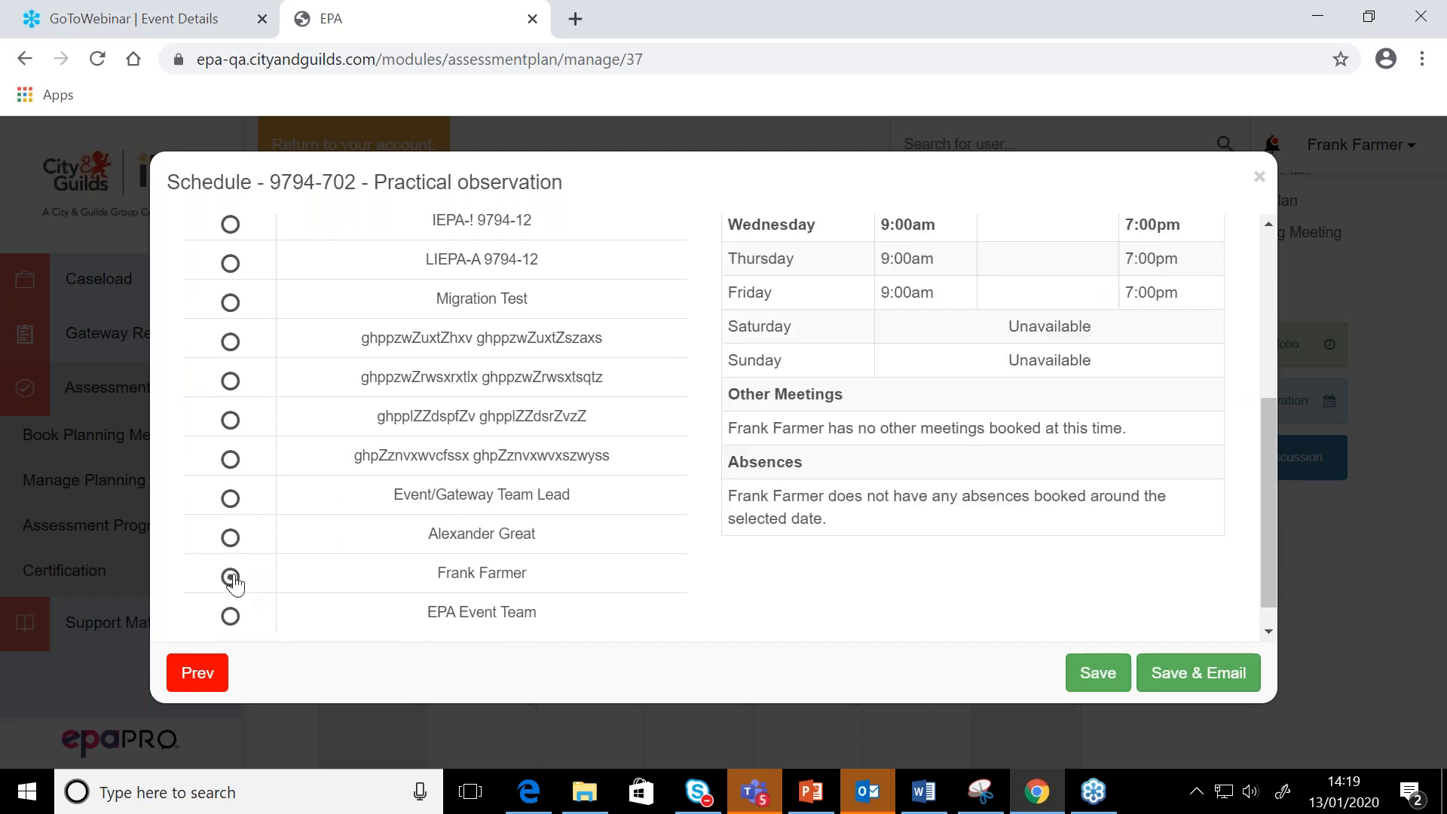
pyautogui.scroll(3, 1043, 555)
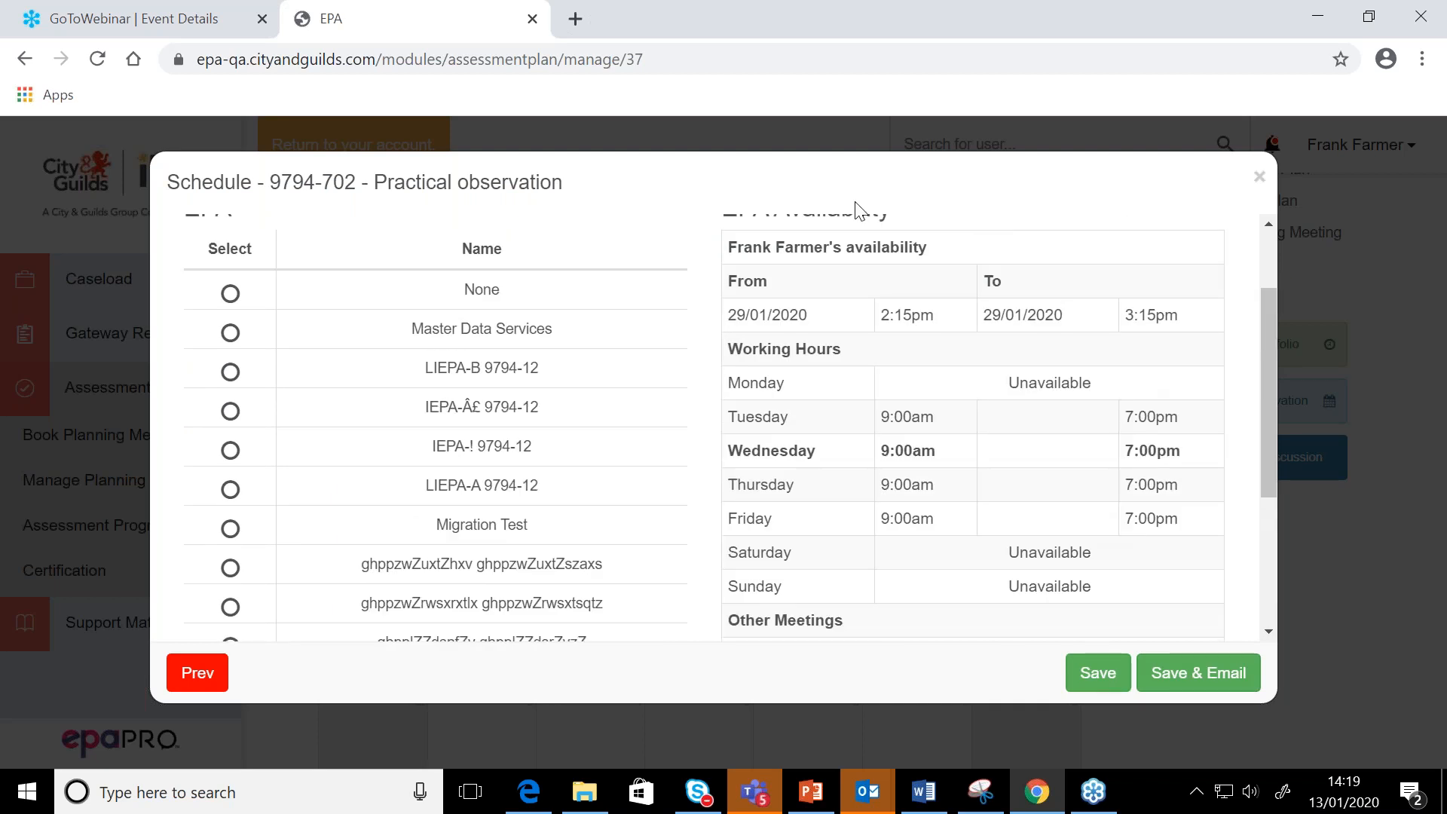
pyautogui.scroll(-3, 1017, 343)
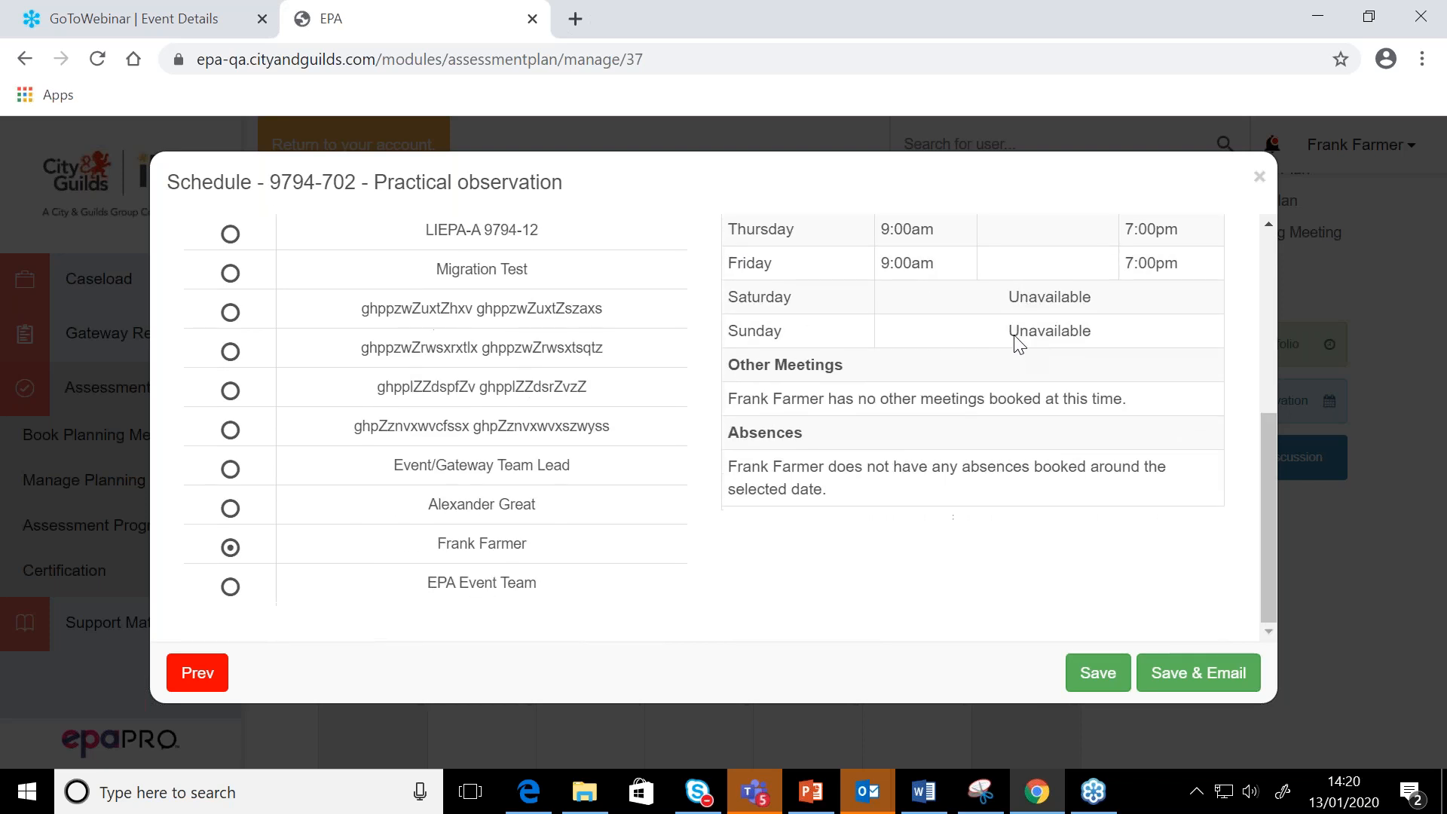
pyautogui.click(1191, 679)
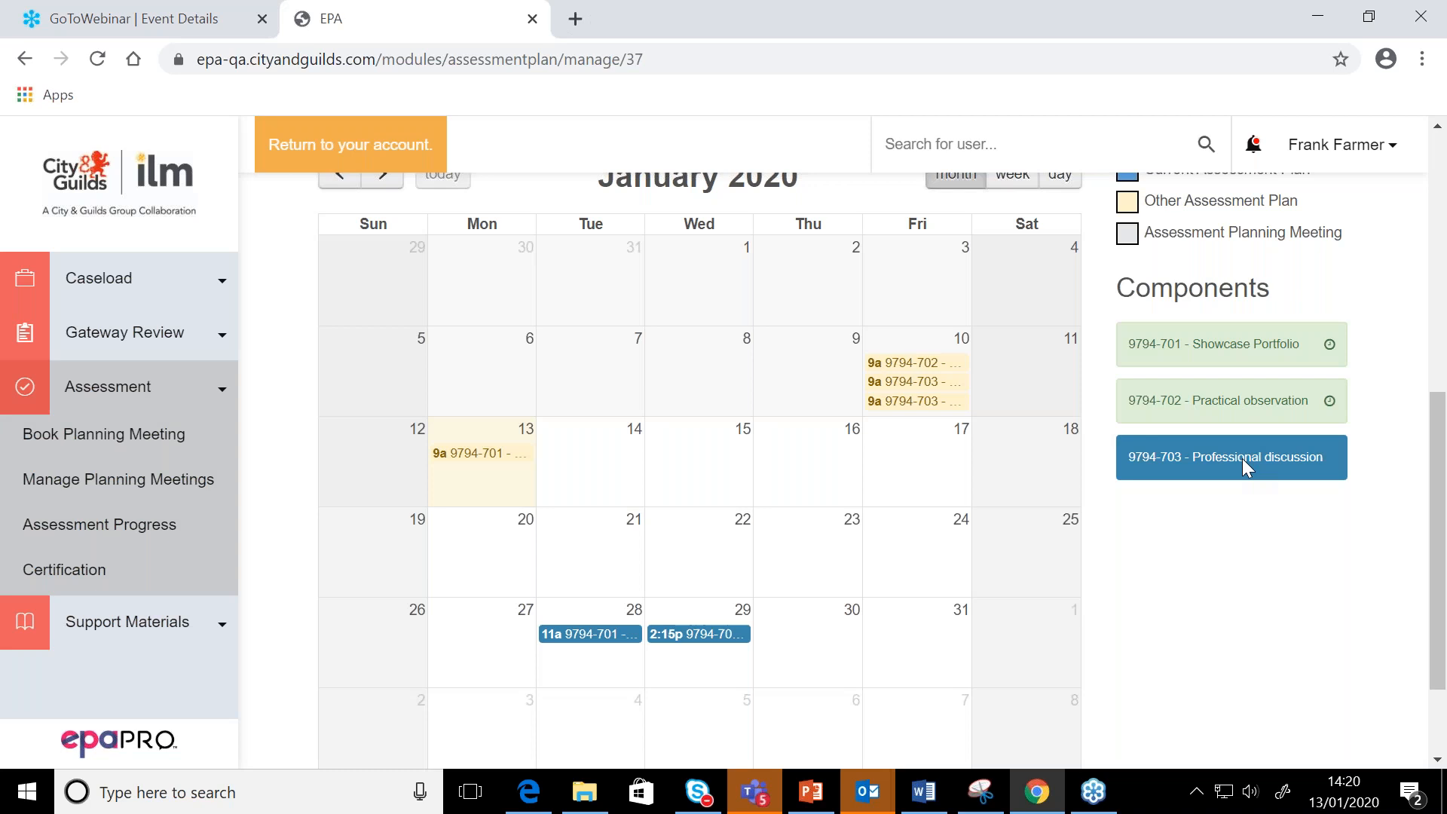
# Place the 9794-703 Professional discussion component on 1 February 2020 in the calendar and set its scheduled time to 10:00
pyautogui.scroll(3, 865, 487)
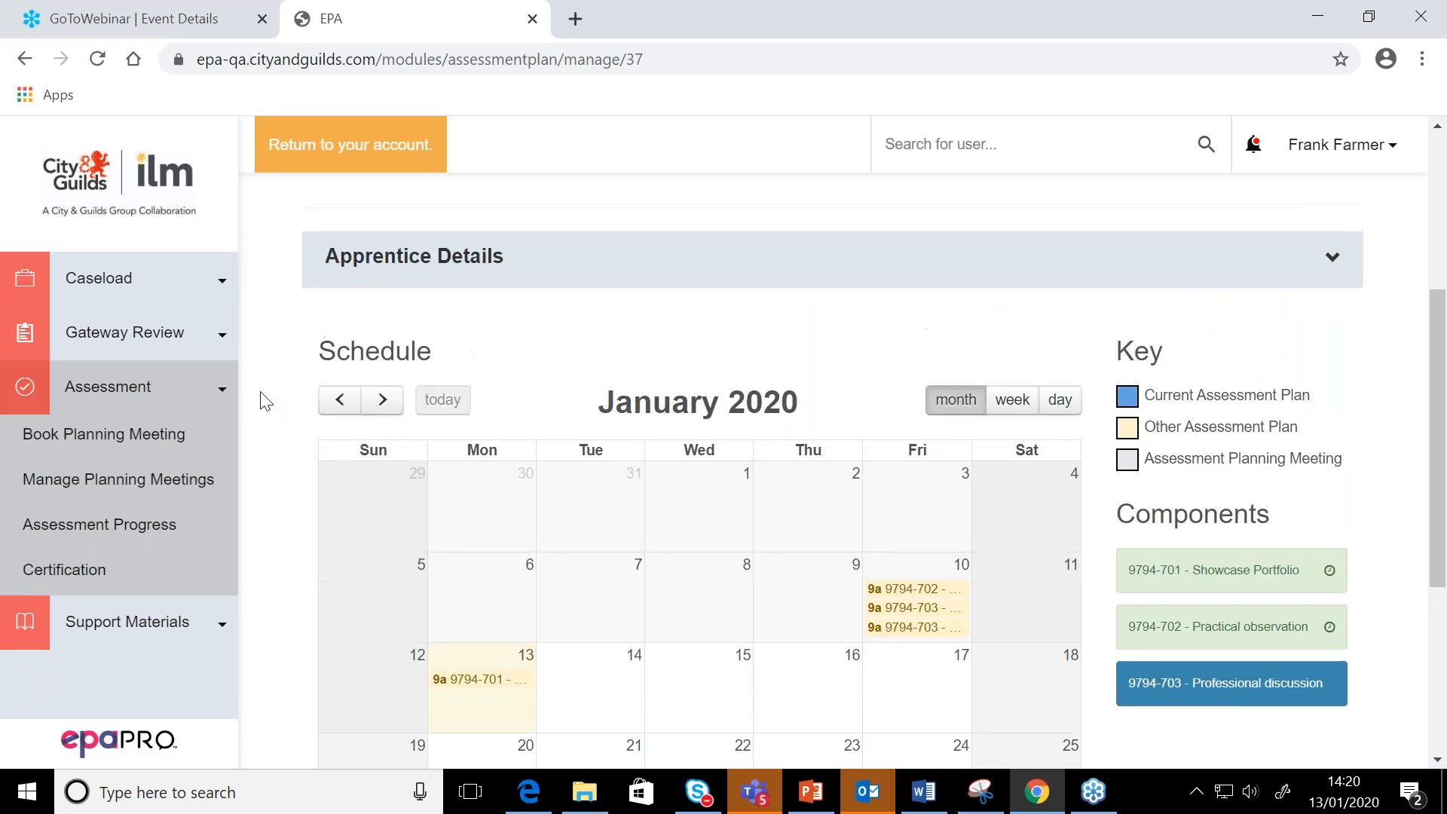
pyautogui.click(384, 401)
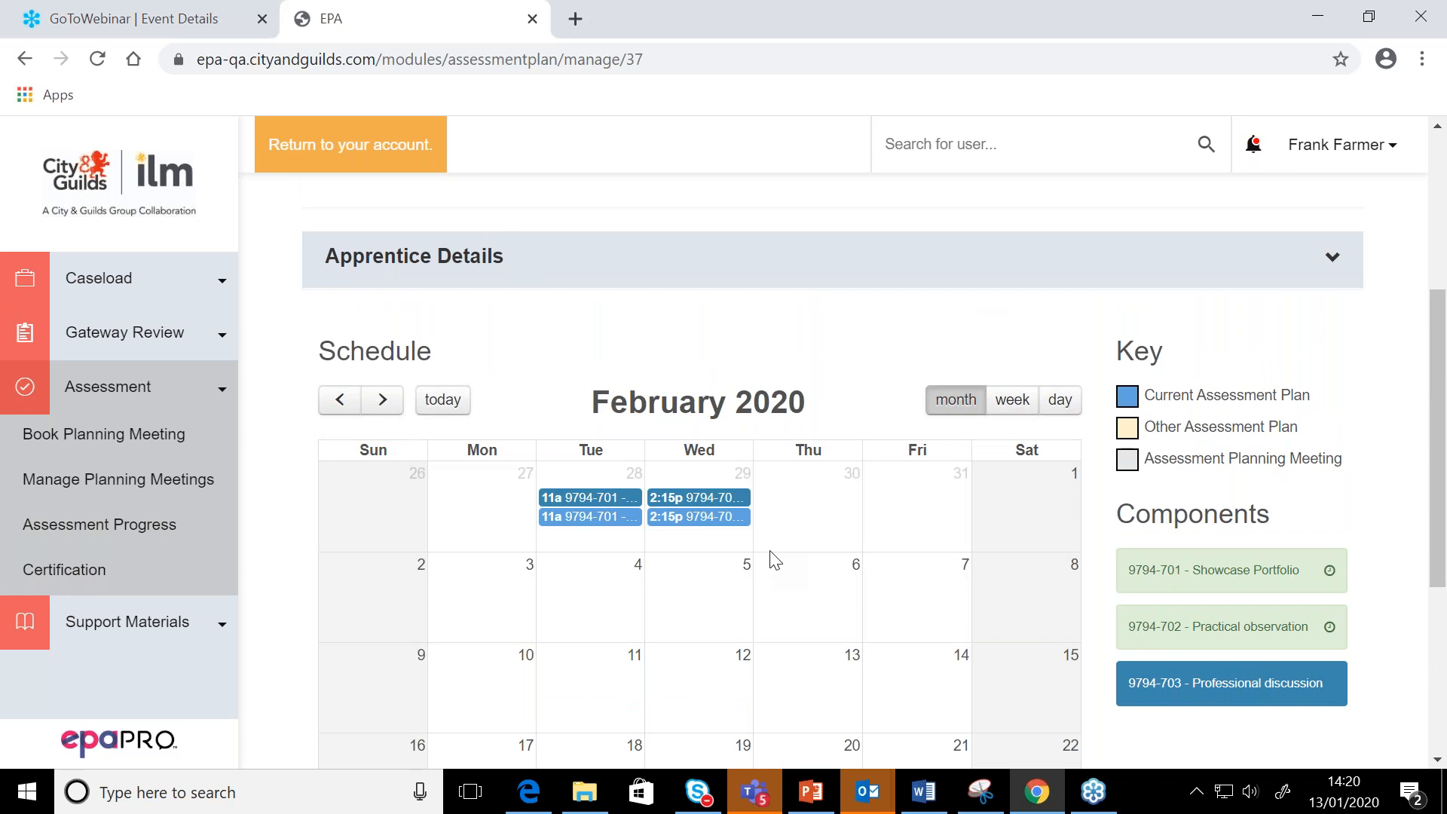
pyautogui.scroll(-3, 775, 558)
pyautogui.moveTo(1268, 454); pyautogui.dragTo(936, 237)
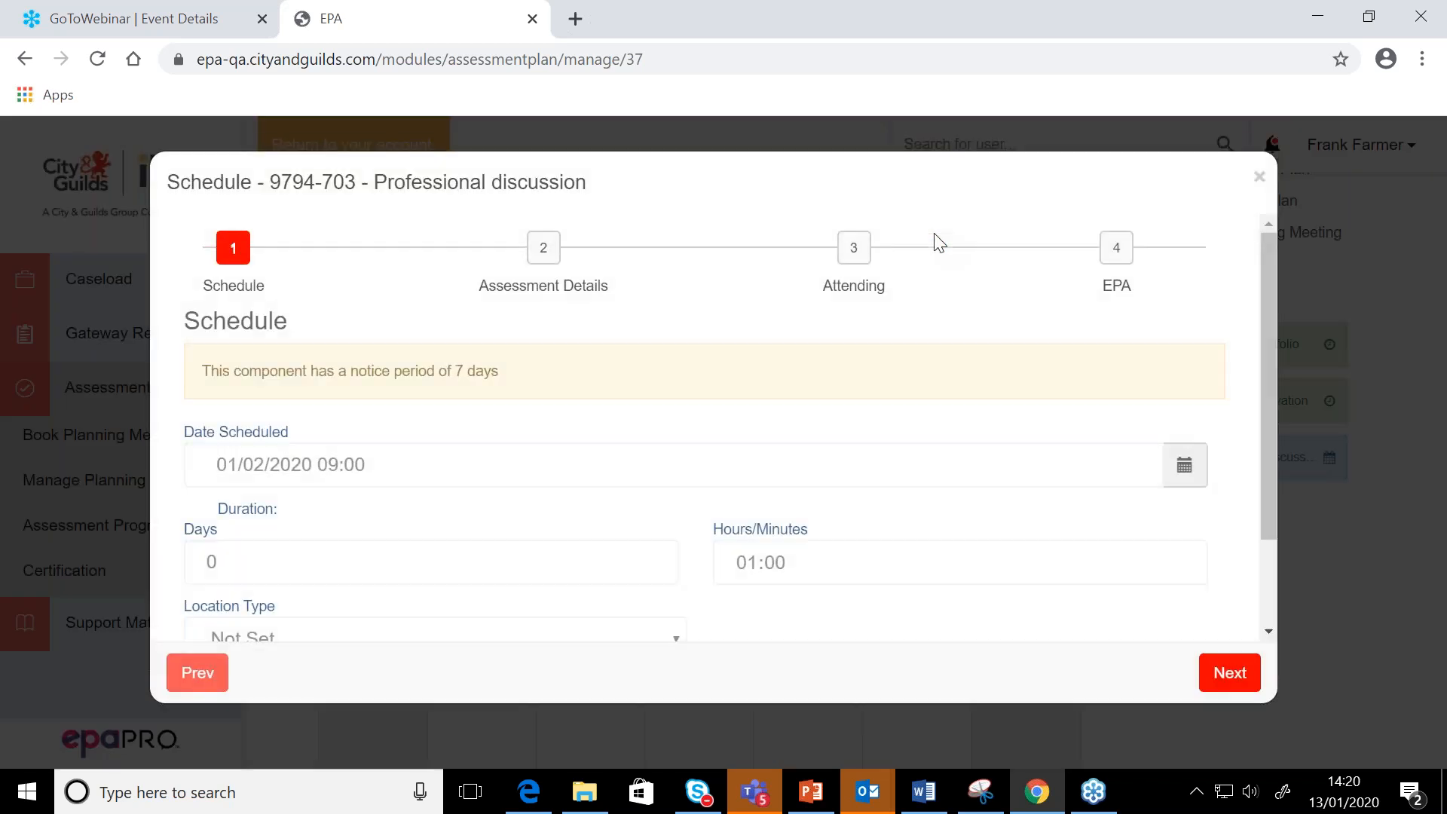
pyautogui.click(354, 464)
pyautogui.click(314, 416)
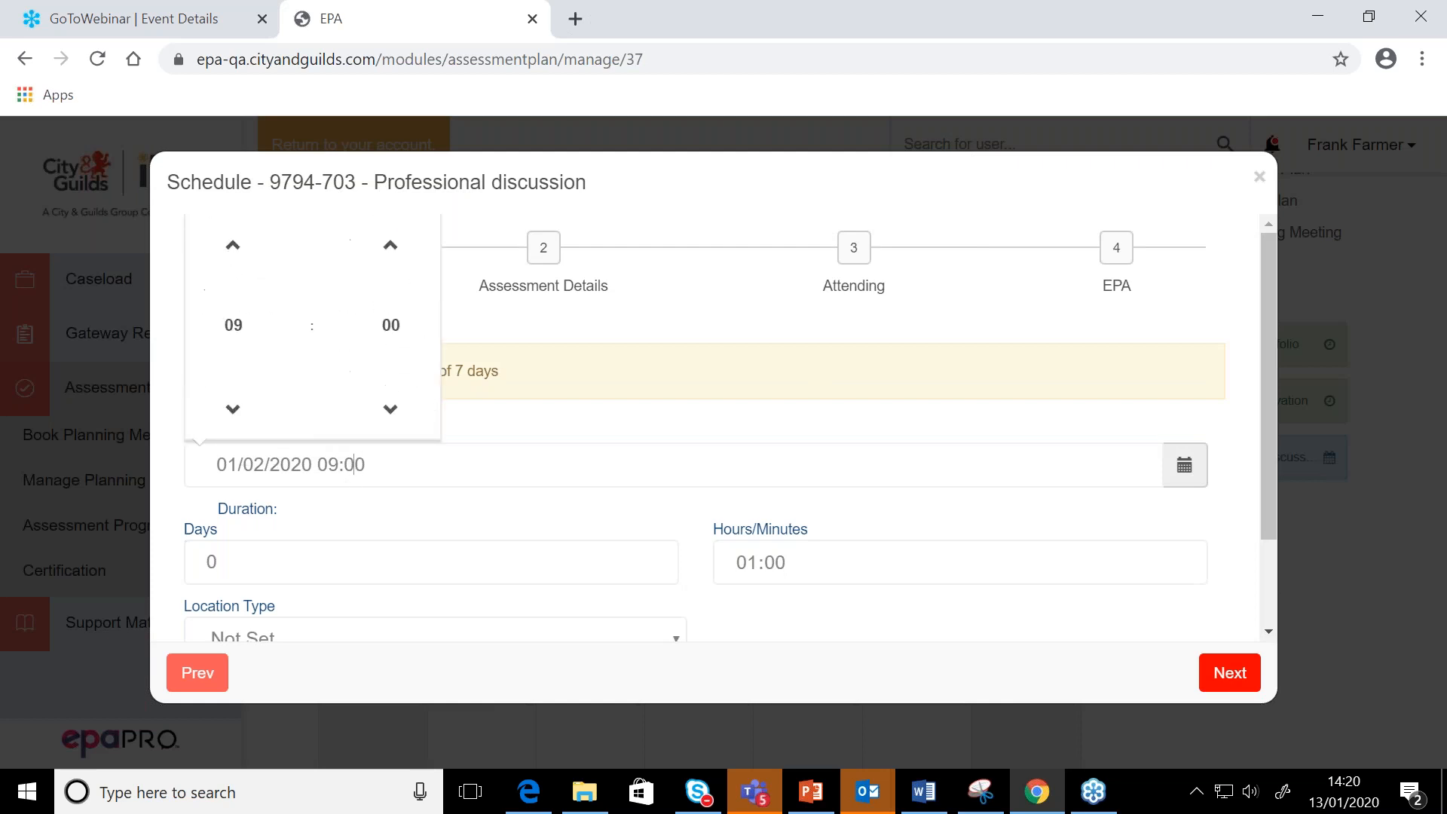
pyautogui.click(234, 230)
pyautogui.click(706, 318)
pyautogui.scroll(-3, 587, 545)
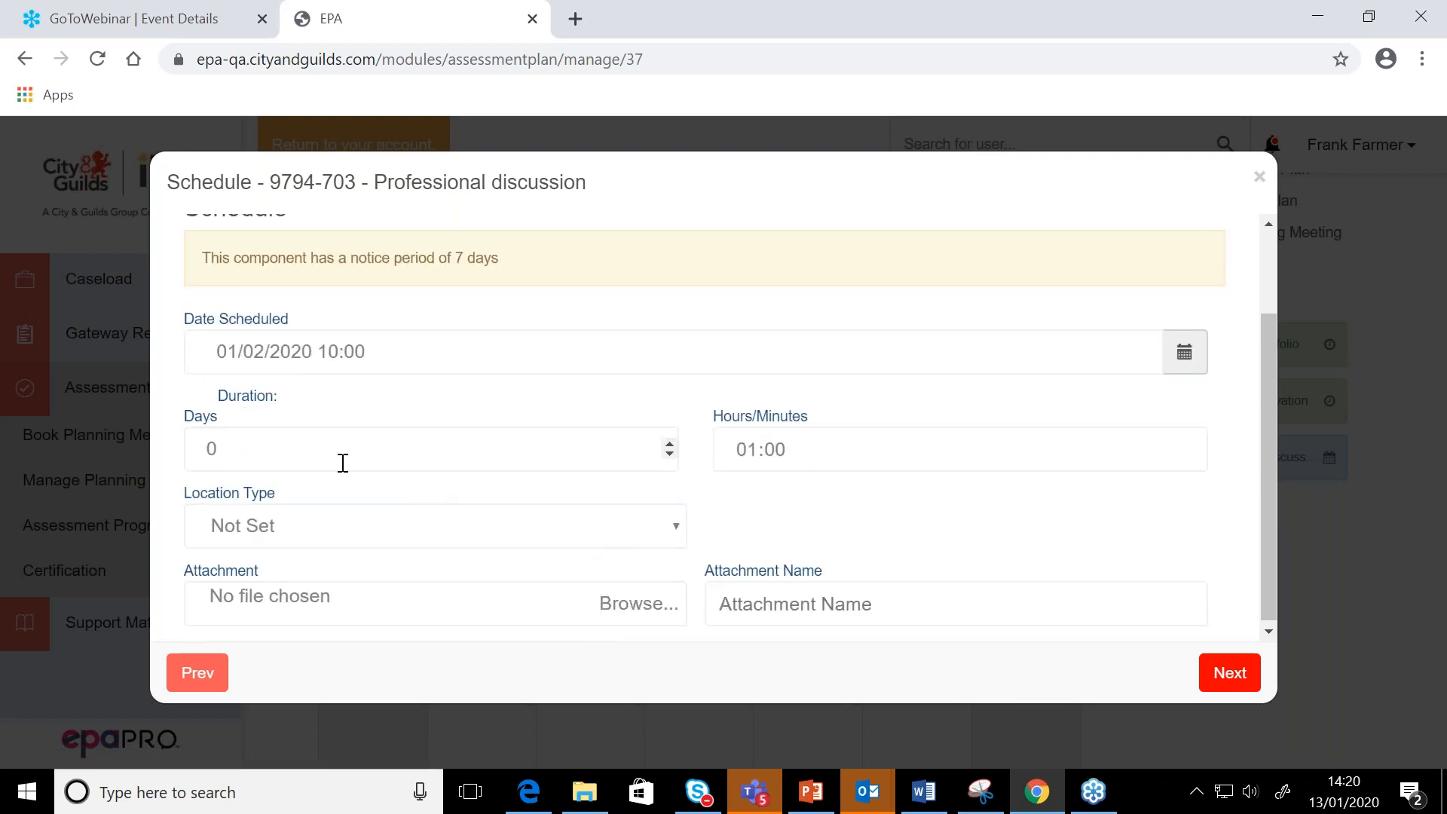
# Set the Professional discussion's location type to Online and advance to the EPA stage without entering attendee details
pyautogui.click(293, 534)
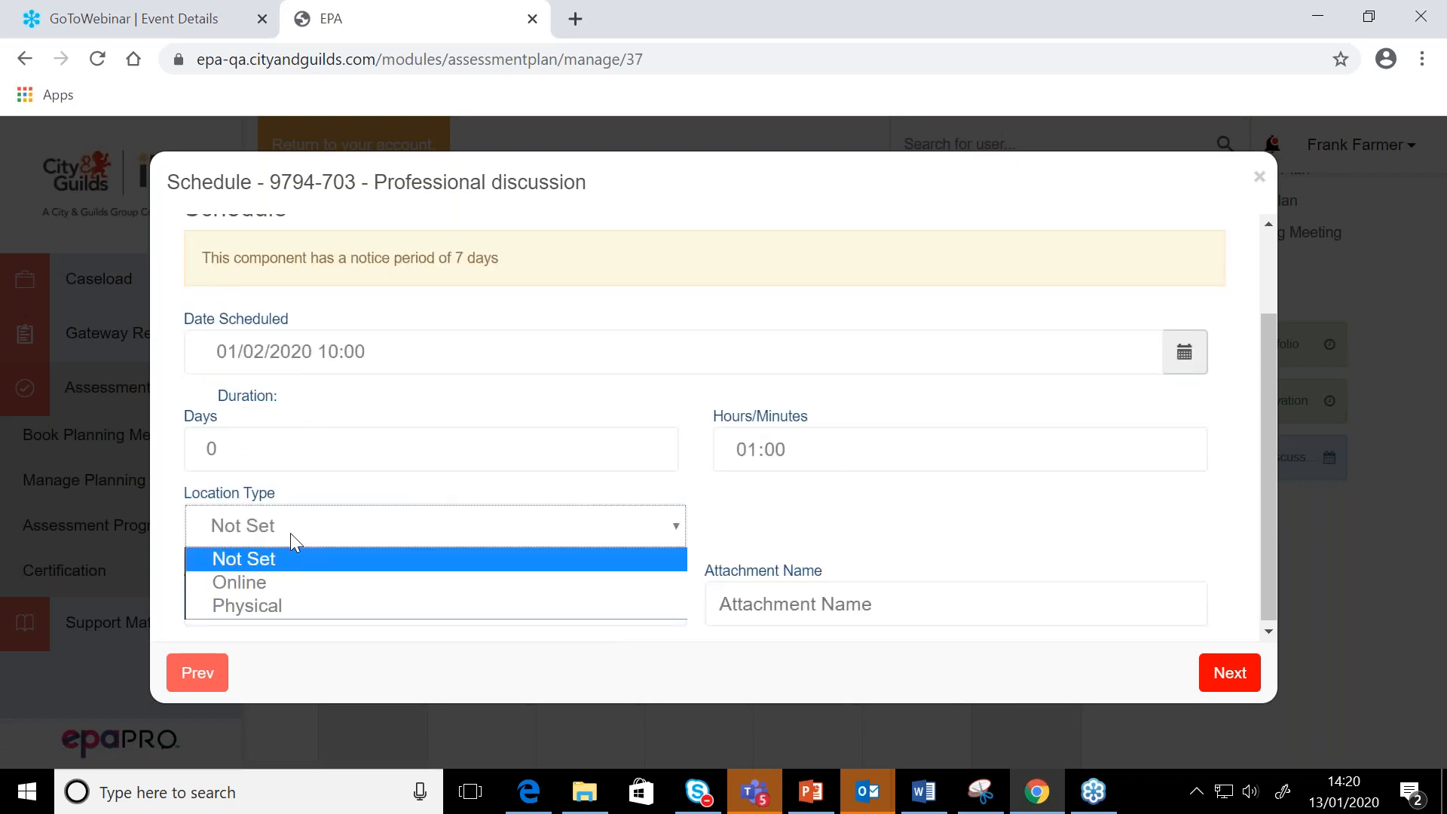
pyautogui.click(283, 579)
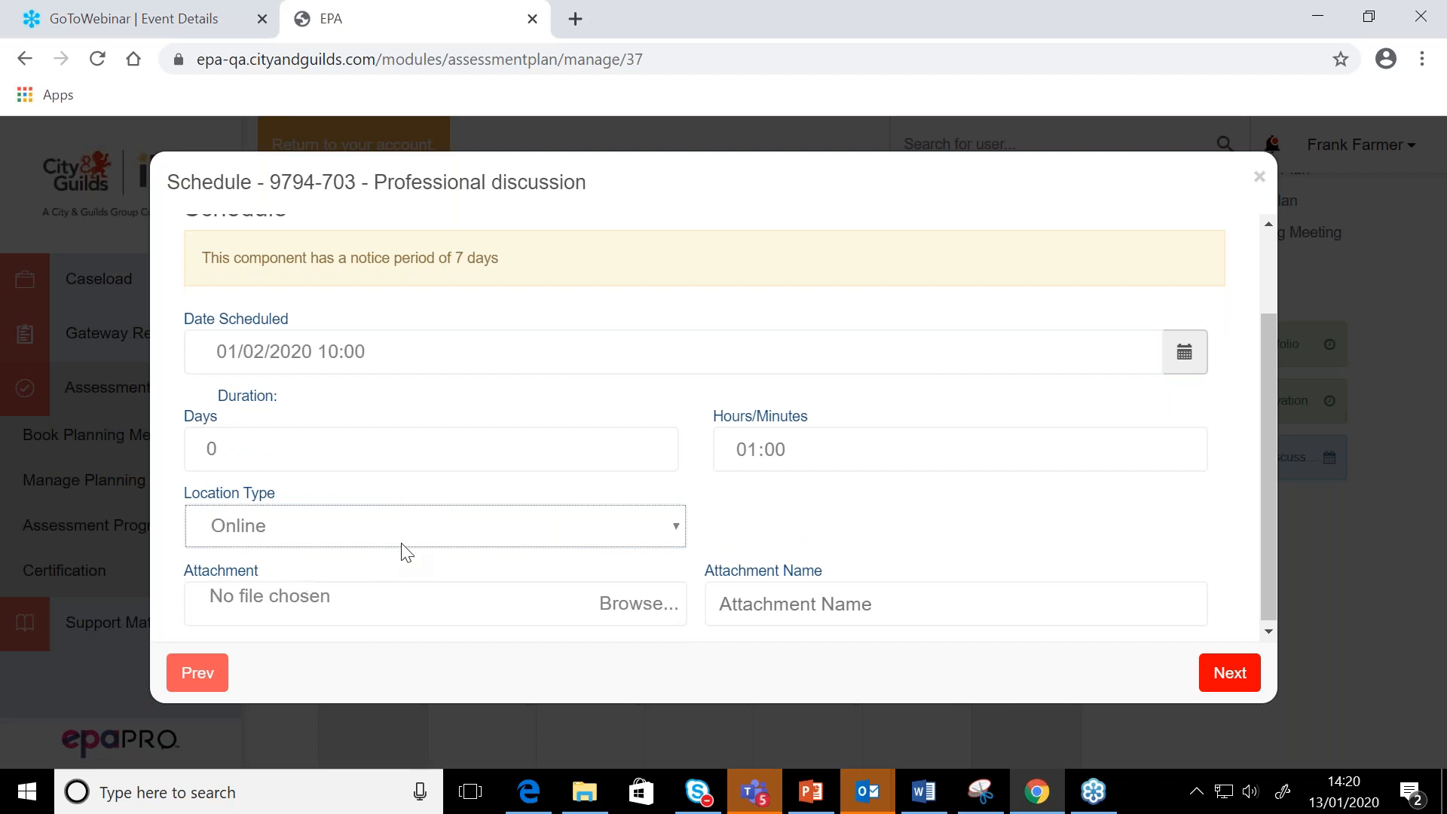
pyautogui.click(1233, 673)
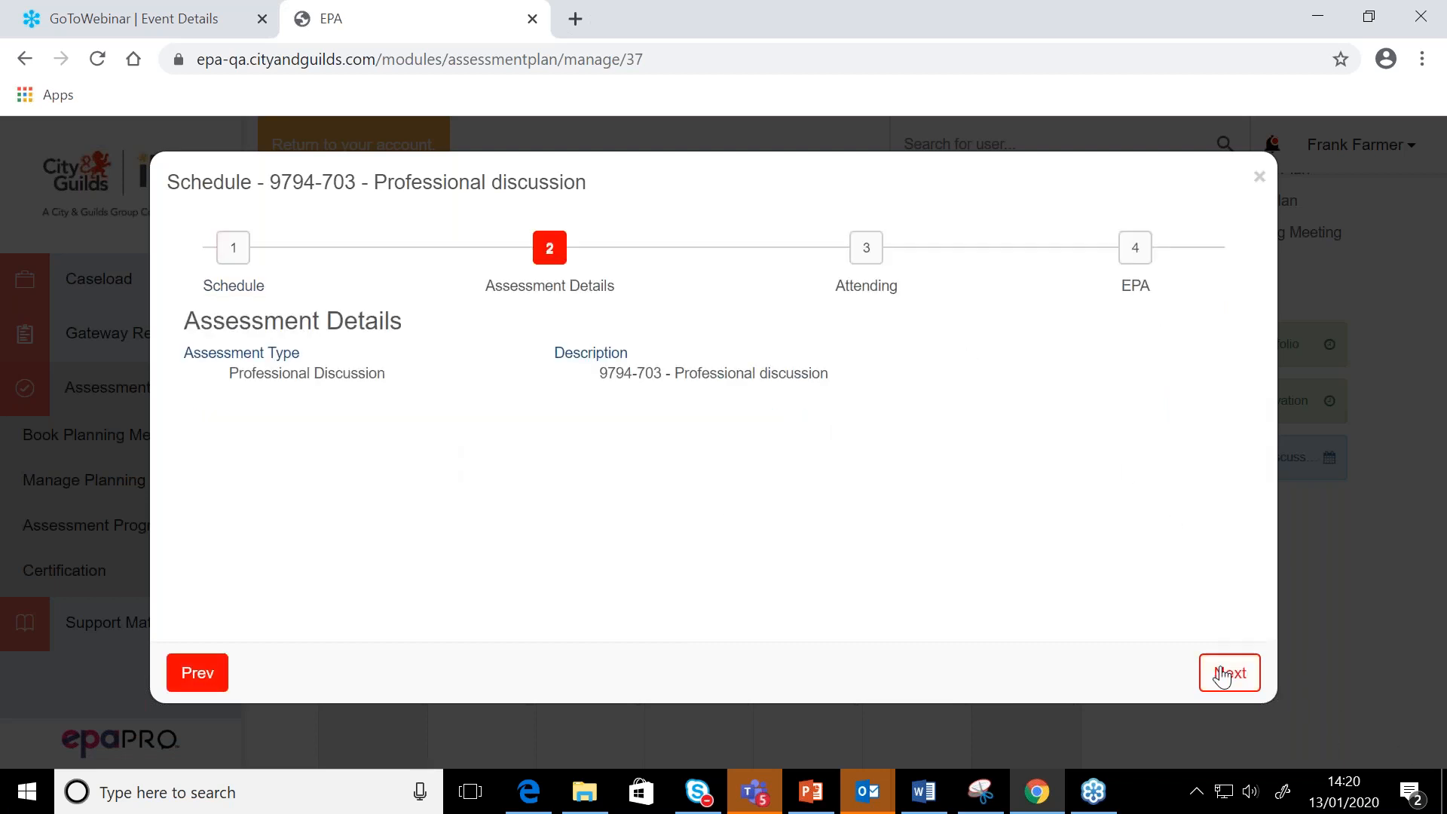
pyautogui.click(1223, 675)
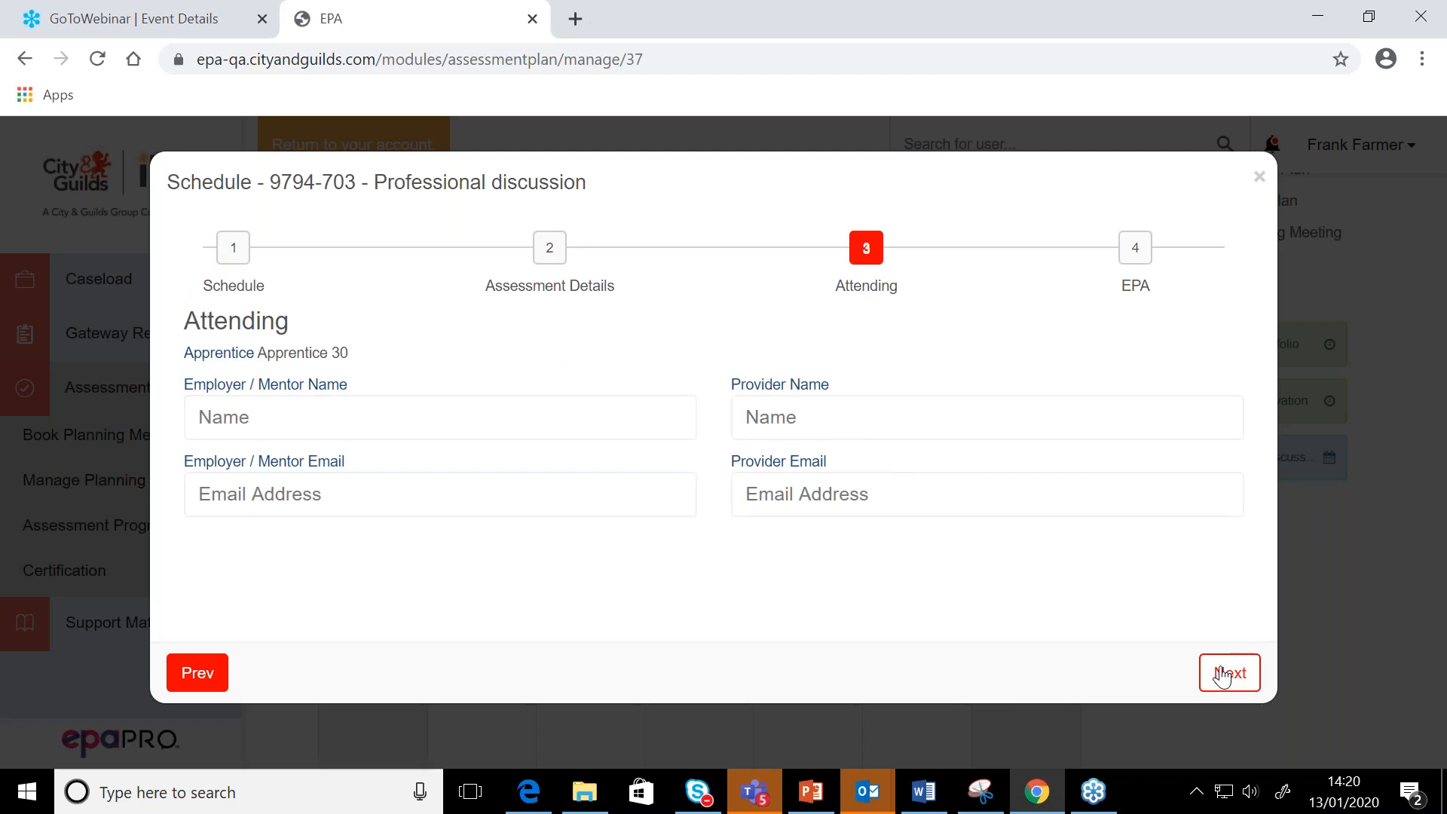
pyautogui.click(1223, 675)
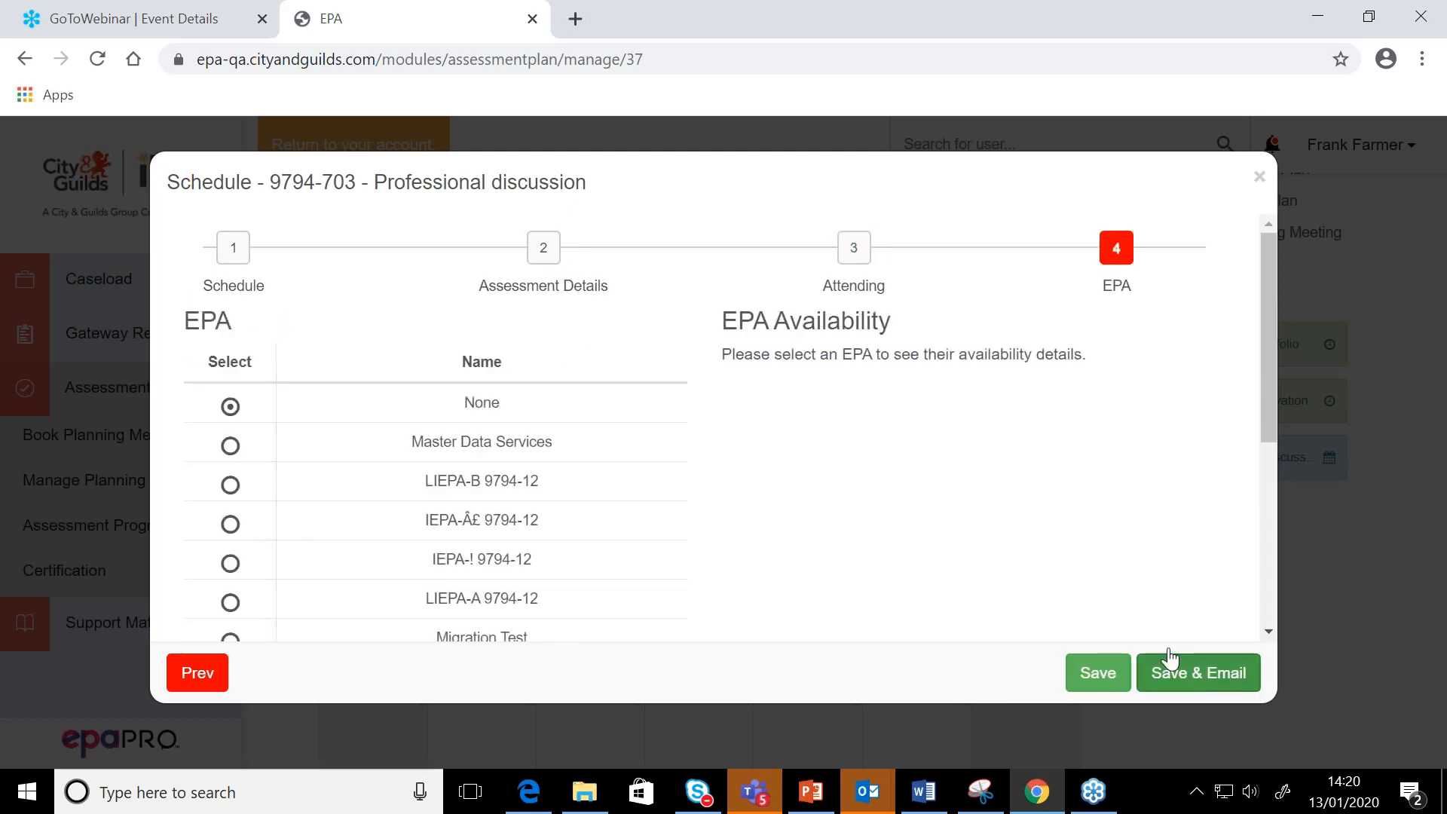
# Assign the signed-in assessor as the Professional discussion's EPA, and save and email the booking
pyautogui.scroll(-5, 726, 569)
pyautogui.scroll(-1, 725, 569)
pyautogui.click(230, 547)
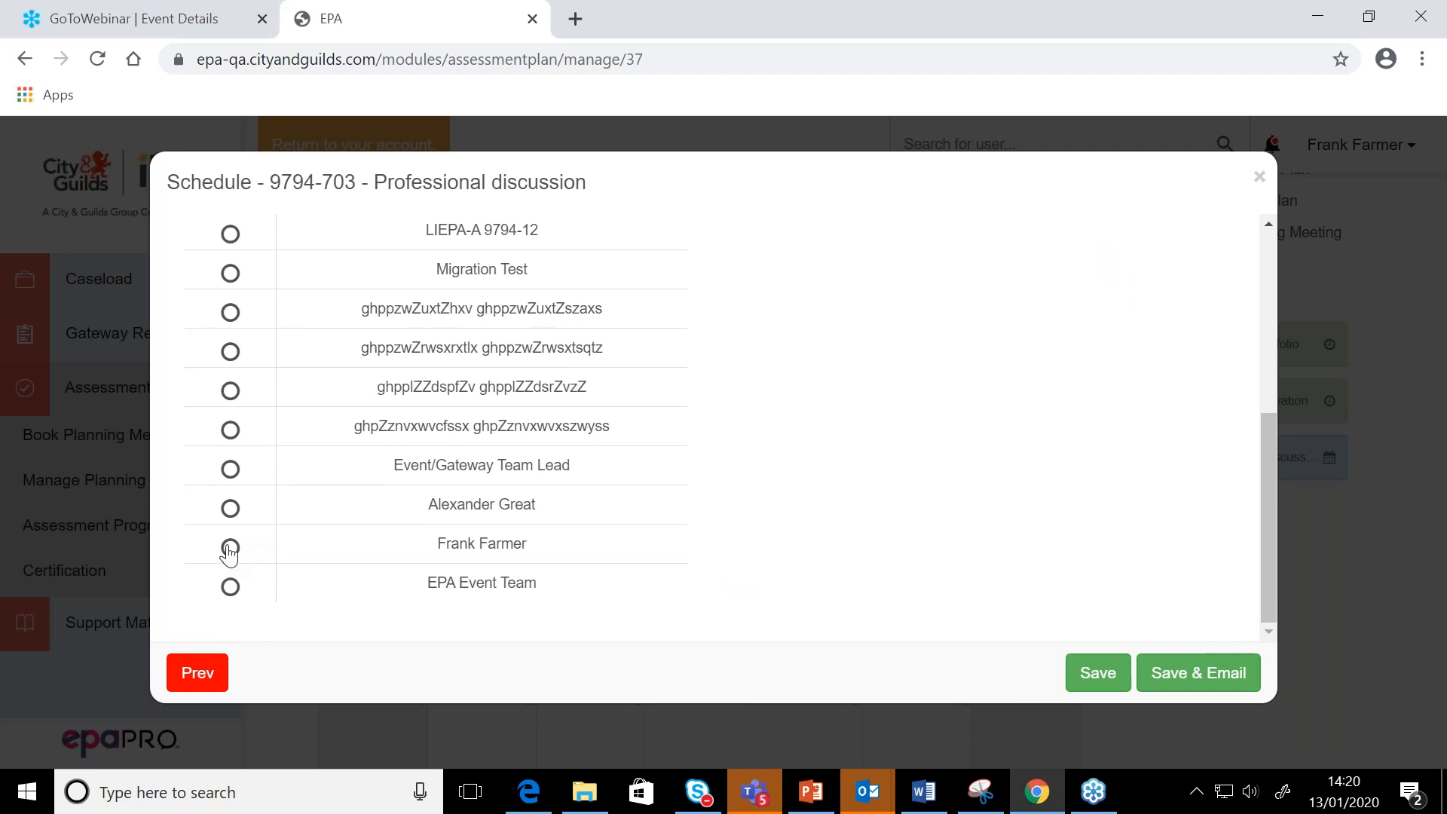
pyautogui.click(1240, 673)
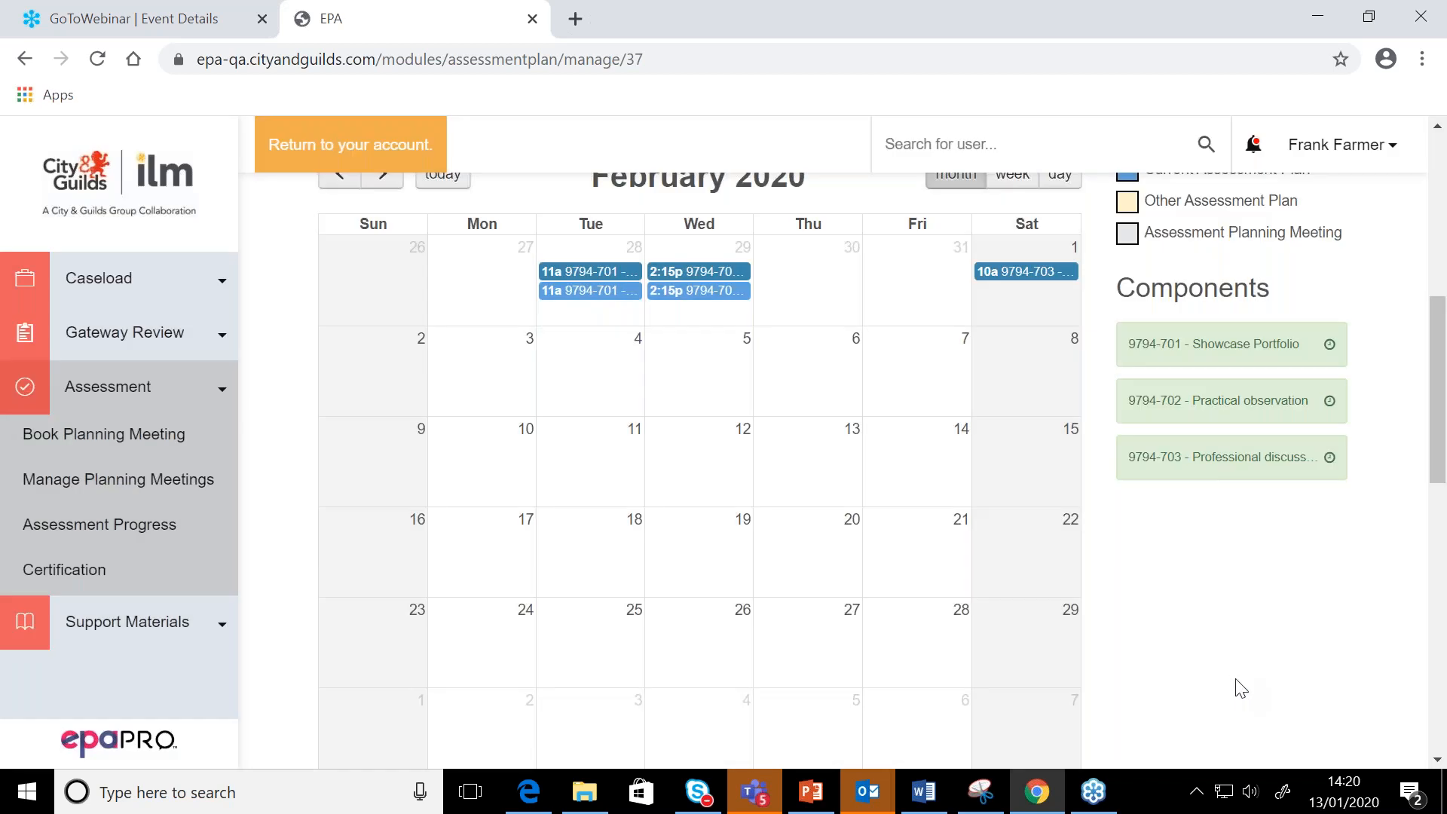
pyautogui.scroll(2, 1239, 687)
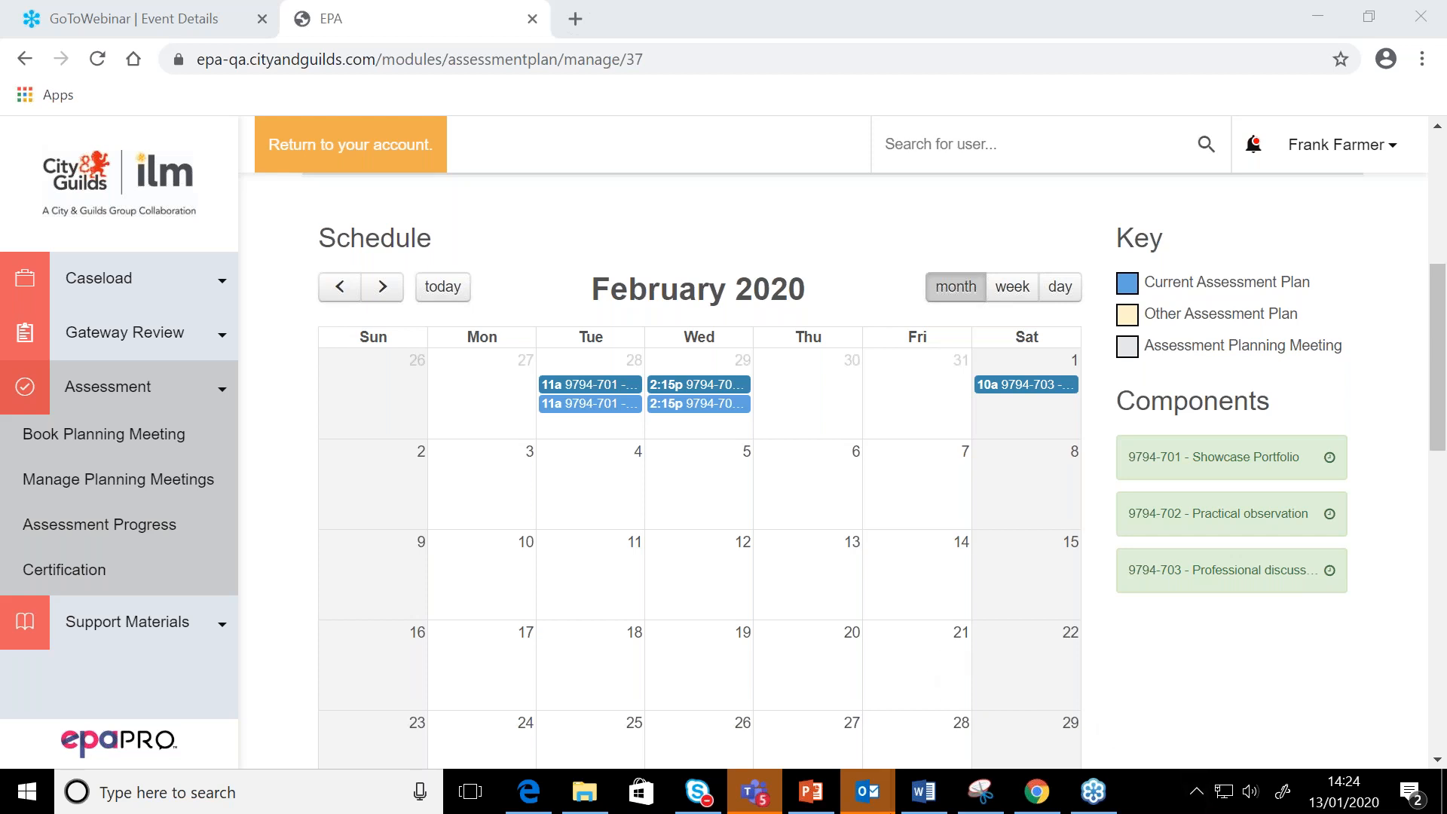
# Switch to the PowerPoint deck, go through slide 44 to slide 45, and move slide 45's "Points to remember" box slightly higher
pyautogui.click(811, 791)
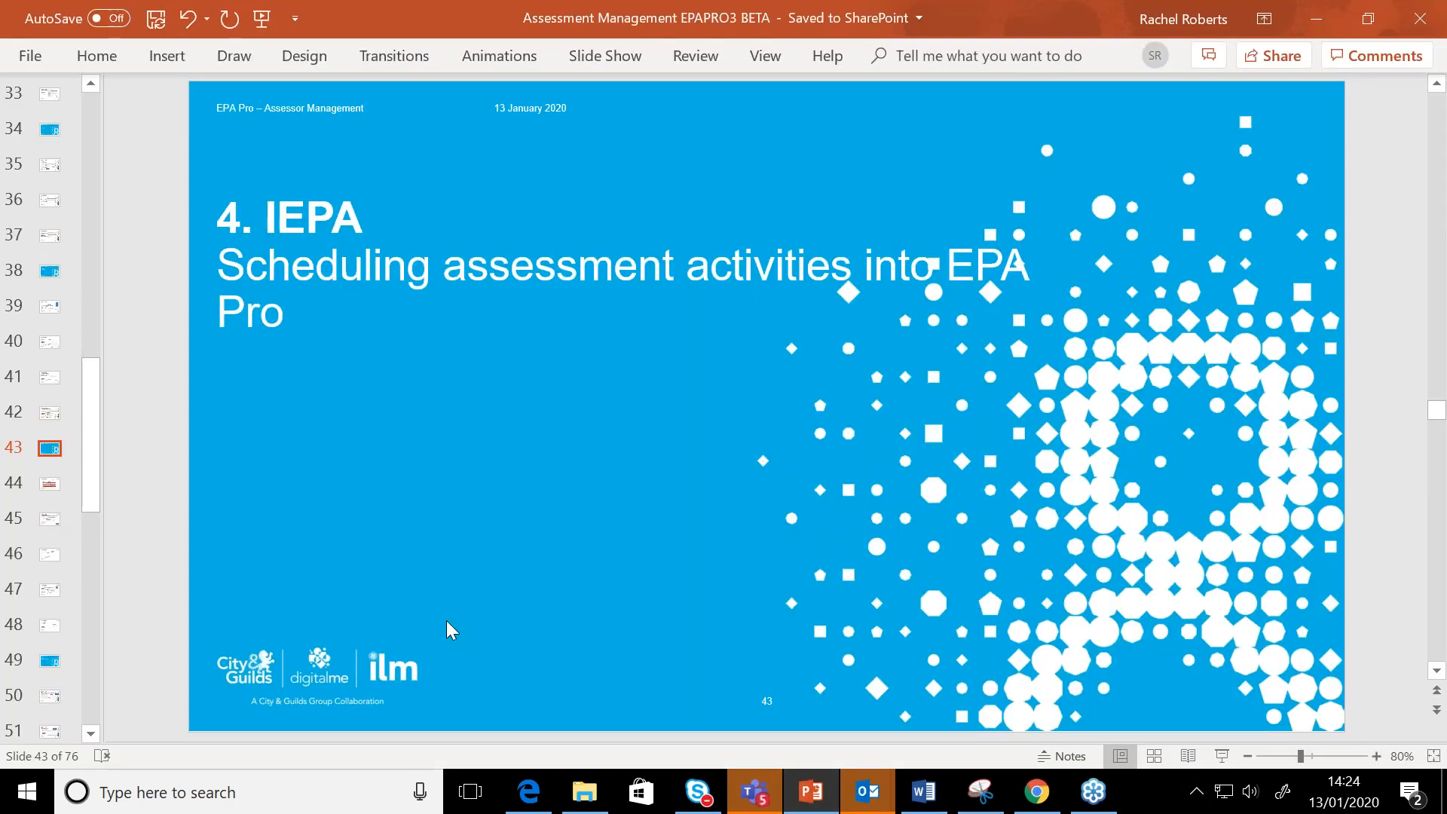
pyautogui.click(44, 473)
pyautogui.click(50, 489)
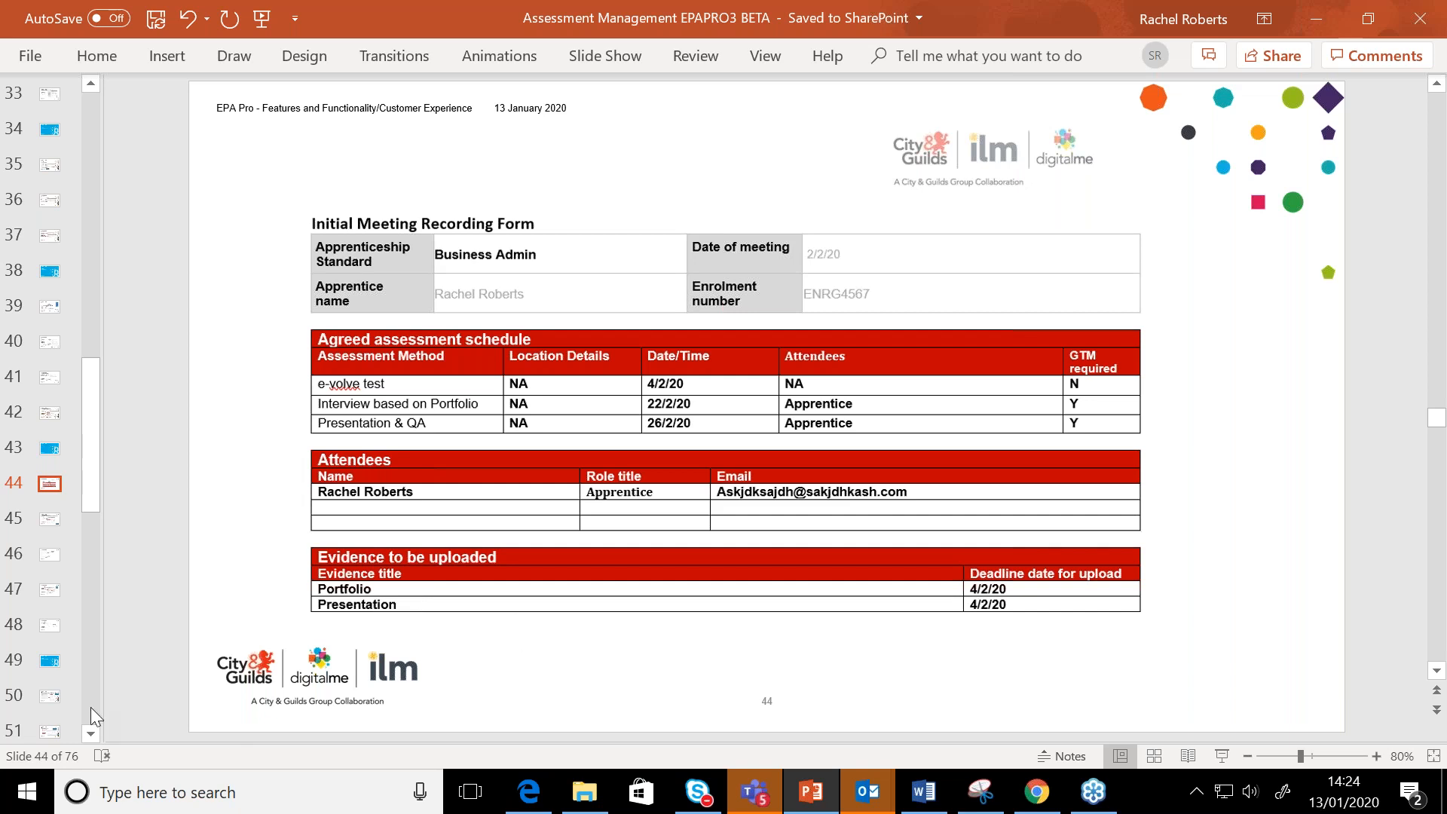
pyautogui.click(50, 520)
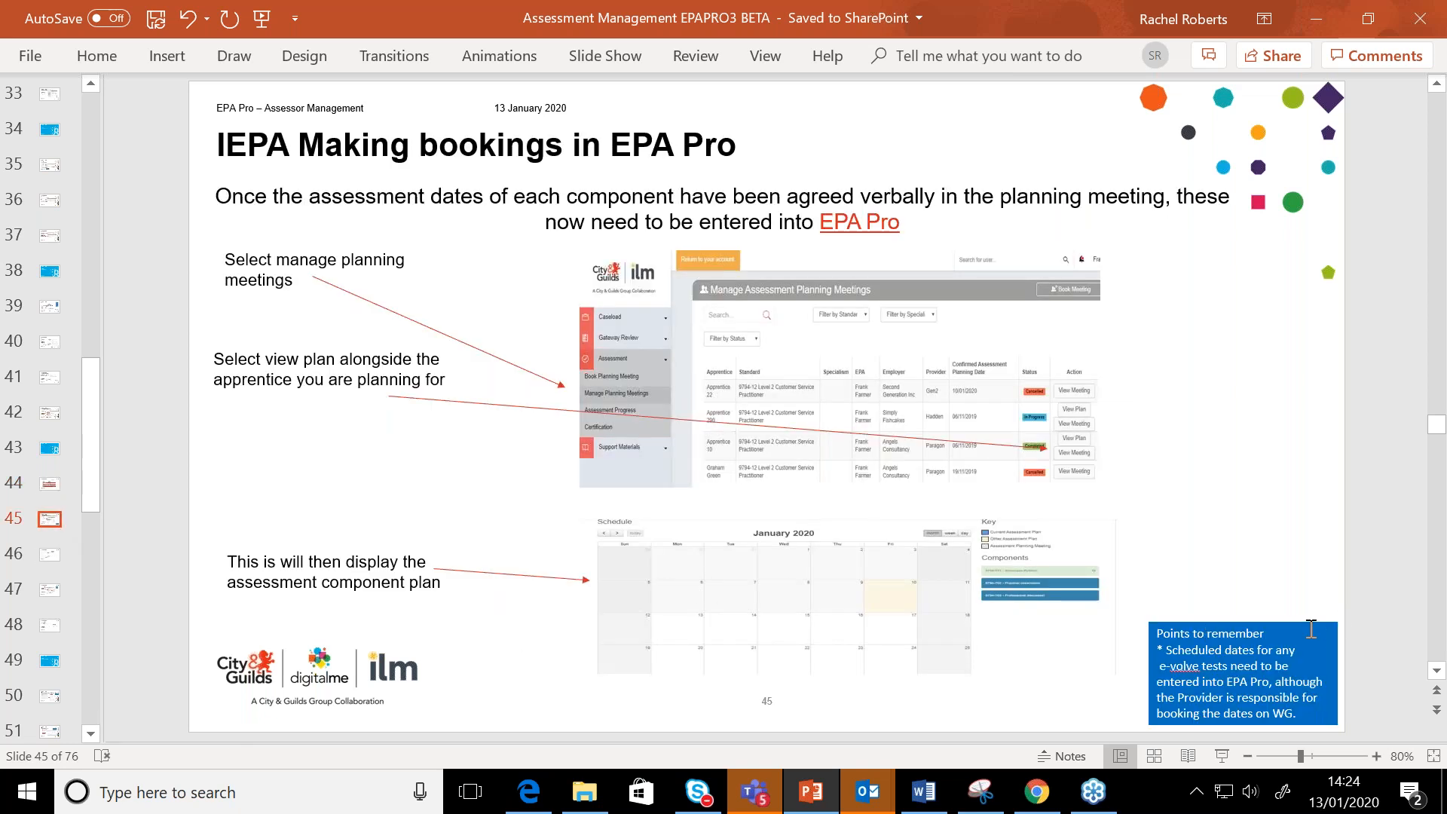
pyautogui.moveTo(1309, 625); pyautogui.dragTo(1295, 563)
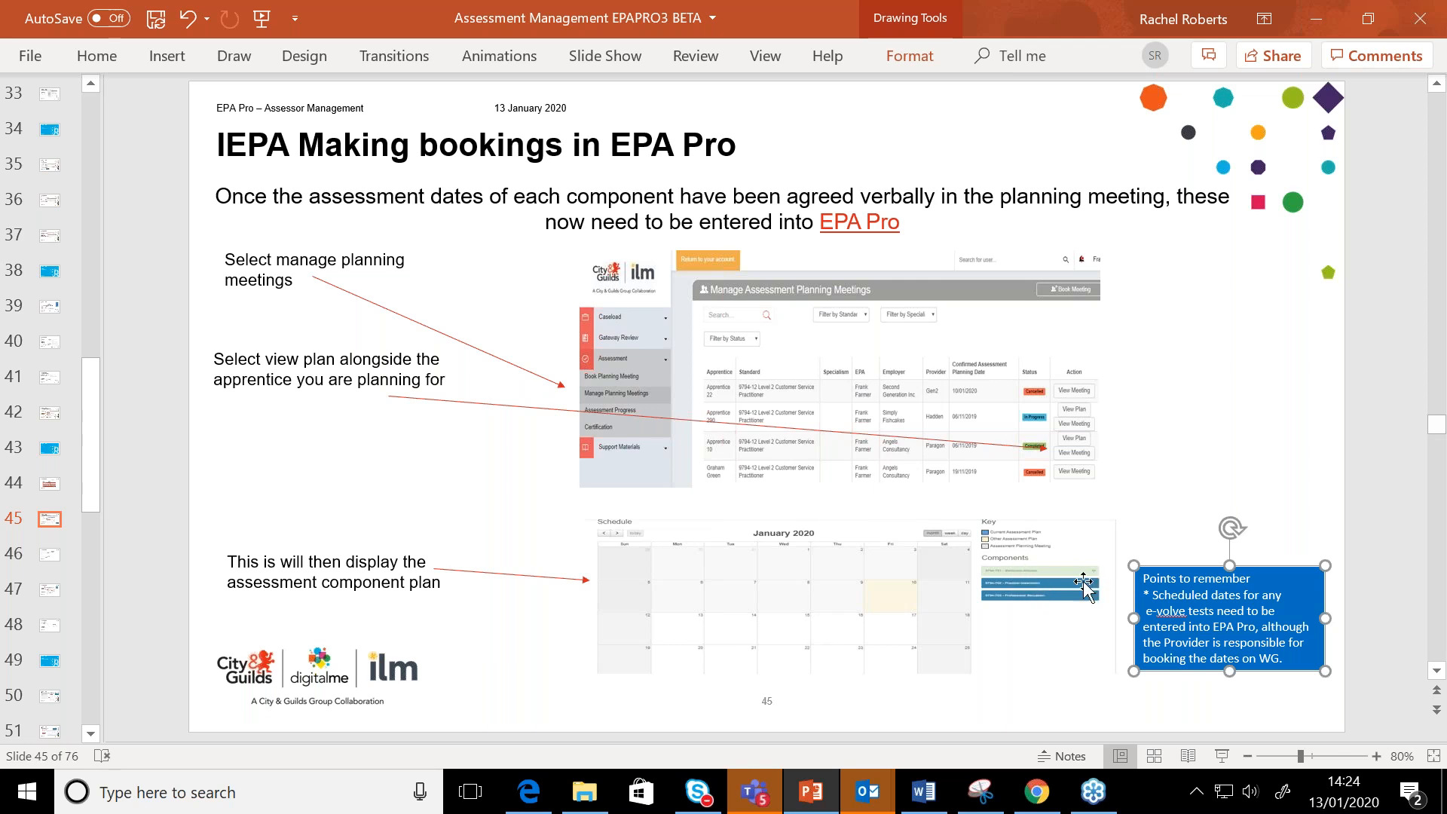
# Go through slide 46 to slide 47 on re-scheduling a component and nudge its "Points to remember" box slightly lower
pyautogui.click(45, 557)
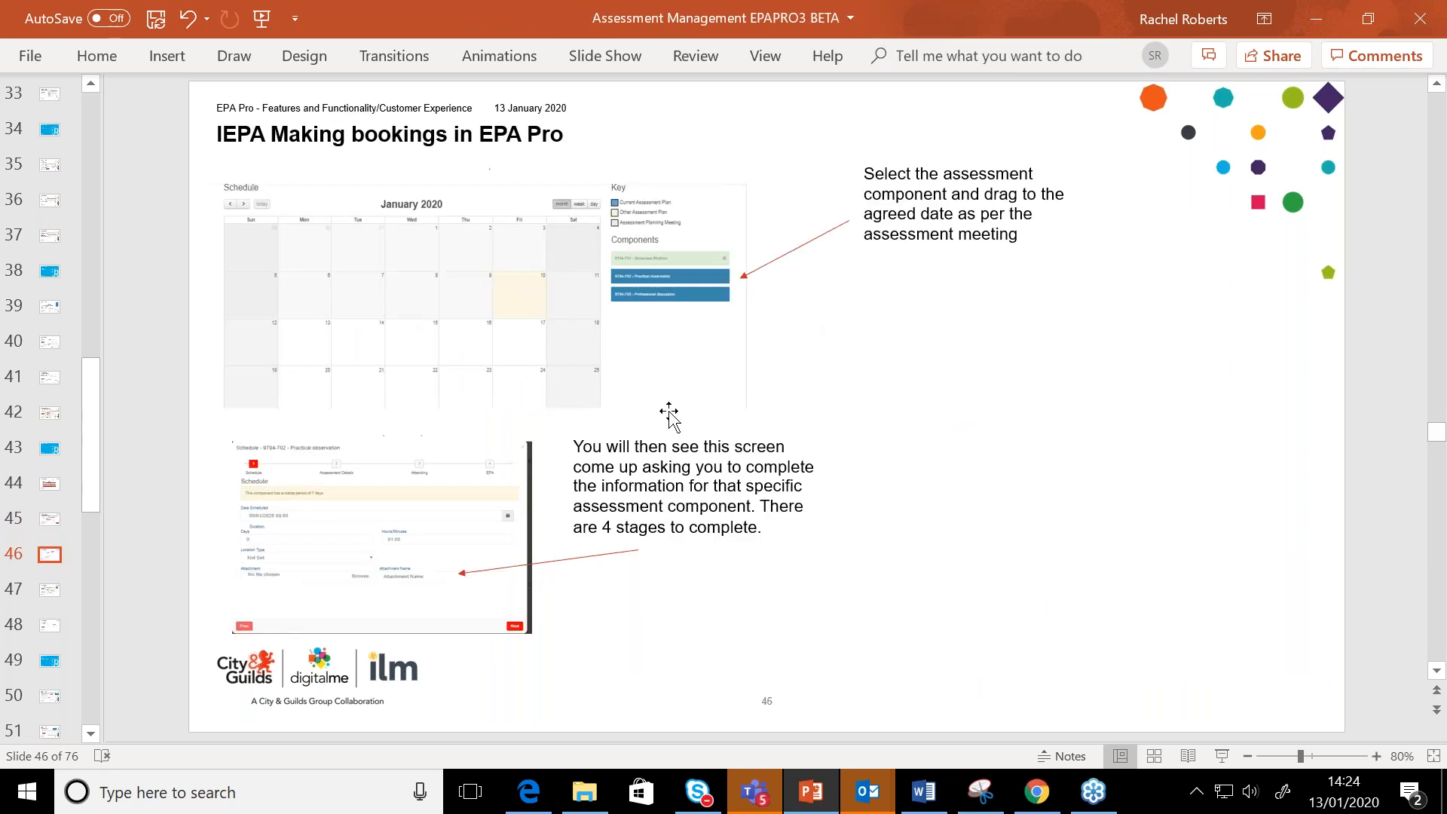
pyautogui.click(50, 592)
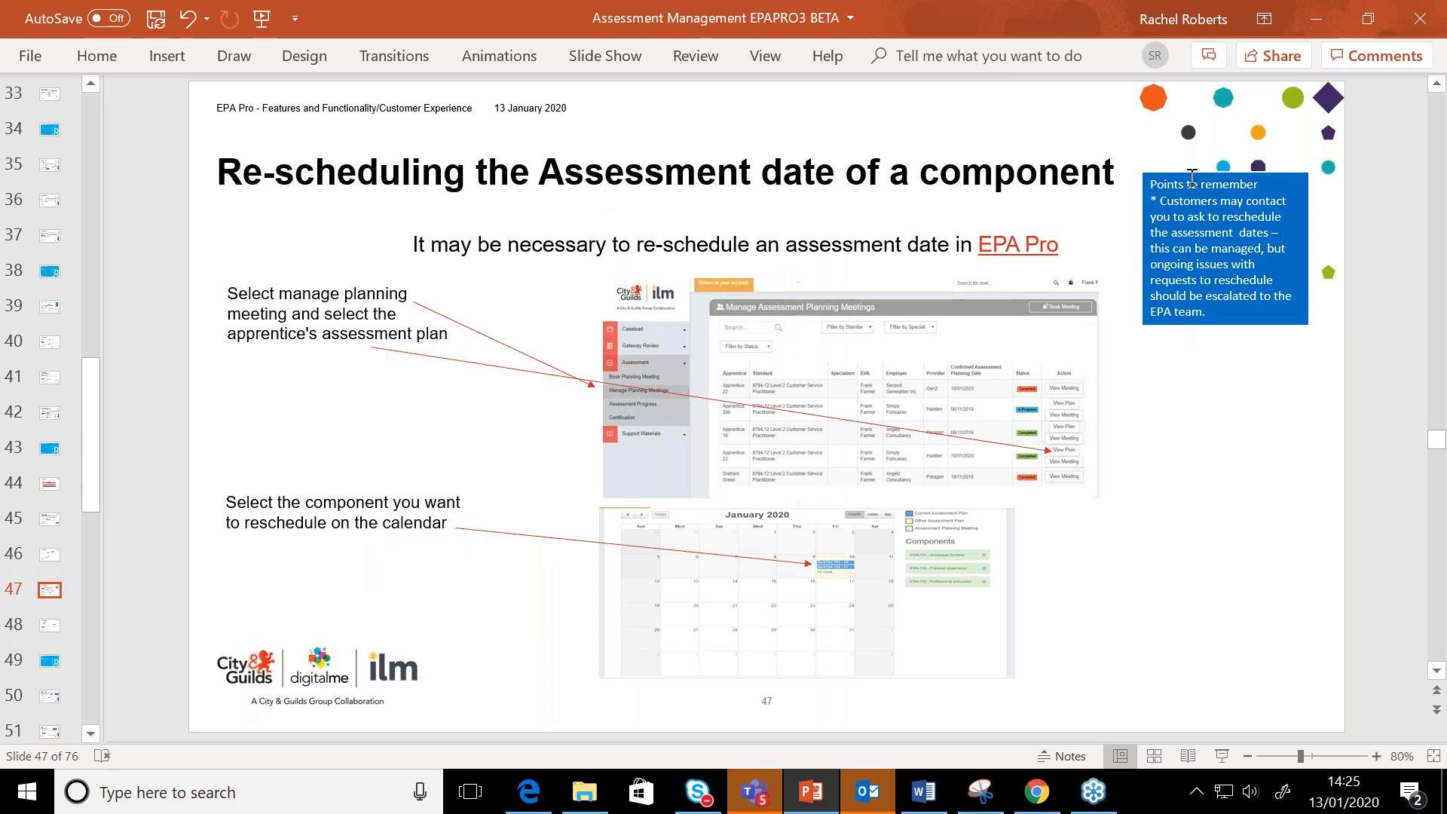
pyautogui.moveTo(1190, 175); pyautogui.dragTo(1190, 181)
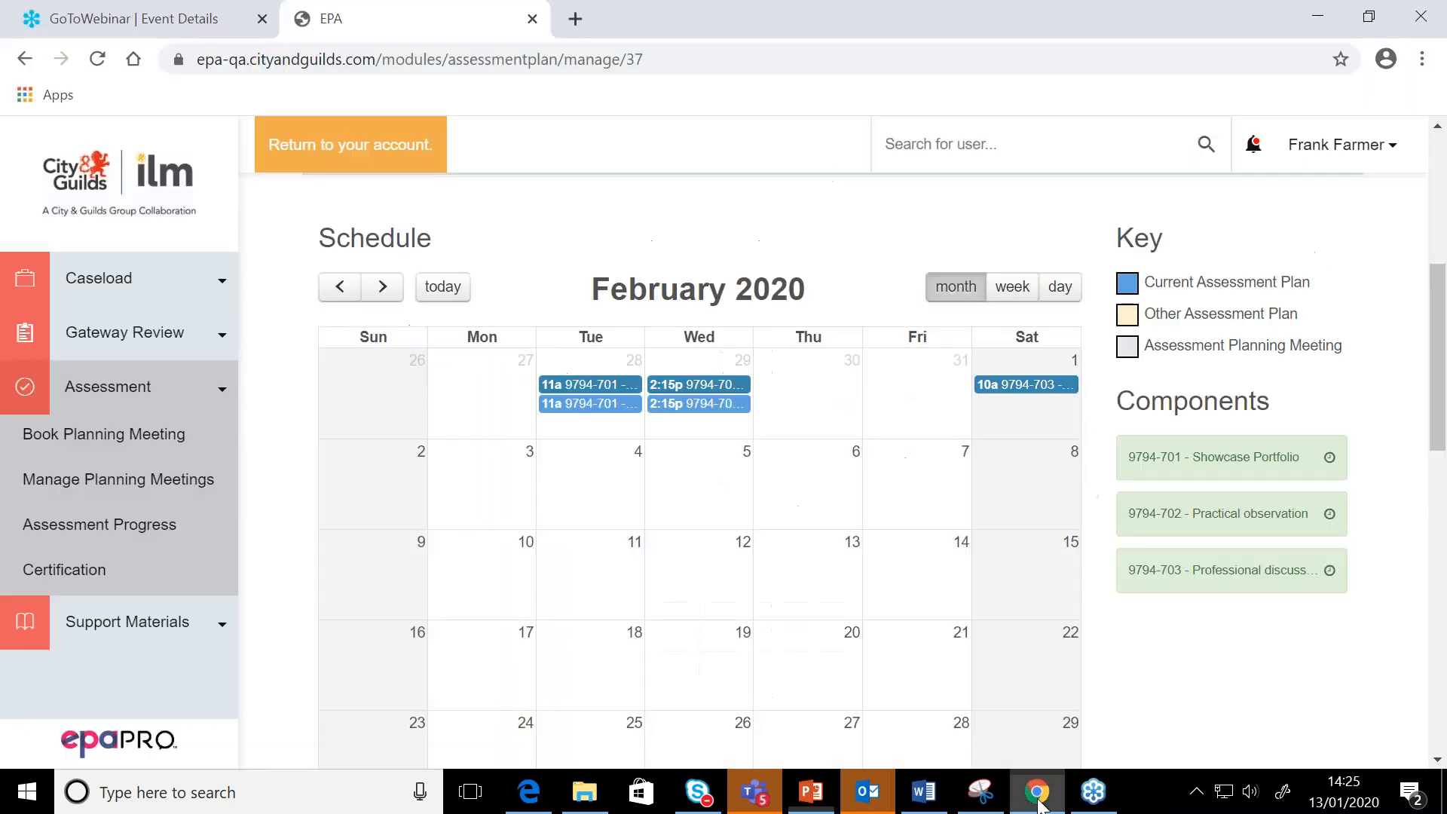
# Switch to EPA Pro in Chrome and open the current plan's Showcase Portfolio booking on 28 January 2020 from the schedule calendar
pyautogui.click(1039, 804)
pyautogui.scroll(4, 1033, 712)
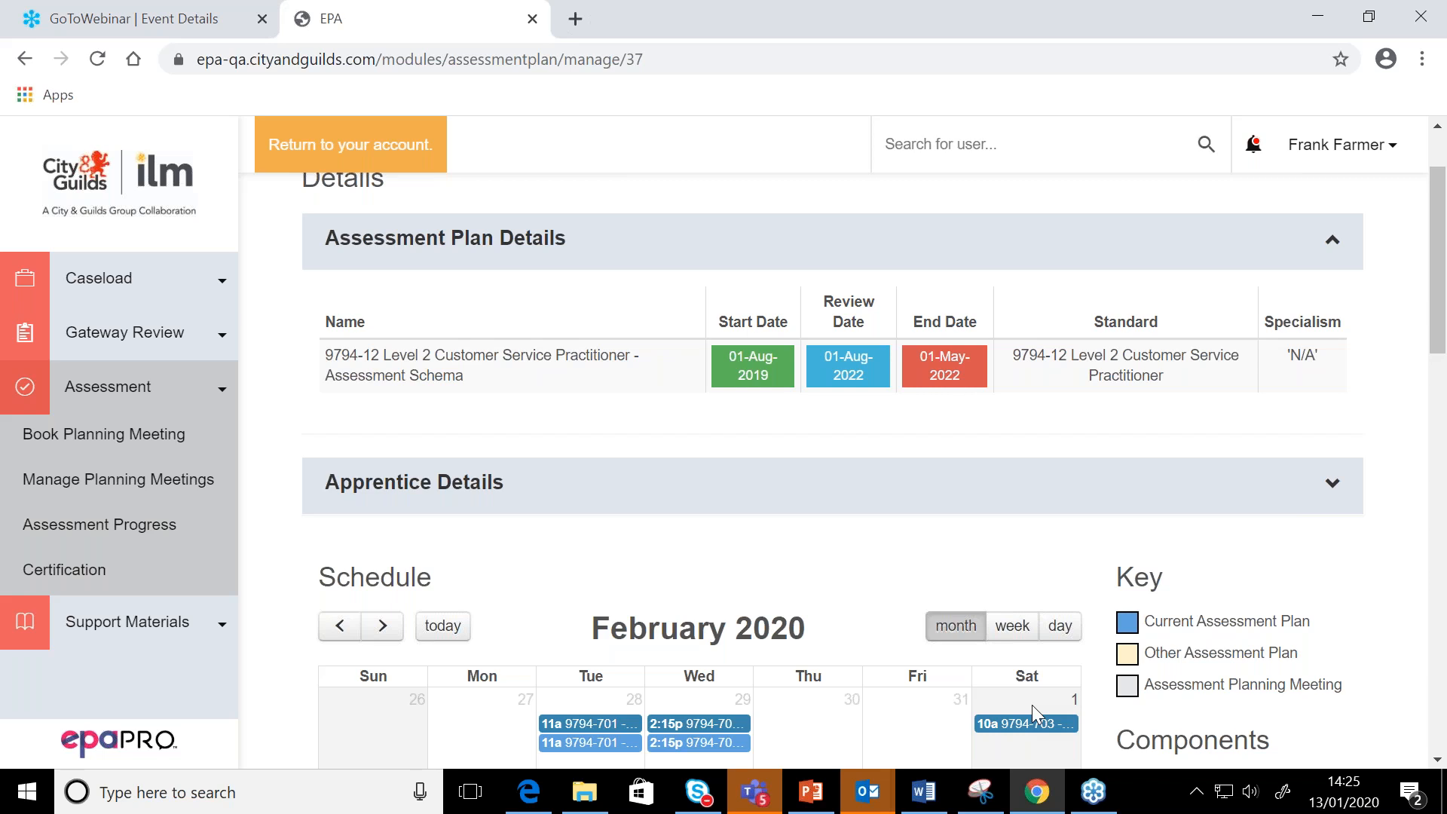
pyautogui.scroll(-3, 1032, 704)
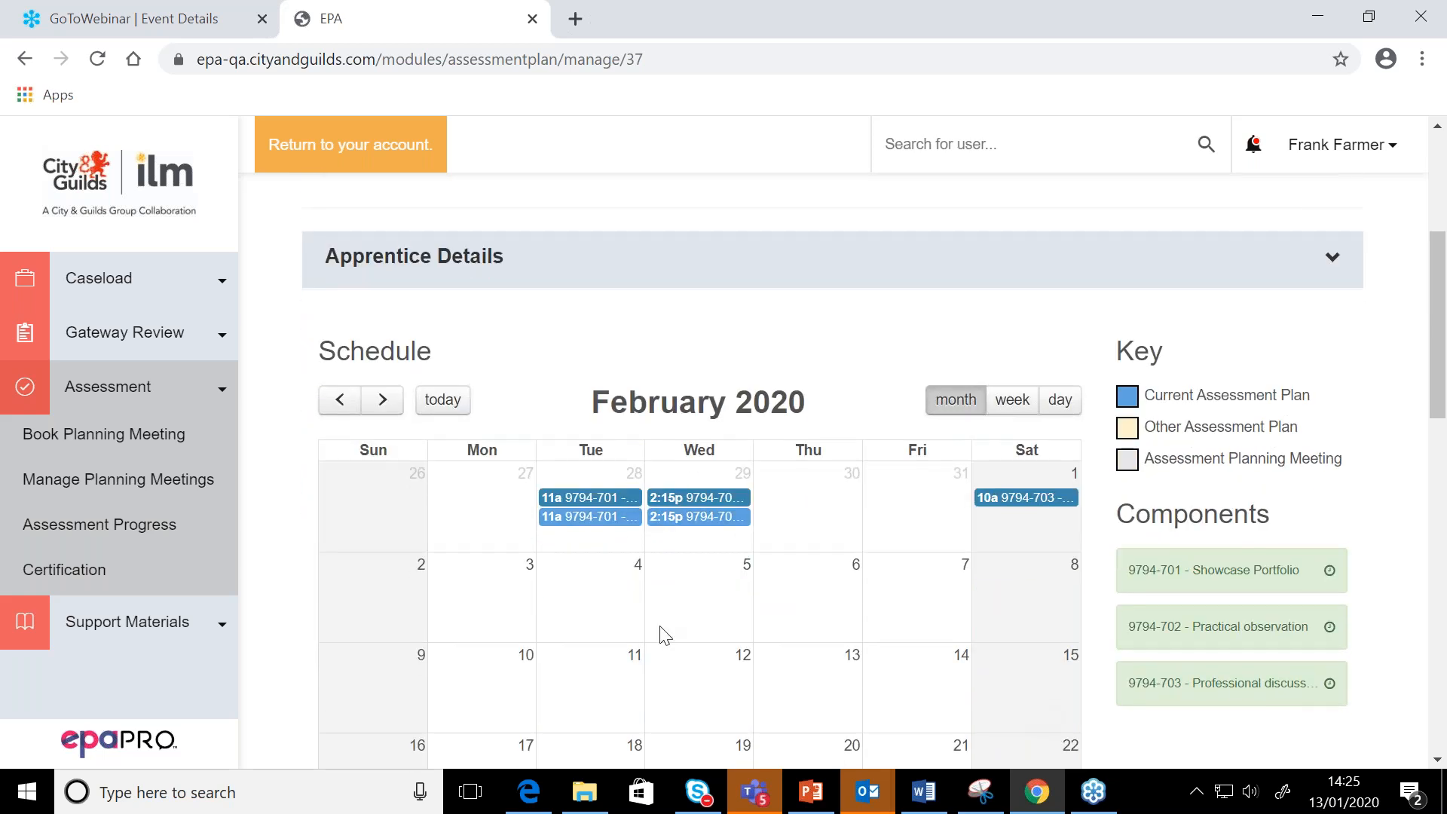
pyautogui.click(340, 399)
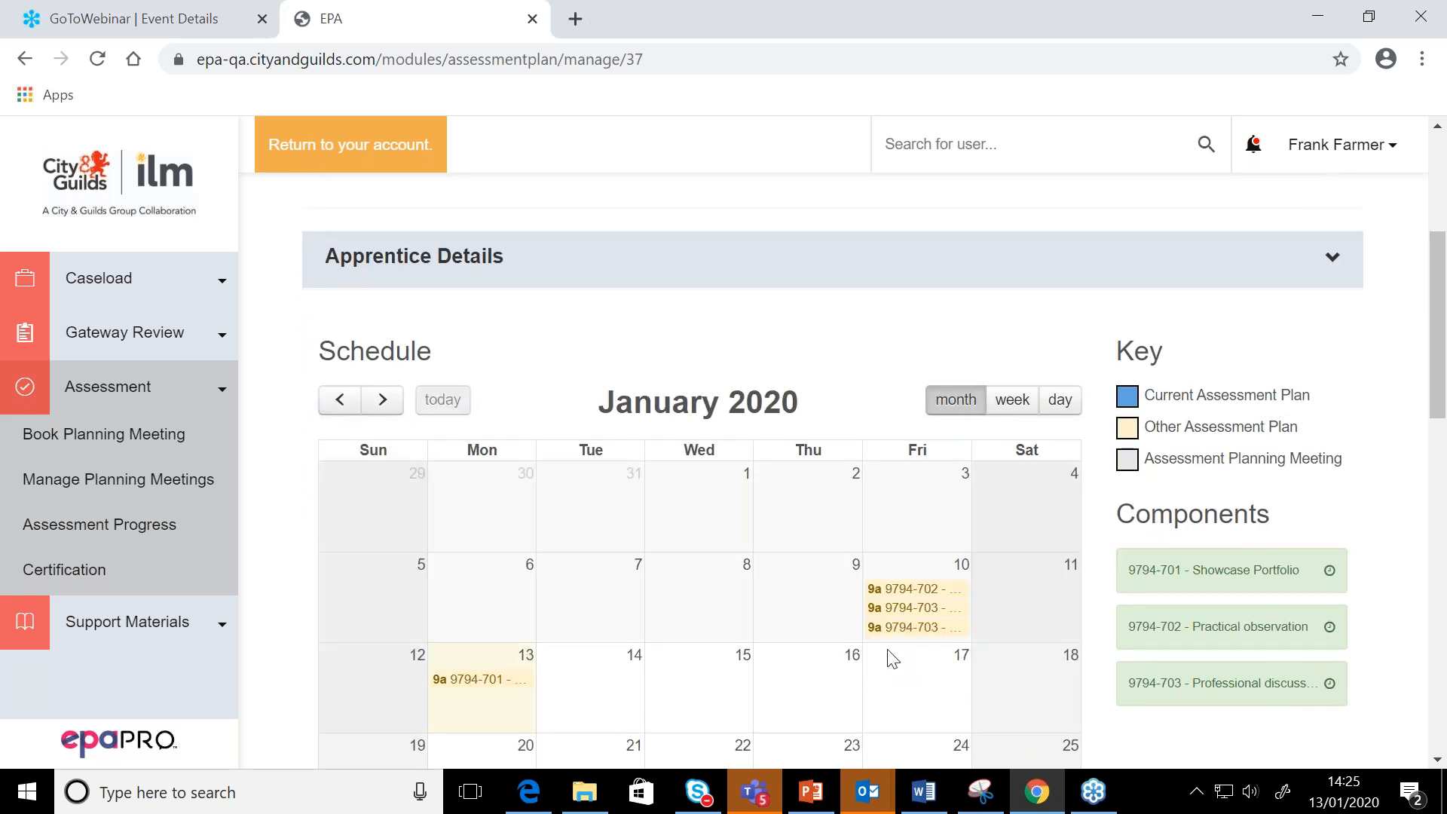
pyautogui.scroll(-3, 893, 659)
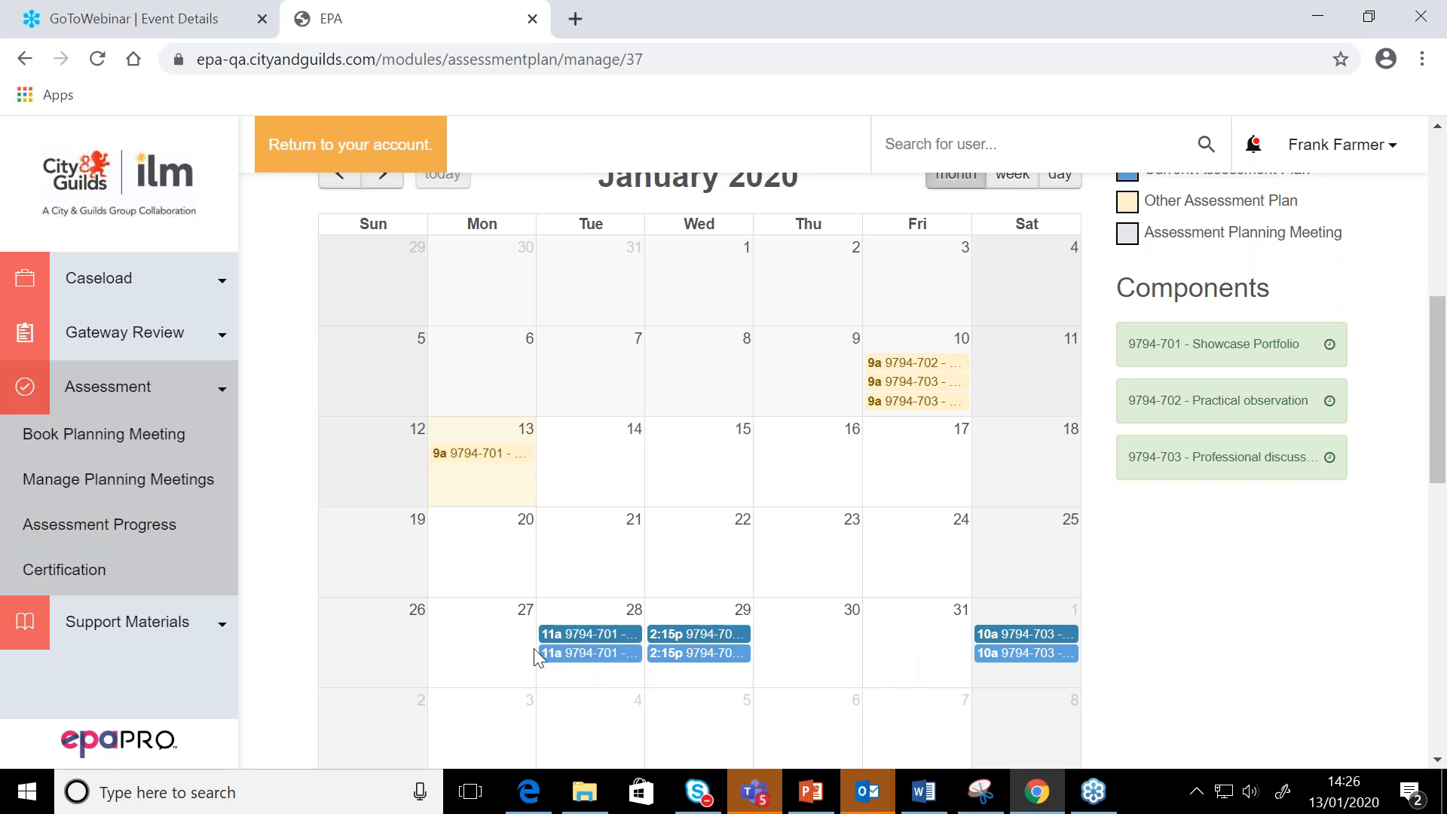
pyautogui.moveTo(579, 658)
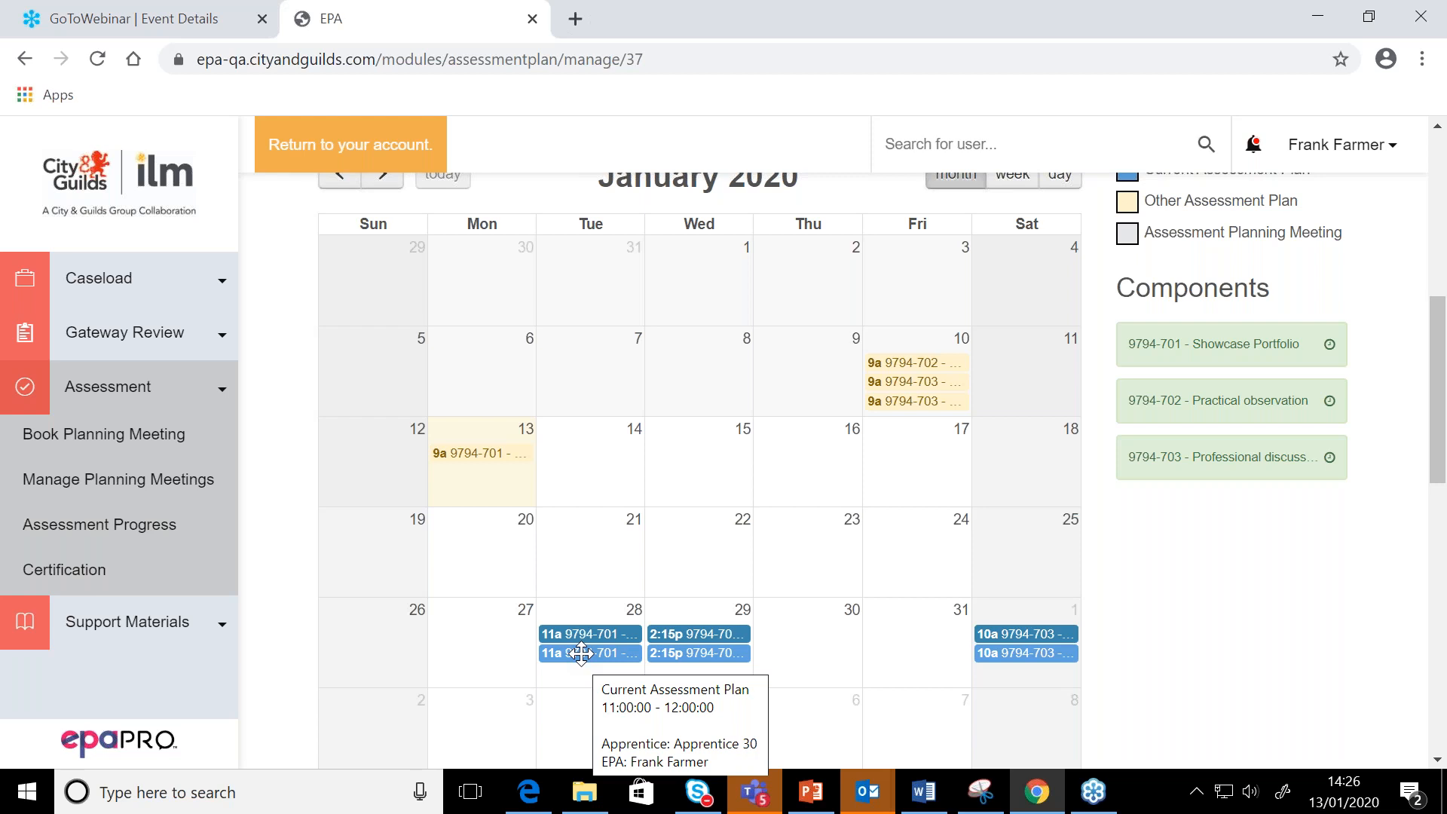
pyautogui.click(581, 654)
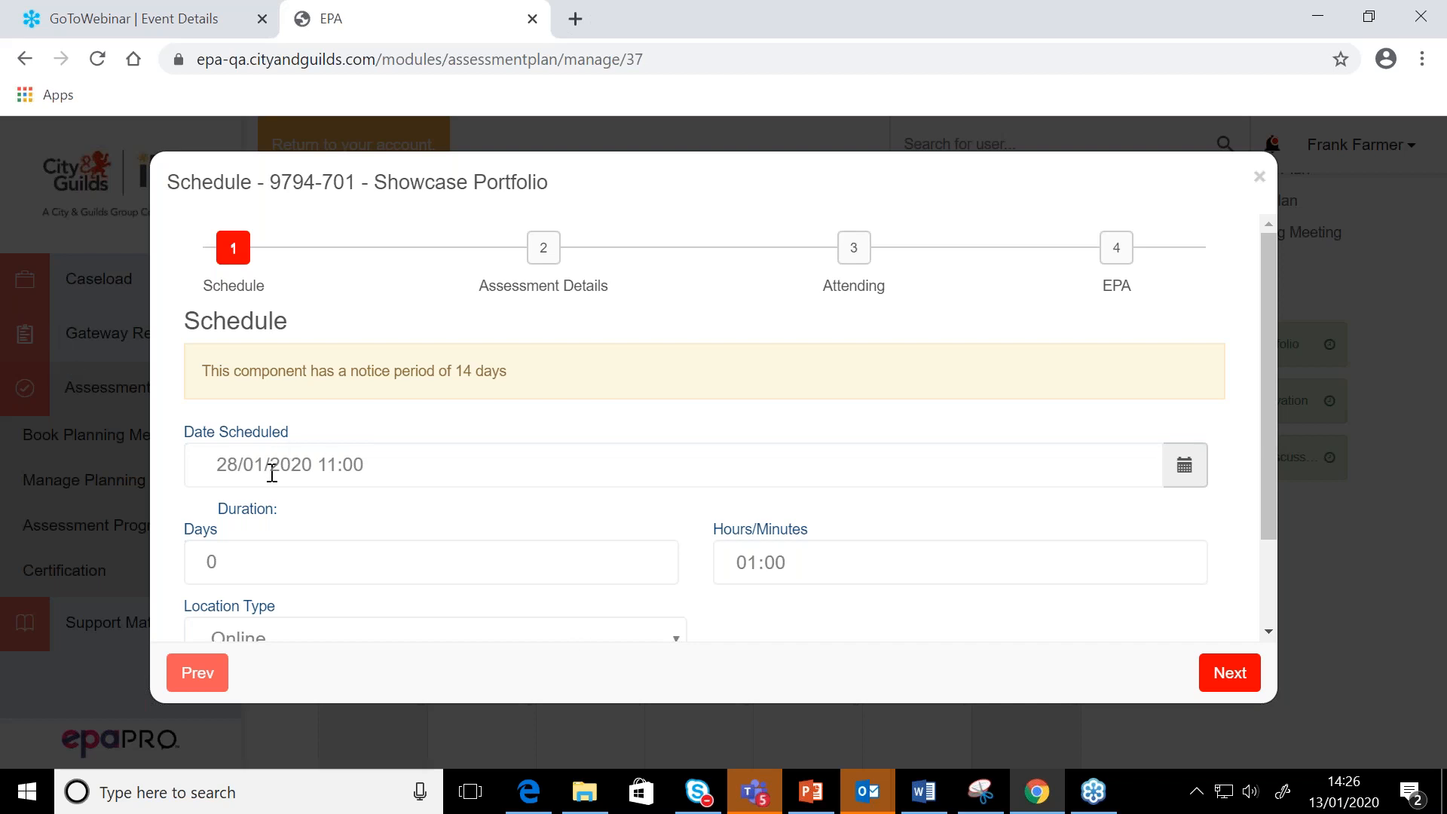
# Reschedule the Showcase Portfolio to 30/01/2020 at 12:00
pyautogui.click(238, 464)
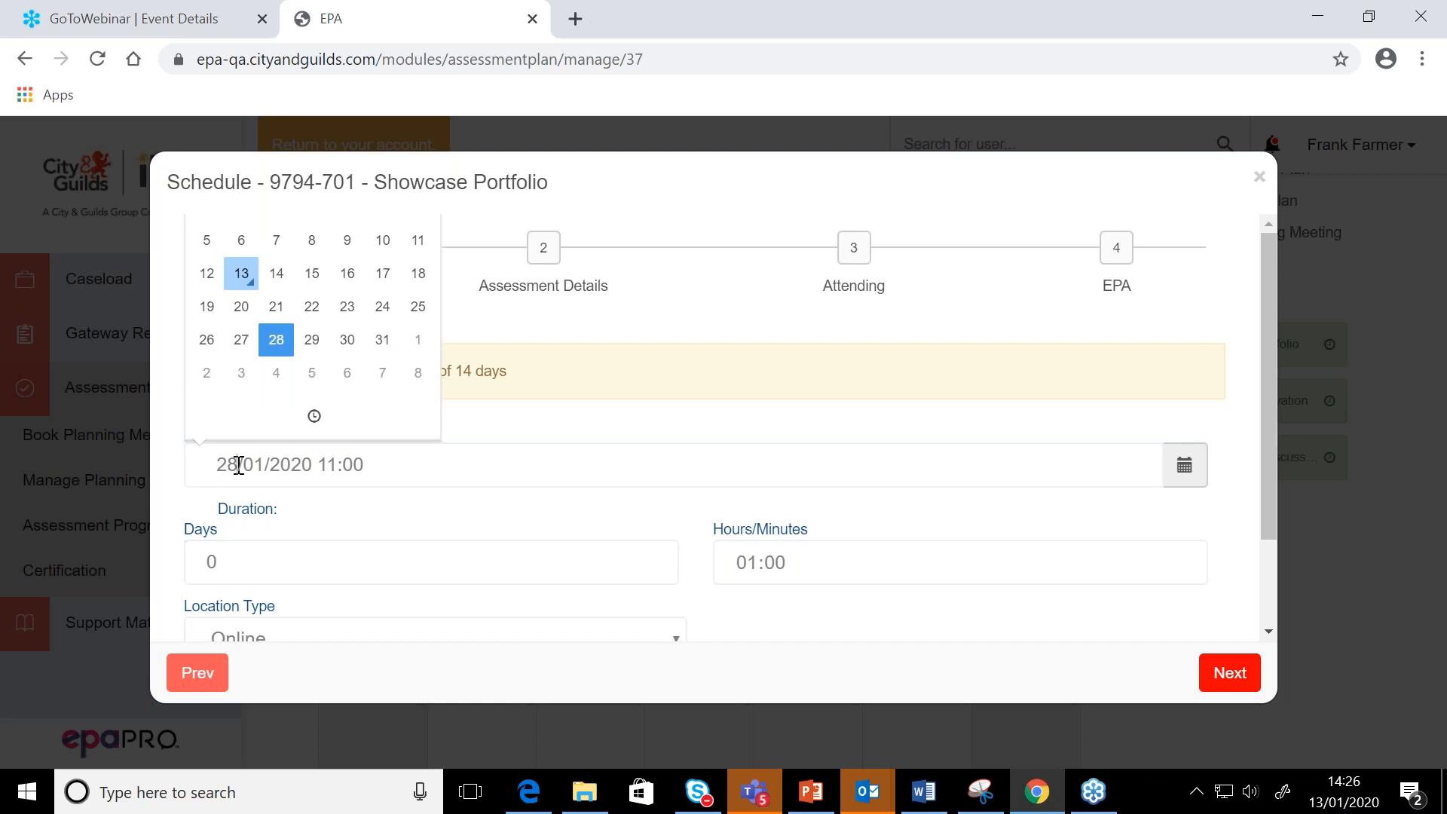
pyautogui.click(346, 341)
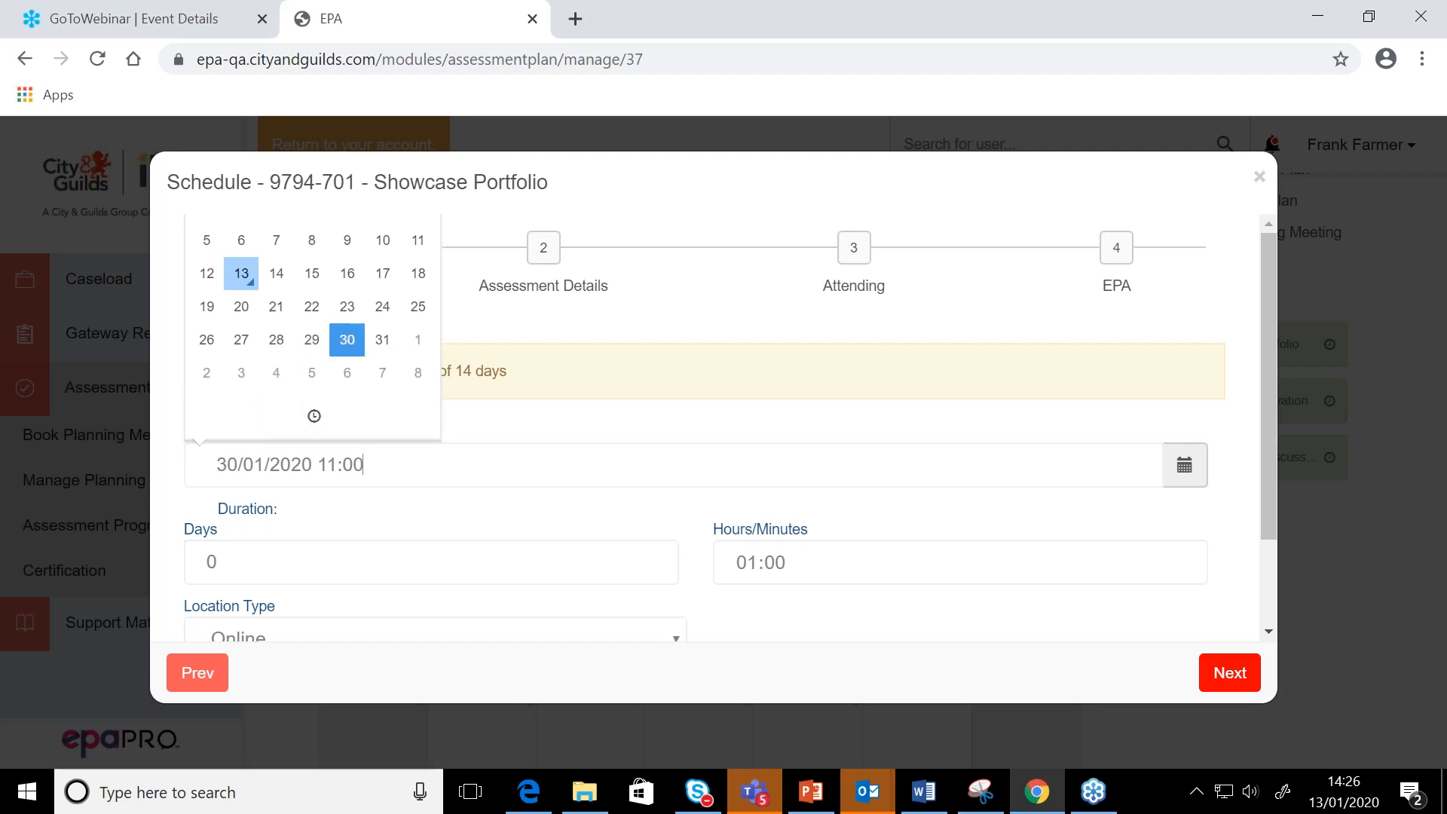
pyautogui.click(314, 416)
pyautogui.click(233, 228)
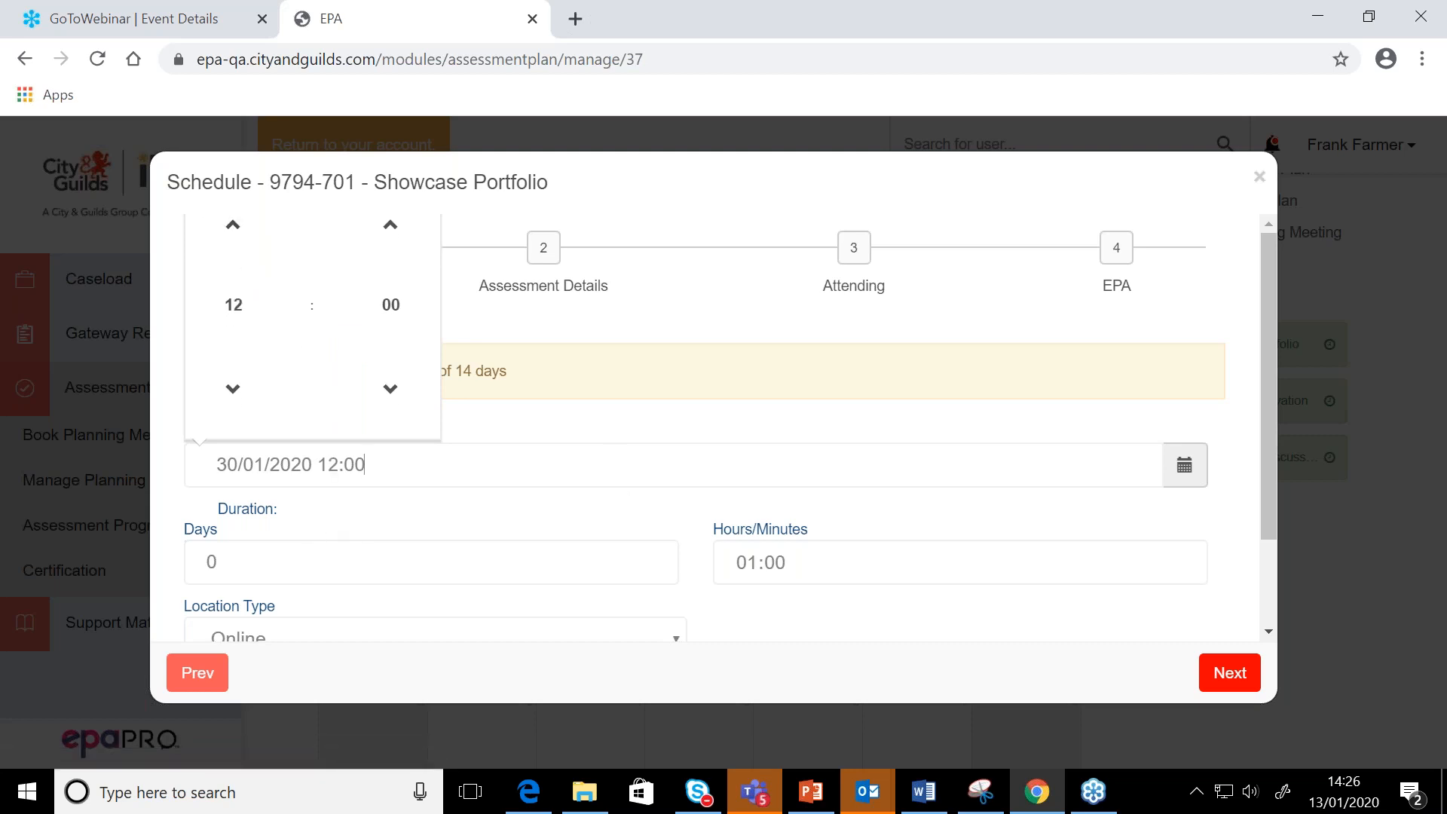
pyautogui.click(471, 477)
pyautogui.scroll(-2, 456, 485)
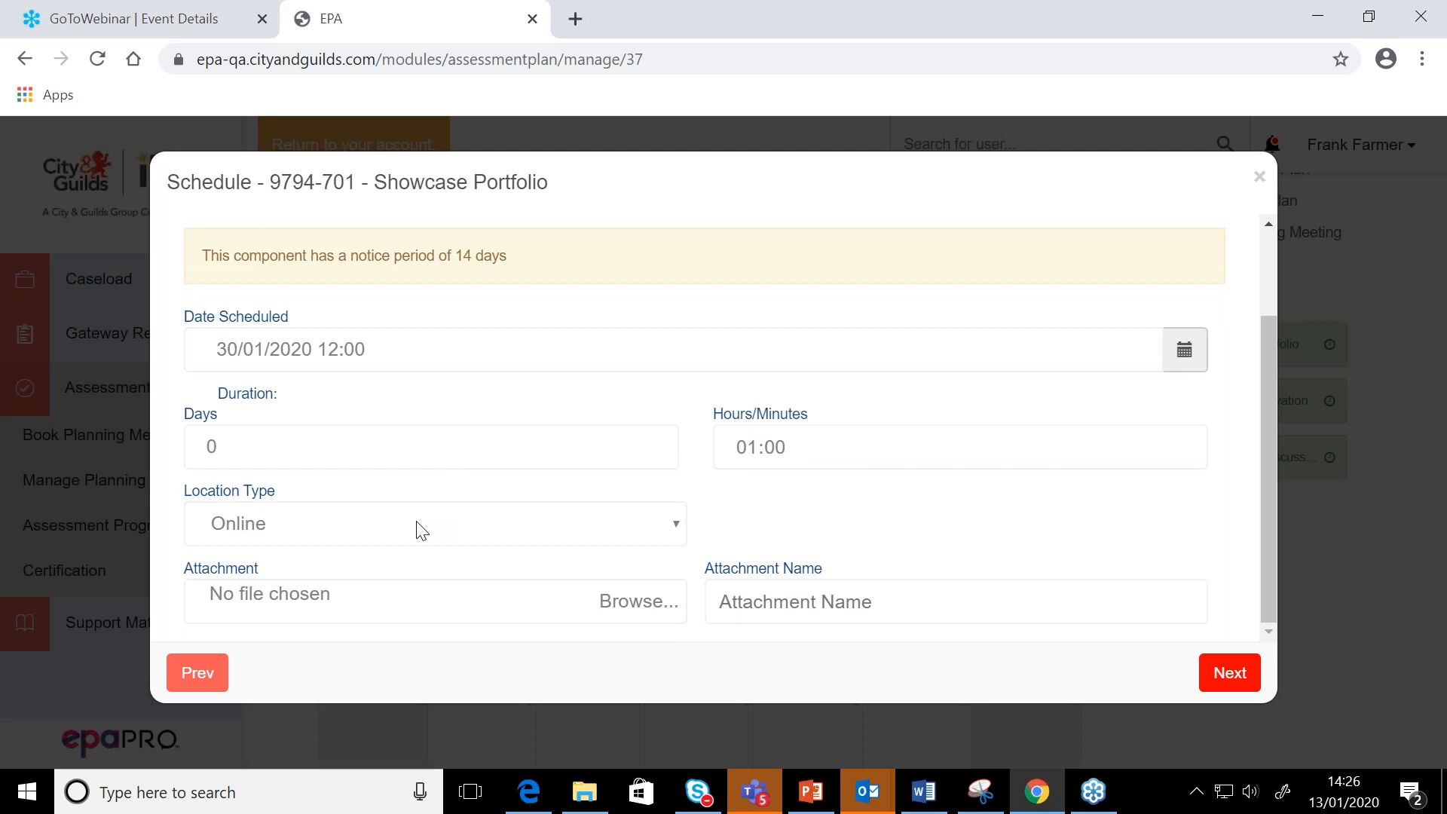
# Advance the Showcase Portfolio booking through Assessment Details and Attending to the EPA stage without entering attendee details
pyautogui.click(1229, 672)
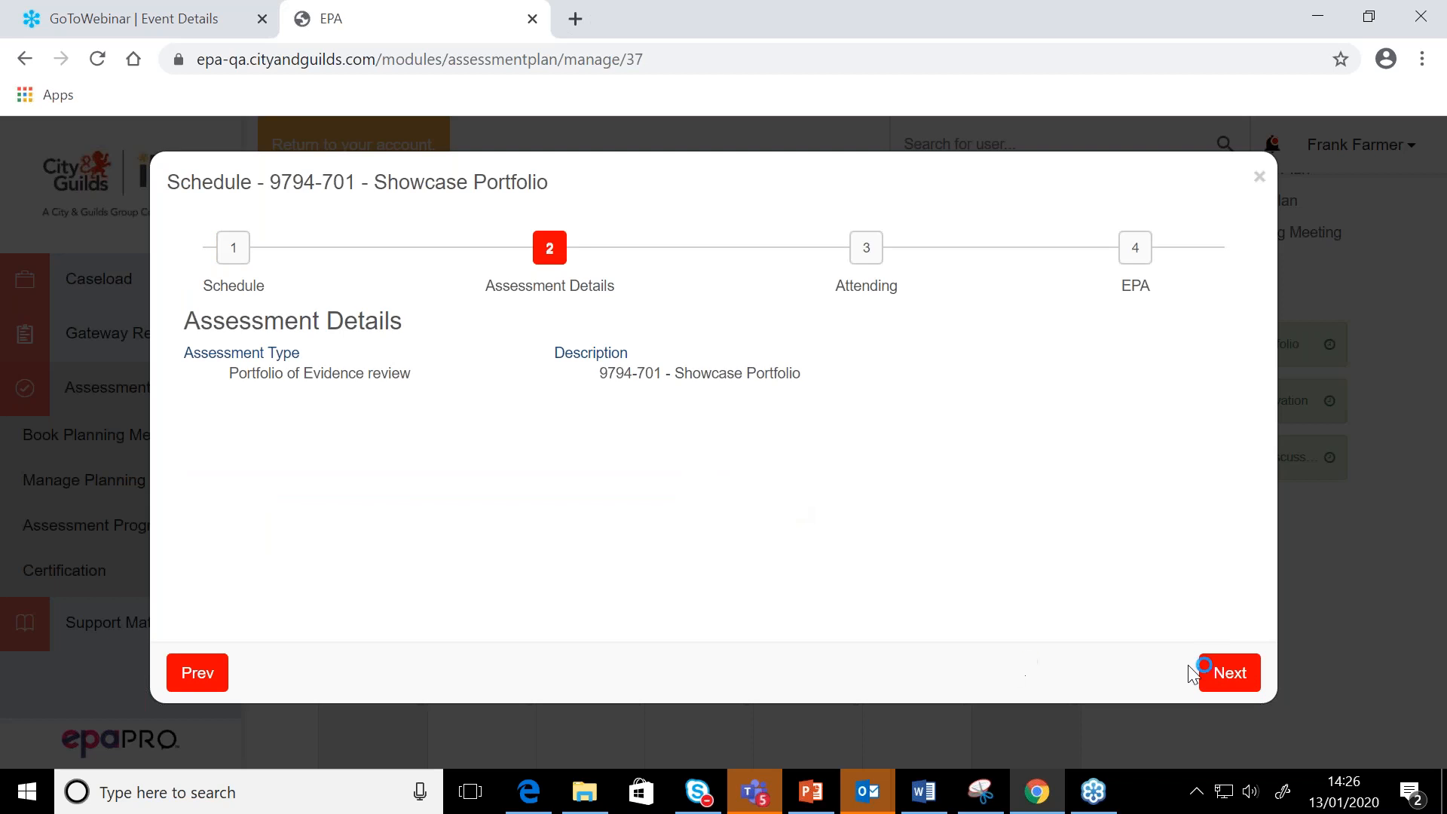
pyautogui.click(1240, 683)
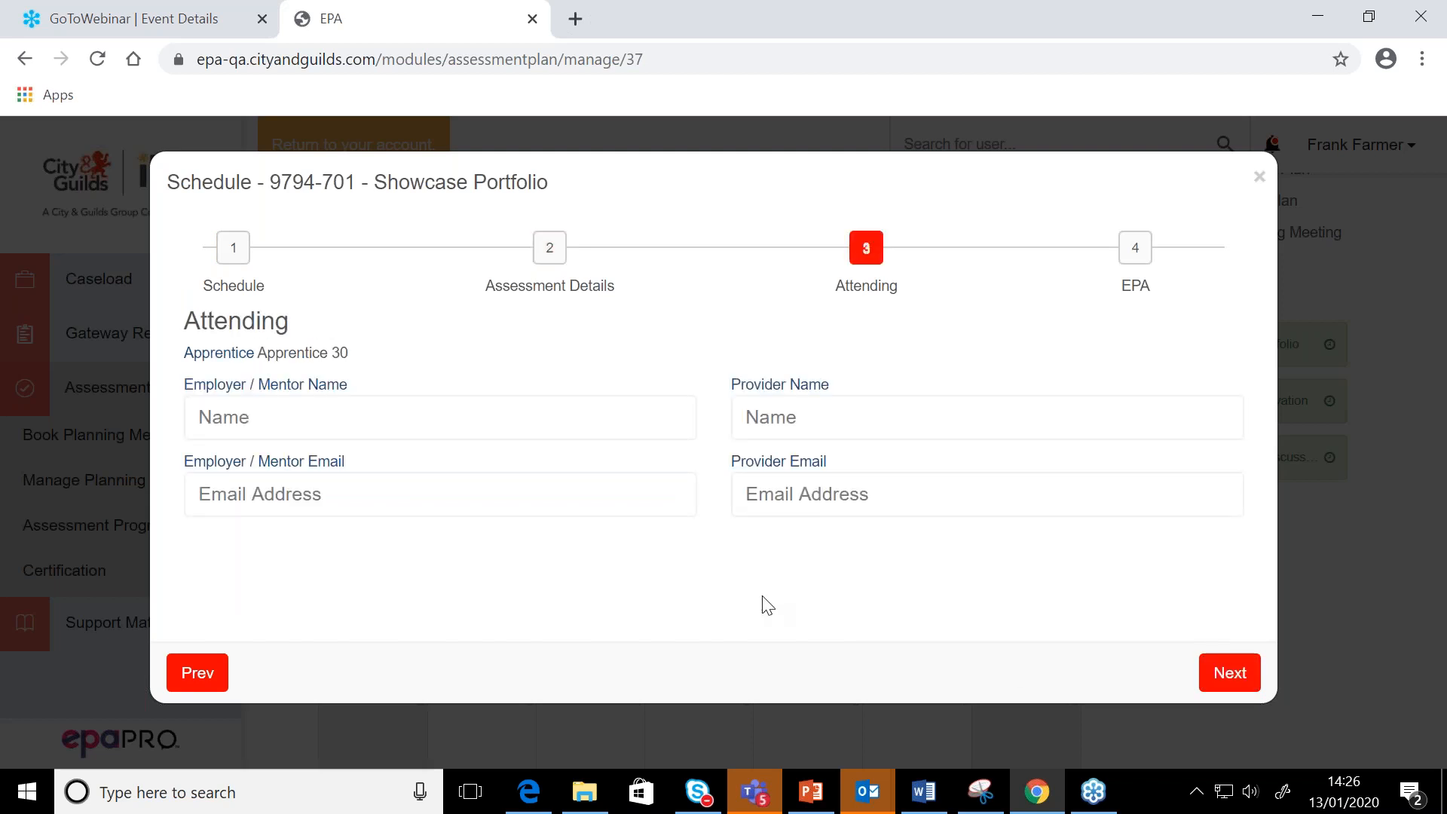
pyautogui.click(1228, 672)
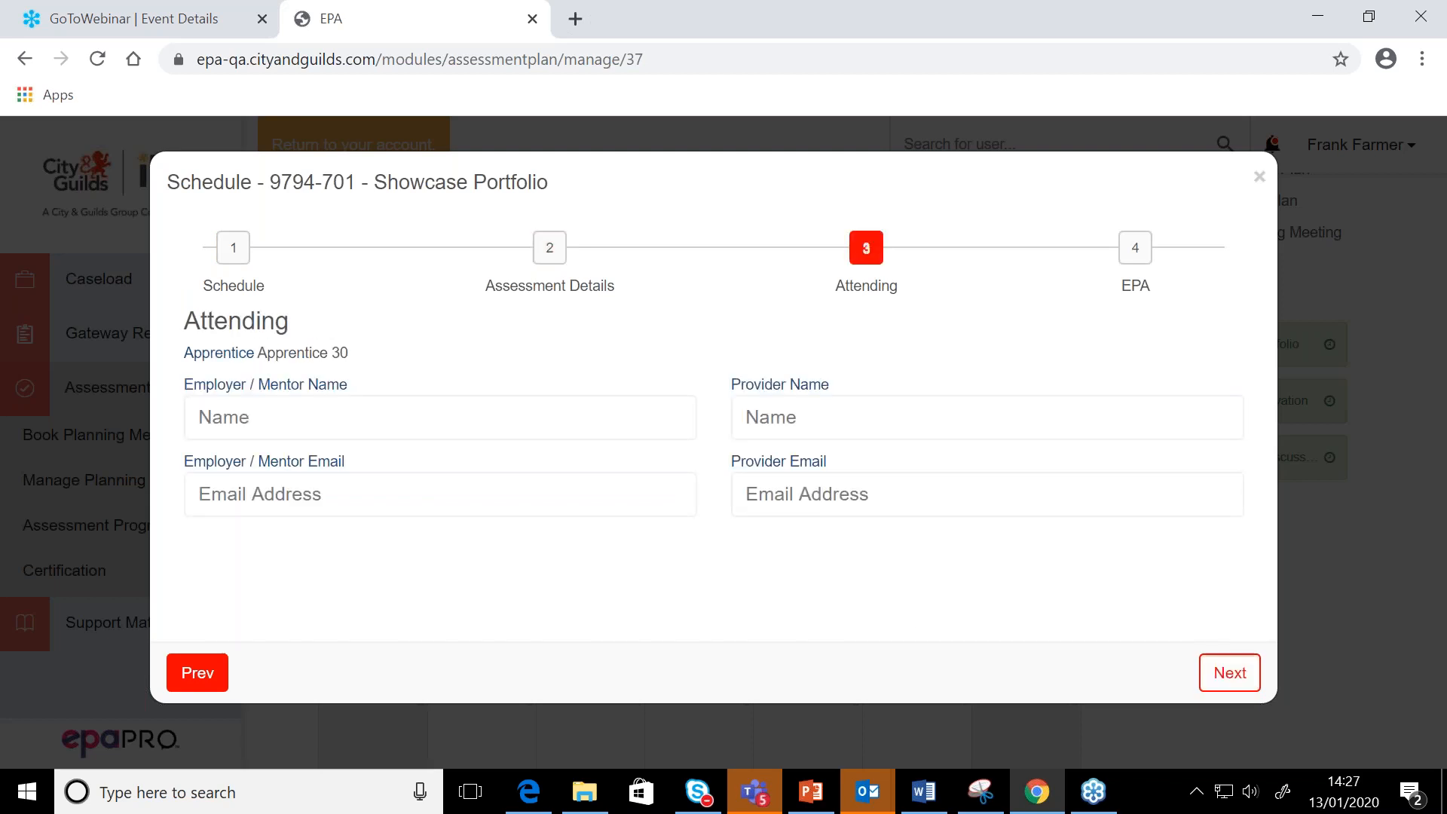
# Review the EPA selection and availability, keep the signed-in assessor, and save and email the rescheduled Showcase Portfolio booking
pyautogui.scroll(-1, 404, 555)
pyautogui.scroll(1, 404, 555)
pyautogui.scroll(-4, 404, 557)
pyautogui.scroll(5, 404, 558)
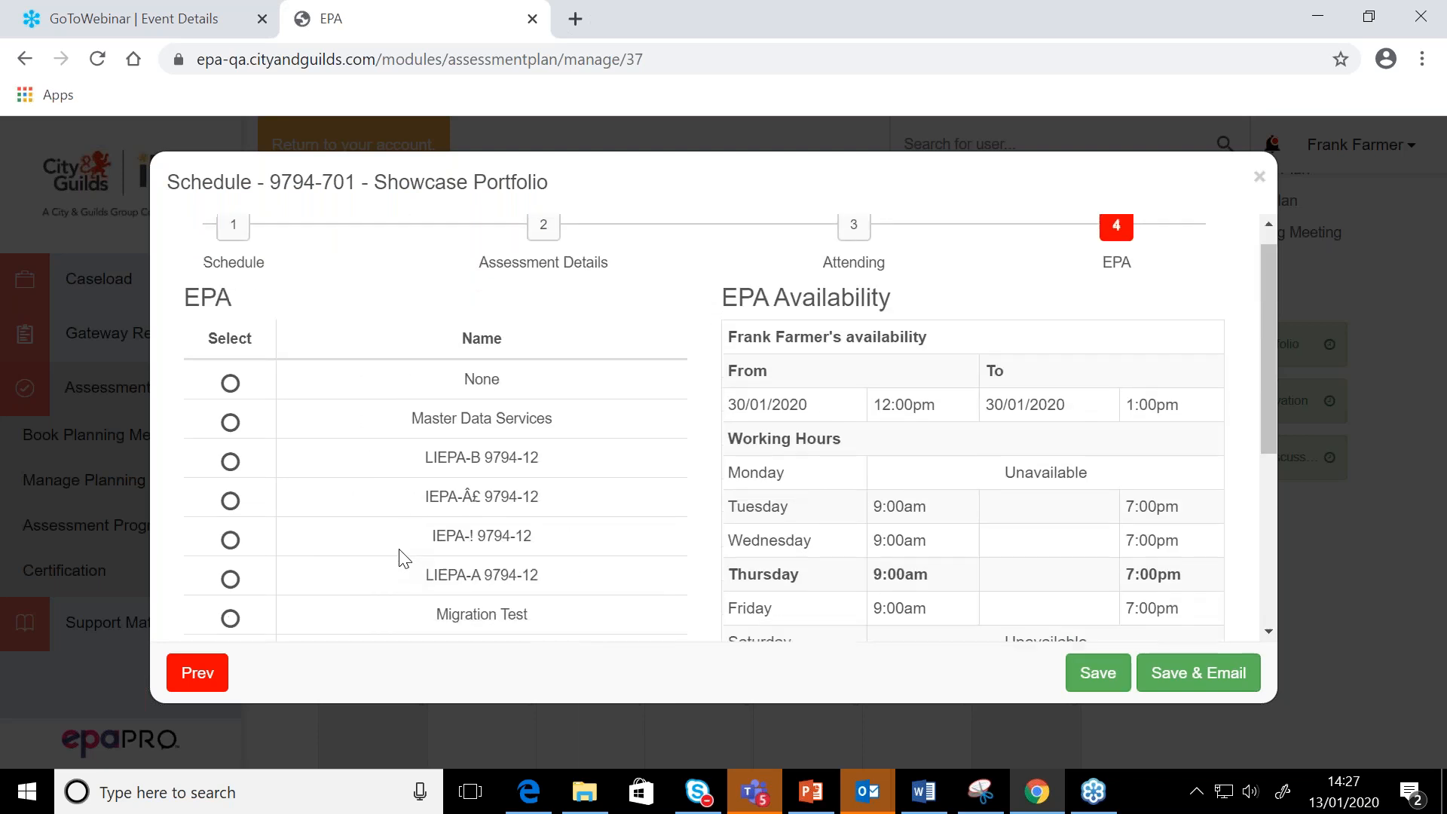
pyautogui.scroll(-3, 399, 557)
pyautogui.scroll(-2, 400, 554)
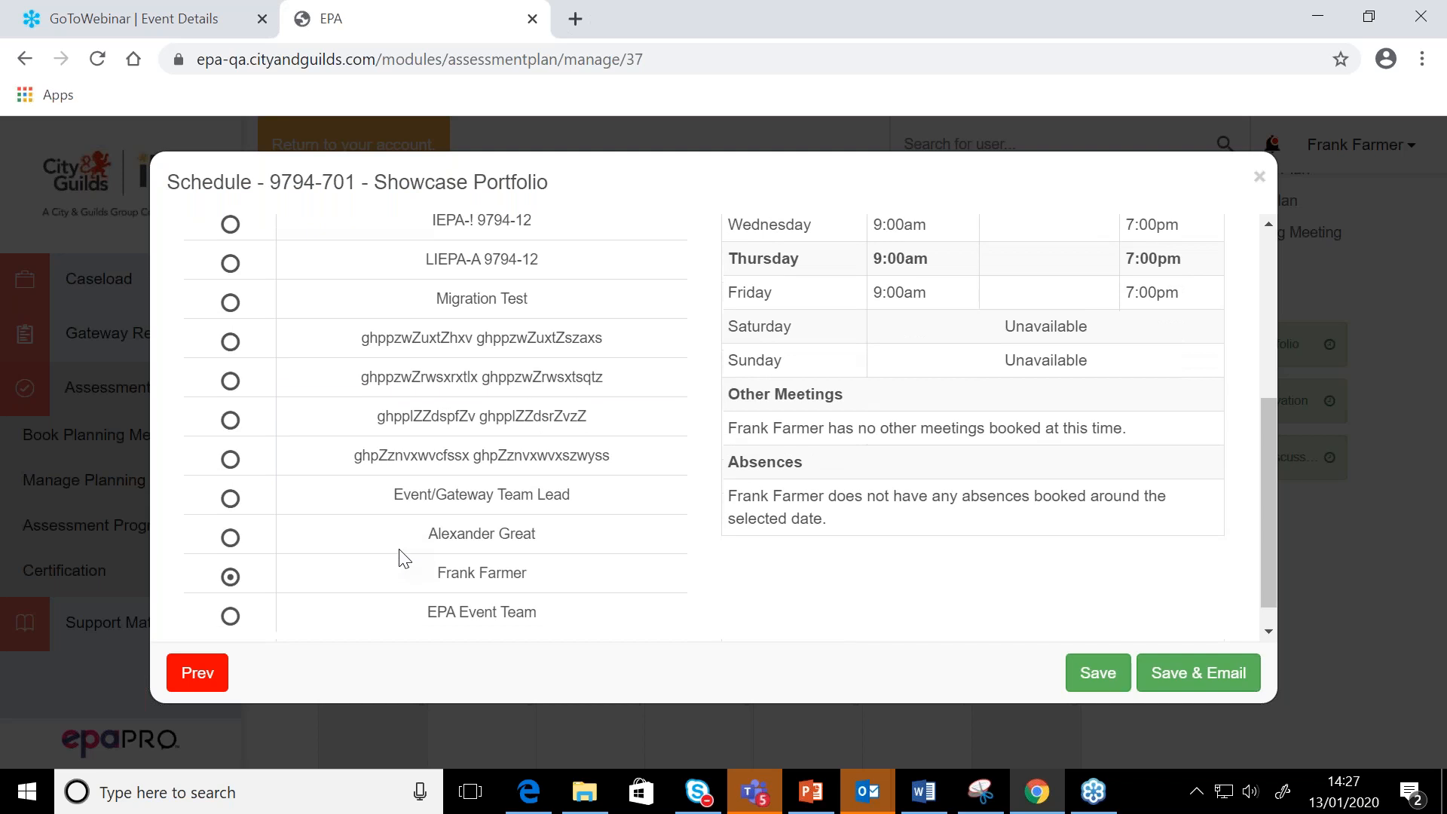
pyautogui.click(1215, 682)
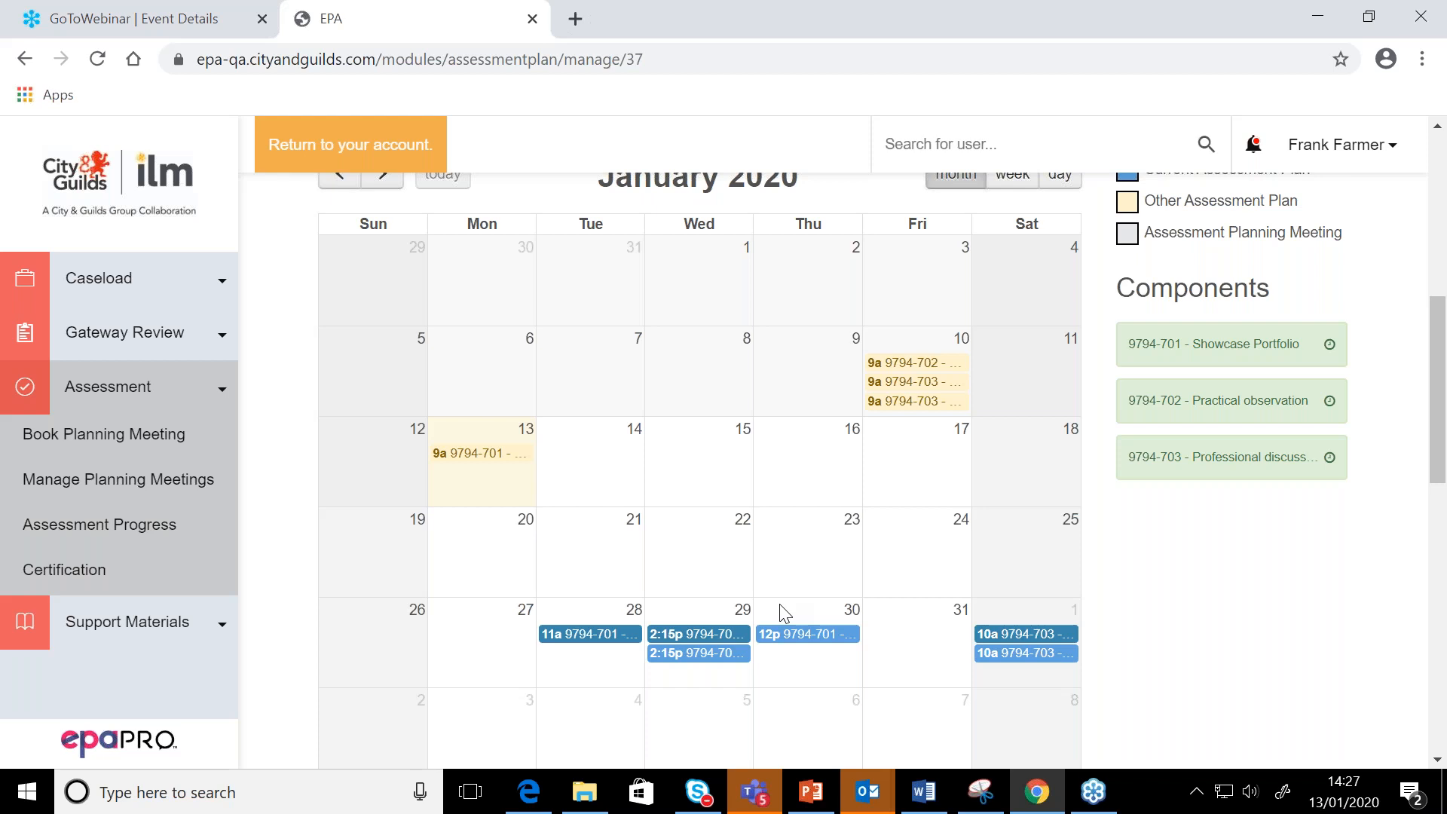
# Clear the status filter in Assessment Progress and expand the unfinished Apprentice 30 record for Second Generation Inc to examine its components
pyautogui.moveTo(1049, 654)
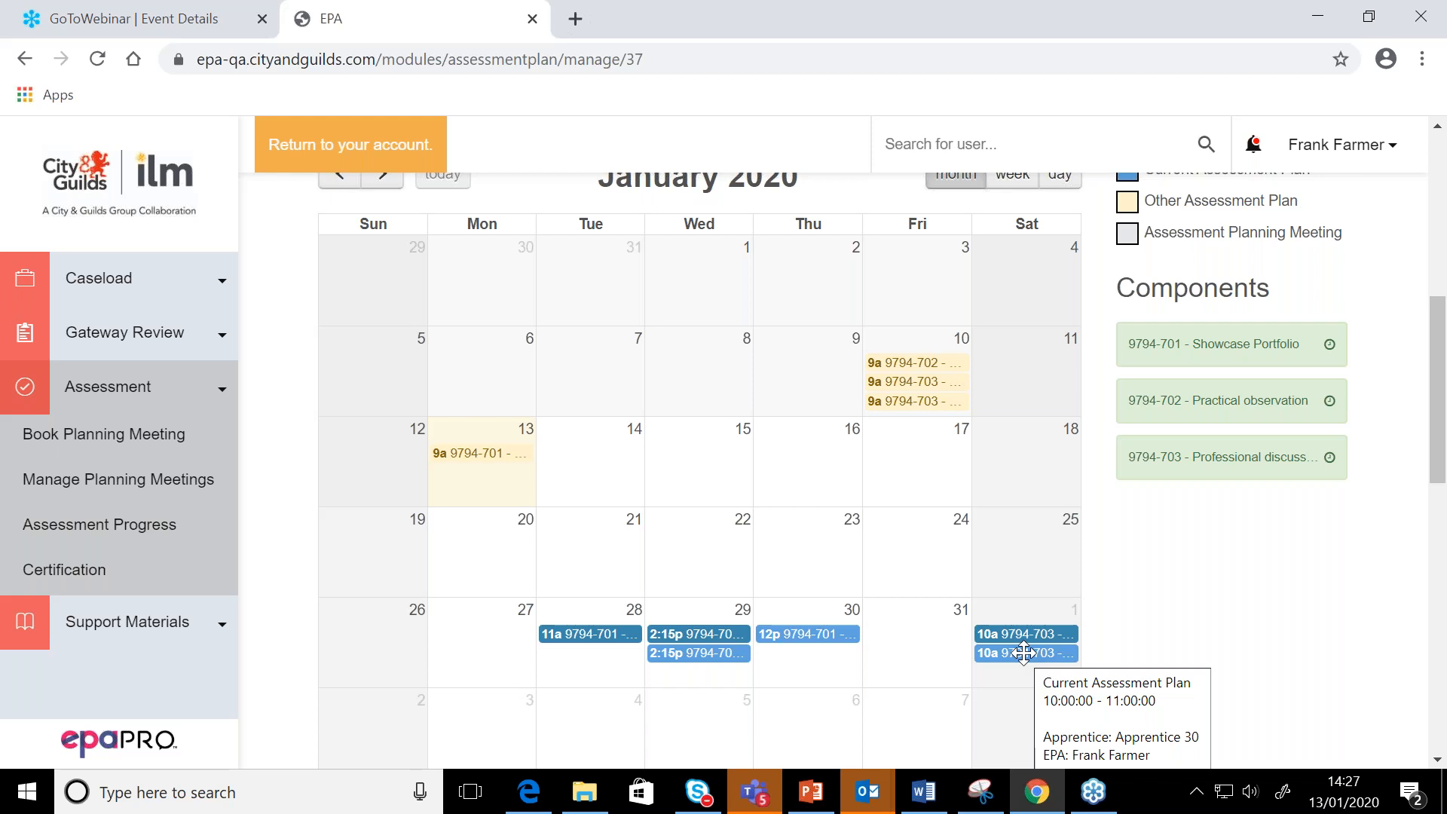
pyautogui.click(87, 525)
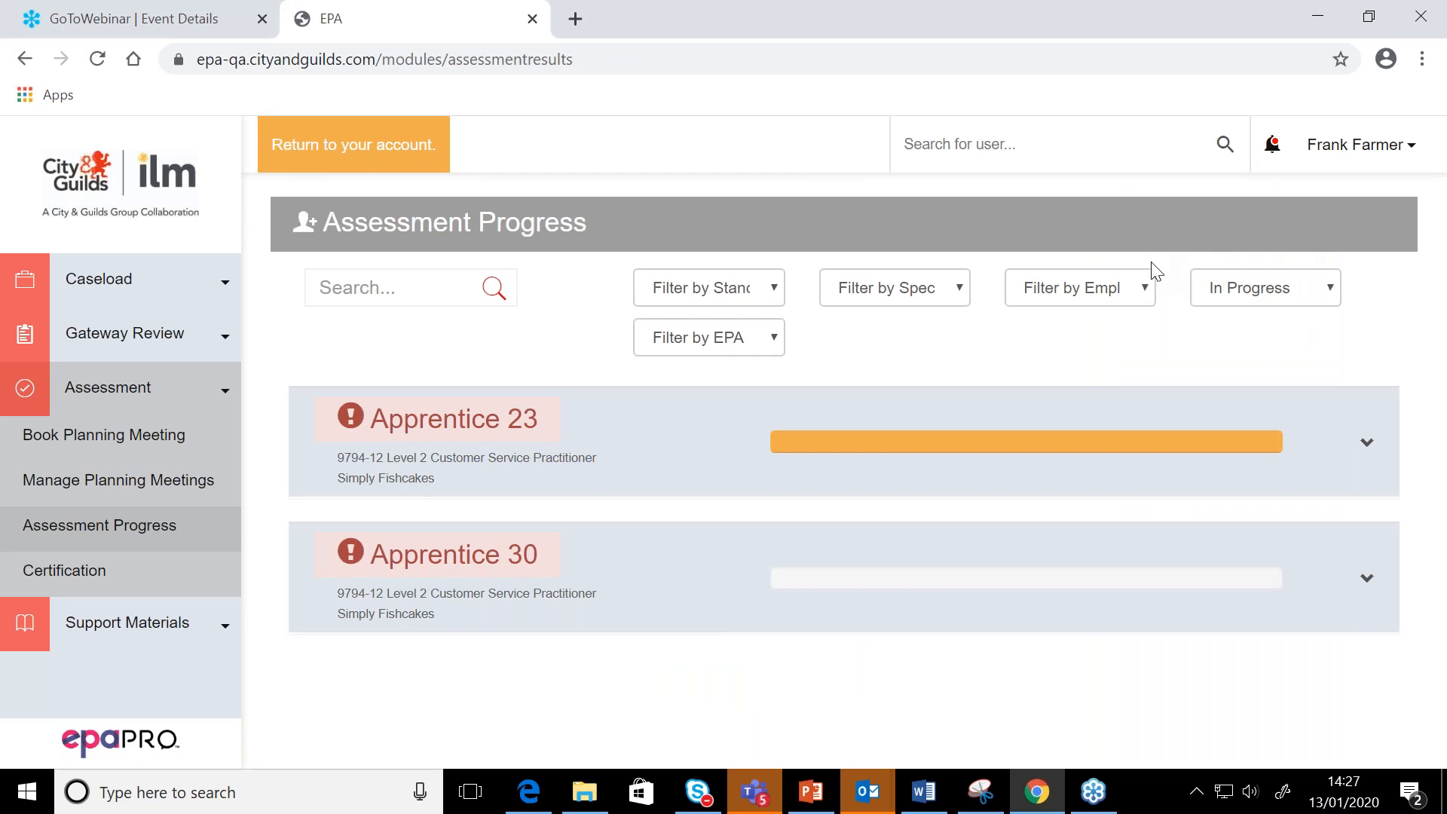
pyautogui.click(1328, 307)
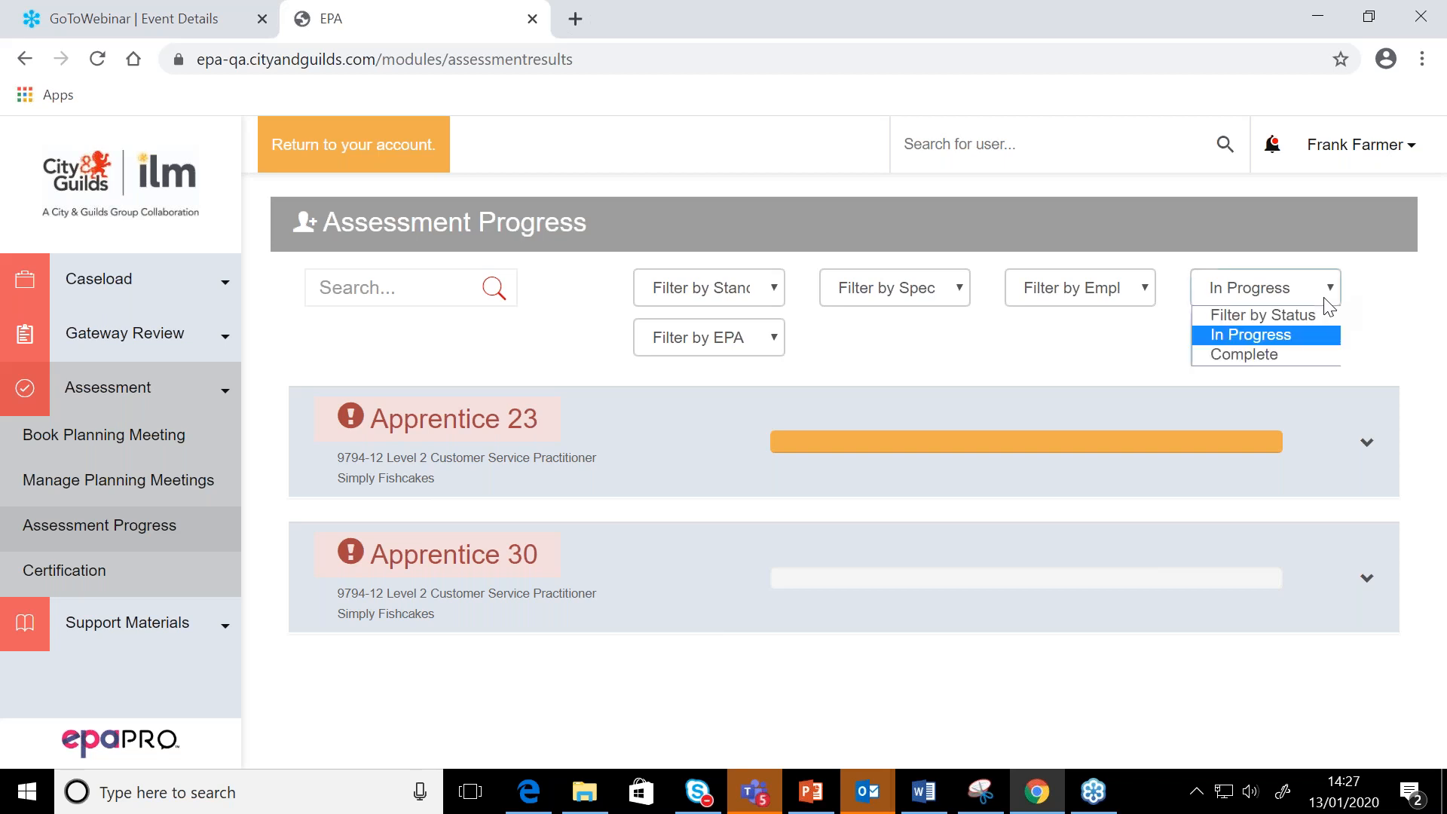
pyautogui.click(1294, 326)
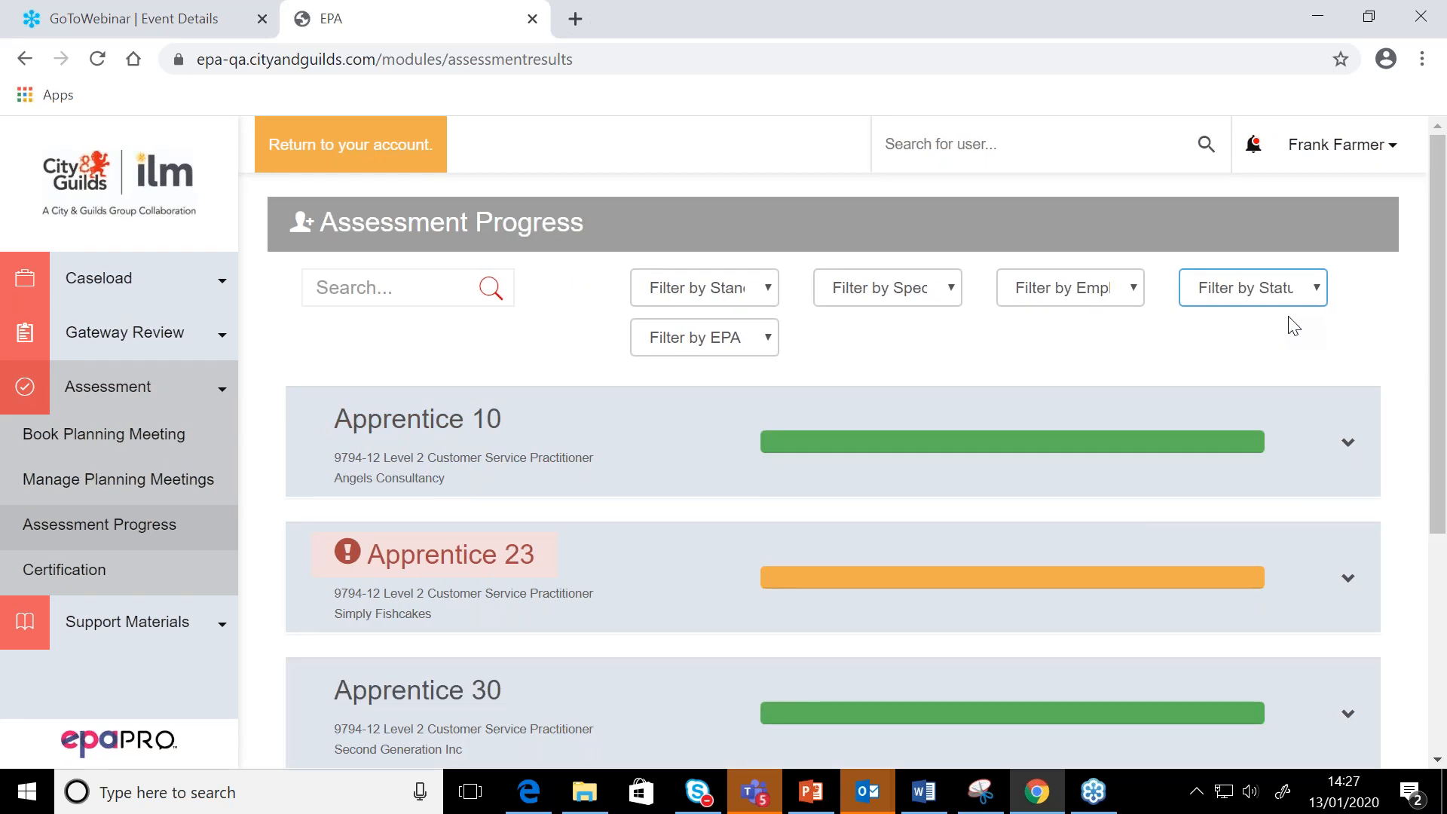
pyautogui.scroll(-3, 1182, 645)
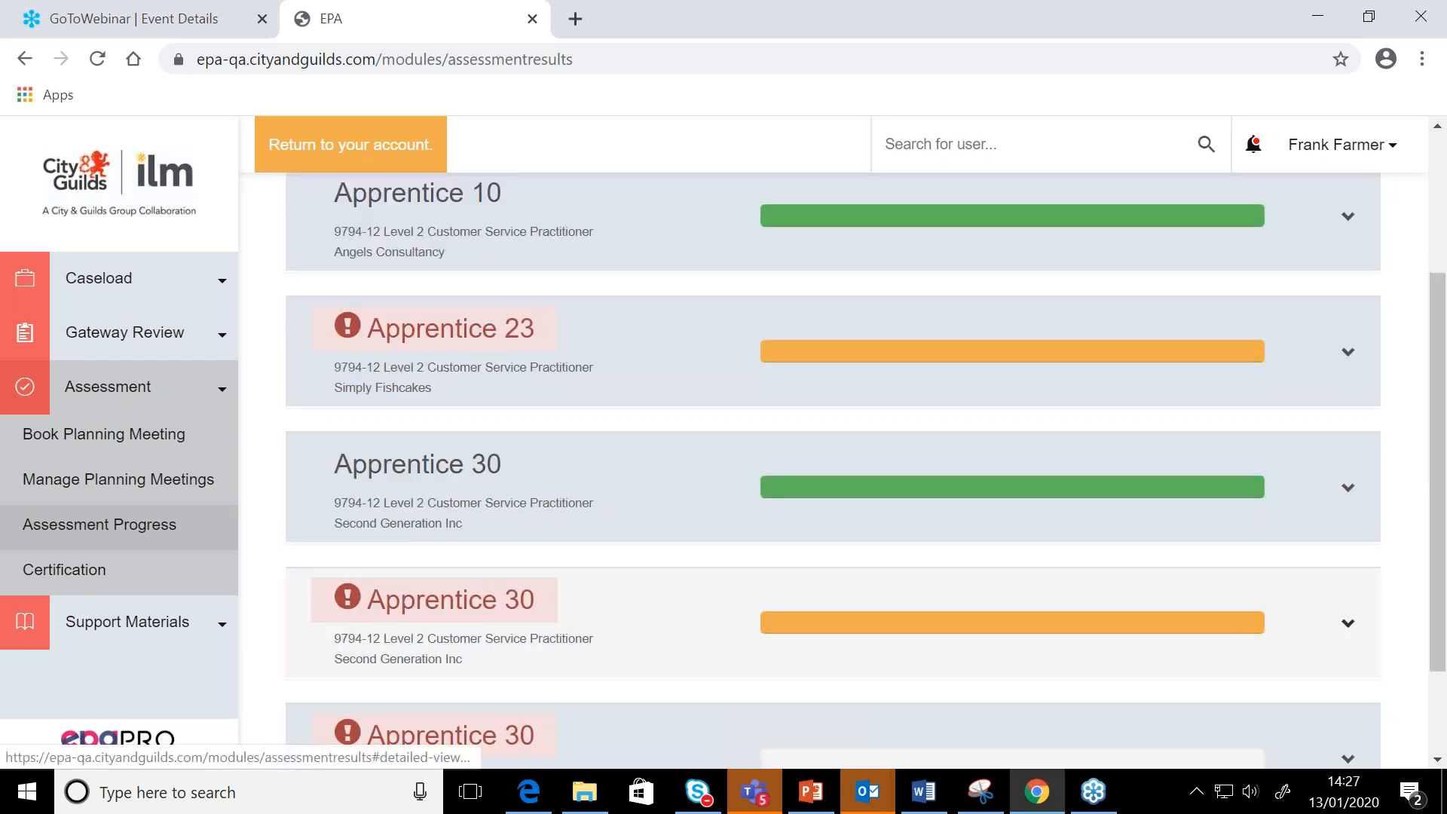
pyautogui.scroll(-2, 1186, 649)
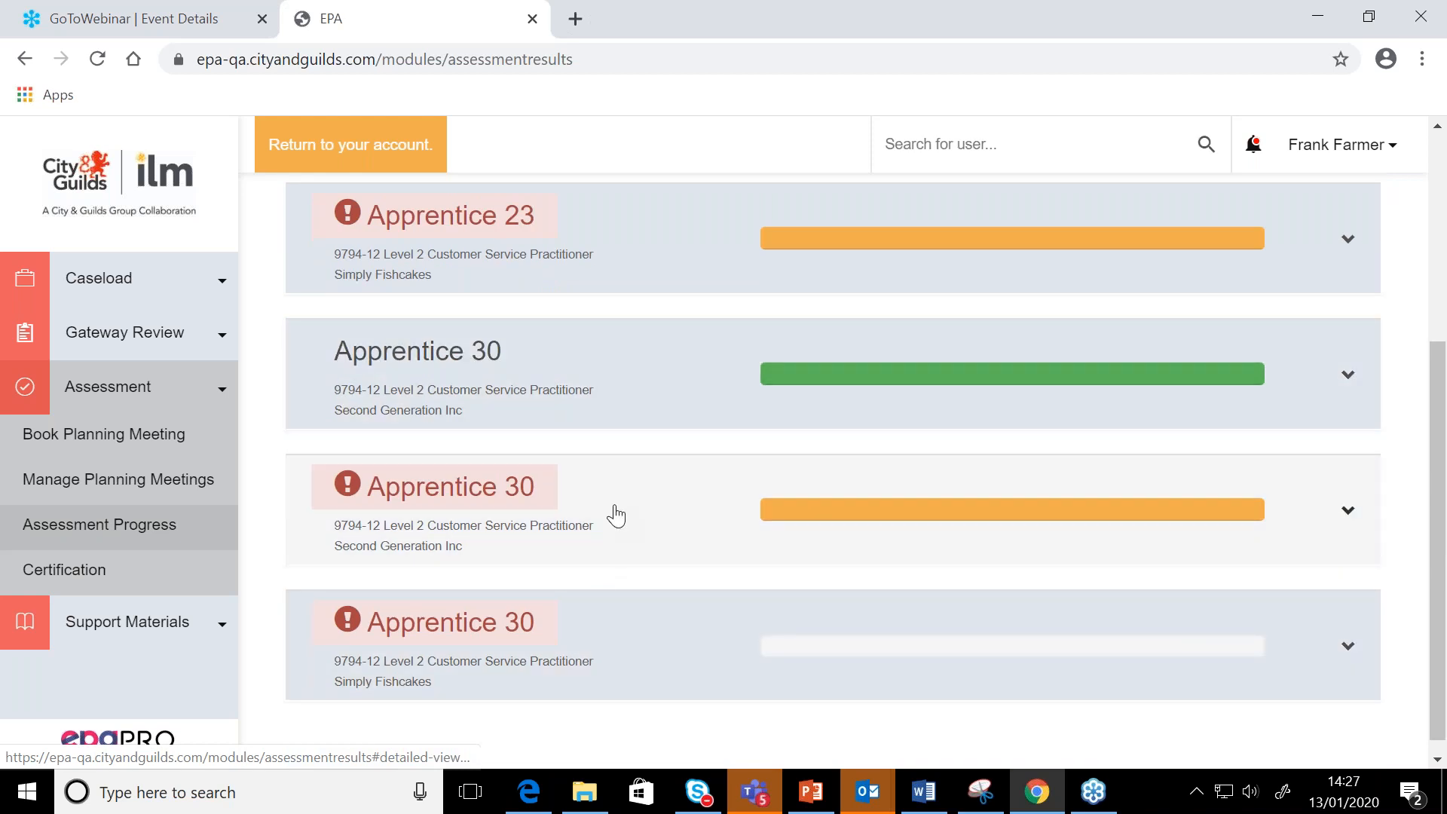
pyautogui.click(1348, 516)
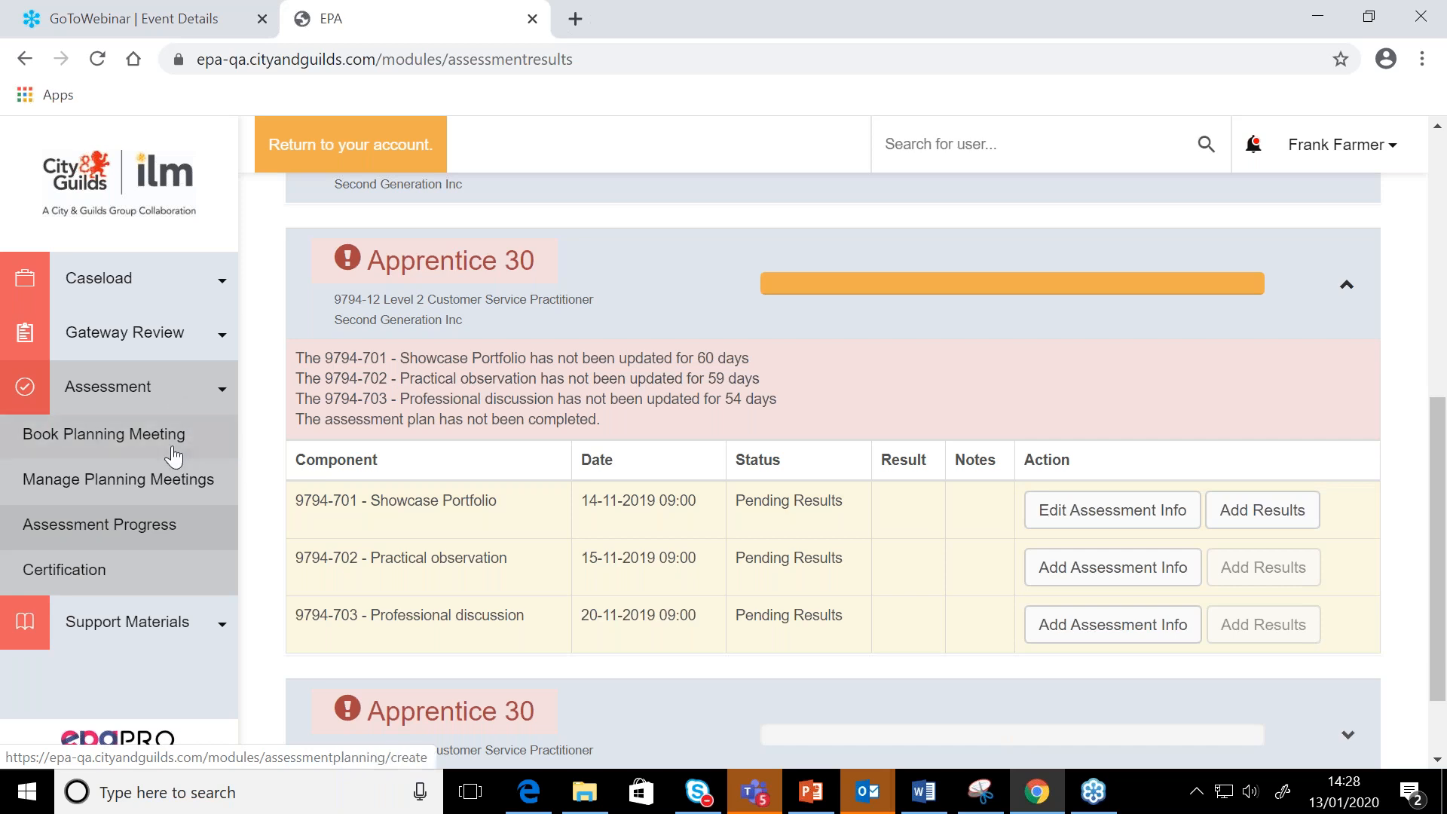
# Open Apprentice 30's in-progress assessment plan from the managed planning meetings and review its January 2020 schedule
pyautogui.click(166, 483)
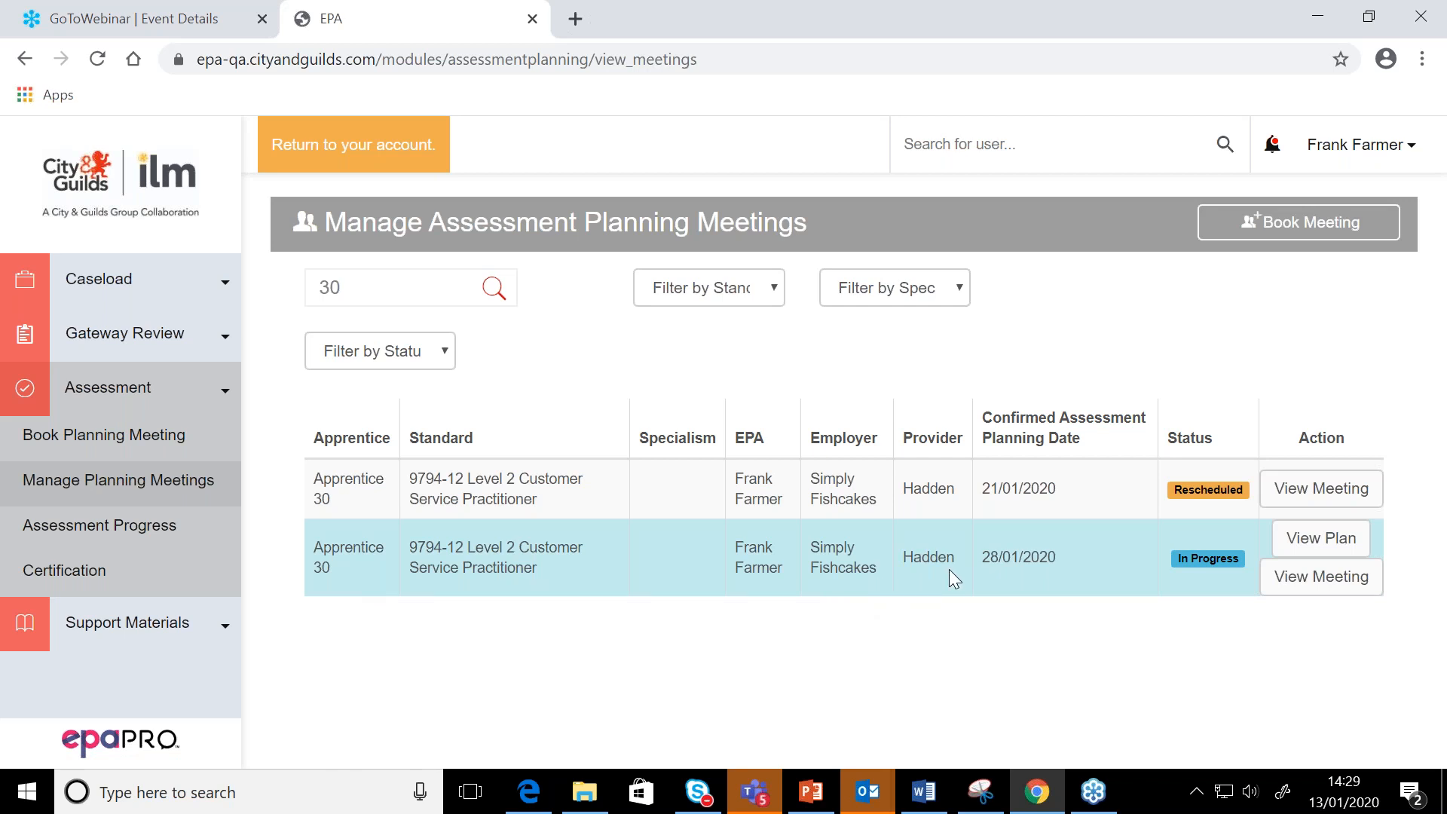
pyautogui.click(1318, 549)
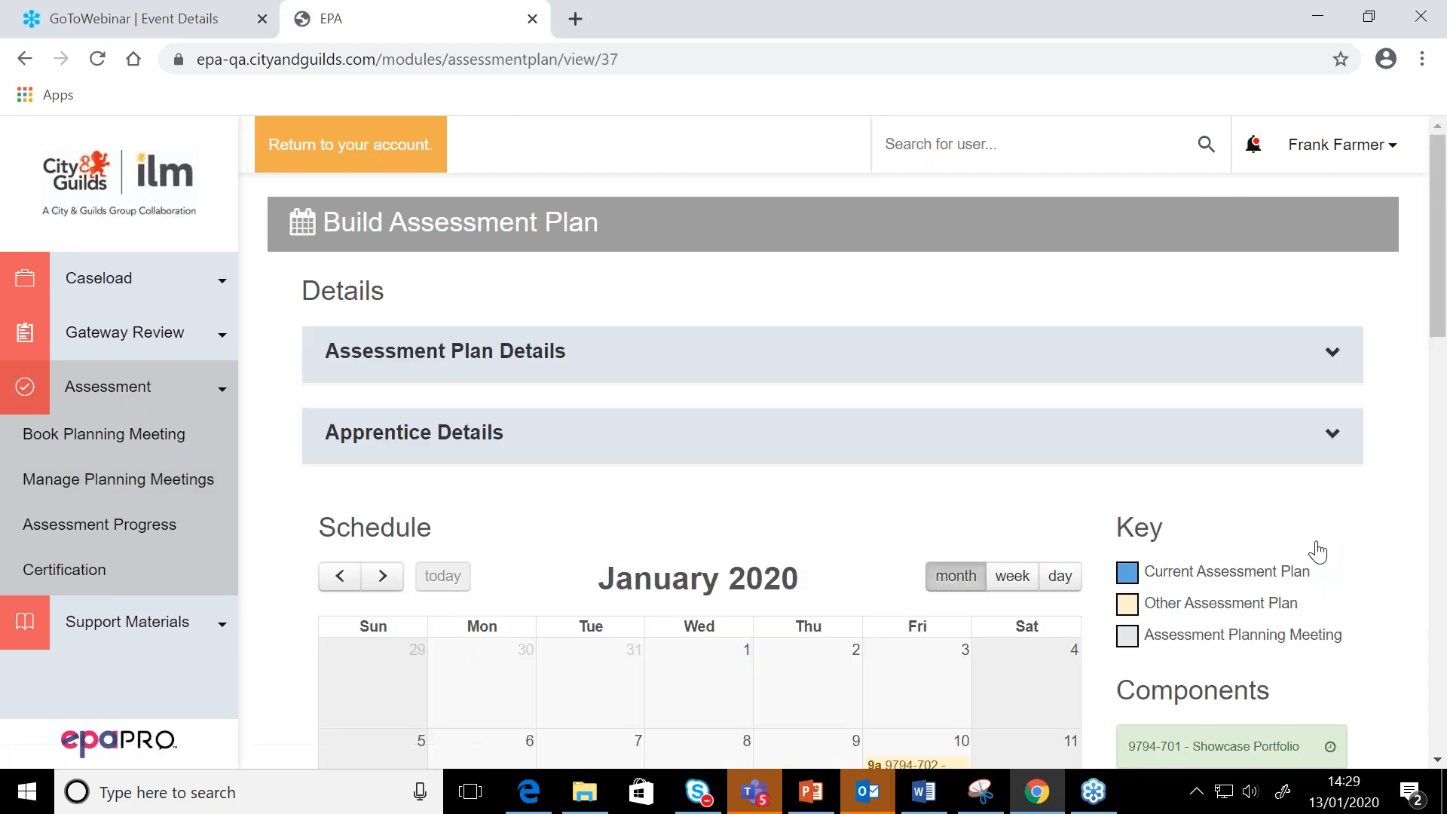
pyautogui.scroll(-6, 1318, 552)
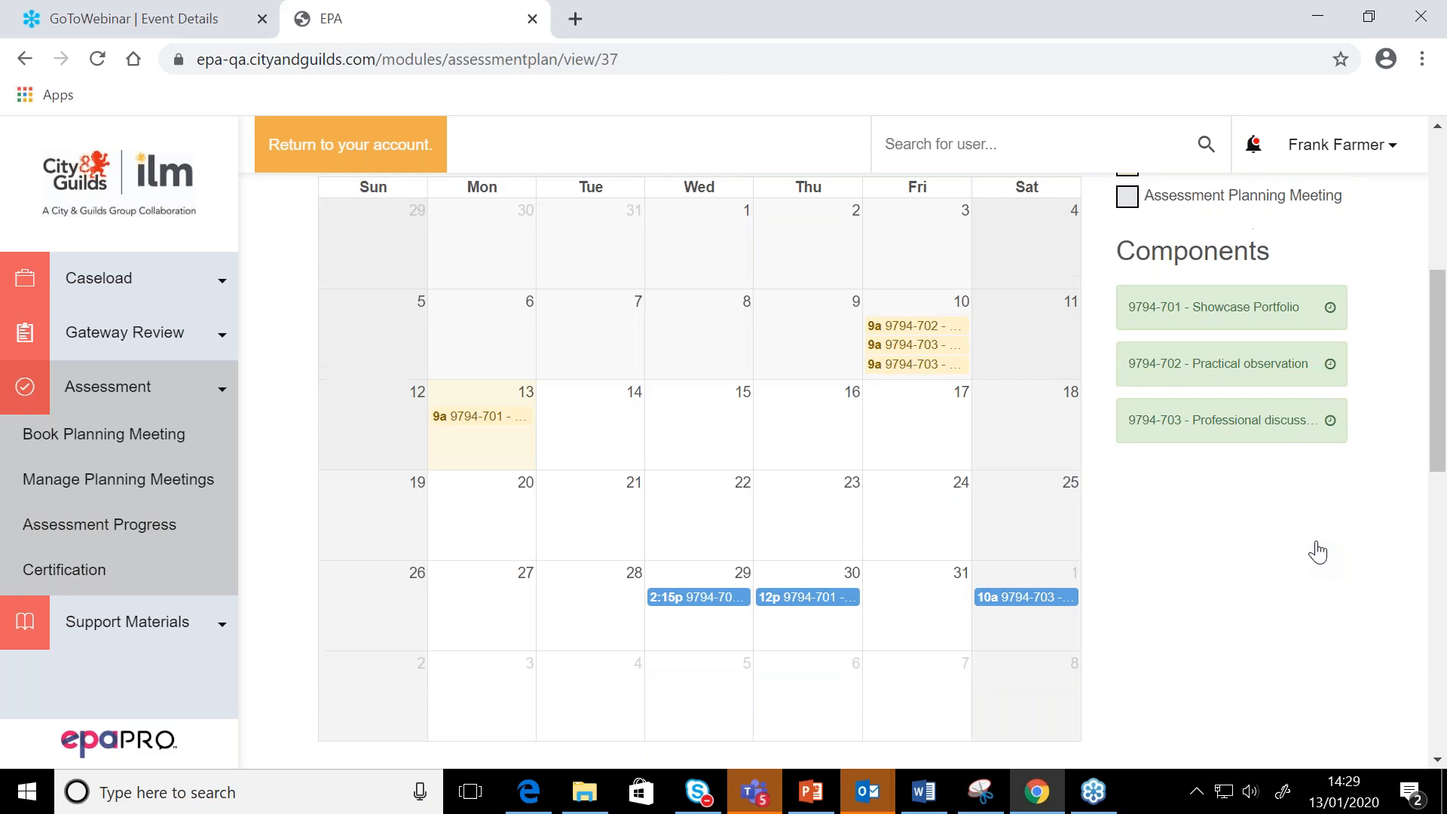
pyautogui.scroll(1, 1318, 552)
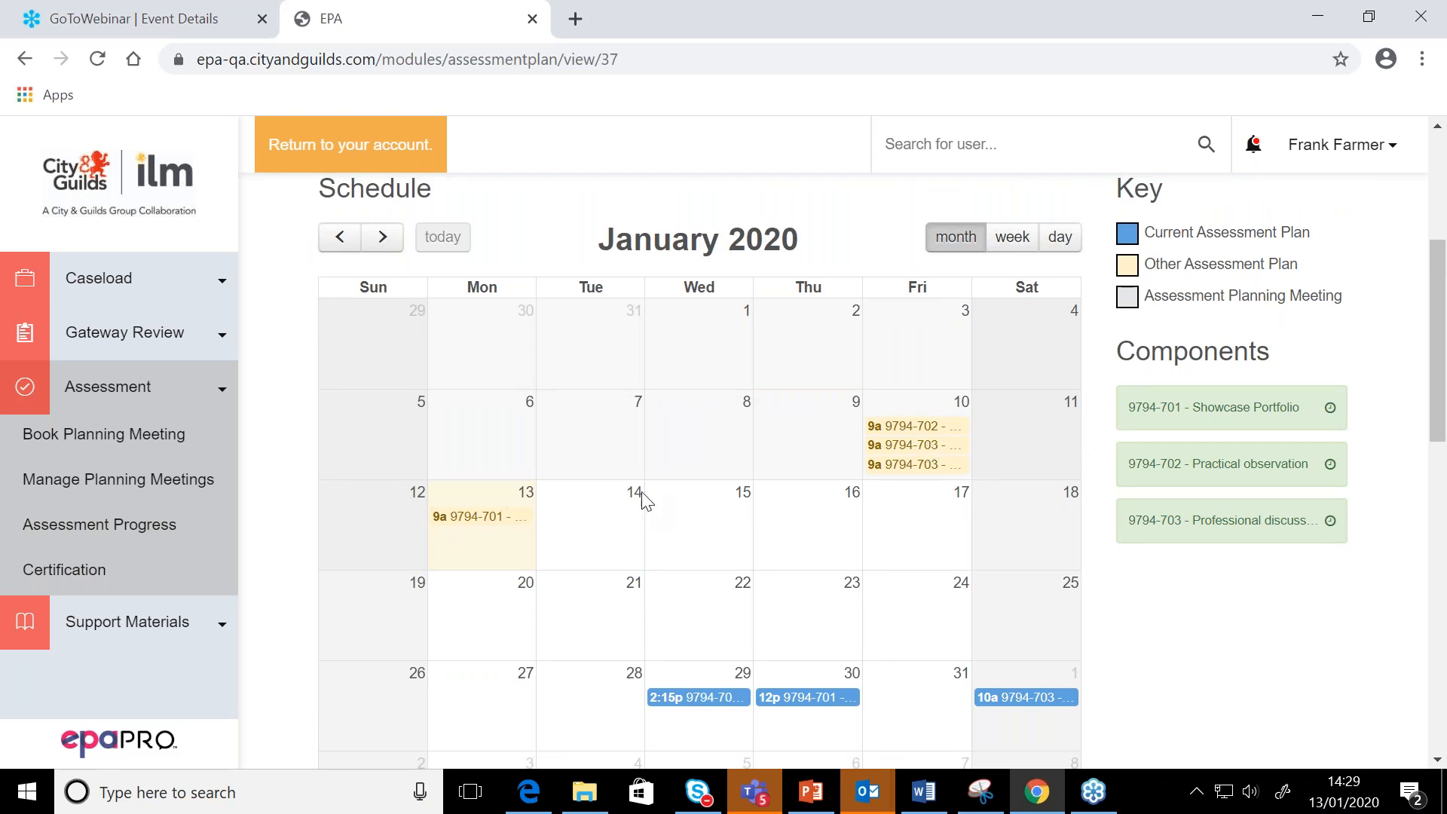
pyautogui.scroll(-1, 630, 556)
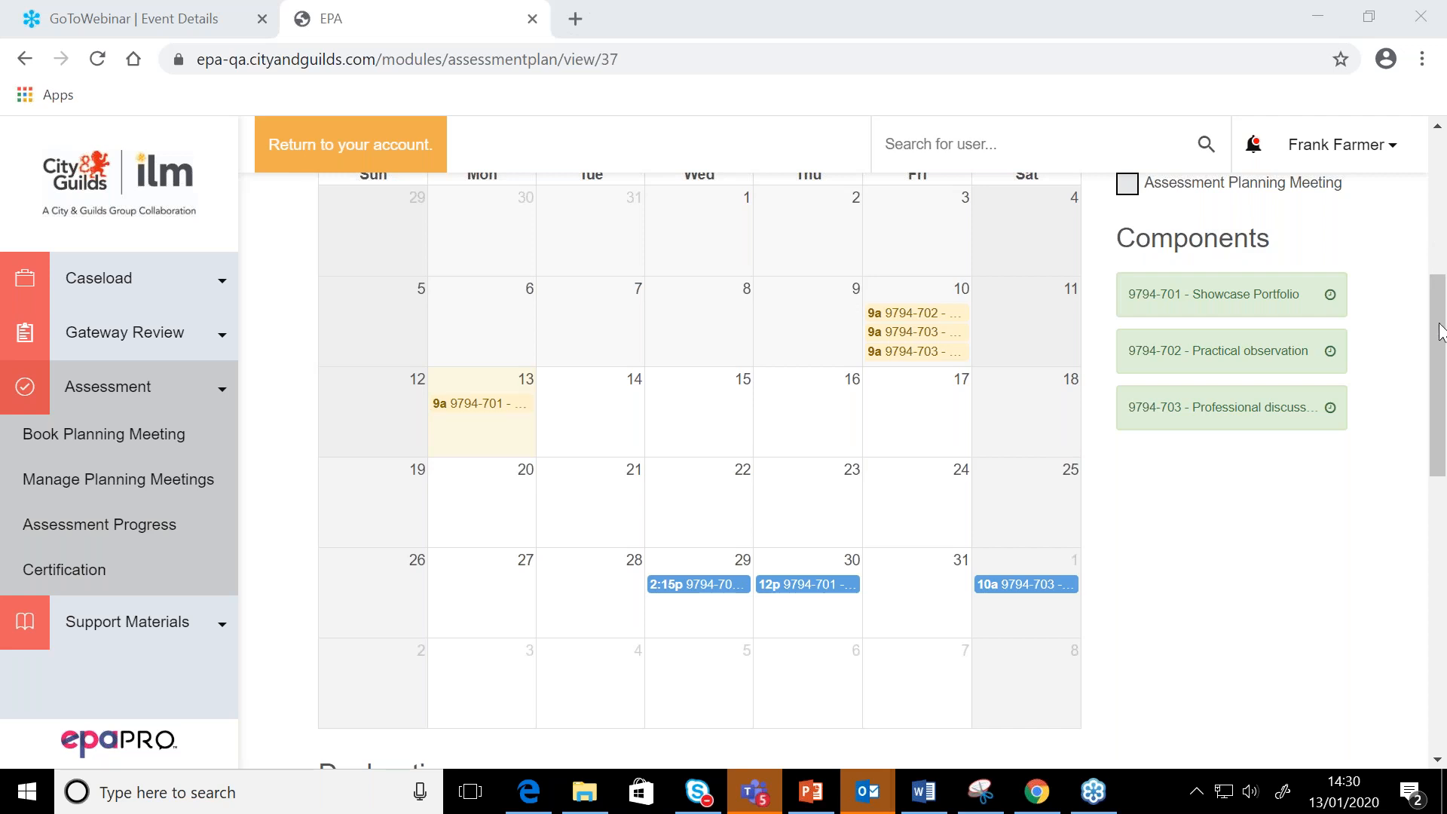
pyautogui.moveTo(1092, 806)
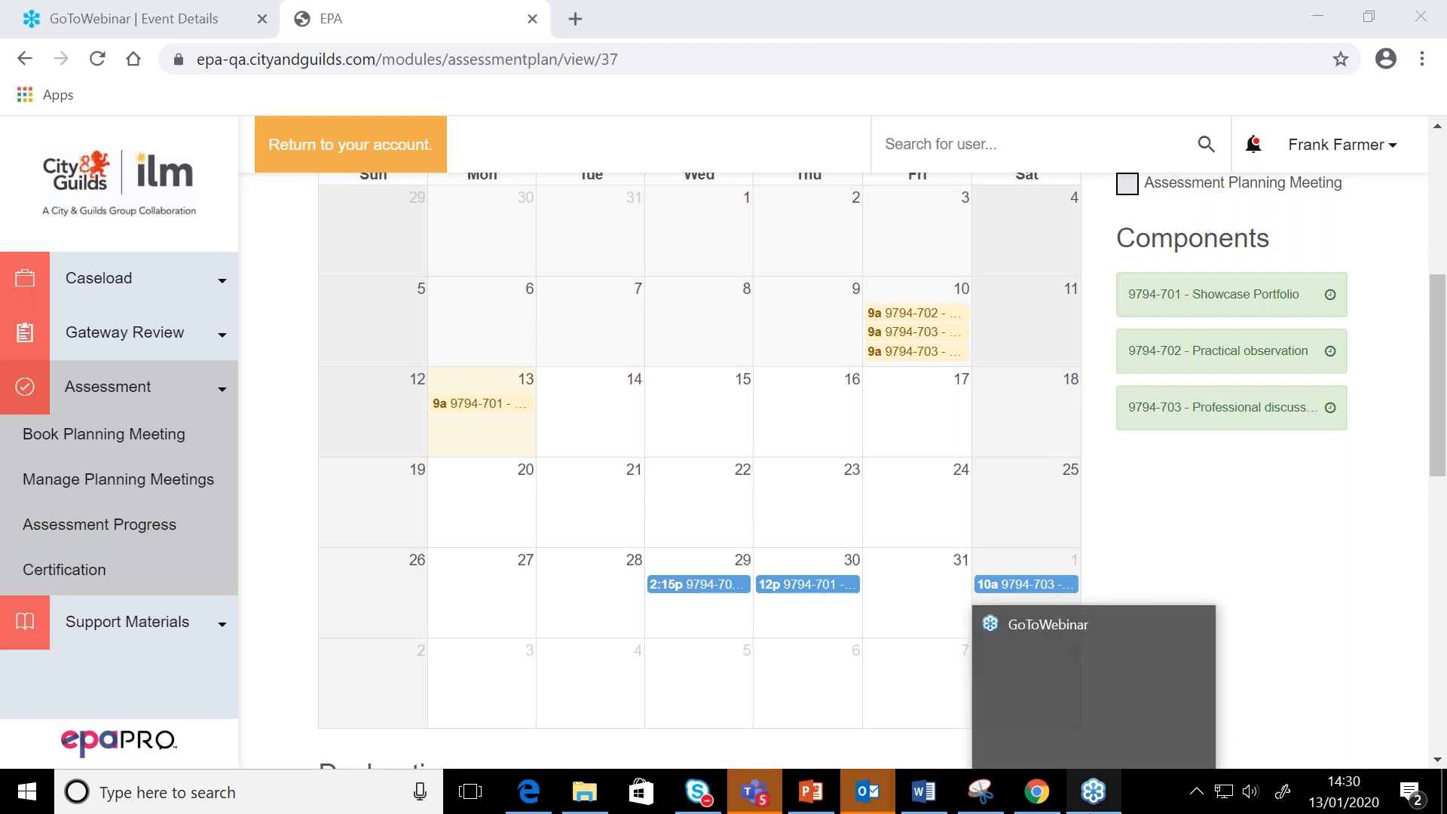
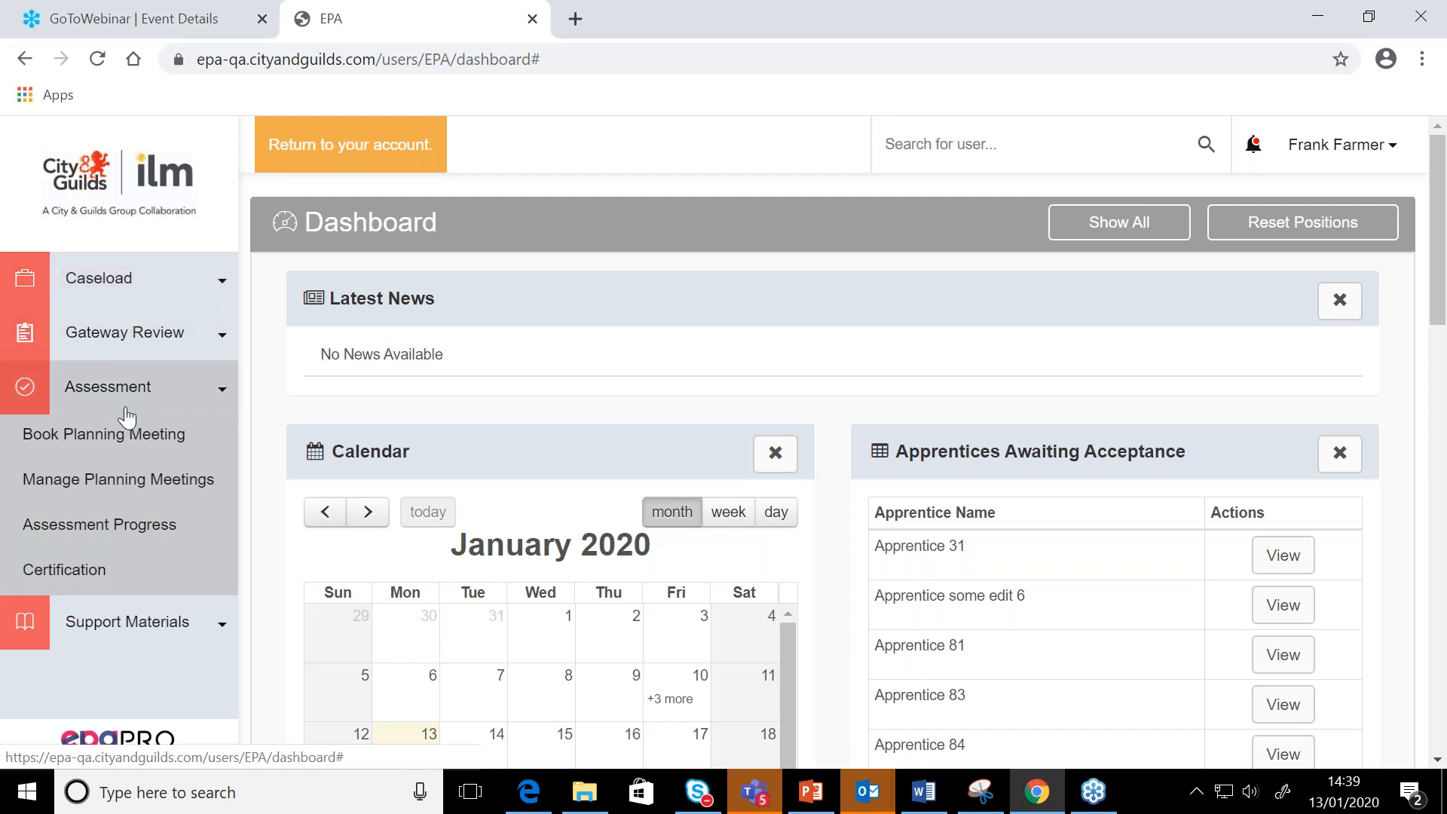
# Open Assessment Progress and clear the In Progress status filter so assessments of every status are listed
pyautogui.click(116, 535)
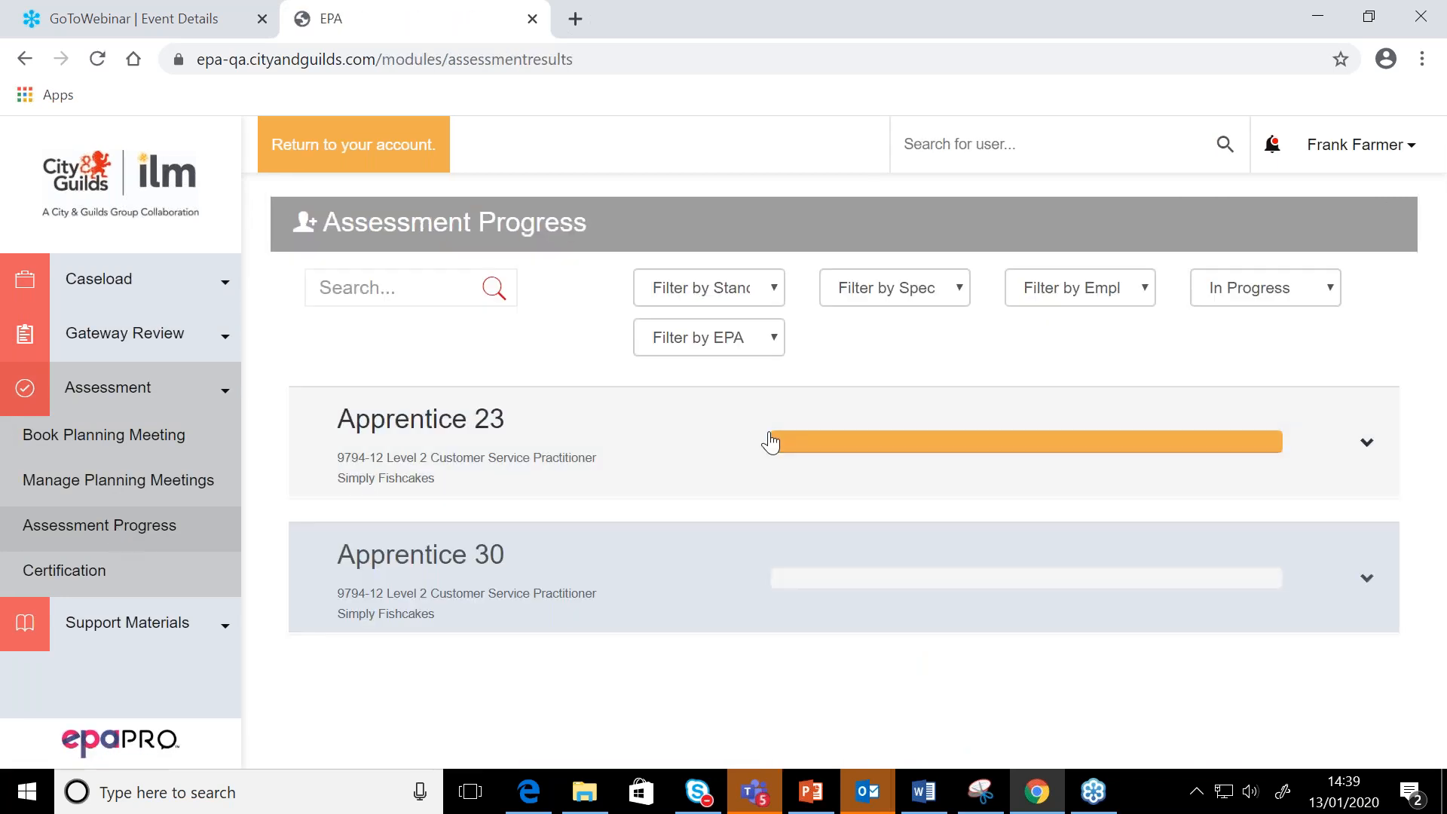
pyautogui.click(1279, 290)
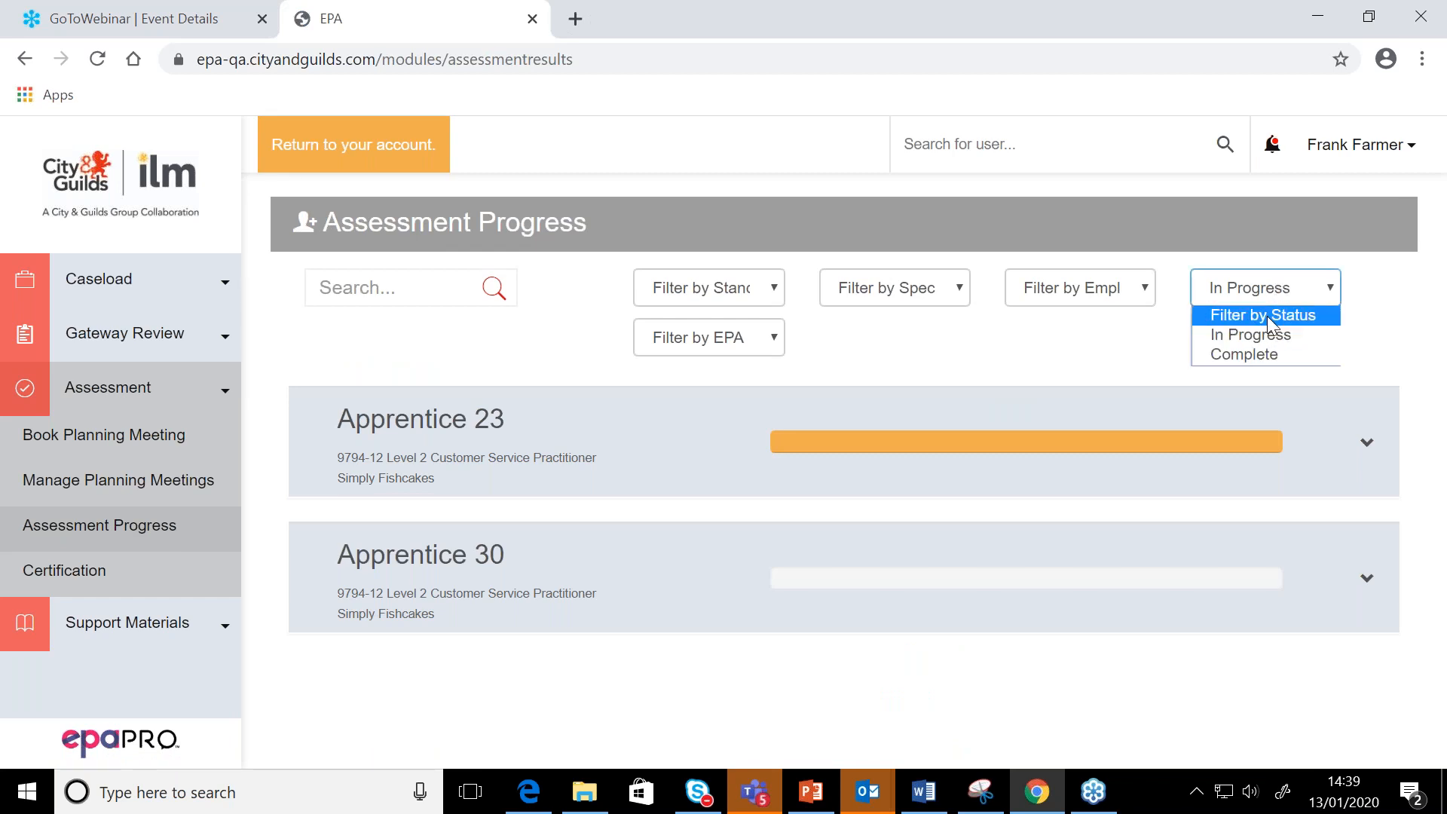
pyautogui.click(1268, 315)
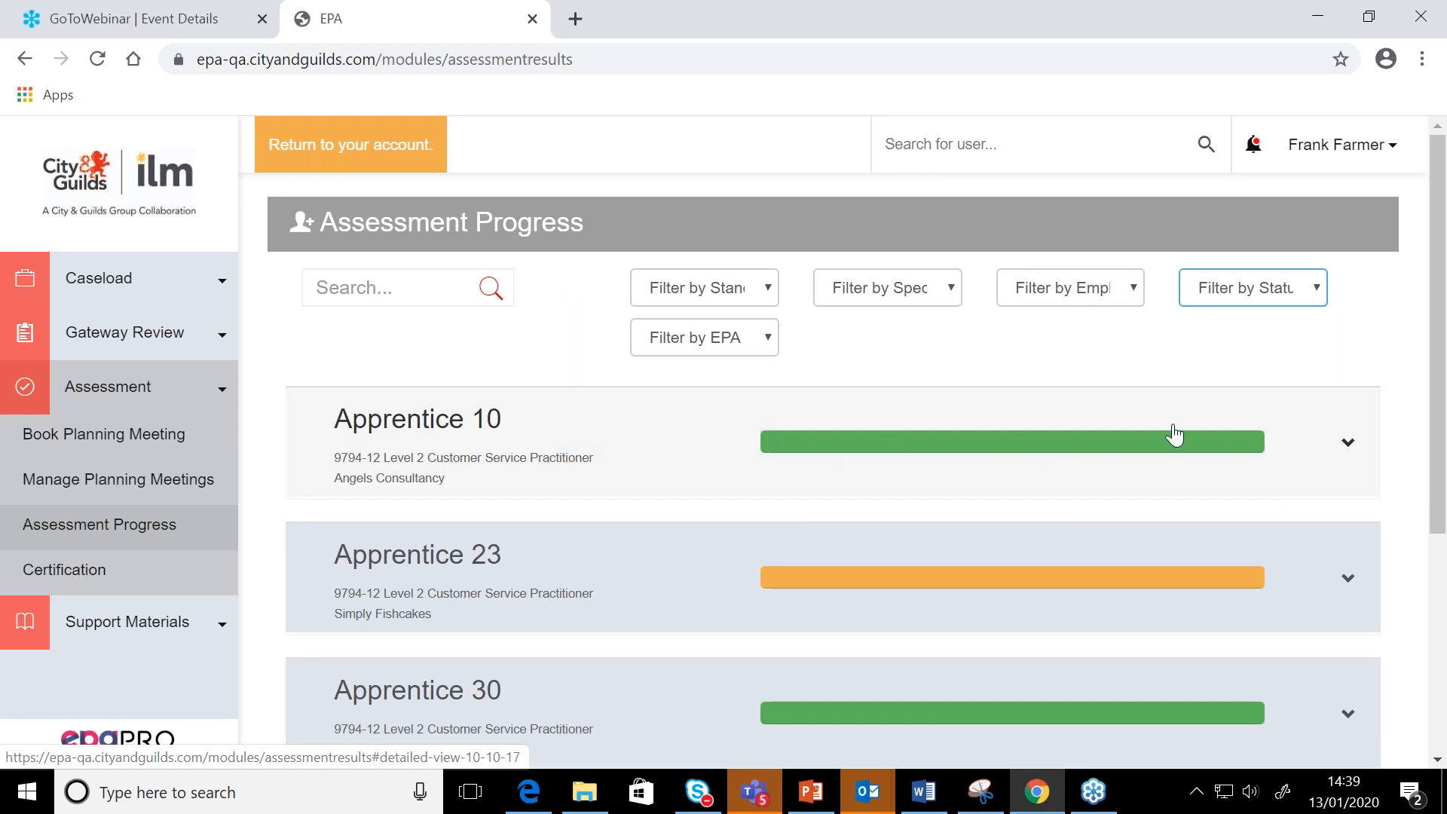
# Expand Apprentice 10's record for Angels Consultancy, examine the component statuses and results, and collapse it again
pyautogui.click(1348, 443)
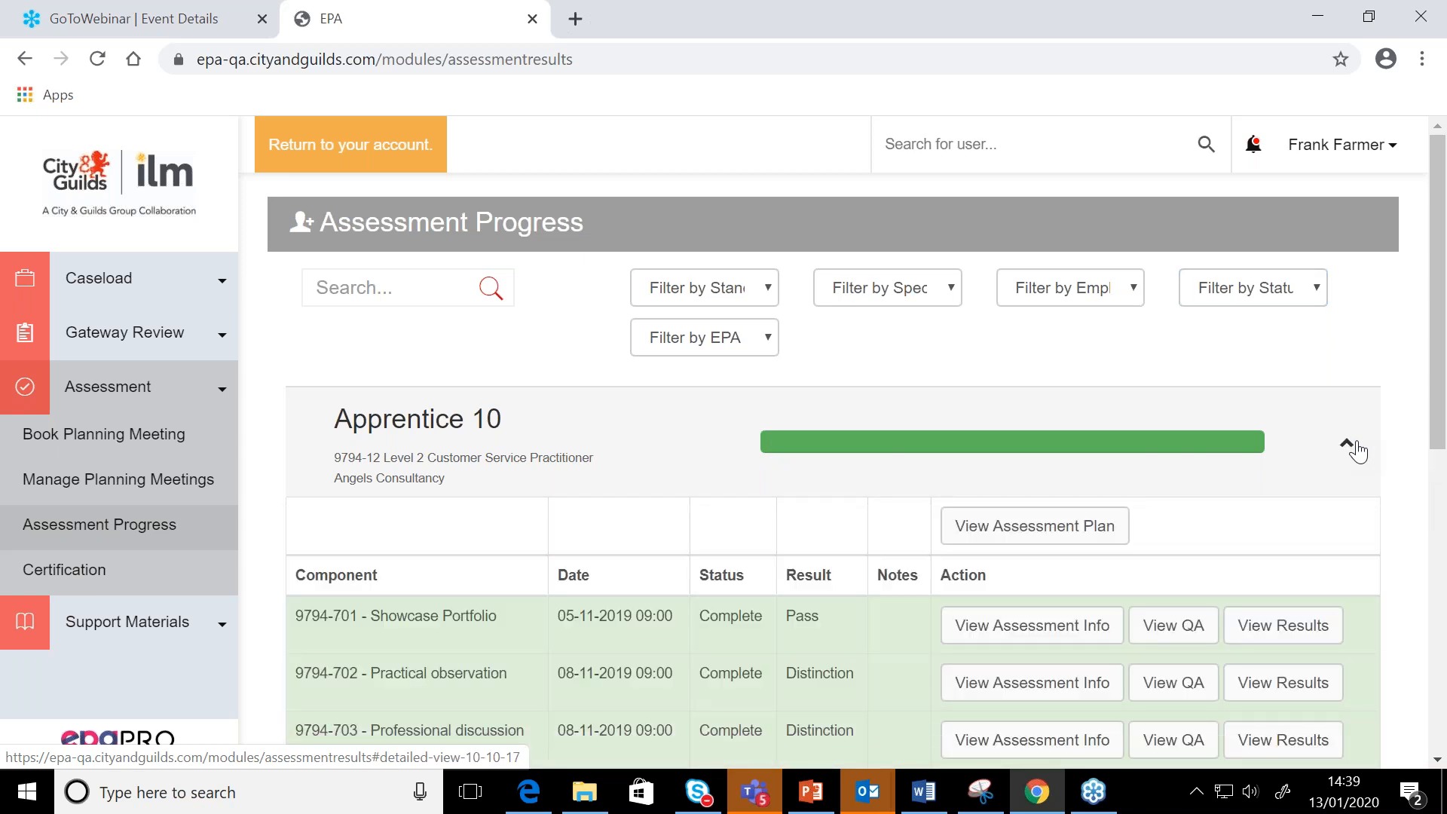
pyautogui.moveTo(1440, 407); pyautogui.dragTo(1442, 438)
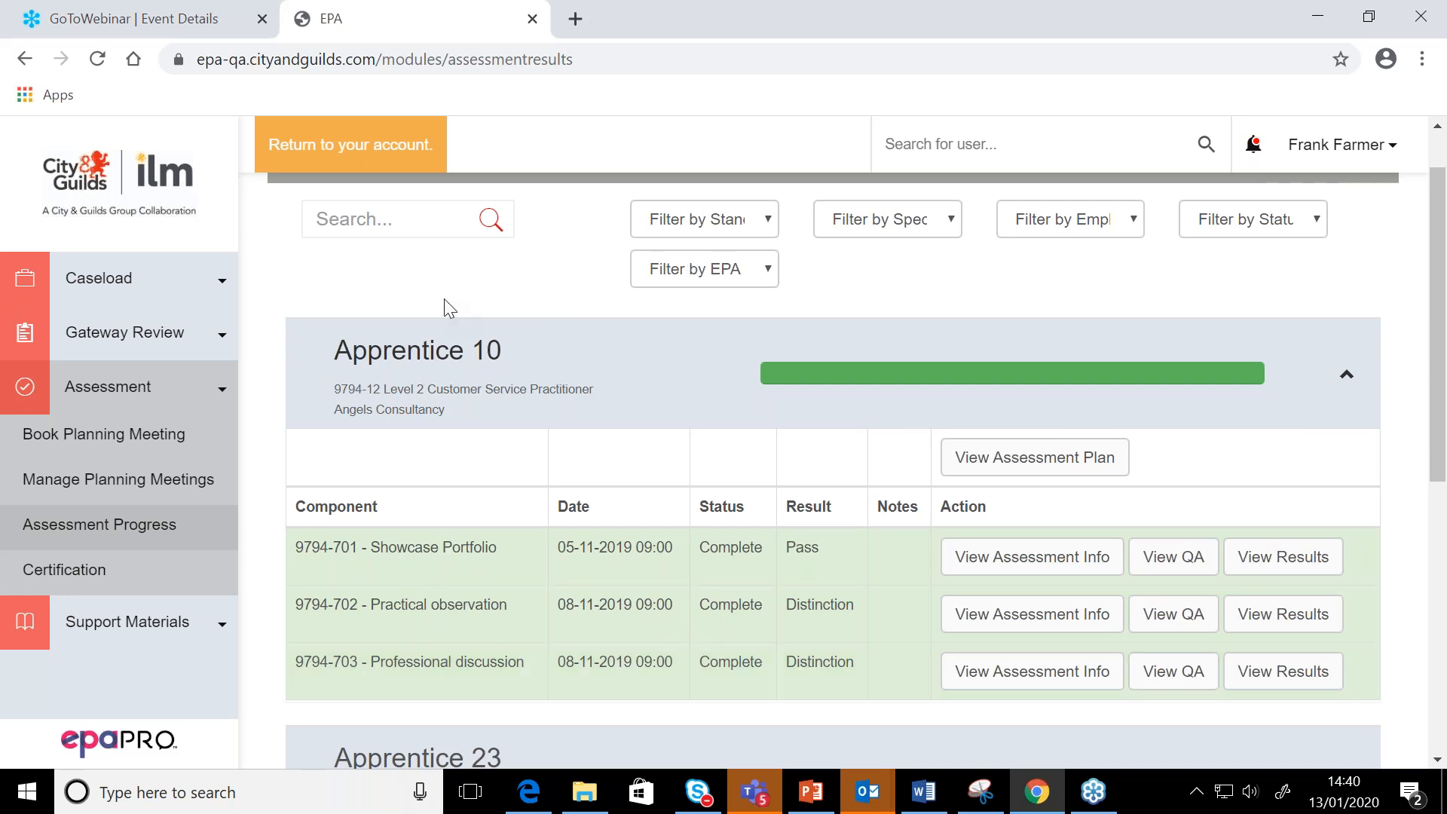
pyautogui.click(1361, 391)
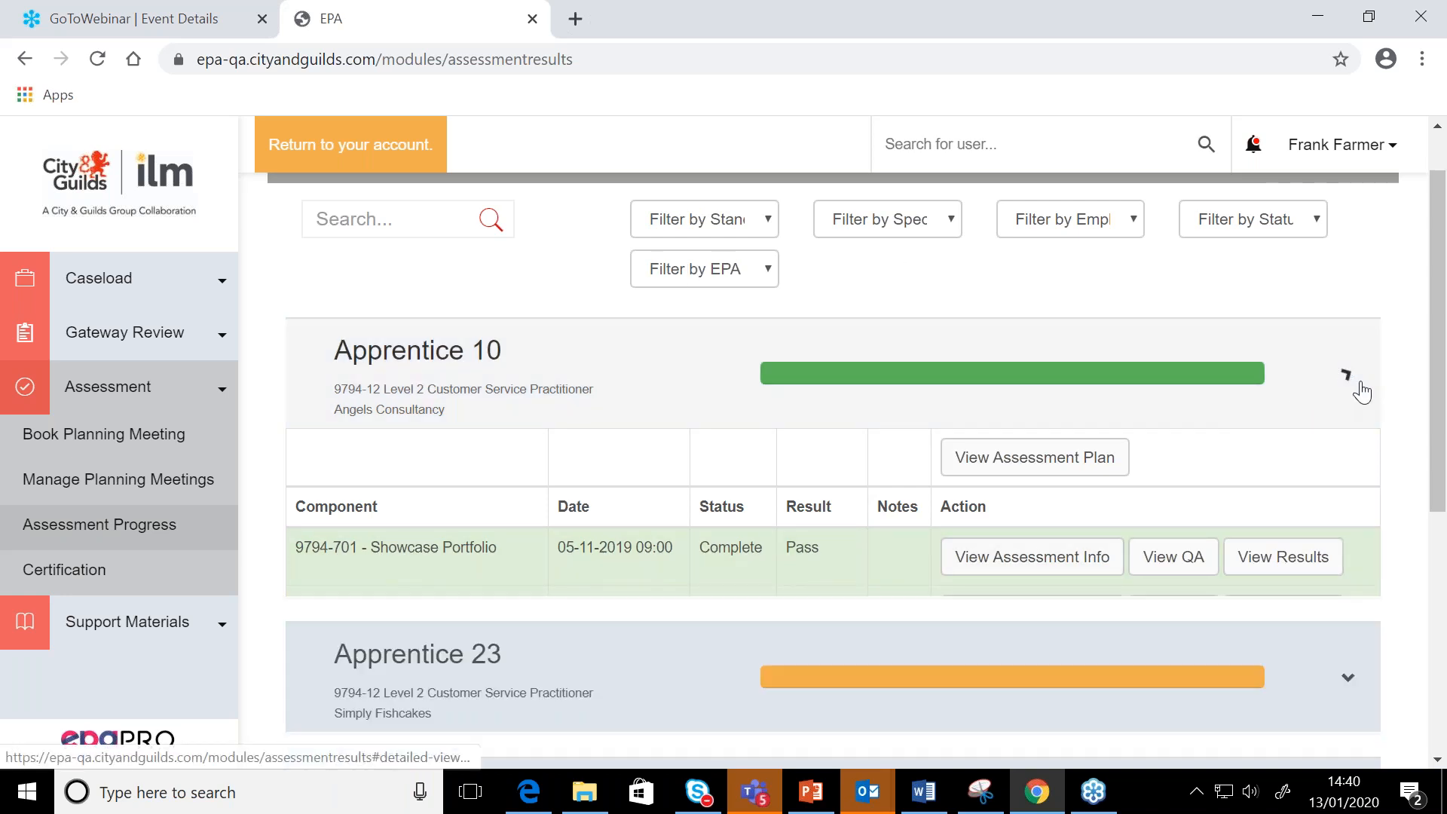
pyautogui.scroll(1, 1045, 384)
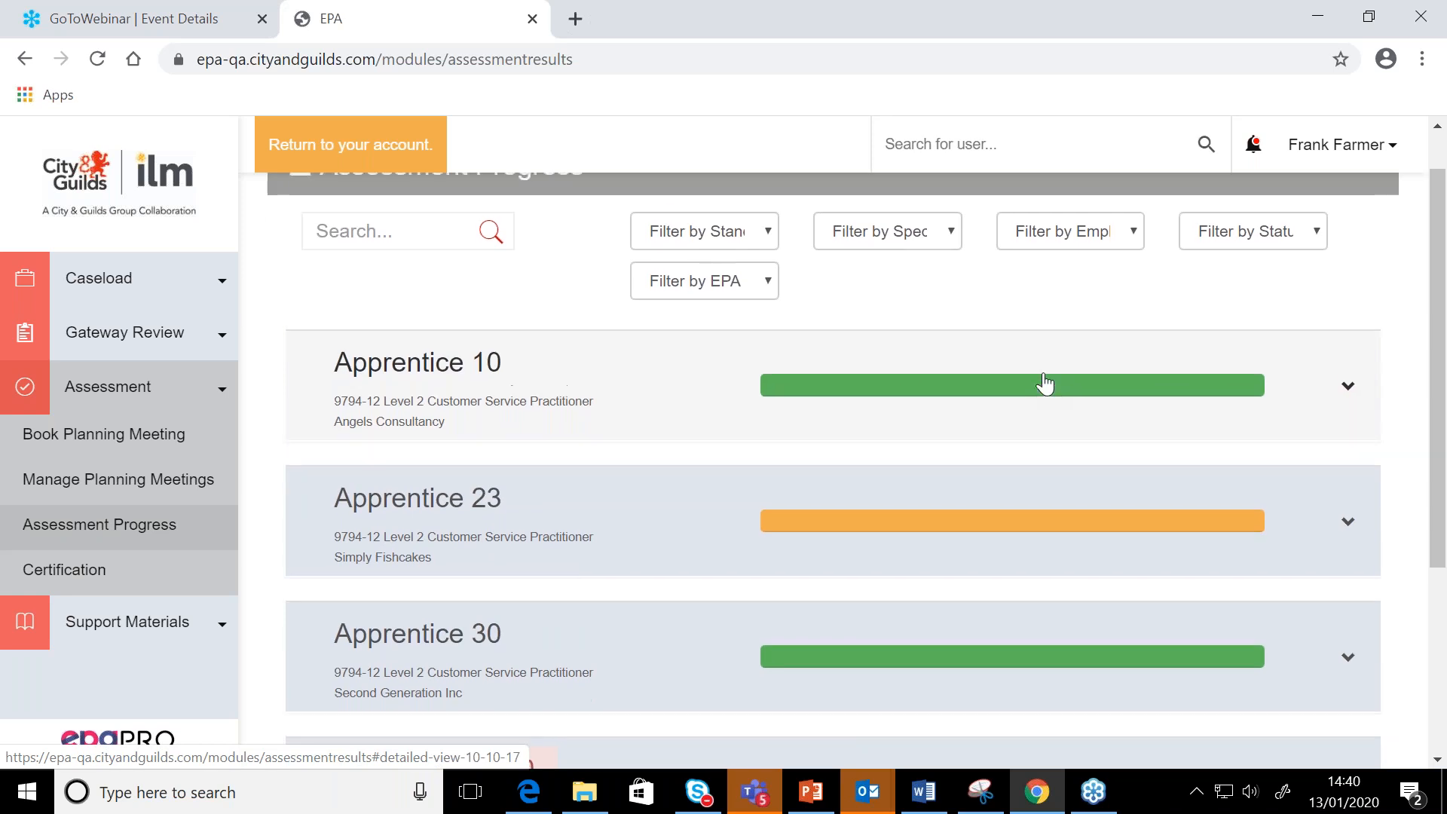
# Expand Apprentice 23's record, view the Attachments stage of the Showcase Portfolio assessment info, and close it without changes
pyautogui.scroll(-2, 1045, 384)
pyautogui.scroll(2, 1045, 385)
pyautogui.scroll(-2, 1047, 385)
pyautogui.scroll(-2, 1045, 384)
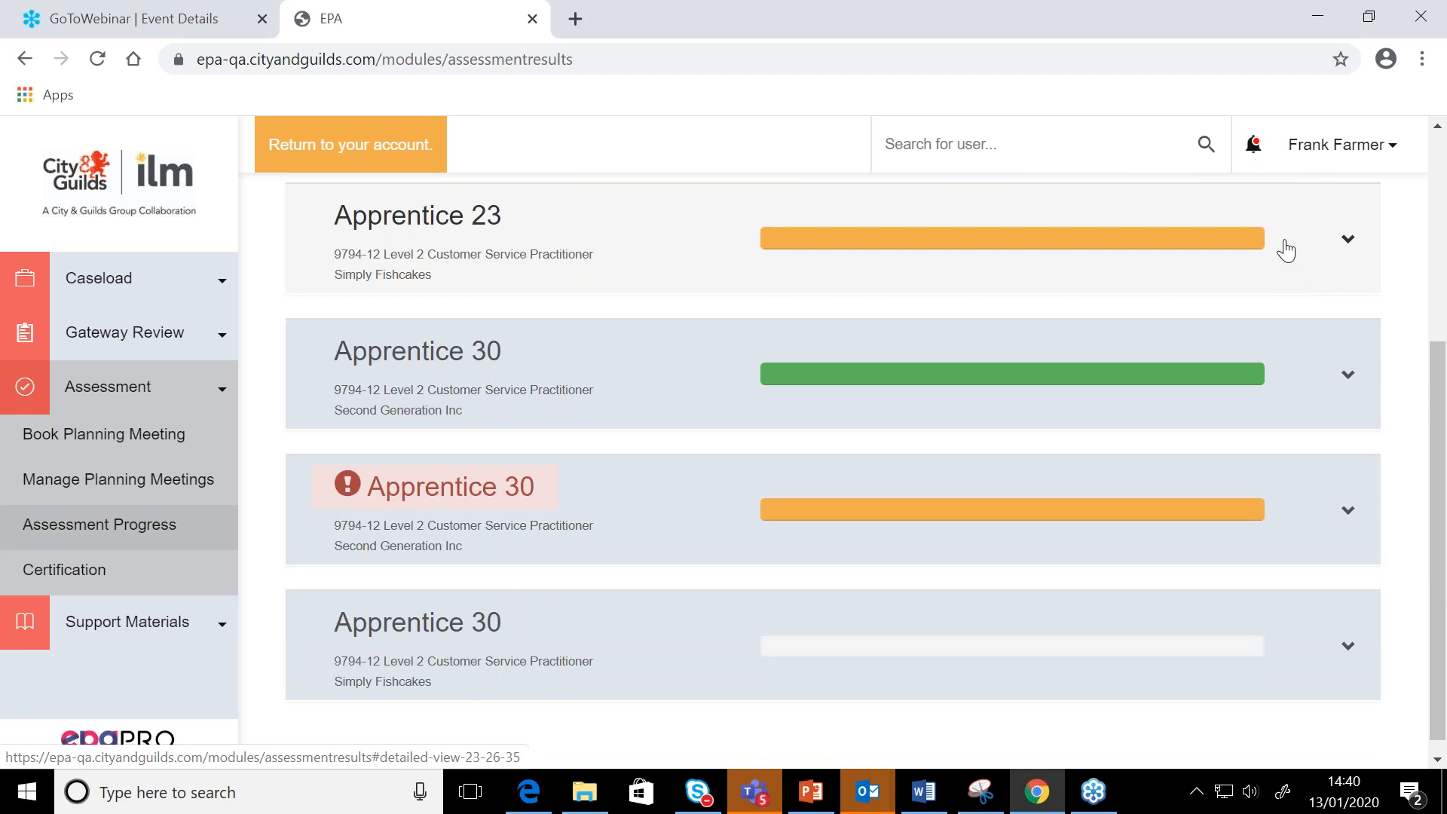
pyautogui.click(1286, 250)
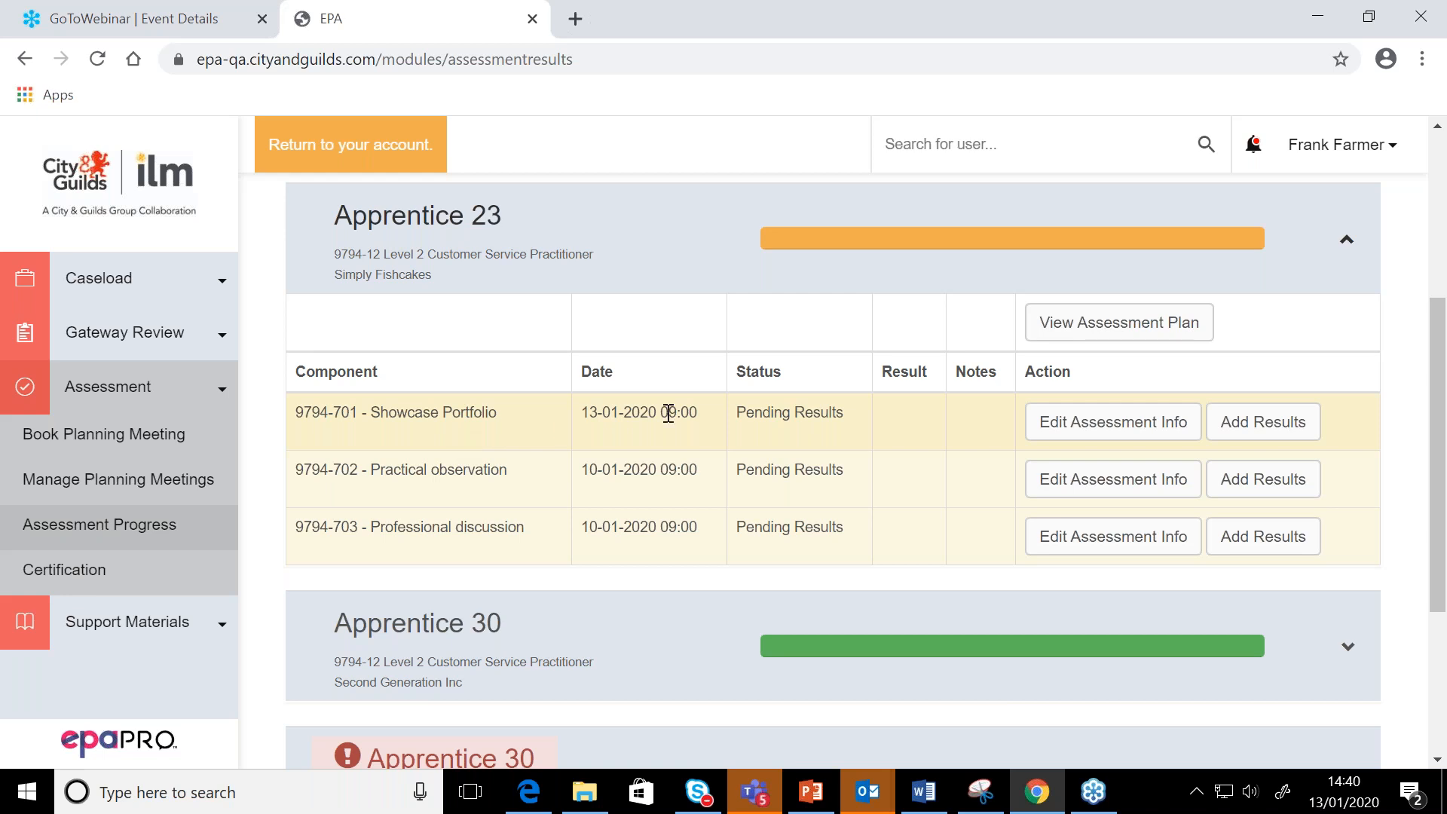
pyautogui.click(1070, 419)
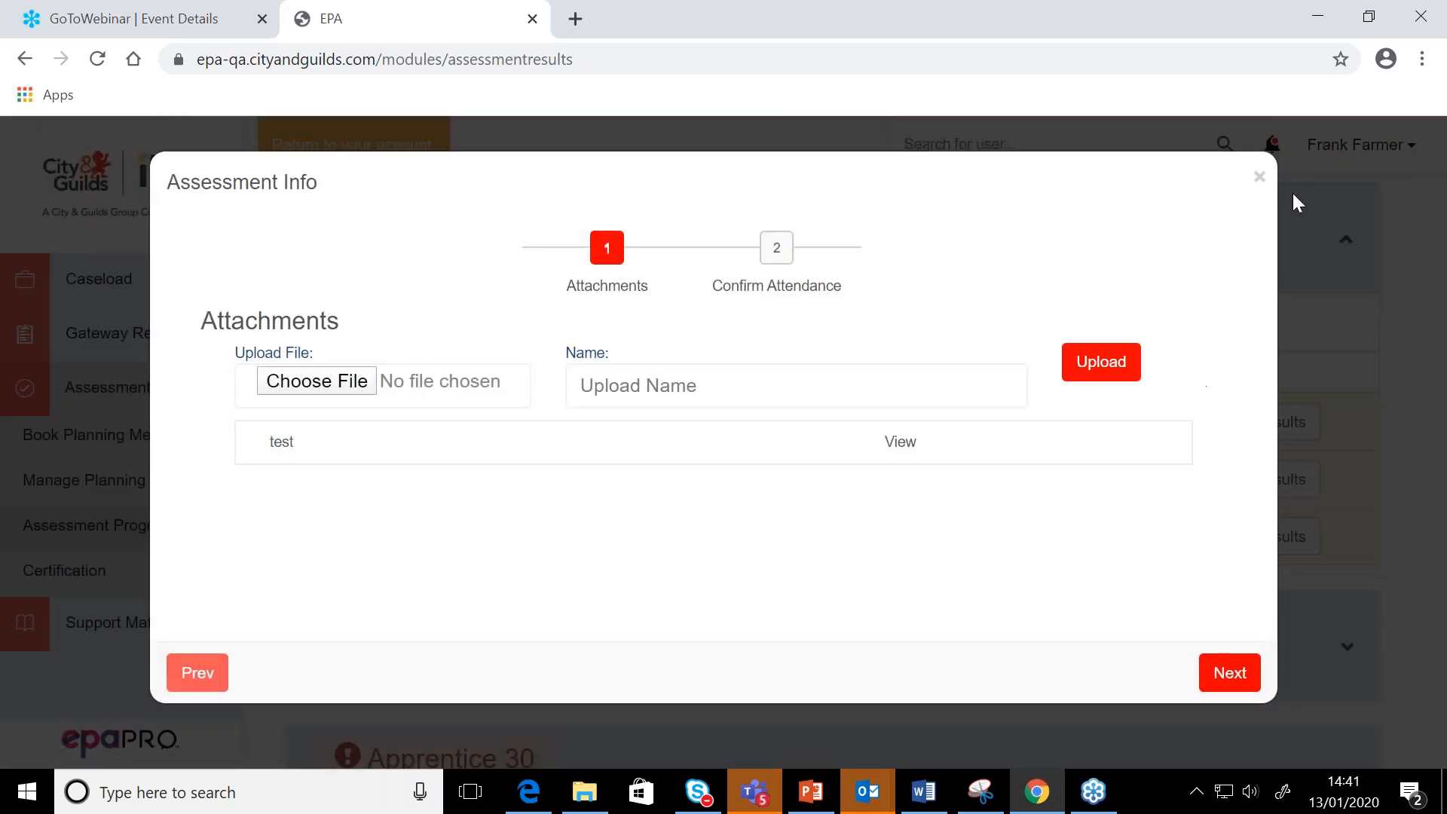
pyautogui.click(1259, 177)
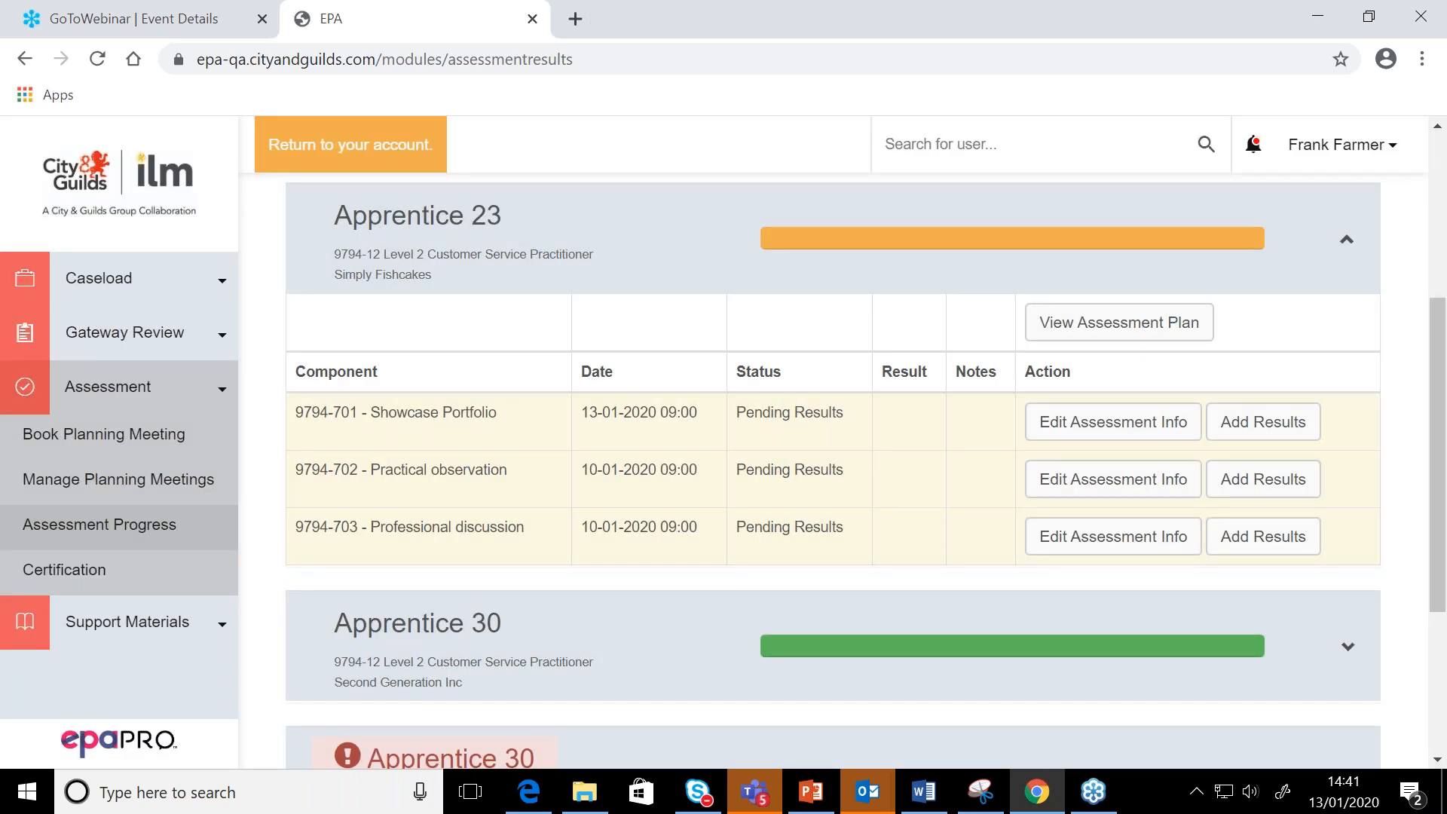
# Look through the Result, Feedback and Next Action stages of Apprentice 23's Showcase Portfolio result form, and close it without entering anything
pyautogui.click(1256, 421)
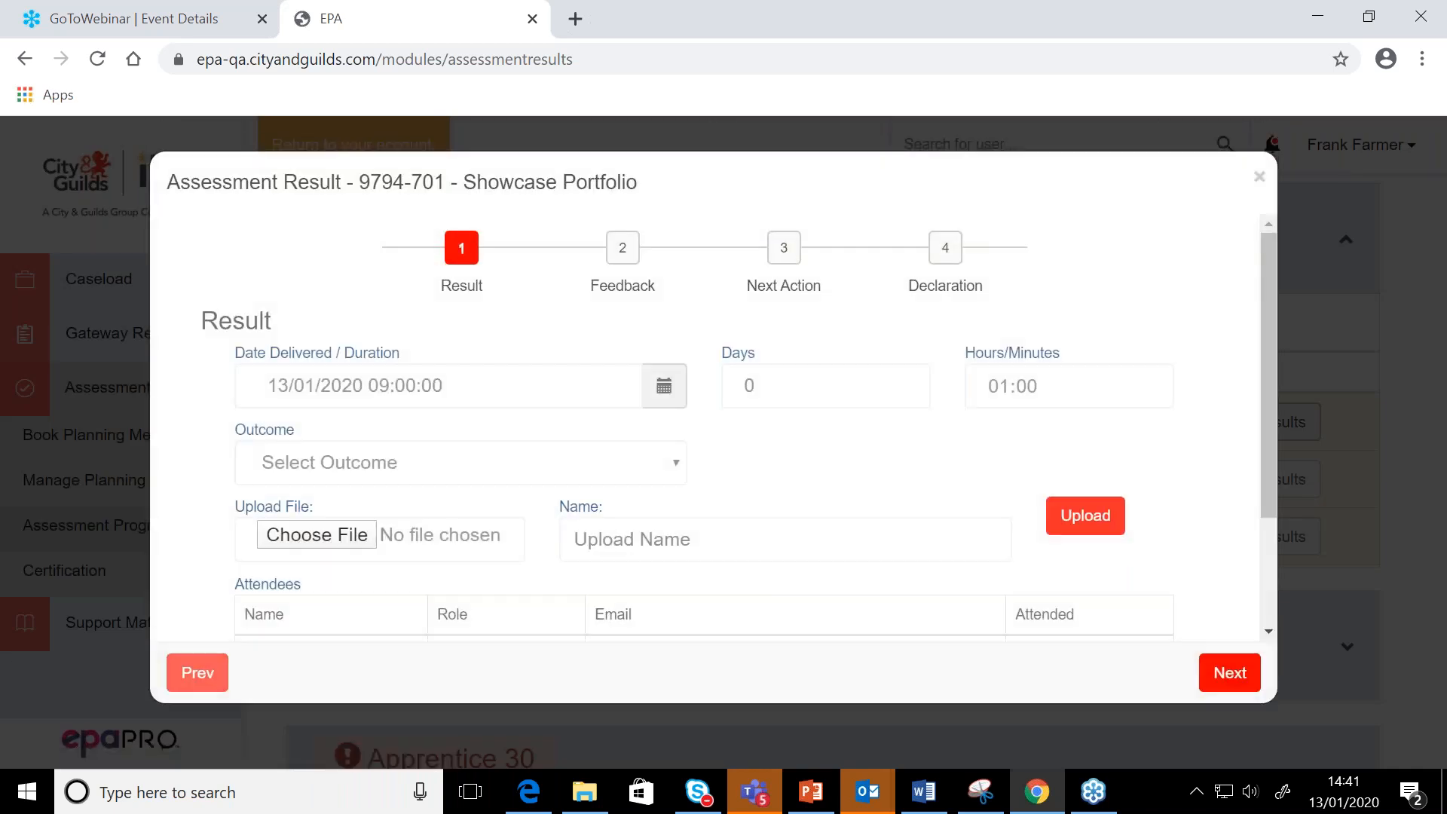
pyautogui.scroll(-2, 739, 426)
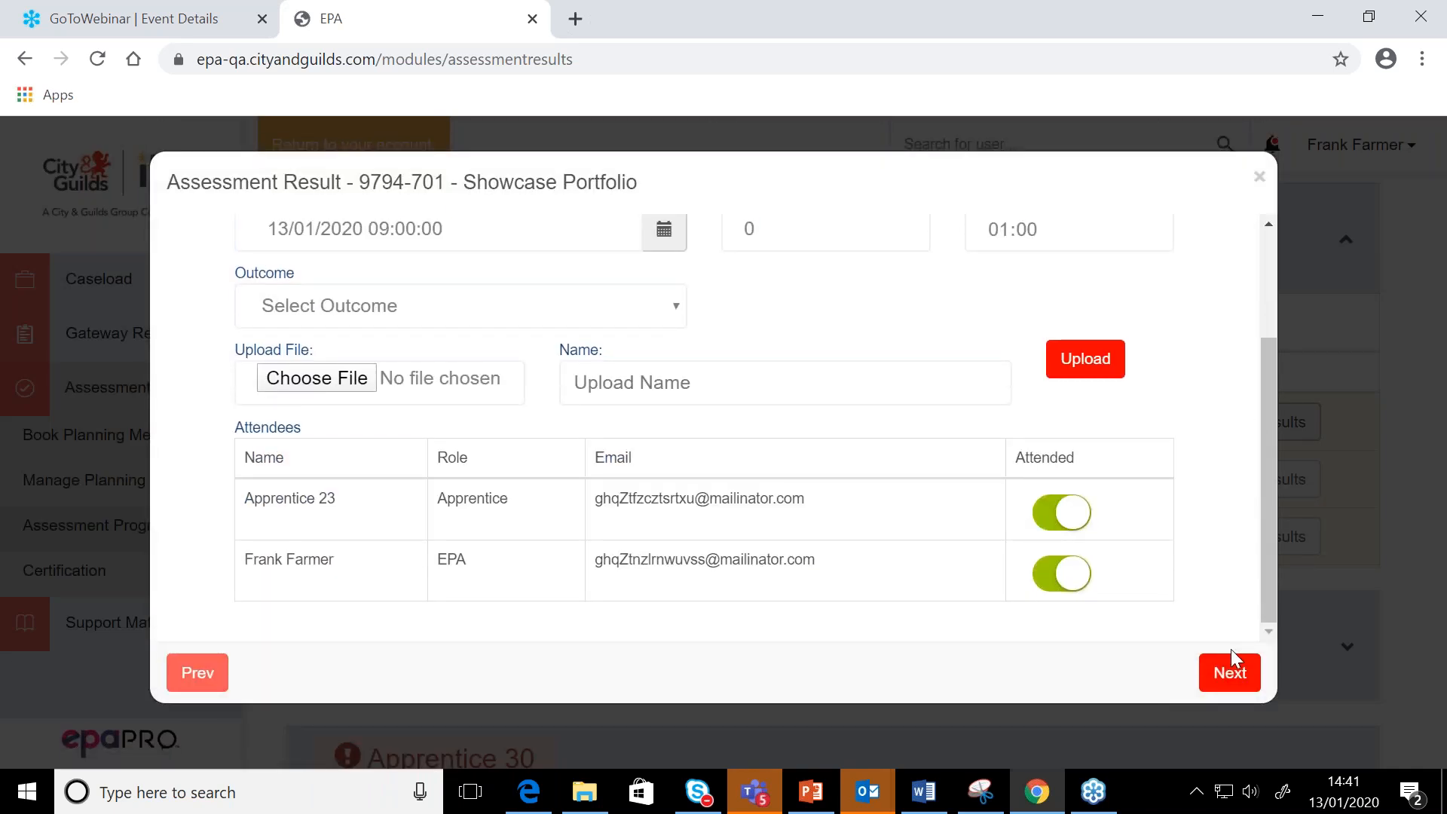
pyautogui.click(1230, 670)
pyautogui.click(1230, 670)
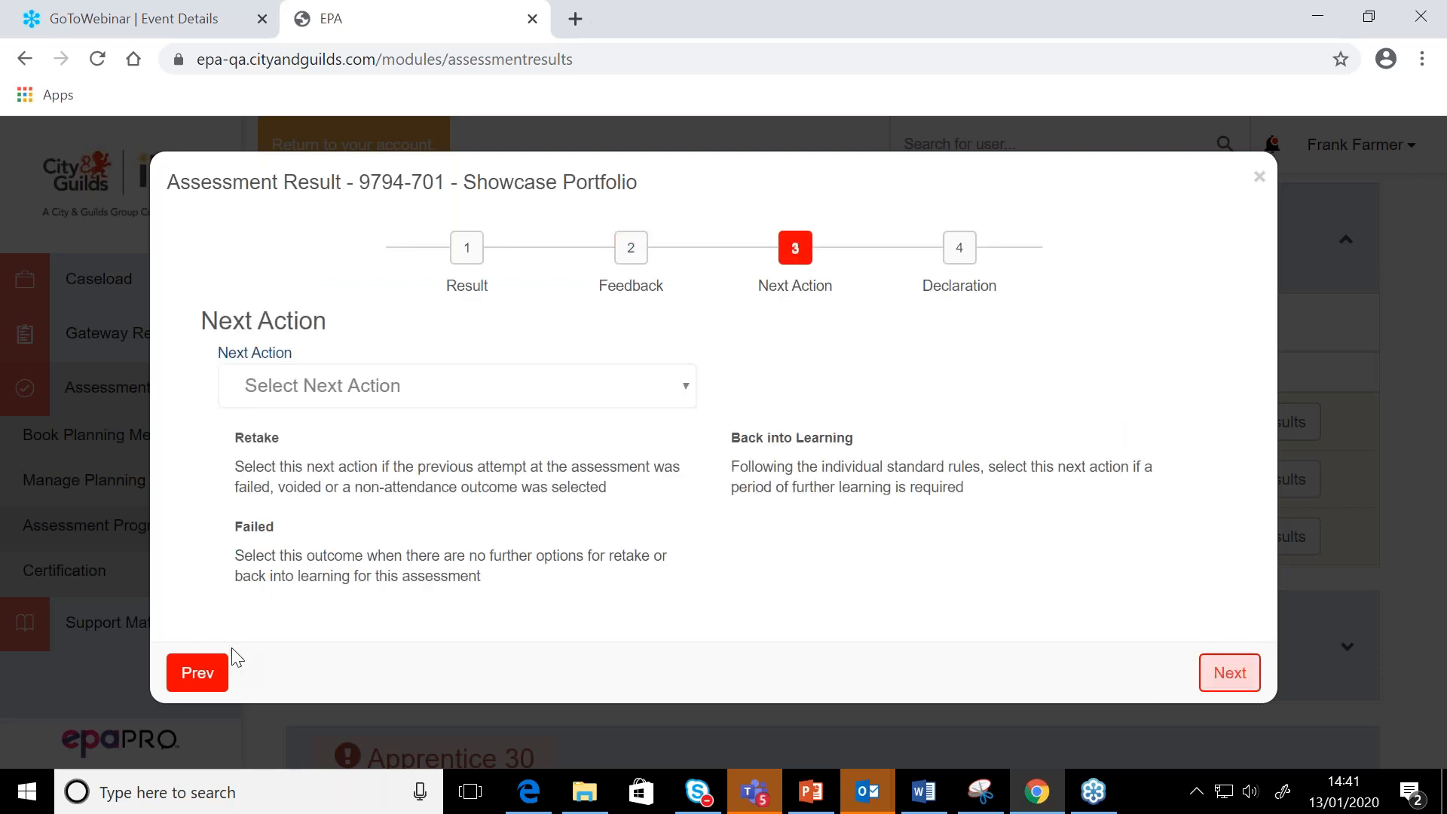
pyautogui.click(198, 678)
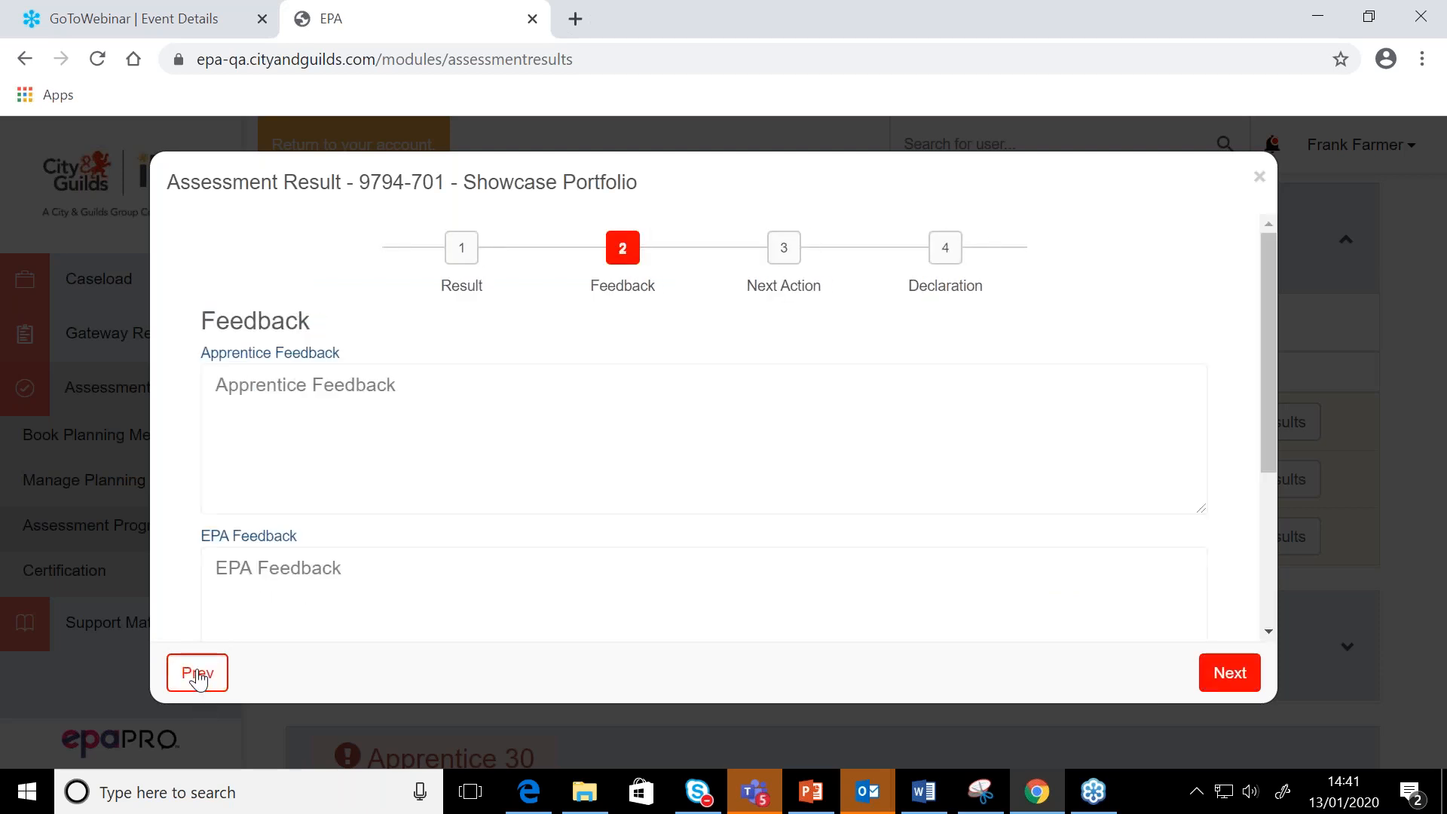
pyautogui.click(198, 678)
pyautogui.scroll(-1, 439, 494)
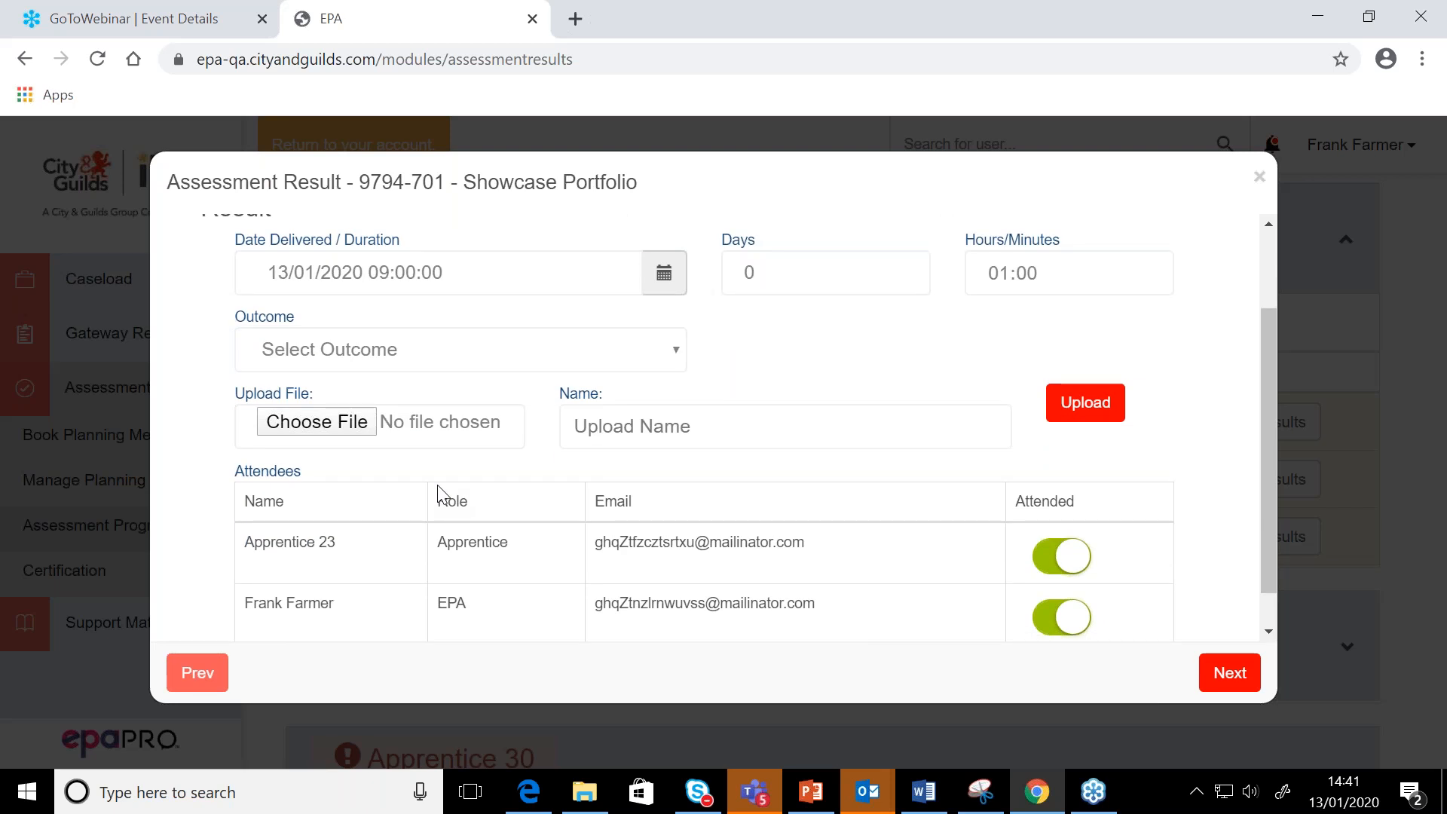
pyautogui.click(1259, 178)
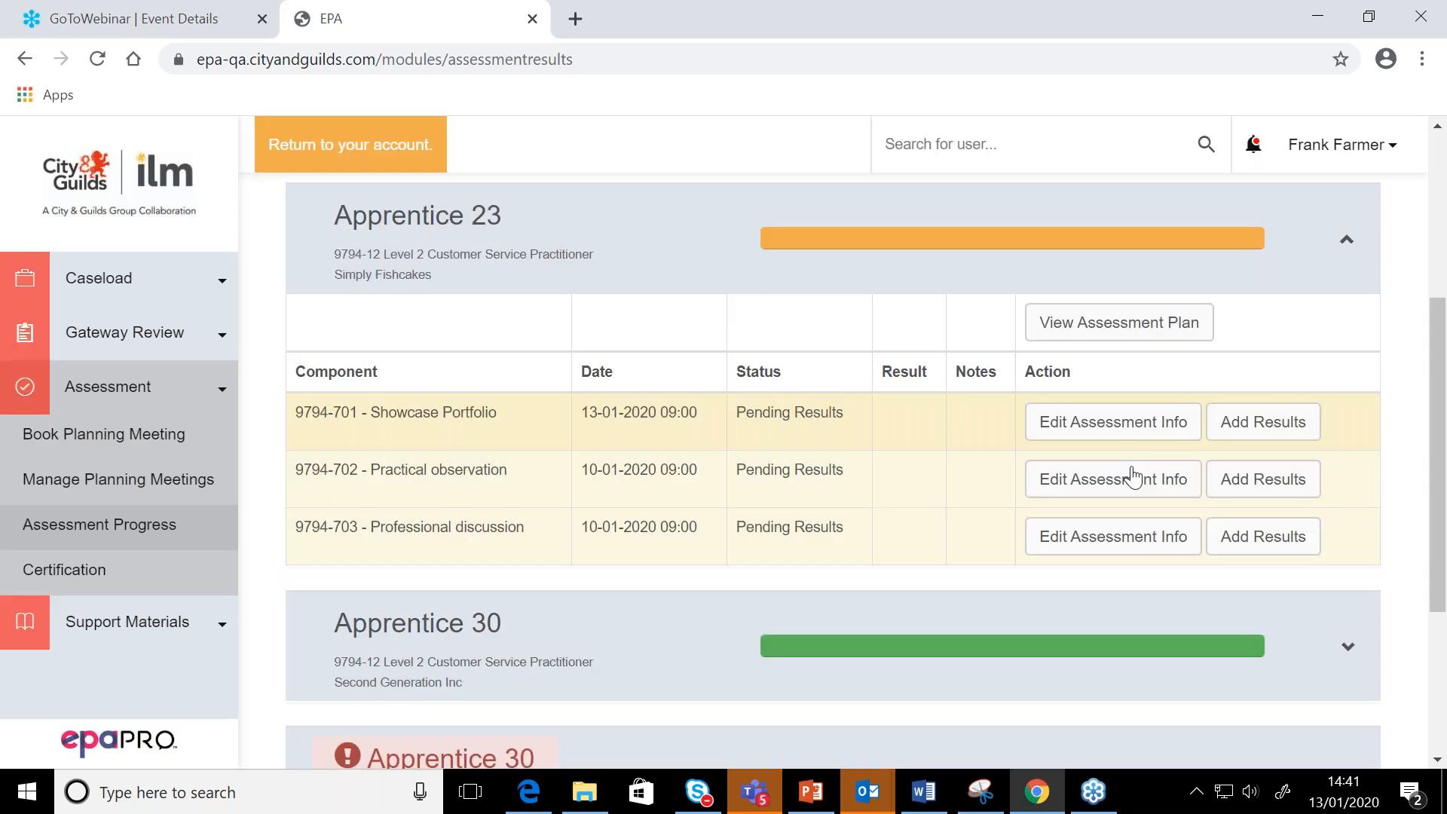
# Expand the flagged Apprentice 30 record for Second Generation Inc, examine its overdue warnings and component actions, and collapse it
pyautogui.scroll(-4, 1113, 500)
pyautogui.click(1111, 508)
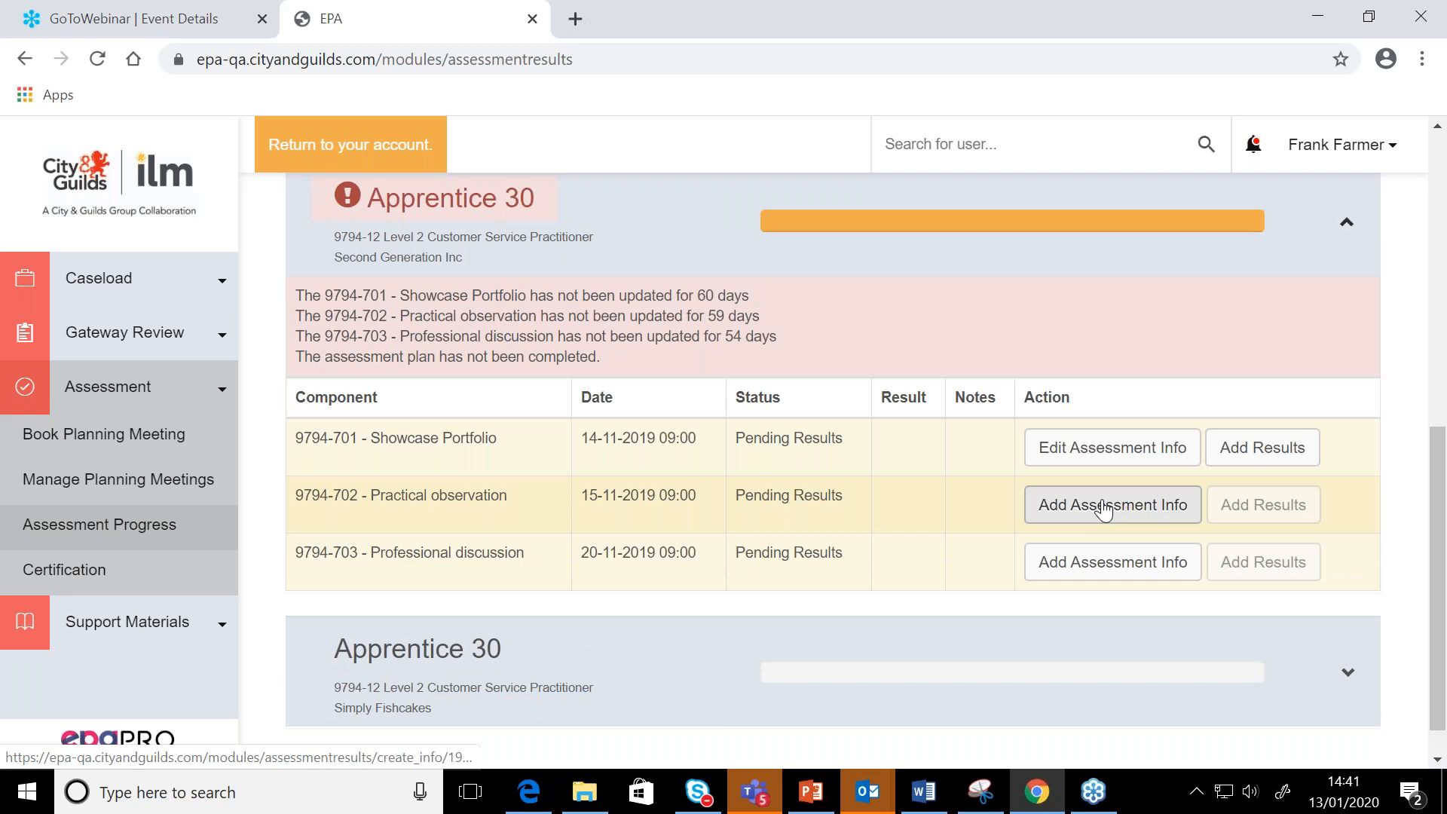
pyautogui.click(1156, 462)
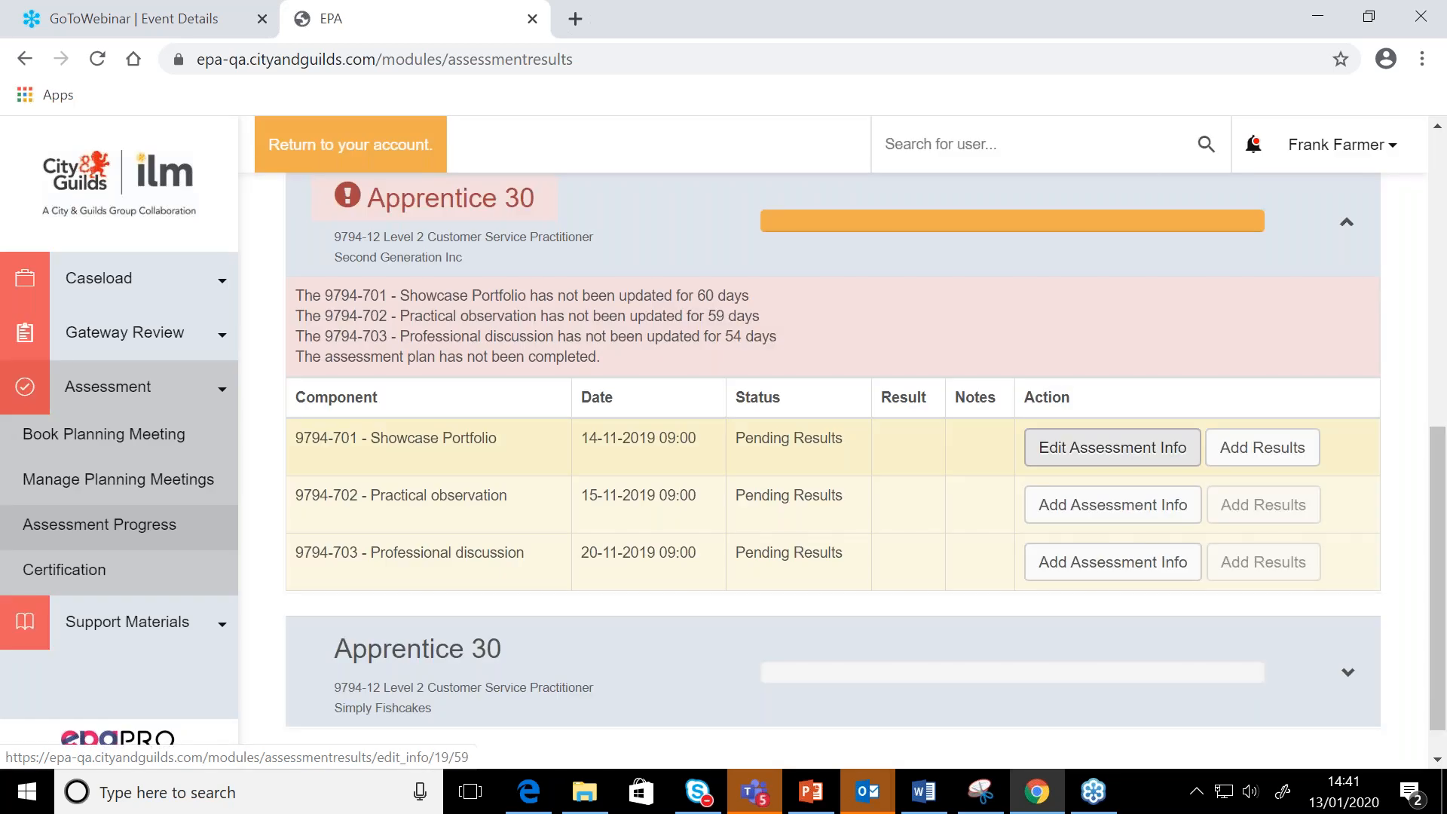
pyautogui.scroll(1, 1156, 463)
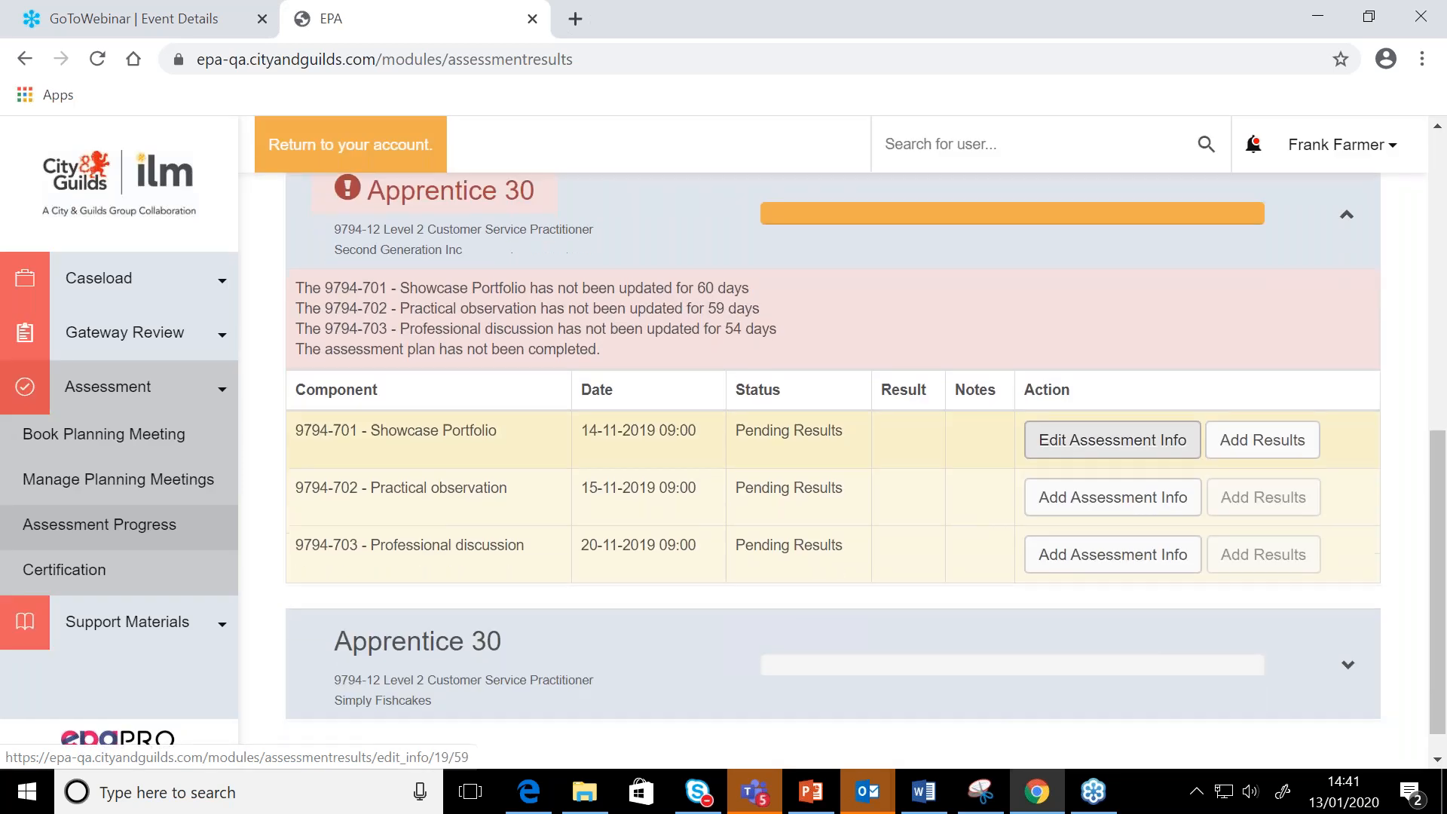
pyautogui.scroll(-1, 1157, 462)
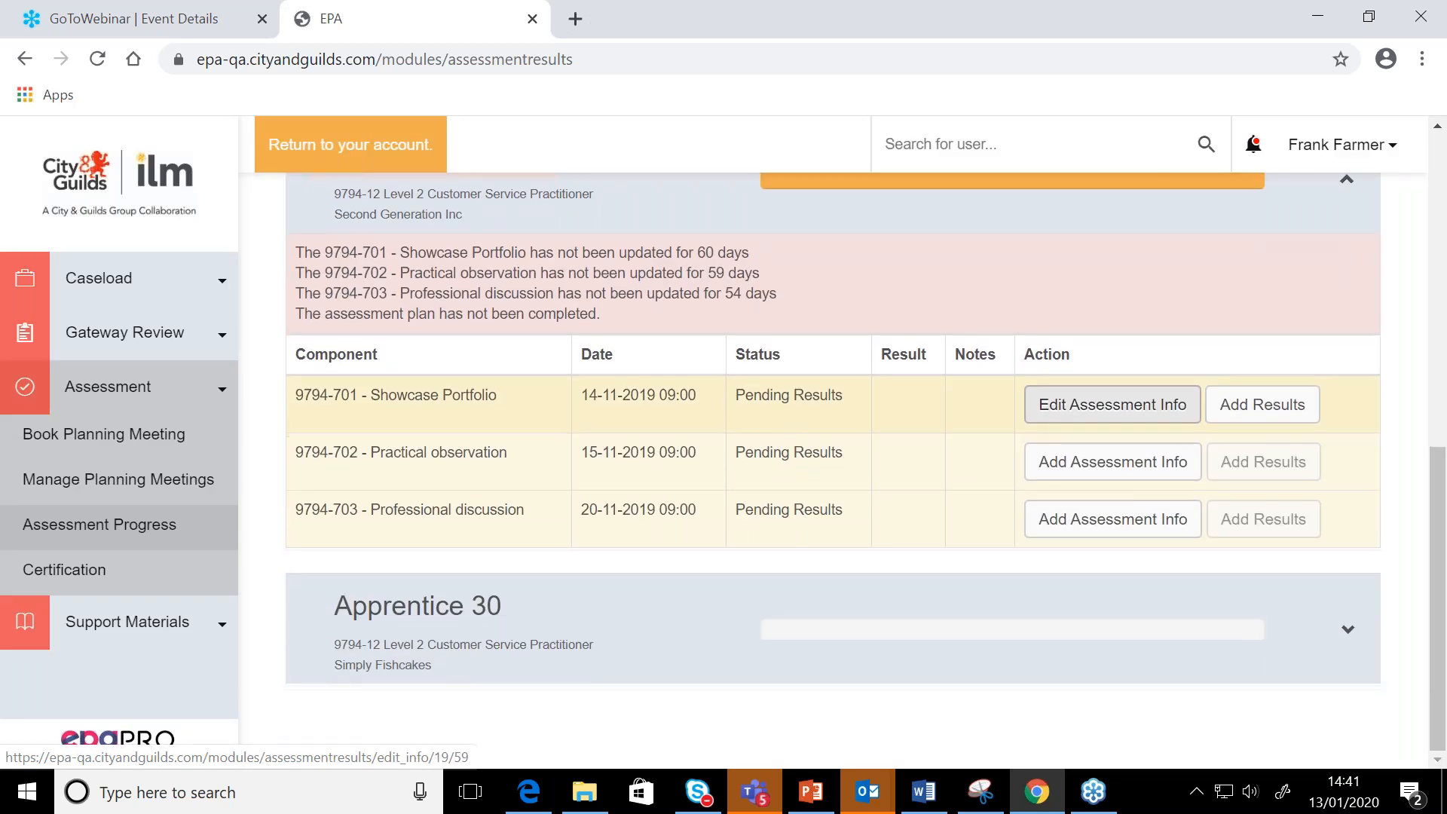
pyautogui.click(1288, 194)
# Reopen Apprentice 23's record, revisit the Showcase Portfolio result form's stages up to Next Action, and close it without saving
pyautogui.scroll(3, 1266, 330)
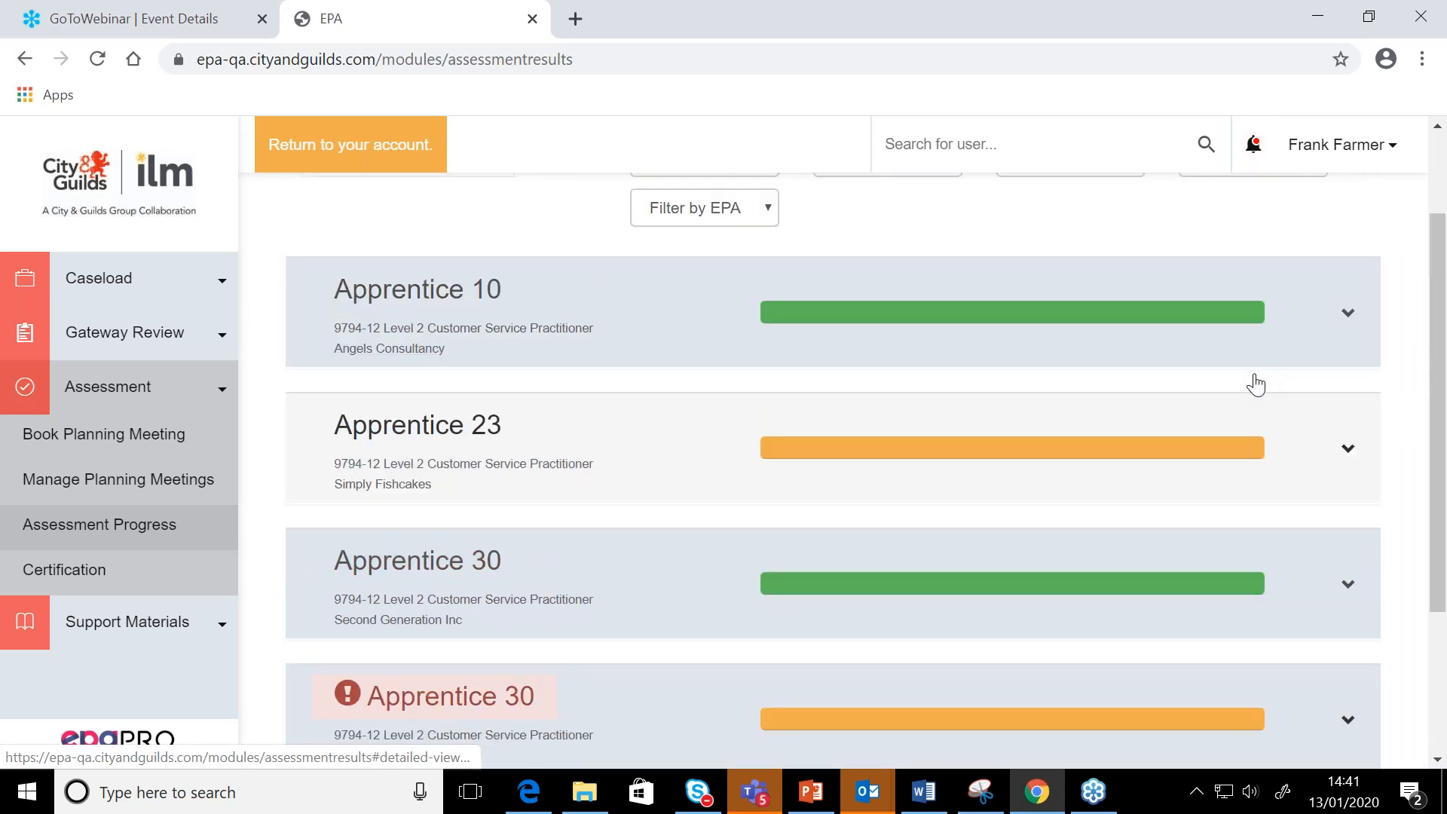
pyautogui.click(1217, 452)
pyautogui.scroll(-3, 1218, 452)
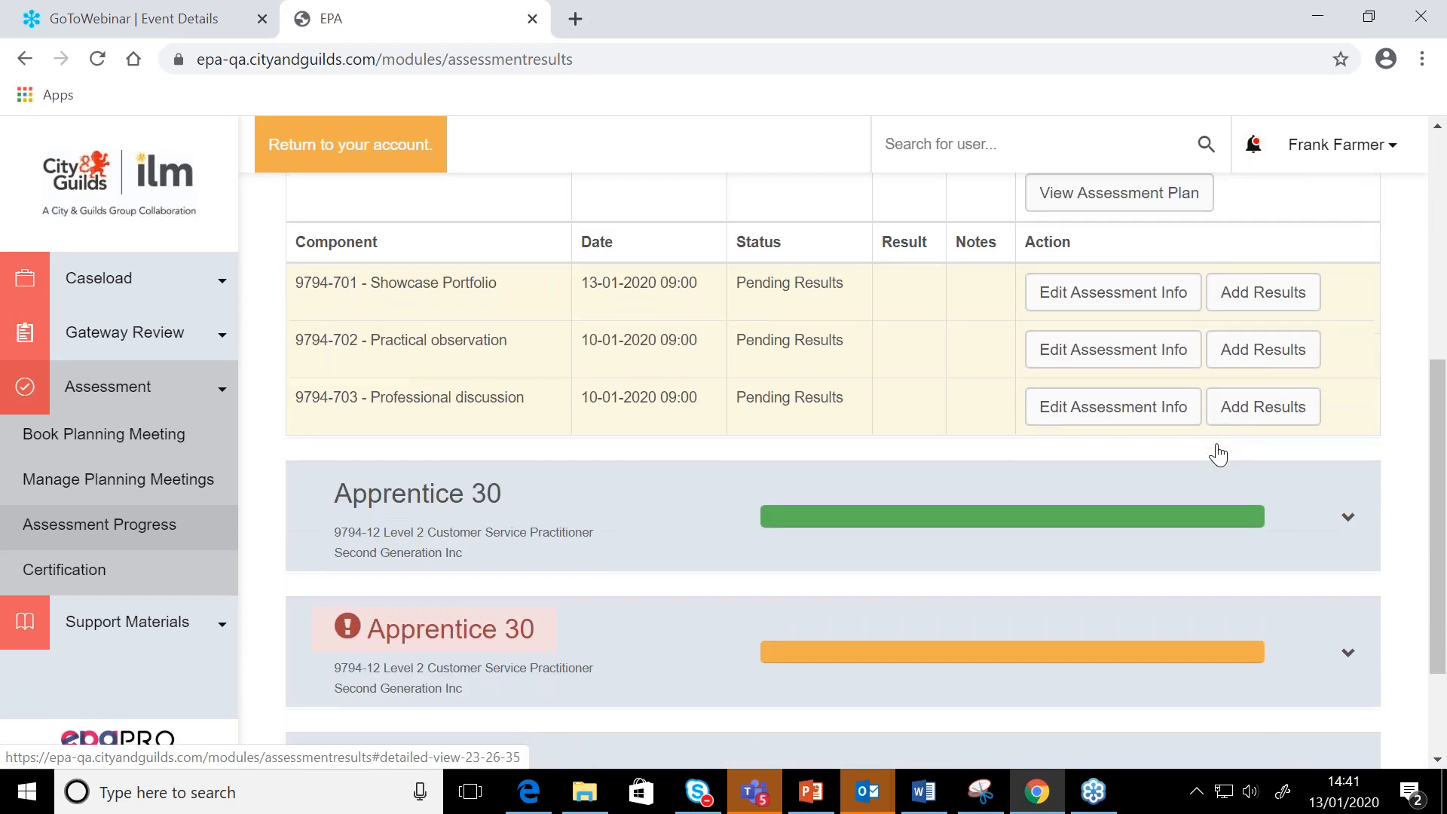
pyautogui.click(1236, 292)
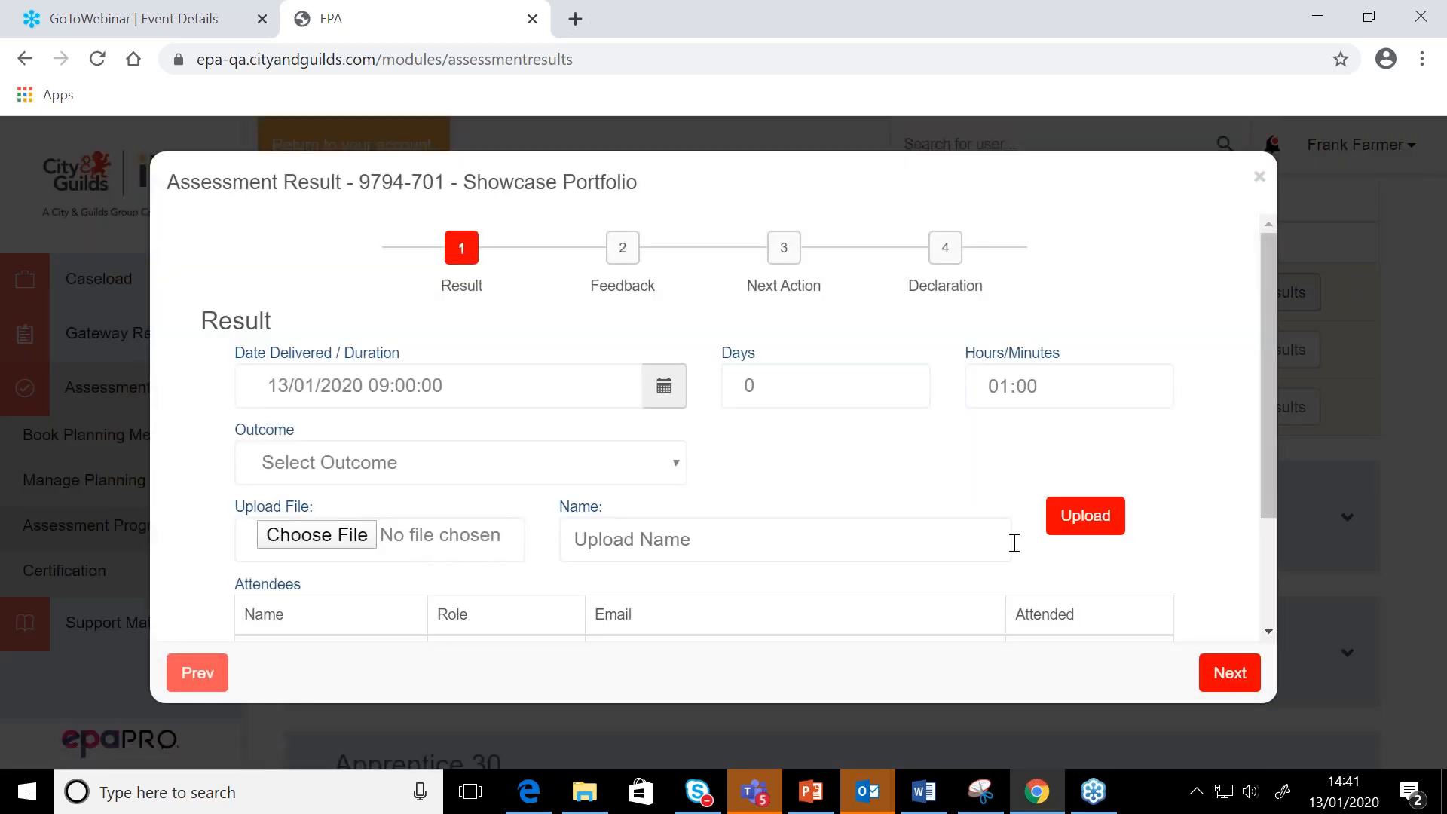
pyautogui.scroll(-3, 1014, 542)
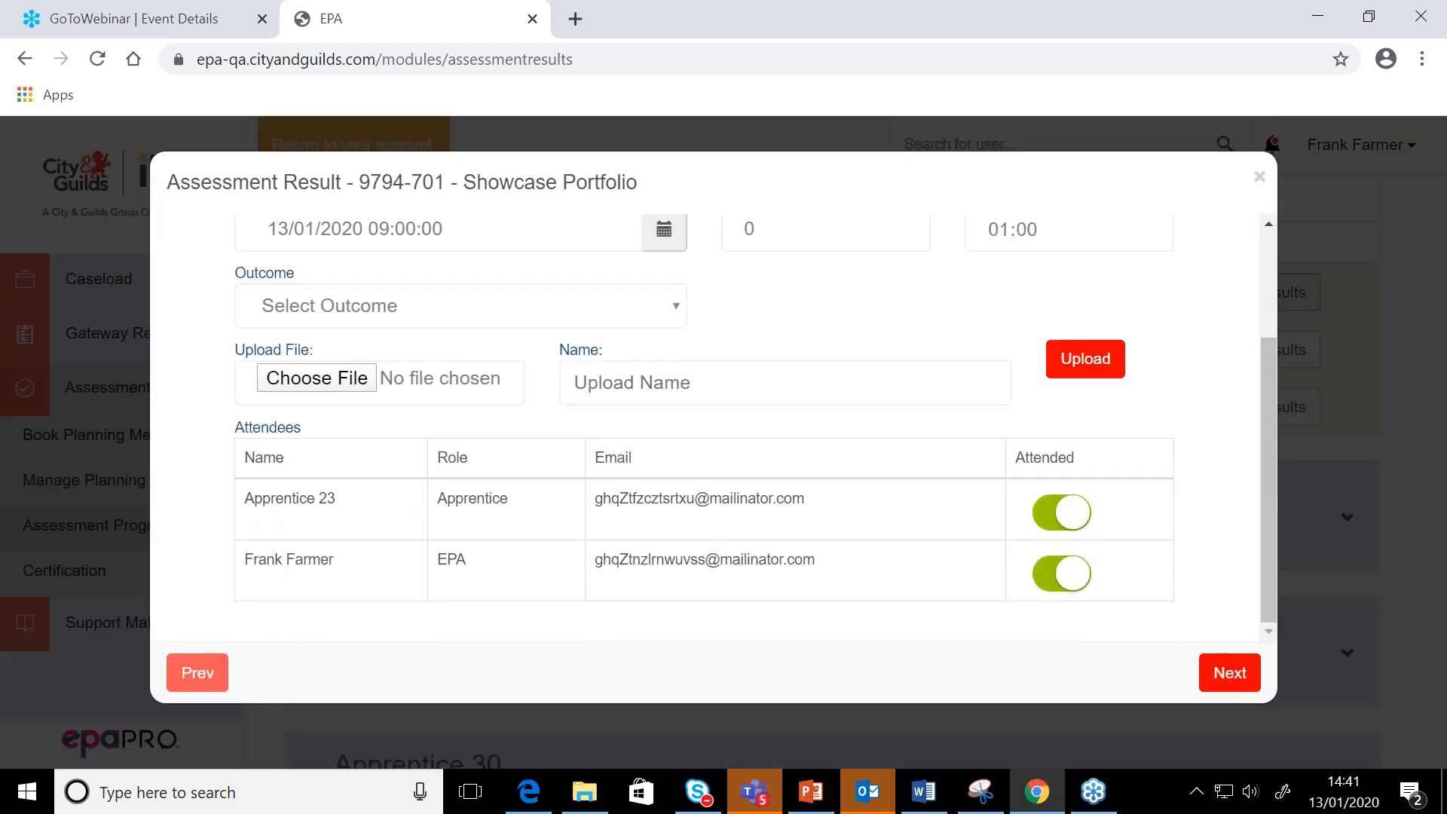
pyautogui.click(1230, 672)
pyautogui.click(1230, 672)
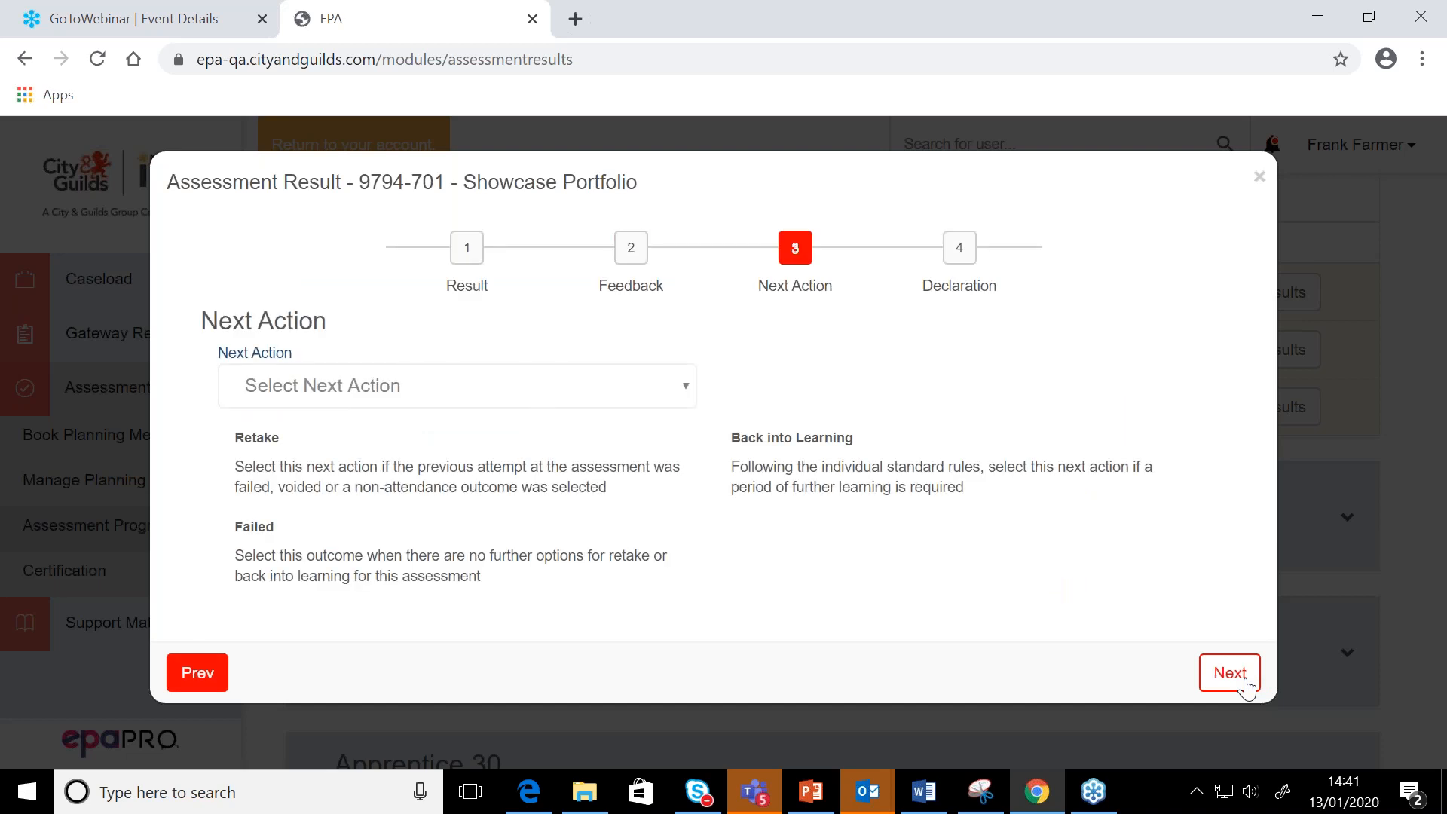
pyautogui.click(198, 672)
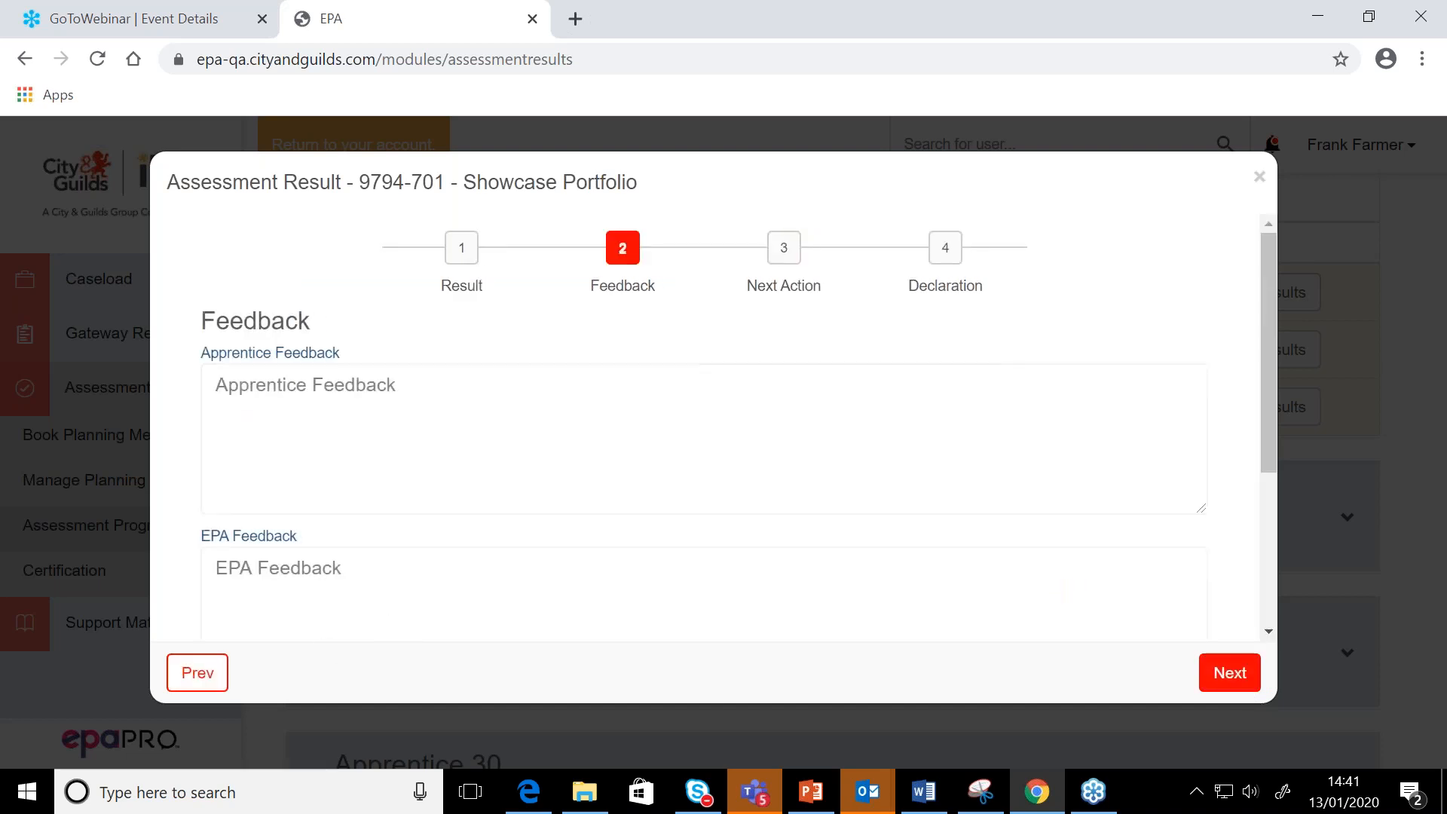
pyautogui.click(198, 672)
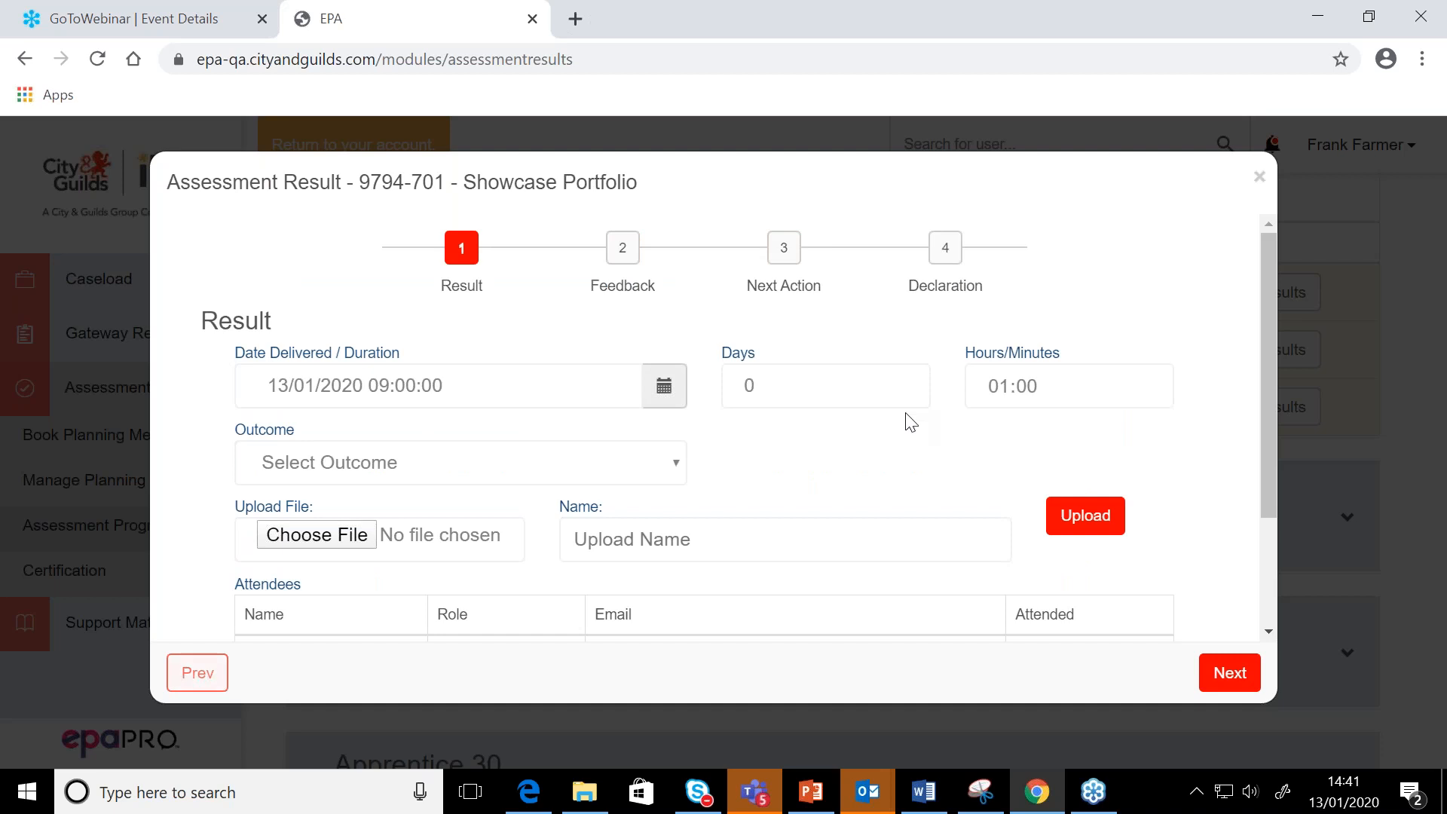
pyautogui.click(1259, 176)
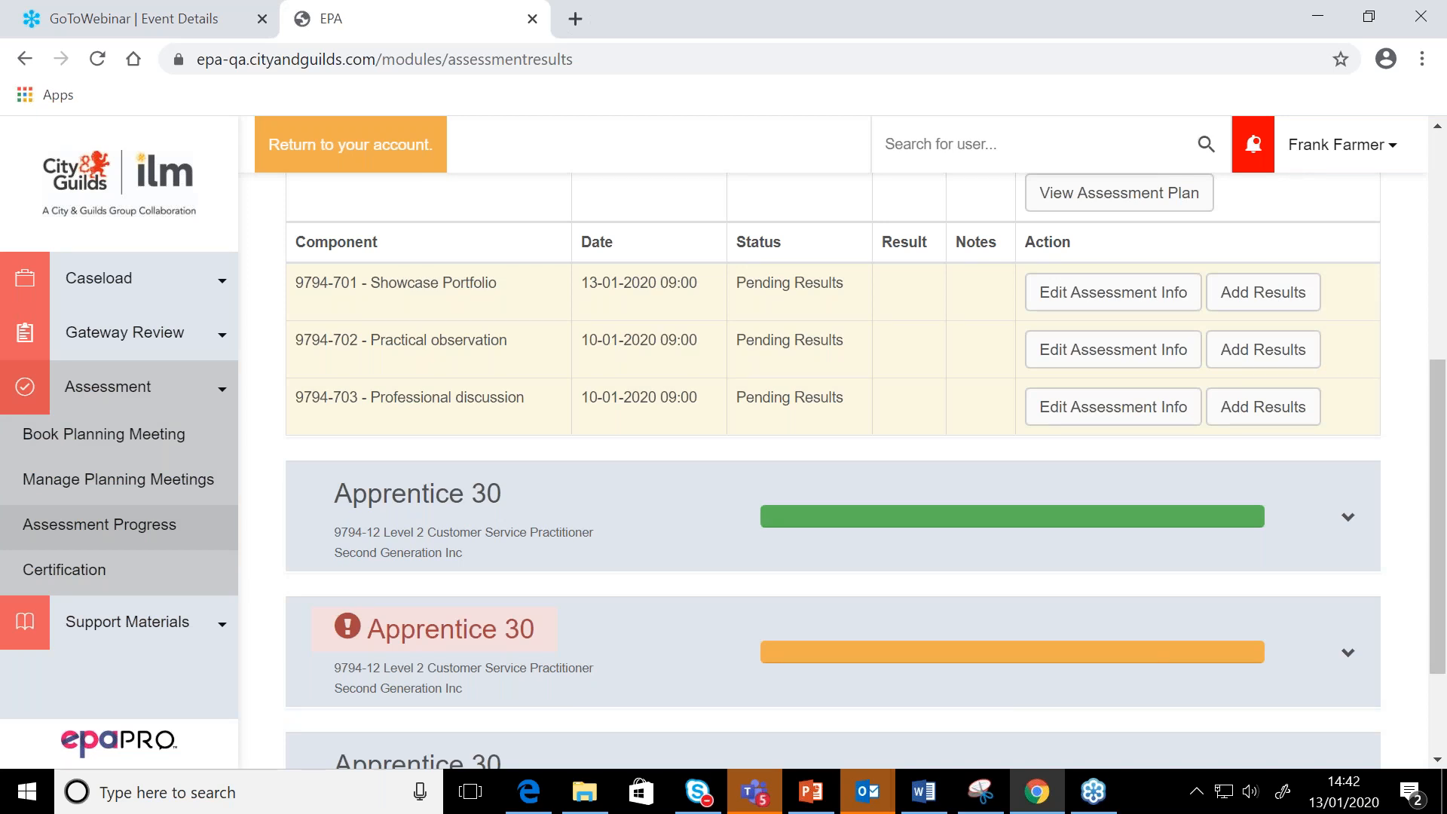
# Compare the components and available actions in Apprentice 30's completed Second Generation Inc record with those in Apprentice 23's pending record
pyautogui.scroll(1, 930, 297)
pyautogui.scroll(-1, 952, 517)
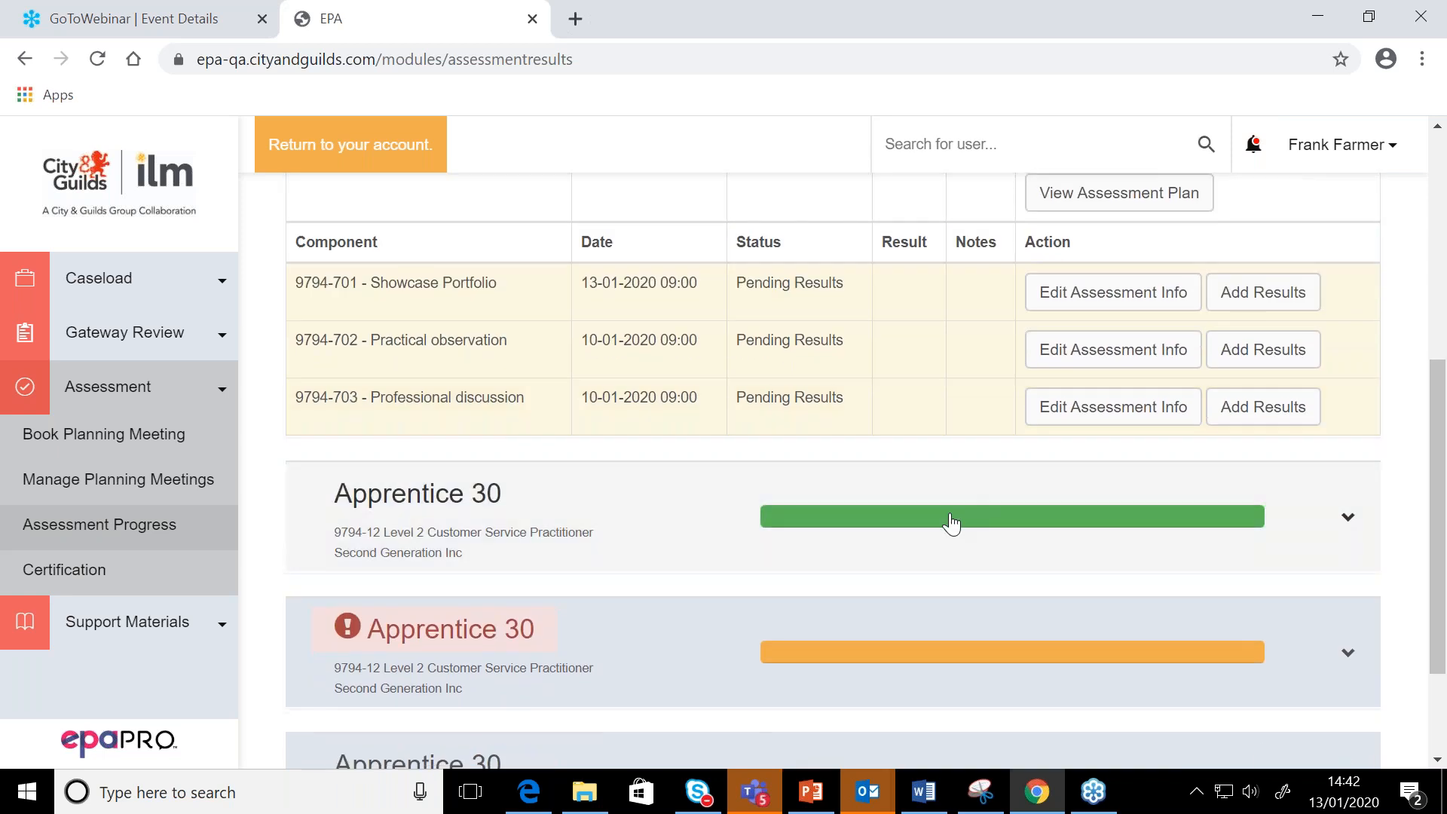
pyautogui.click(946, 527)
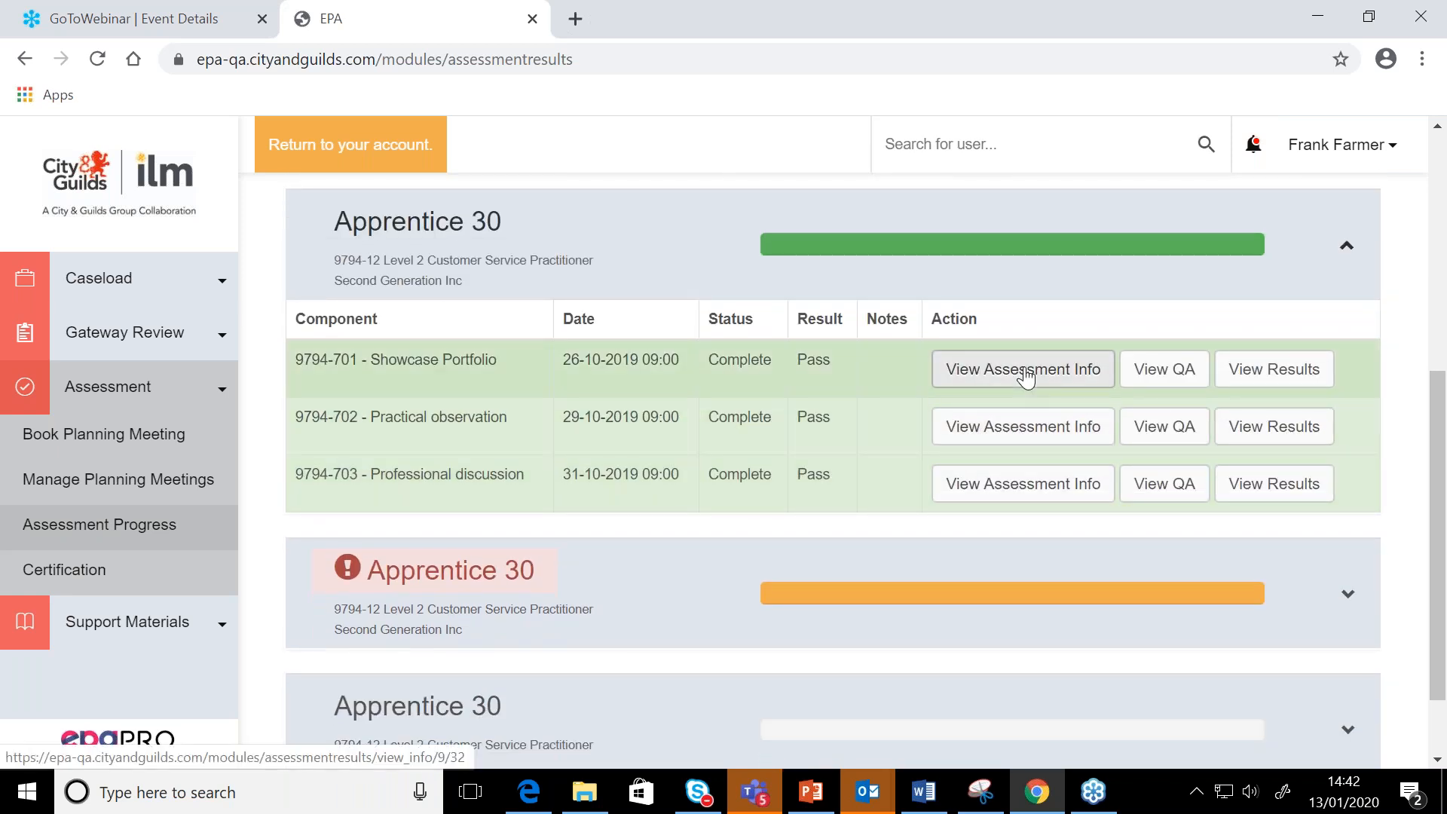
pyautogui.scroll(1, 1027, 377)
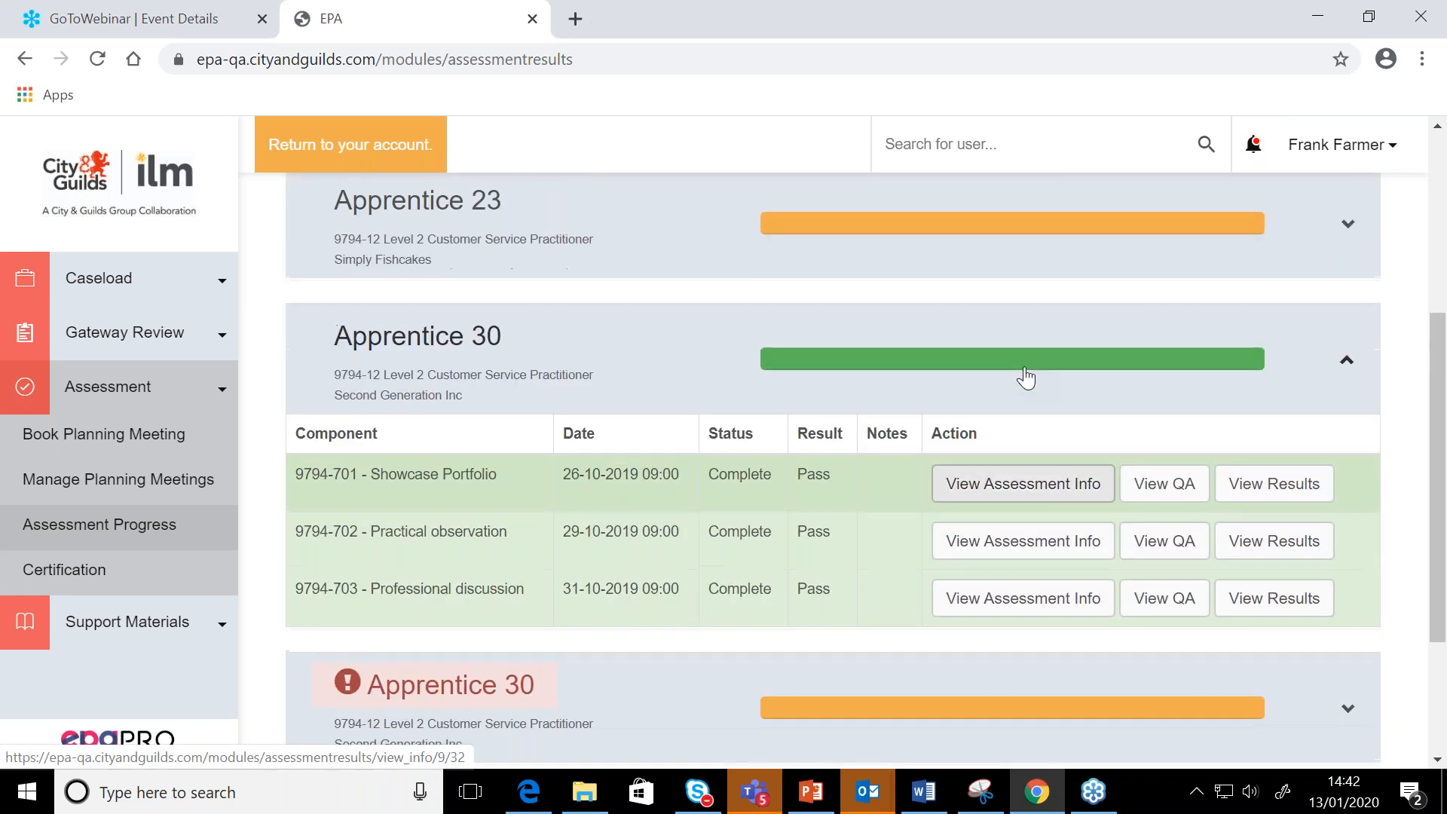
pyautogui.click(1015, 268)
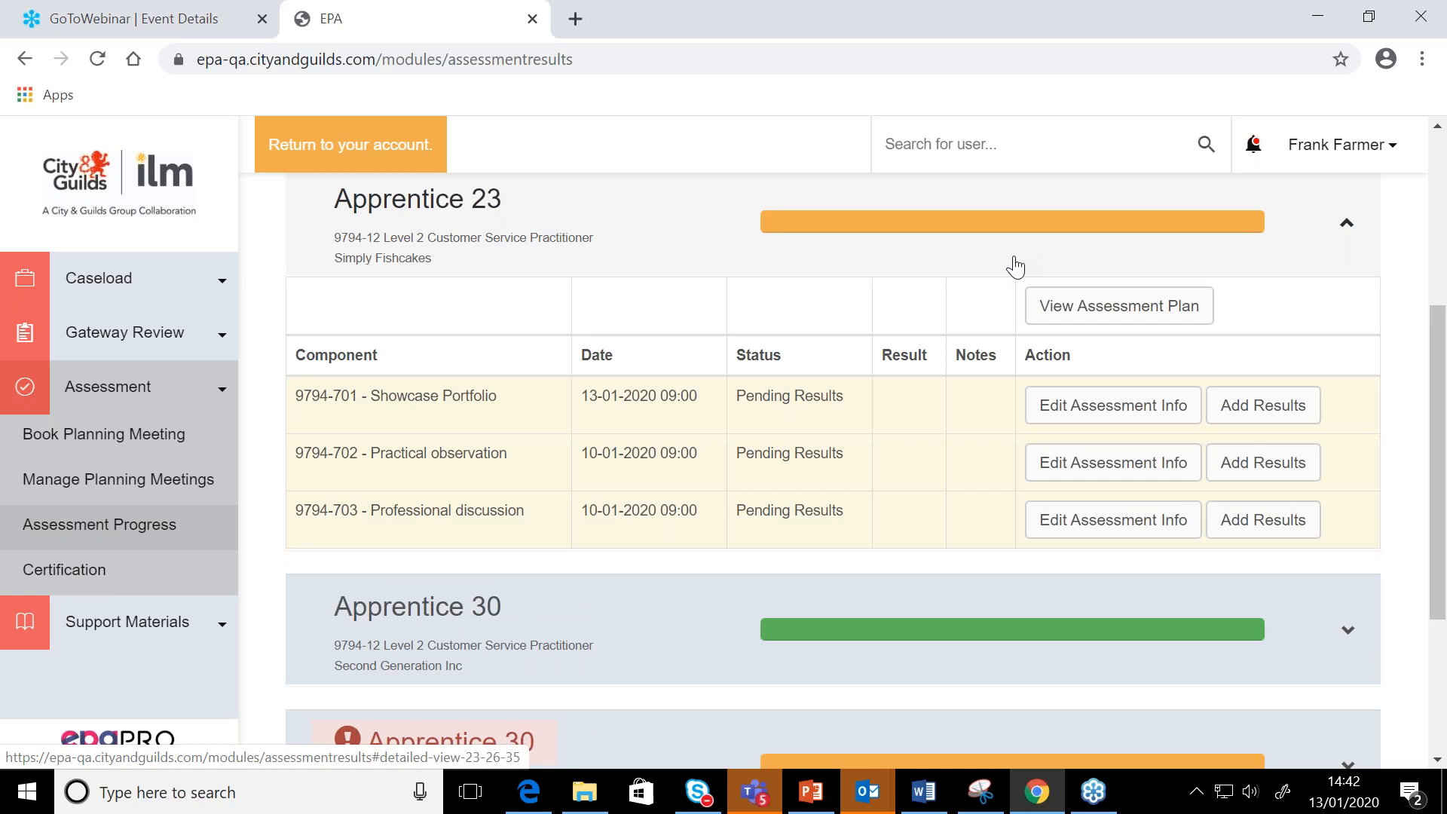
pyautogui.scroll(-2, 1015, 267)
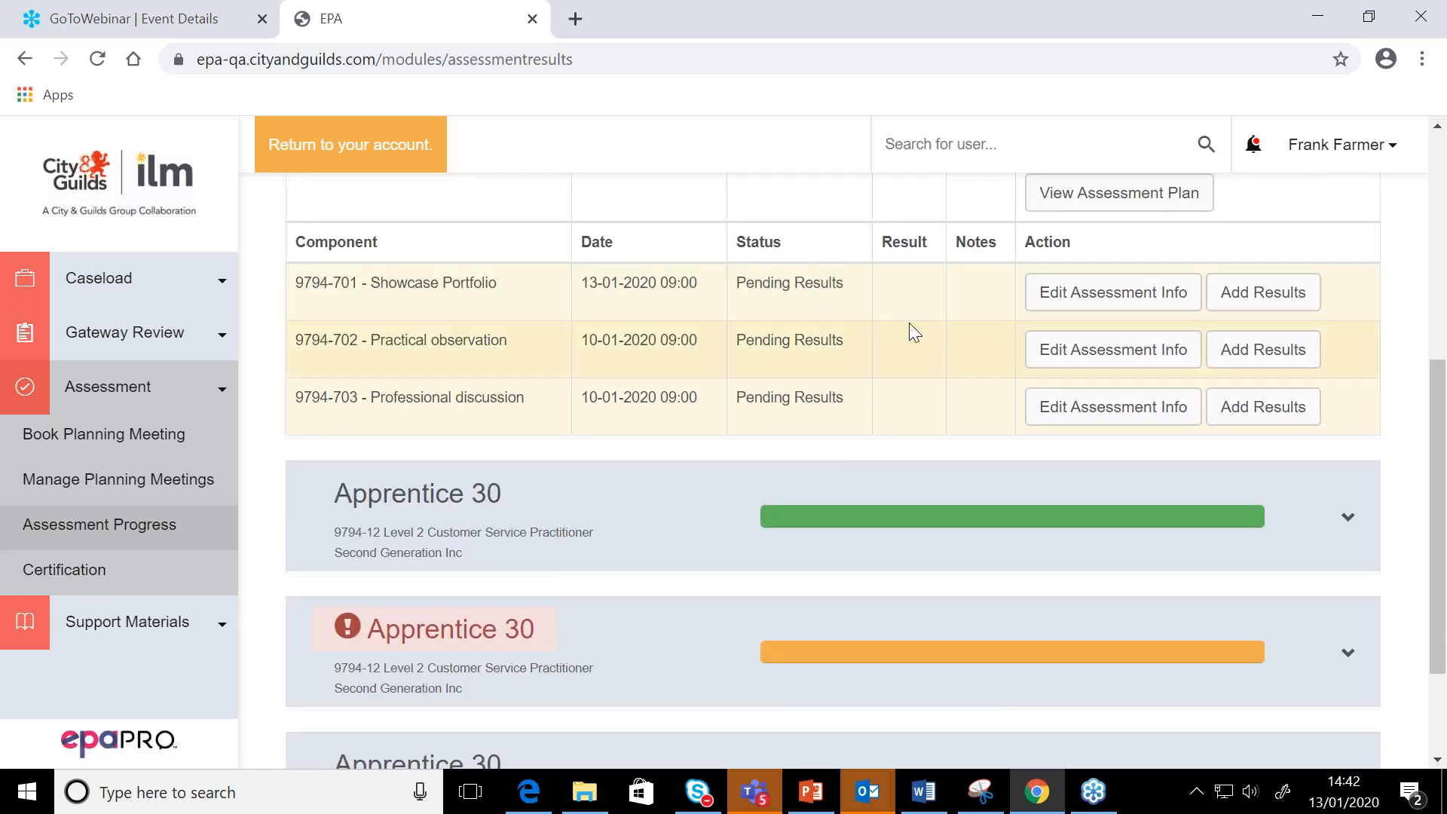
pyautogui.click(962, 504)
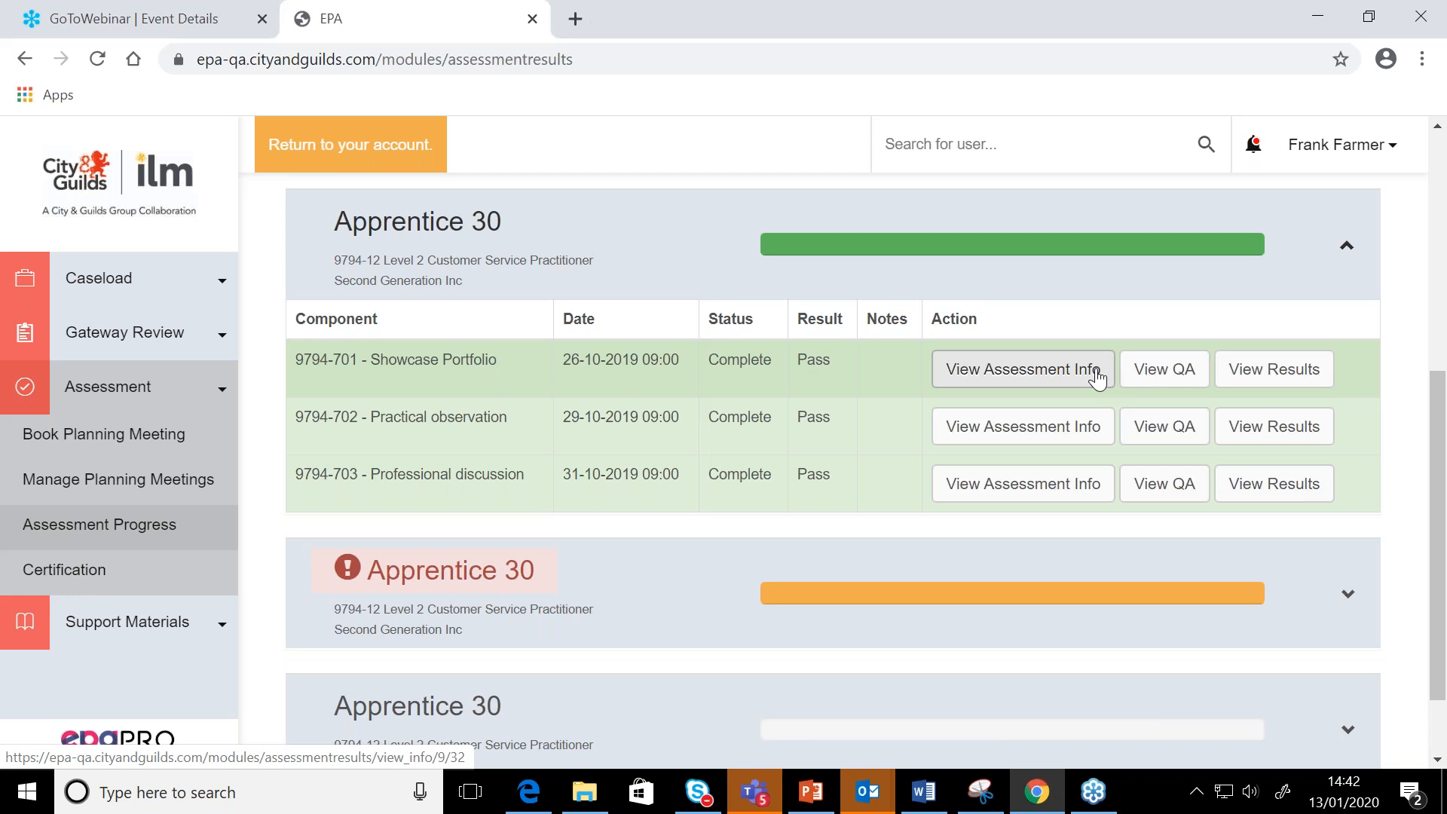
pyautogui.scroll(5, 1036, 327)
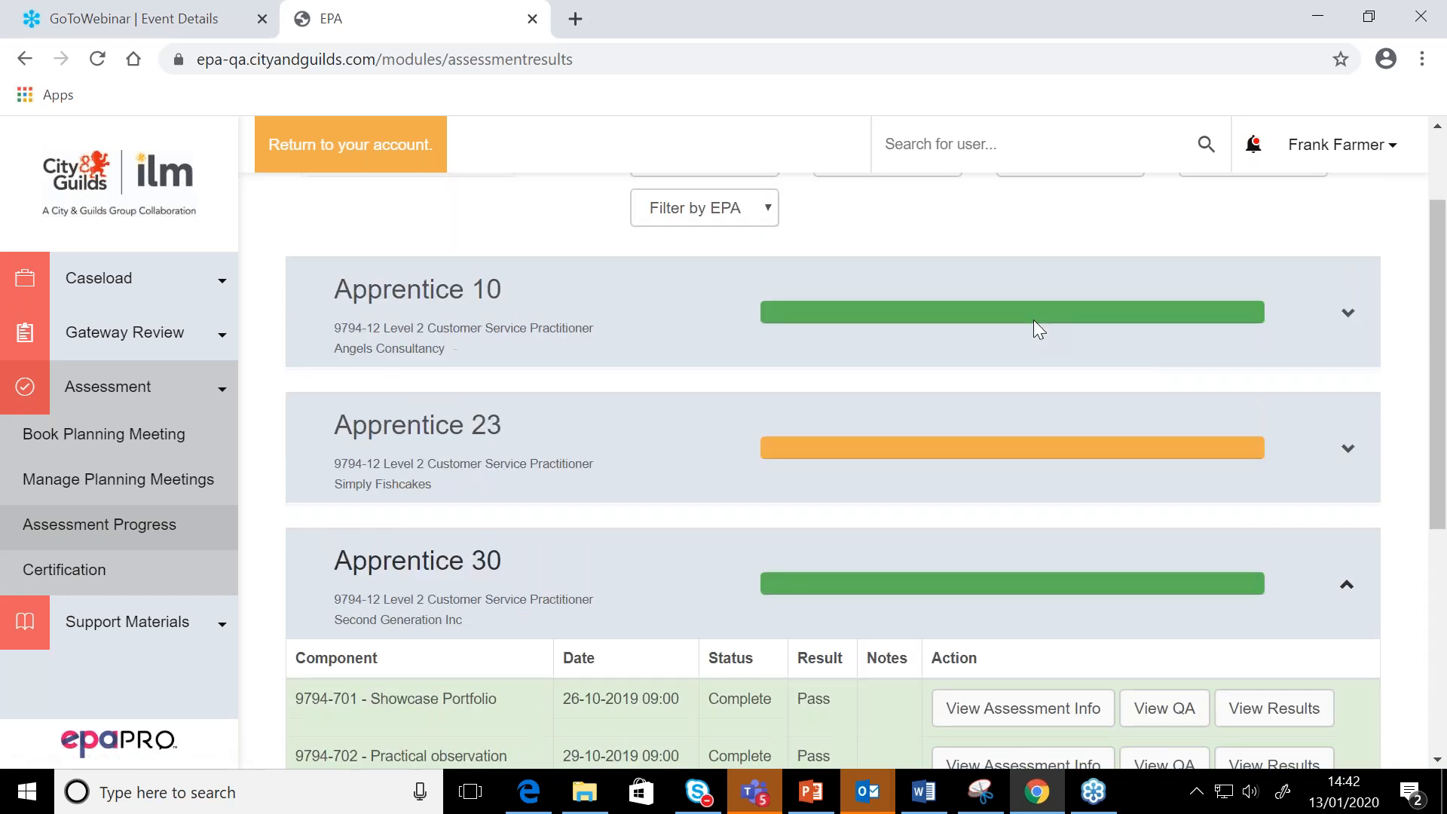
# Open the "test" attachment from Apprentice 23's Showcase Portfolio assessment info, view it in Word, close it and switch back to Chrome
pyautogui.click(1047, 449)
pyautogui.scroll(-2, 1044, 452)
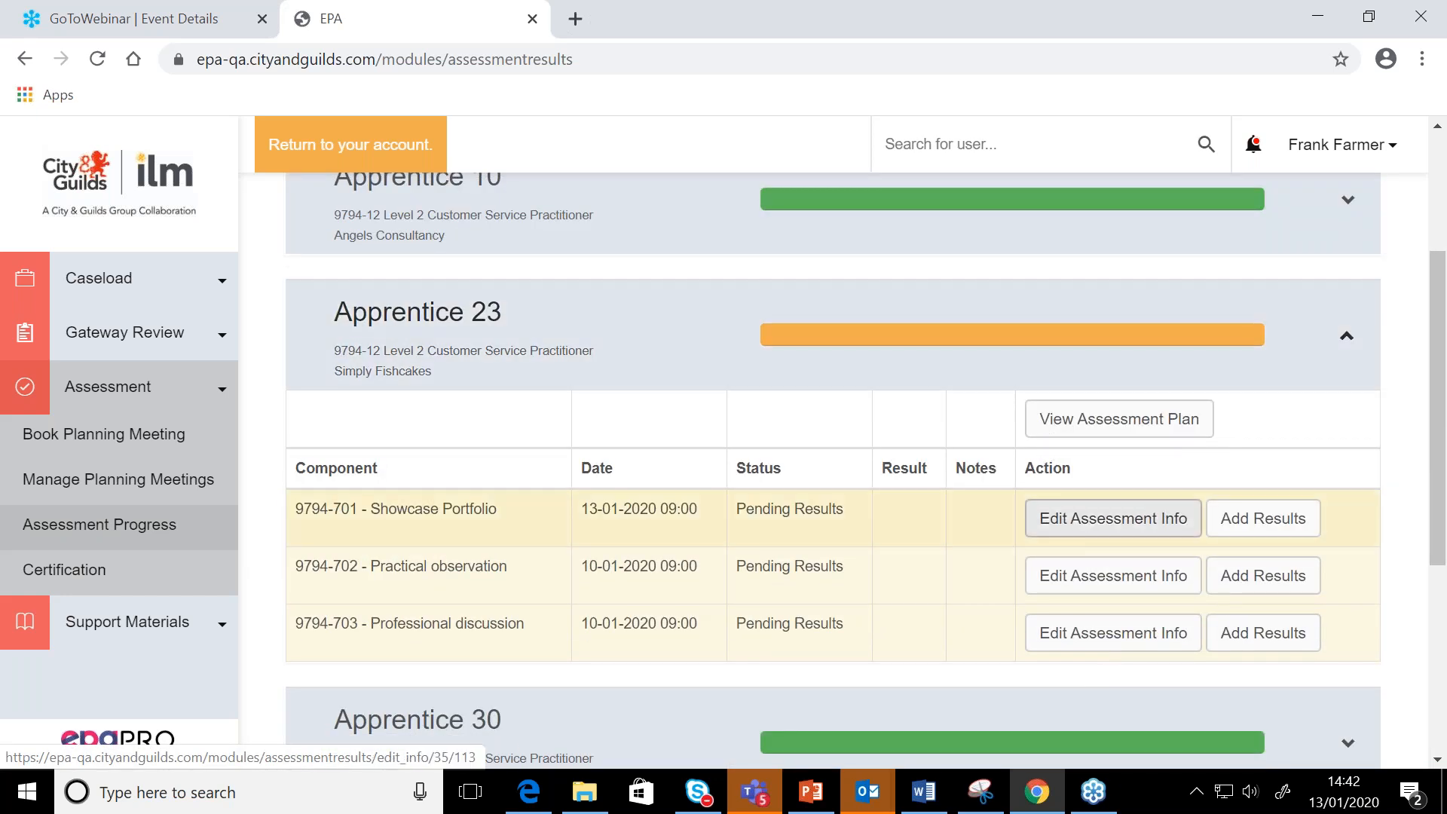
pyautogui.click(1086, 533)
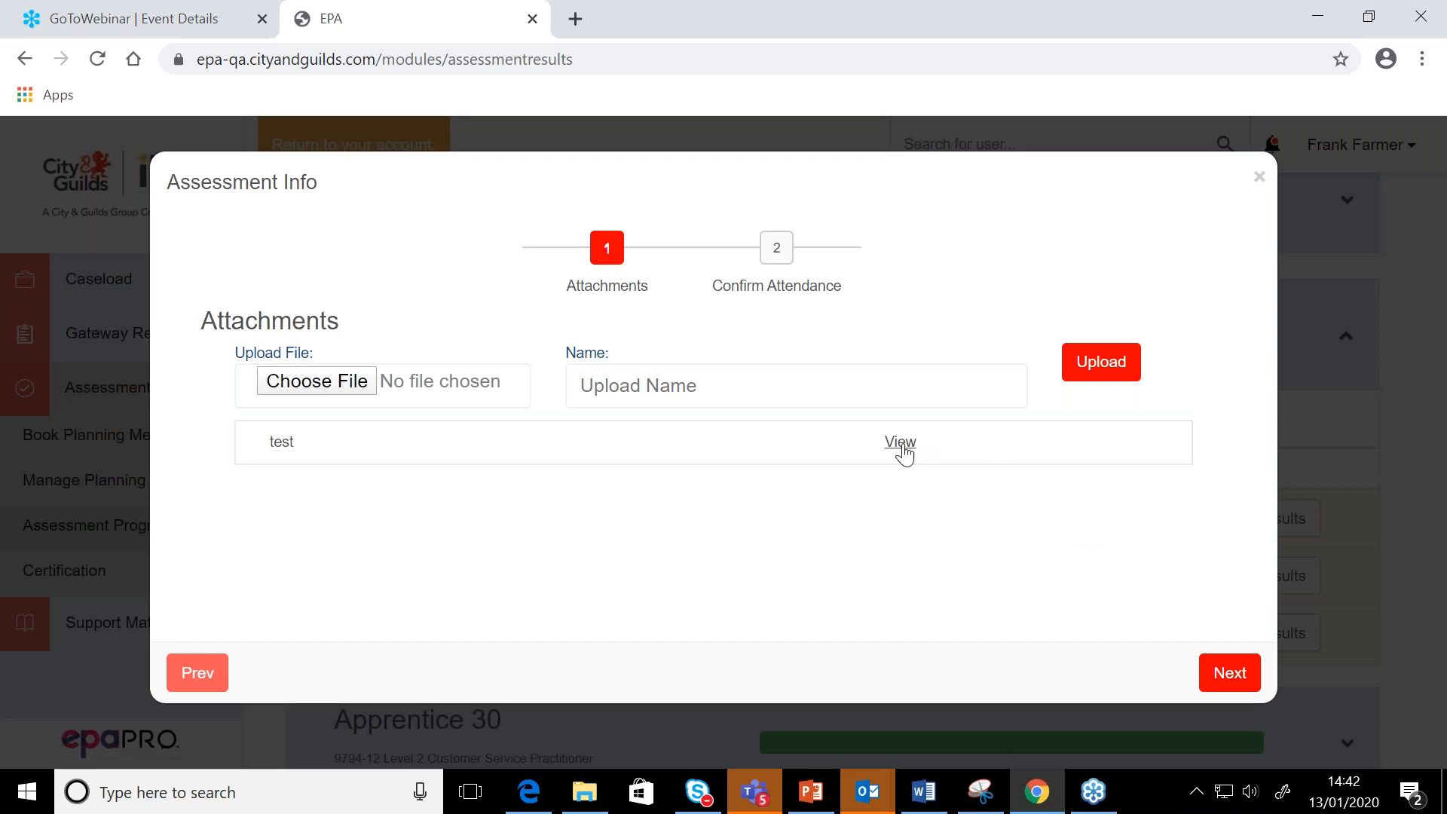
pyautogui.click(902, 445)
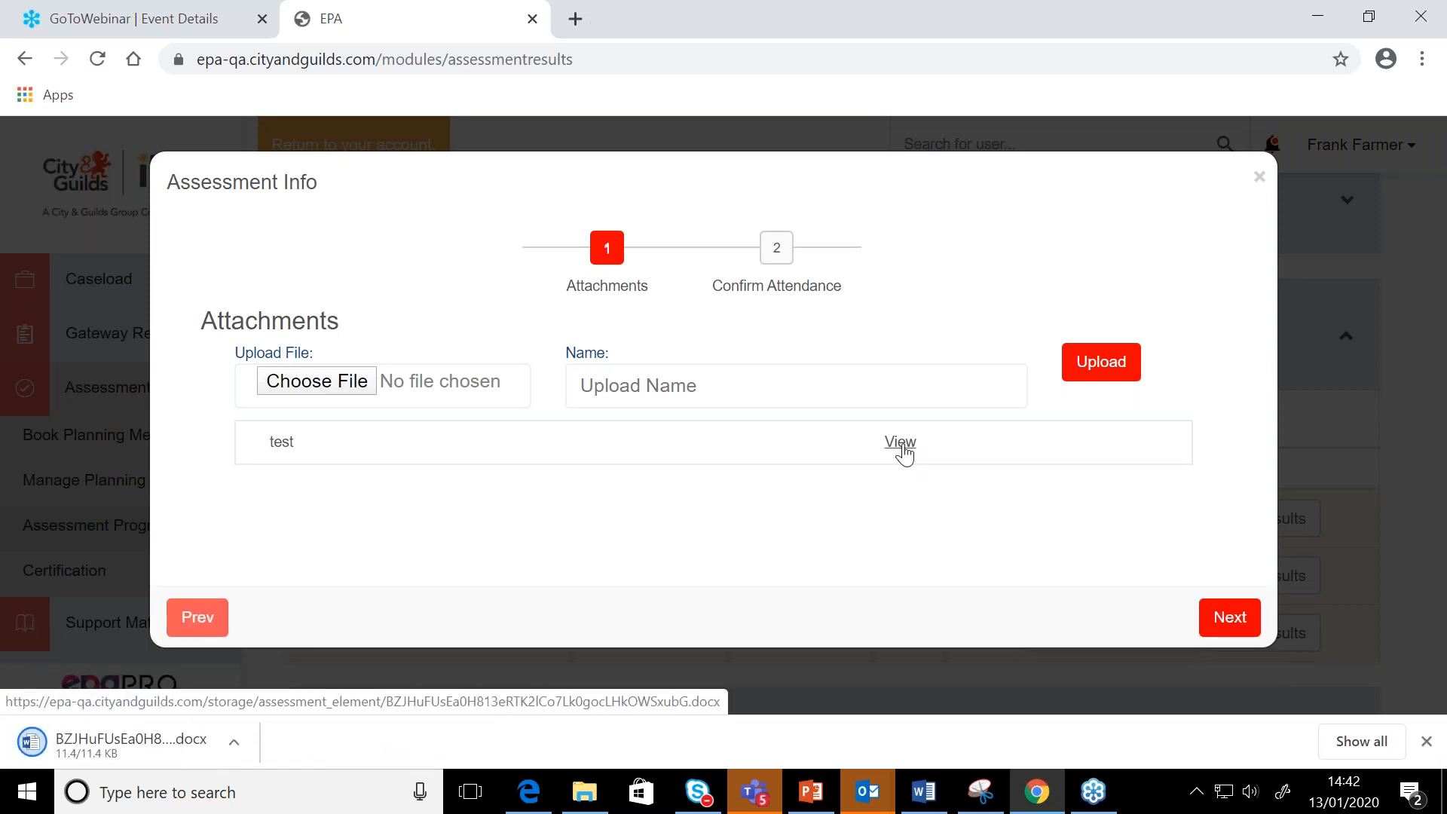
pyautogui.click(160, 728)
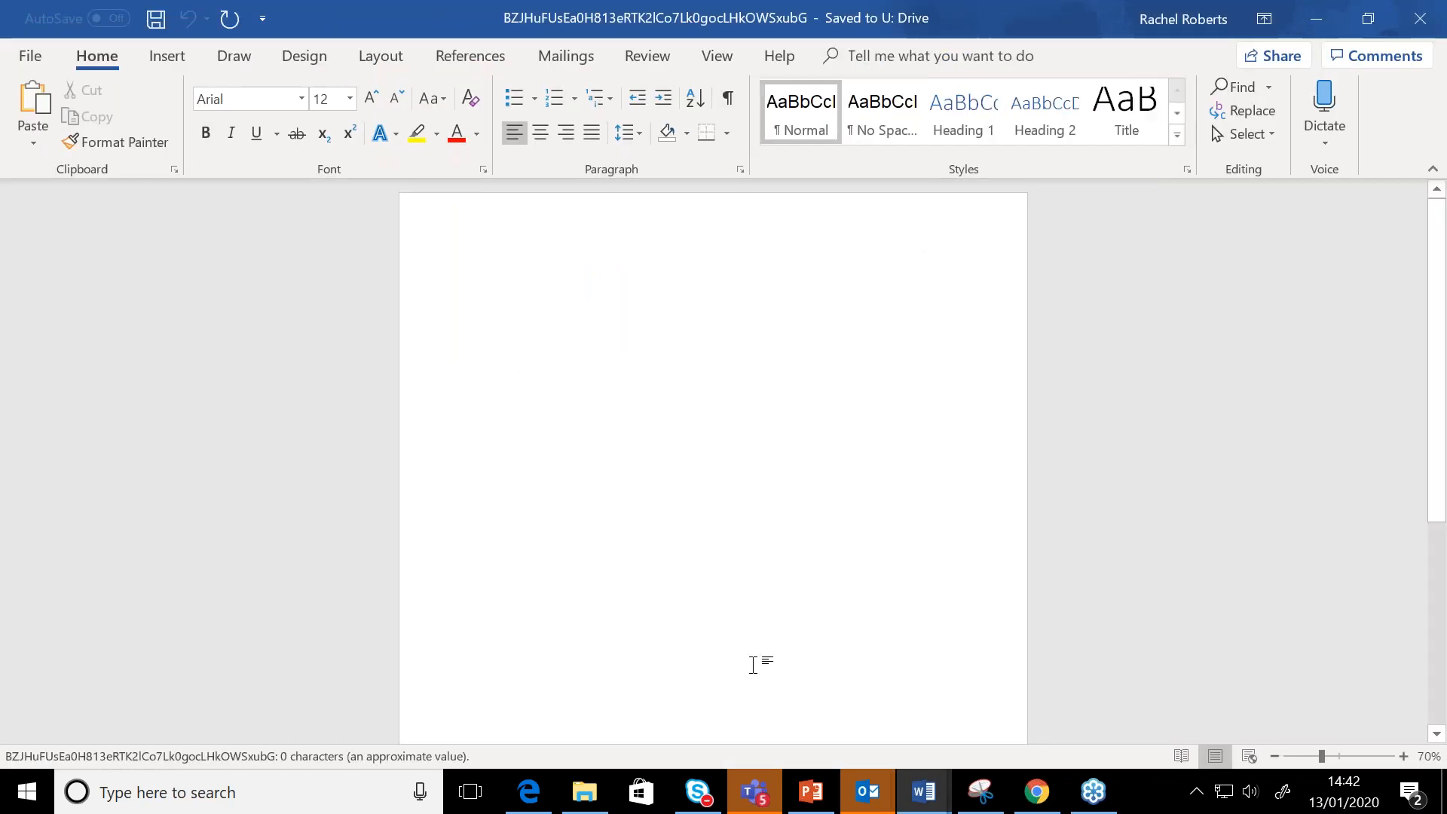
pyautogui.click(1426, 19)
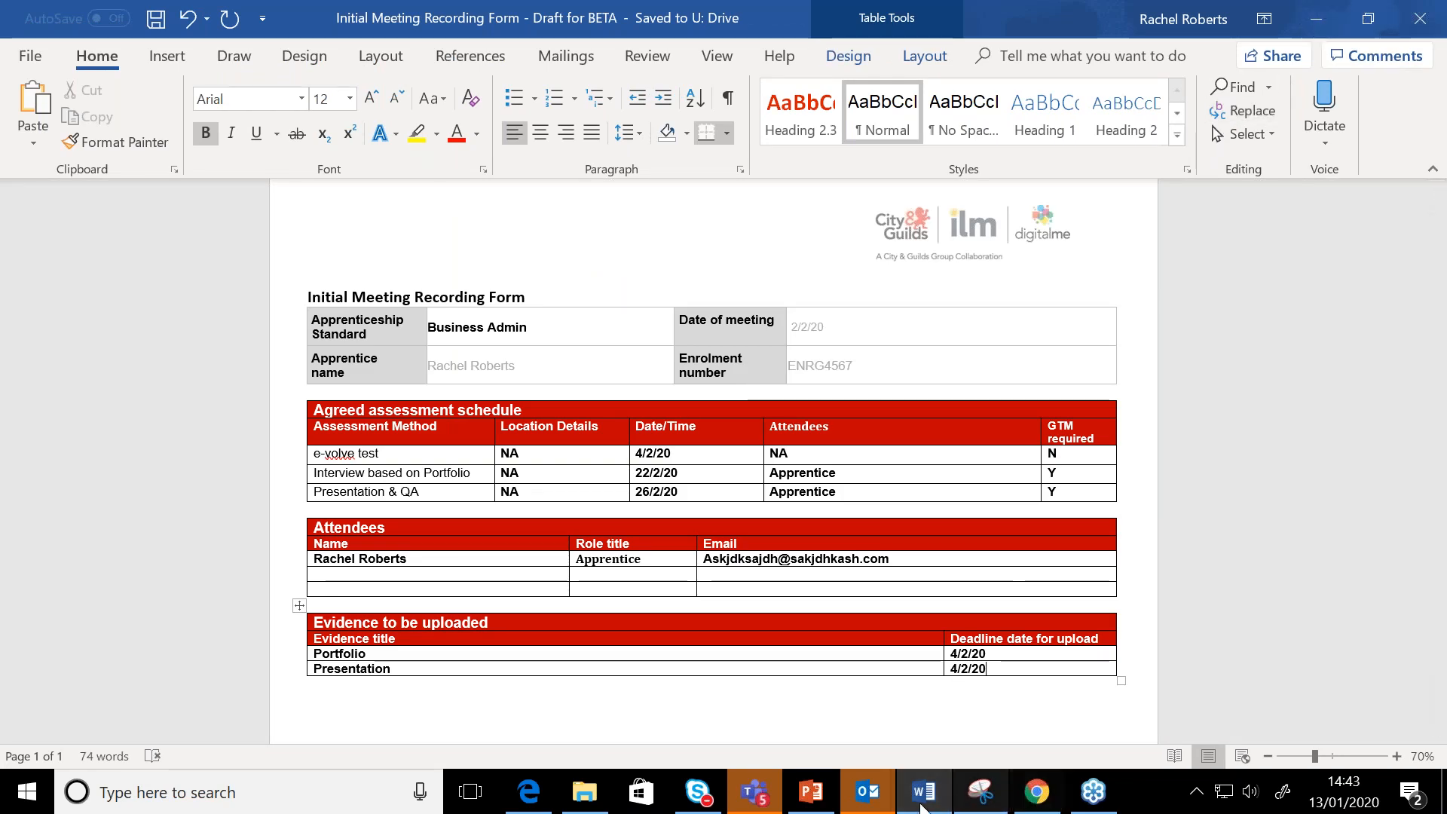
pyautogui.click(1036, 795)
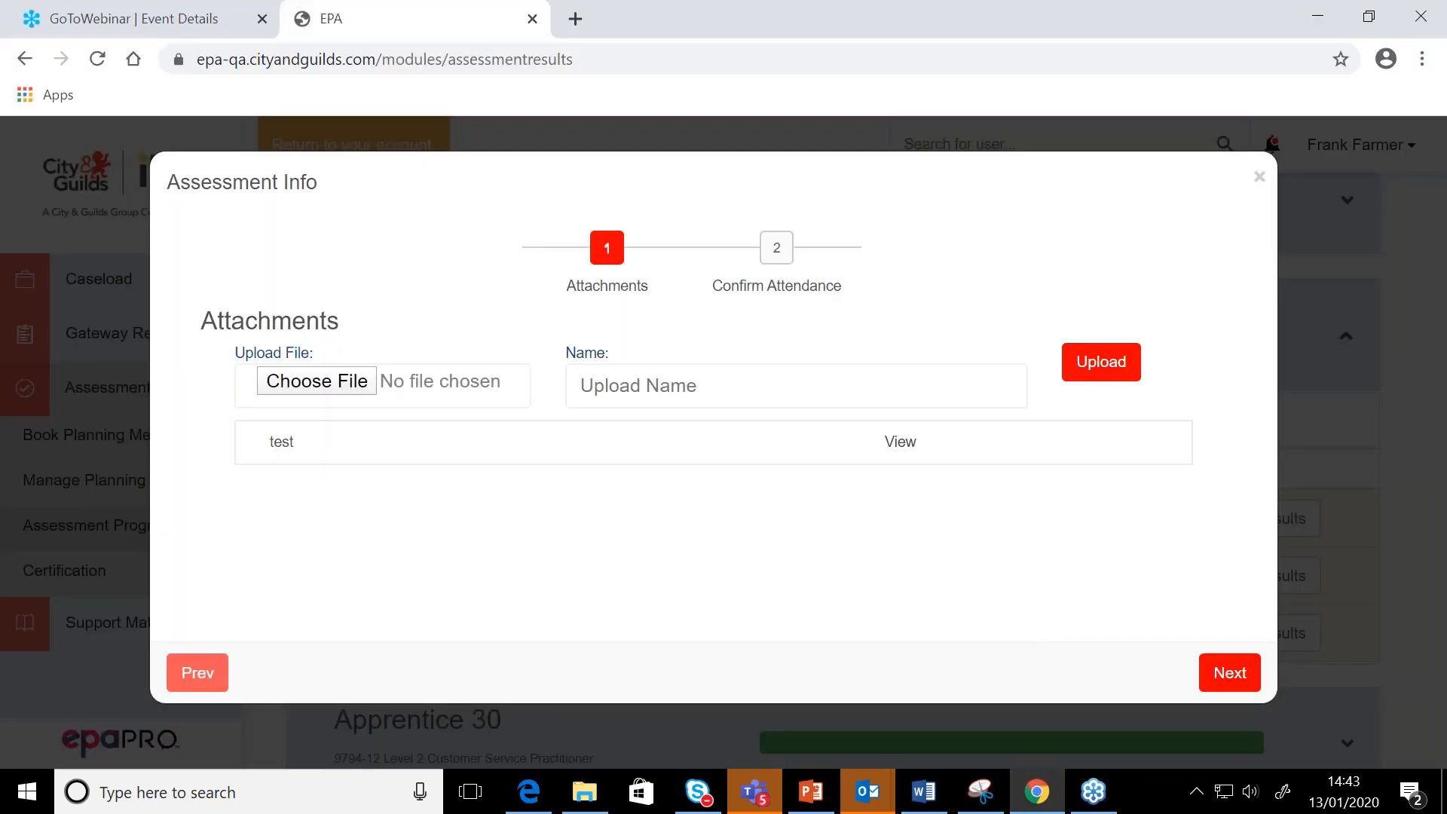
# Go through the Attachments and Confirm Attendance stages of the Showcase Portfolio assessment info without changes, and collapse Apprentice 23's record
pyautogui.click(1230, 674)
pyautogui.click(1234, 677)
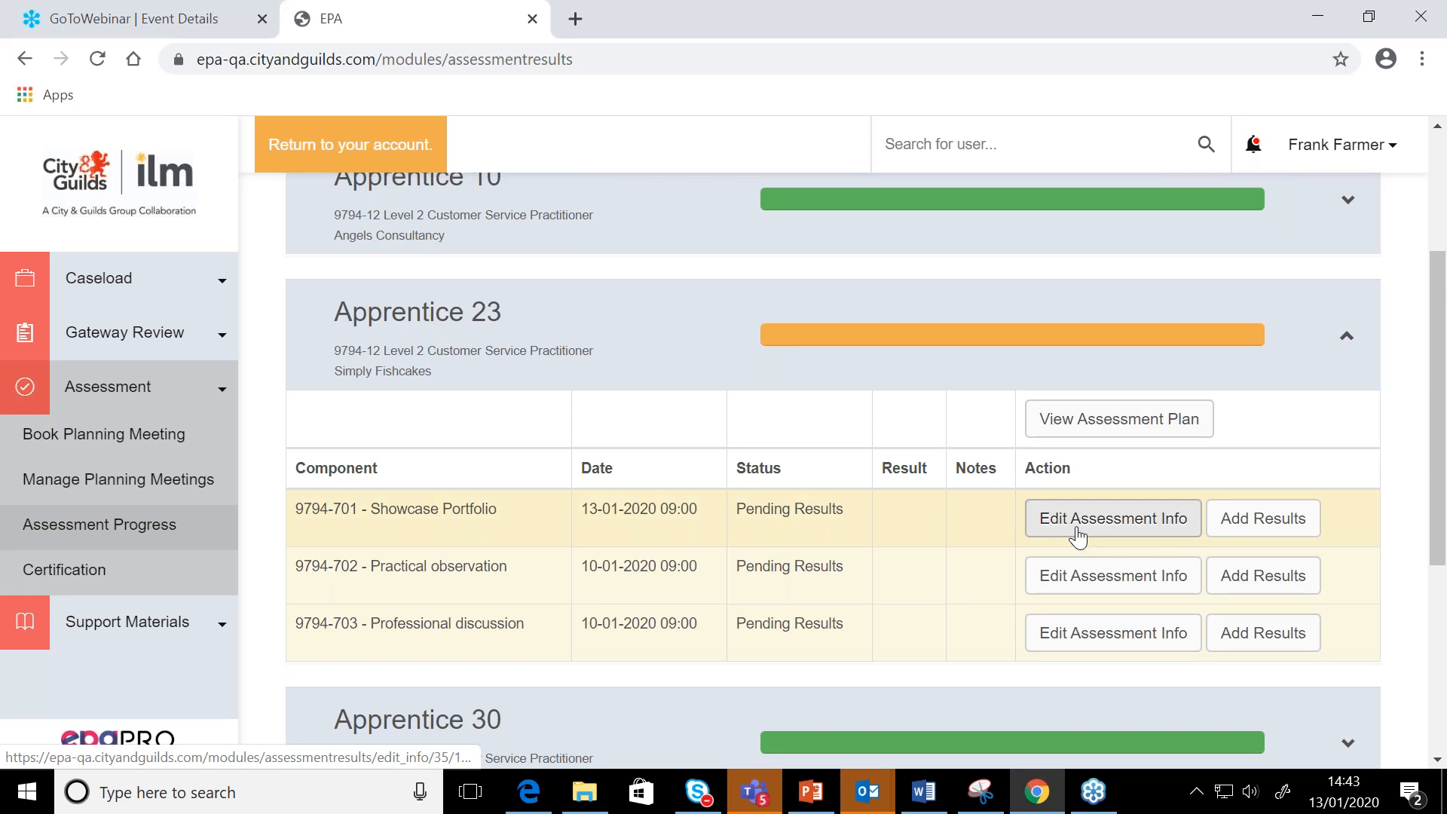
pyautogui.click(1345, 336)
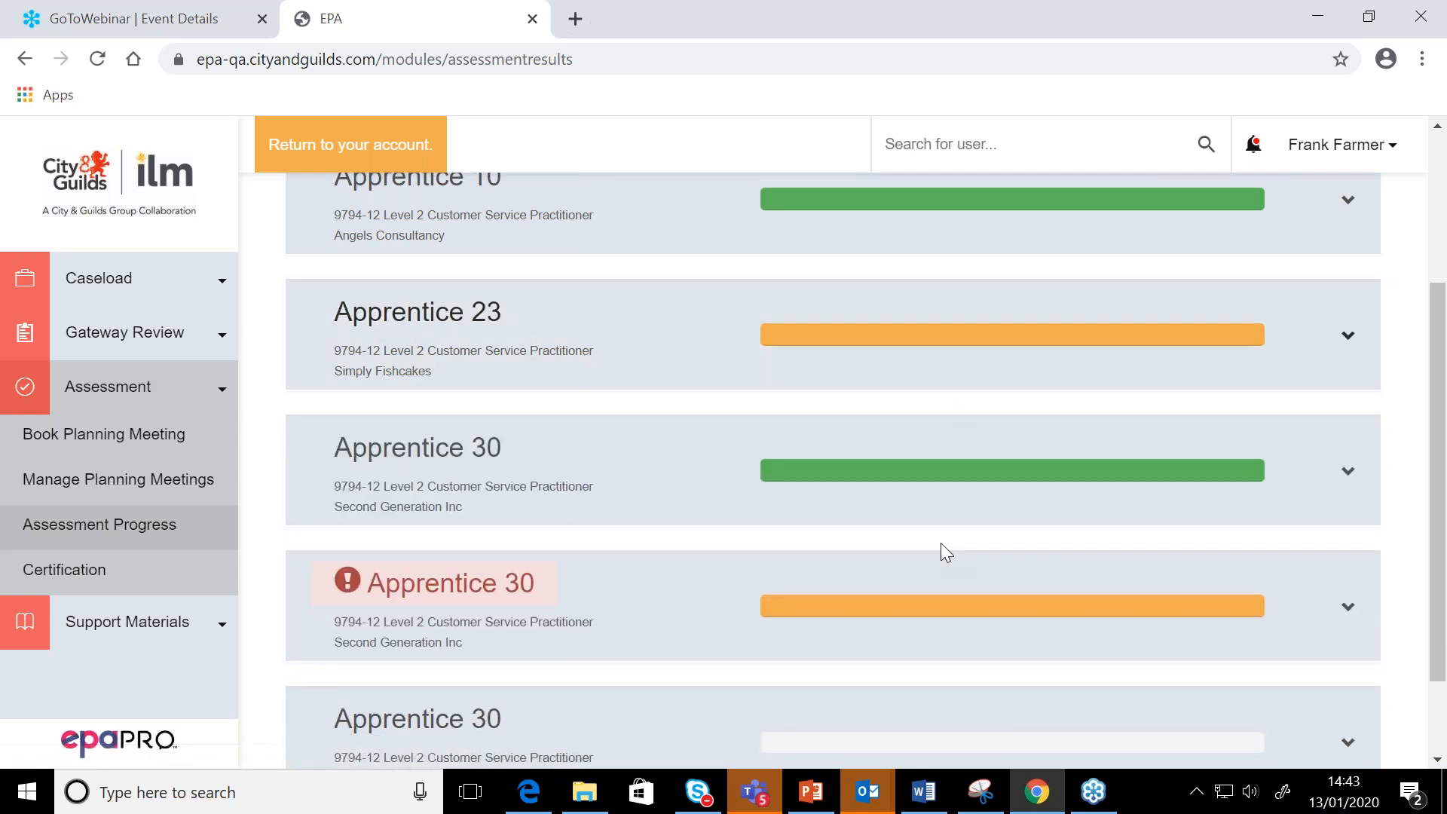
# Compare the warnings, component statuses and available actions in Apprentice 30's flagged Second Generation Inc record with those in the Simply Fishcakes record
pyautogui.scroll(-1, 950, 554)
pyautogui.click(960, 480)
pyautogui.scroll(-1, 955, 513)
pyautogui.scroll(2, 955, 519)
pyautogui.scroll(-2, 955, 519)
pyautogui.scroll(1, 955, 518)
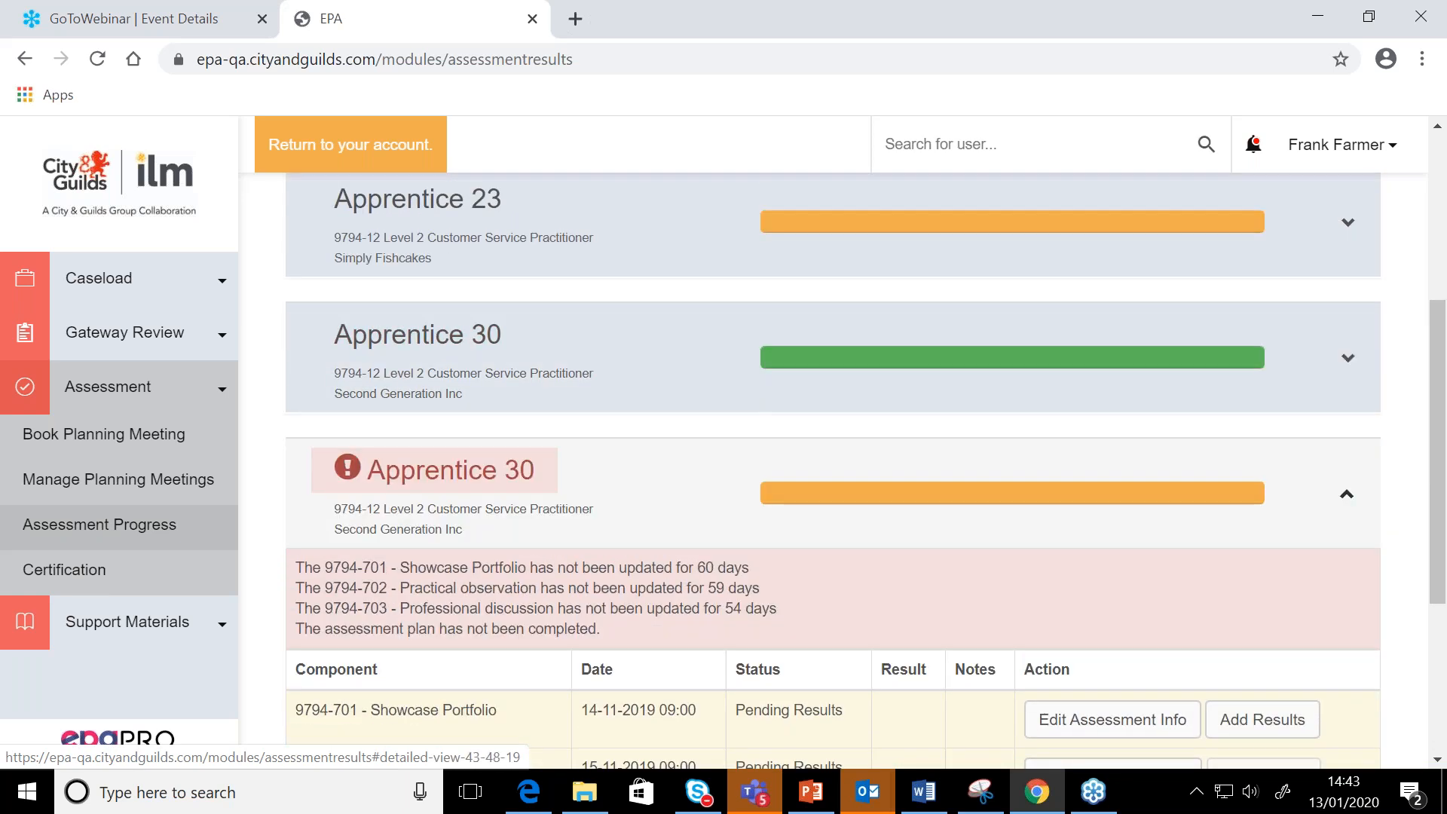
pyautogui.scroll(-3, 833, 474)
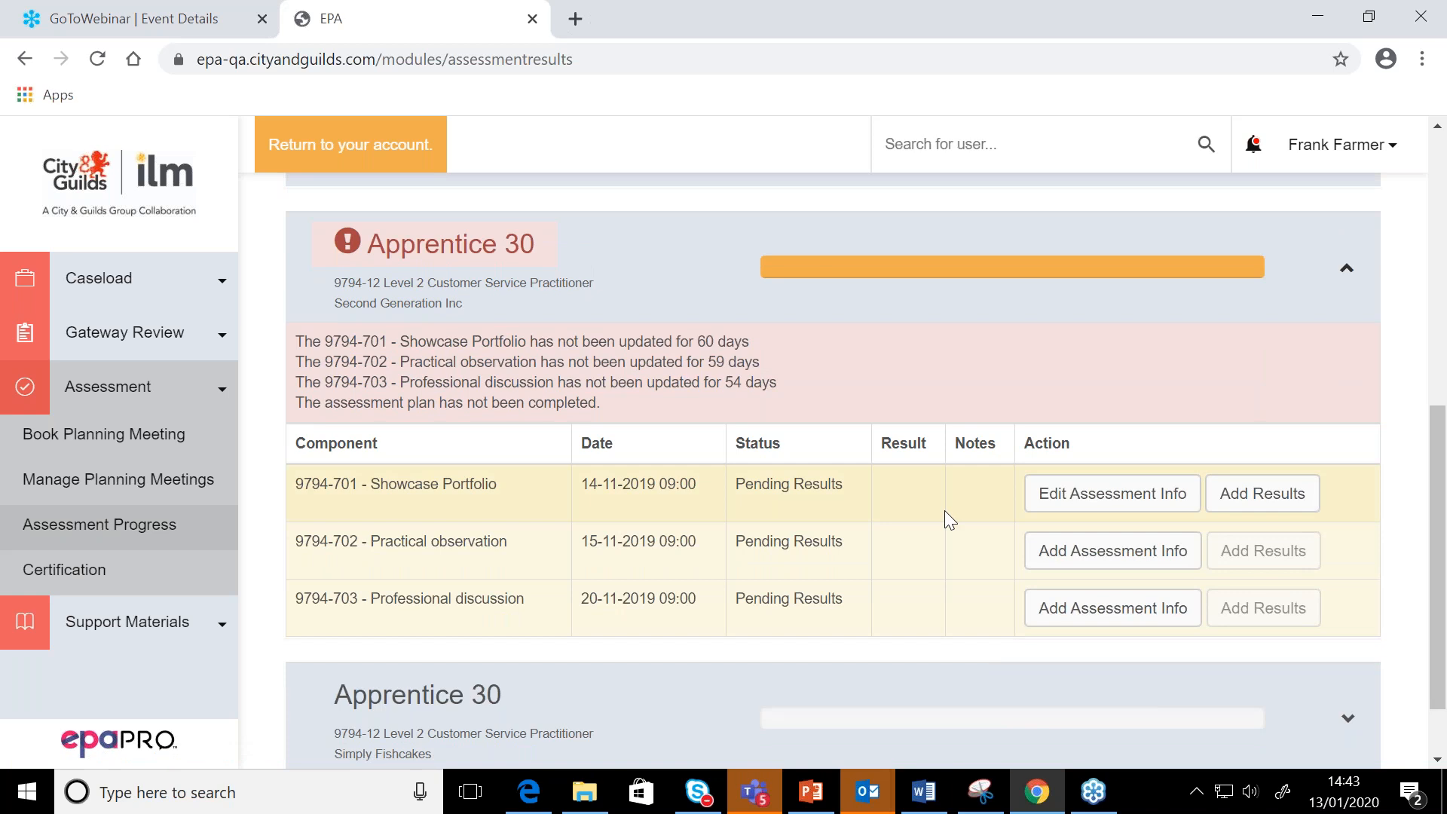
pyautogui.scroll(1, 943, 510)
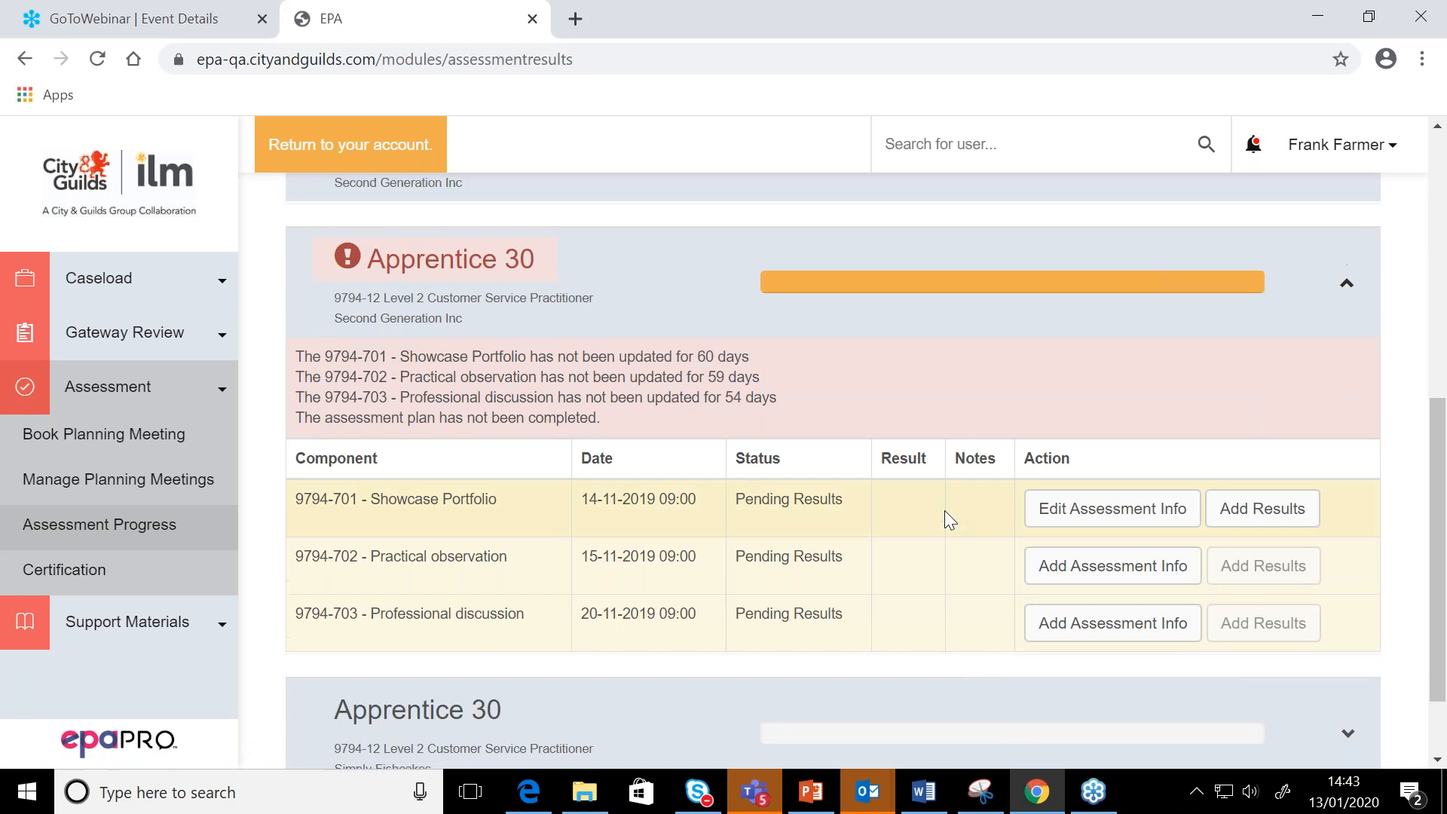
pyautogui.scroll(-2, 944, 510)
pyautogui.click(917, 631)
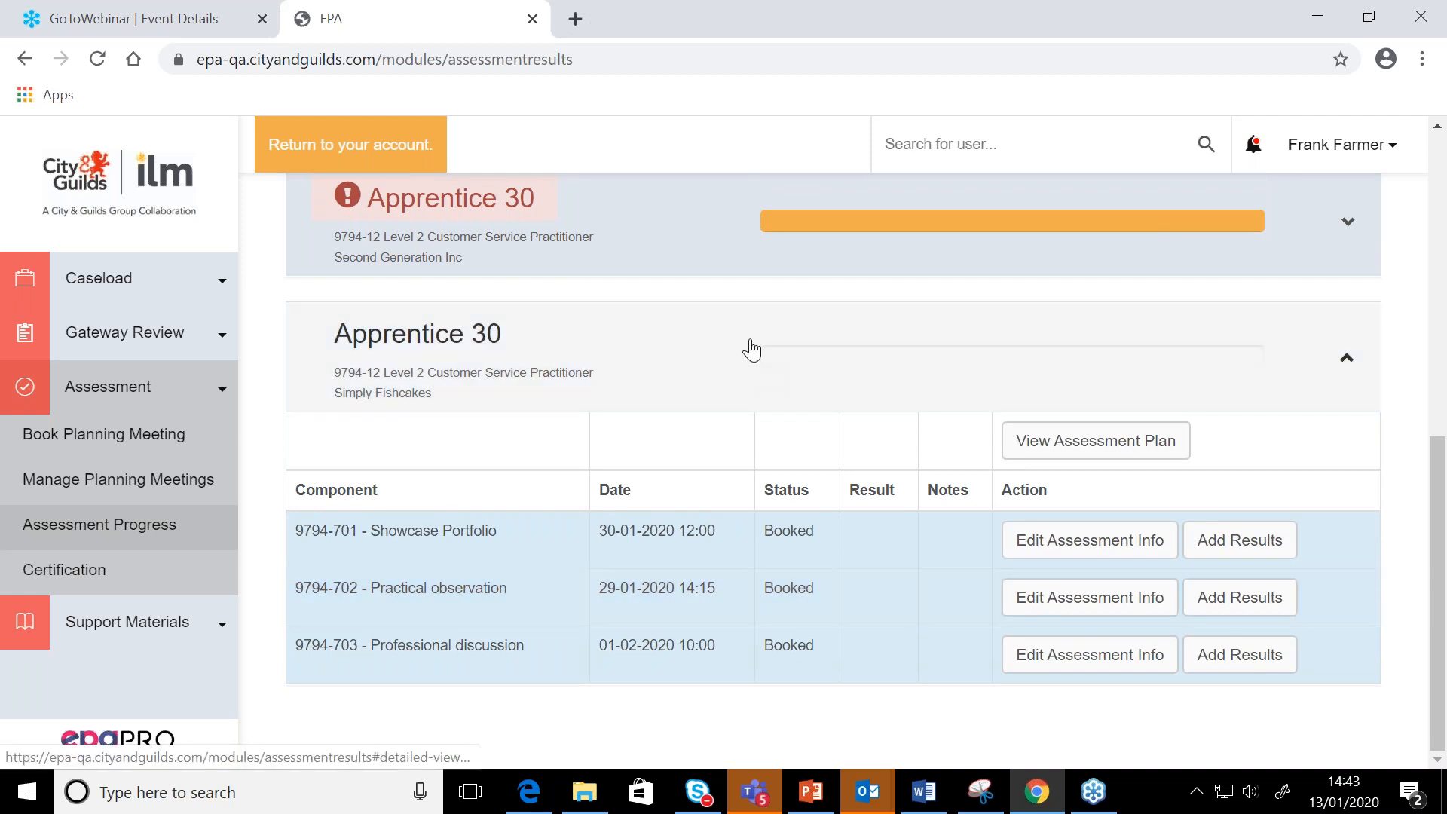
pyautogui.click(749, 349)
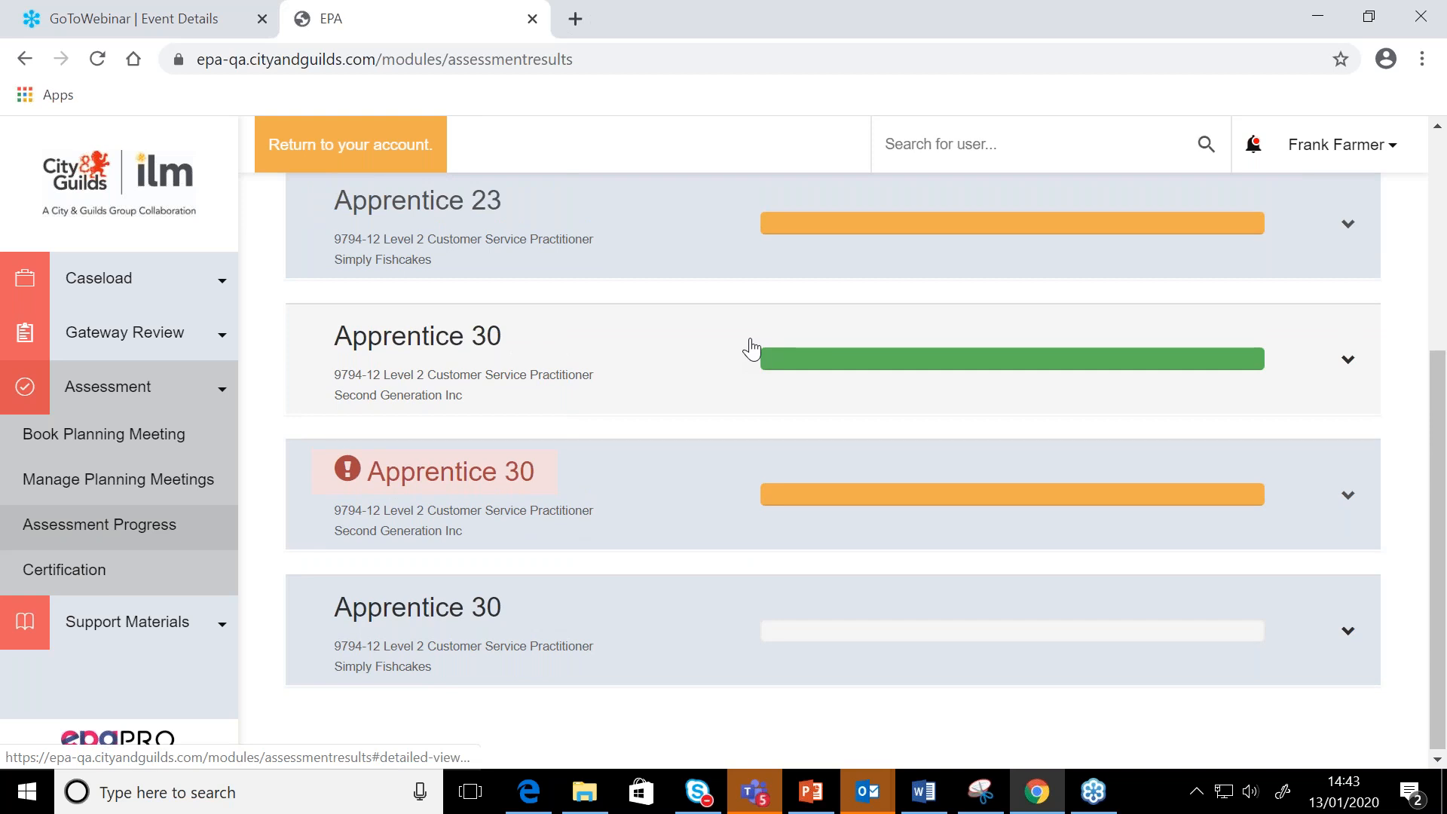
# Expand Apprentice 23's record again and reopen the assessment info for the Showcase Portfolio component
pyautogui.scroll(5, 751, 400)
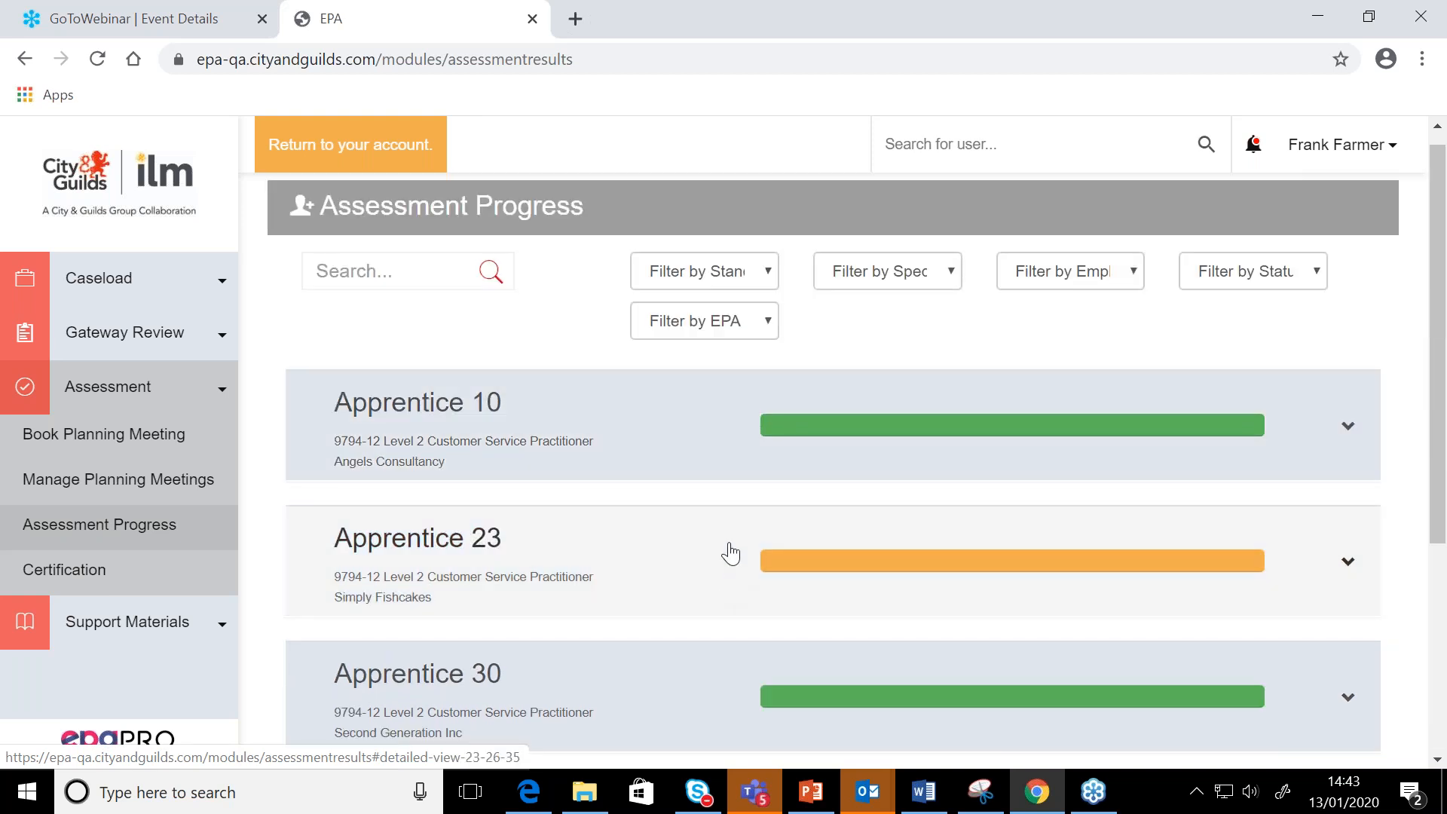
pyautogui.click(730, 554)
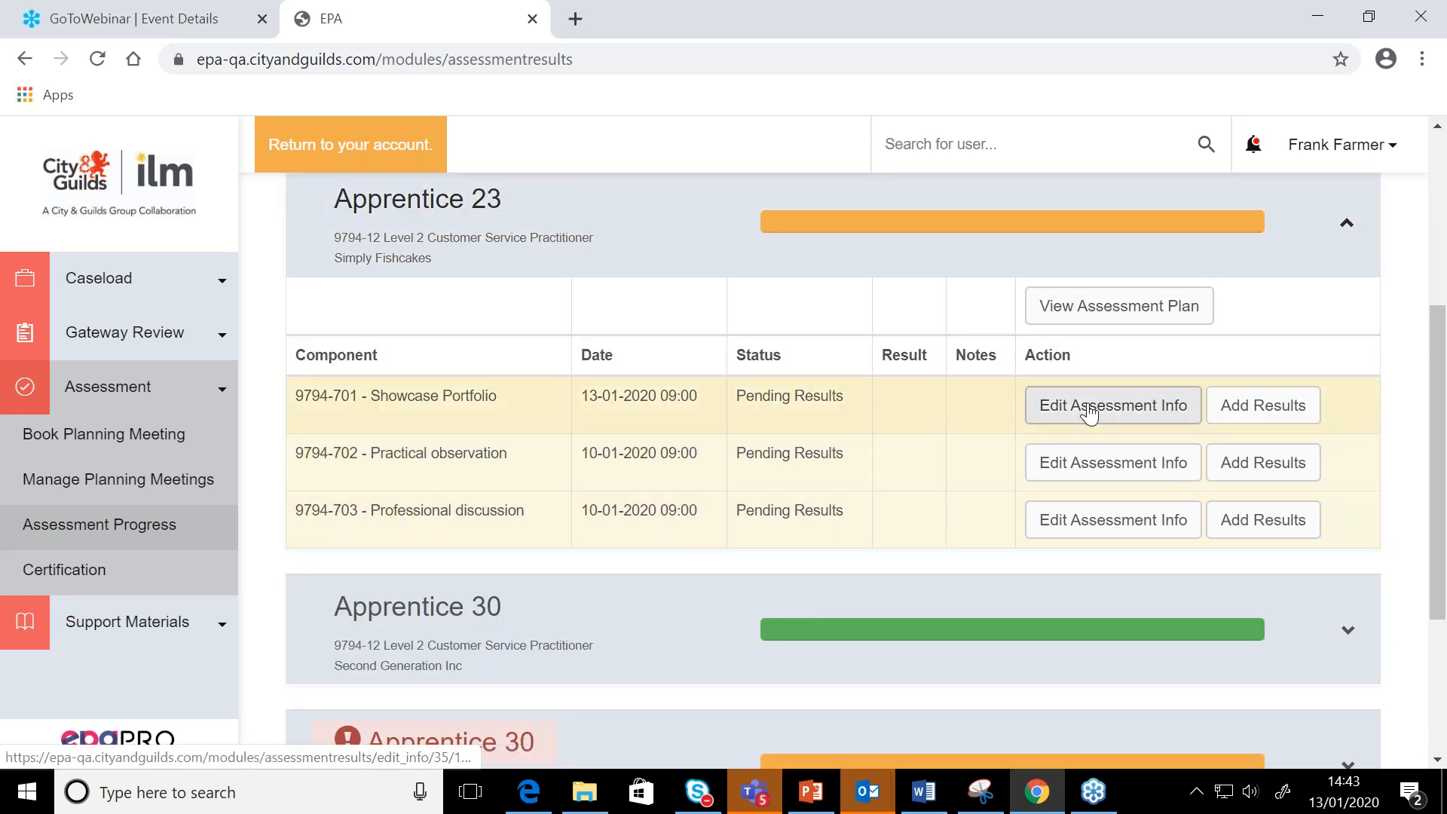
pyautogui.click(1089, 408)
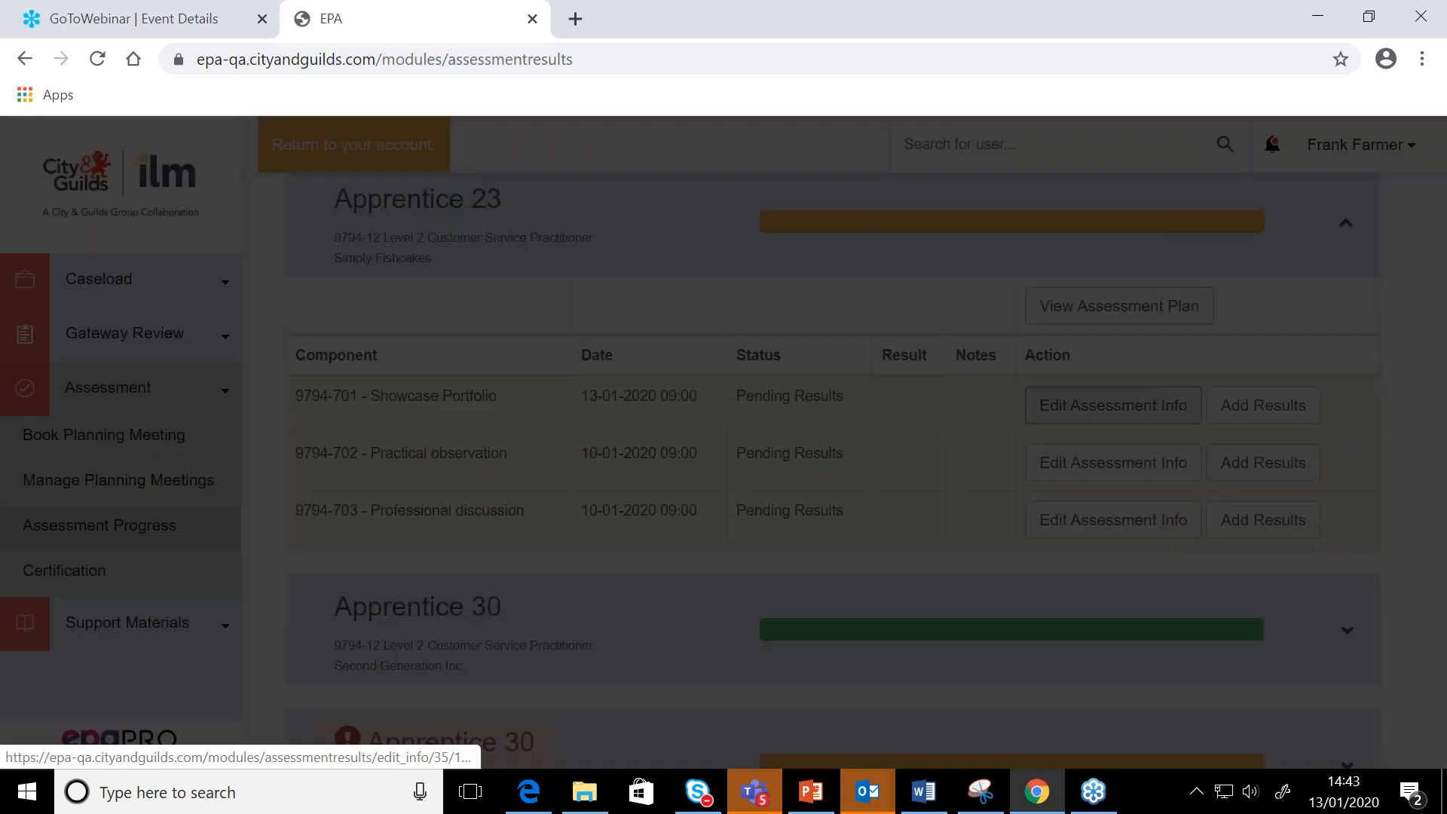
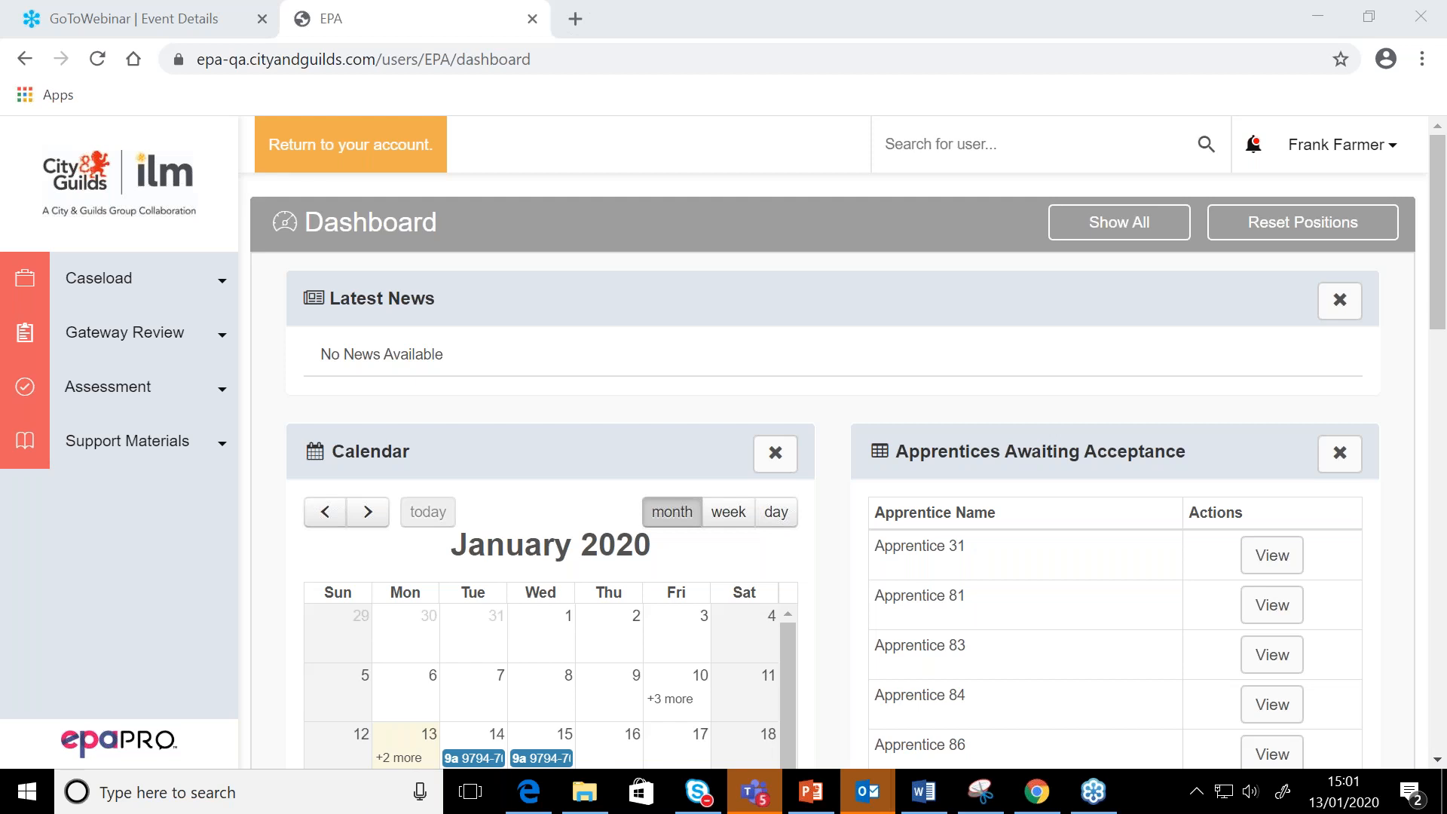
# Go to Assessment Progress and clear the In Progress status filter so that apprentices of every status are listed
pyautogui.click(118, 175)
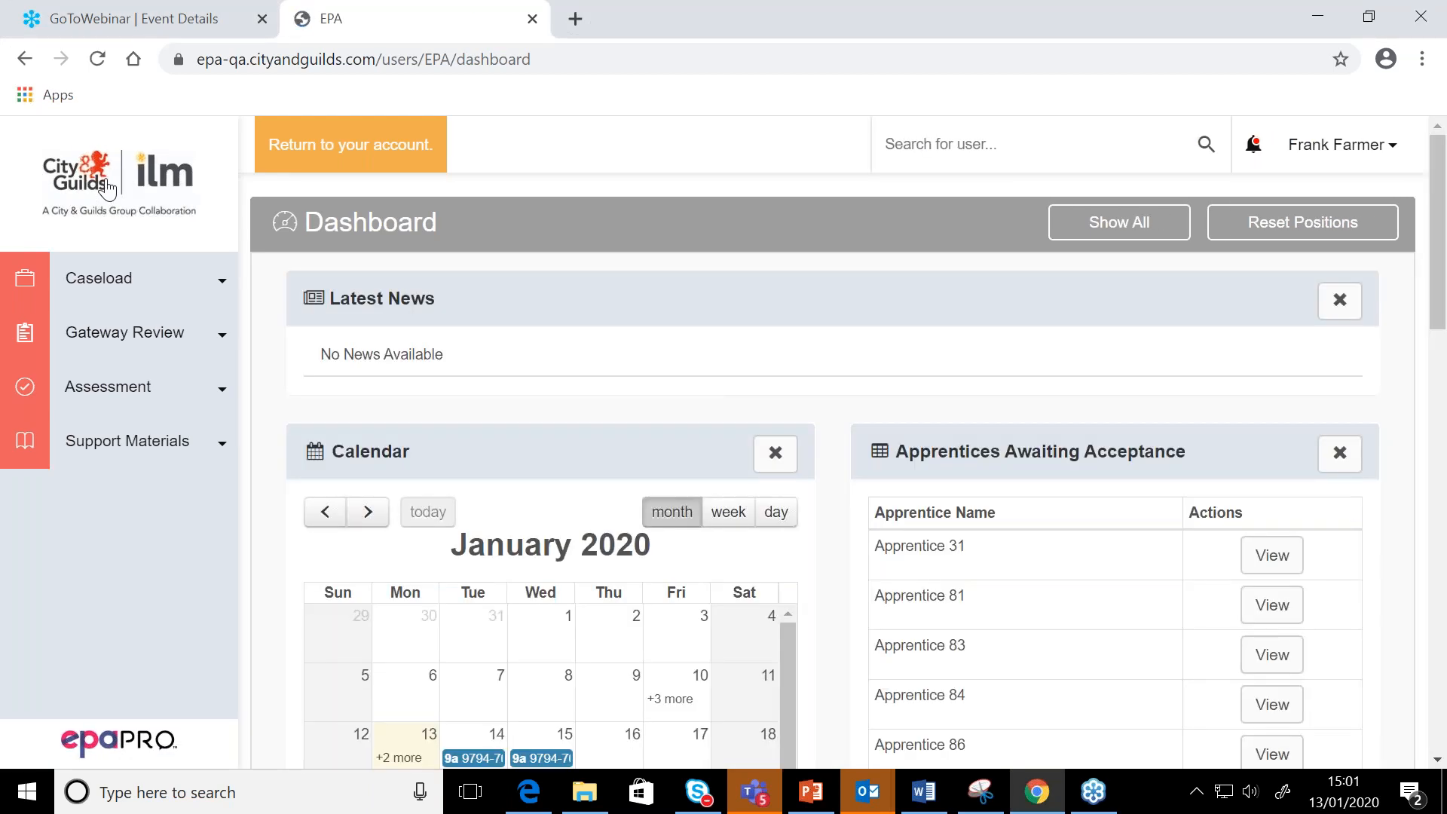
pyautogui.click(87, 390)
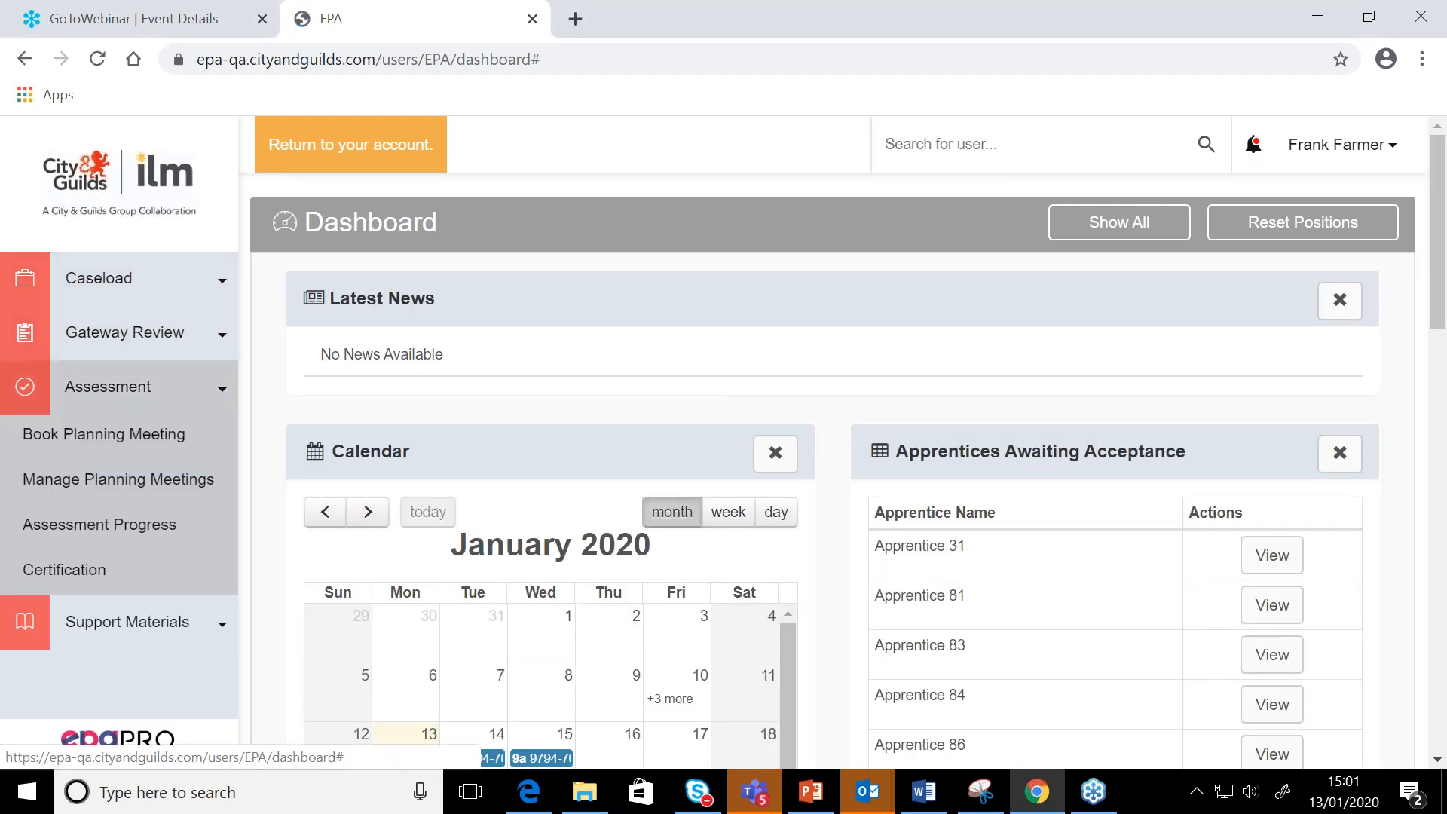
pyautogui.click(77, 526)
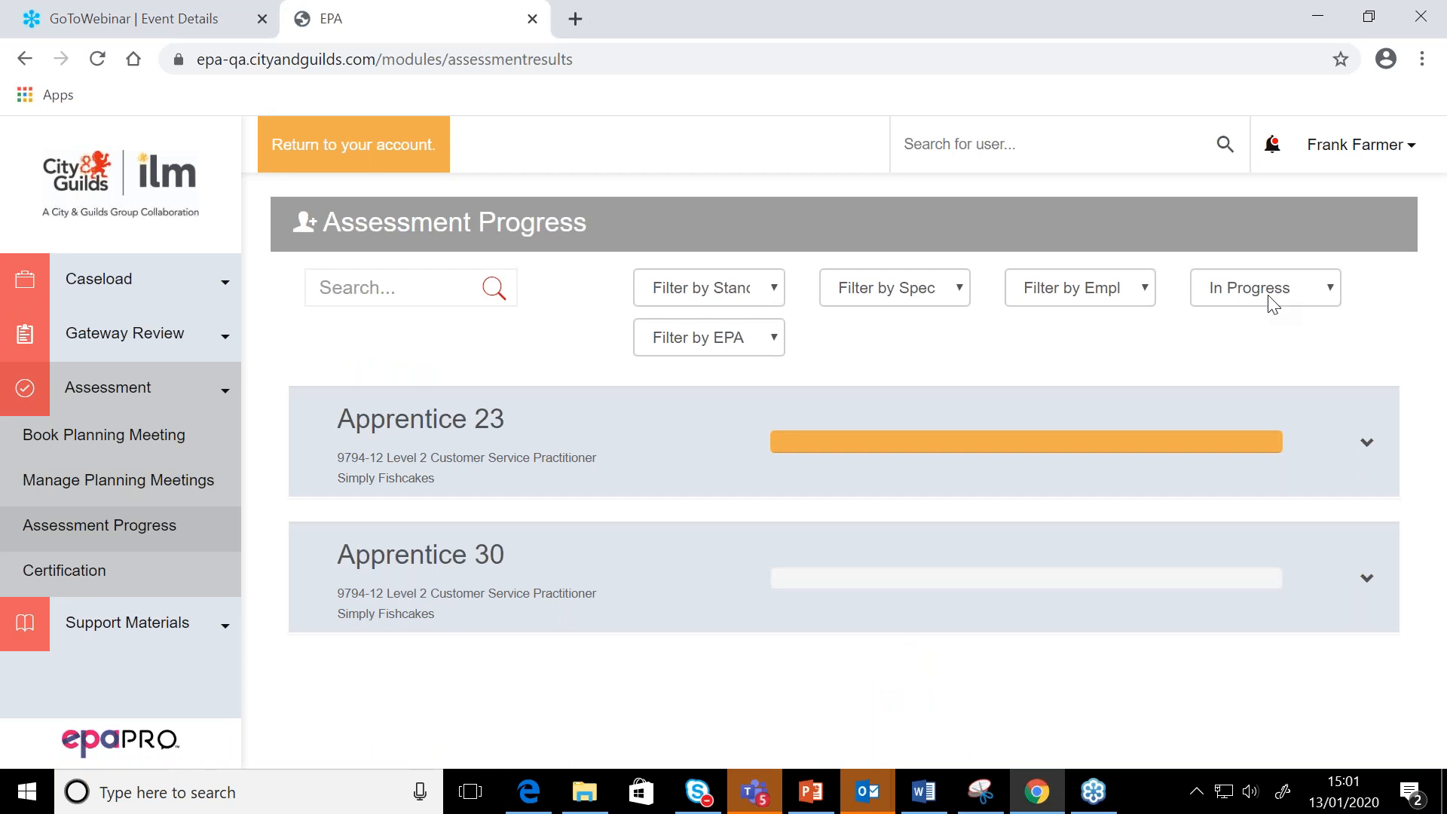
pyautogui.click(1273, 304)
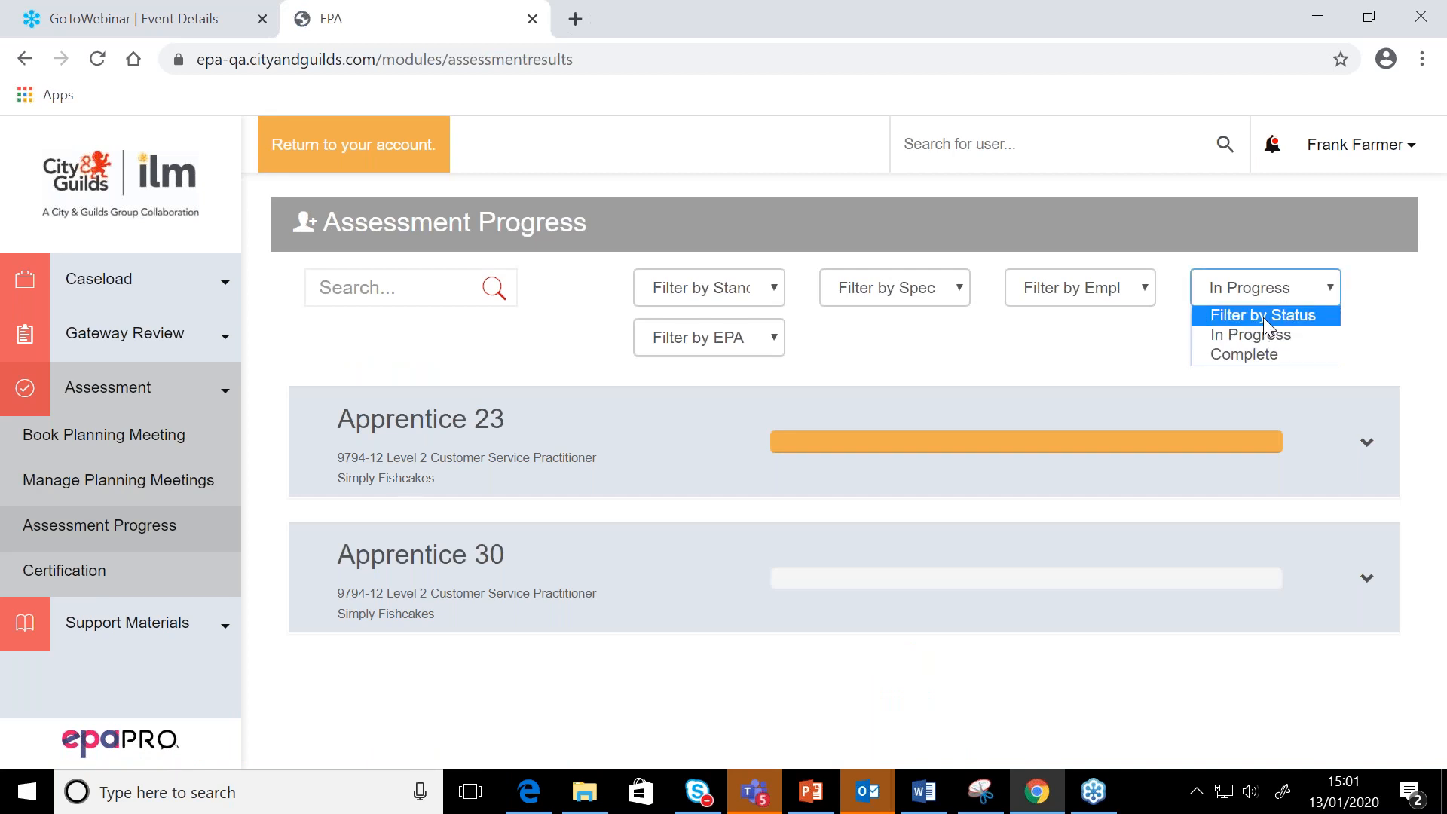
pyautogui.click(1263, 318)
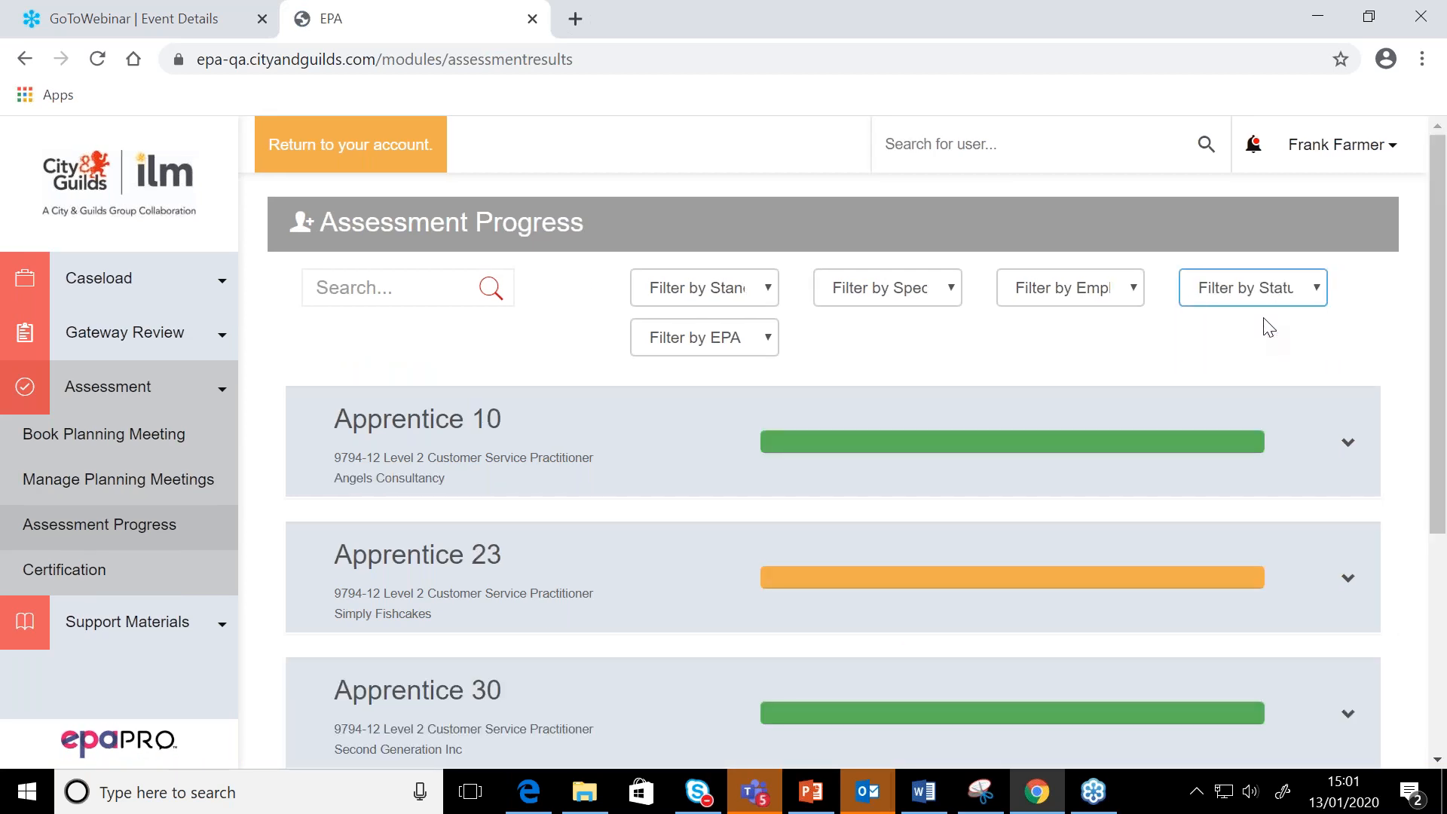
# Compare the component statuses, results and available actions in Apprentice 10's record with those in Apprentice 23's record
pyautogui.scroll(-3, 1264, 318)
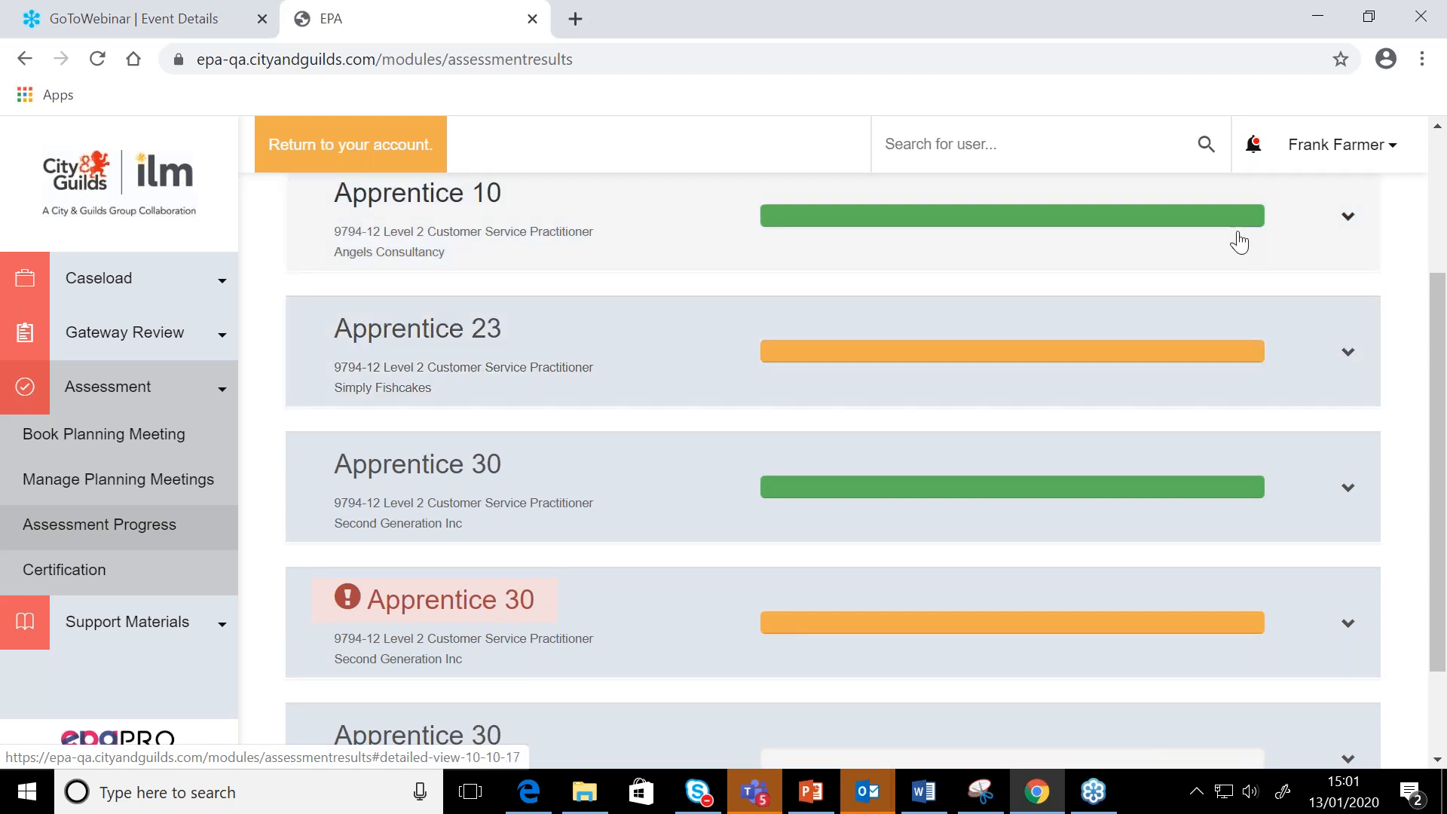
pyautogui.click(1239, 244)
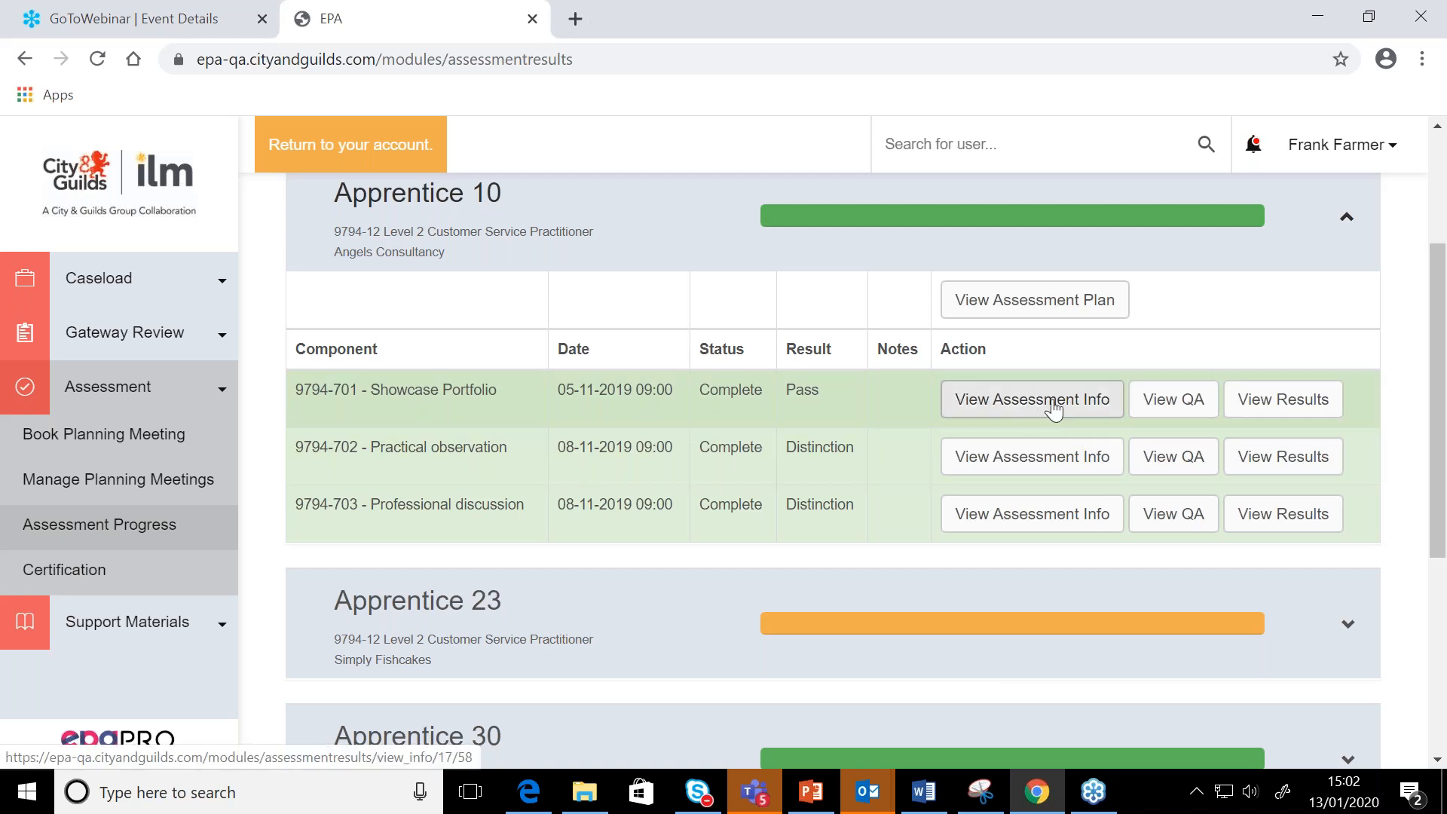
pyautogui.scroll(-1, 1090, 408)
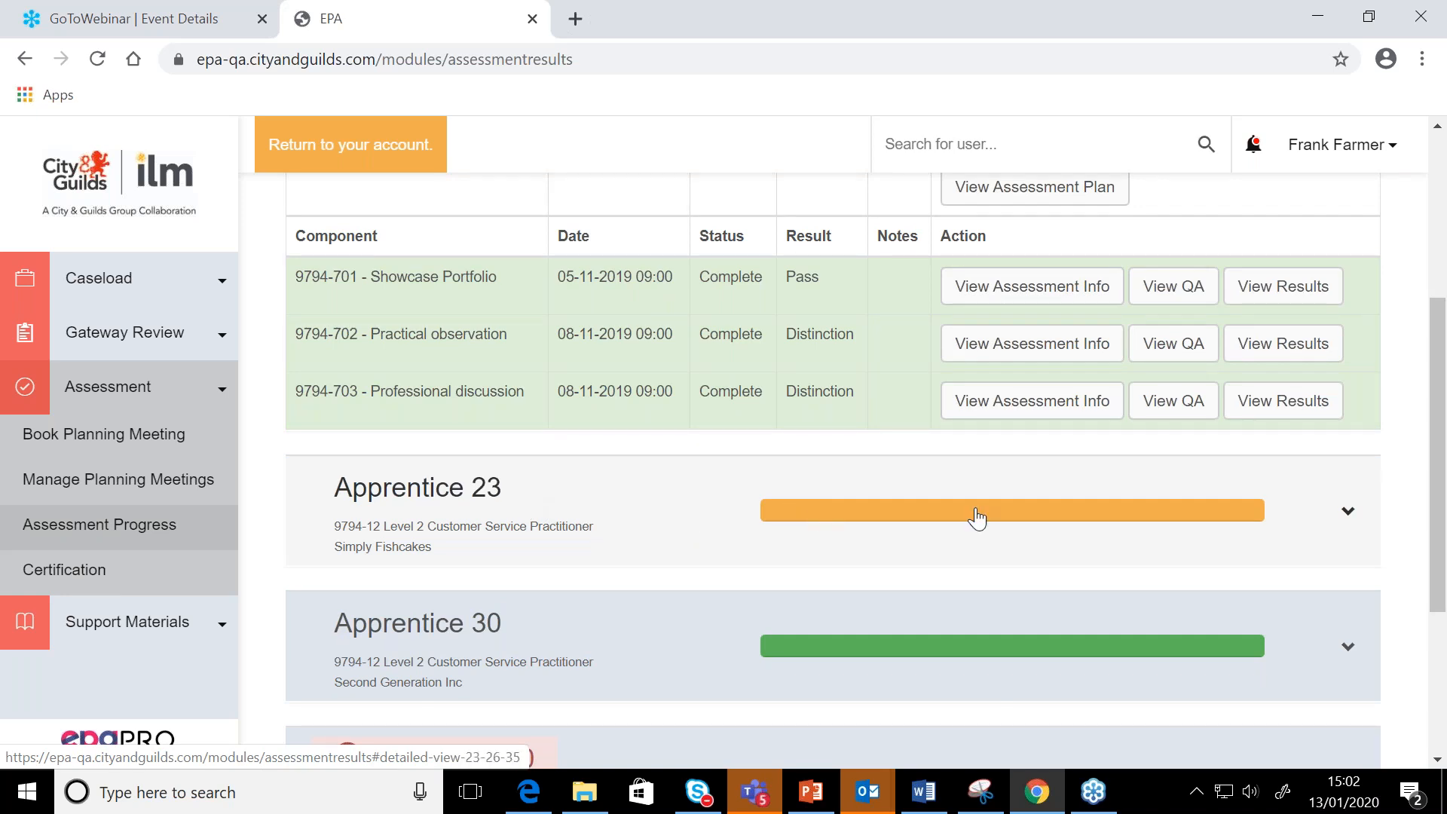
pyautogui.click(662, 520)
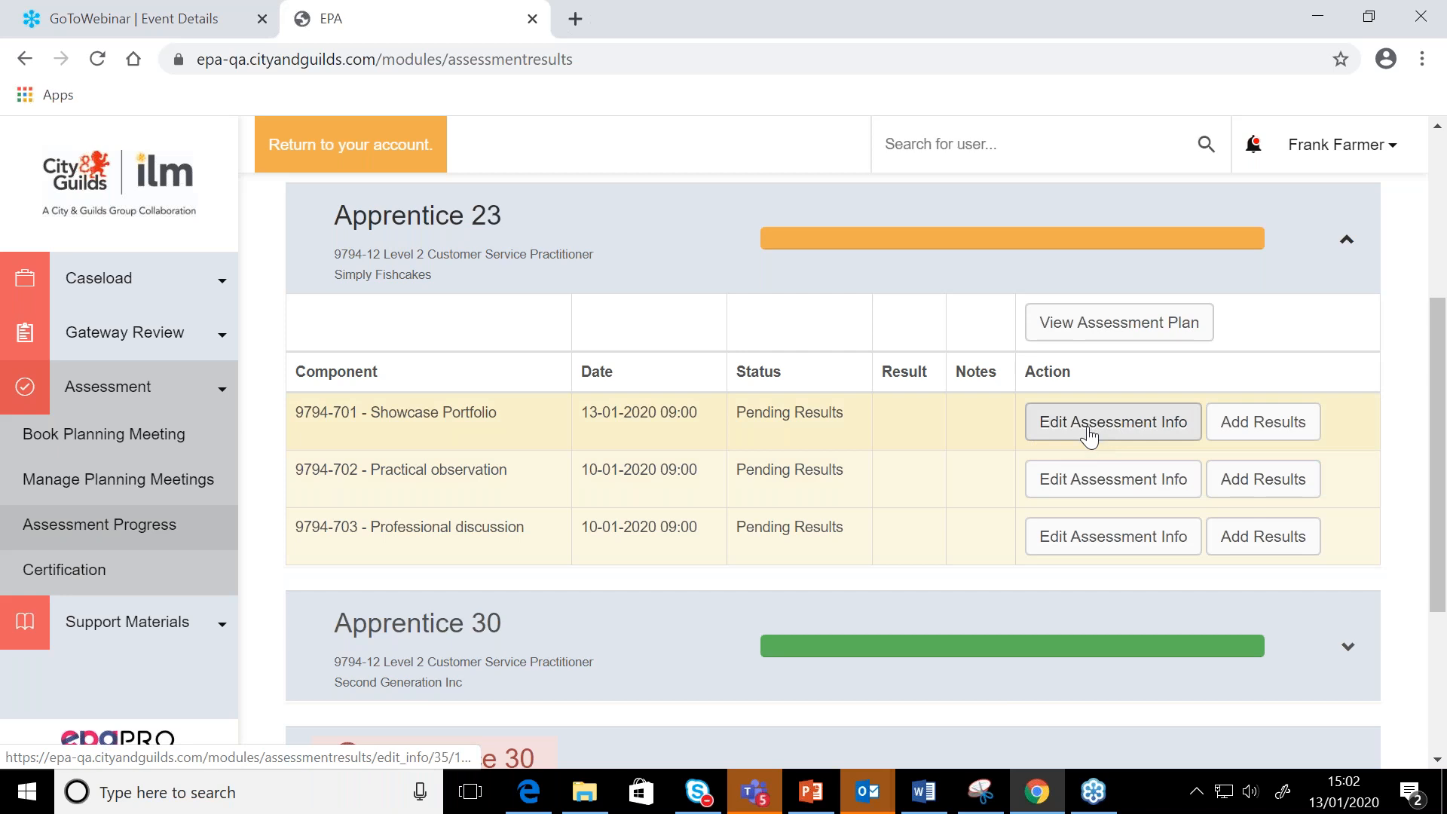
pyautogui.scroll(3, 1085, 429)
pyautogui.click(1077, 371)
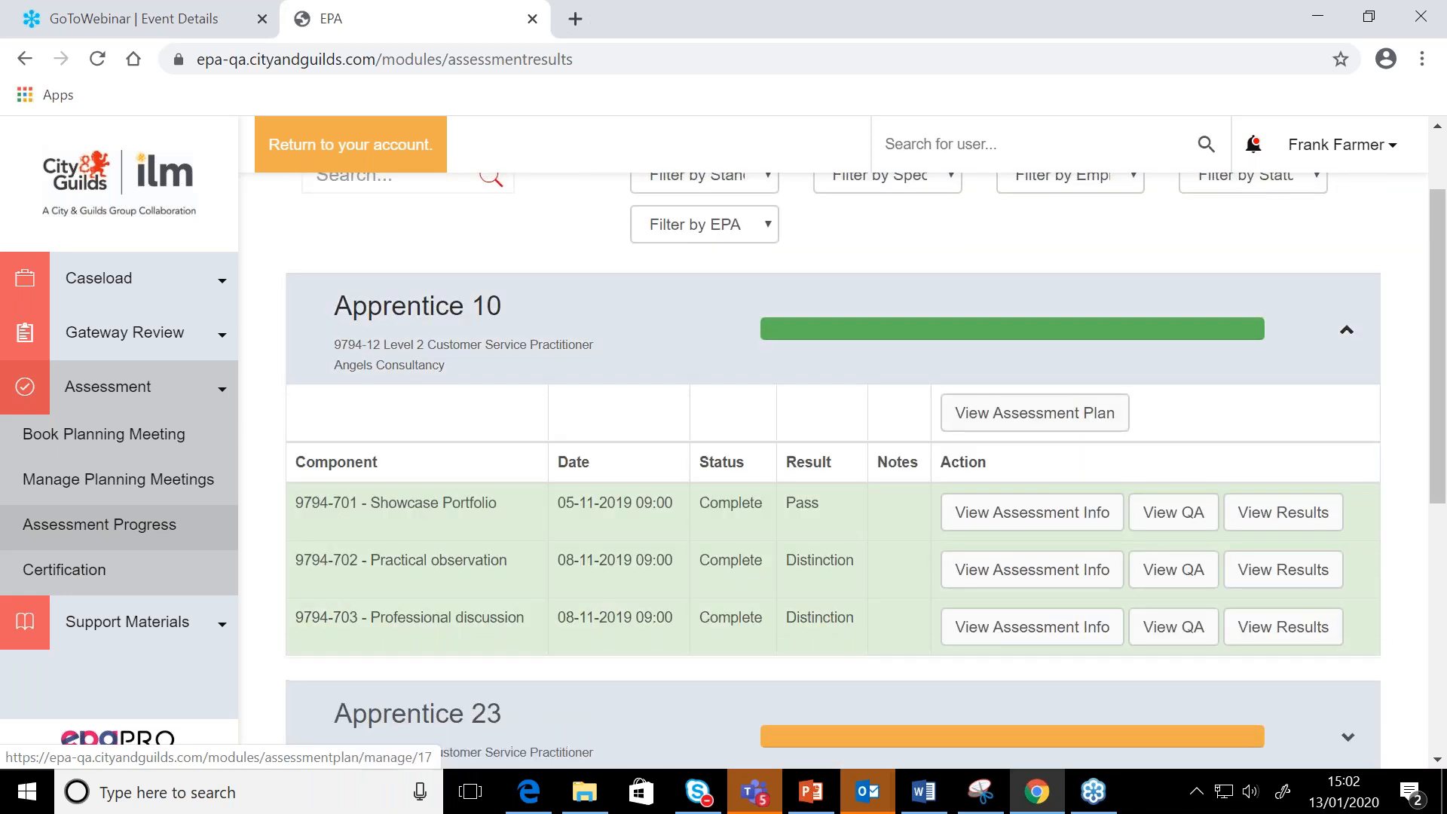
pyautogui.scroll(-3, 1077, 528)
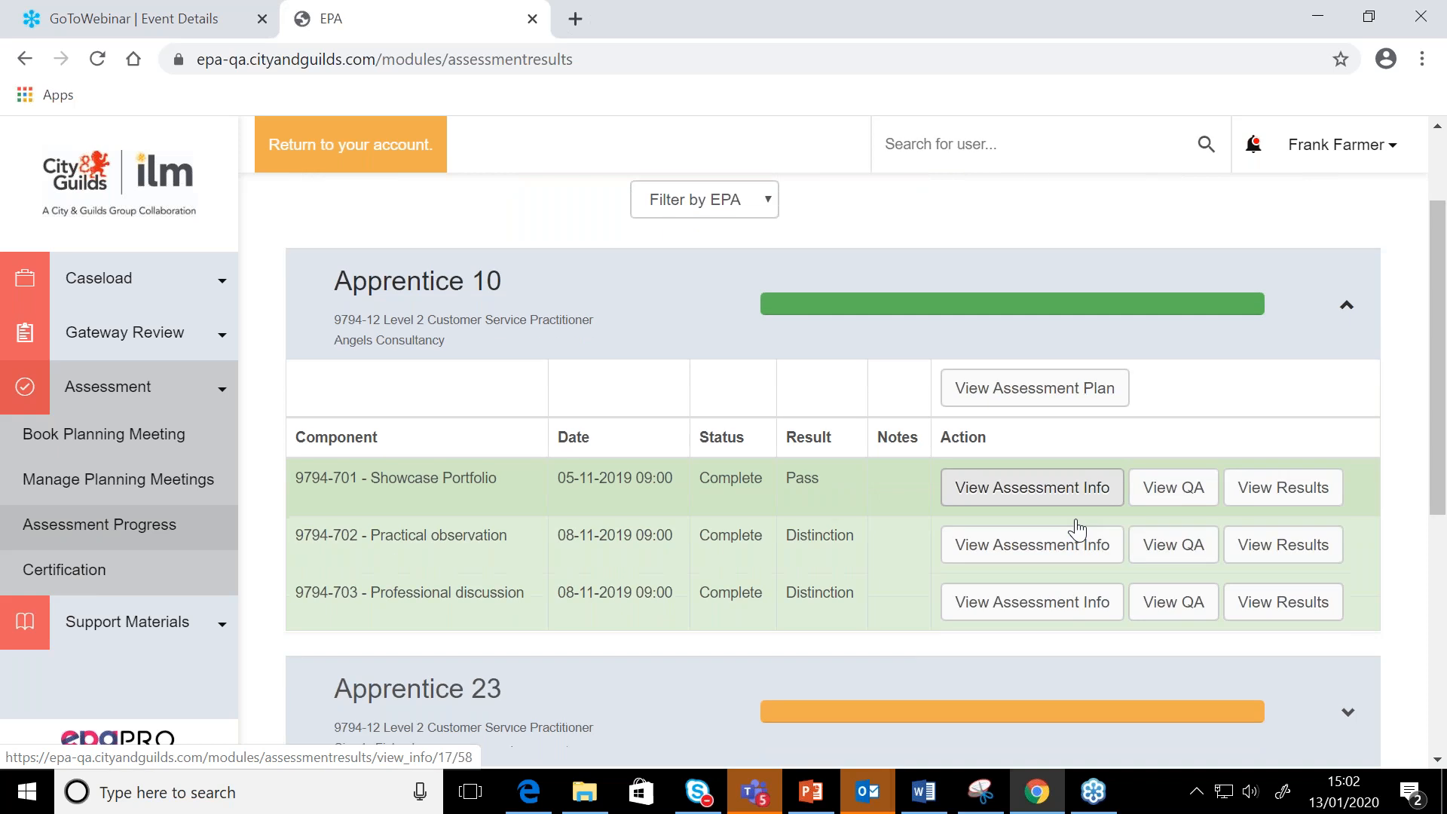
pyautogui.click(1077, 524)
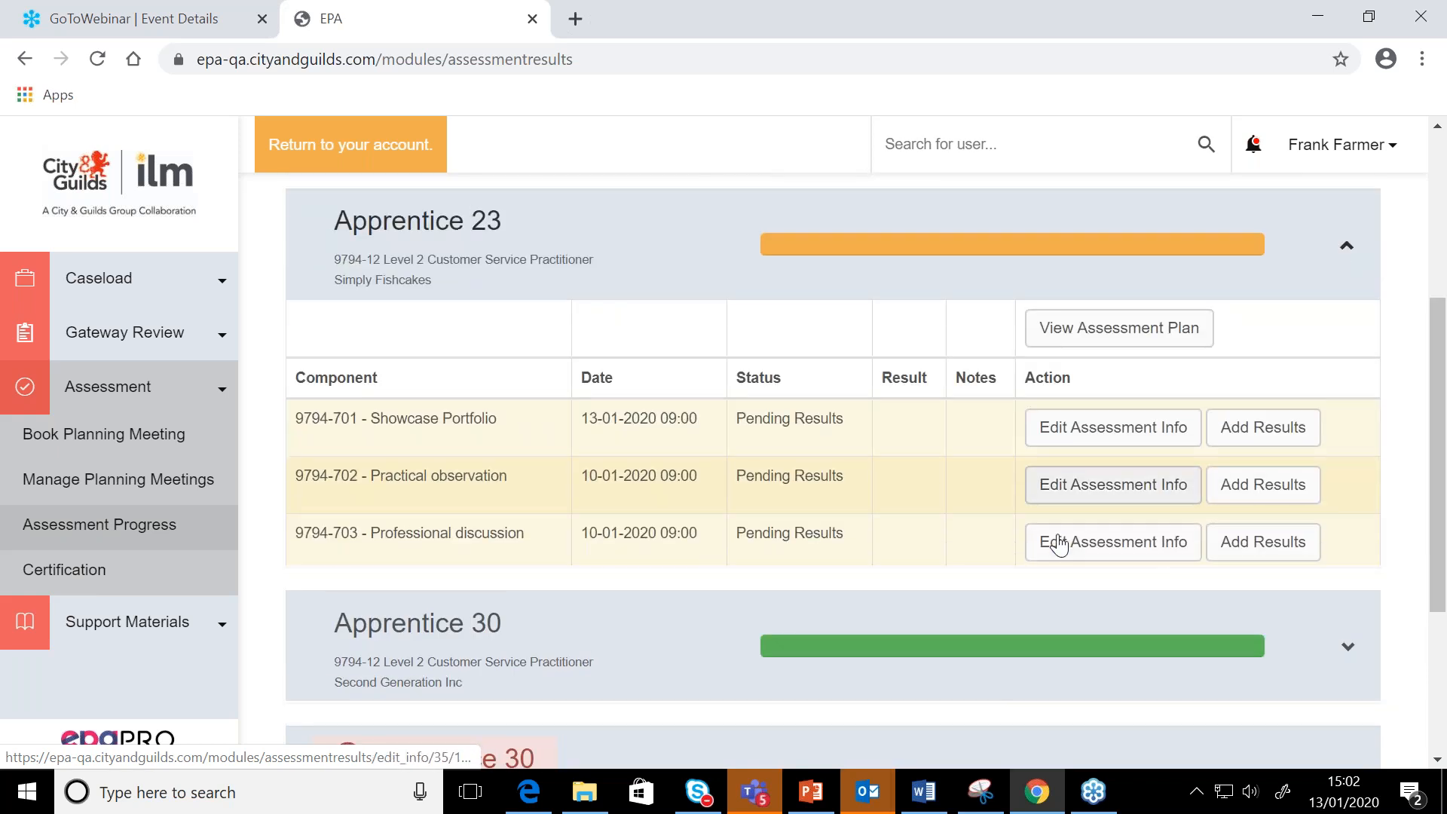
# Expand Apprentice 10's record again and open the assessment info for the Showcase Portfolio component
pyautogui.scroll(5, 1079, 437)
pyautogui.click(1082, 421)
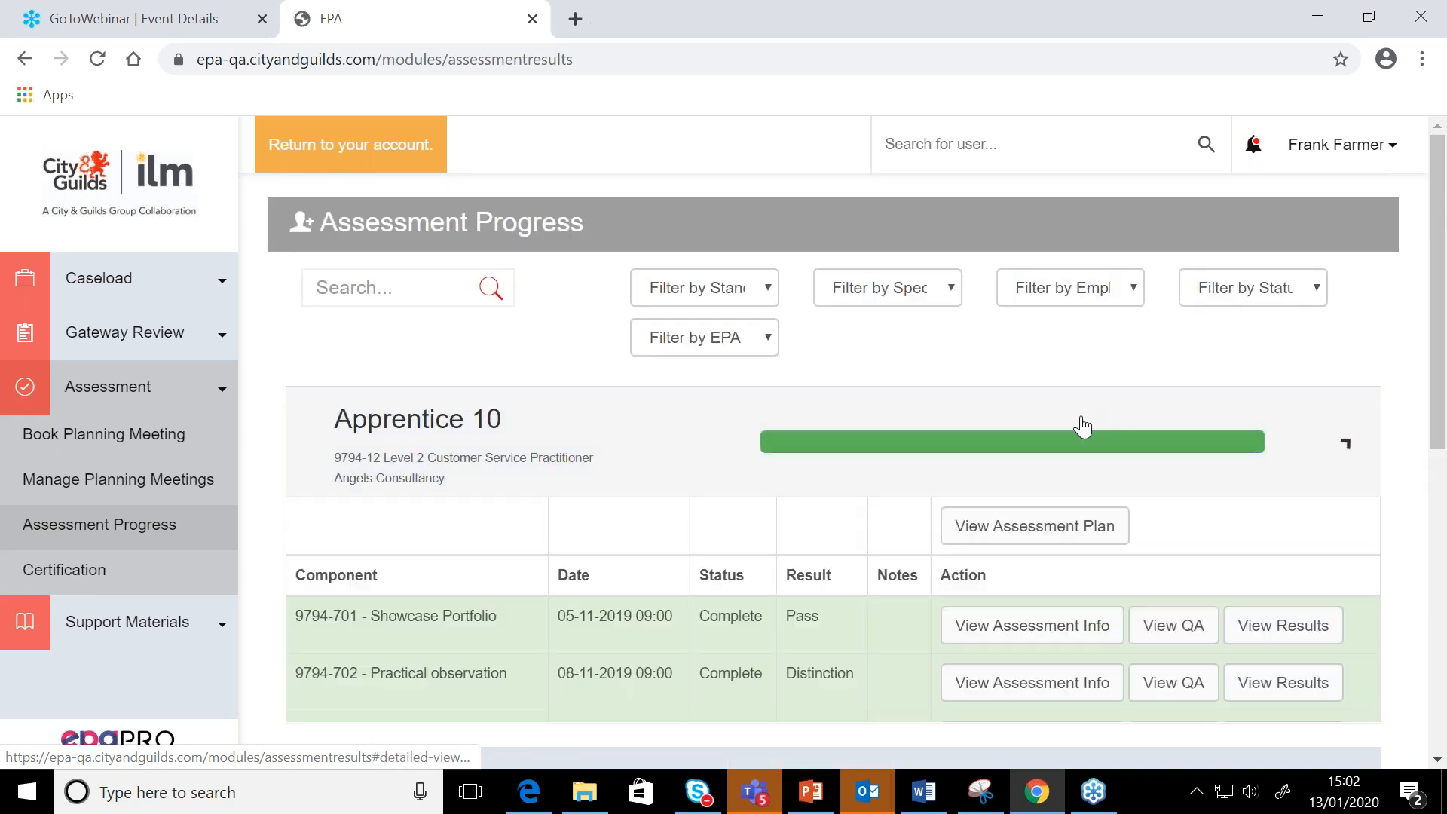
pyautogui.click(1037, 627)
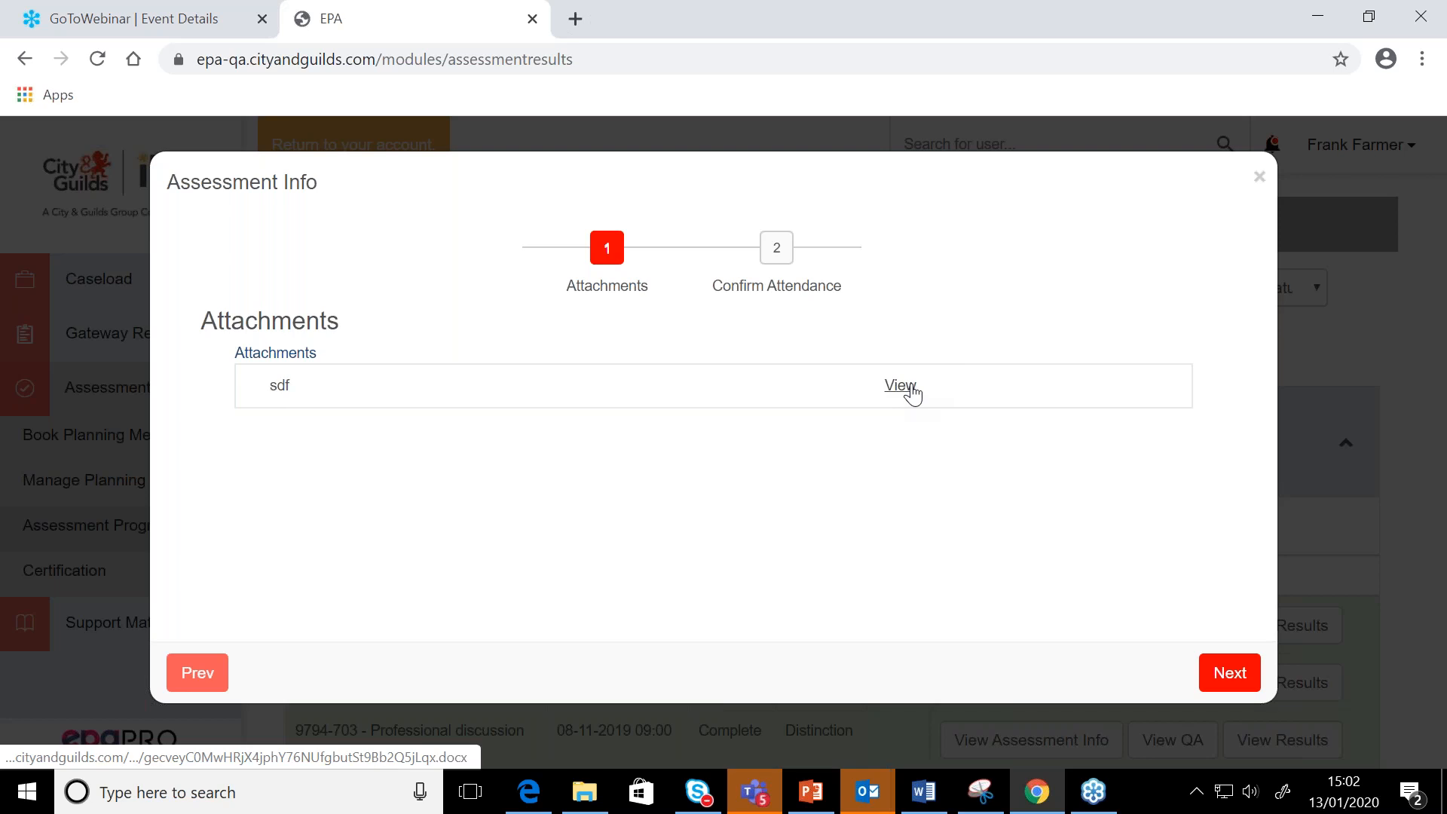
# View the "sdf" attachment in Word, then close the document and Apprentice 10's assessment info
pyautogui.click(912, 392)
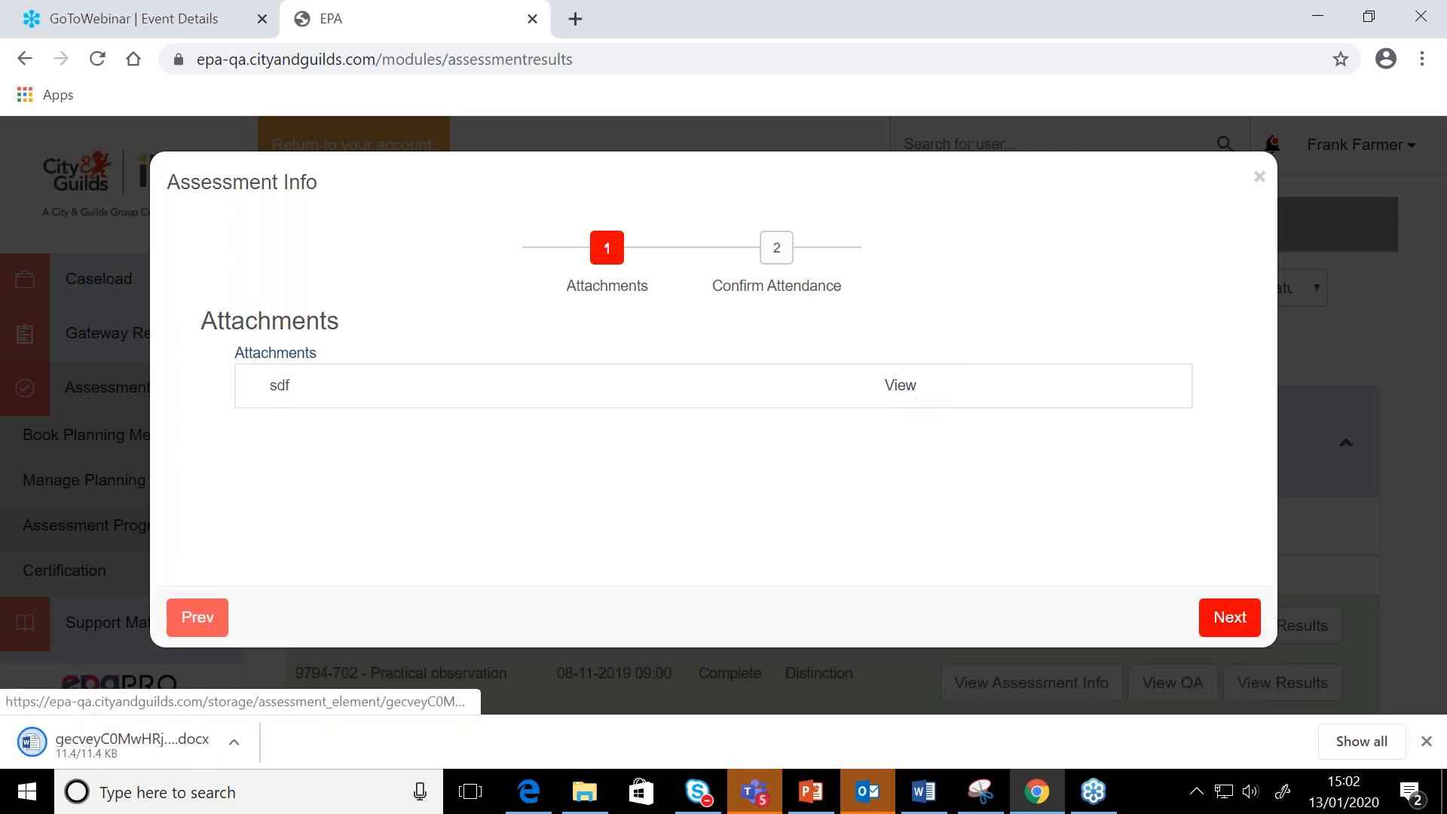
pyautogui.click(66, 749)
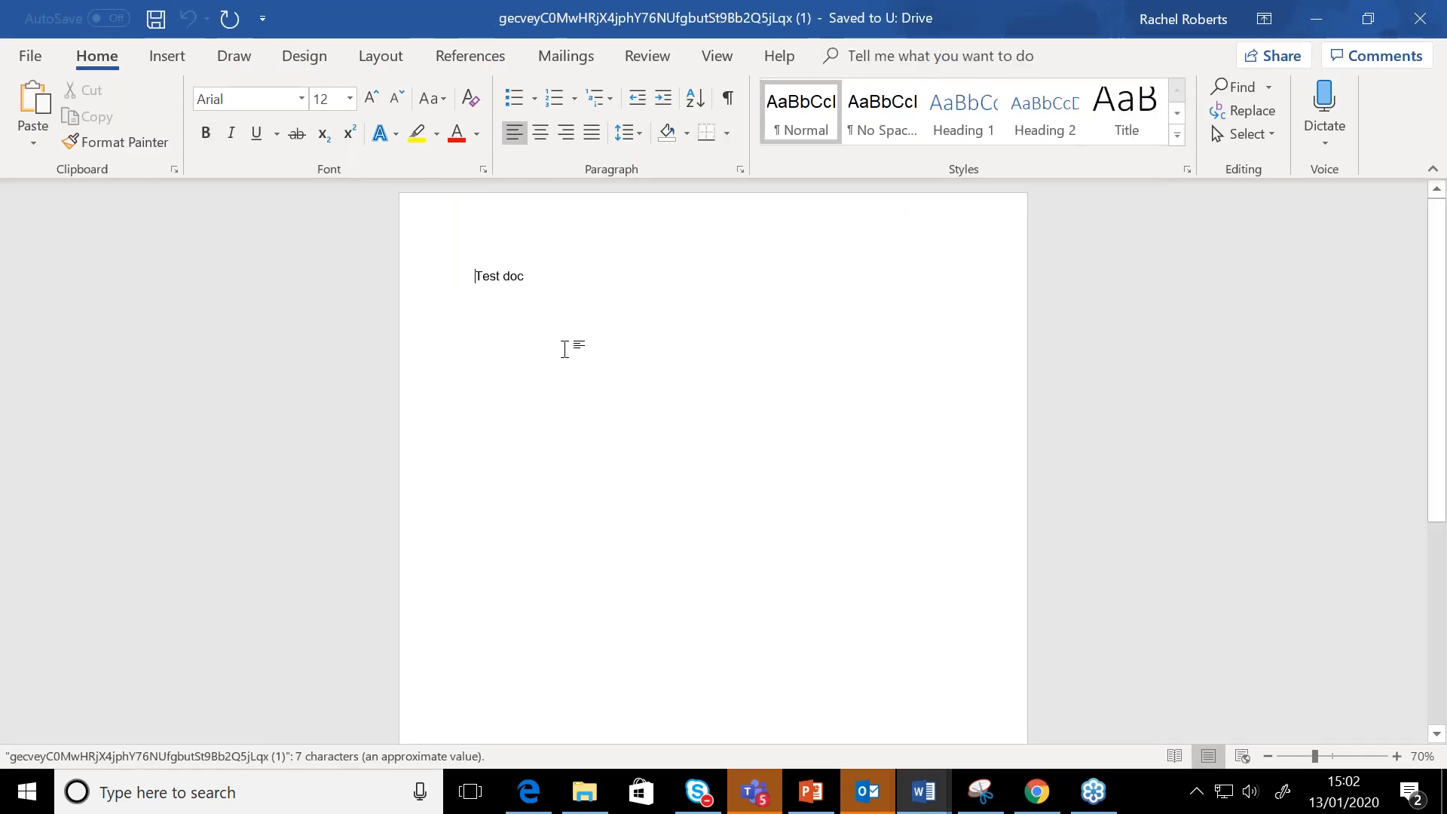
pyautogui.click(1432, 21)
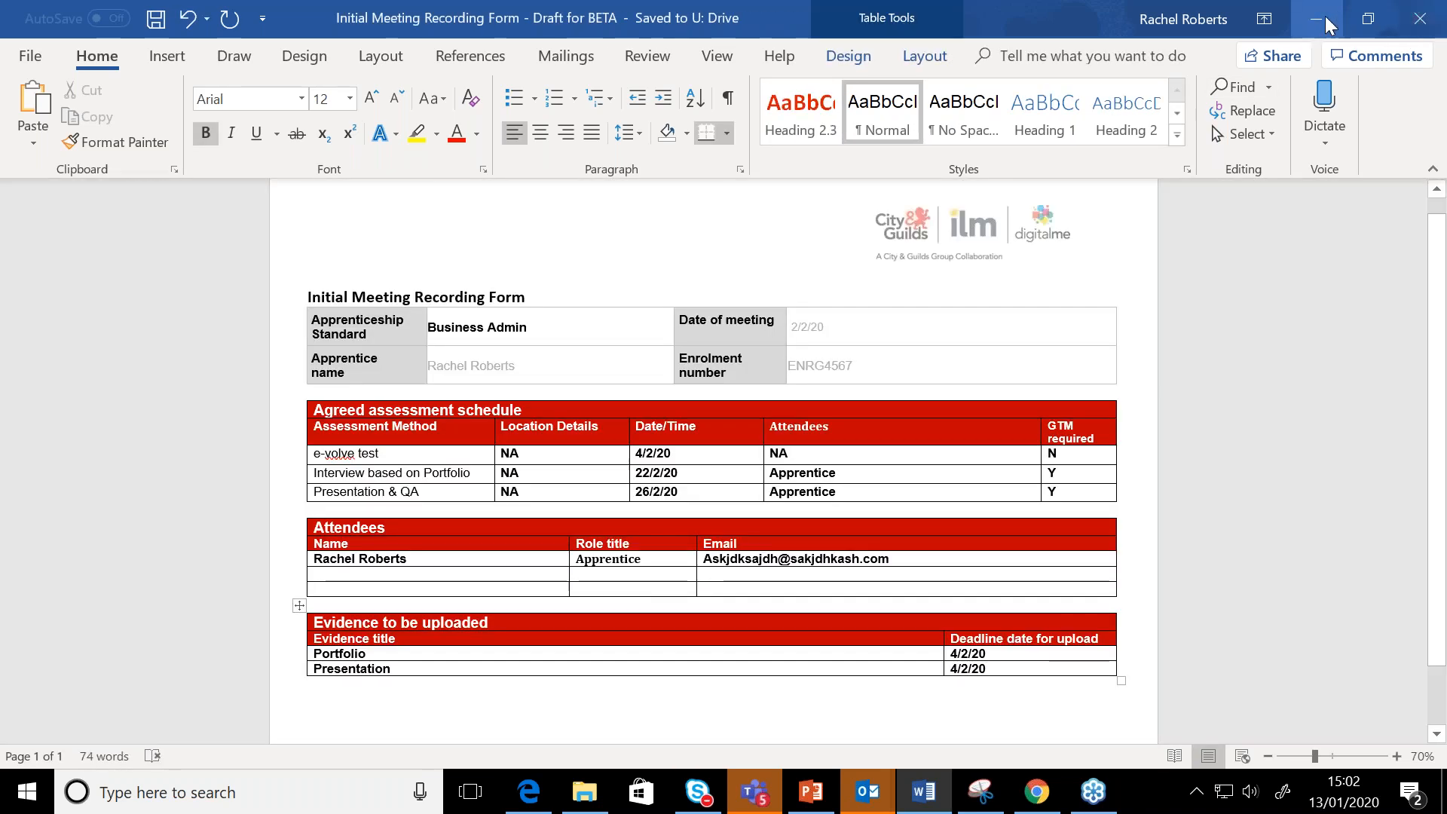
pyautogui.click(1328, 25)
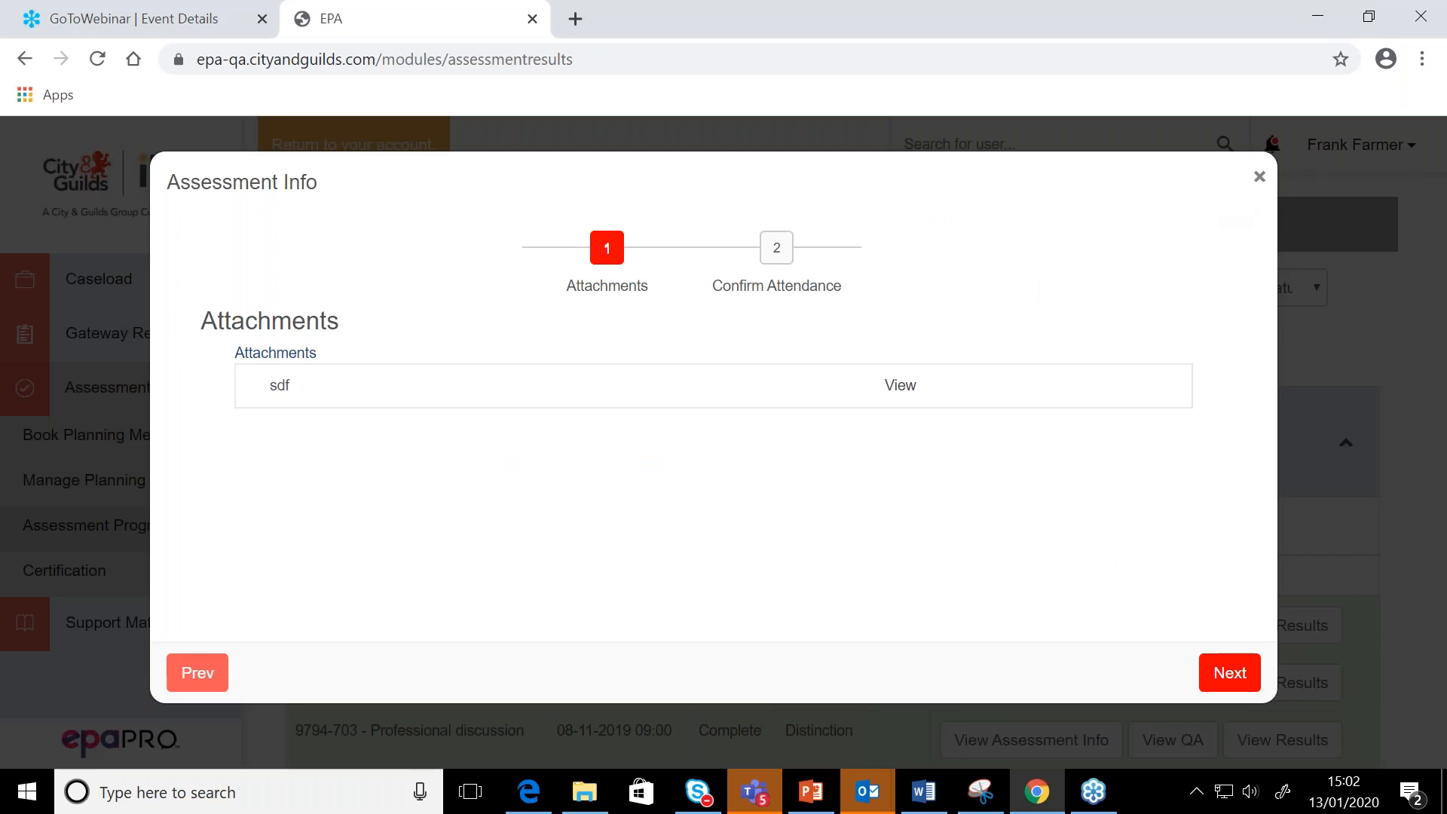
pyautogui.click(1258, 175)
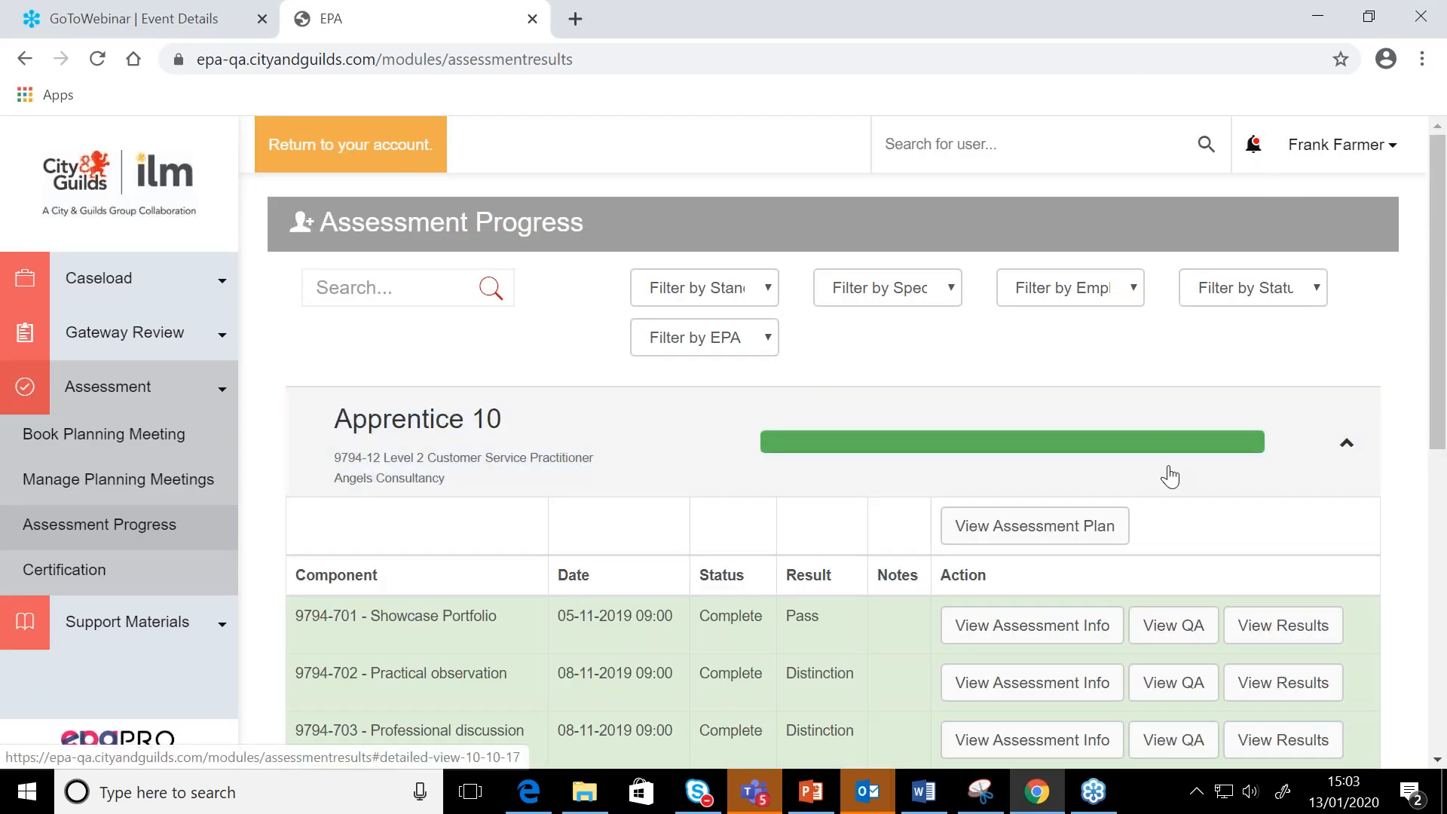
# Expand Apprentice 23's record and start adding results for the 9794-701 Showcase Portfolio component
pyautogui.scroll(-5, 1169, 475)
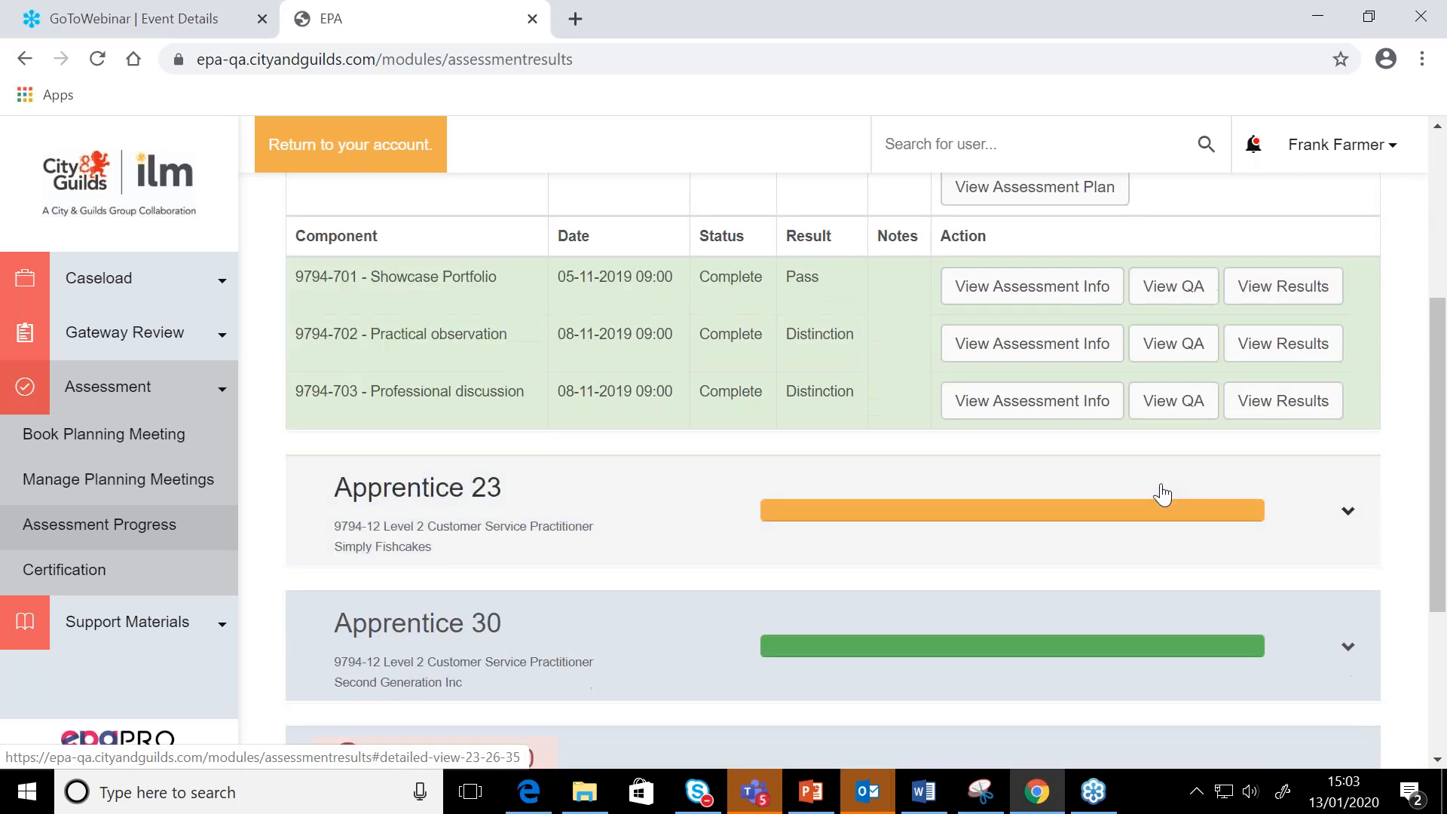
pyautogui.click(1162, 493)
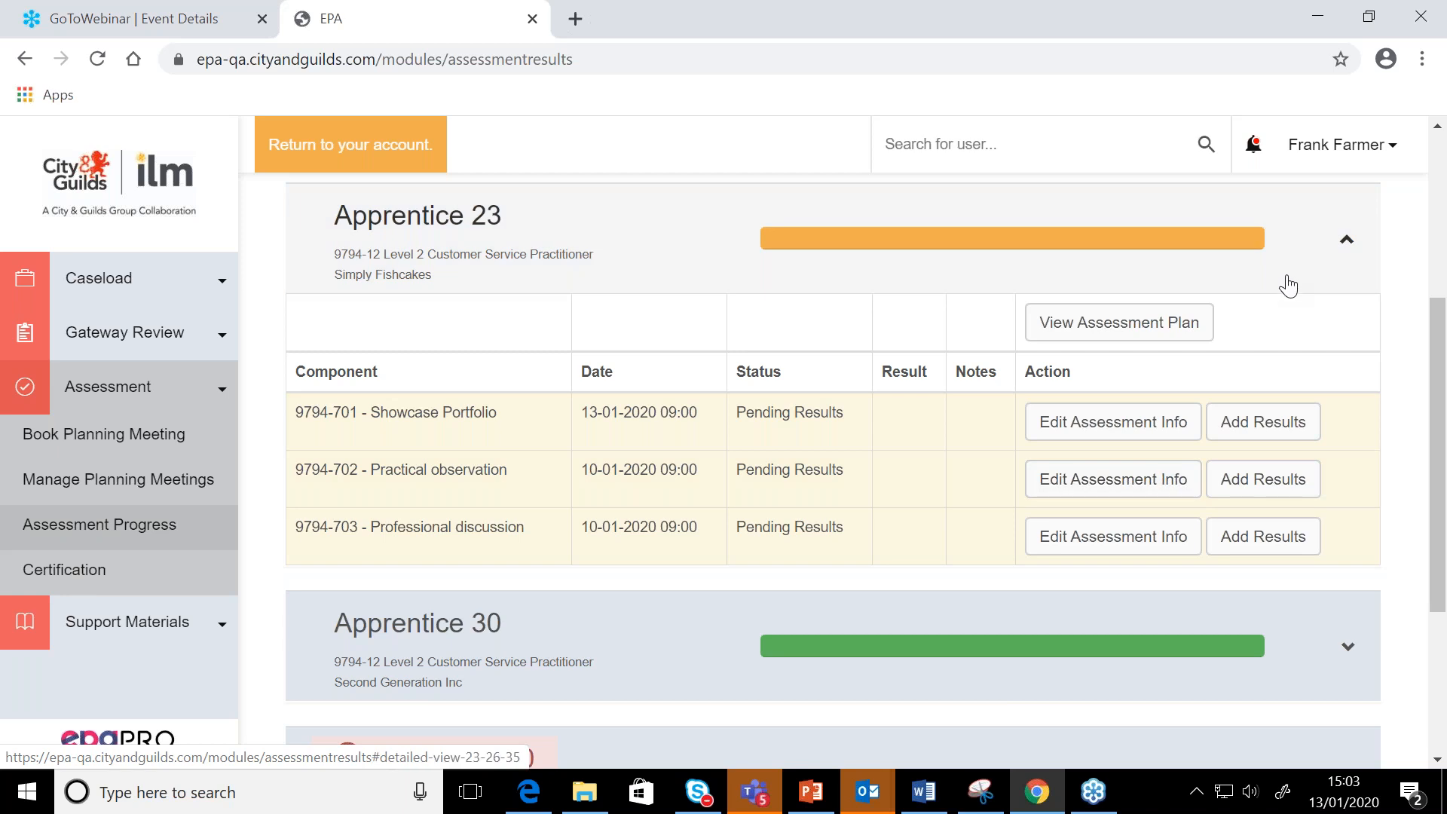
pyautogui.scroll(1, 1288, 284)
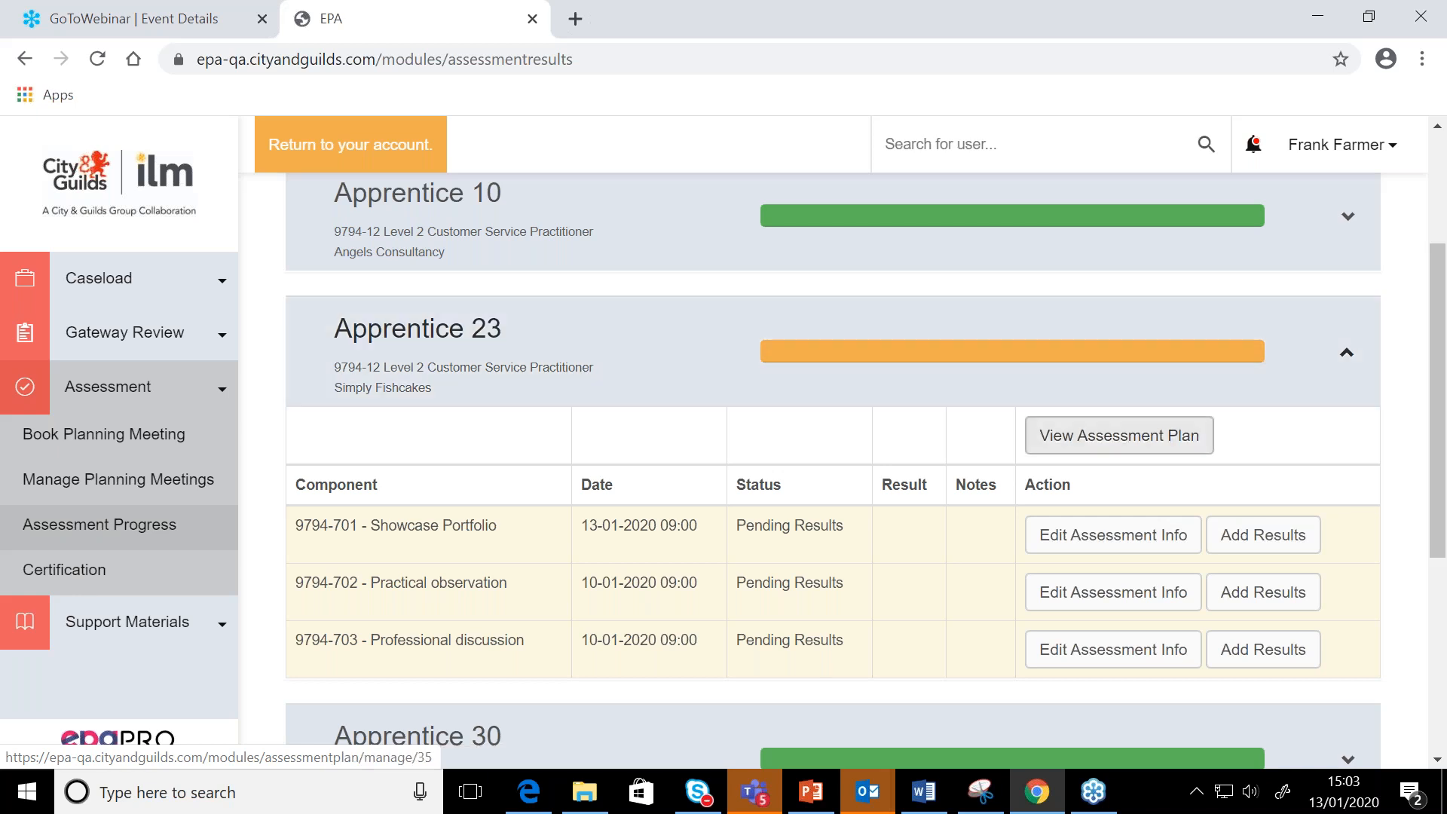
pyautogui.scroll(-1, 1095, 458)
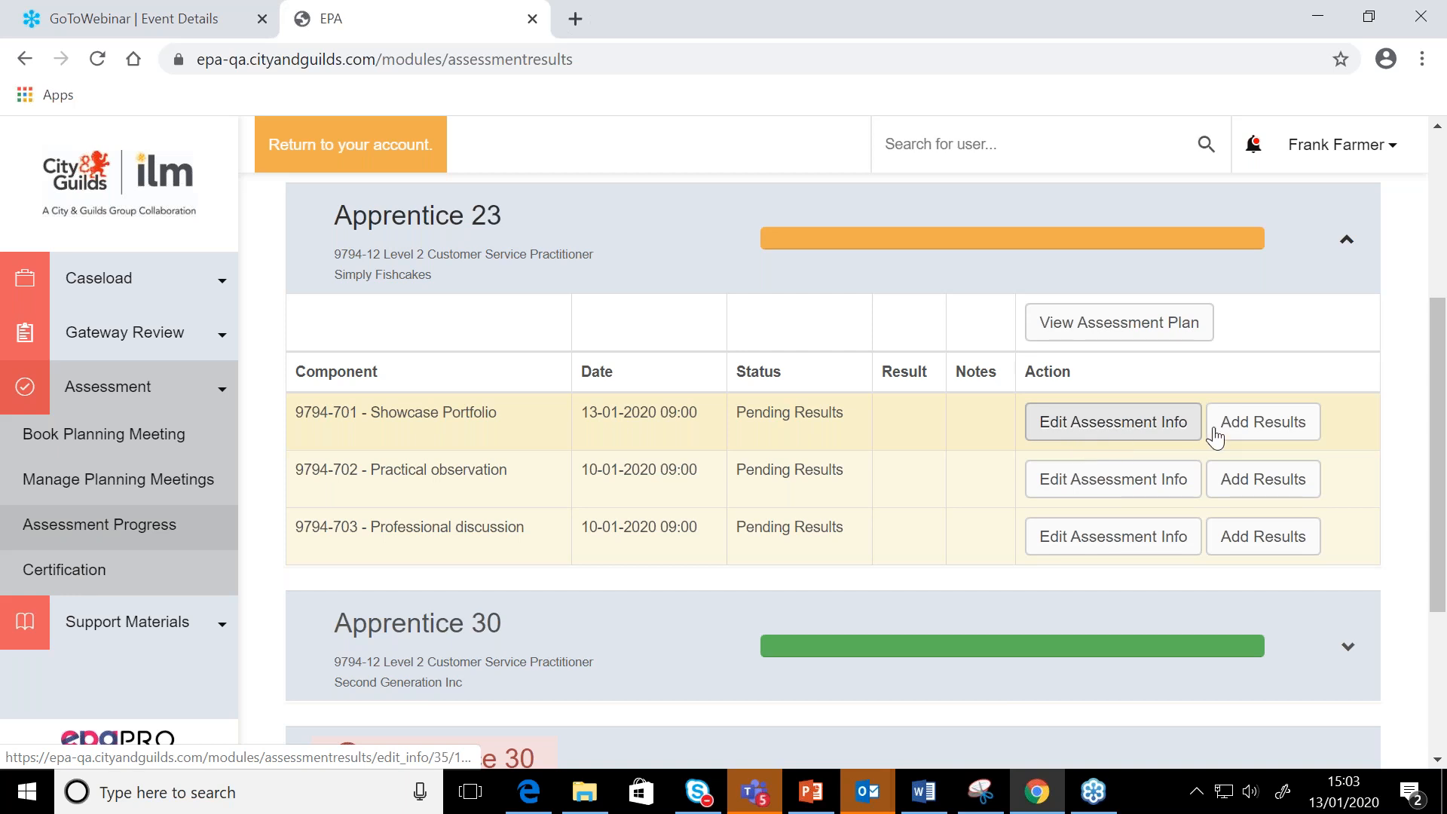
pyautogui.click(1263, 422)
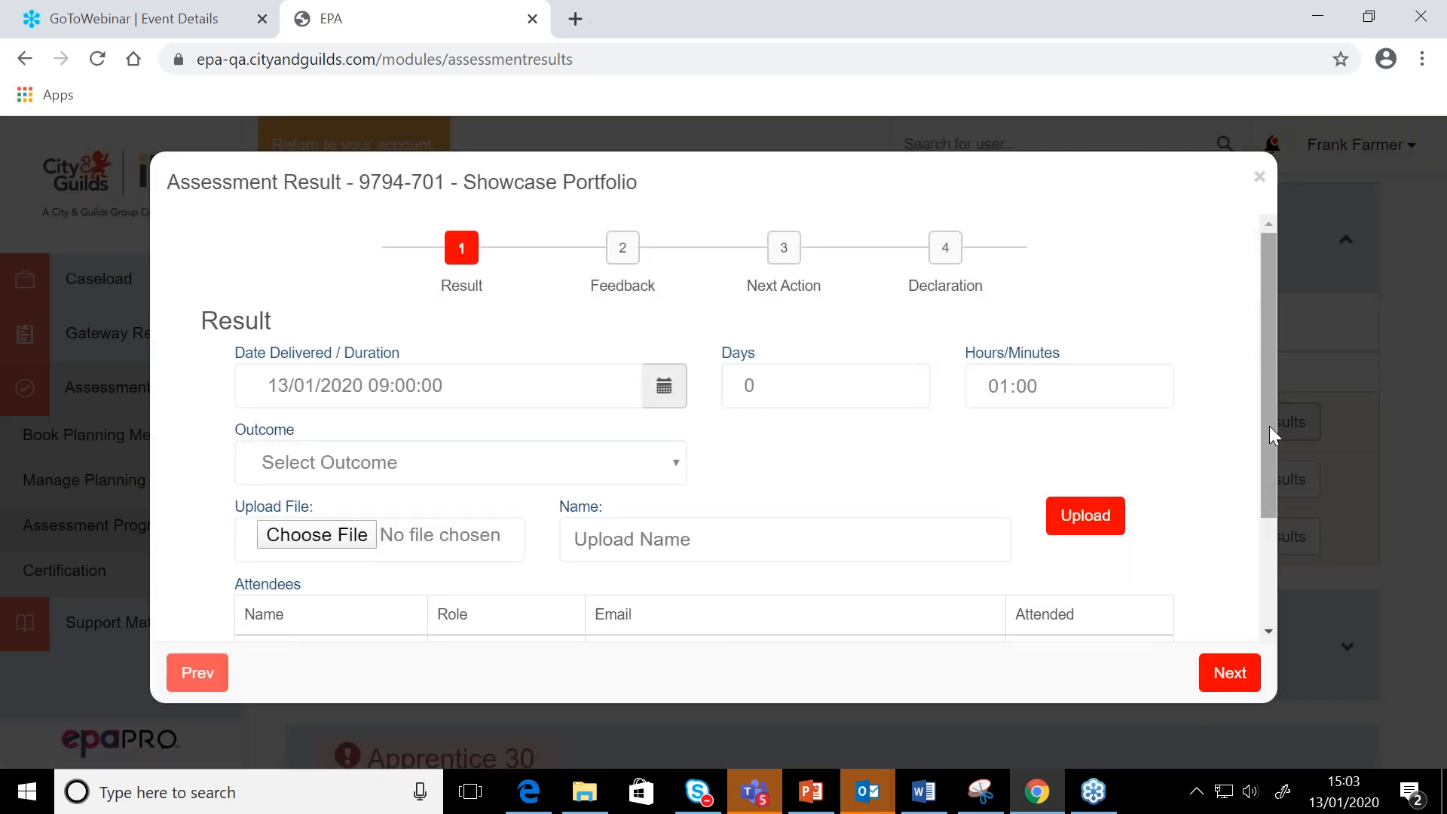
# Set the Showcase Portfolio outcome to Pass in the Result stage
pyautogui.scroll(-3, 866, 371)
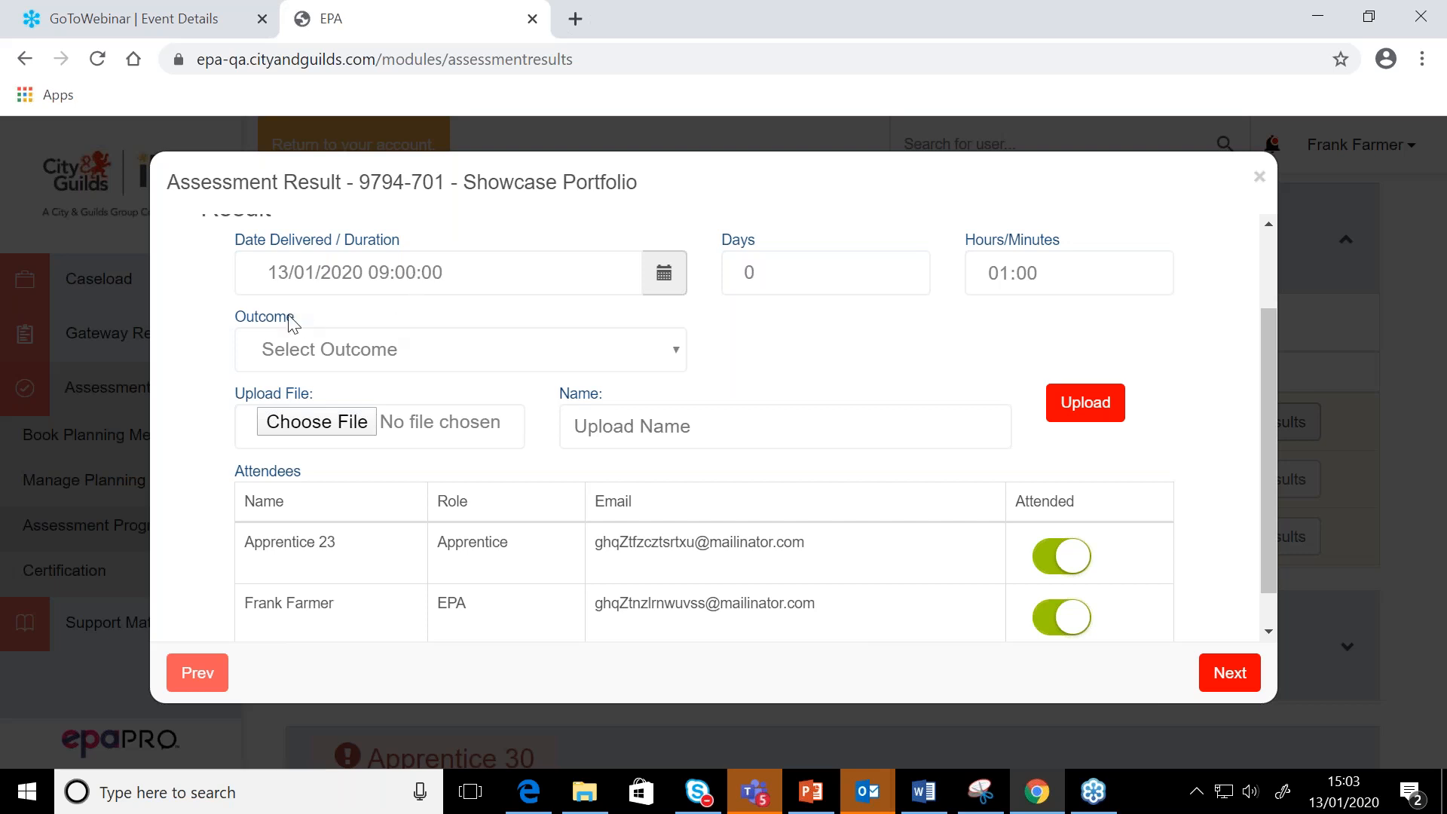
pyautogui.click(264, 324)
pyautogui.click(452, 356)
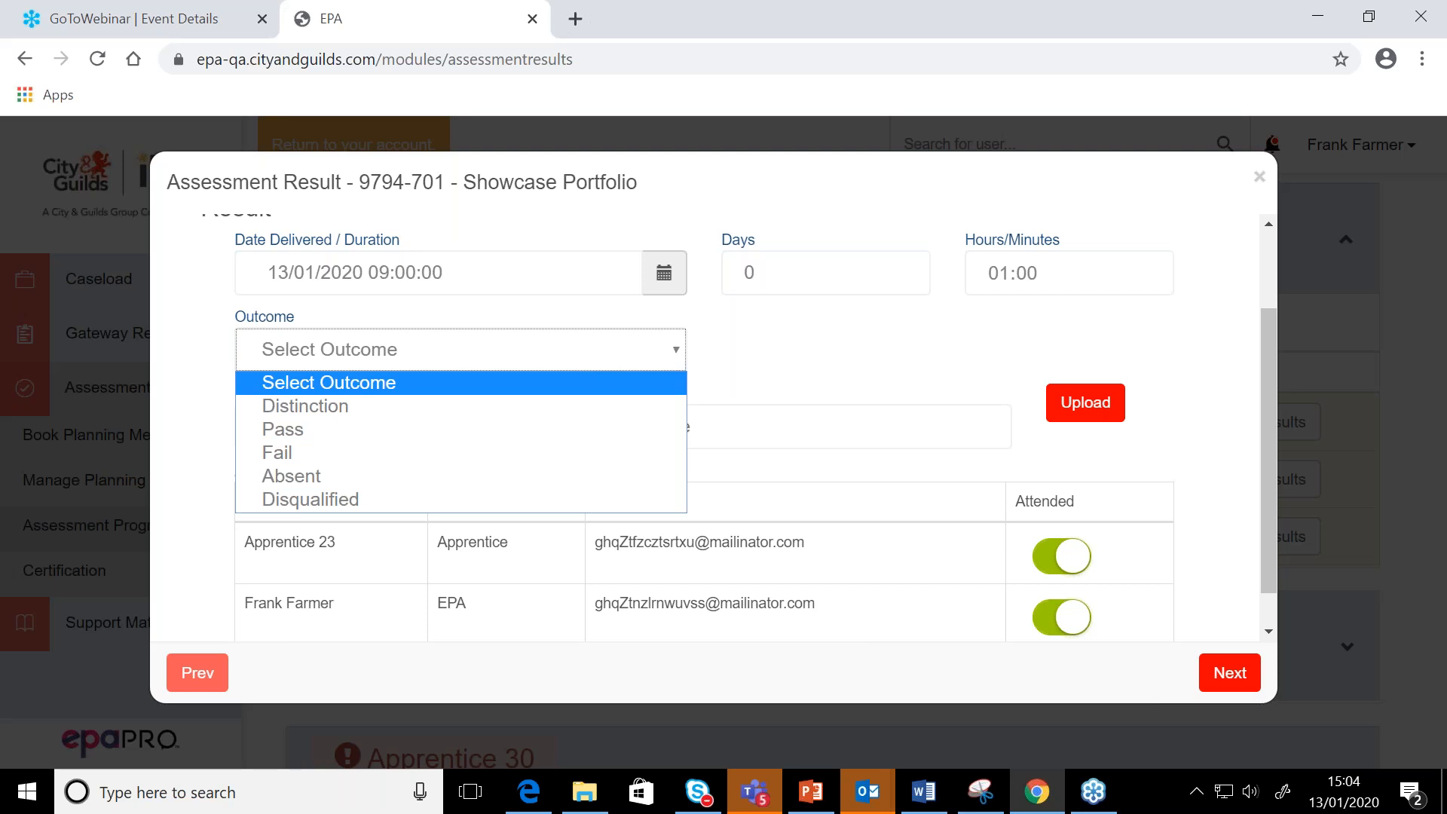
pyautogui.click(419, 430)
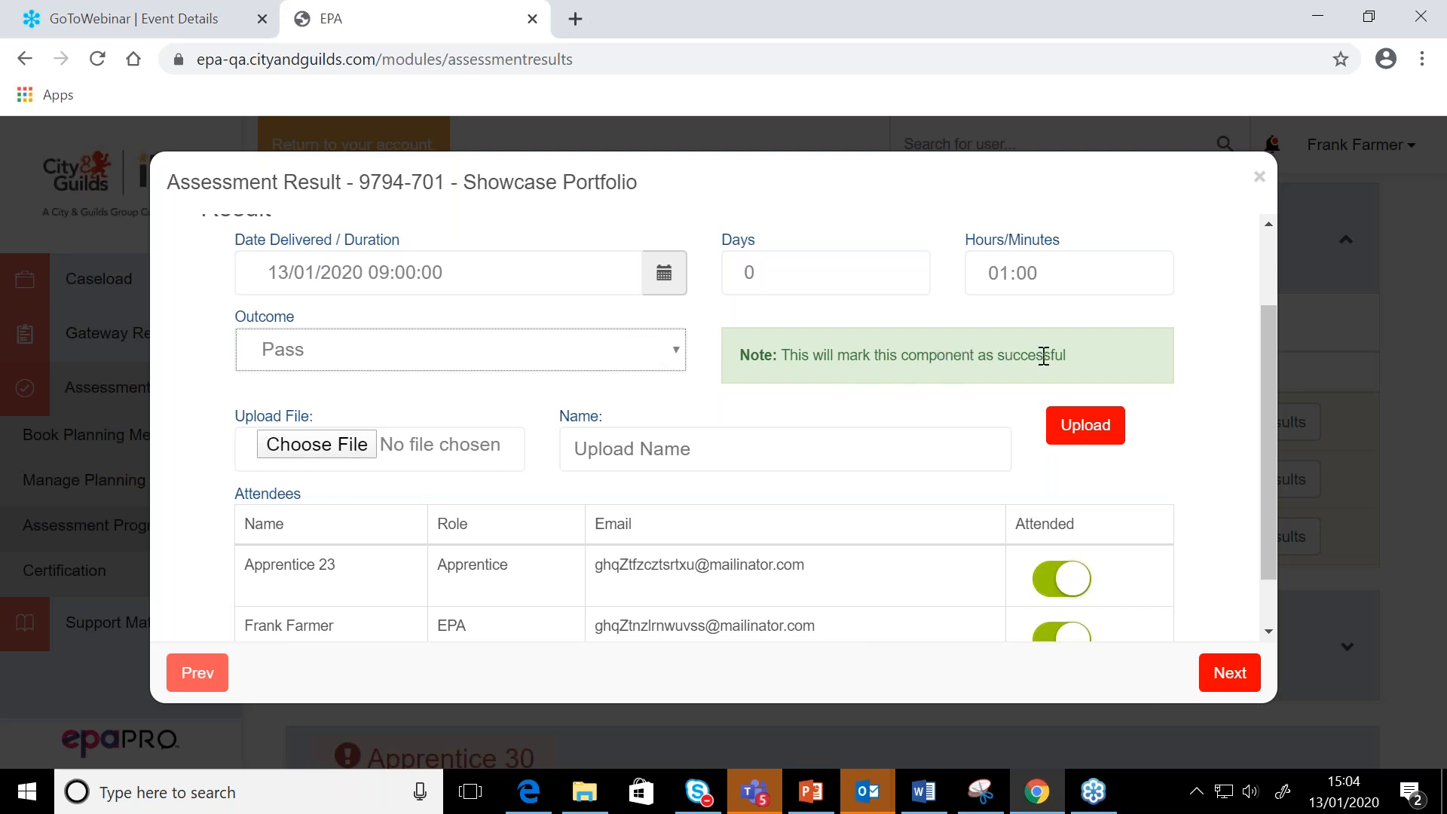
# Check the file upload and attendee attendance in the Result stage without changes and continue to Feedback
pyautogui.scroll(-1, 1044, 356)
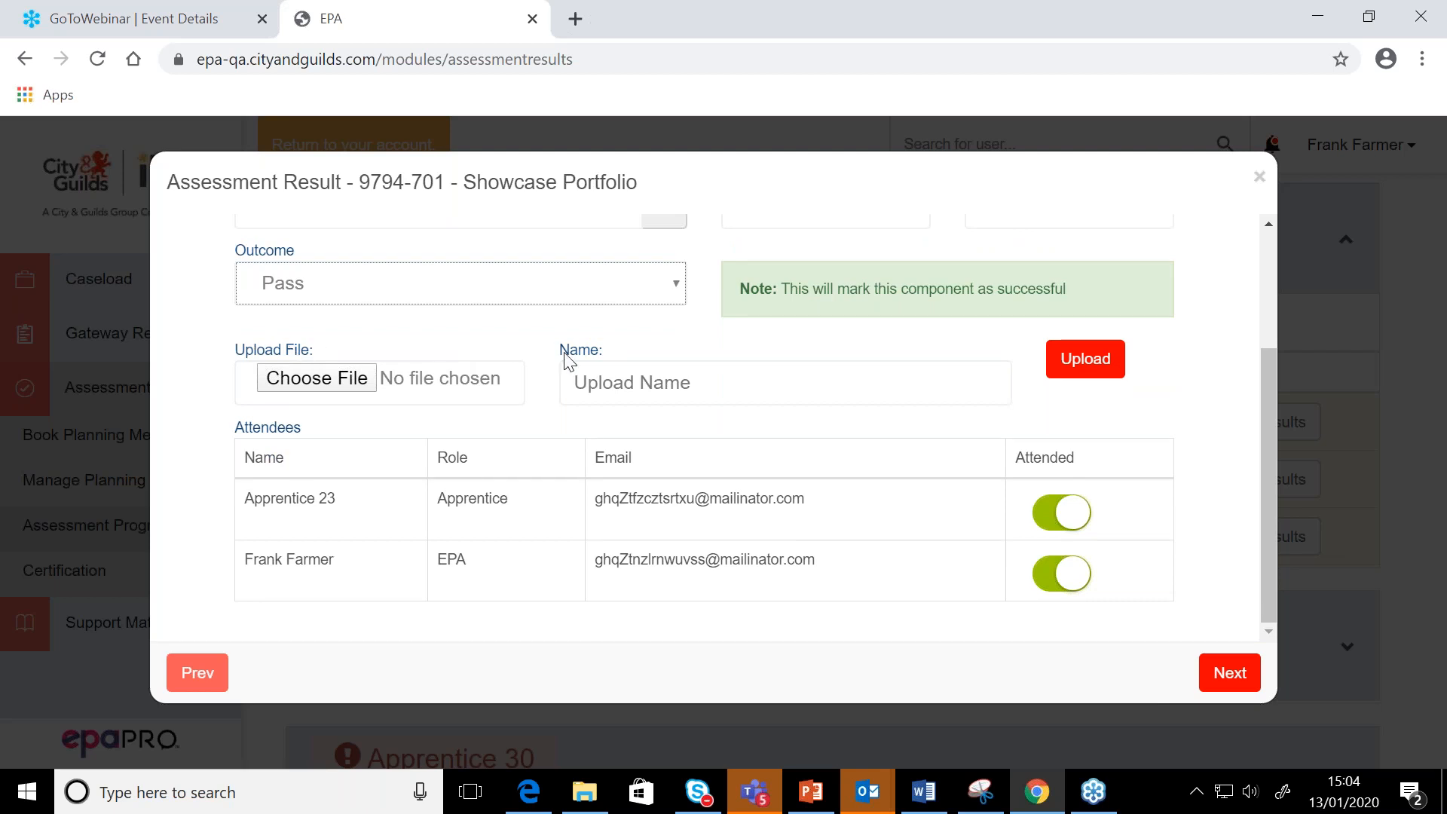
pyautogui.scroll(2, 570, 362)
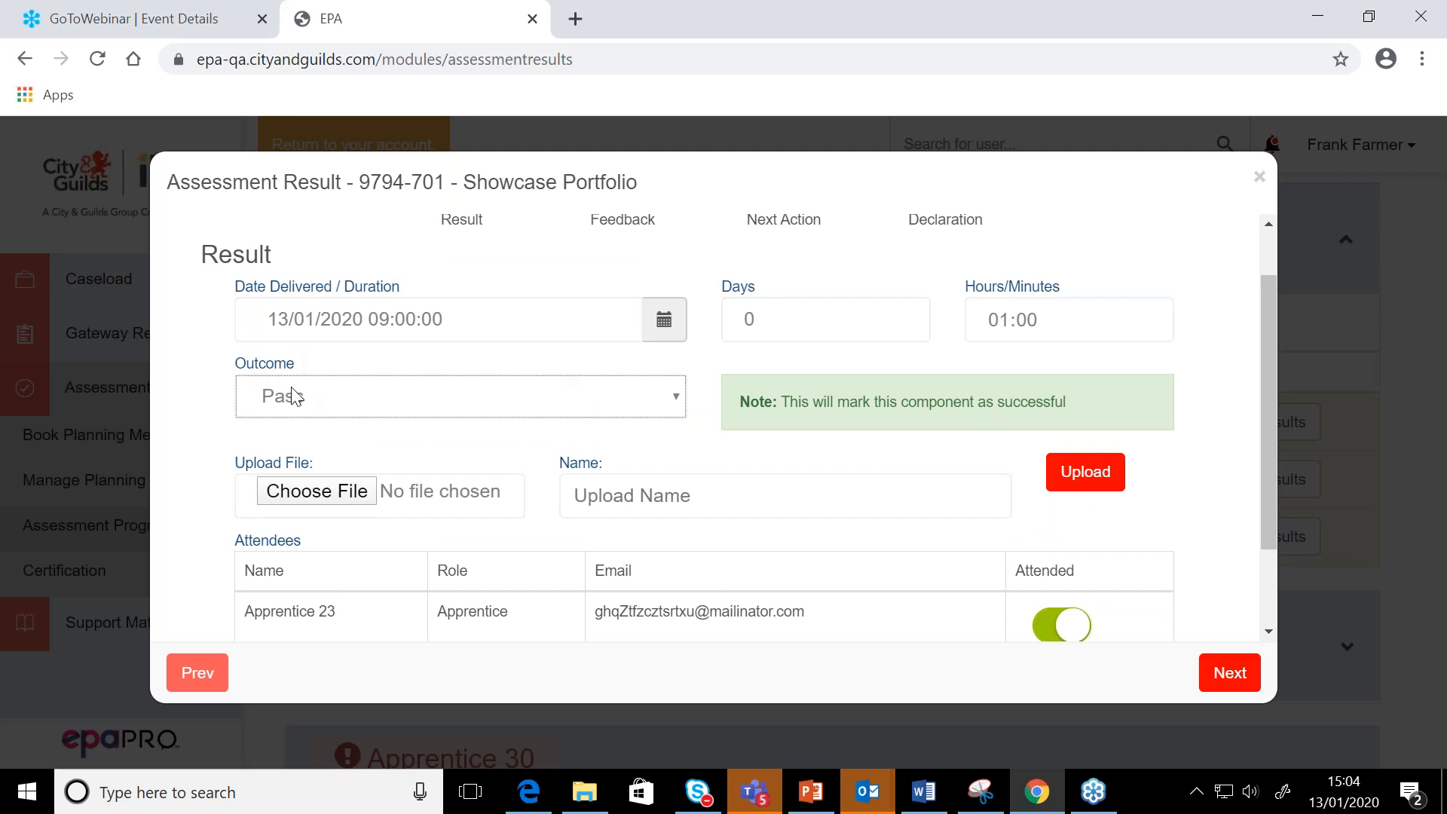
pyautogui.scroll(-2, 290, 395)
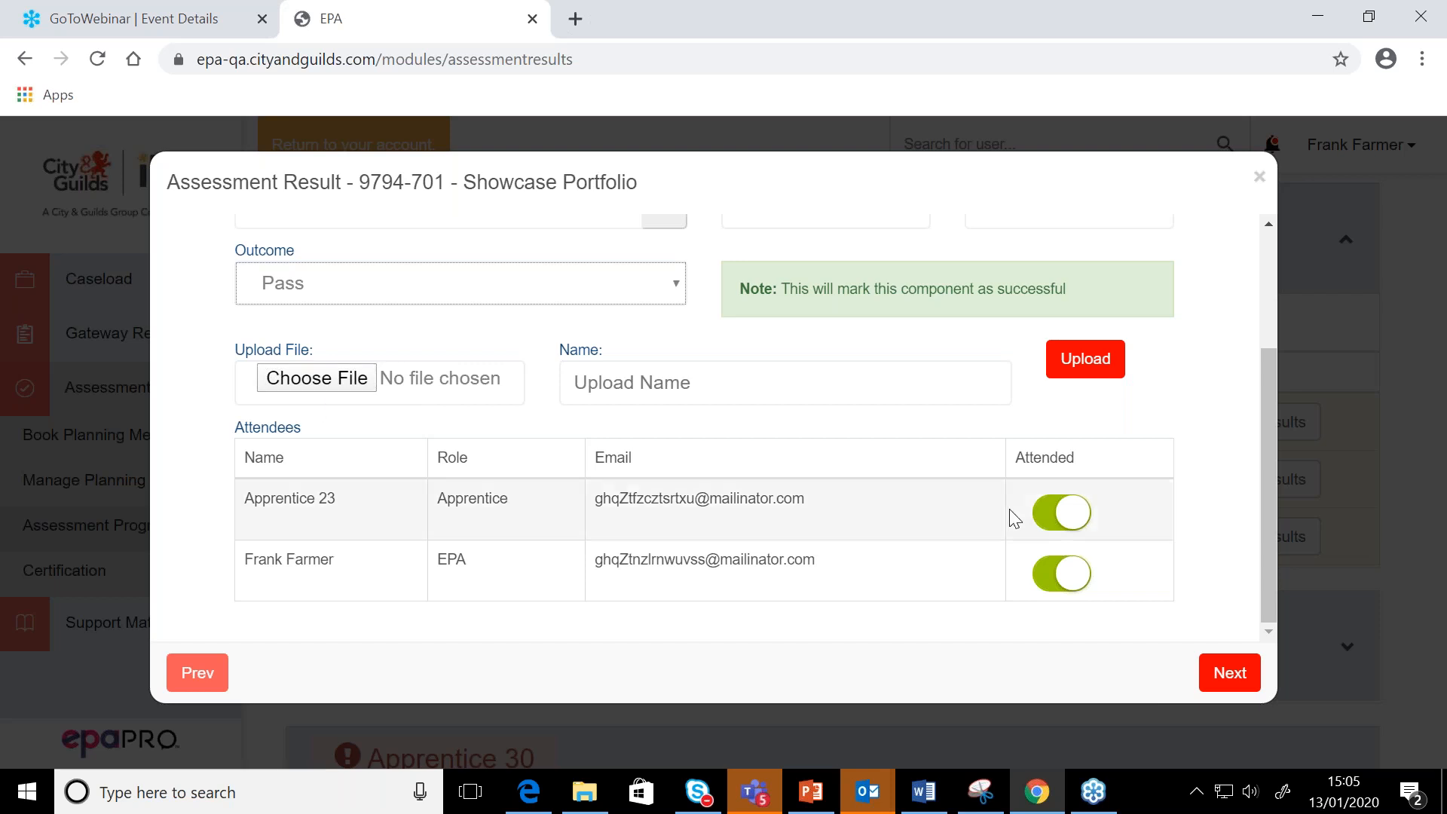
pyautogui.click(1229, 672)
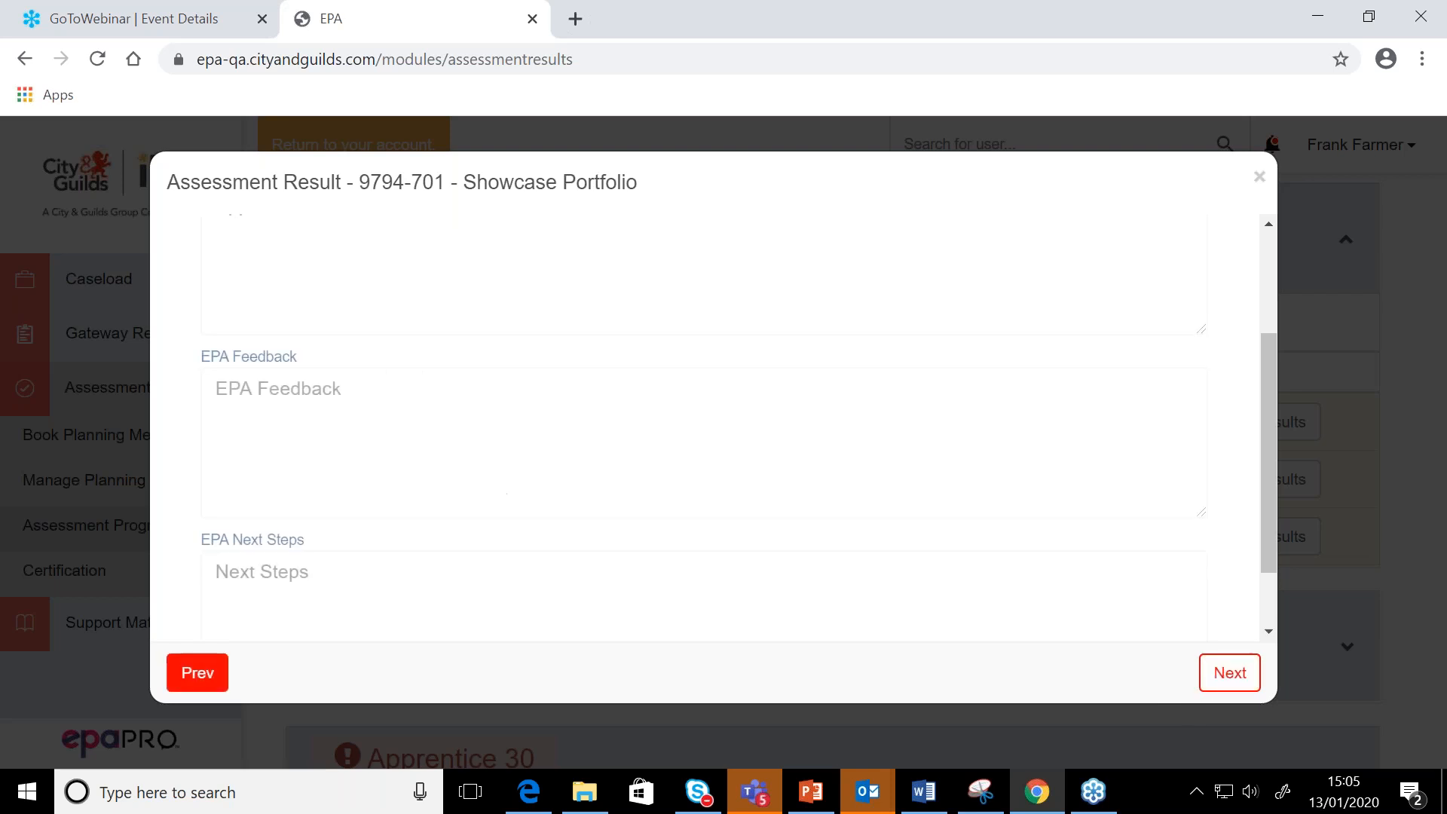
# Look through the Apprentice Feedback, EPA Feedback and Next Steps fields, leave them blank, and proceed past Next Action to the Declaration
pyautogui.scroll(2, 883, 445)
pyautogui.scroll(-1, 878, 432)
pyautogui.scroll(1, 454, 246)
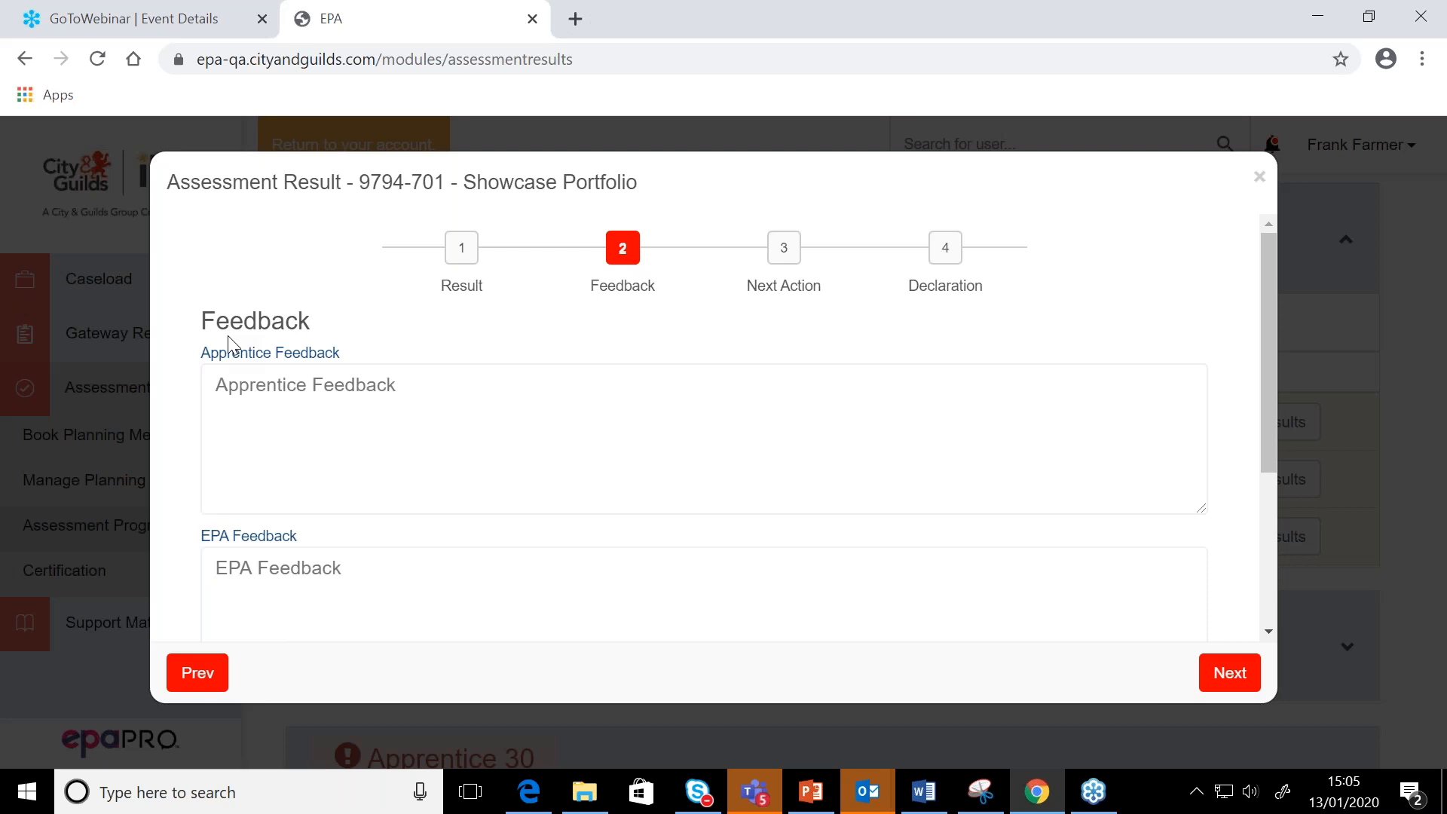
pyautogui.scroll(-3, 228, 336)
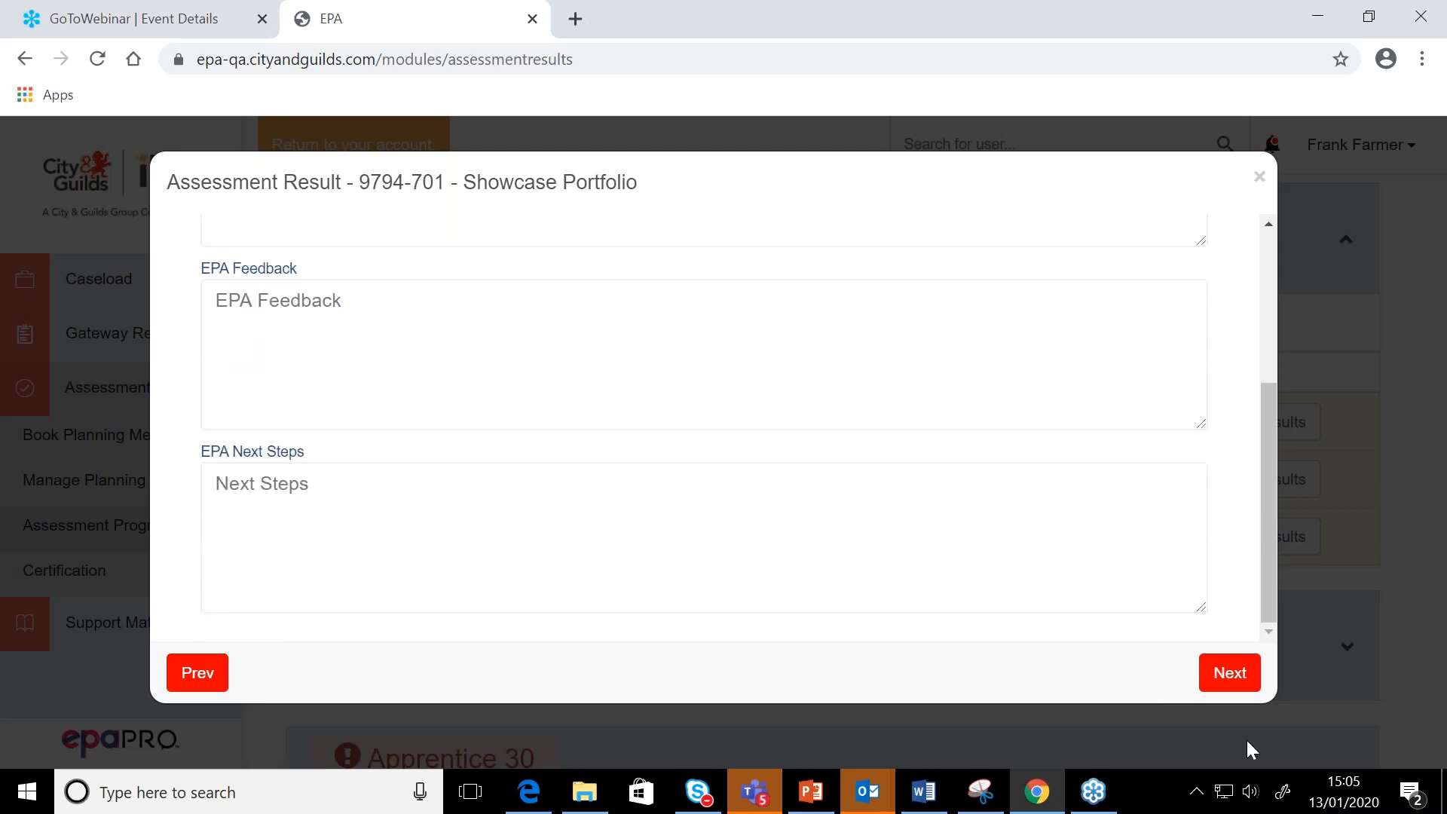
pyautogui.click(1229, 672)
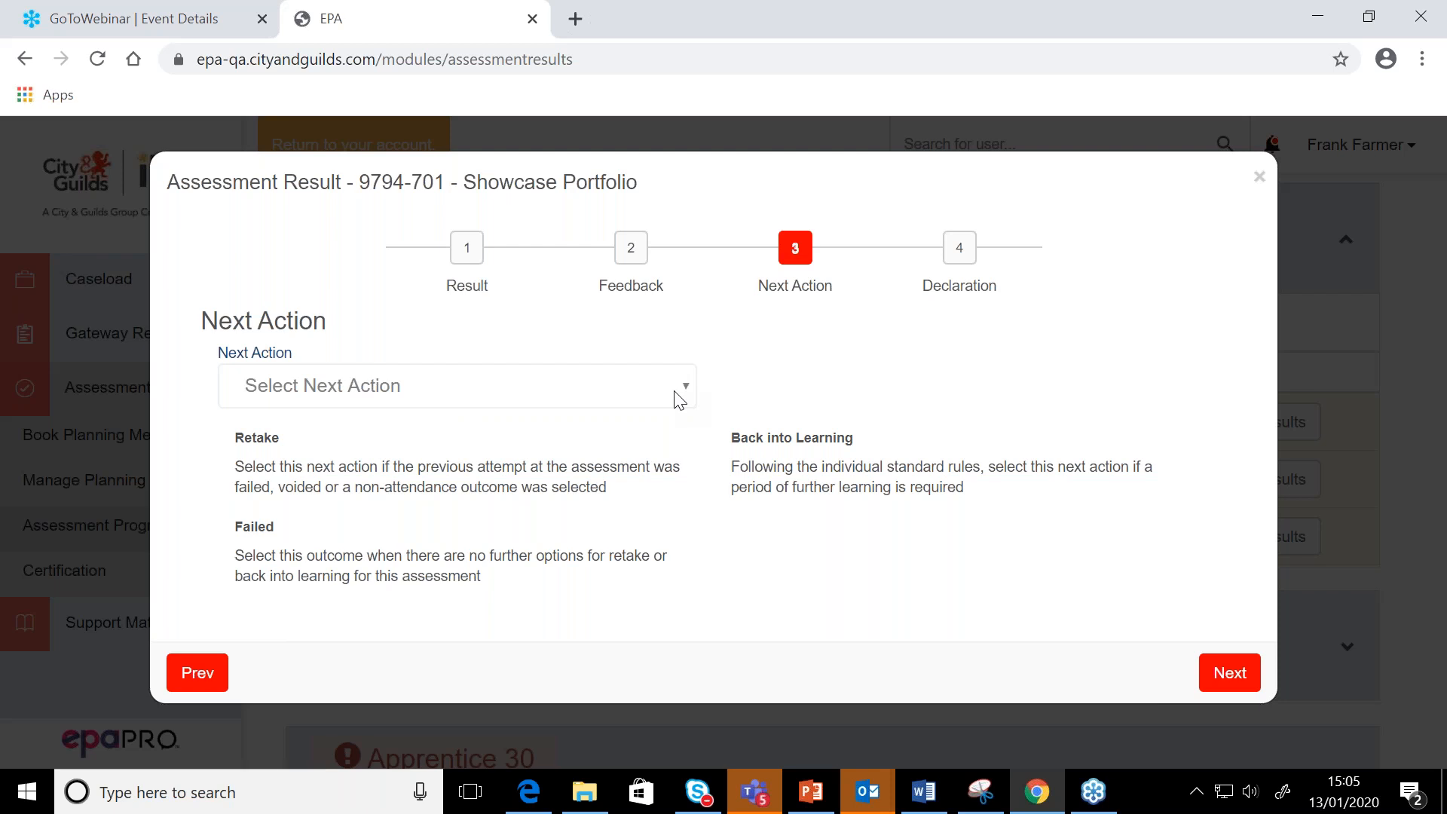
pyautogui.click(1228, 672)
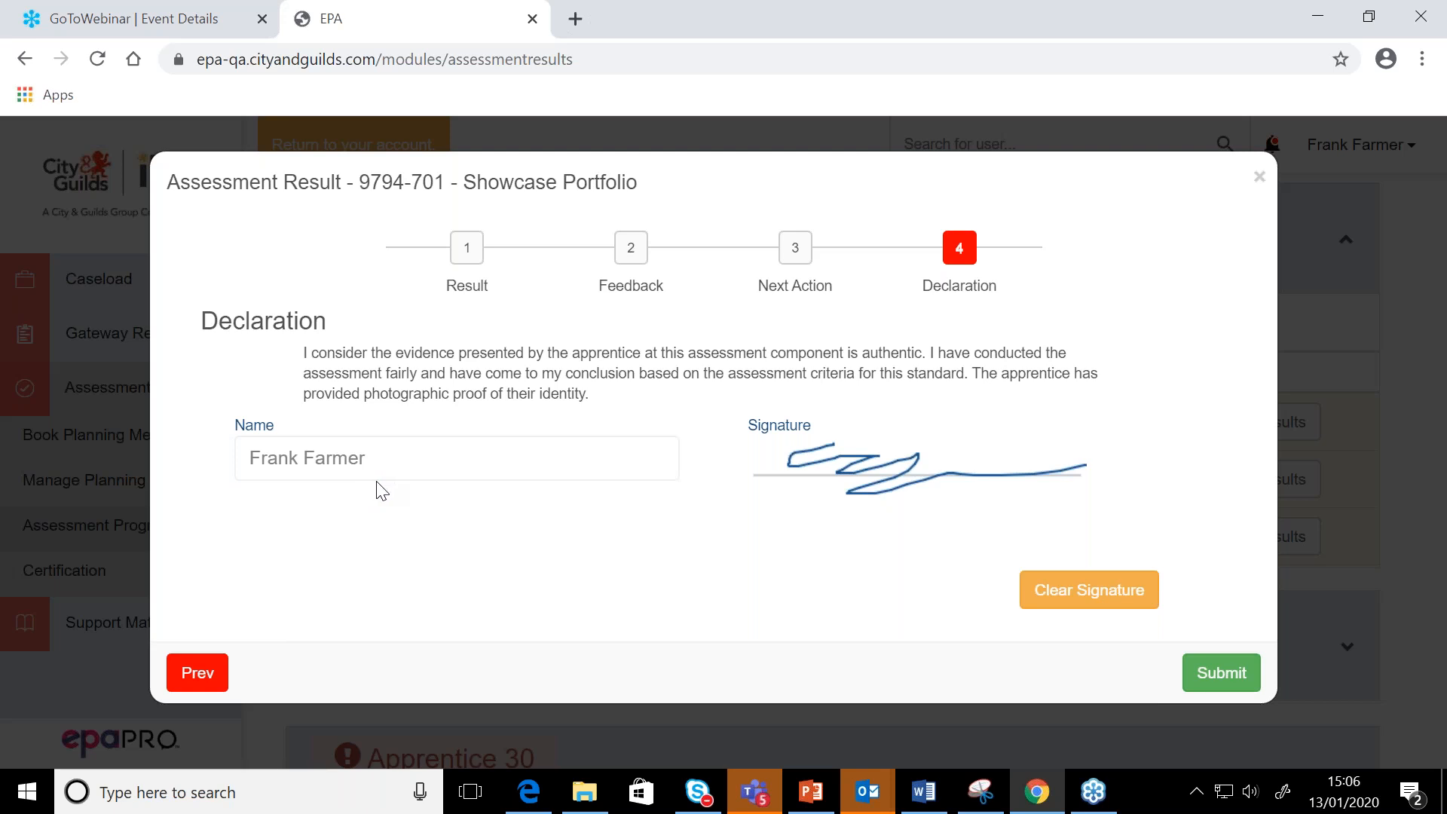
# Submit the signed Showcase Portfolio result, and edit it to change the outcome to Distinction
pyautogui.click(1226, 673)
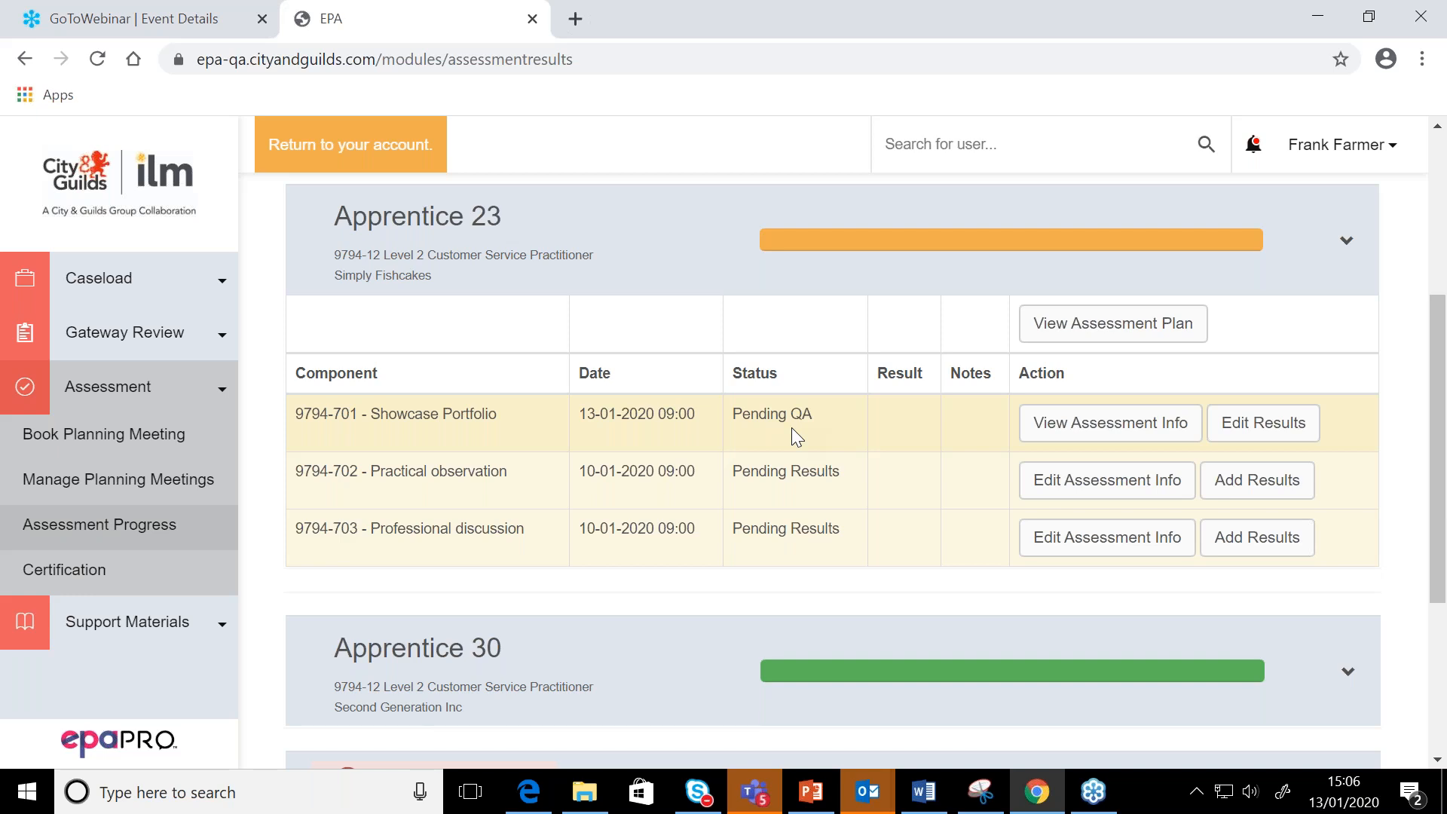
pyautogui.click(1233, 433)
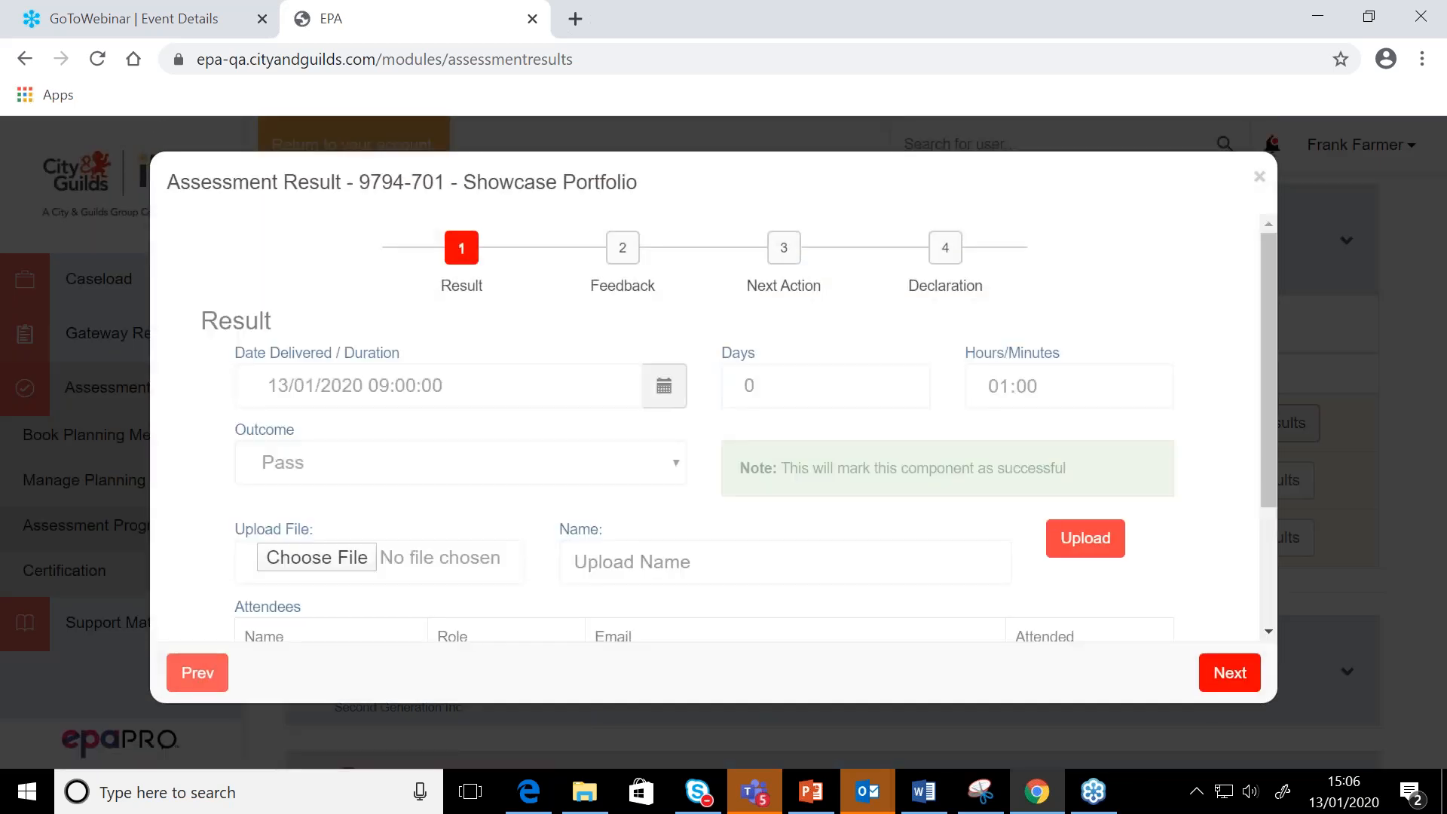
pyautogui.click(581, 475)
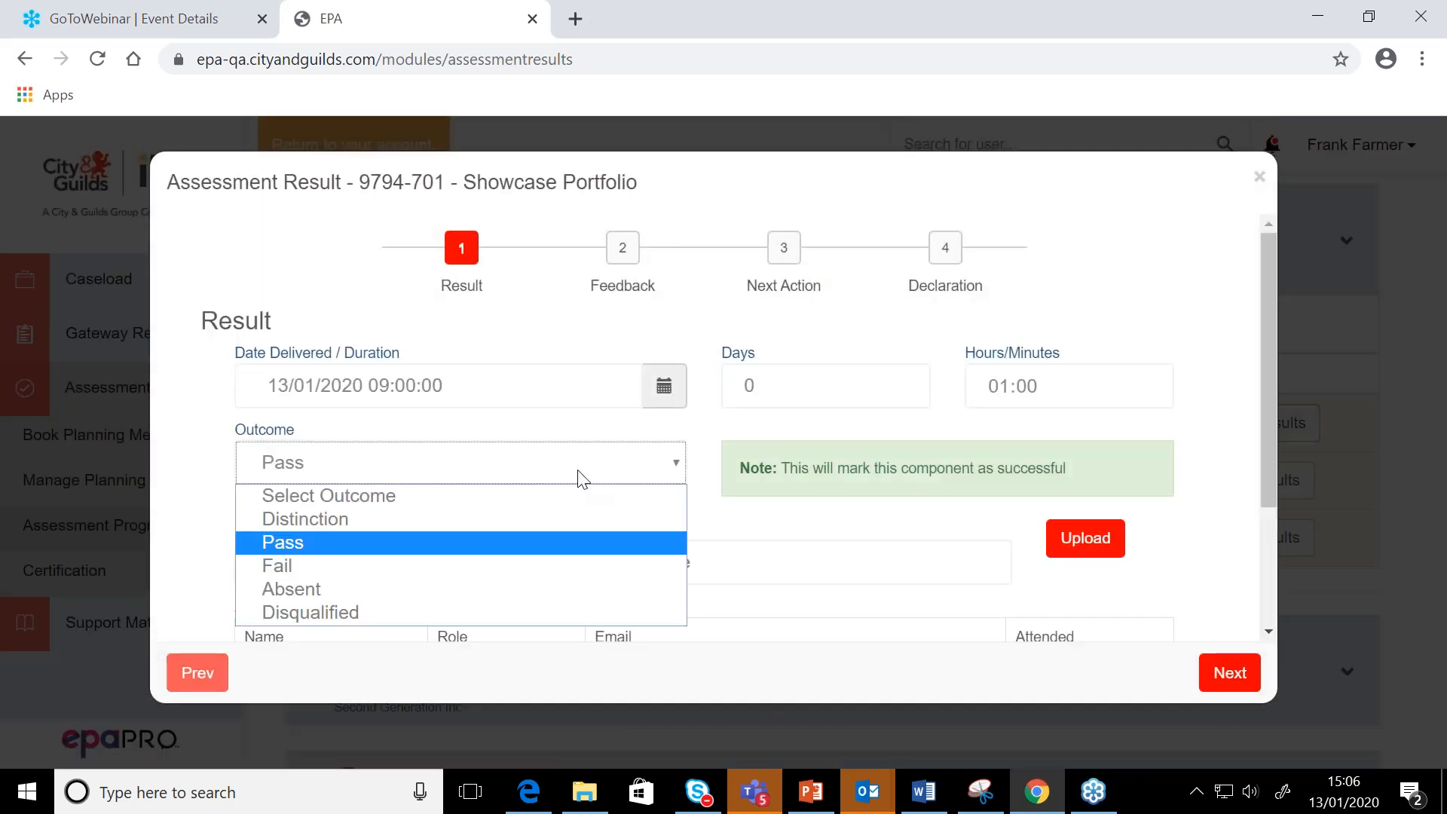
pyautogui.click(494, 521)
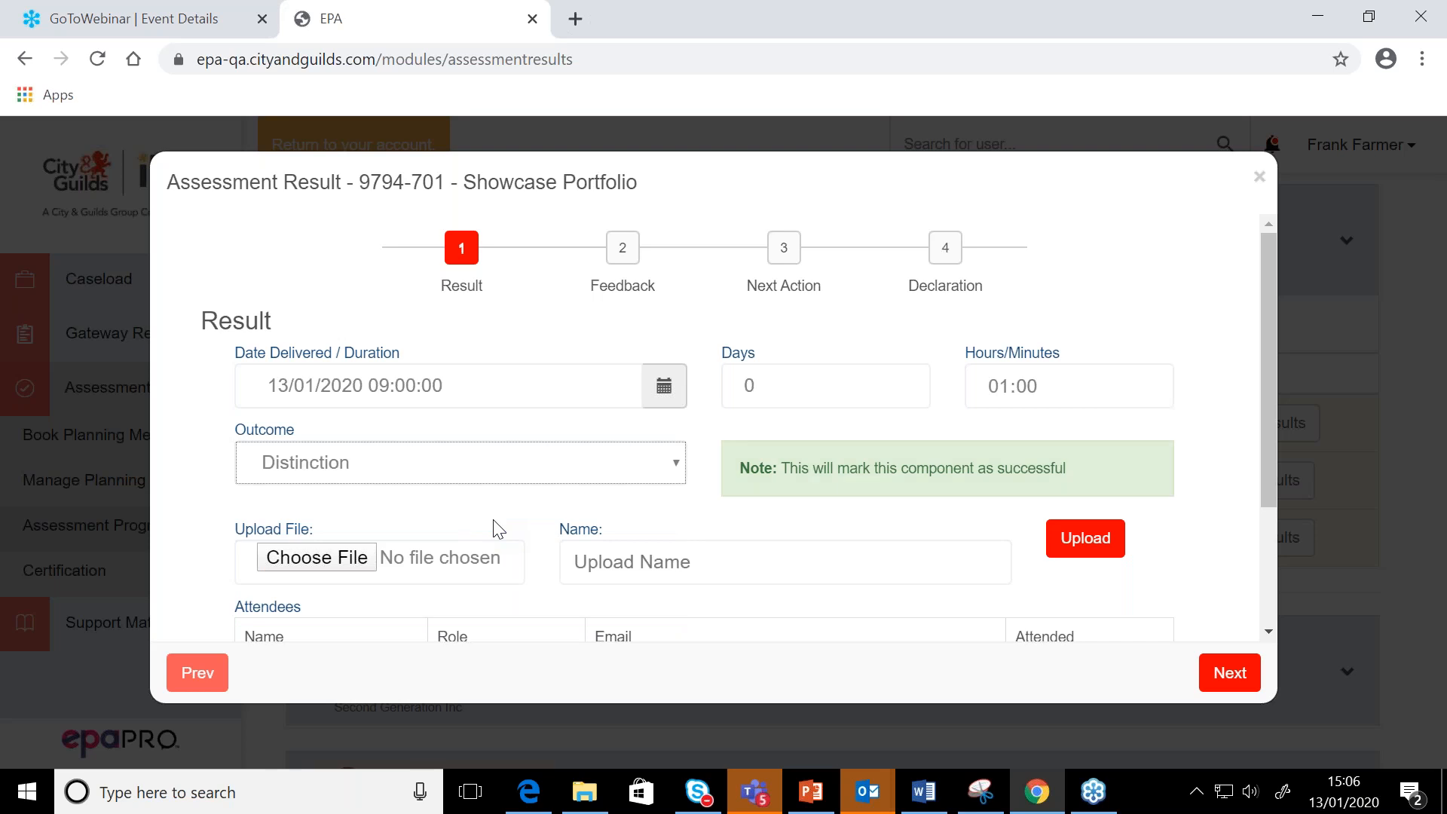
# Proceed through Feedback, Next Action and Declaration without entries and resubmit the Showcase Portfolio result
pyautogui.scroll(-1, 724, 513)
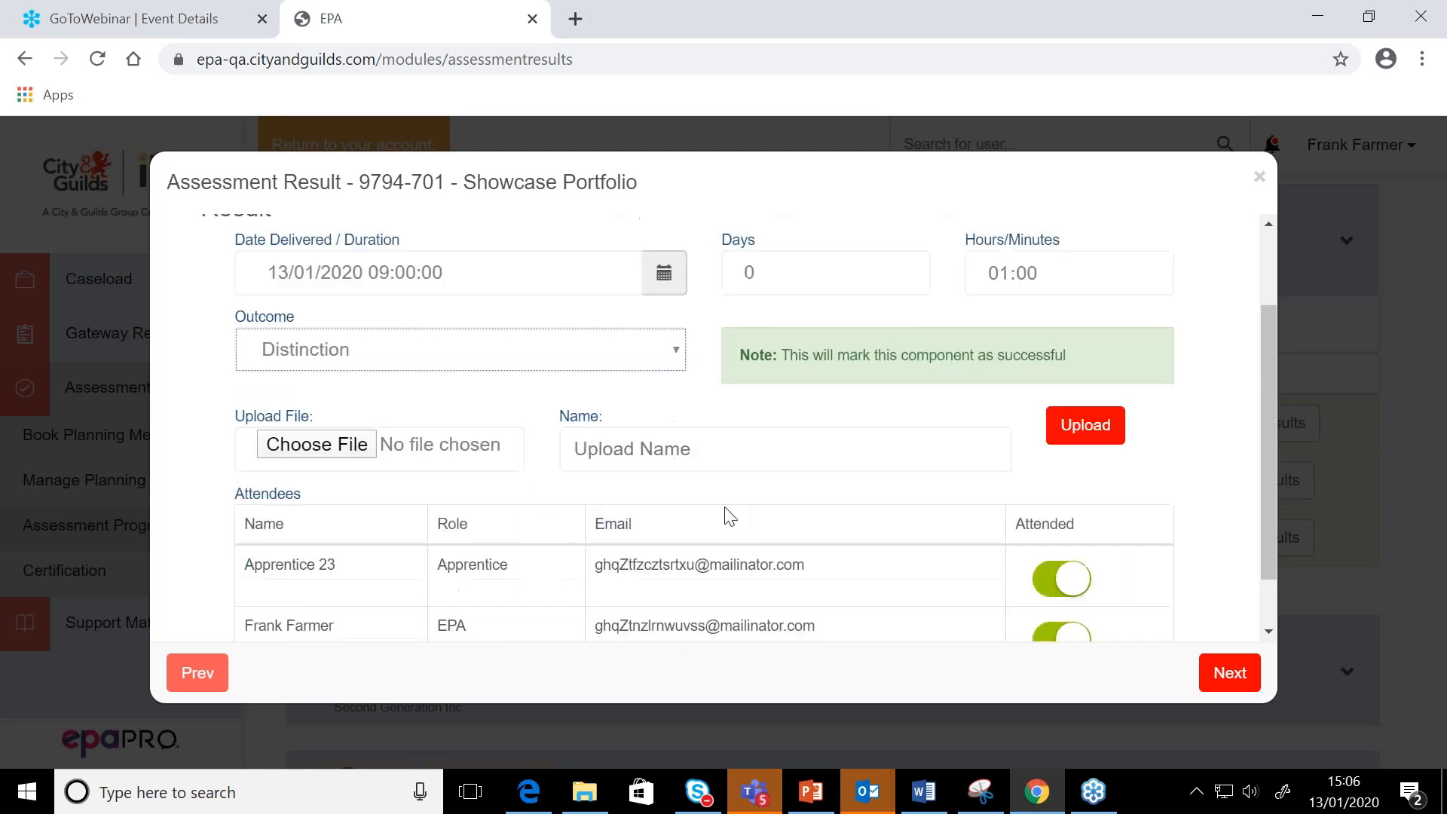
pyautogui.click(1230, 672)
pyautogui.click(1243, 669)
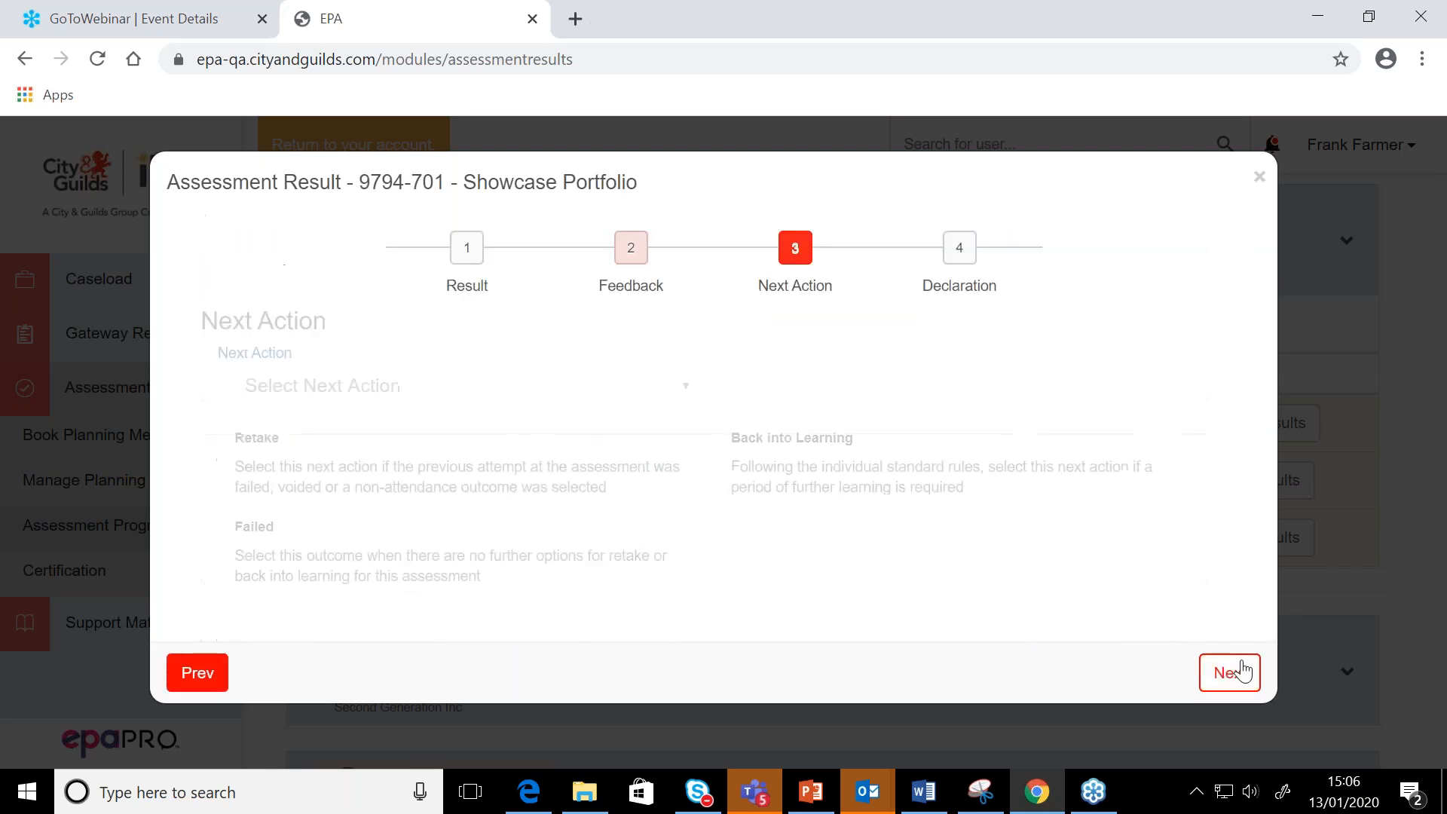
pyautogui.click(1240, 663)
pyautogui.click(1236, 664)
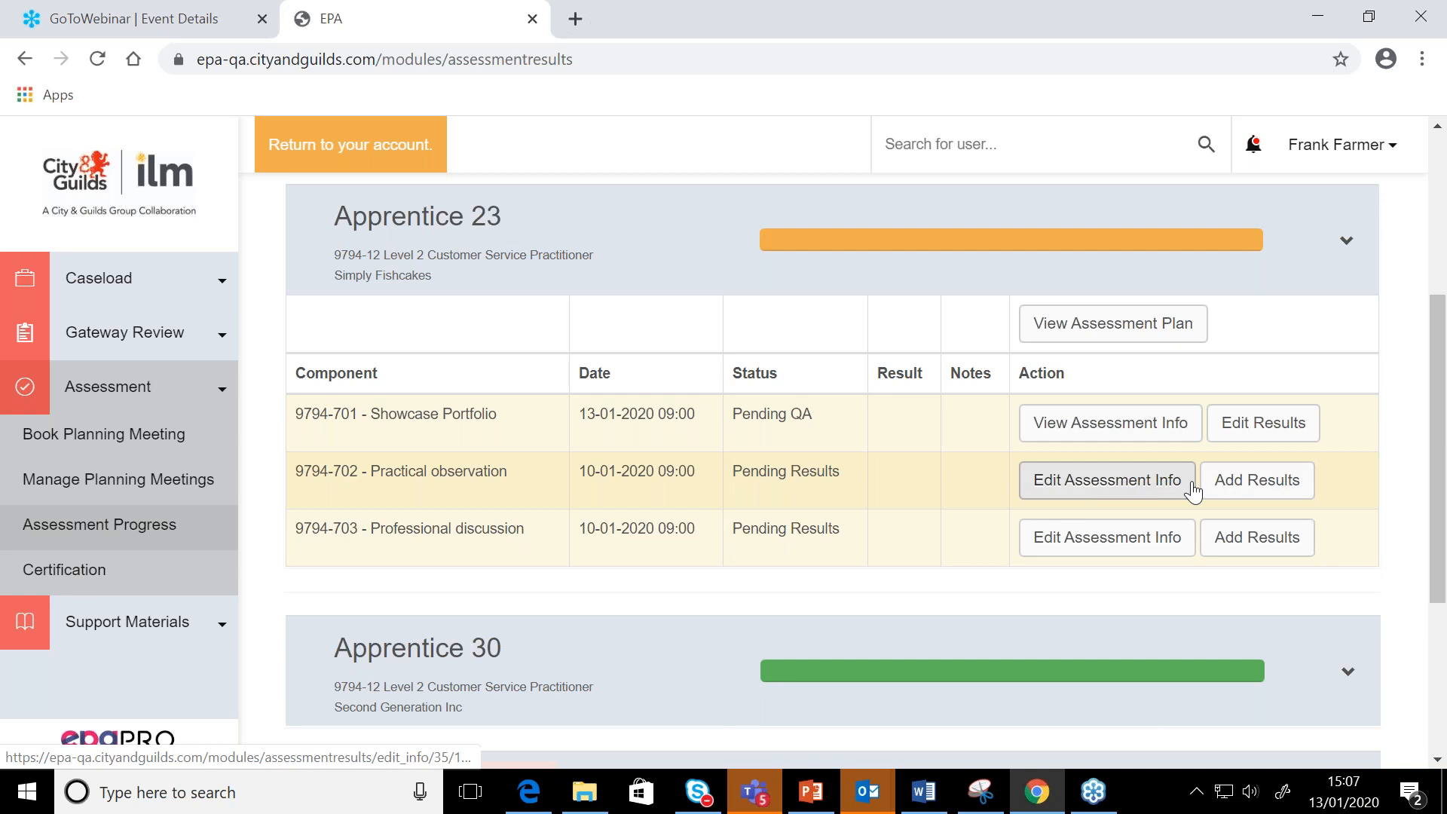
# Start adding results for Apprentice 23's 9794-702 Practical observation component and set the outcome to Fail
pyautogui.click(1251, 486)
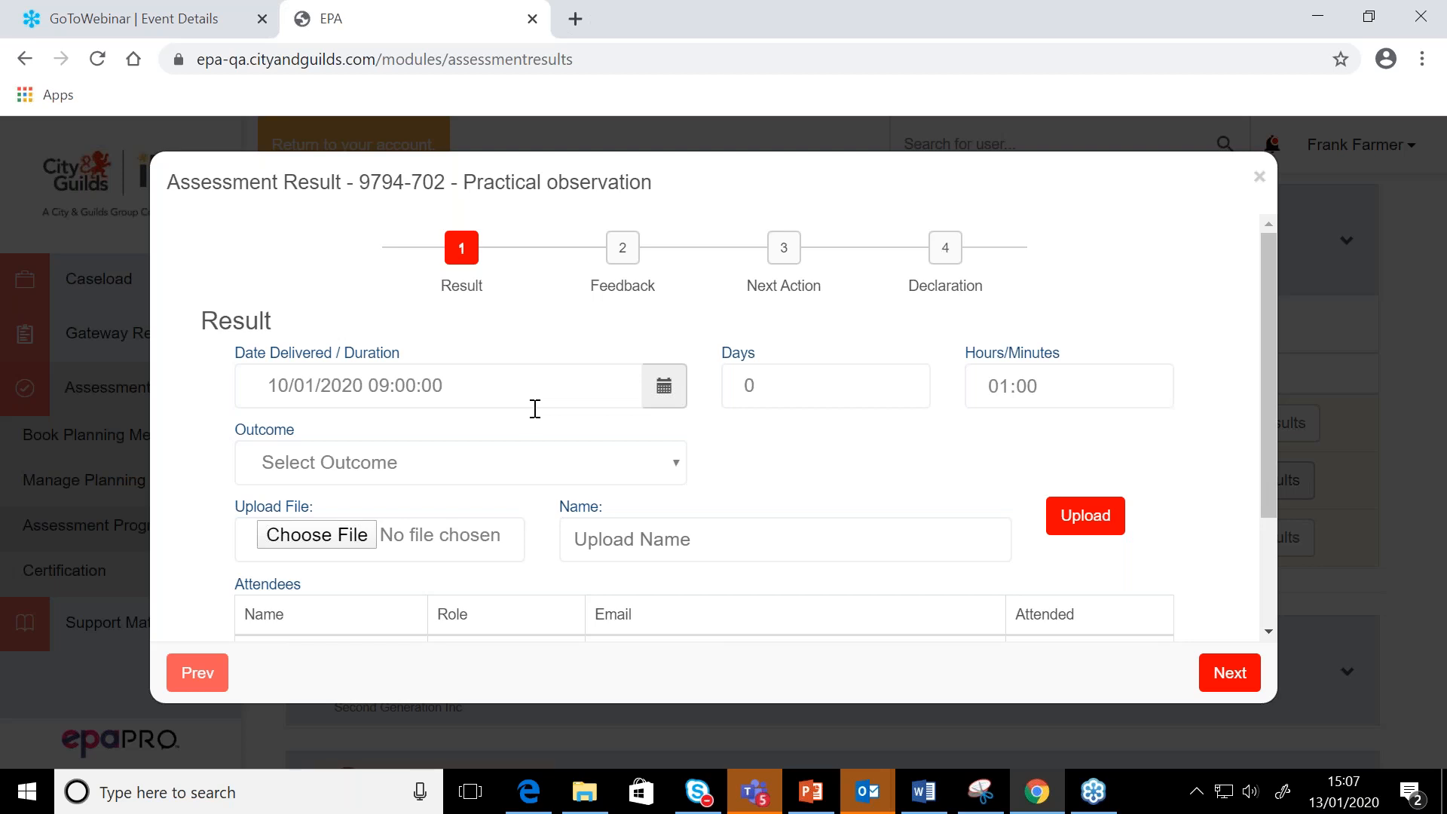
pyautogui.click(675, 467)
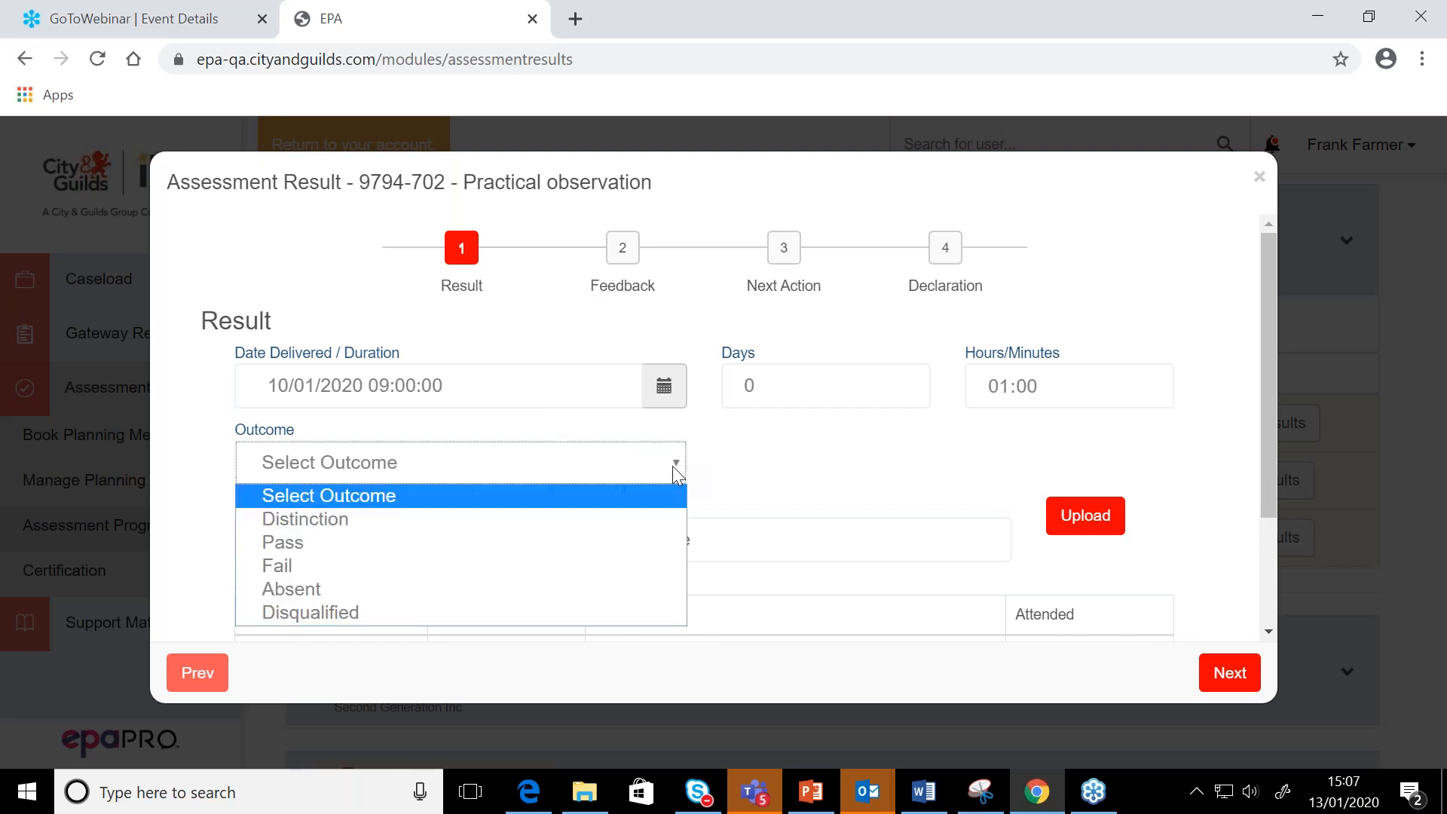
pyautogui.click(600, 567)
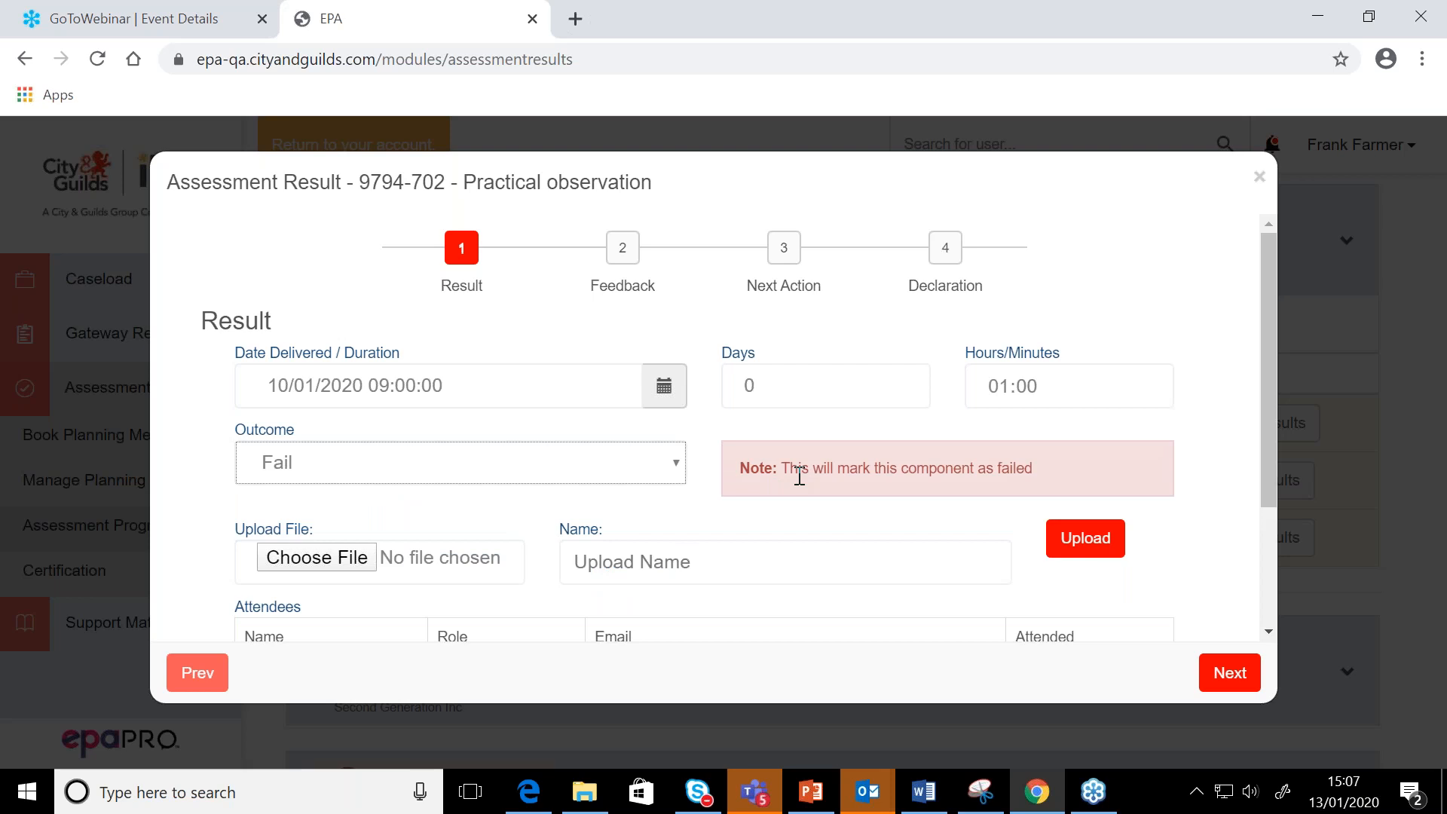
# Upload the Test 1 document from the Desktop to the Practical observation result under the name "failed feedback form"
pyautogui.scroll(-1, 799, 477)
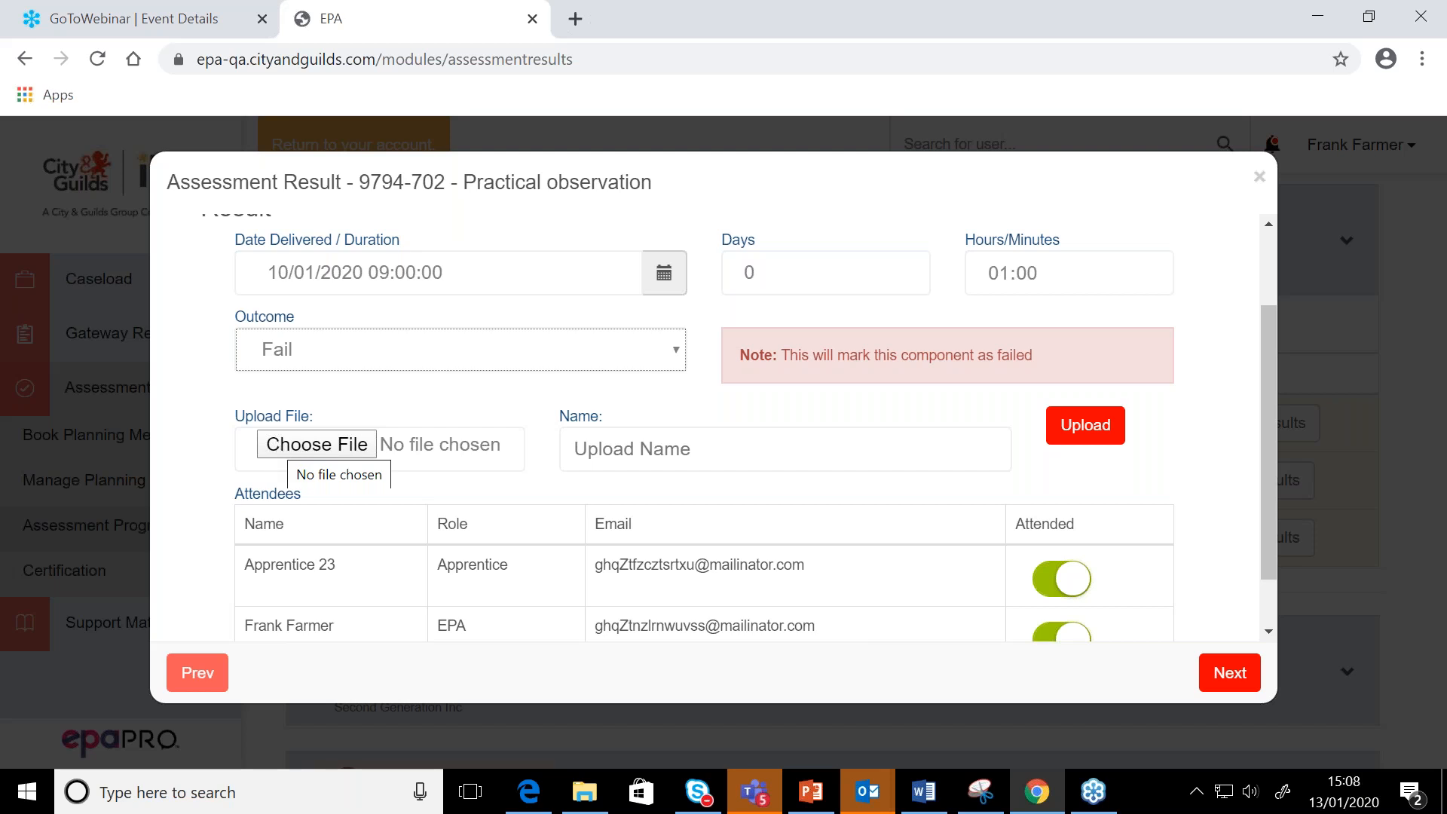
pyautogui.click(316, 444)
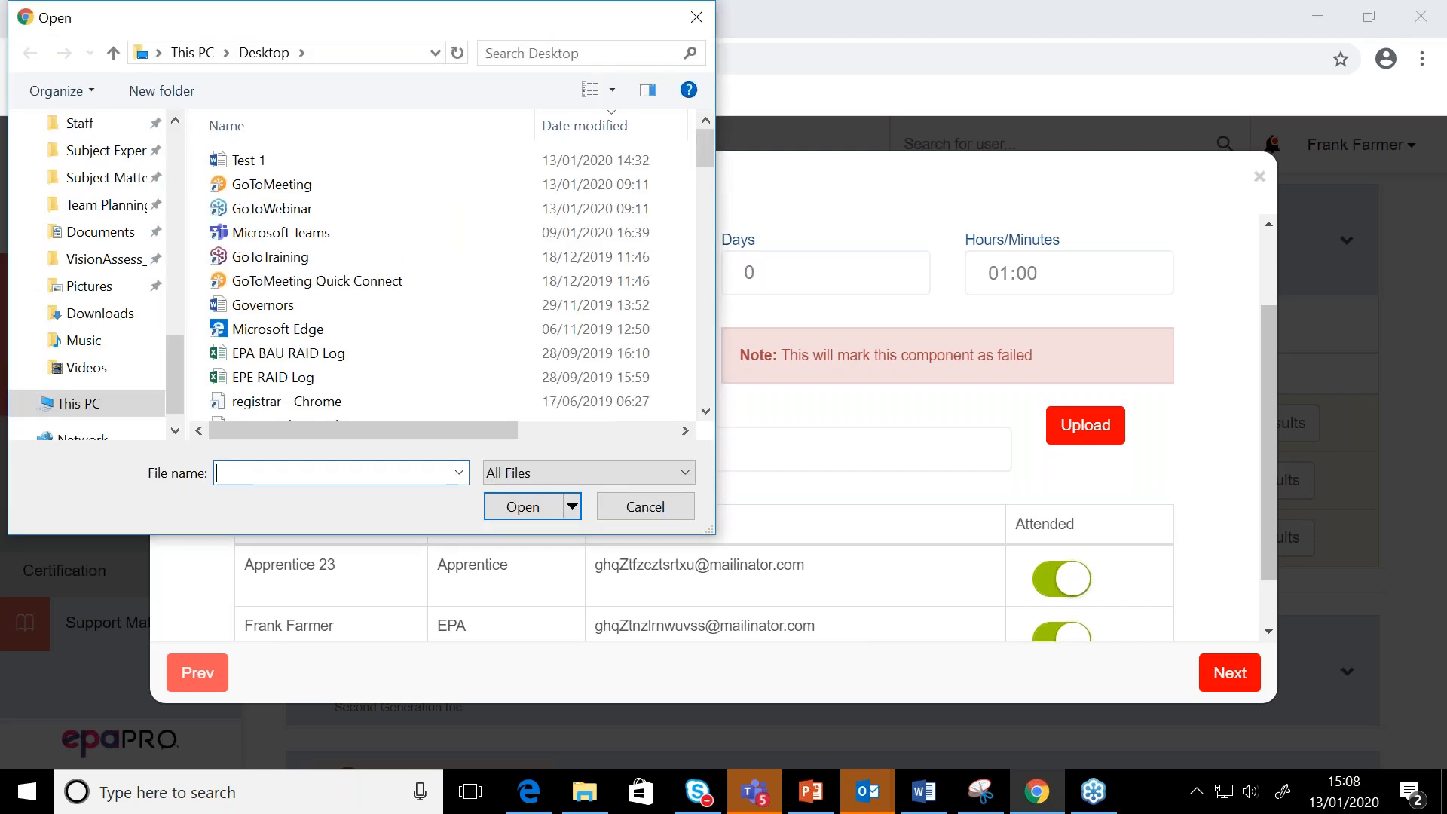
pyautogui.click(306, 160)
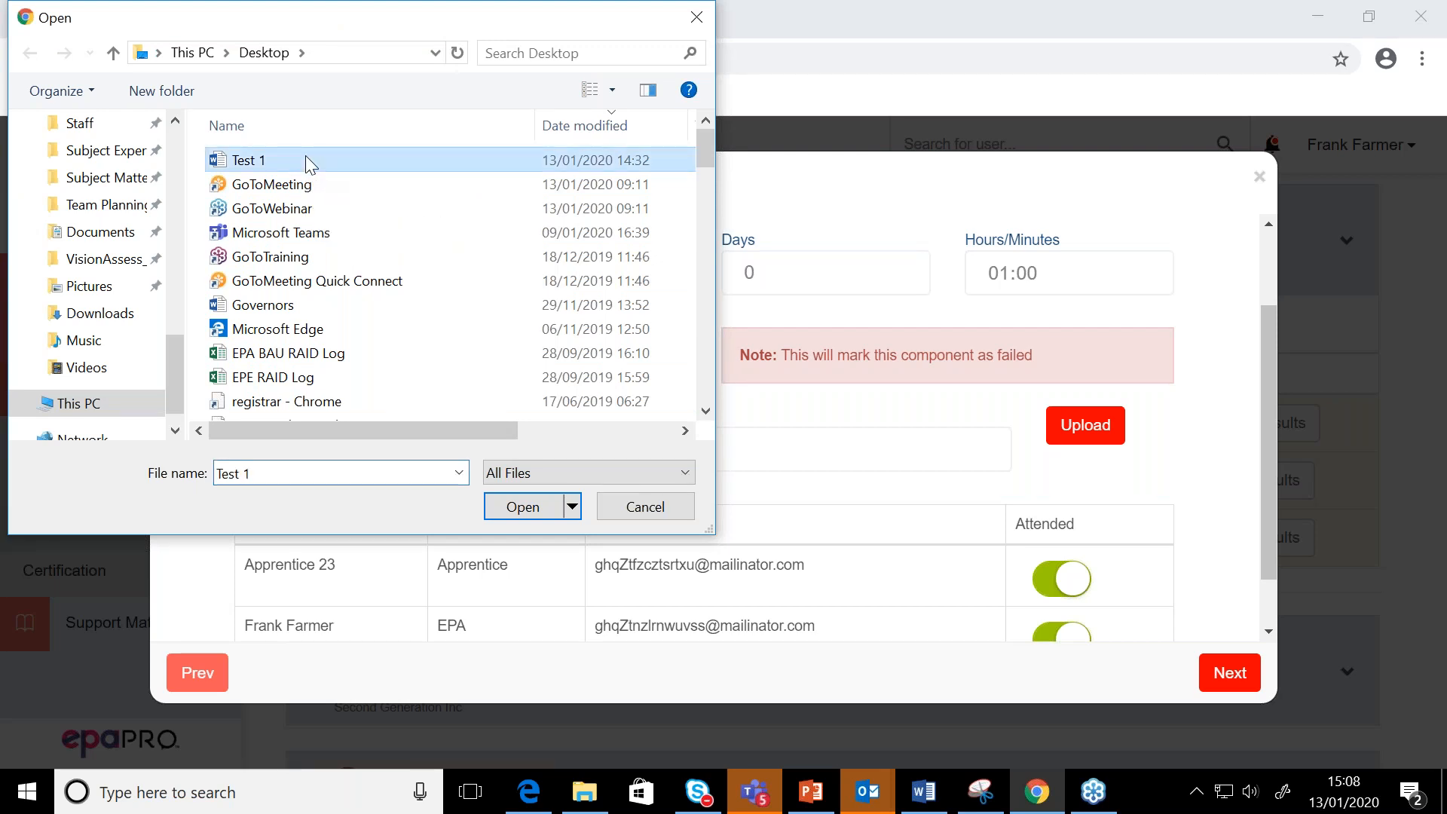
pyautogui.click(511, 509)
pyautogui.click(616, 450)
pyautogui.write('failed feed')
pyautogui.press('BackSpace')
pyautogui.write('d')
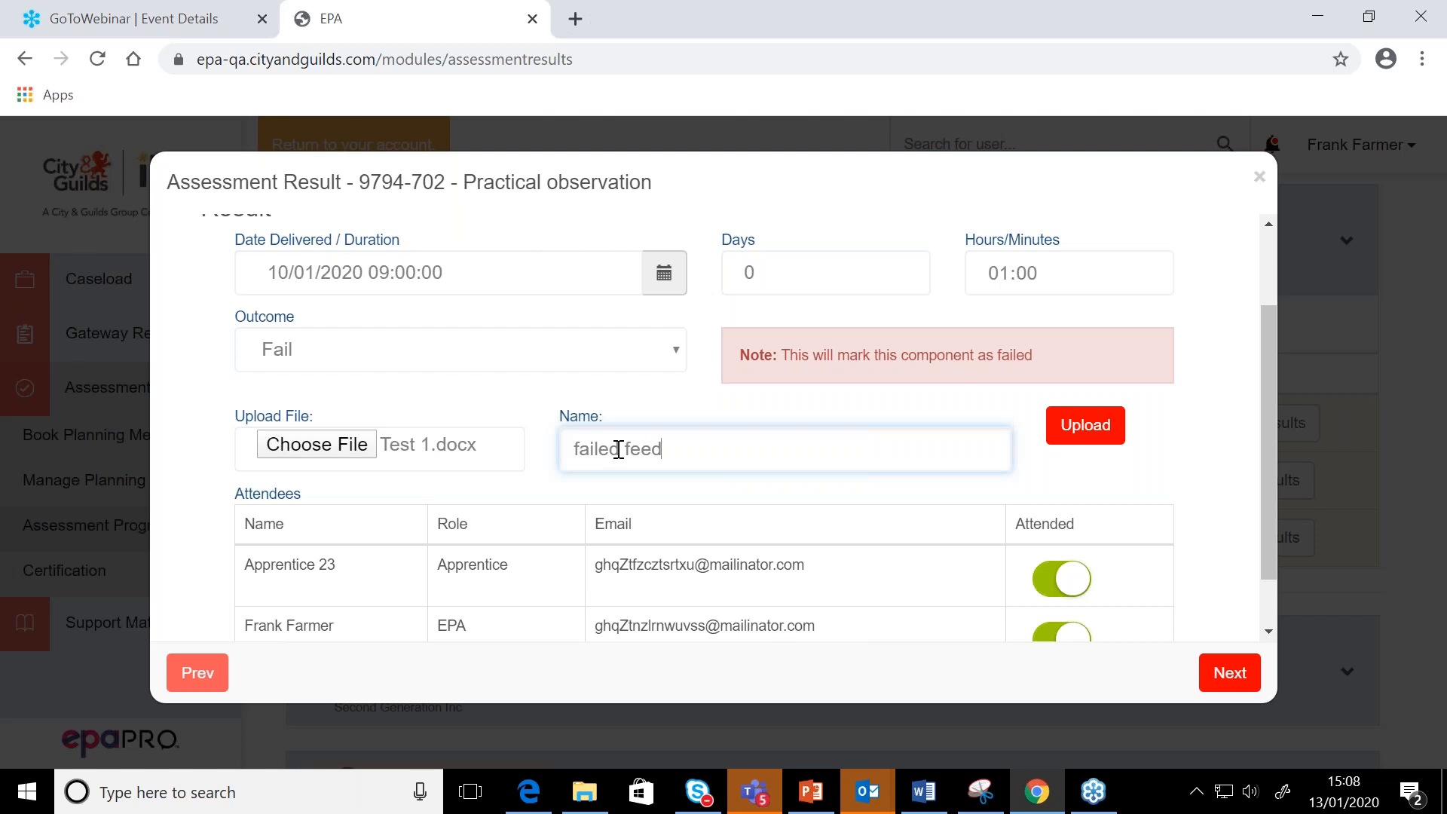
pyautogui.write('back form')
pyautogui.click(1089, 427)
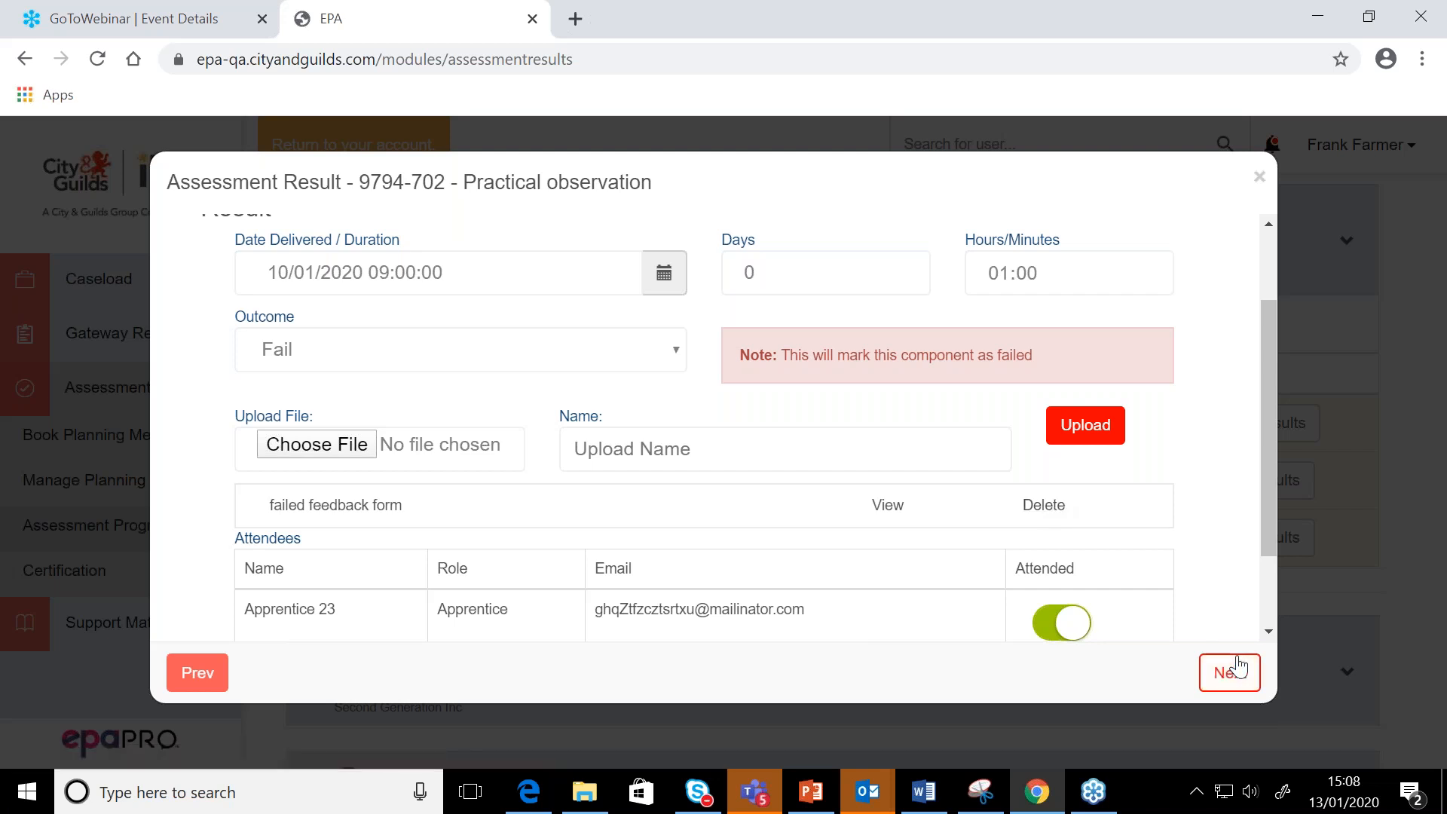
# Leave the attendees and feedback fields of the Practical observation result as they are and set its next action to Retake
pyautogui.scroll(-2, 1253, 607)
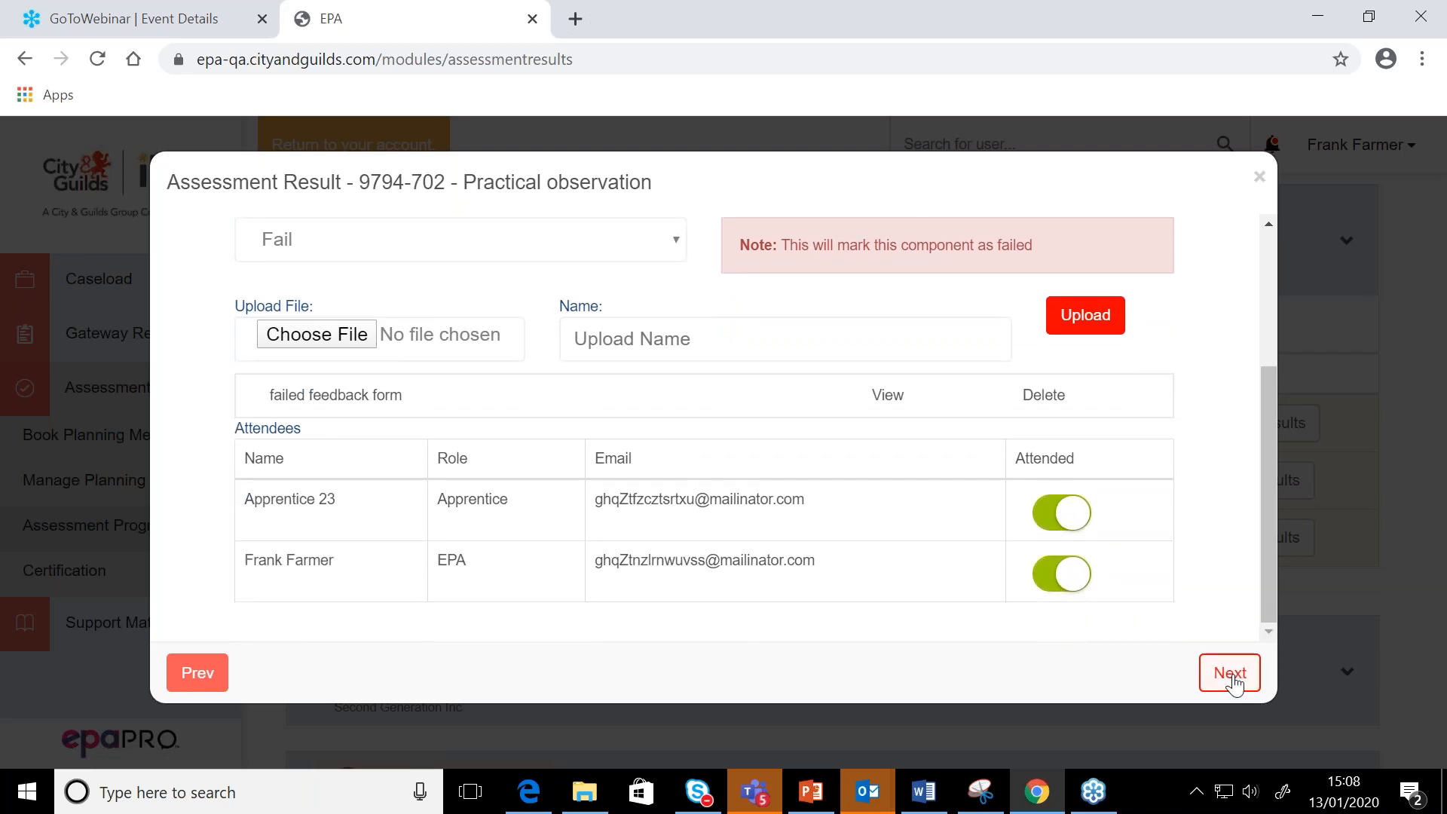
pyautogui.click(1229, 673)
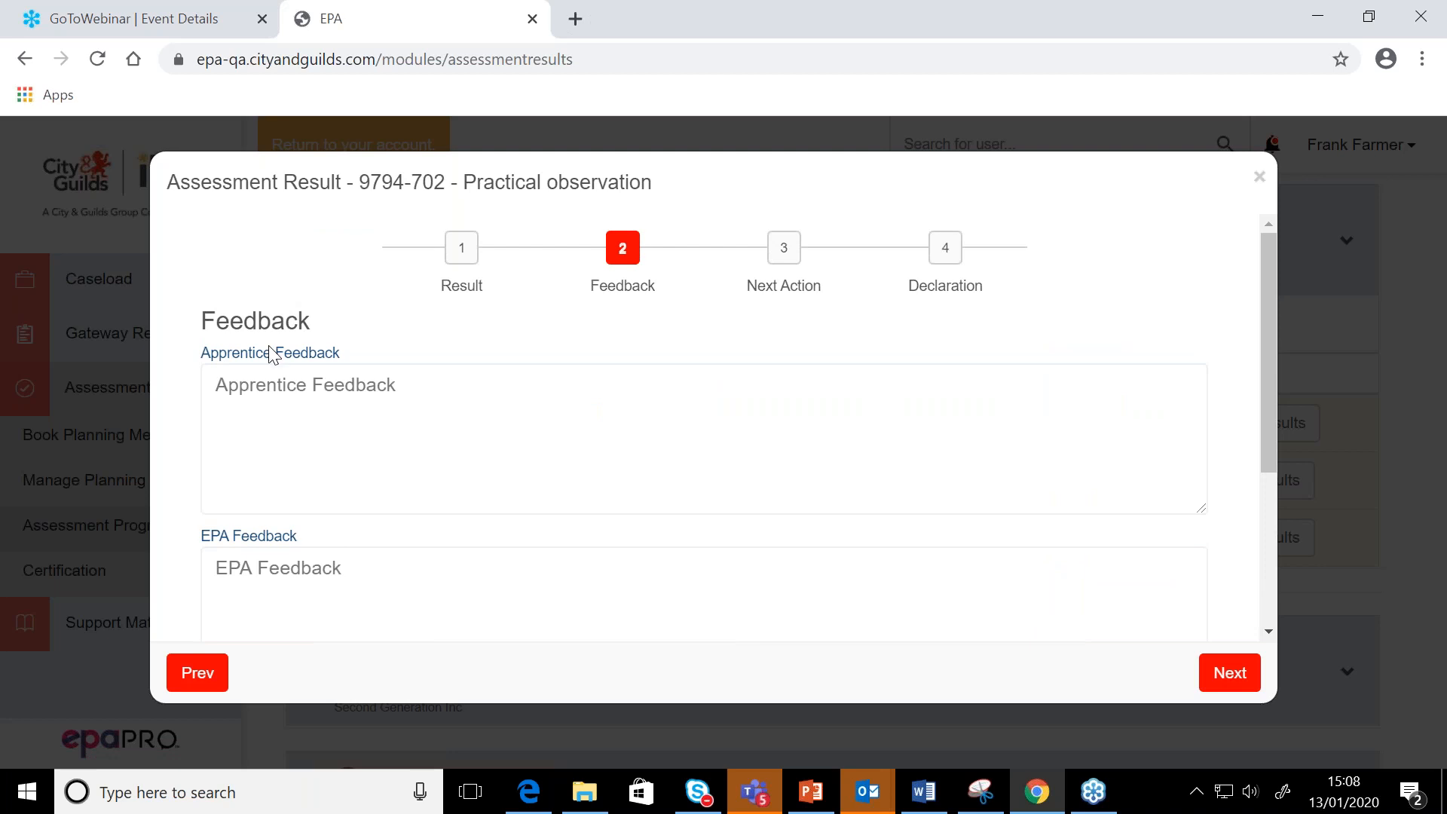
pyautogui.scroll(-1, 324, 359)
pyautogui.scroll(-1, 330, 417)
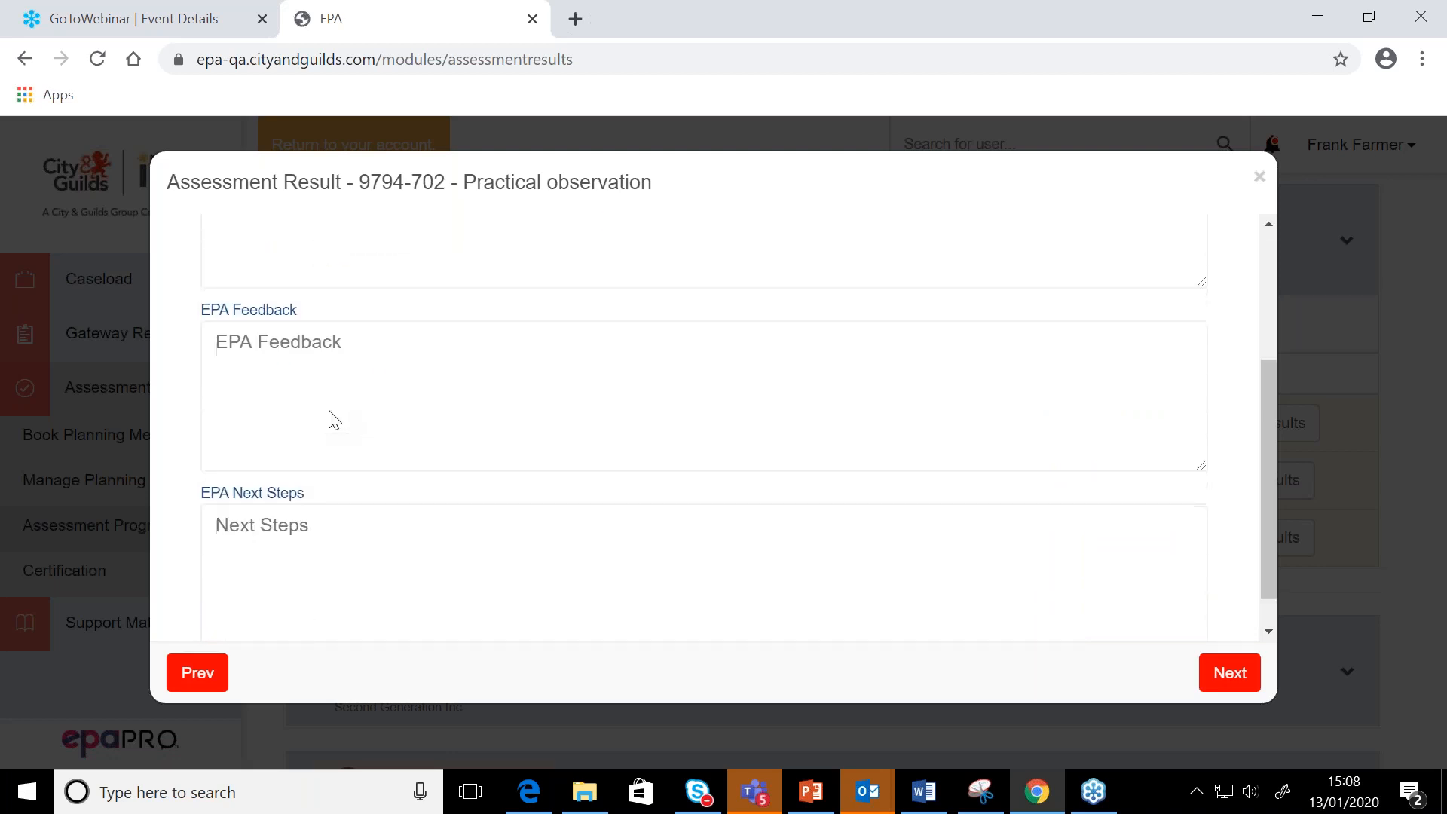
pyautogui.click(1247, 689)
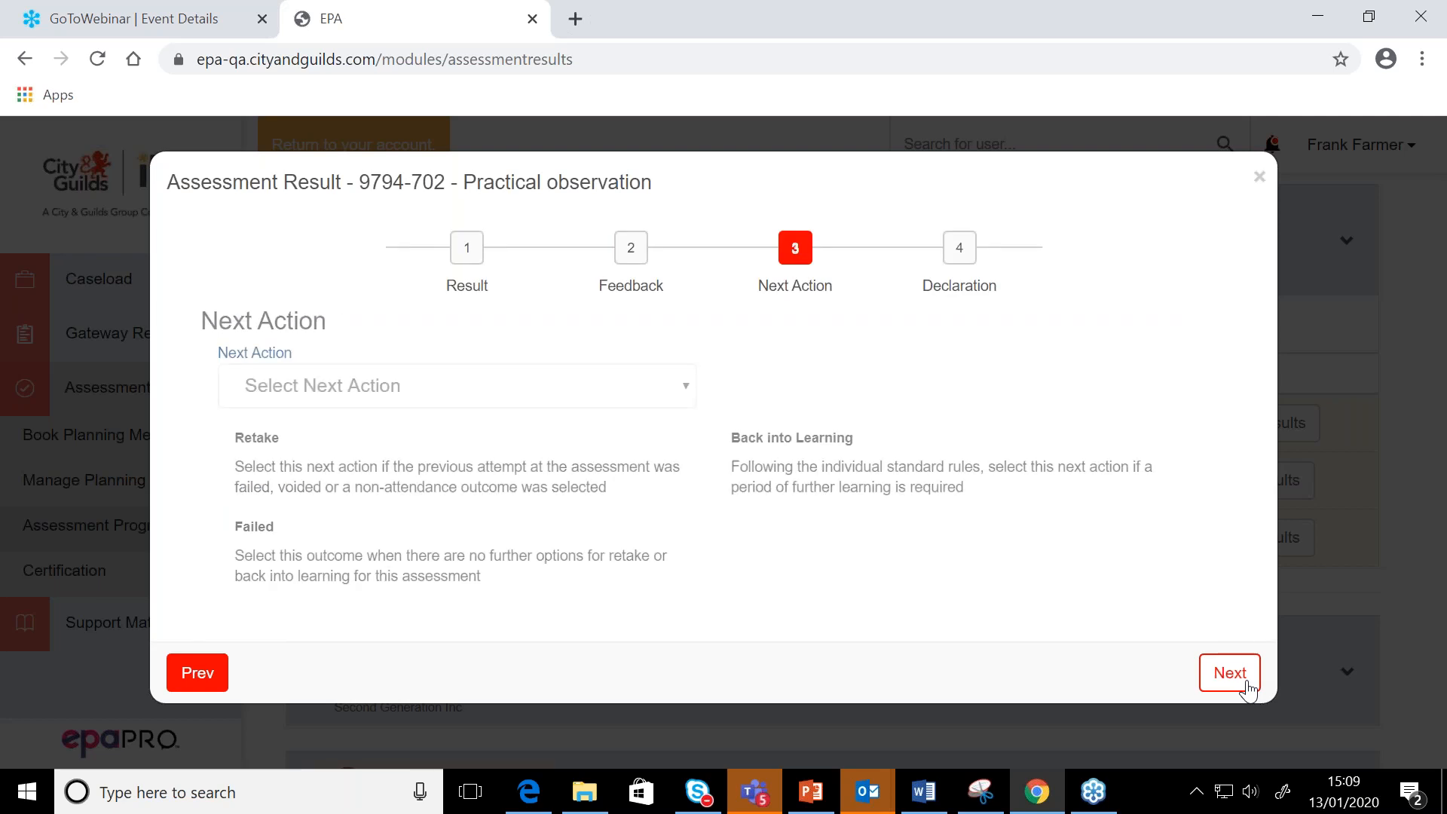
pyautogui.click(663, 403)
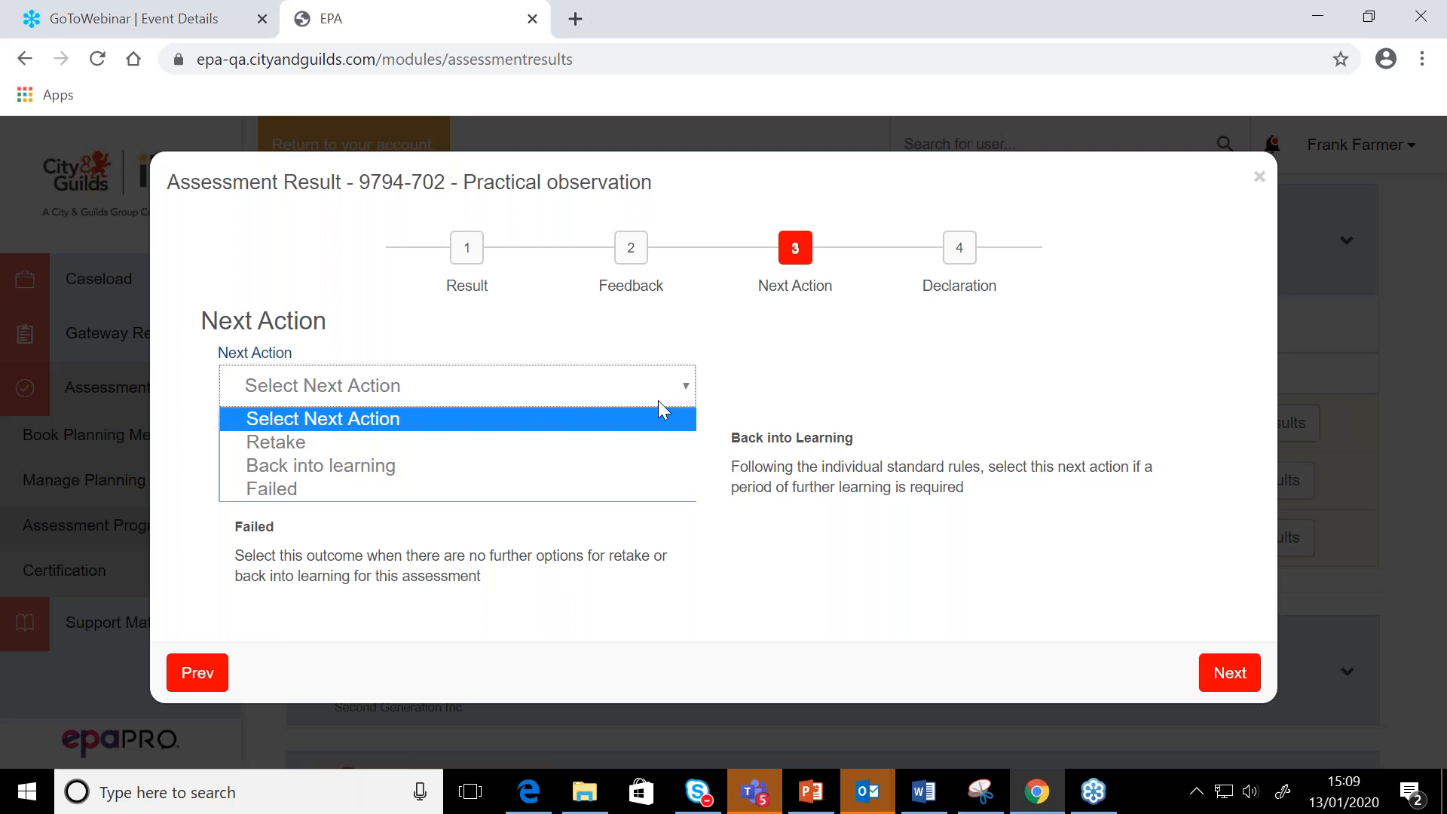
pyautogui.click(604, 442)
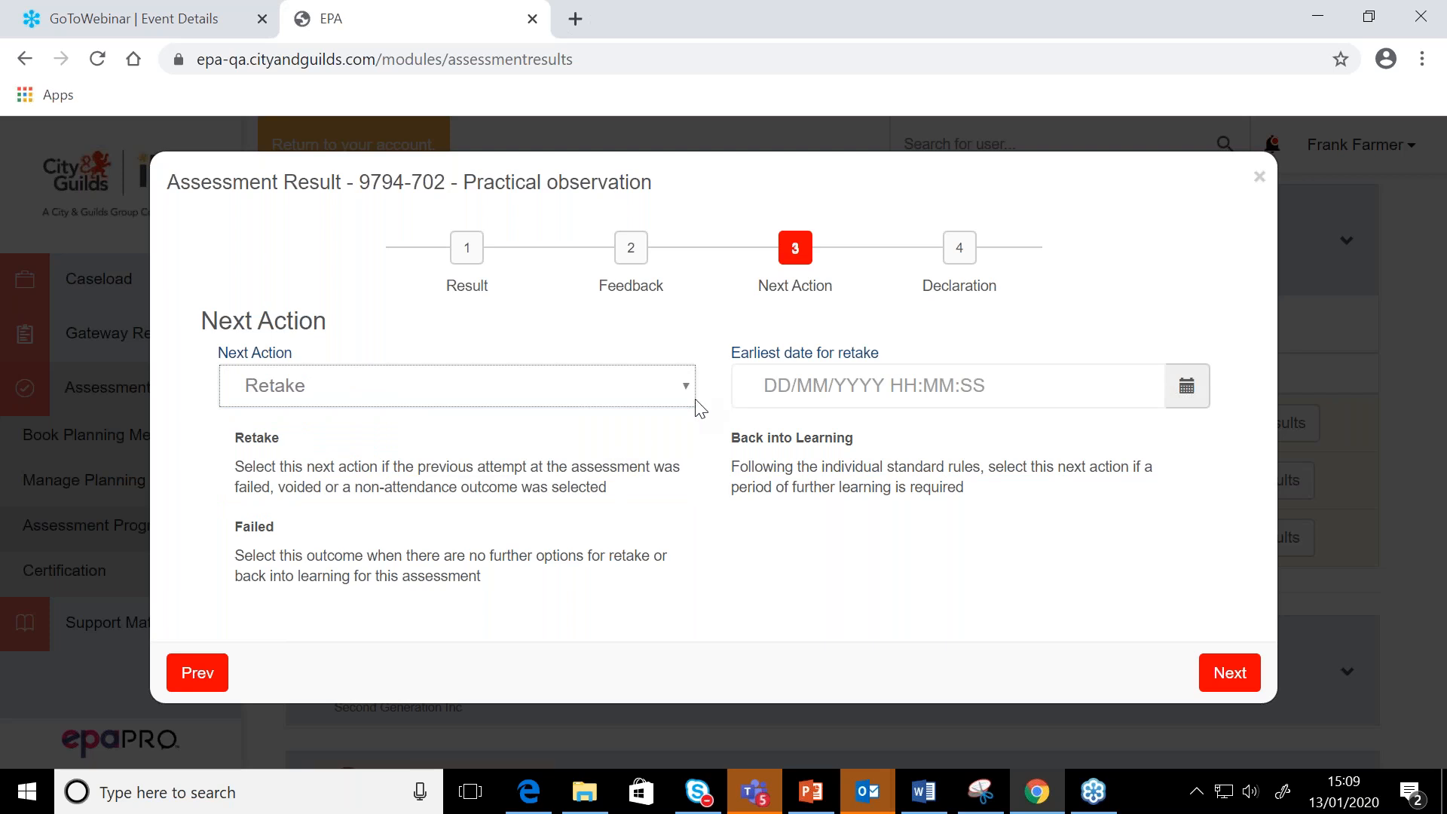
# Set the earliest date for retake to 25/01/2020 14:00:00 and submit the signed Practical observation result
pyautogui.click(789, 384)
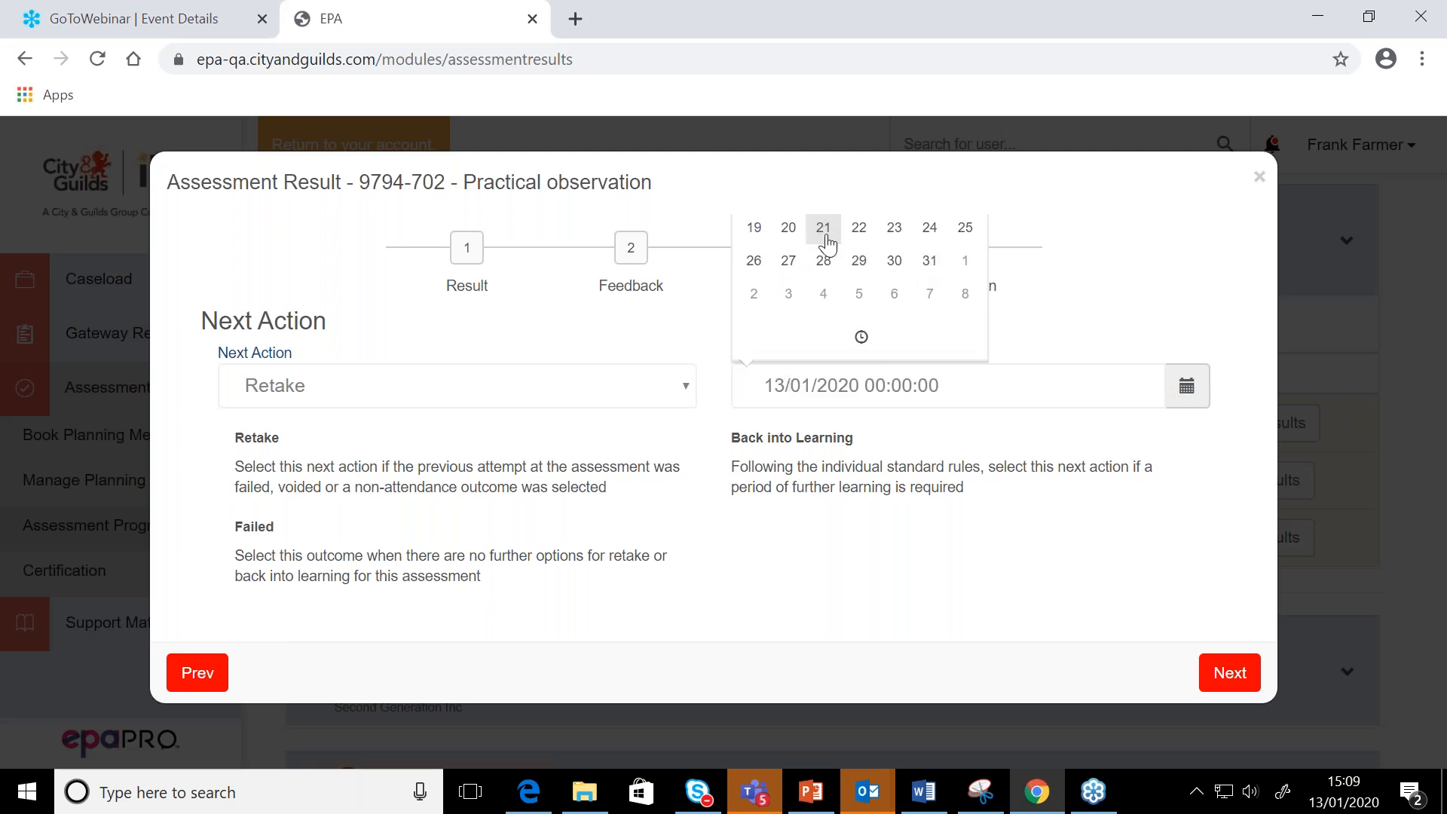
pyautogui.click(756, 265)
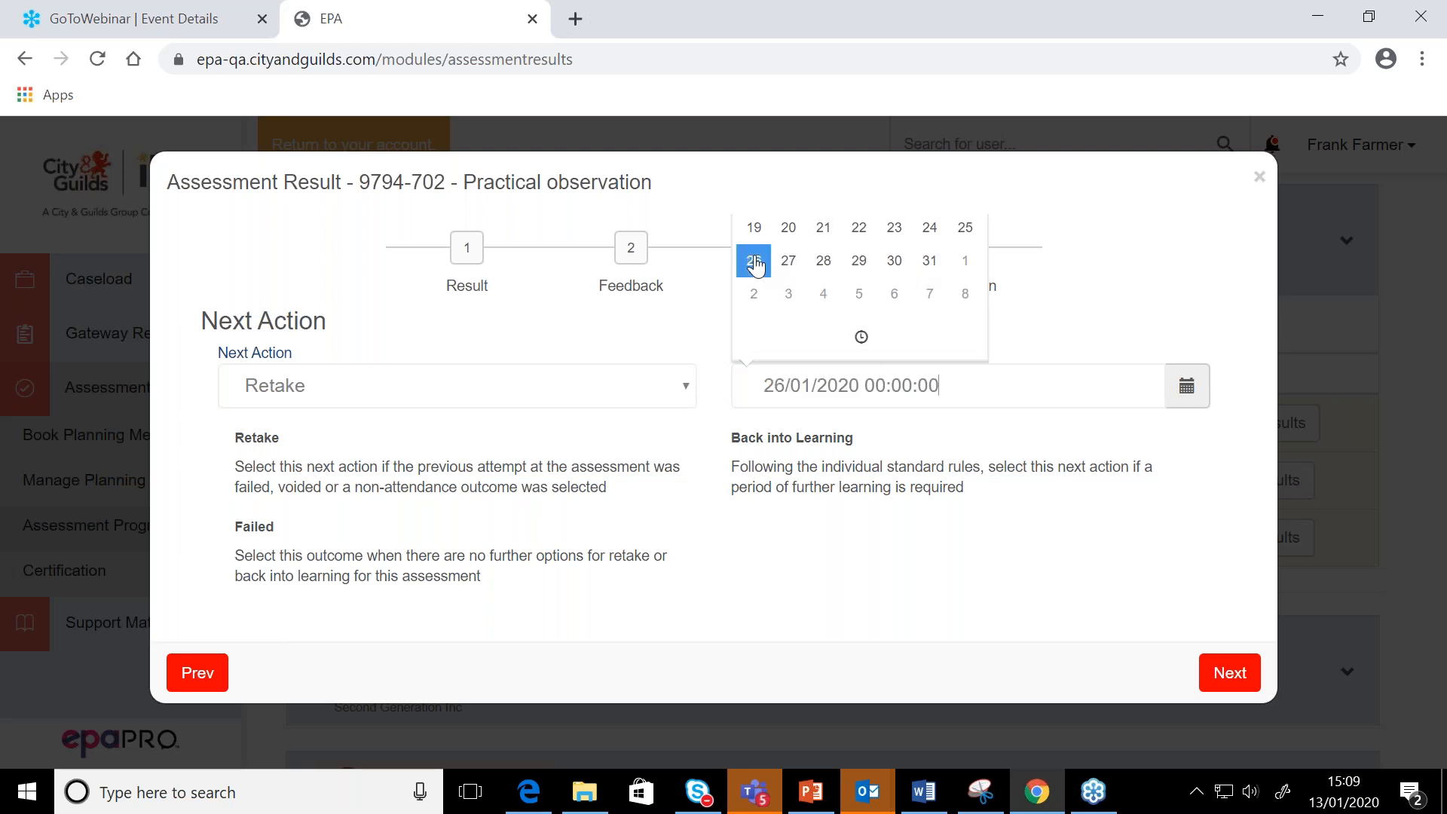
pyautogui.click(861, 336)
pyautogui.click(779, 320)
pyautogui.click(778, 320)
pyautogui.click(778, 320)
pyautogui.click(778, 321)
pyautogui.click(778, 320)
pyautogui.click(778, 320)
pyautogui.click(778, 321)
pyautogui.click(778, 320)
pyautogui.click(778, 321)
pyautogui.click(779, 320)
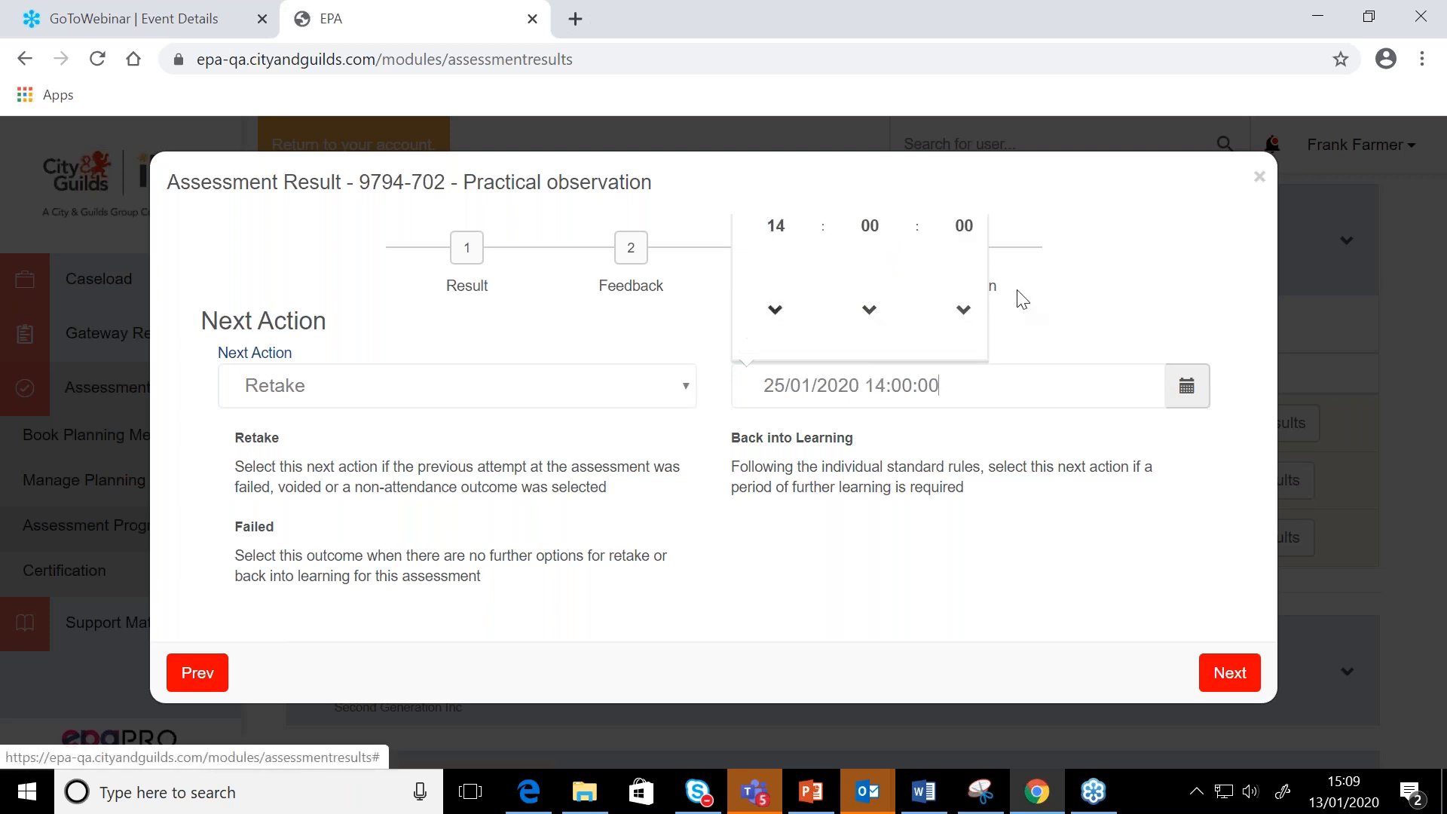
pyautogui.click(1085, 290)
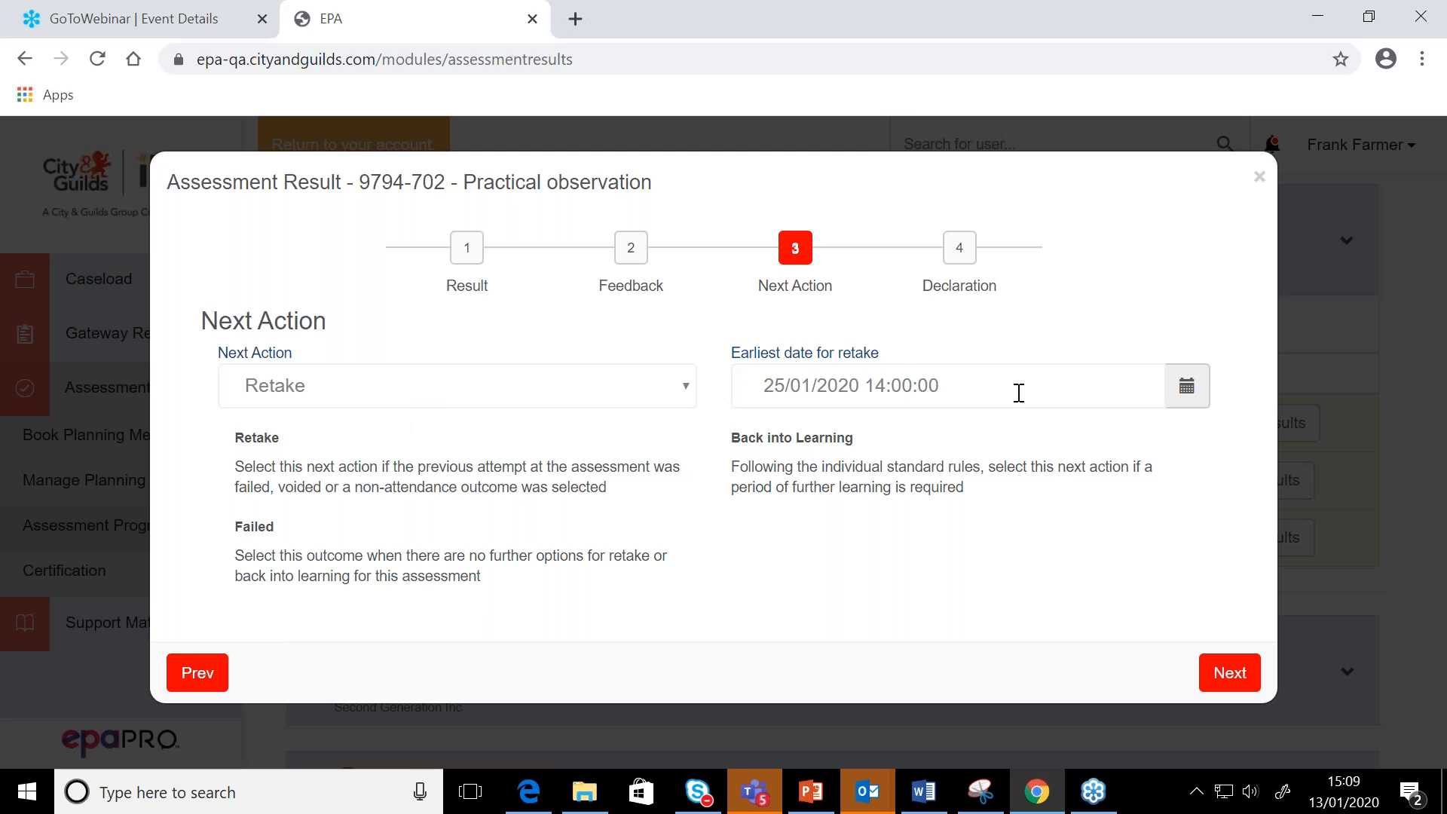
pyautogui.click(1229, 677)
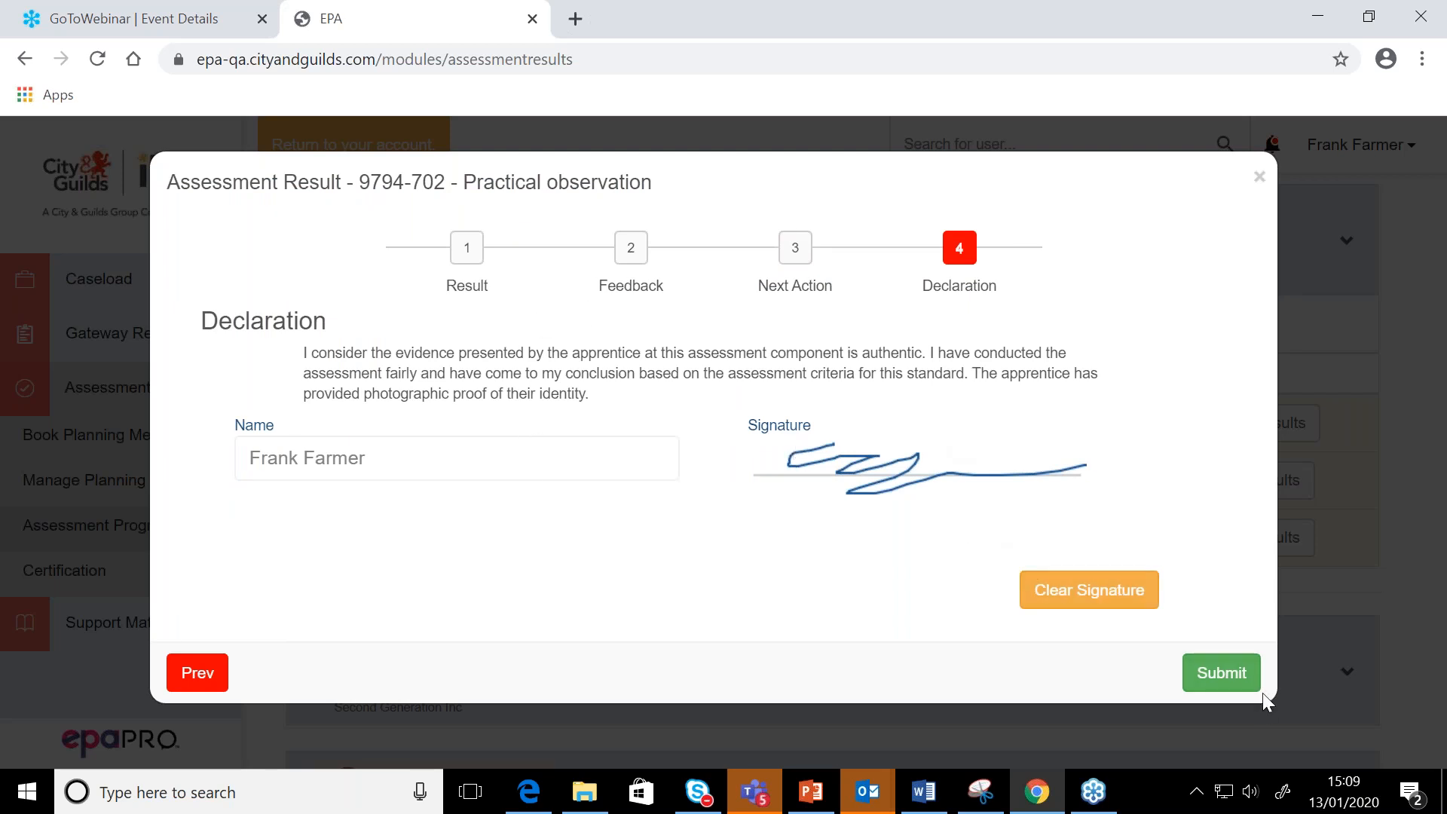
pyautogui.click(1219, 676)
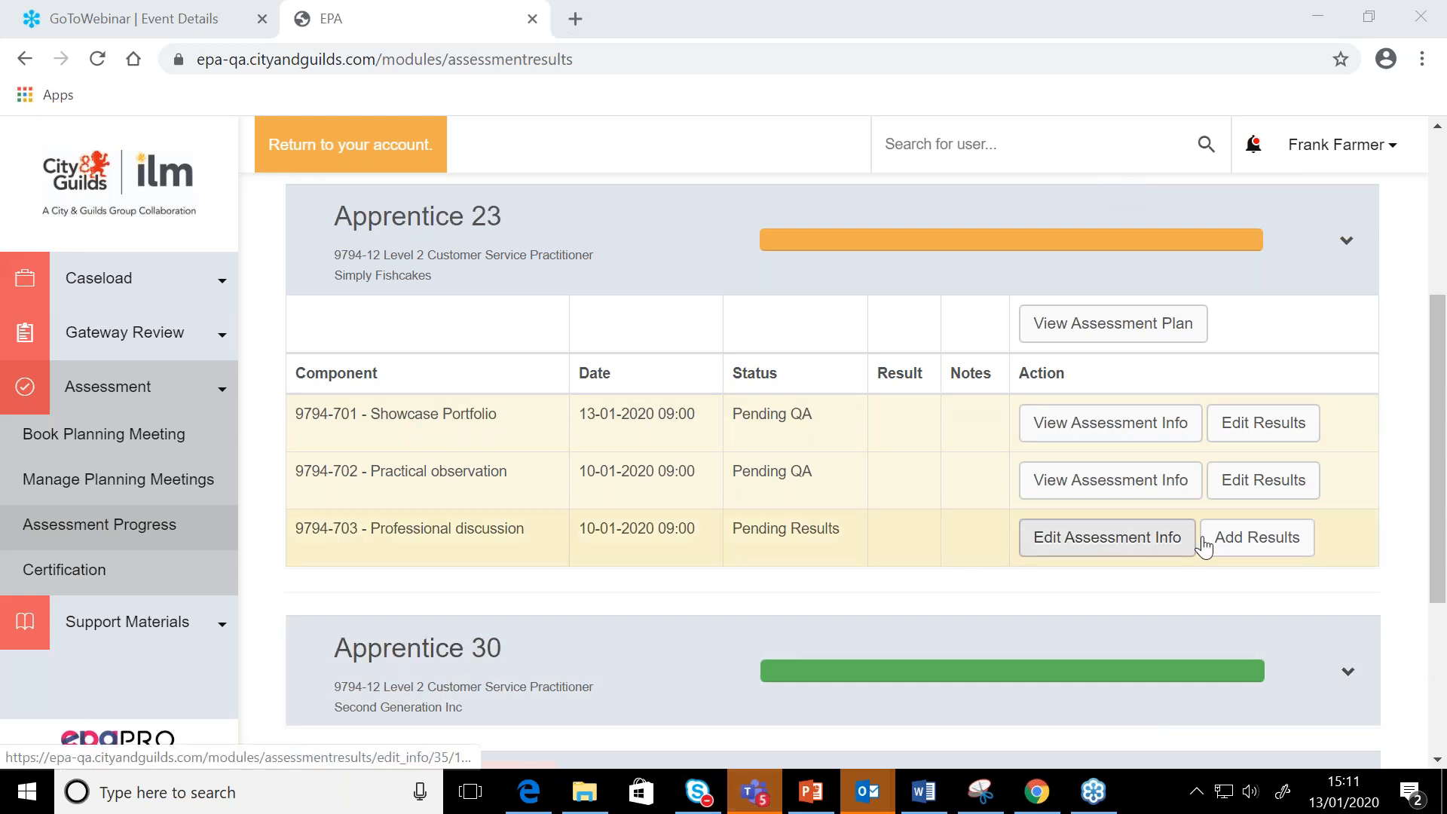
# Start adding results for the 9794-703 Professional discussion component and set the outcome to Pass
pyautogui.click(1252, 544)
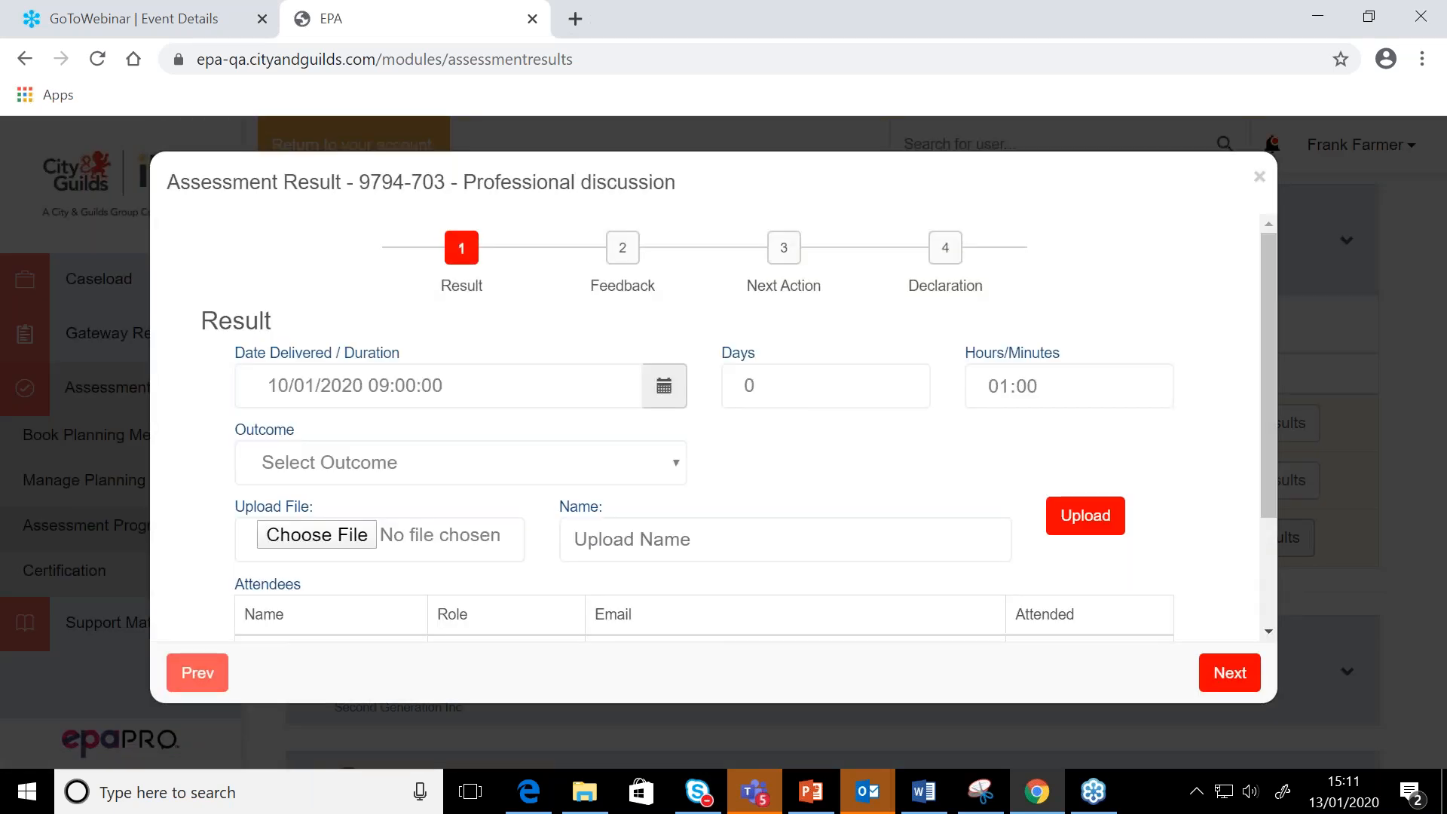
pyautogui.click(612, 470)
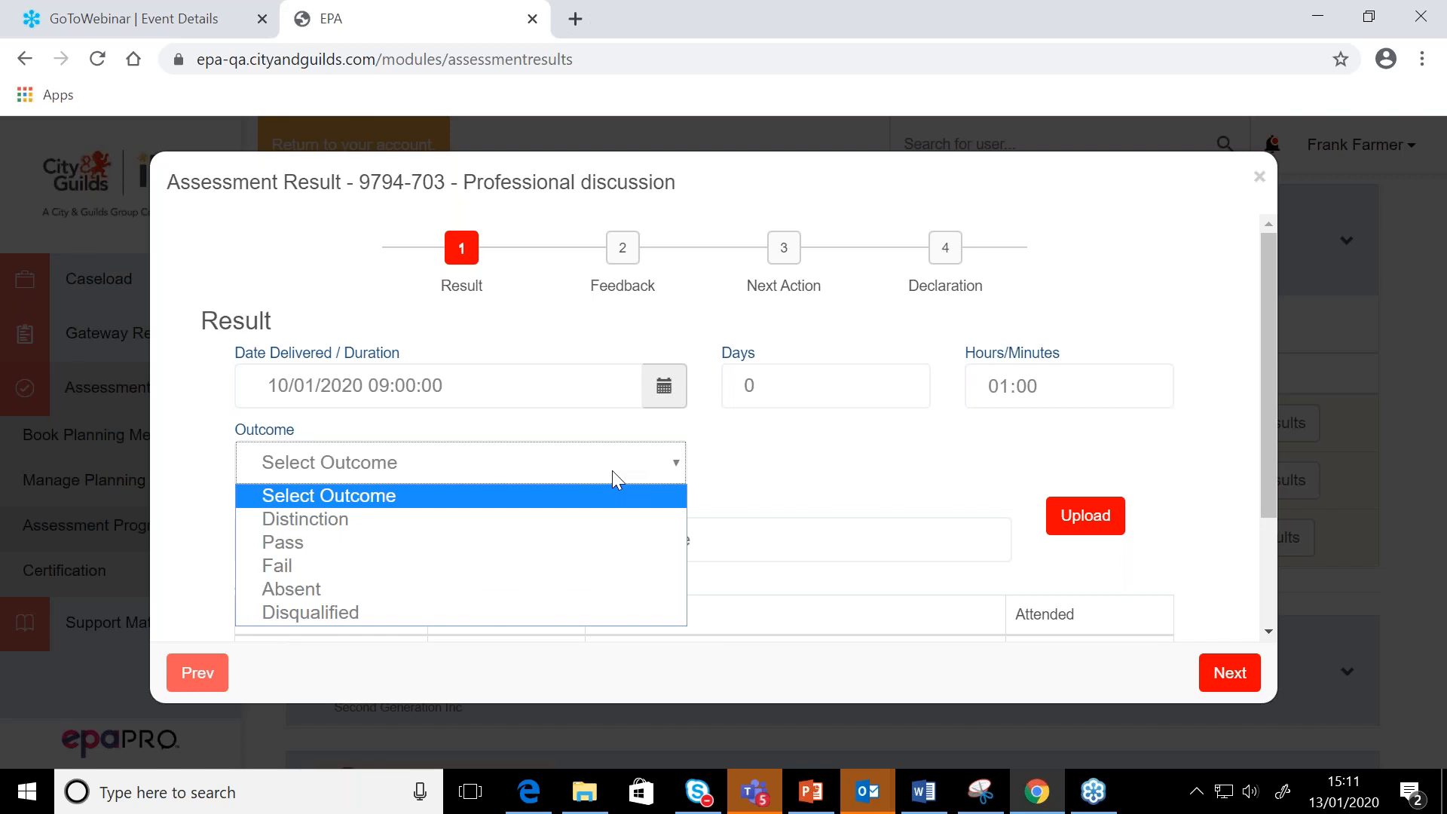
pyautogui.click(558, 542)
pyautogui.scroll(-3, 559, 543)
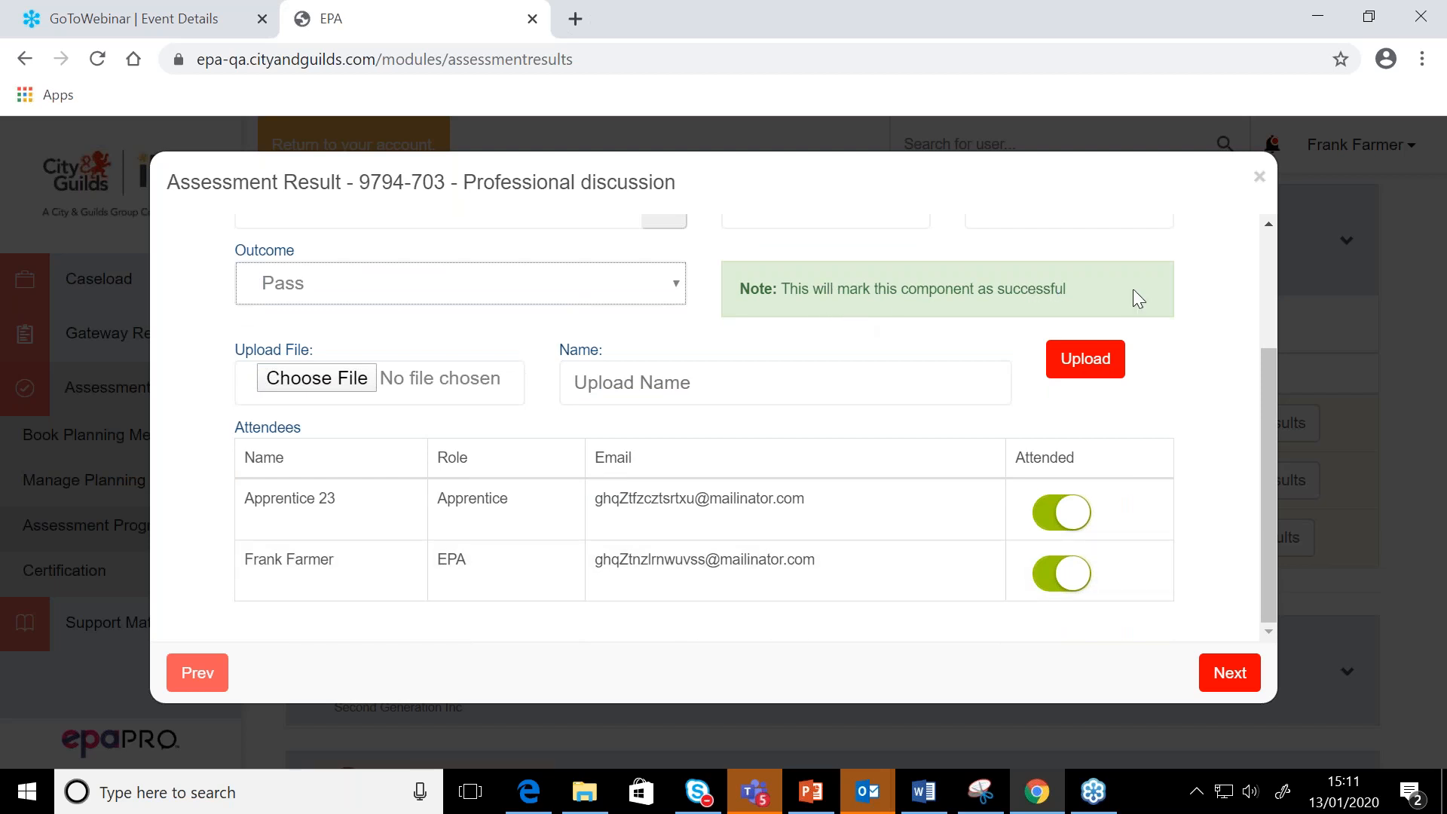
# Leave the feedback and next action blank and submit the signed Professional discussion result
pyautogui.click(1234, 675)
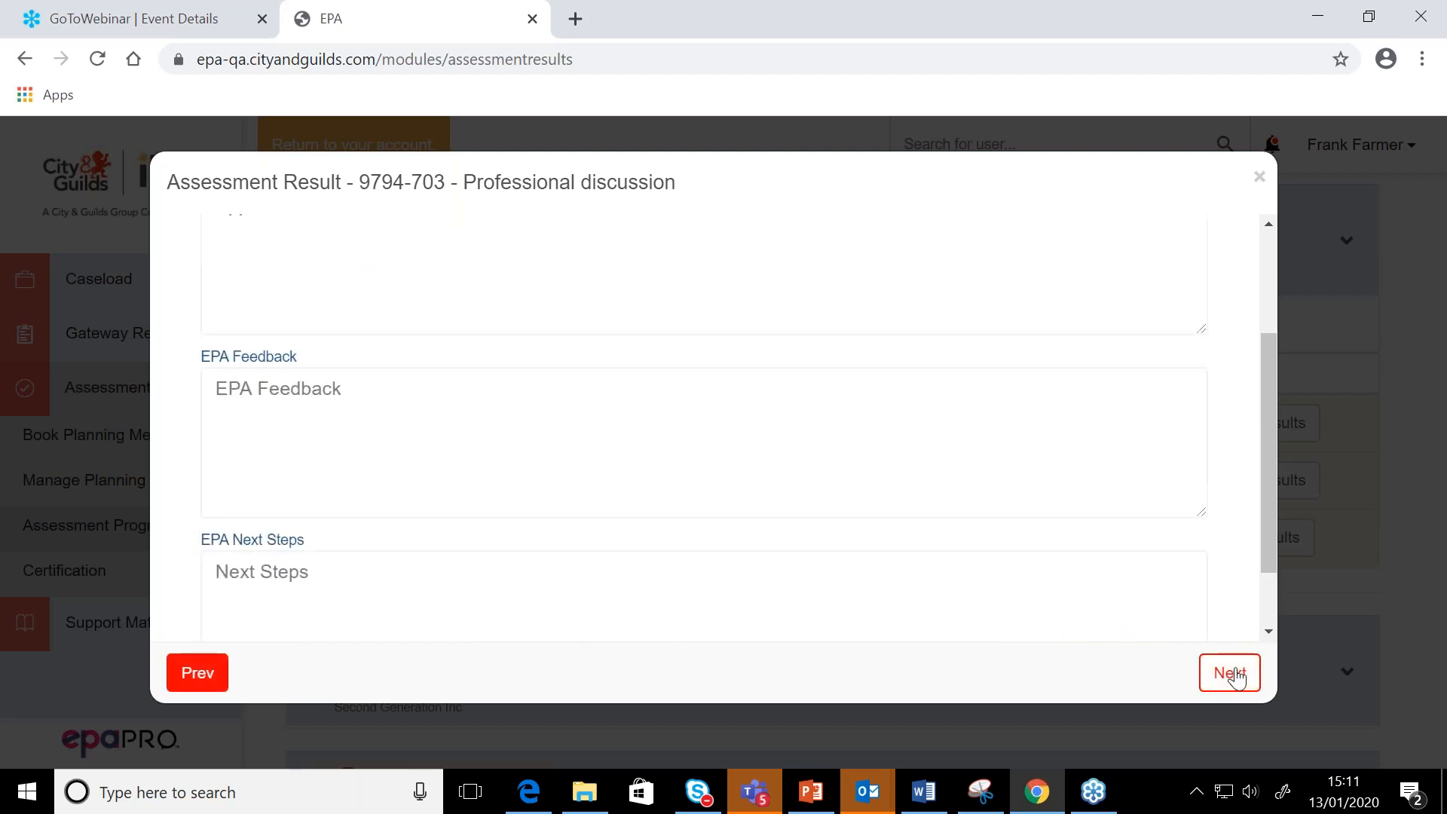
pyautogui.scroll(3, 846, 524)
pyautogui.scroll(-3, 846, 524)
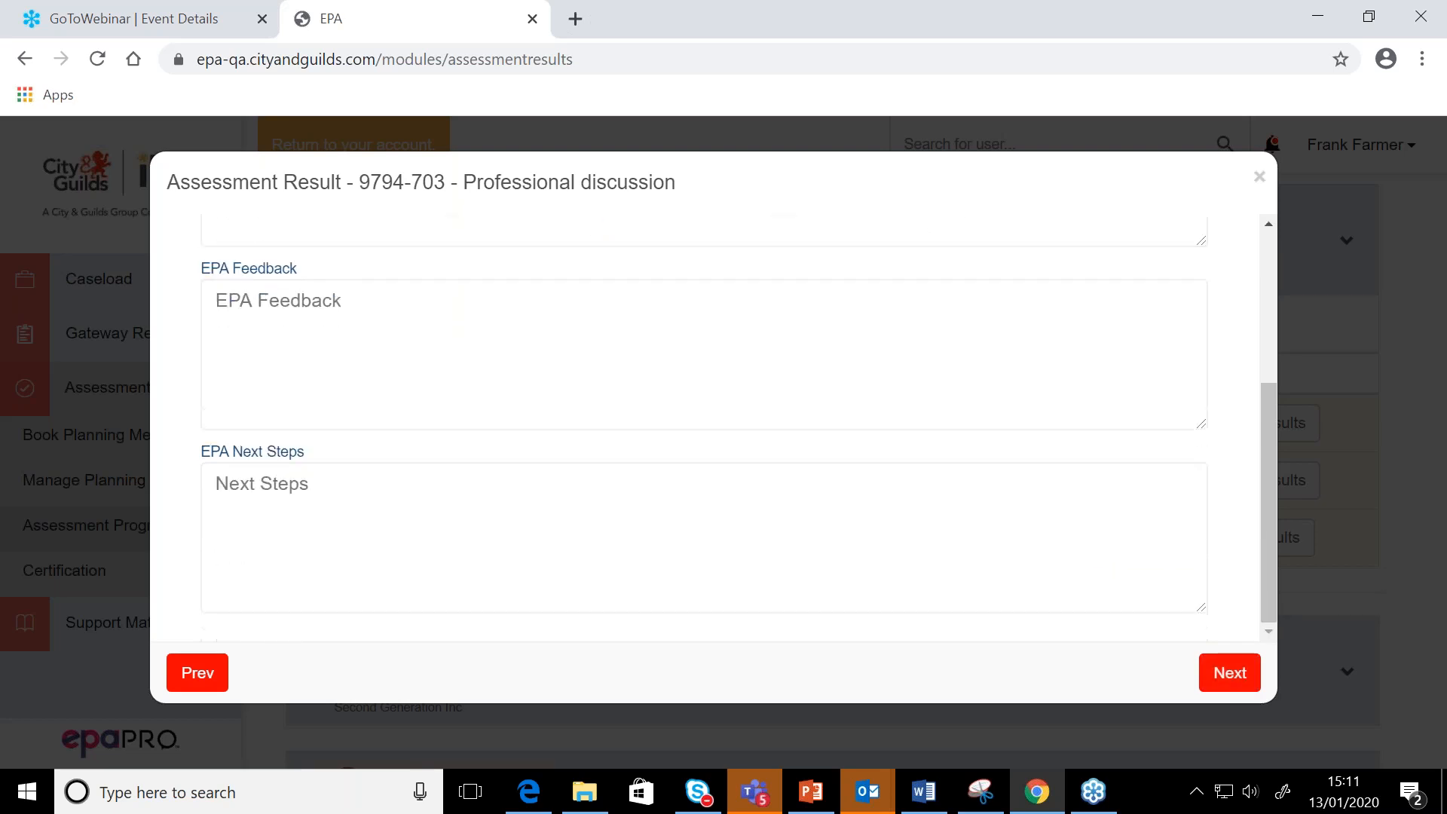
pyautogui.click(1228, 673)
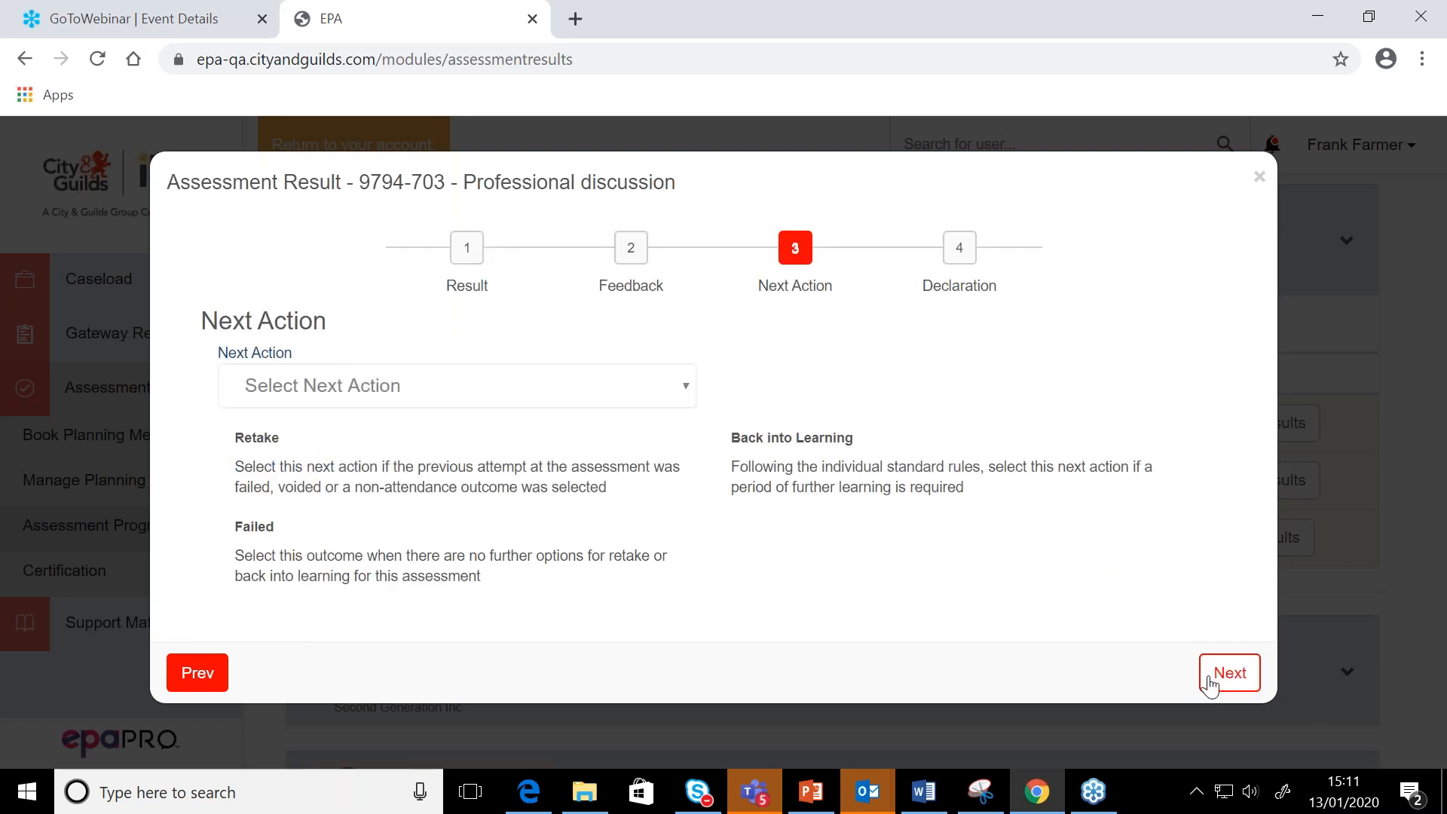
pyautogui.click(1208, 686)
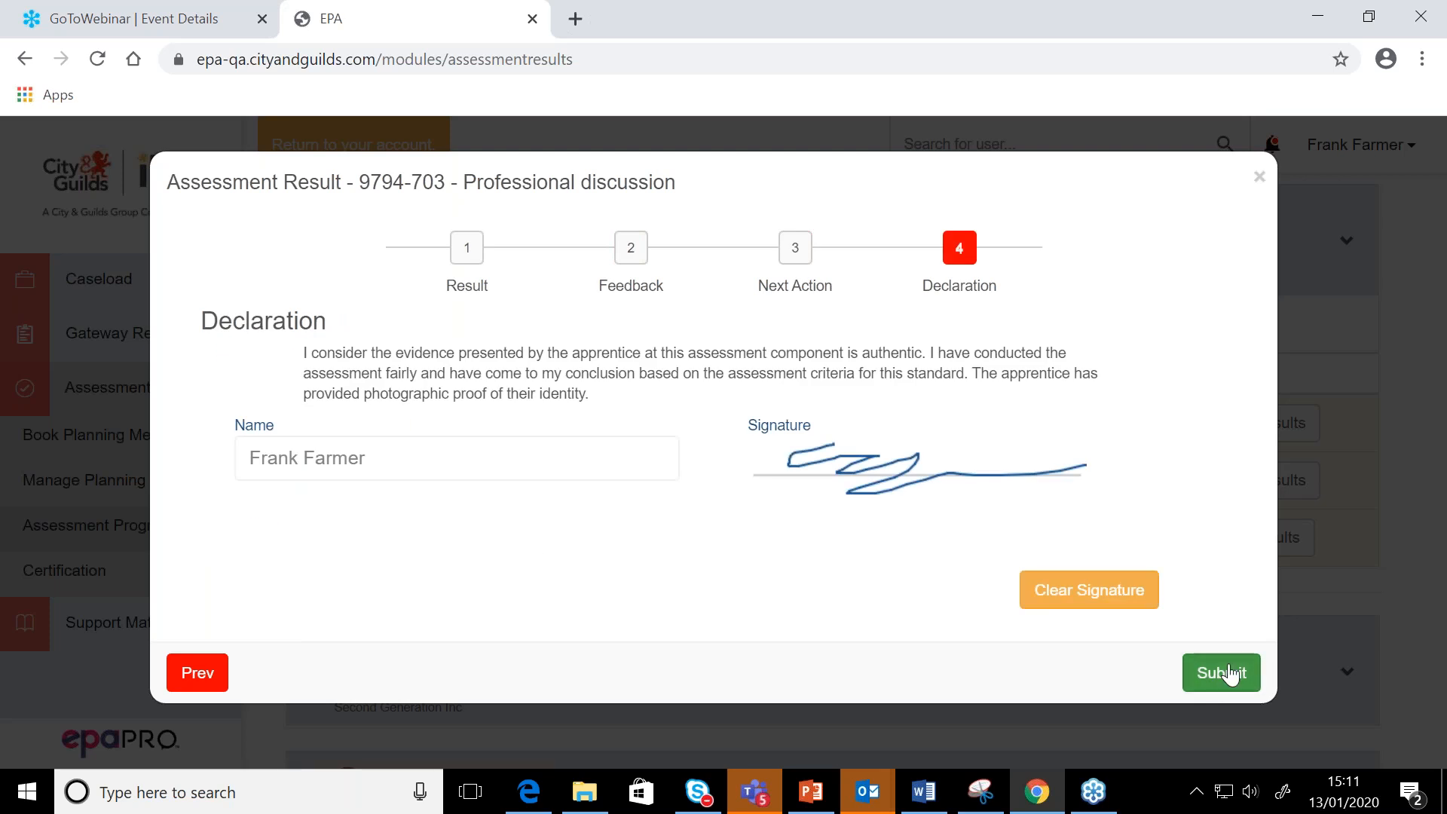
pyautogui.click(1228, 673)
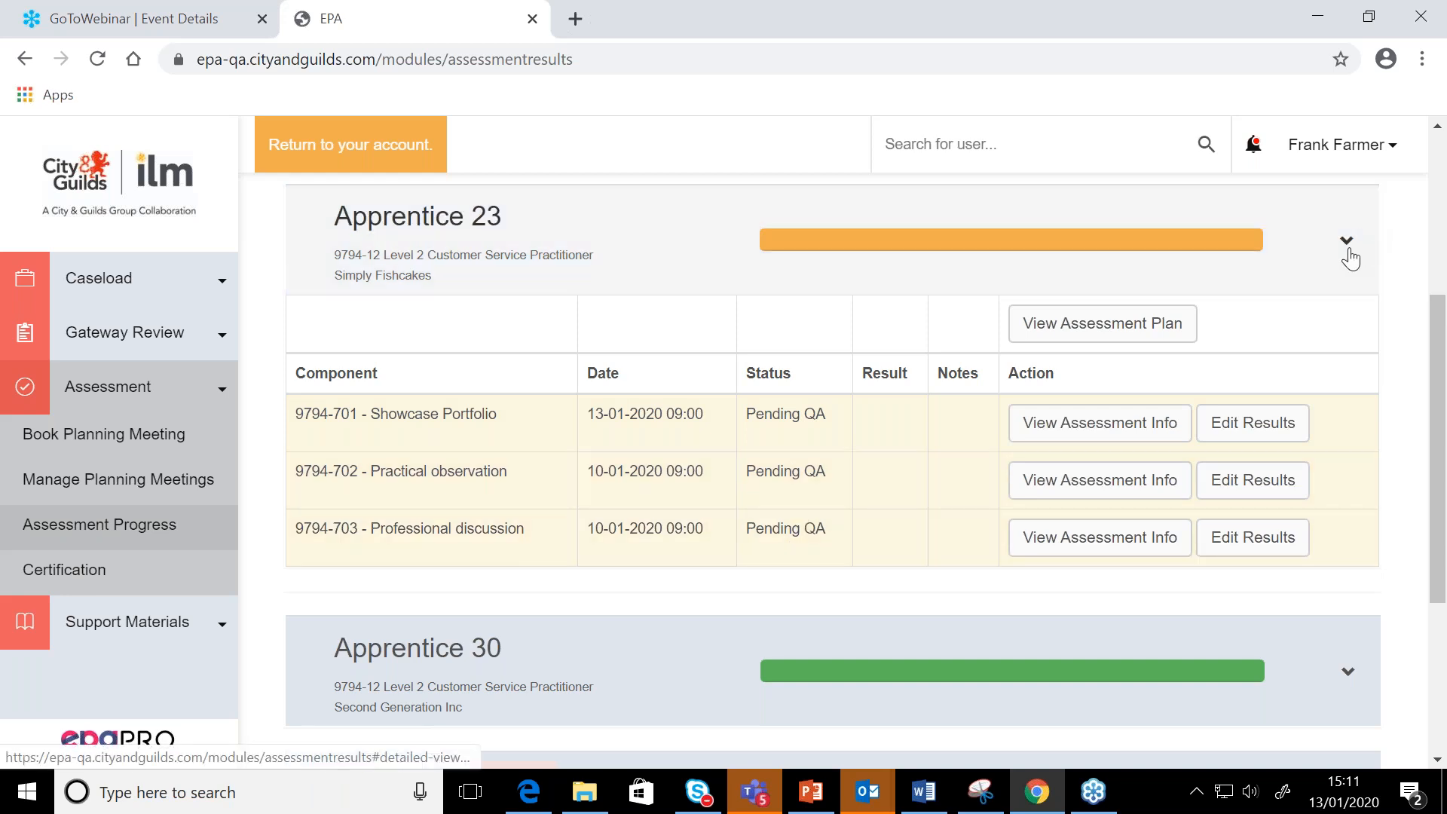
# Collapse and re-expand Apprentice 23's record to review the component statuses, and switch to the PowerPoint training slides
pyautogui.click(1348, 252)
pyautogui.scroll(1, 1215, 373)
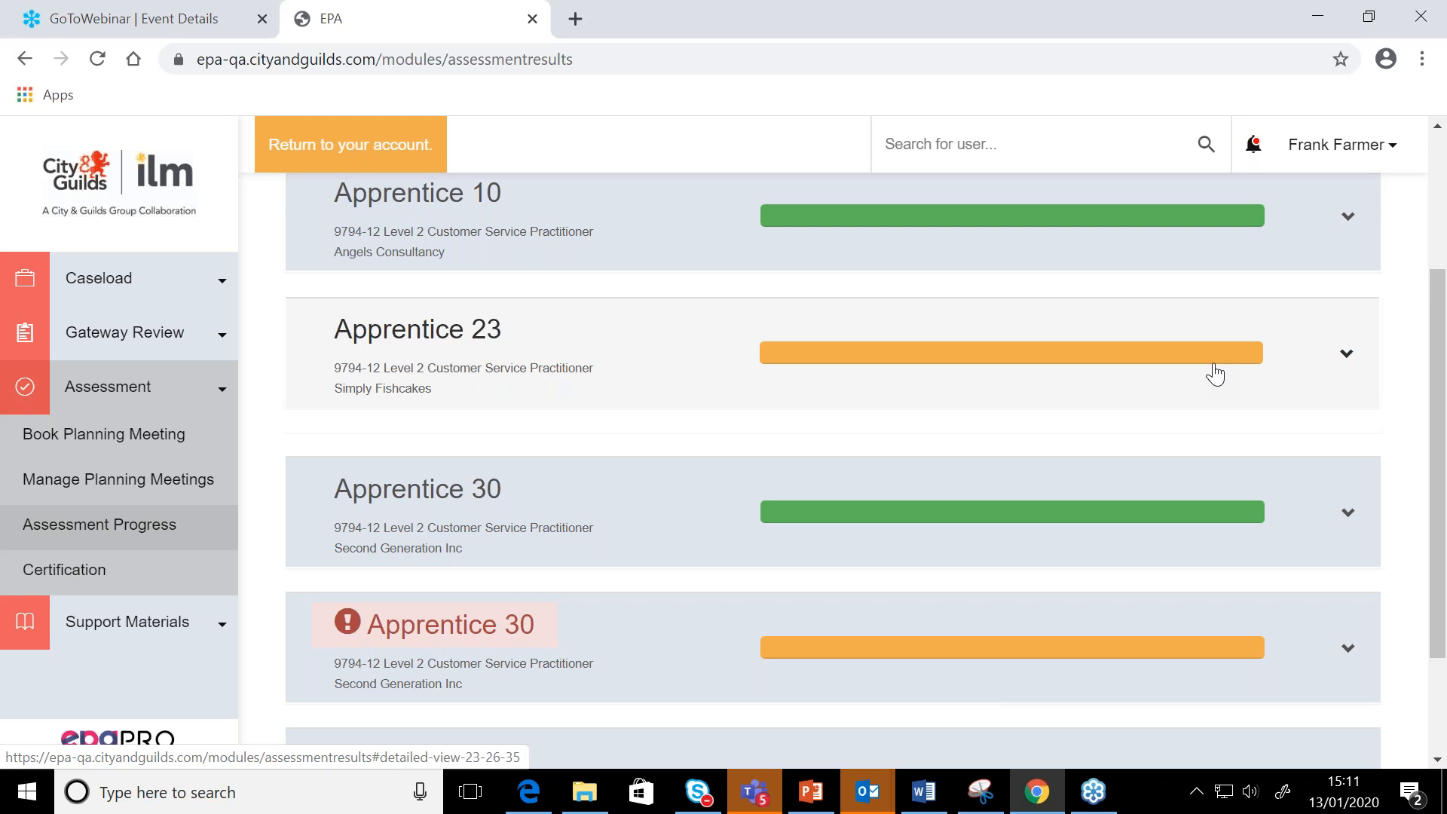
pyautogui.click(1036, 378)
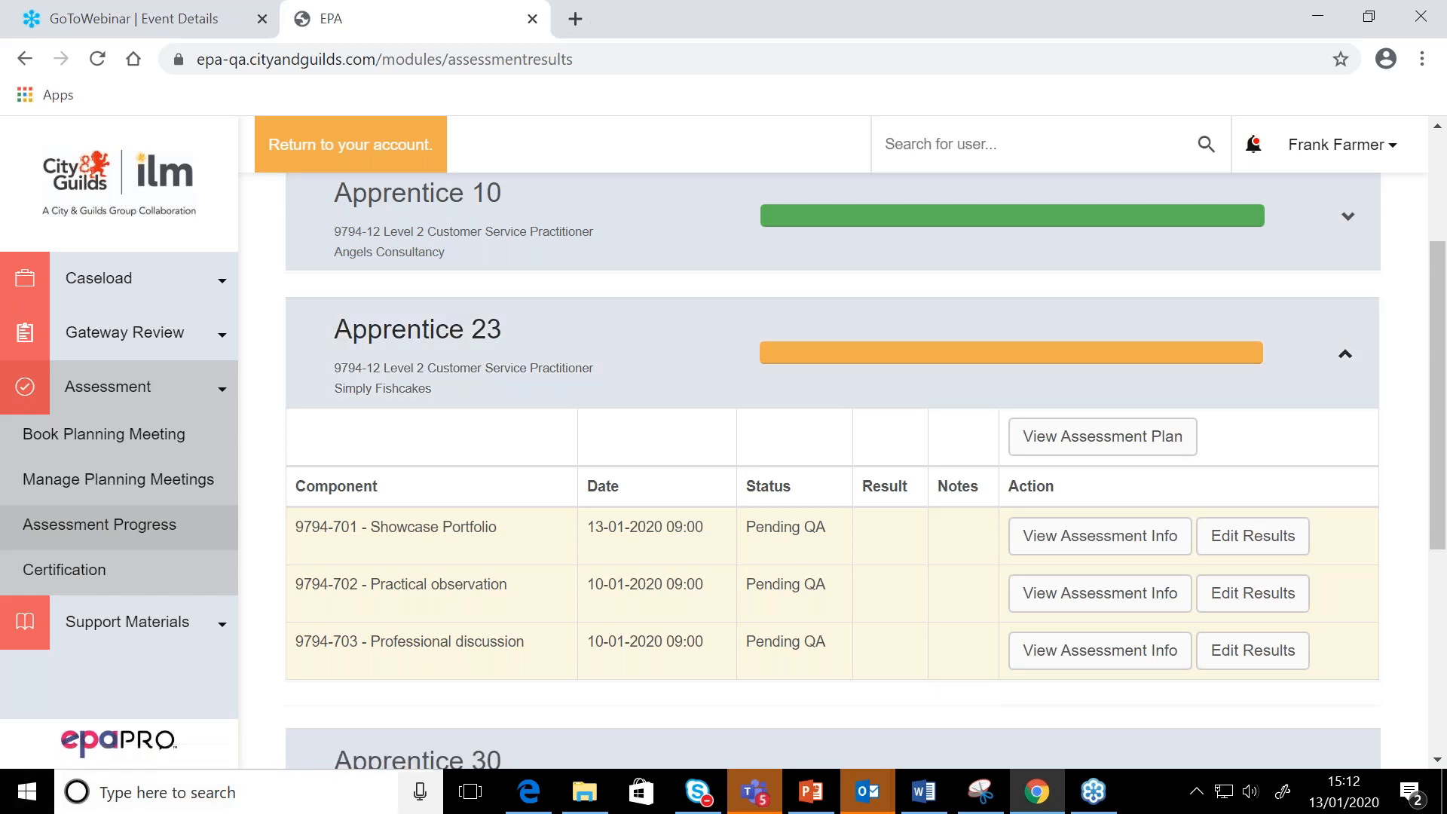
pyautogui.click(797, 804)
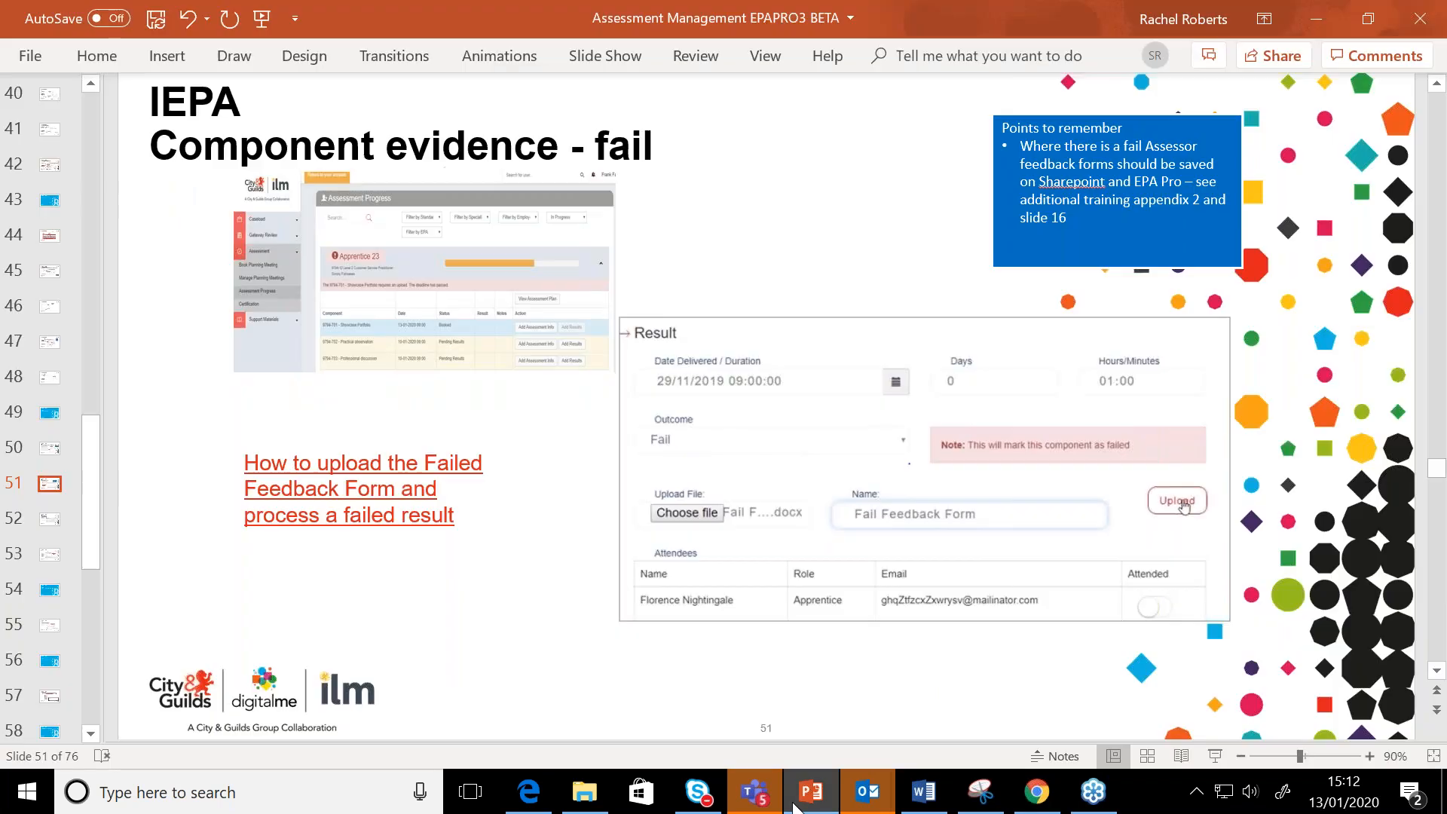
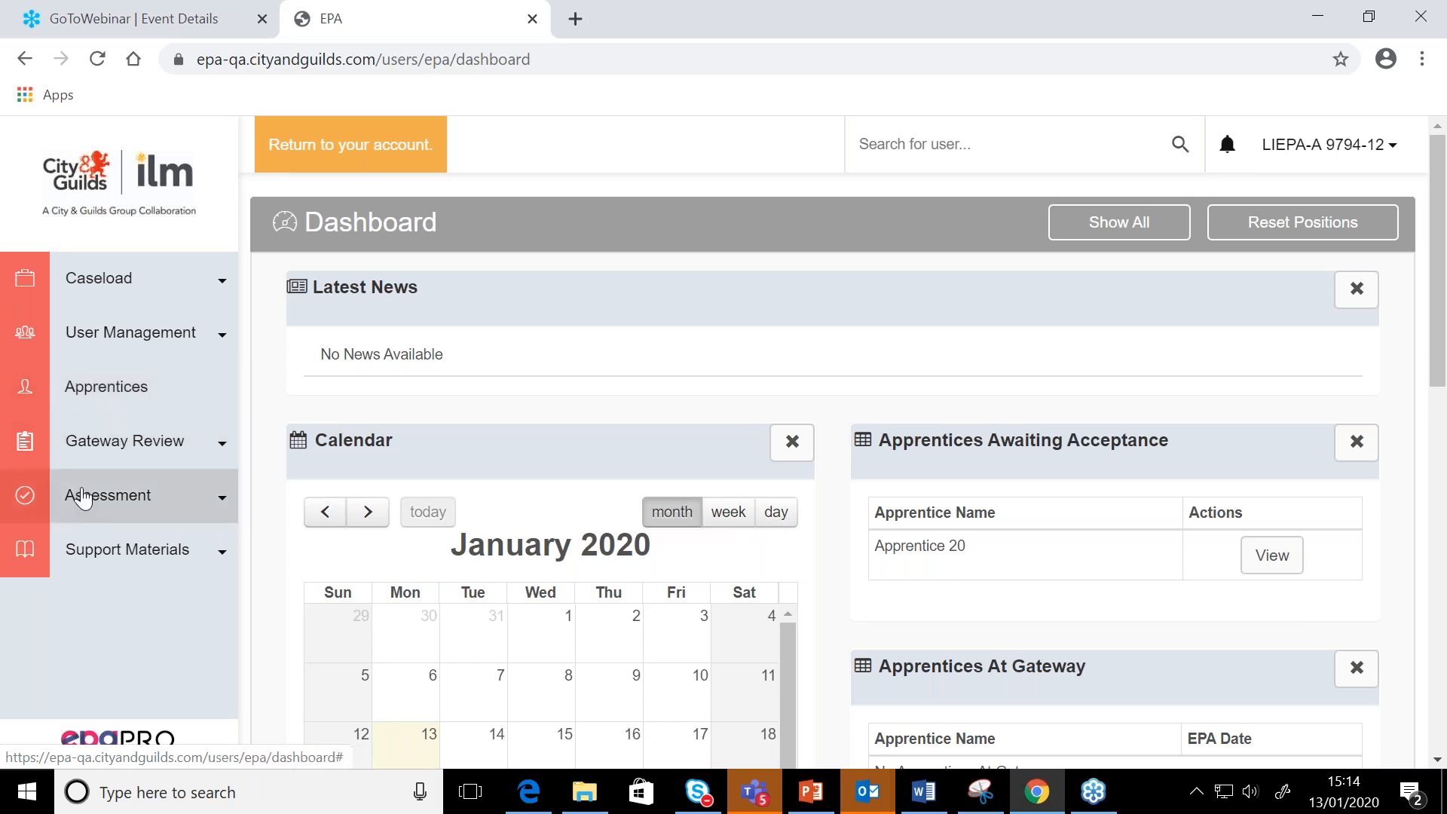
# Open the assessment QA list and review the assessors with items awaiting quality assurance
pyautogui.click(83, 497)
pyautogui.scroll(-2, 100, 581)
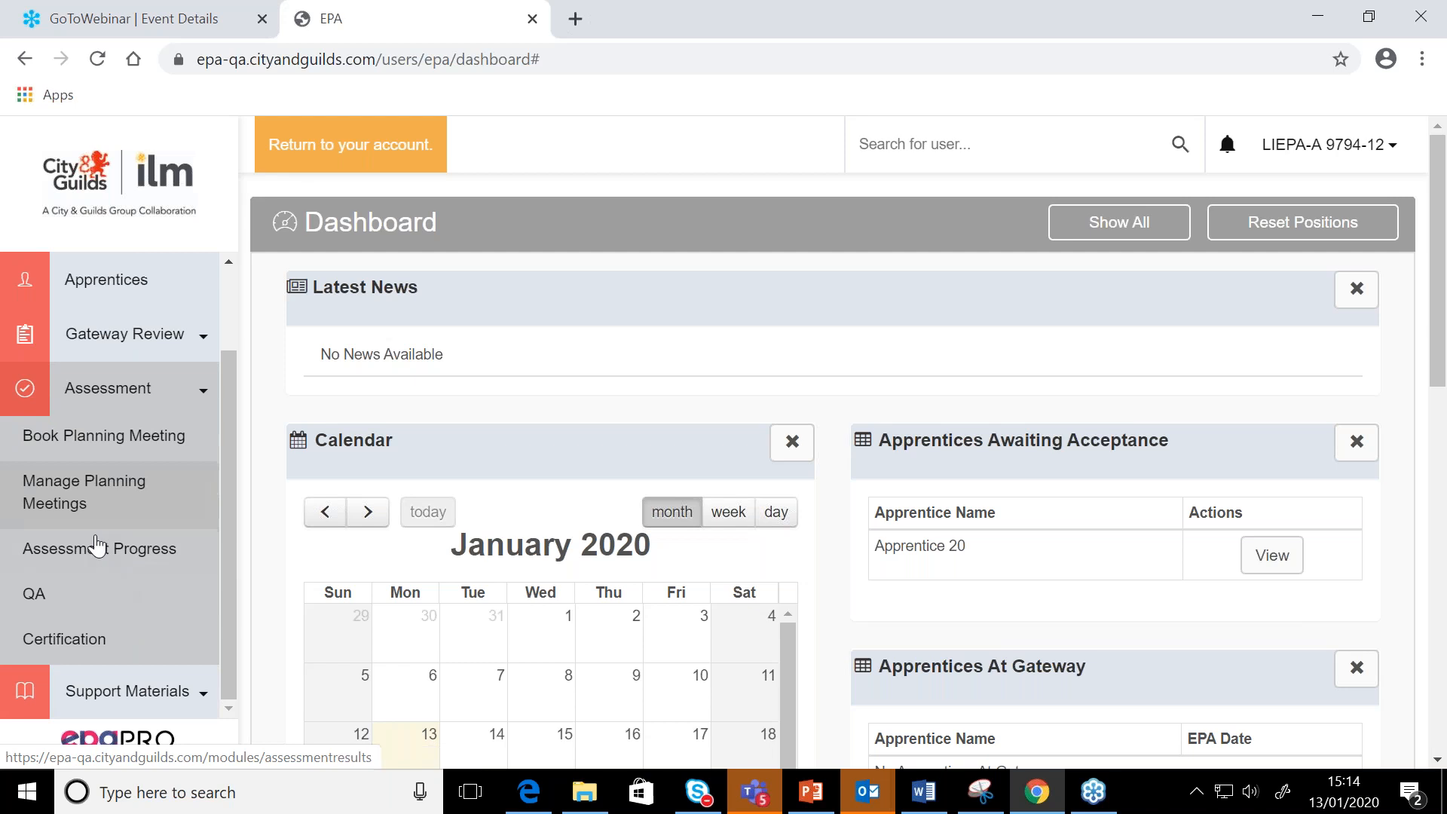
pyautogui.click(67, 599)
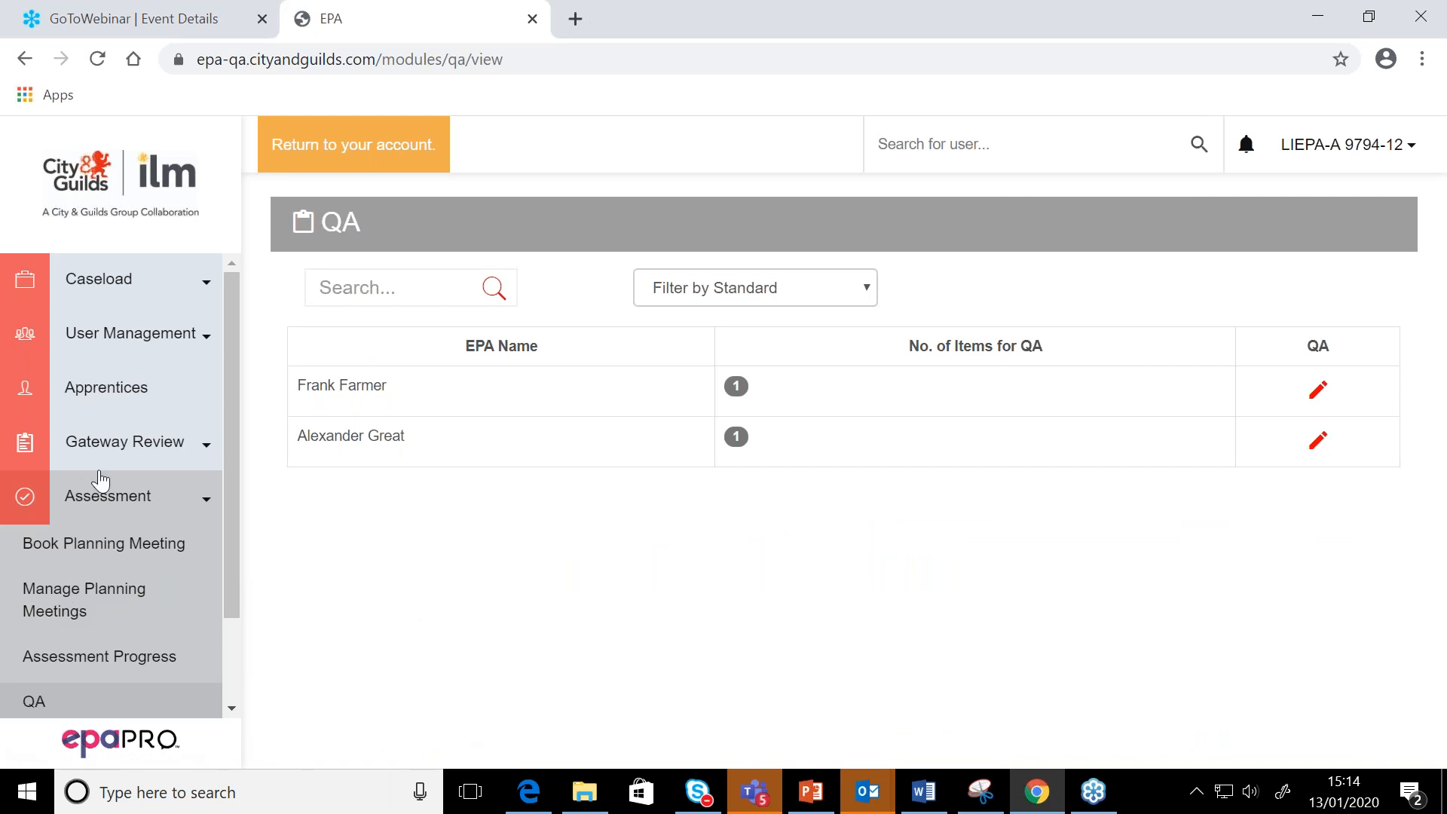
pyautogui.scroll(-2, 100, 518)
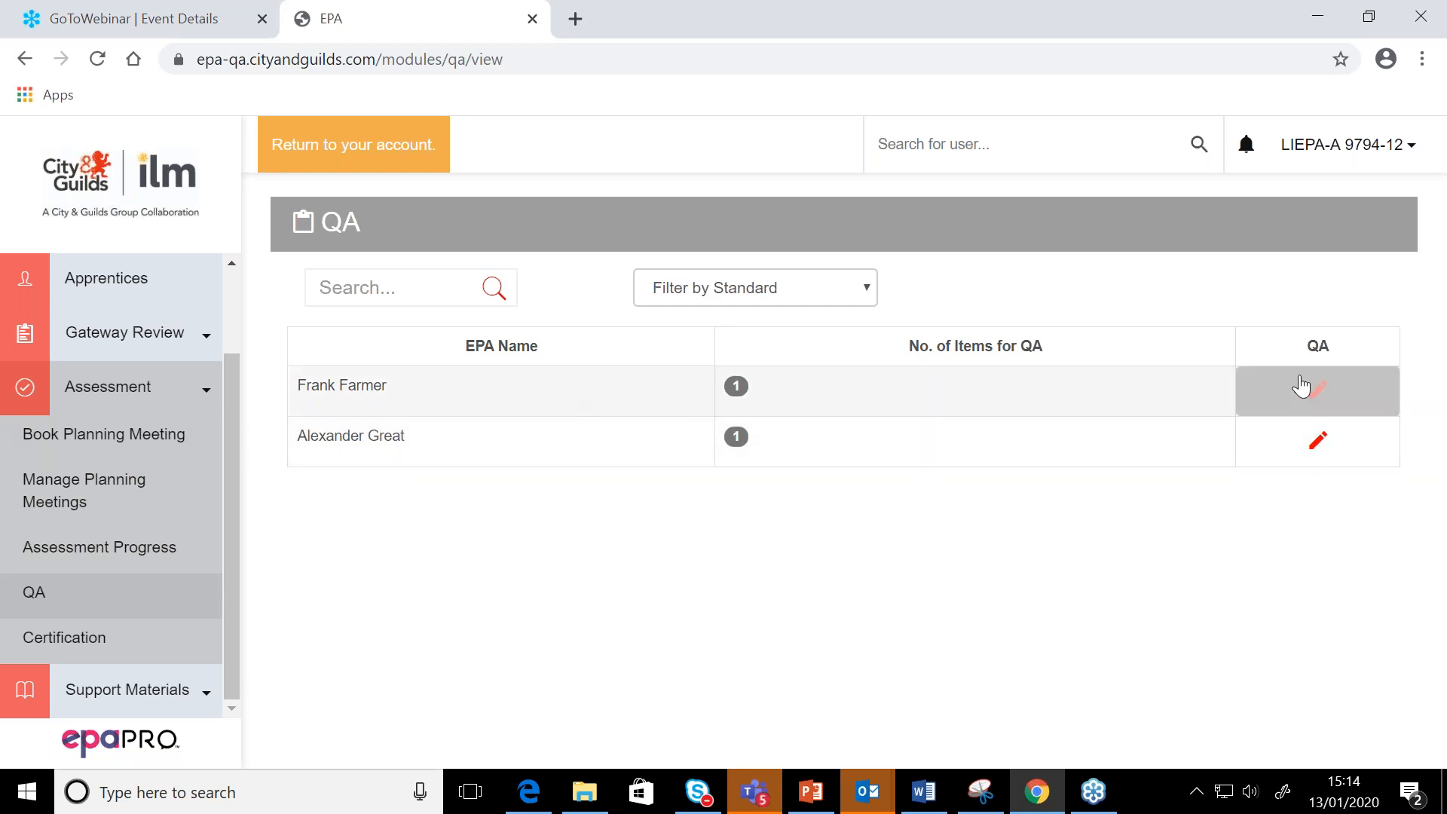
pyautogui.click(1318, 392)
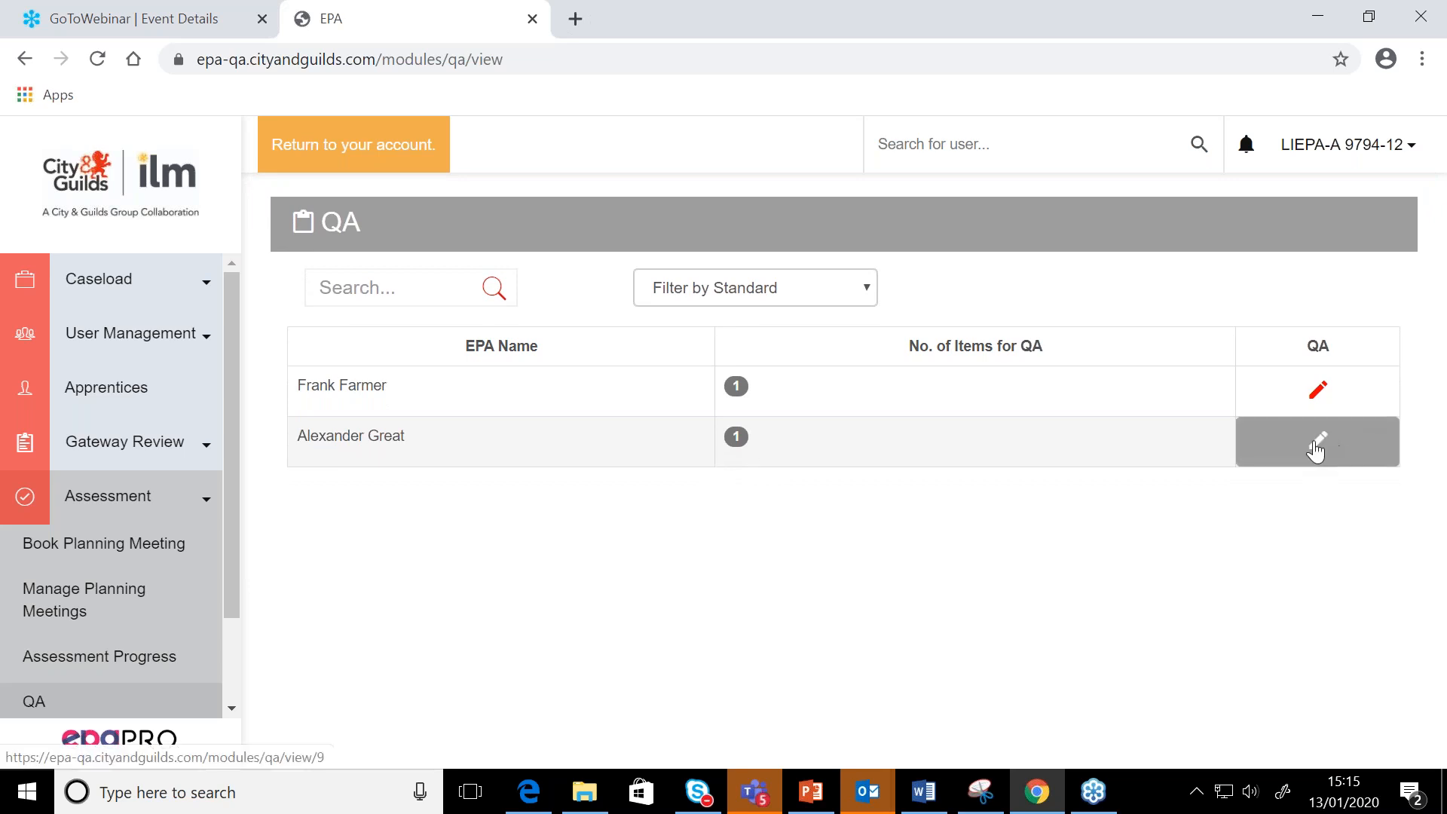
pyautogui.click(1315, 450)
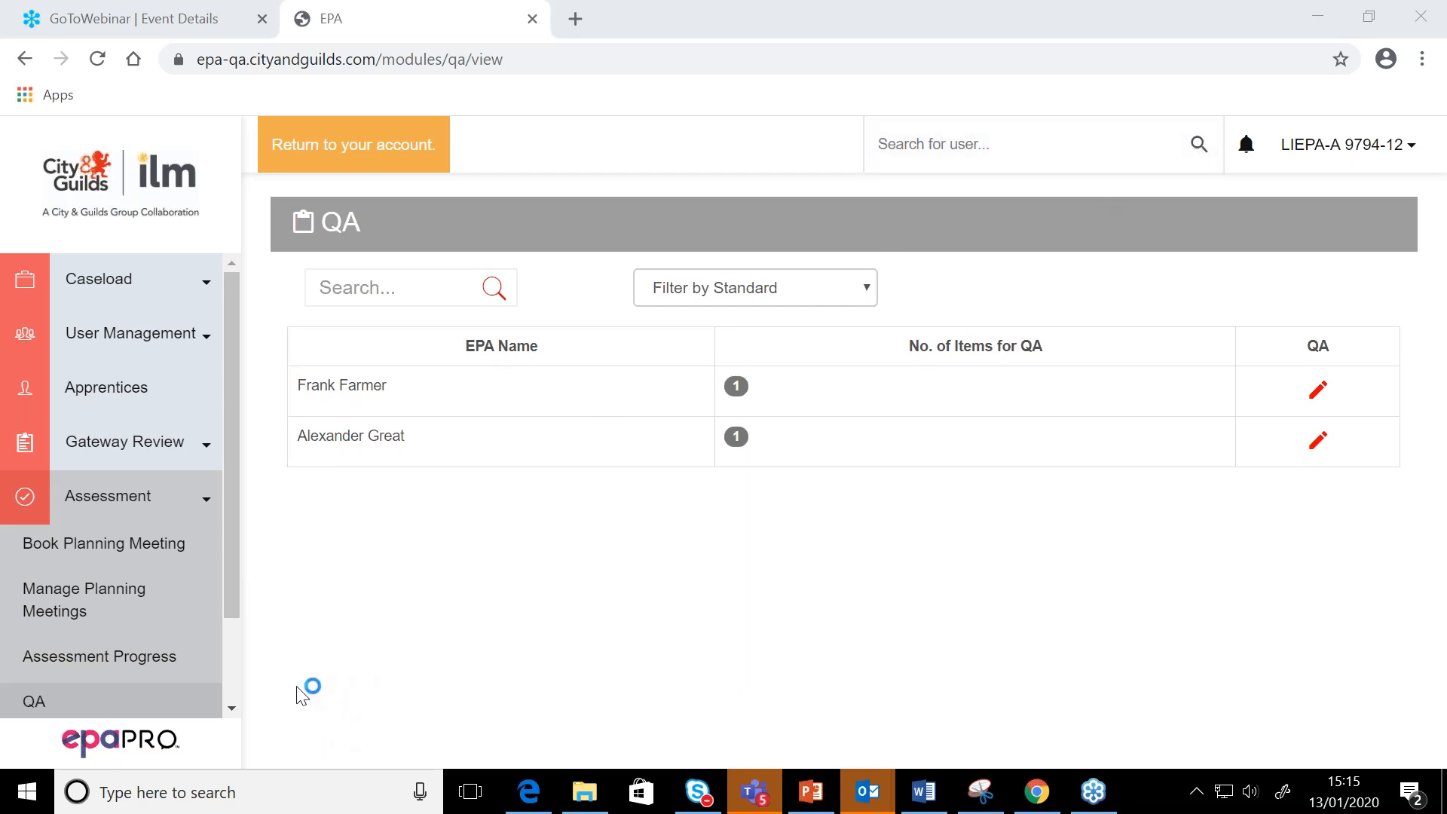
# Switch to the PowerPoint training slides and review slide 52 on scheduling a retake and slide 51 on failed component evidence
pyautogui.click(811, 791)
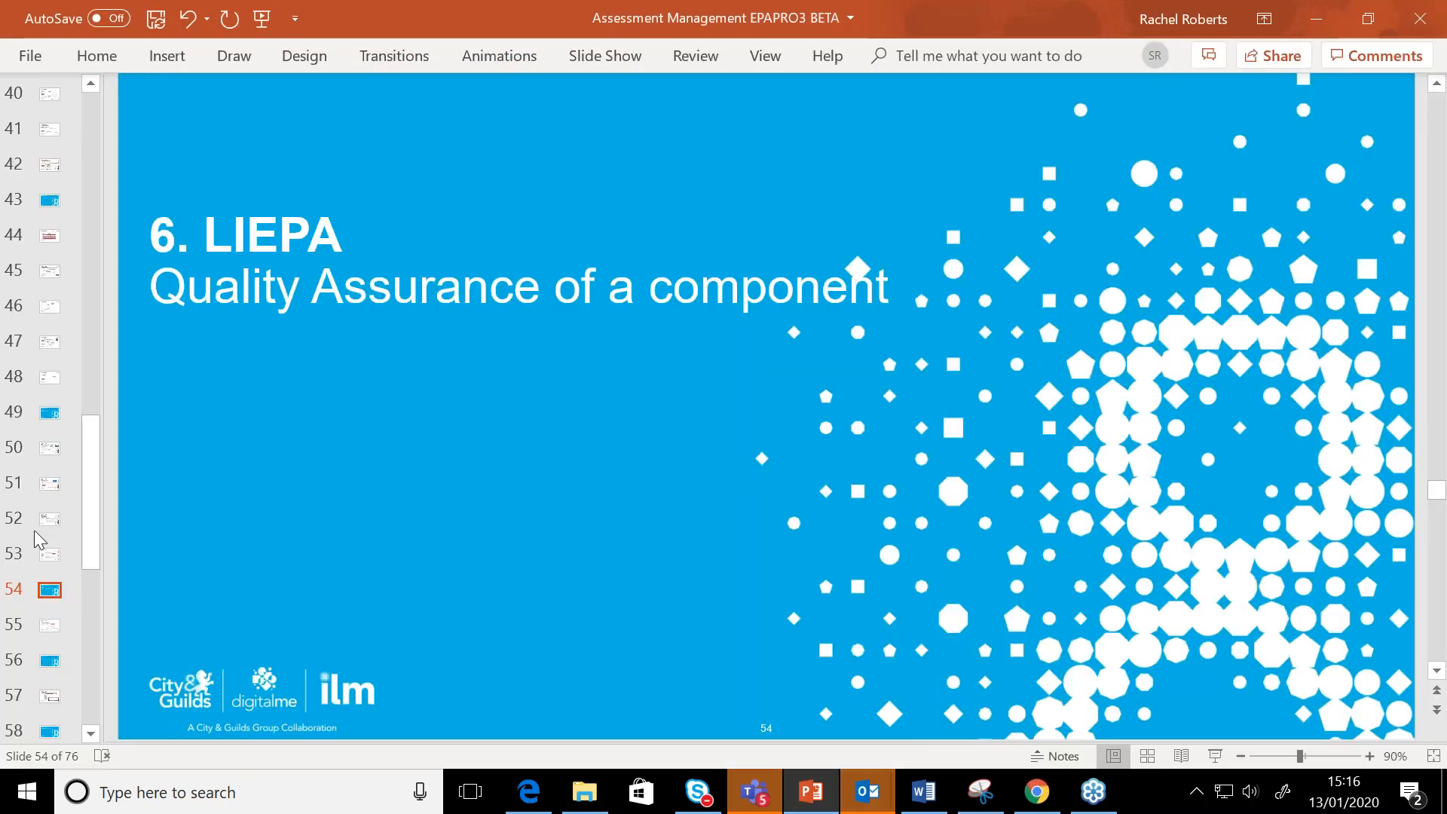
pyautogui.click(48, 511)
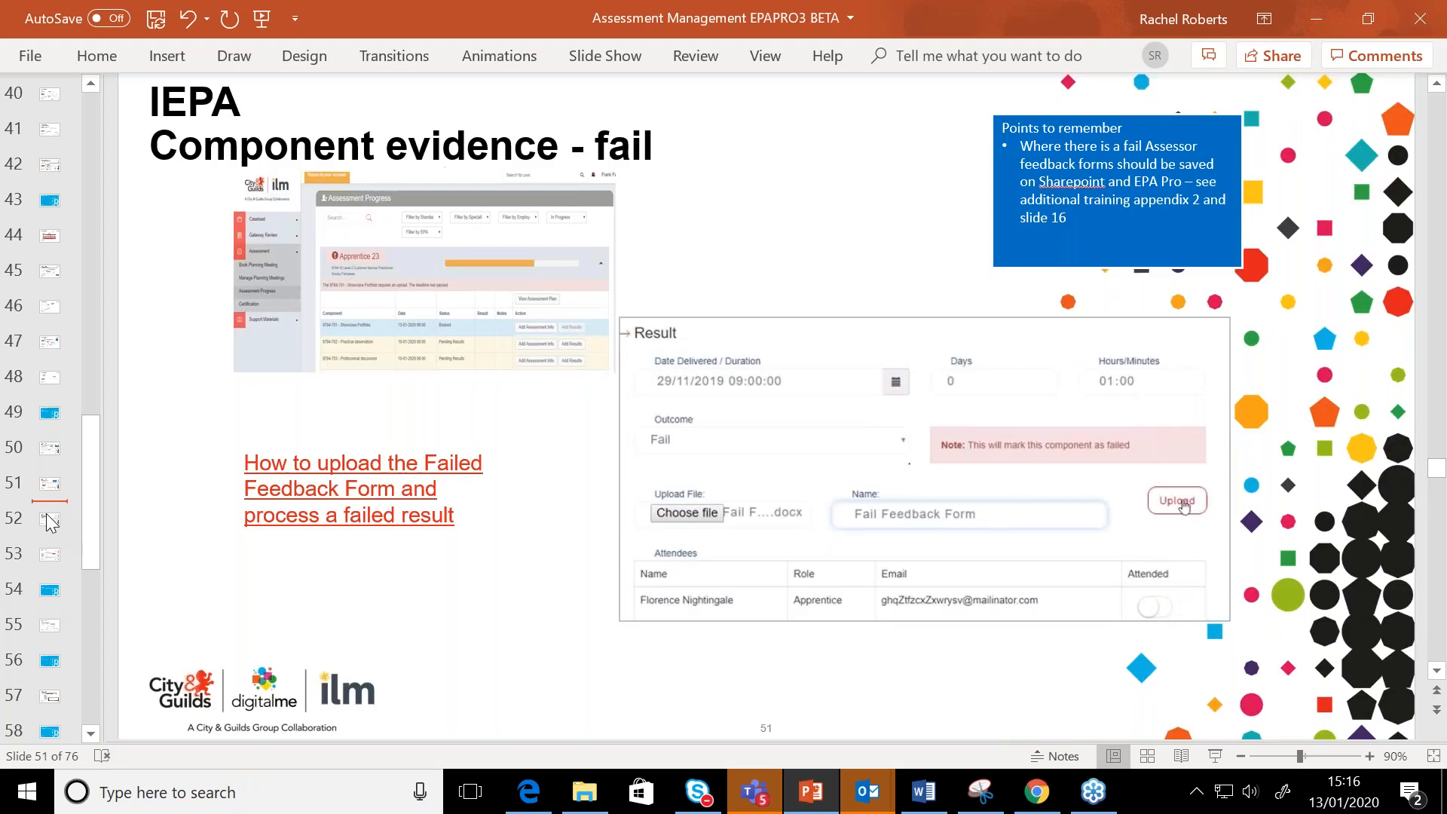
pyautogui.click(49, 520)
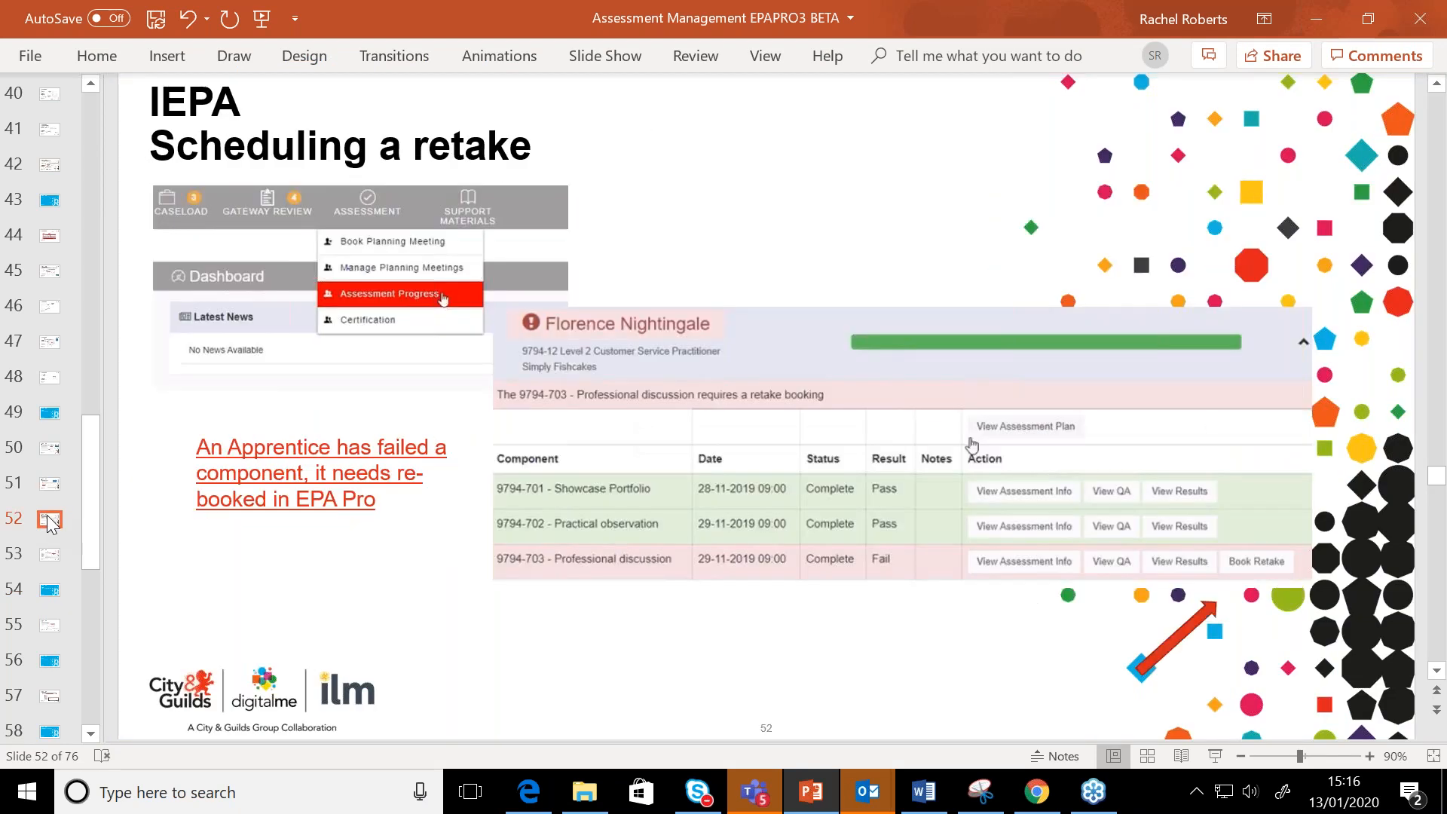
pyautogui.click(54, 497)
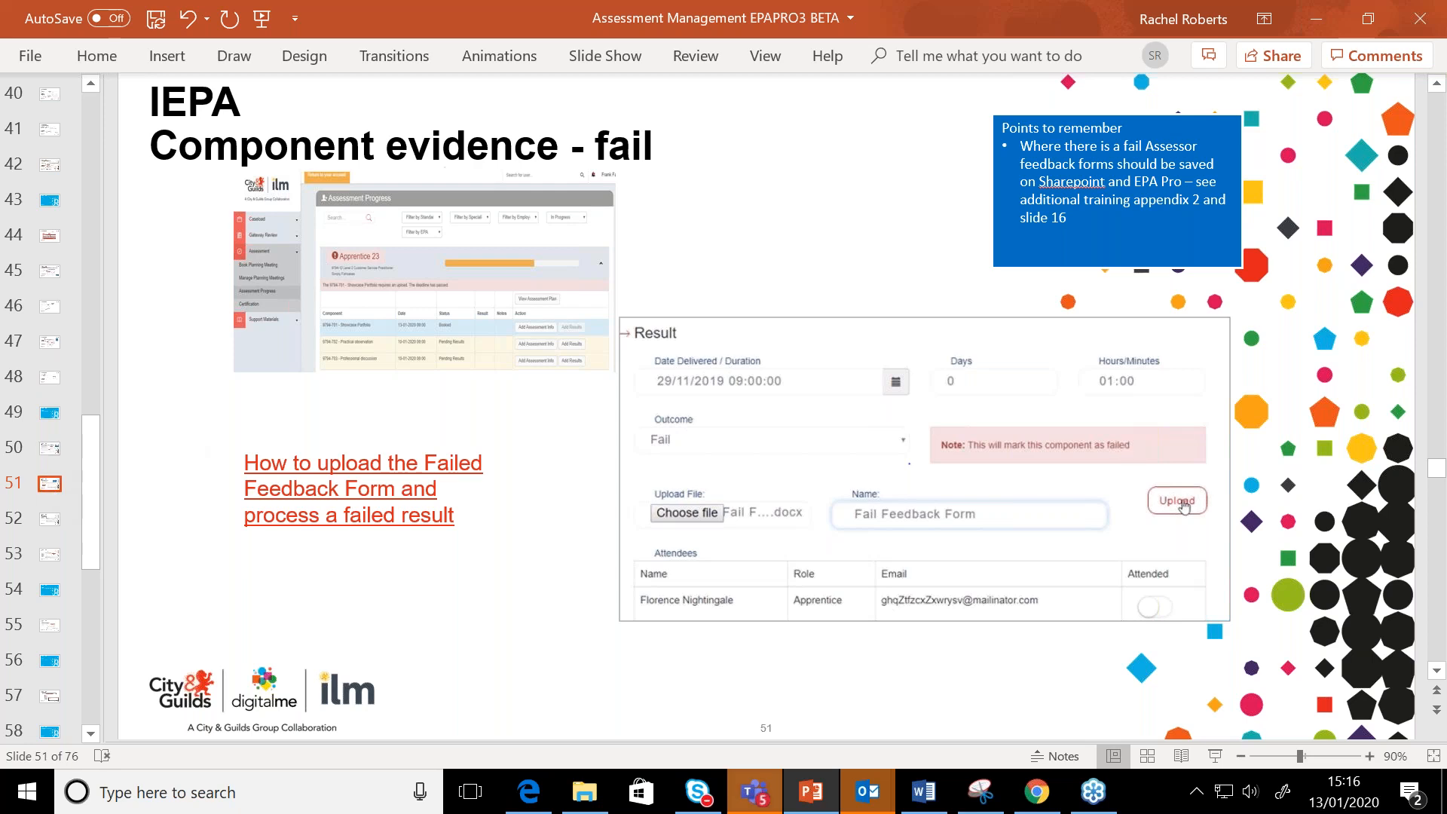
# Switch back to EPA Pro in Chrome, return to the original account, and log in as the second assessor in the EPAs list
pyautogui.click(1037, 793)
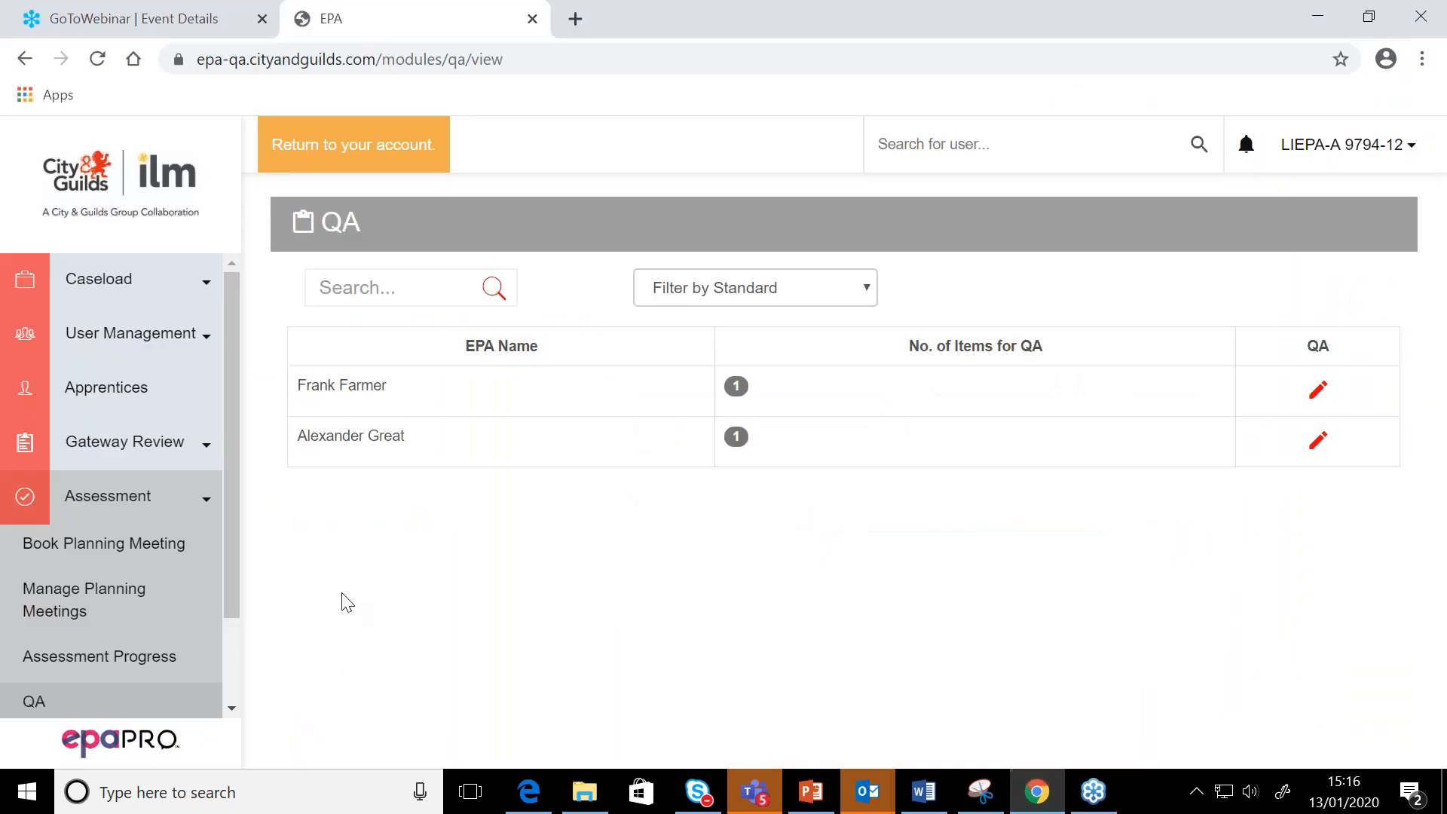
pyautogui.click(294, 145)
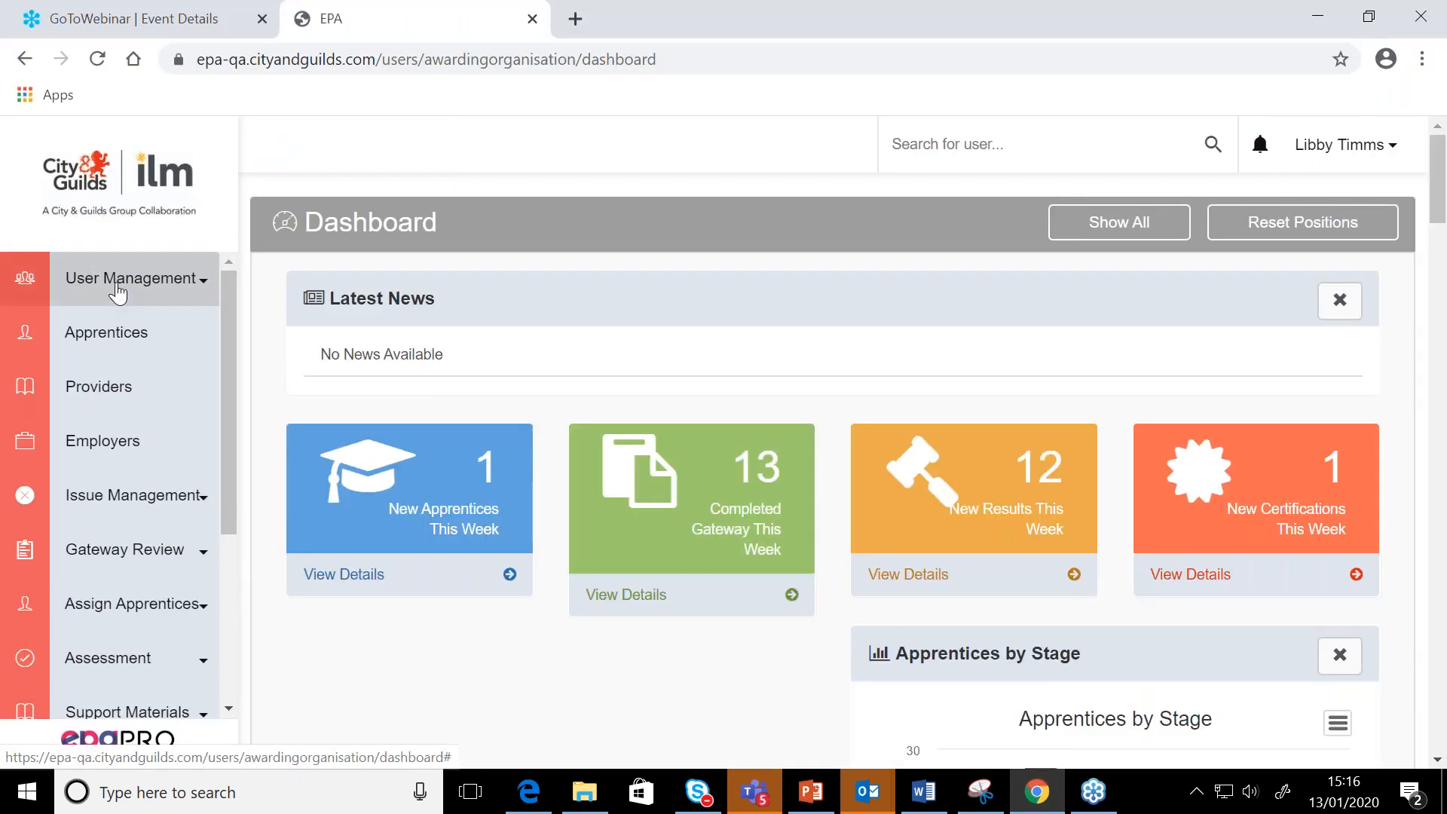
pyautogui.click(119, 289)
pyautogui.click(54, 421)
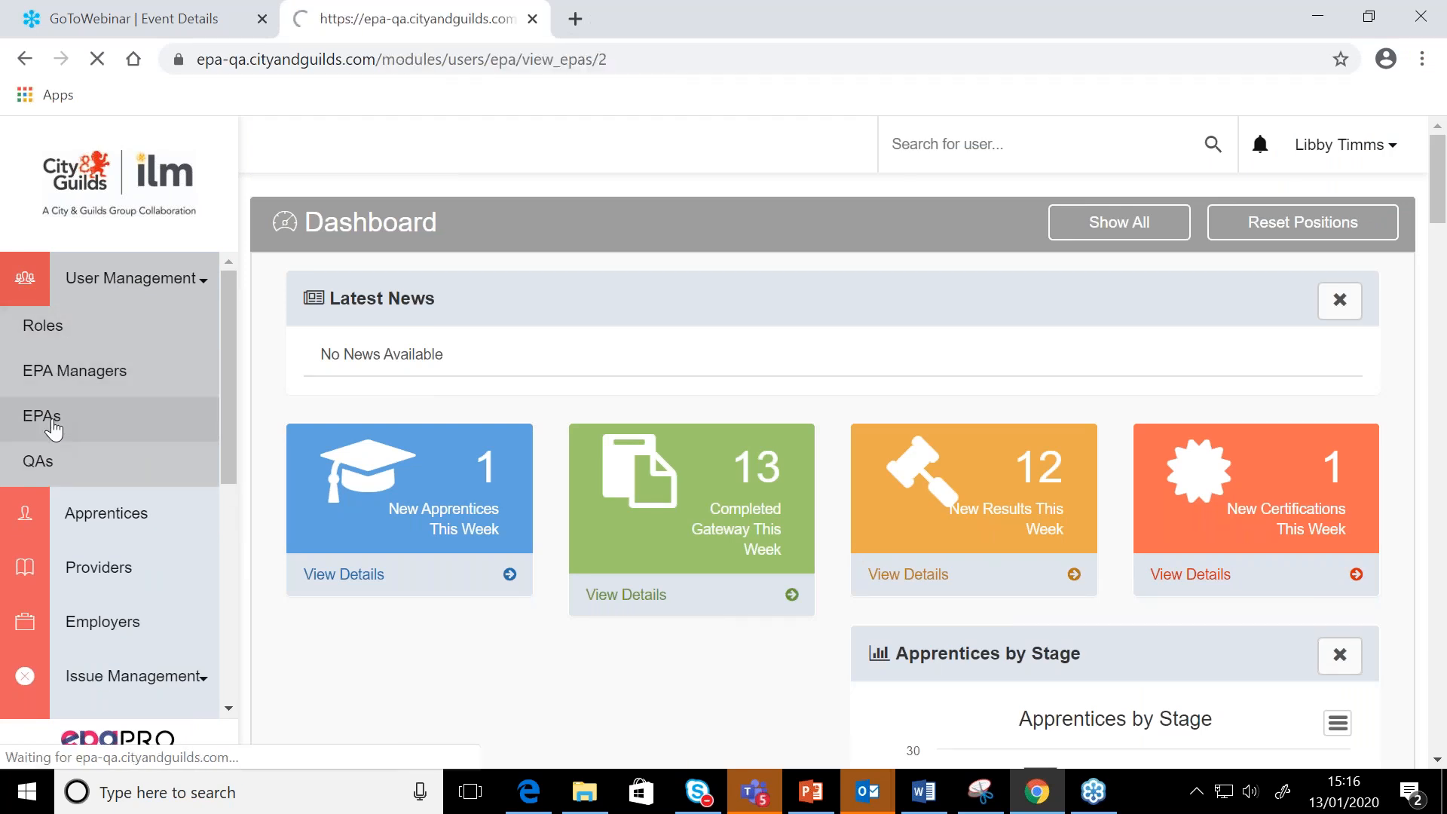
pyautogui.scroll(-2, 450, 533)
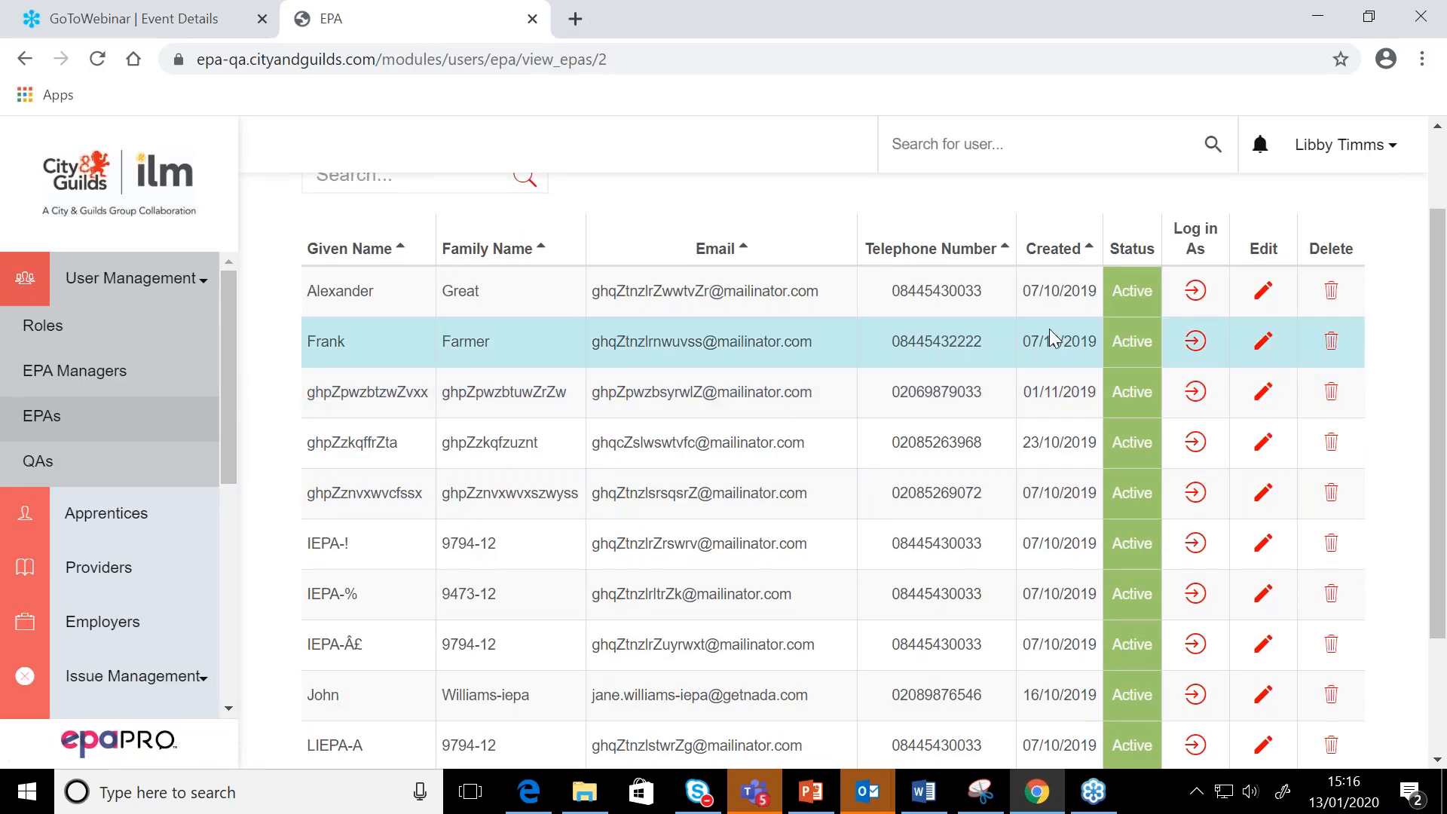
pyautogui.click(1198, 343)
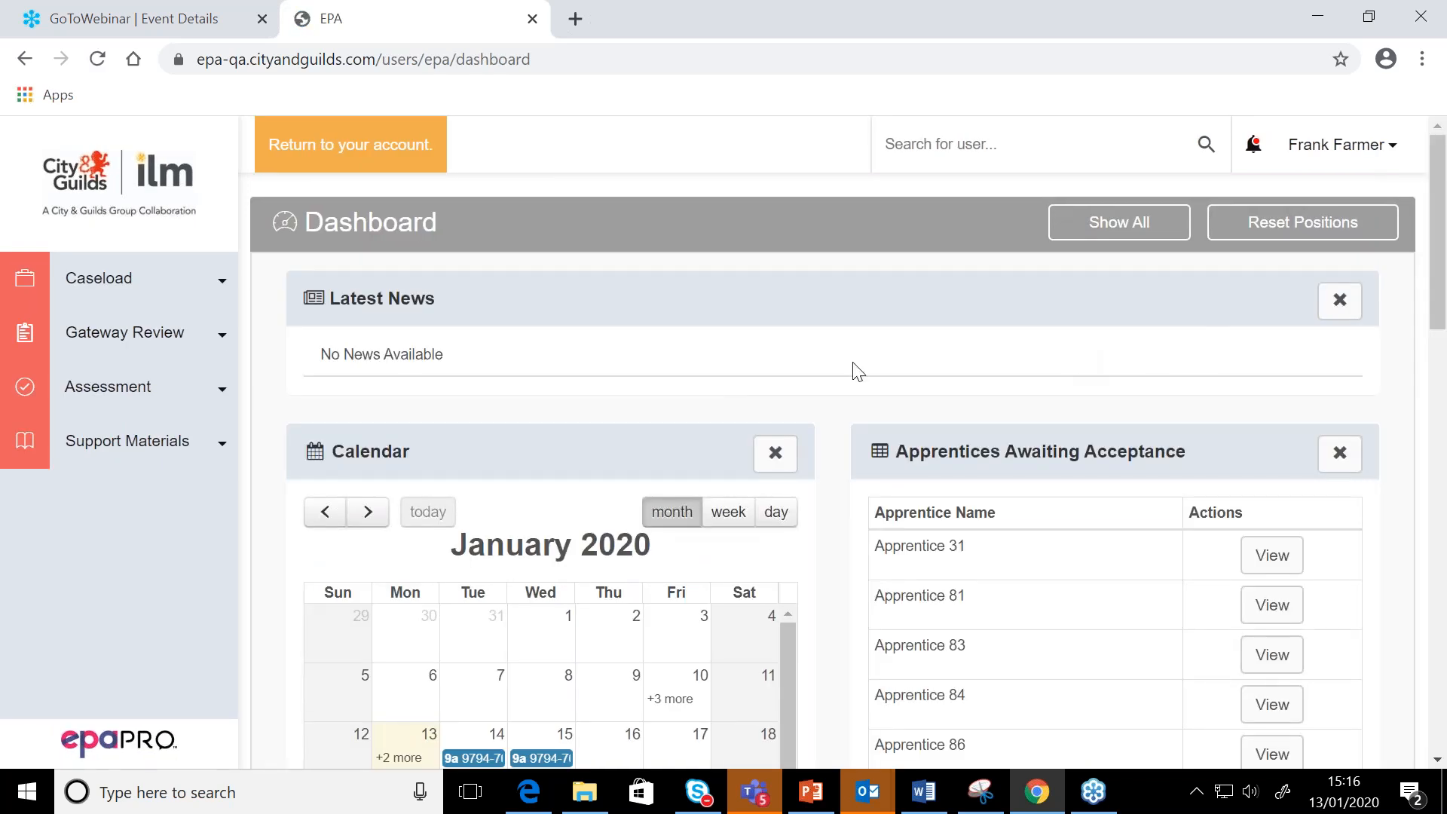
# Open Assessment Progress, remove the In Progress status filter, and expand Apprentice 23's record
pyautogui.click(134, 387)
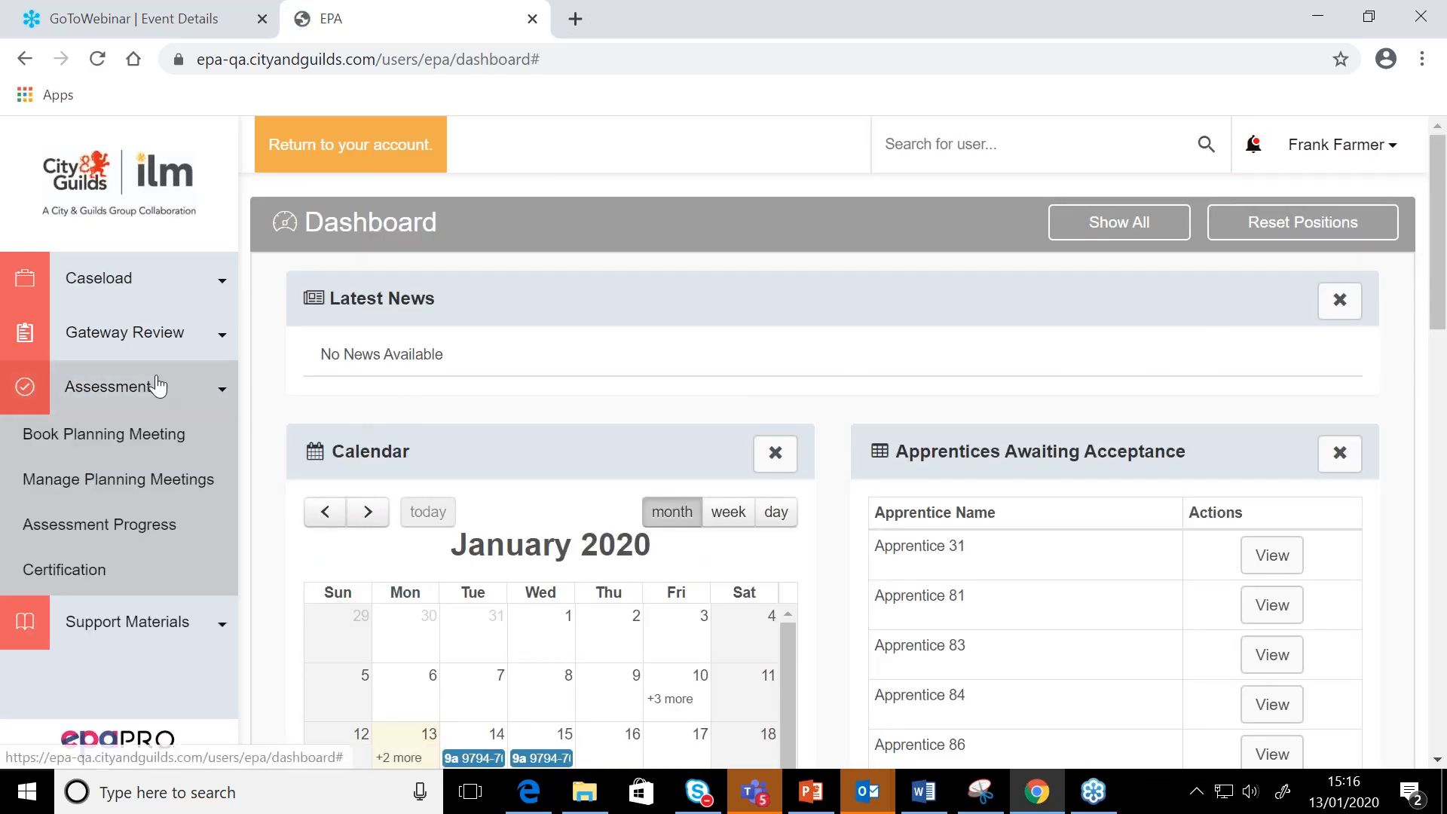
pyautogui.click(121, 522)
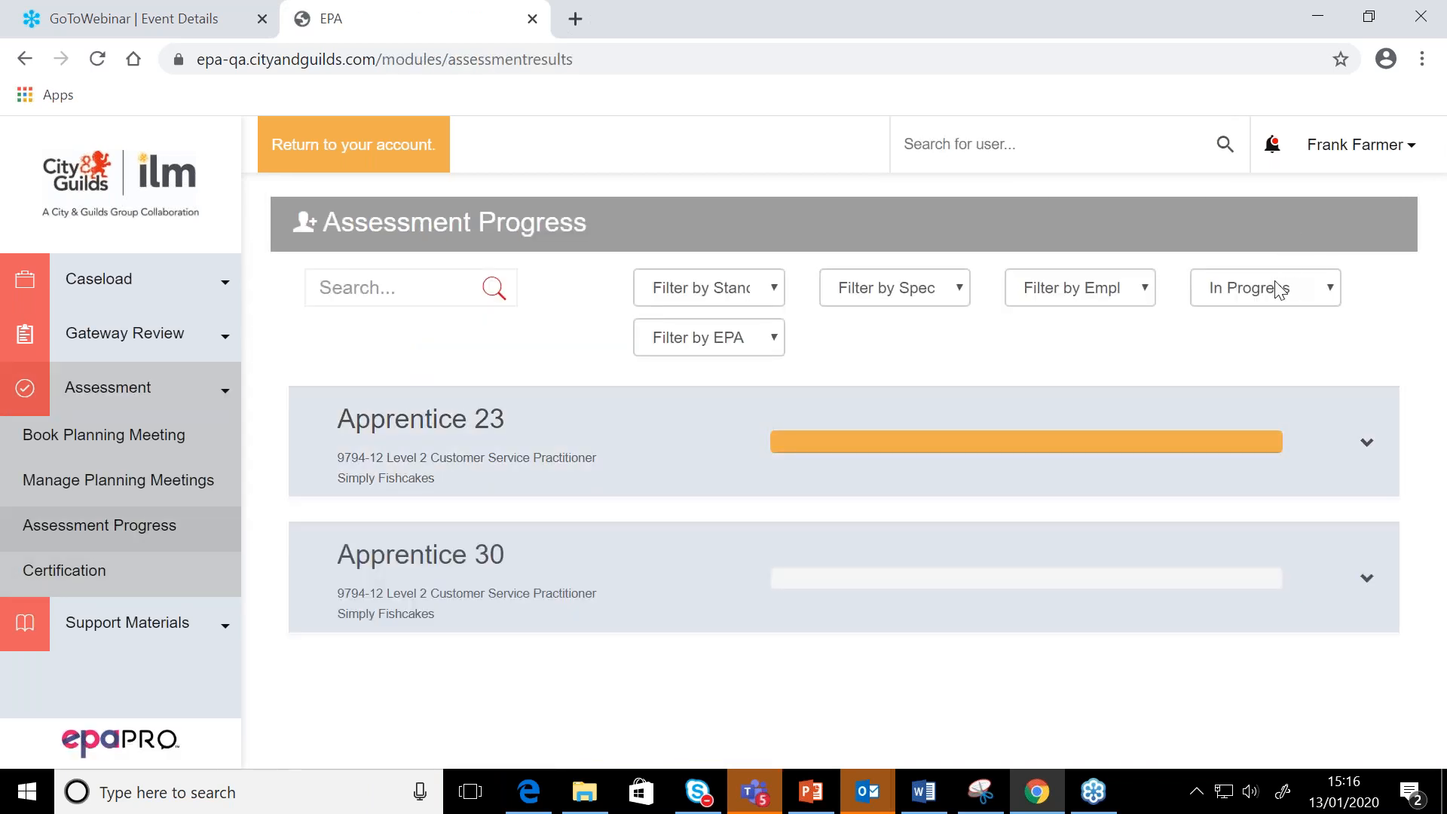
pyautogui.click(1278, 290)
pyautogui.click(1257, 310)
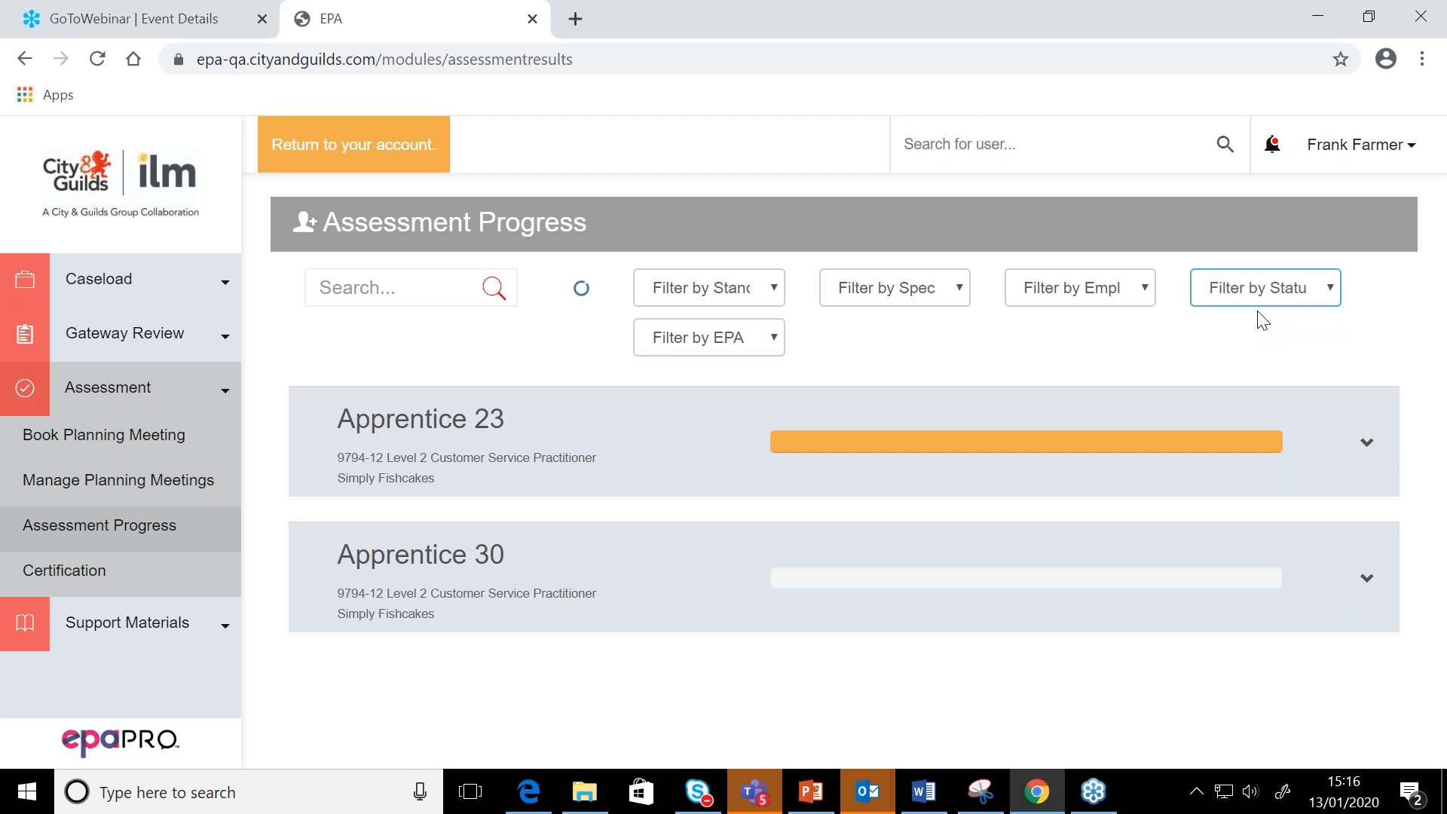
pyautogui.scroll(-2, 953, 361)
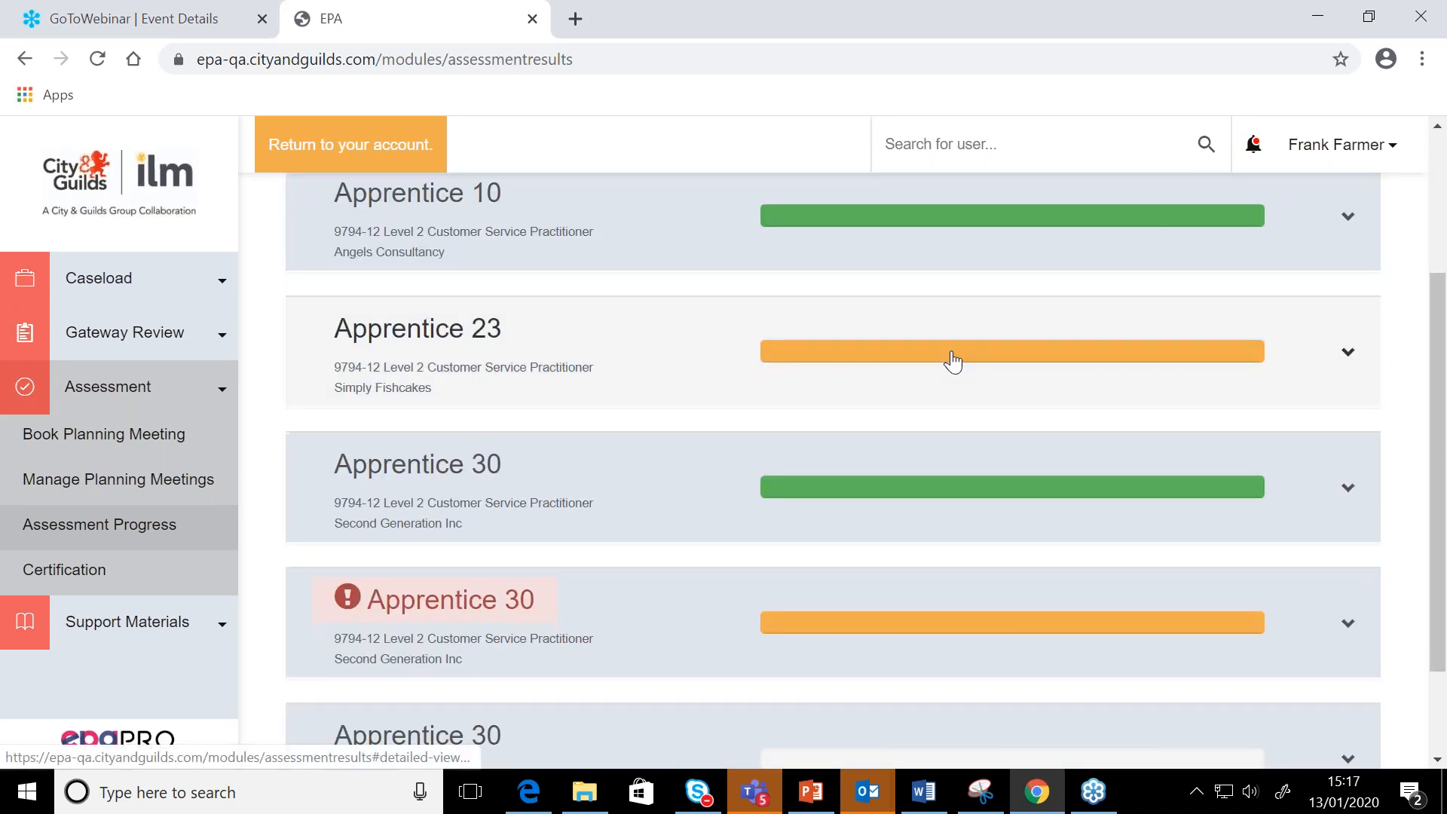
pyautogui.click(952, 360)
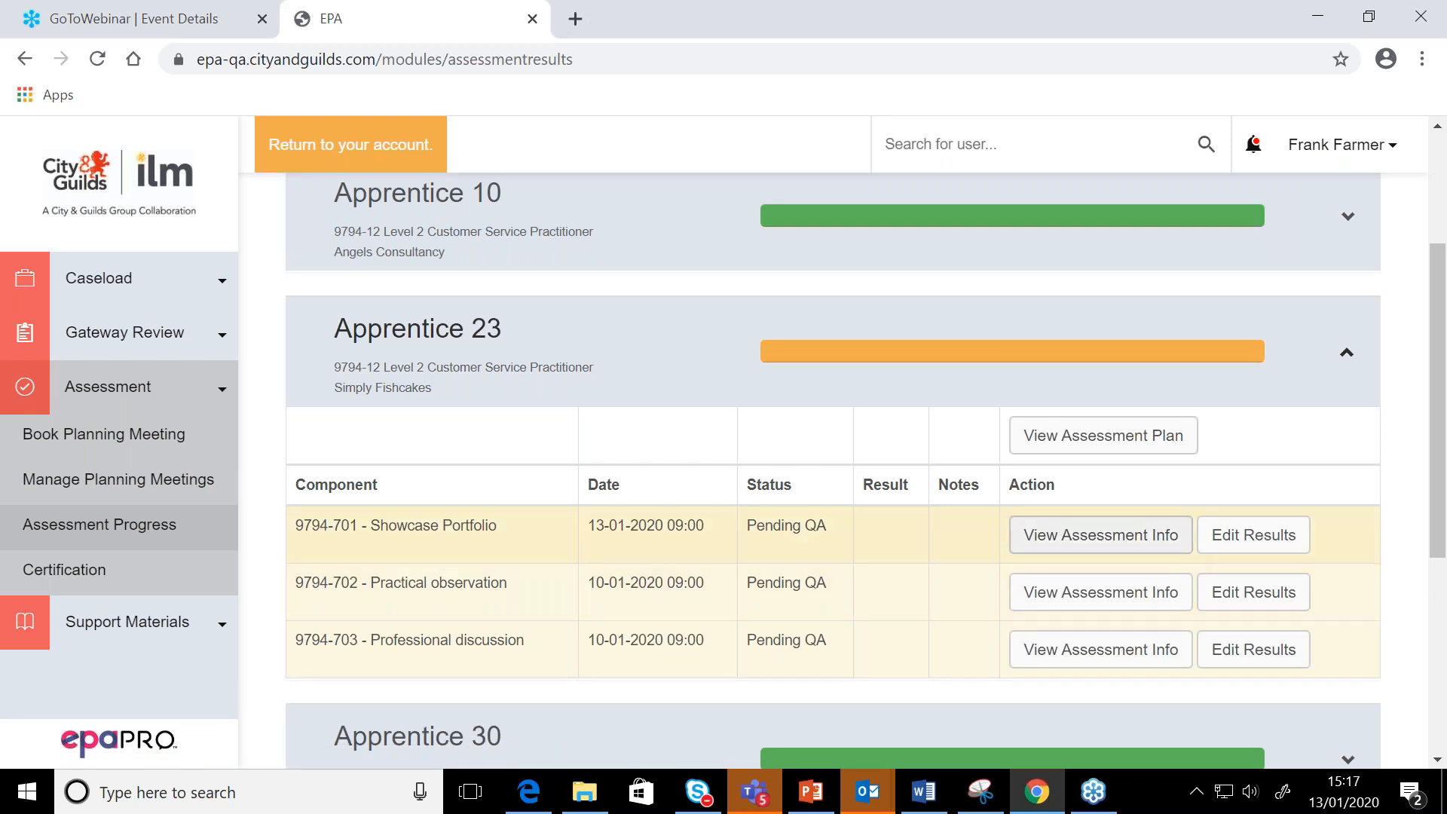
# Review the 9794-702 Practical observation result through to its Next Action stage and close it without changes
pyautogui.click(1269, 600)
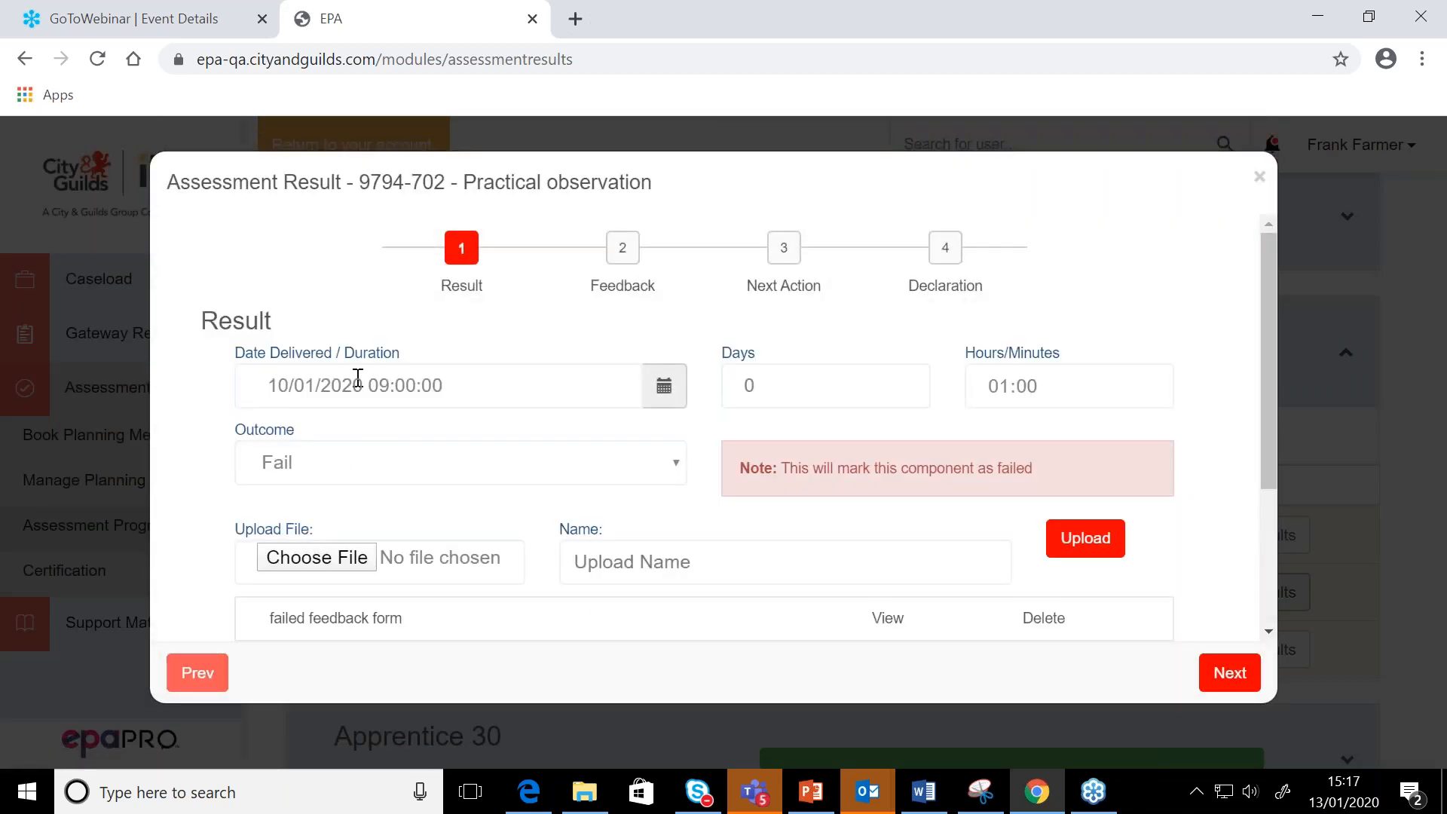
pyautogui.scroll(-3, 358, 379)
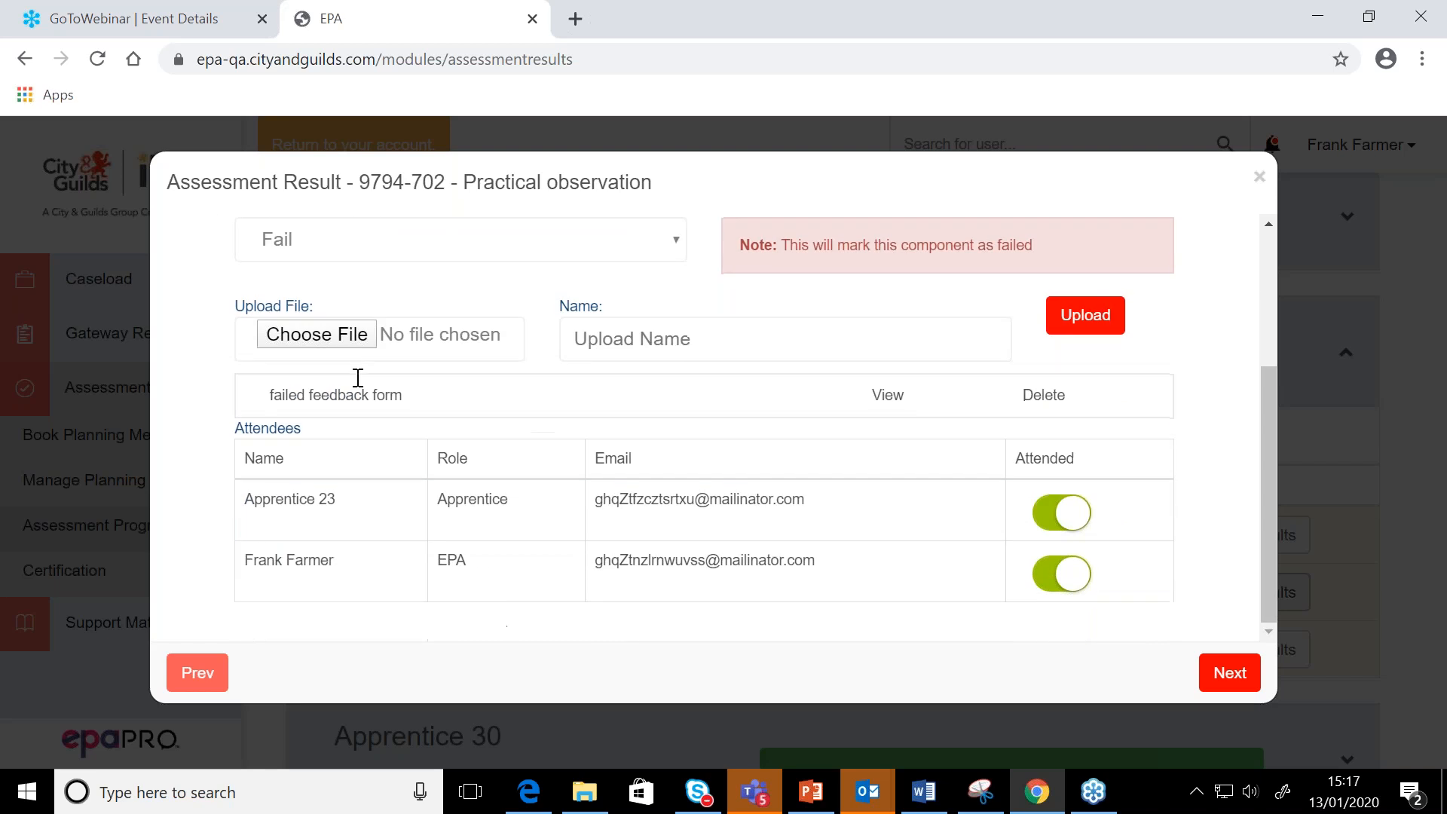
pyautogui.click(1236, 663)
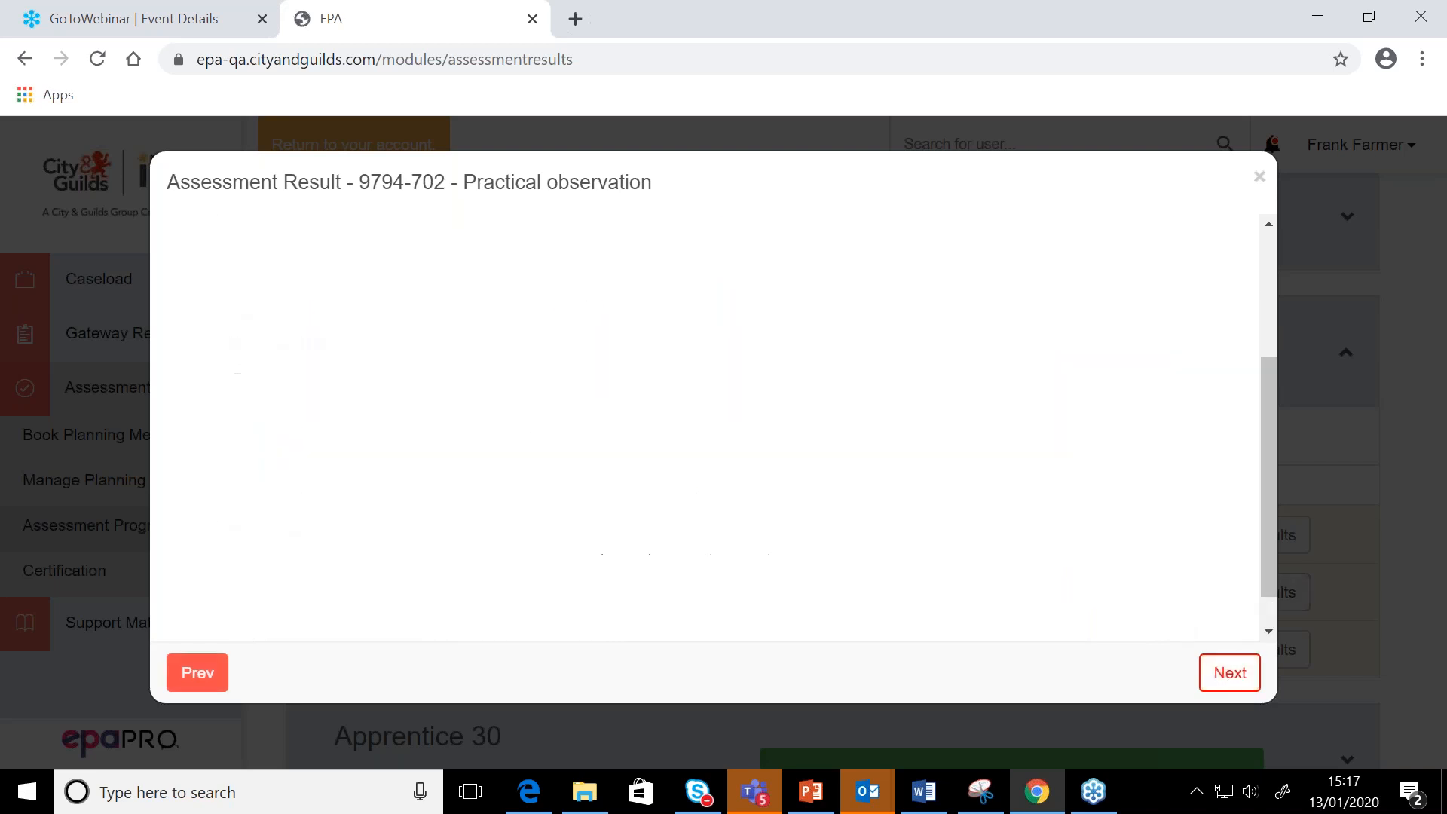
pyautogui.click(1220, 672)
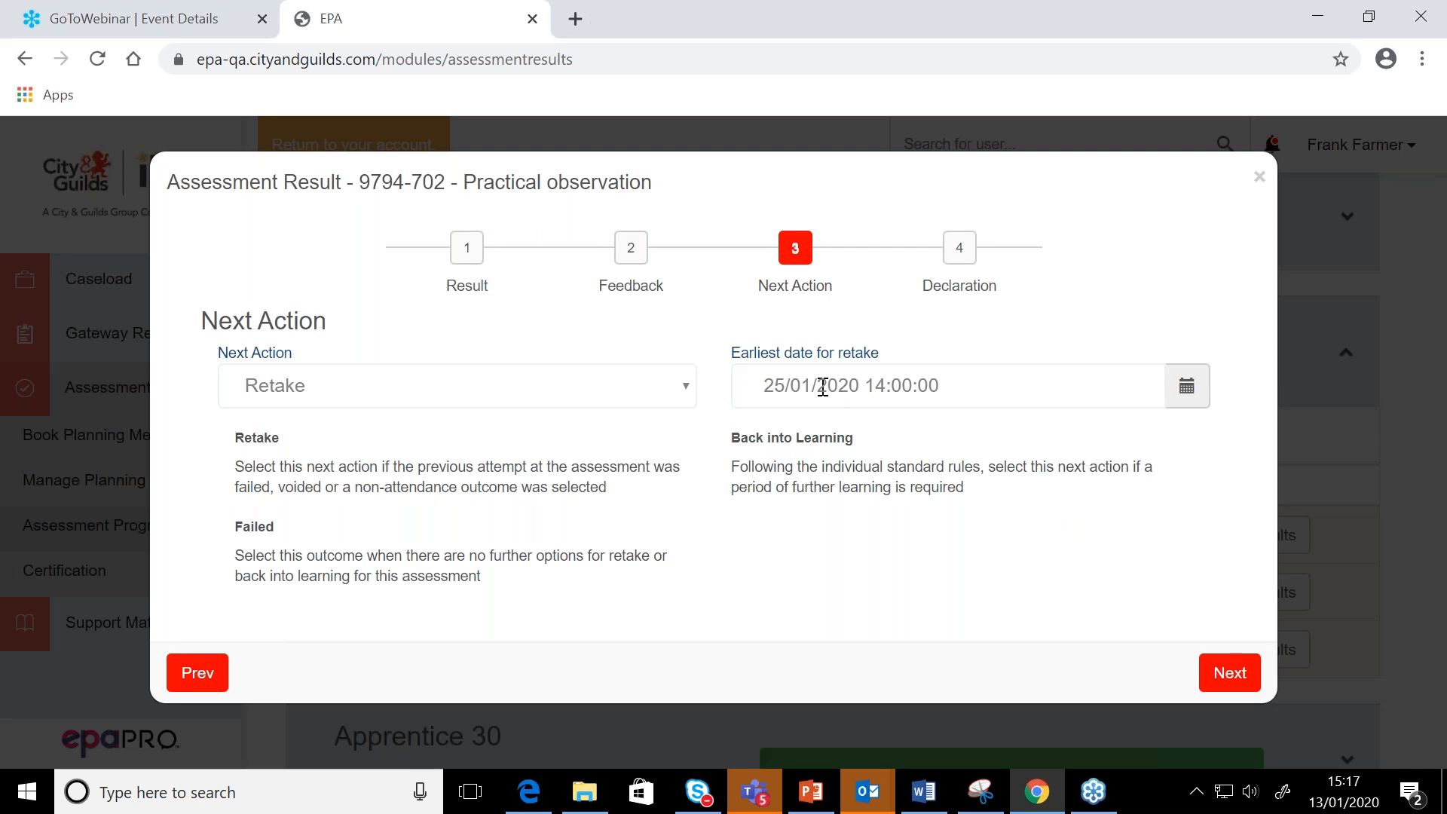
pyautogui.click(1256, 185)
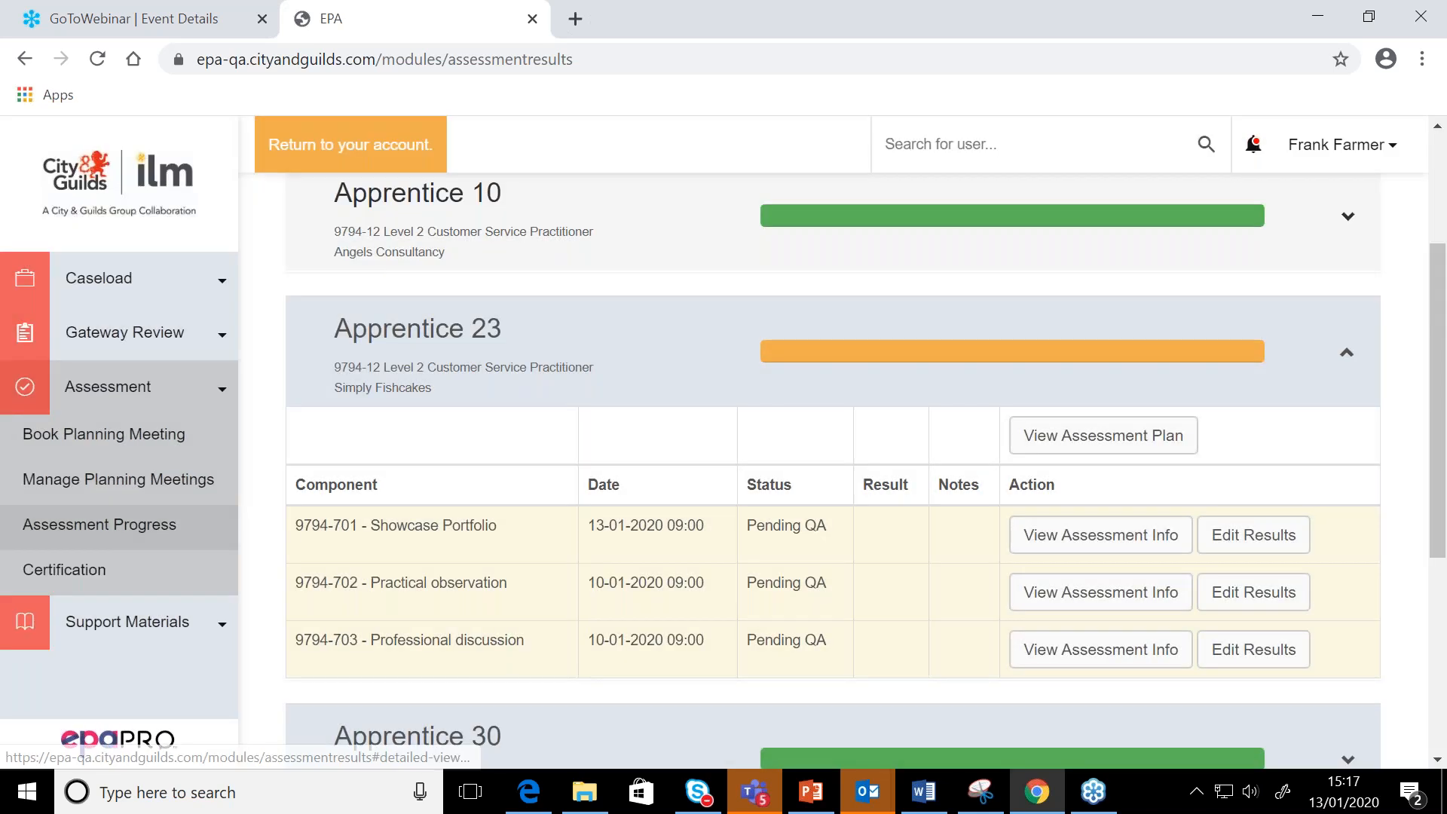
# Reload Assessment Progress with its default In Progress filter and expand Apprentice 23 to review the component statuses
pyautogui.scroll(1, 641, 429)
pyautogui.scroll(2, 753, 339)
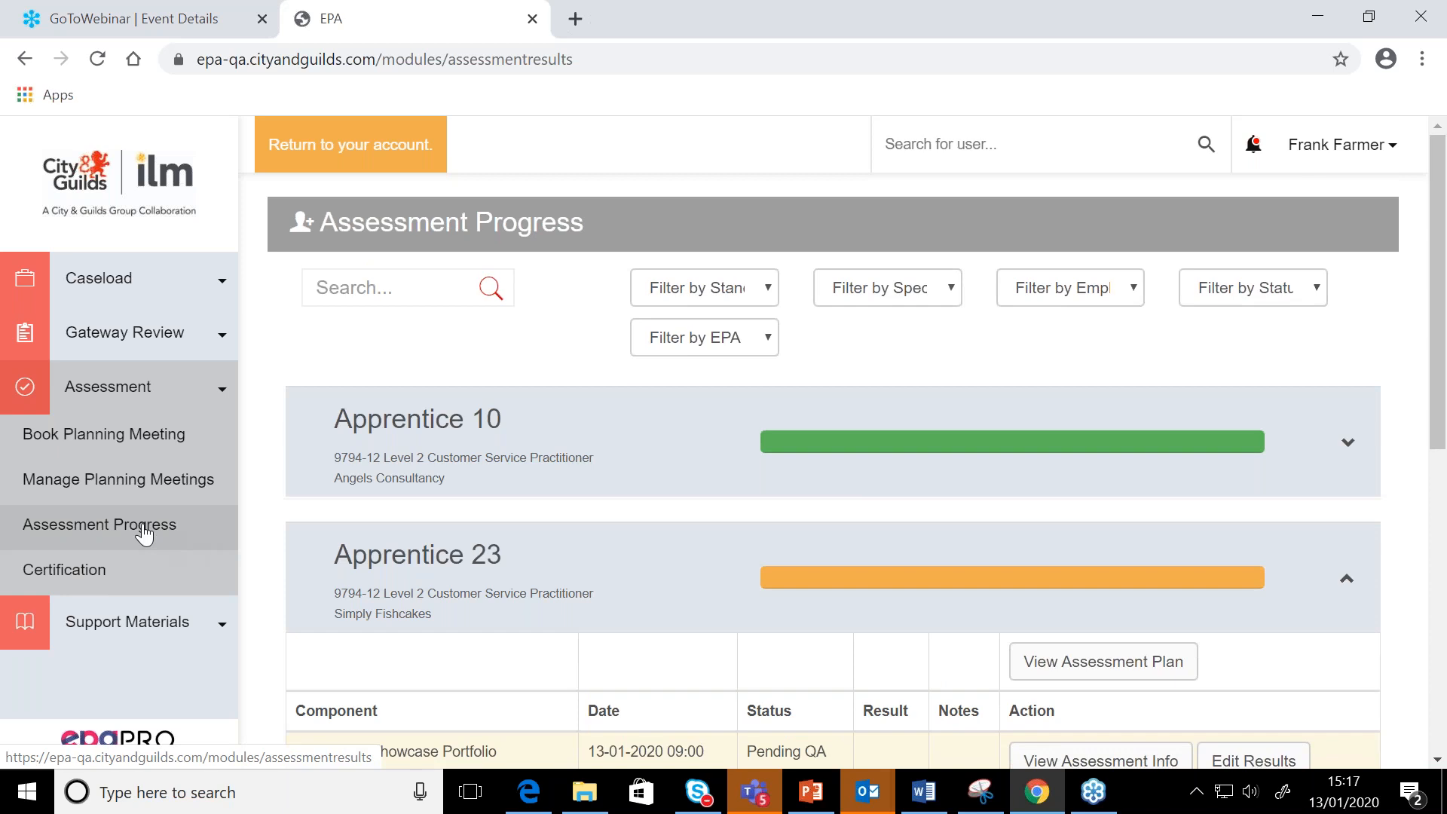
pyautogui.click(144, 534)
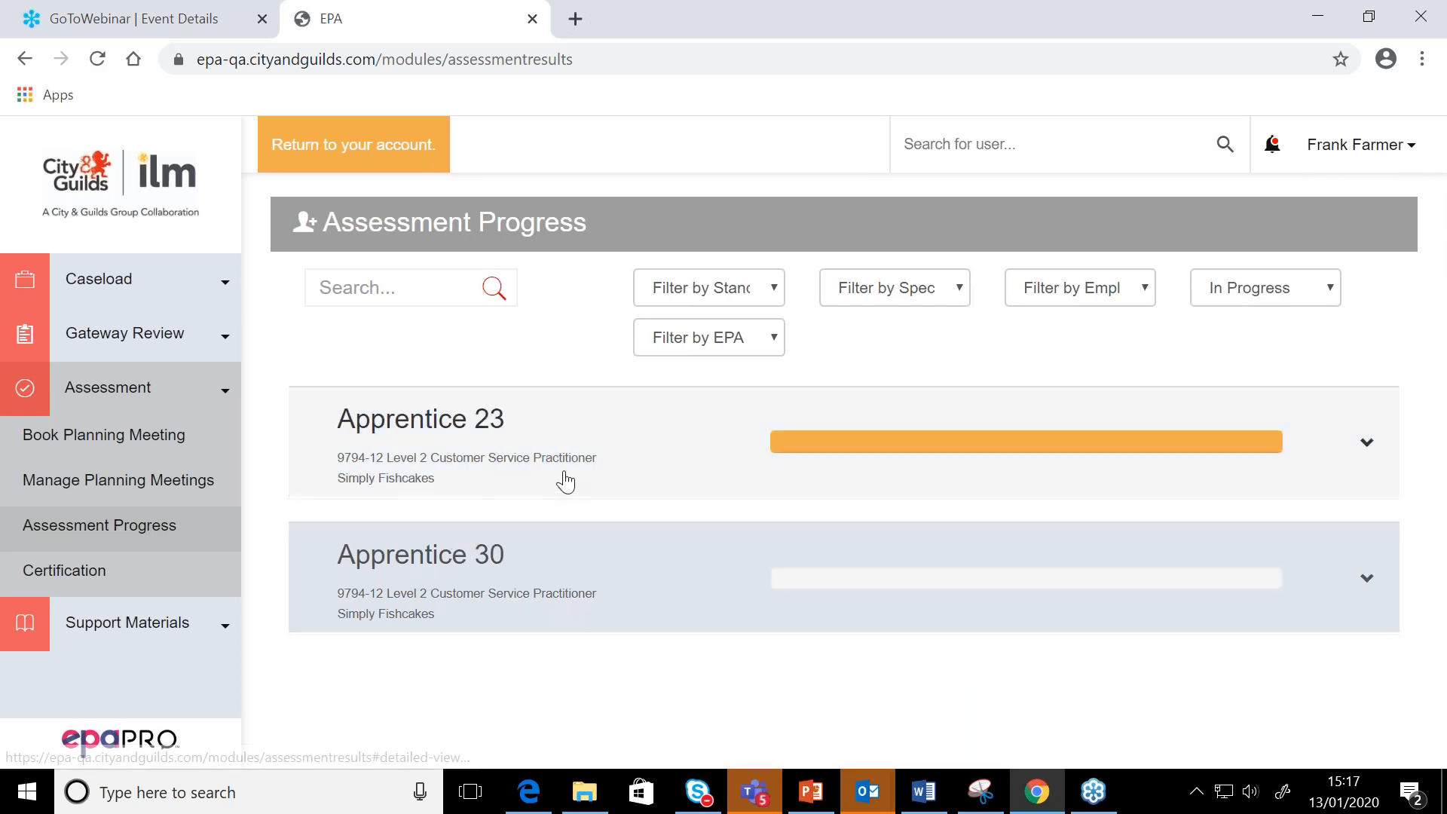
pyautogui.click(565, 476)
pyautogui.scroll(-3, 565, 478)
pyautogui.scroll(3, 566, 477)
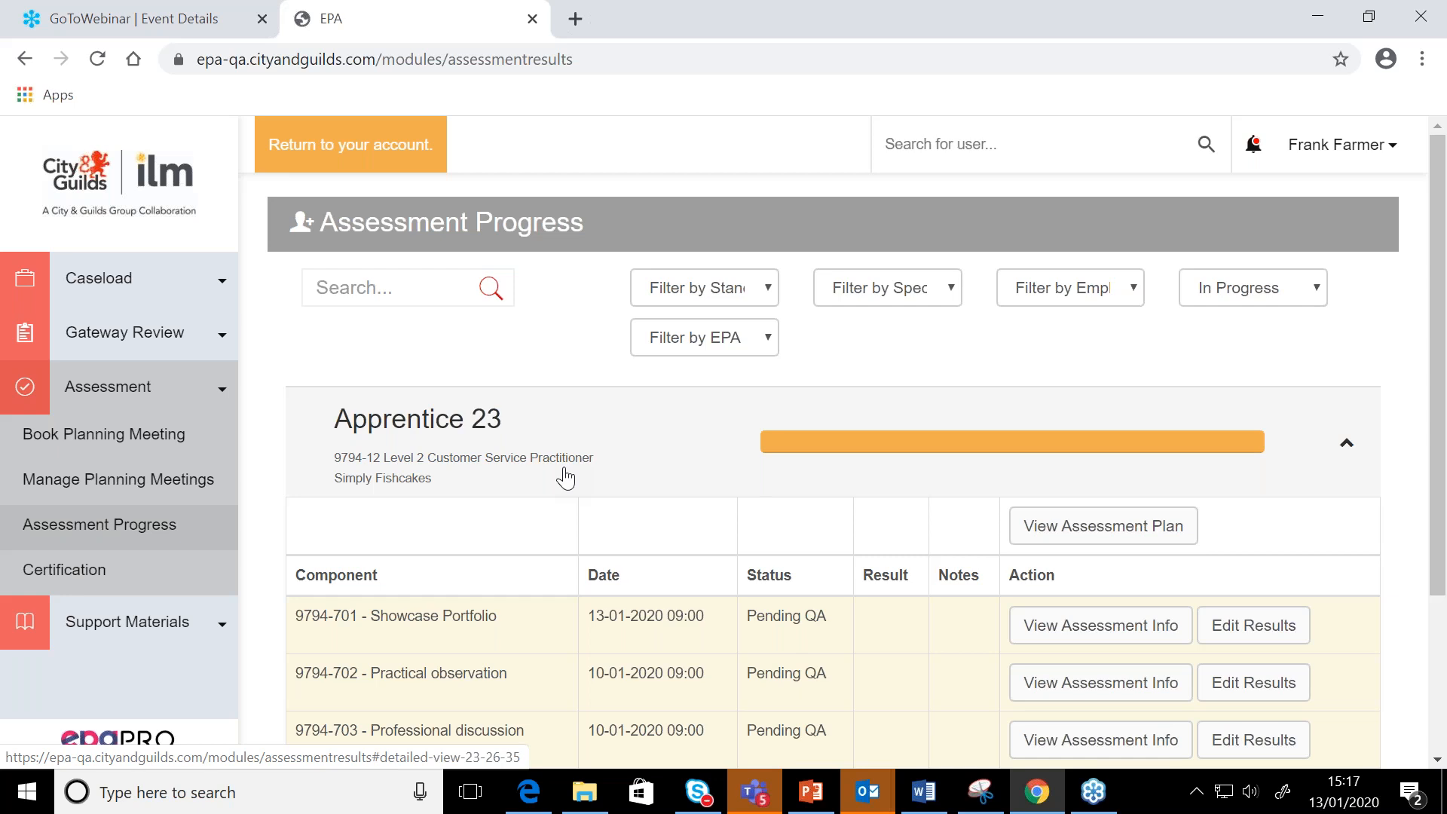
# Look through the Manage Assessment Planning Meetings list and the blank Schedule Assessment Planning Meeting form
pyautogui.click(132, 482)
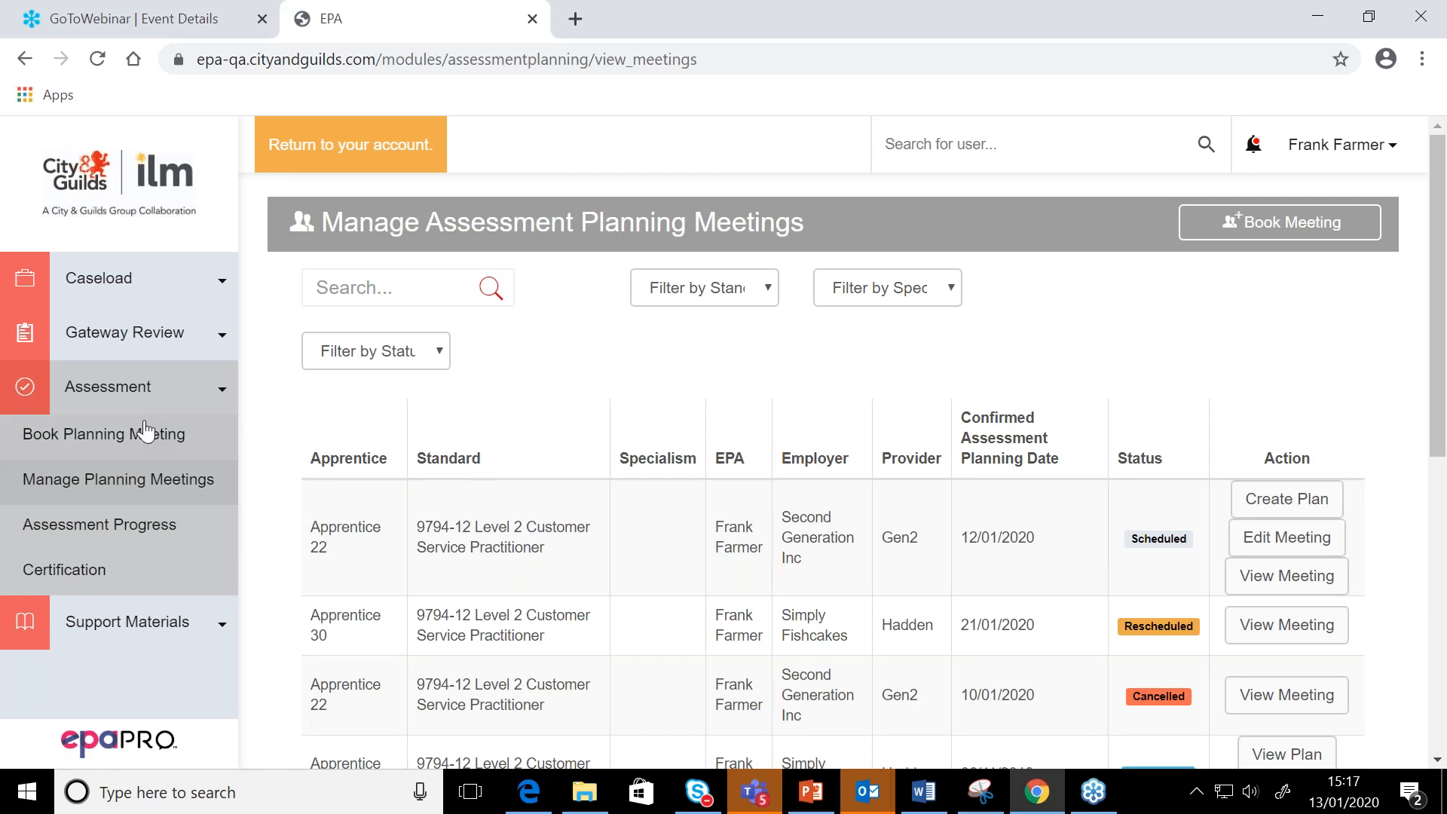
pyautogui.click(121, 399)
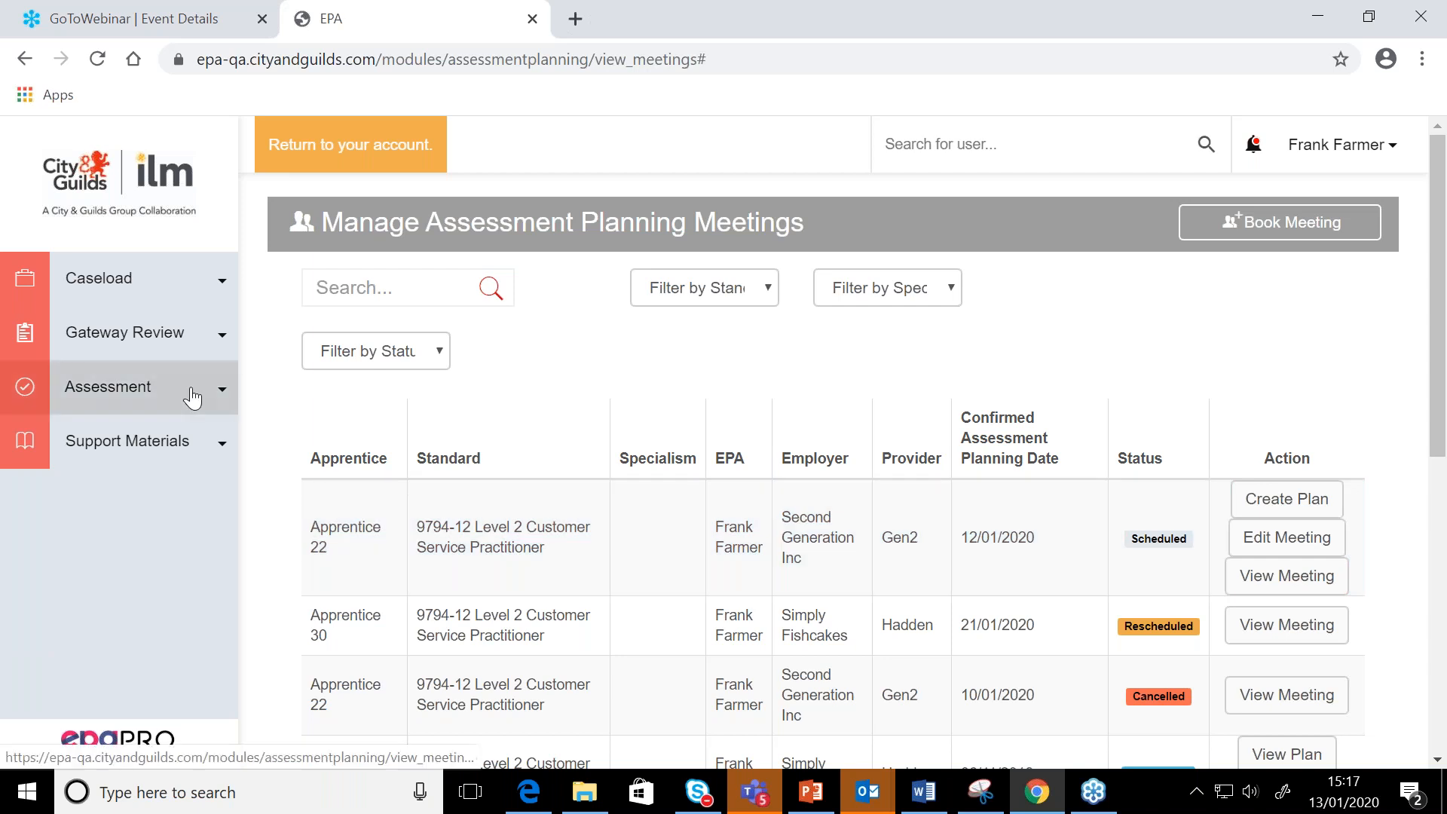
pyautogui.click(189, 394)
pyautogui.click(151, 434)
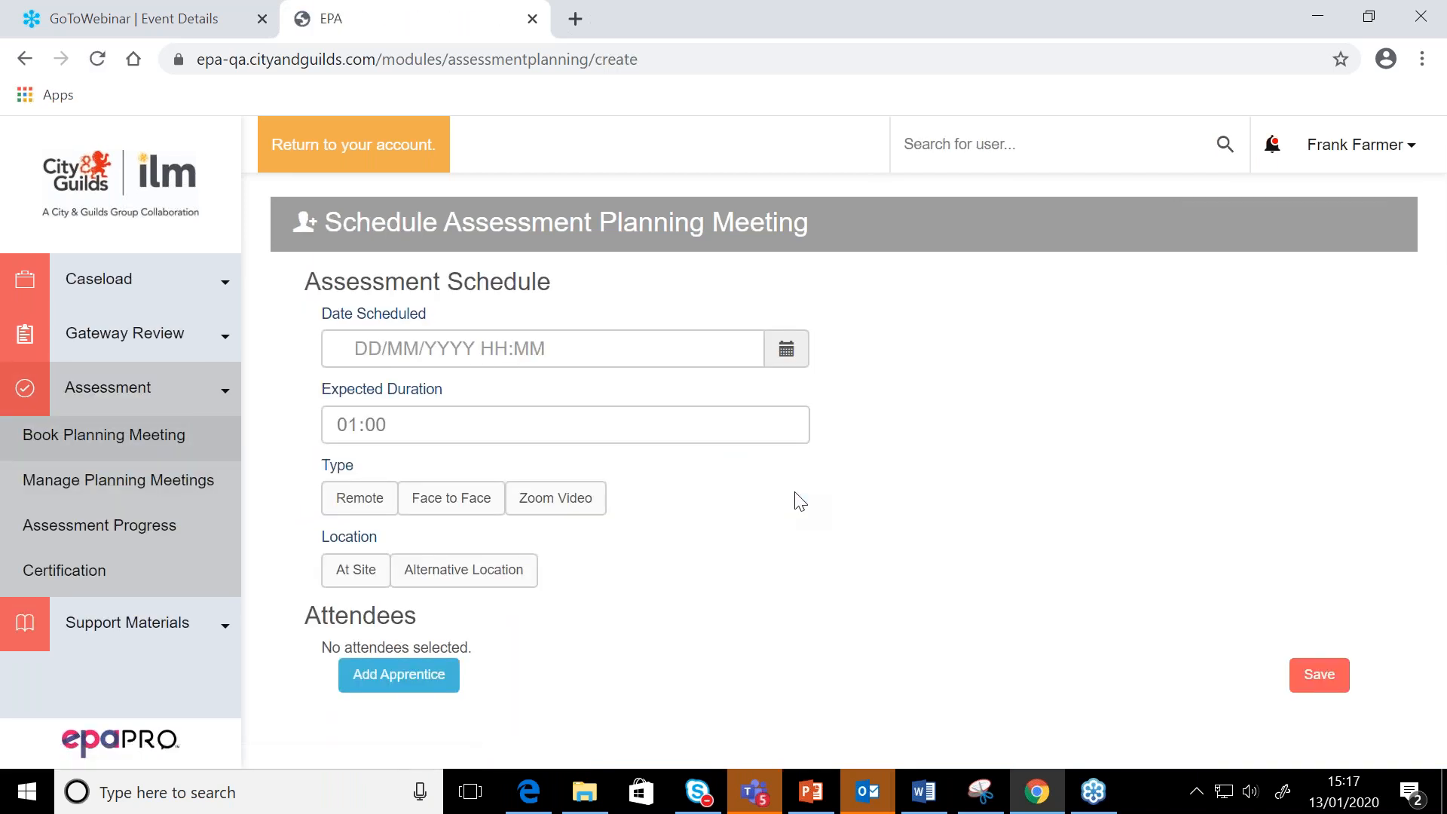
pyautogui.click(150, 276)
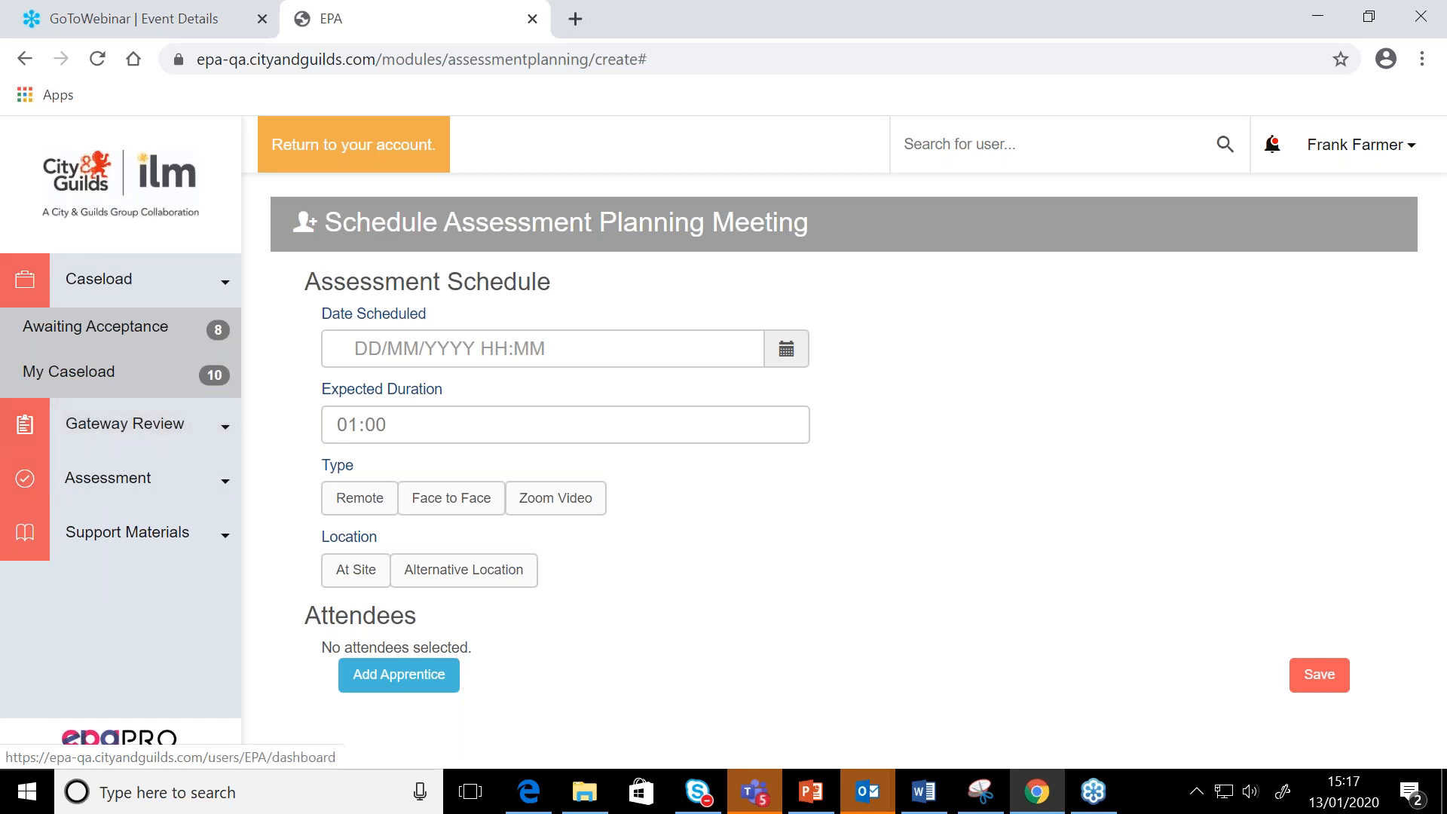
# Return to the dashboard and review the January 2020 calendar and the apprentices awaiting acceptance
pyautogui.click(109, 175)
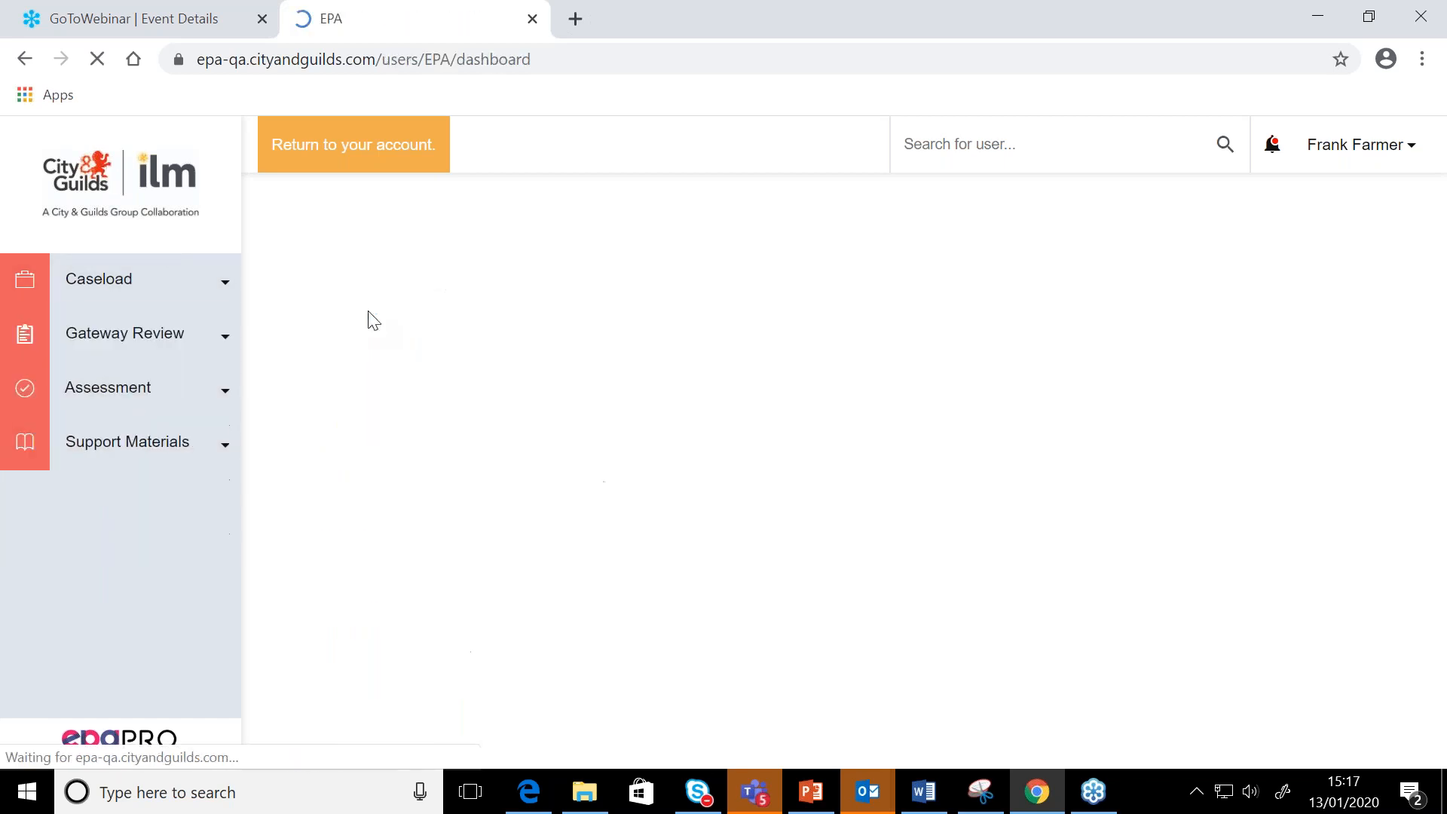
pyautogui.scroll(-2, 541, 414)
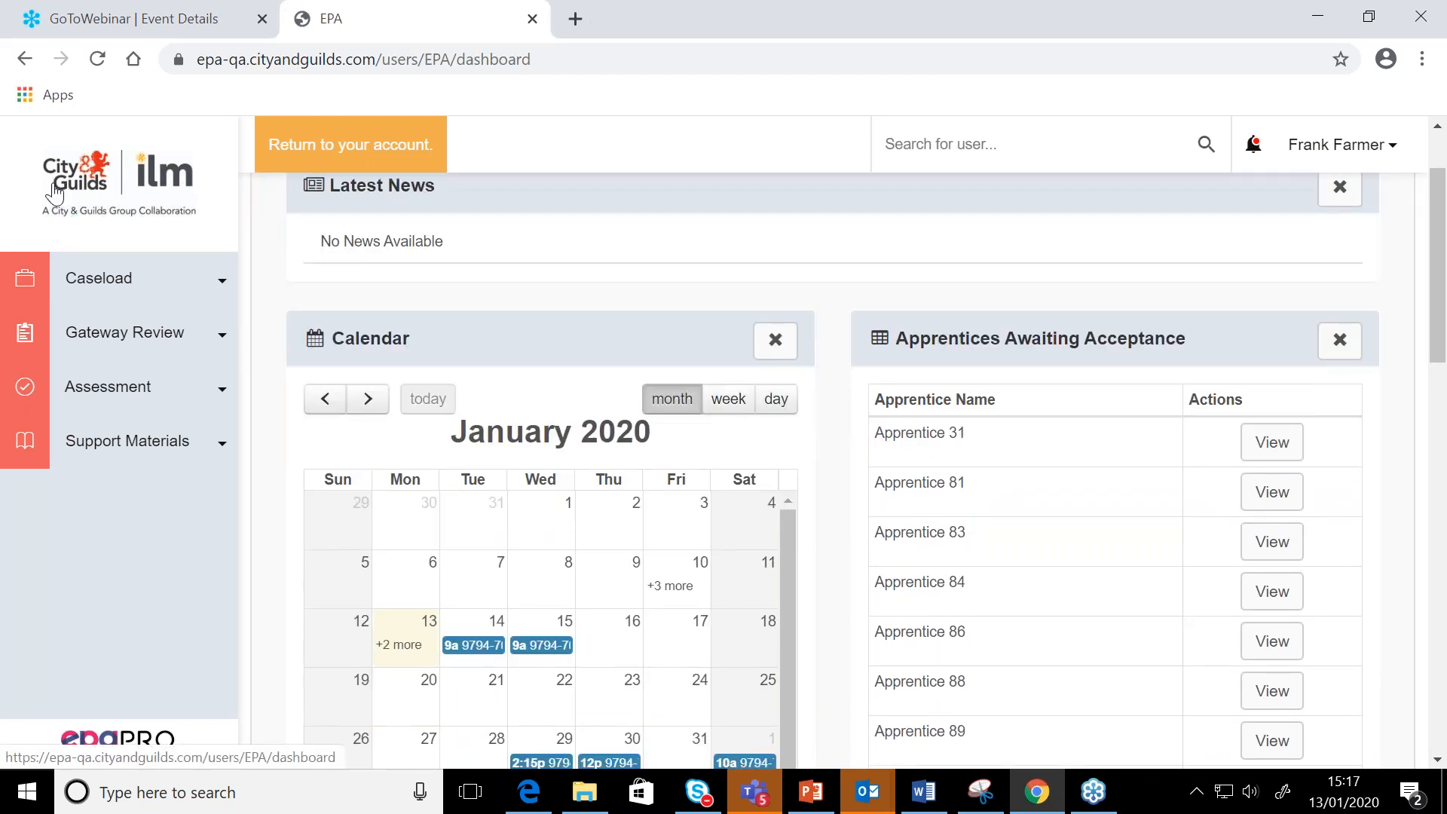
pyautogui.scroll(-2, 456, 490)
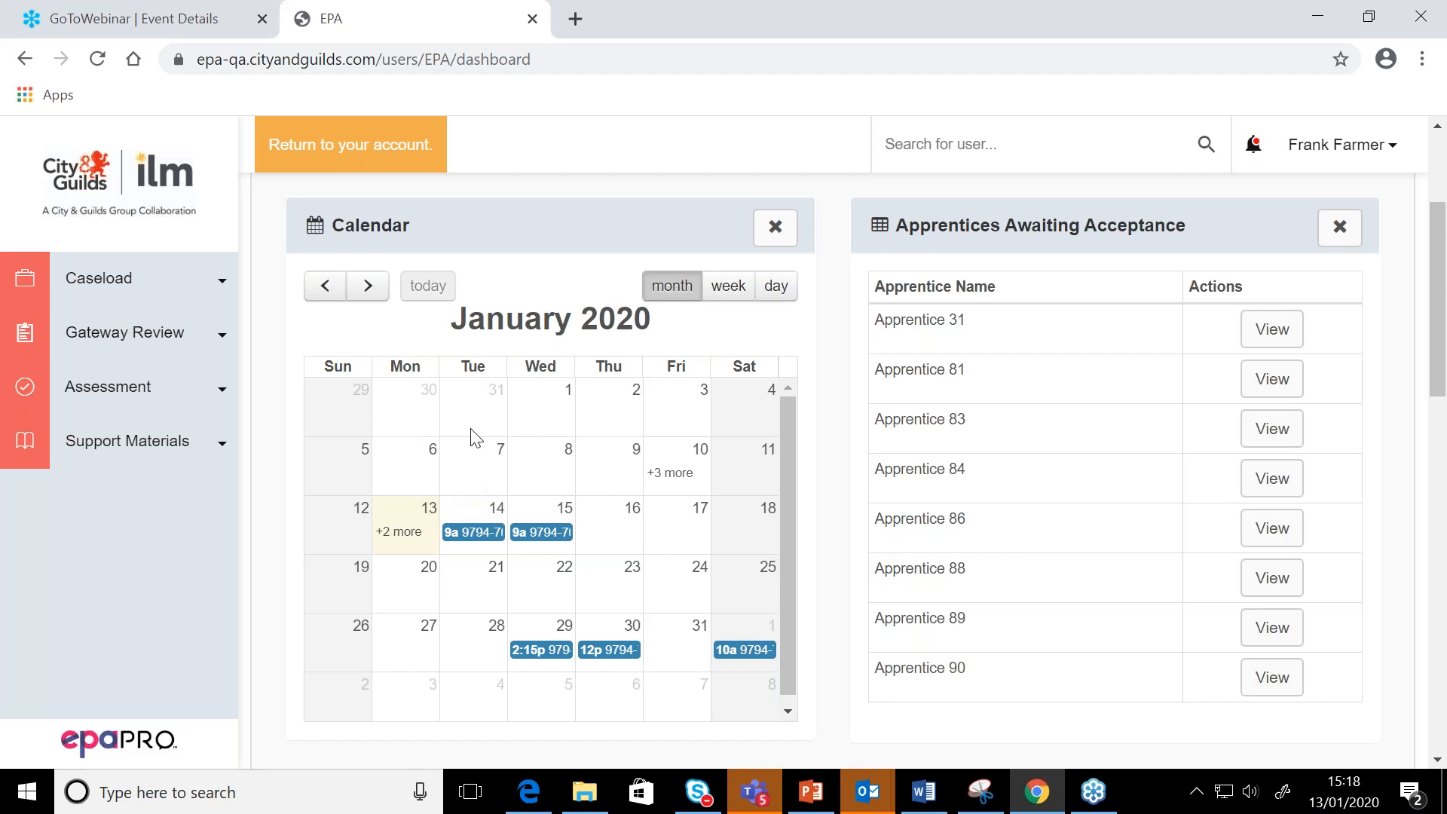
# Open Assessment Progress, remove the In Progress status filter and expand Apprentice 23 to review the component statuses
pyautogui.click(136, 390)
pyautogui.click(104, 529)
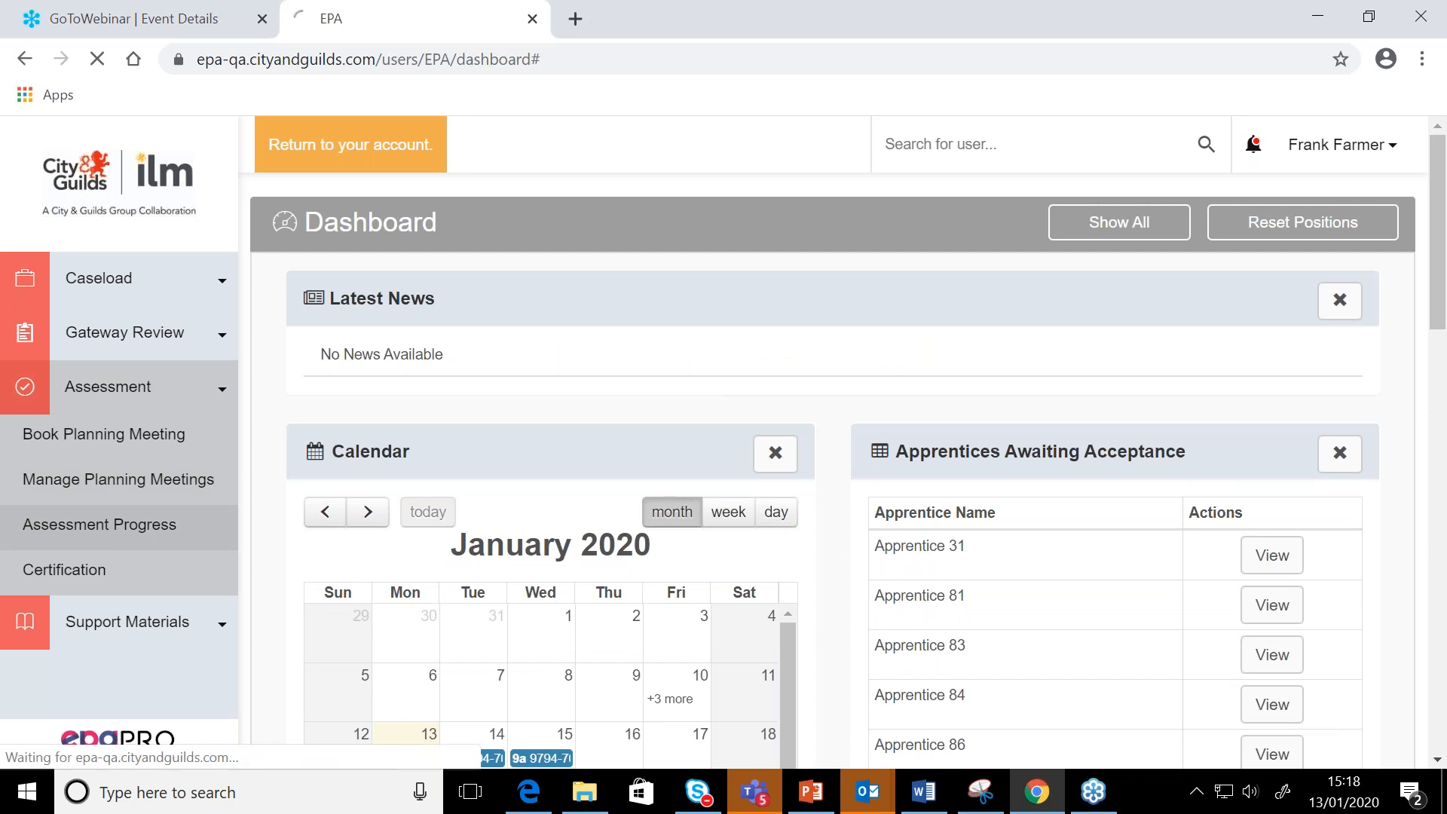
pyautogui.click(1297, 292)
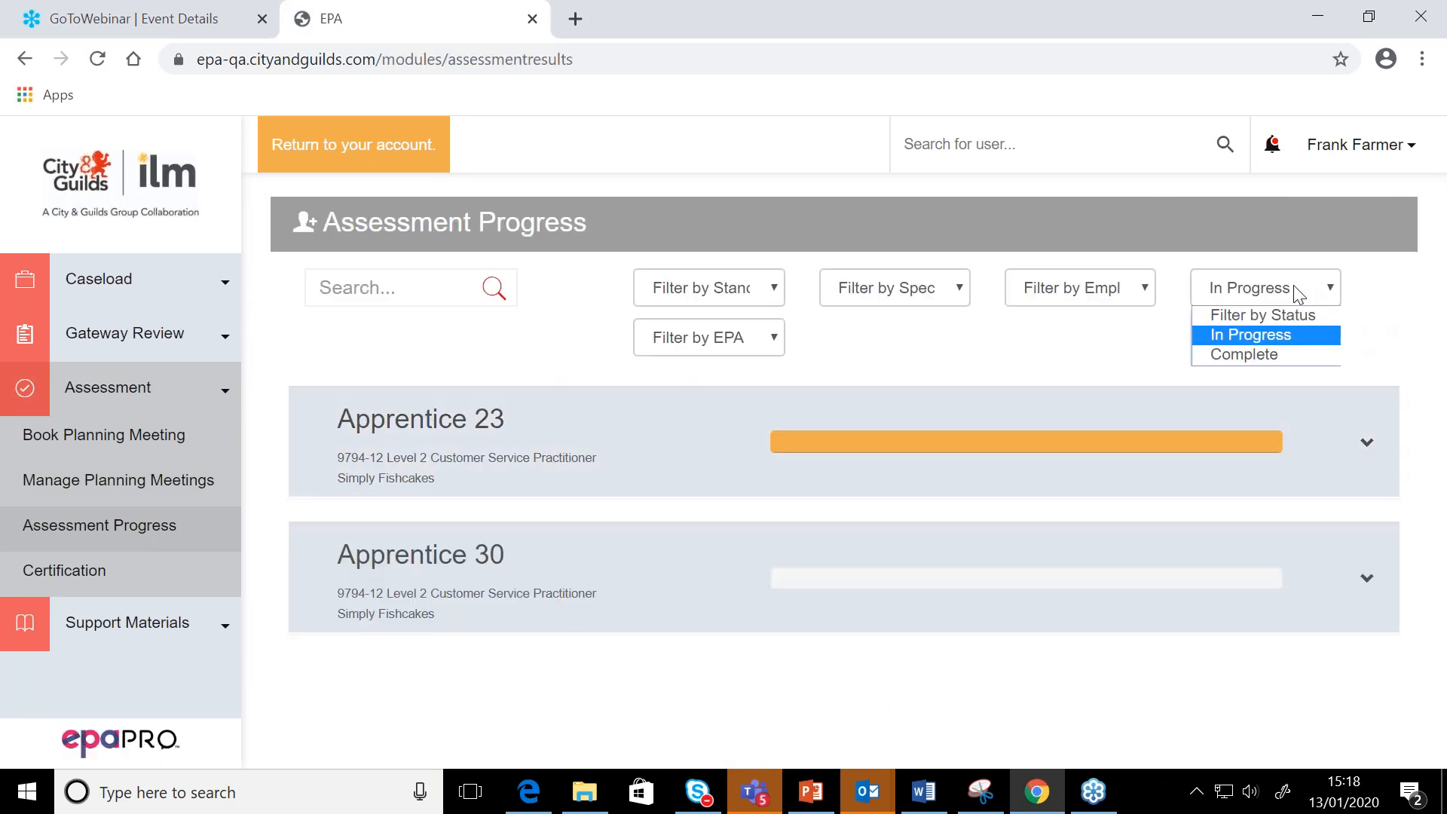
pyautogui.click(1285, 315)
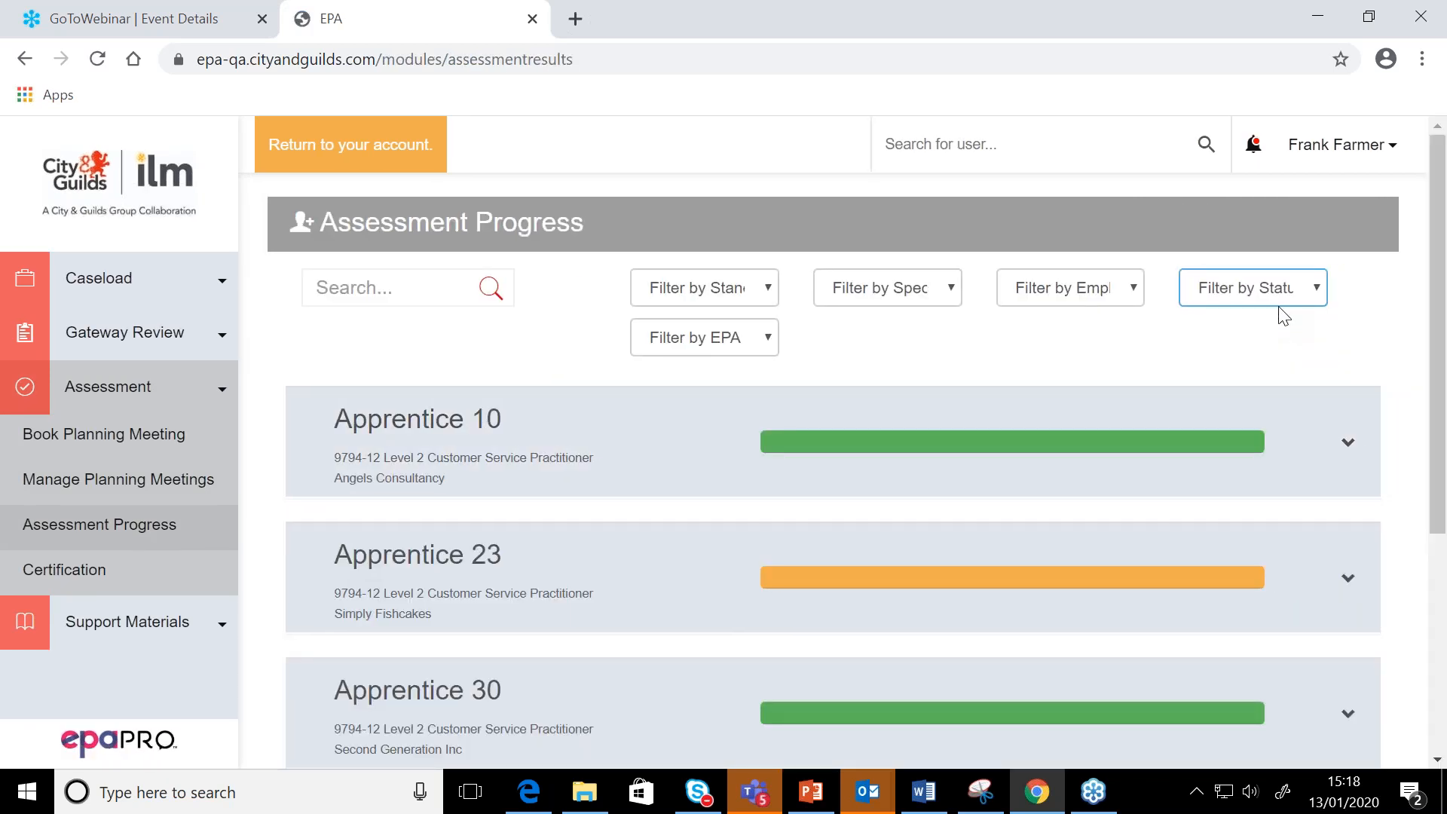
pyautogui.click(1042, 562)
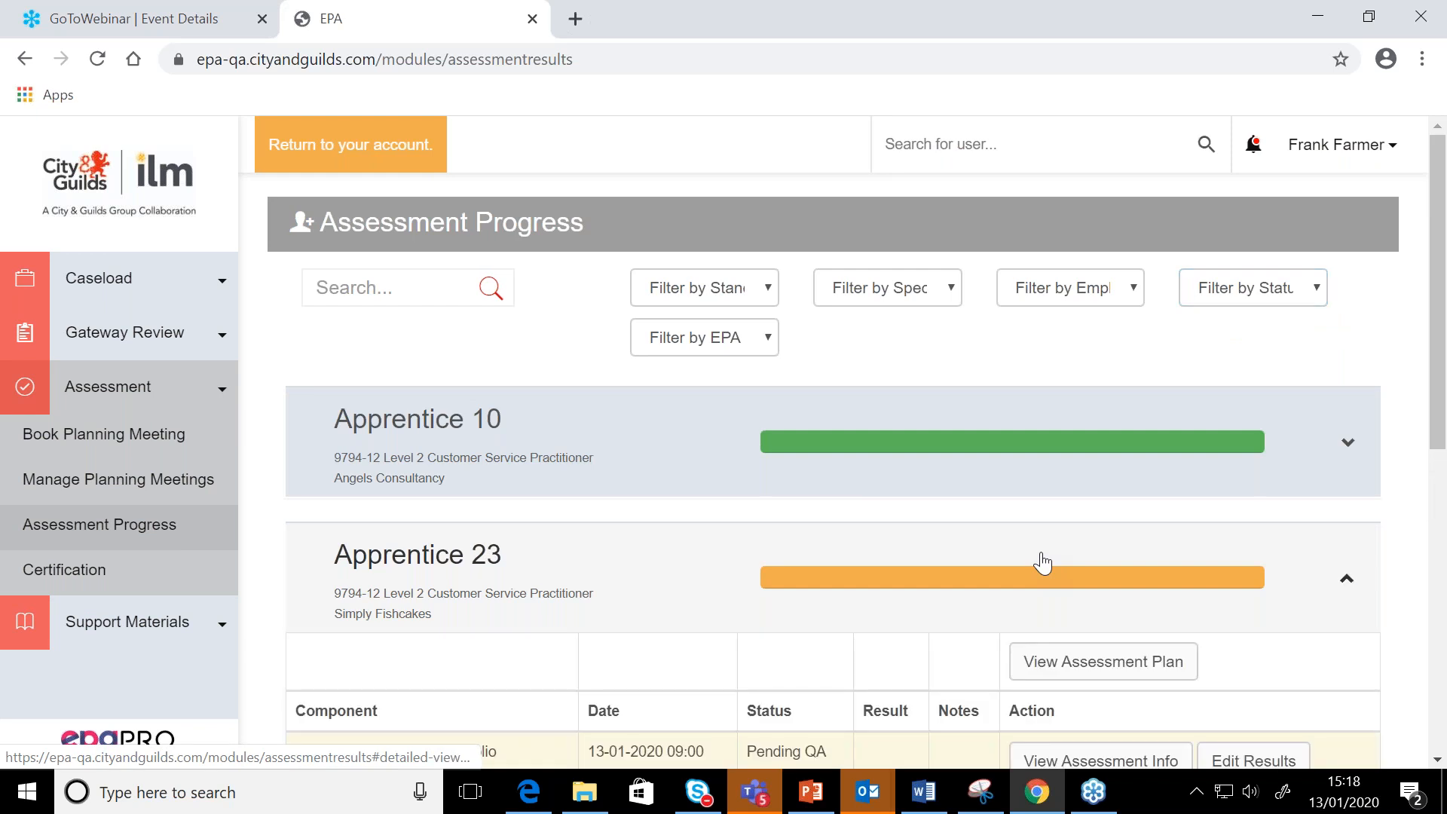
pyautogui.scroll(-3, 1042, 562)
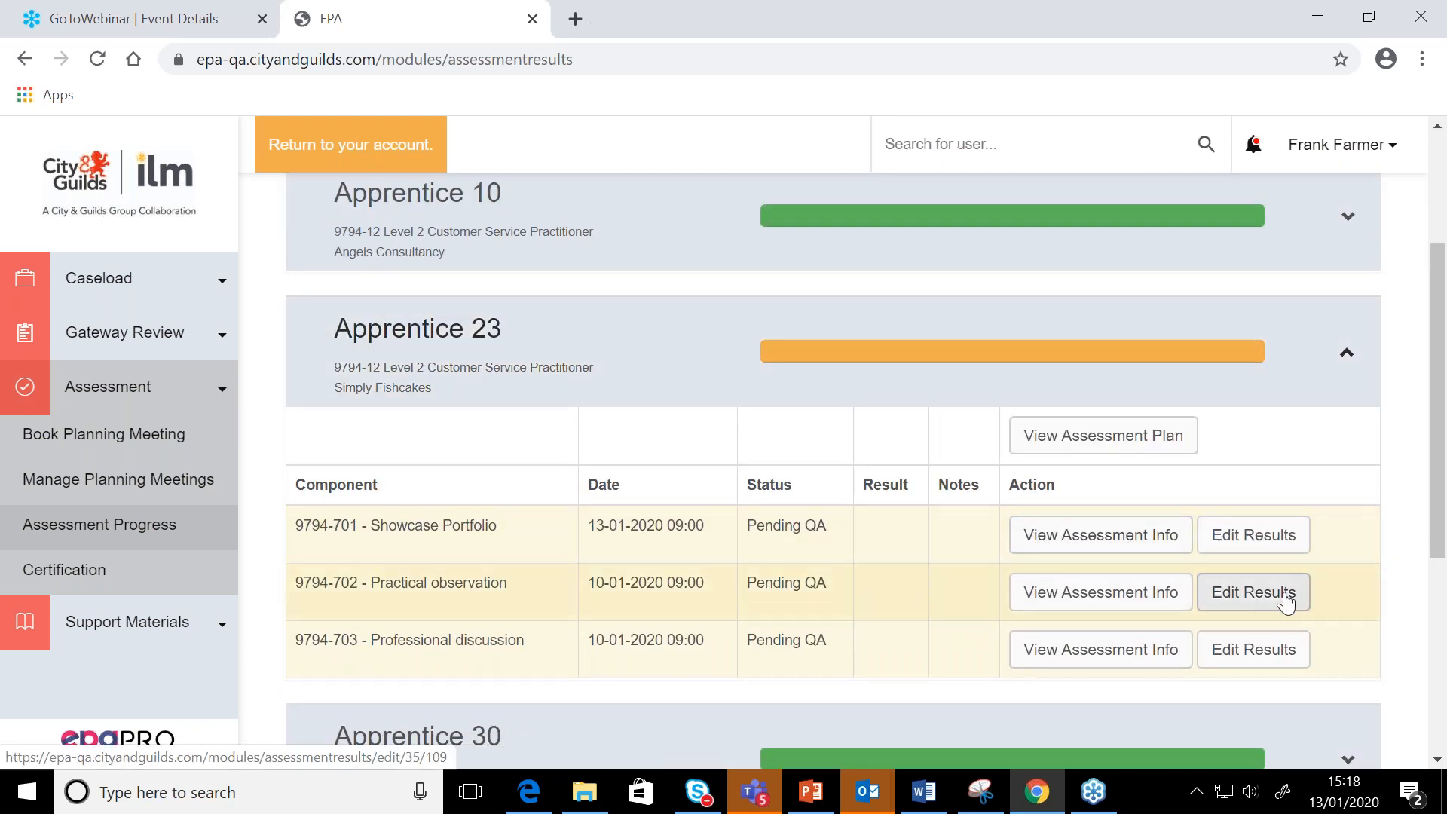
# Review the Result stage of Apprentice 23's 9794-702 Practical observation twice, closing it without changes each time
pyautogui.click(1285, 601)
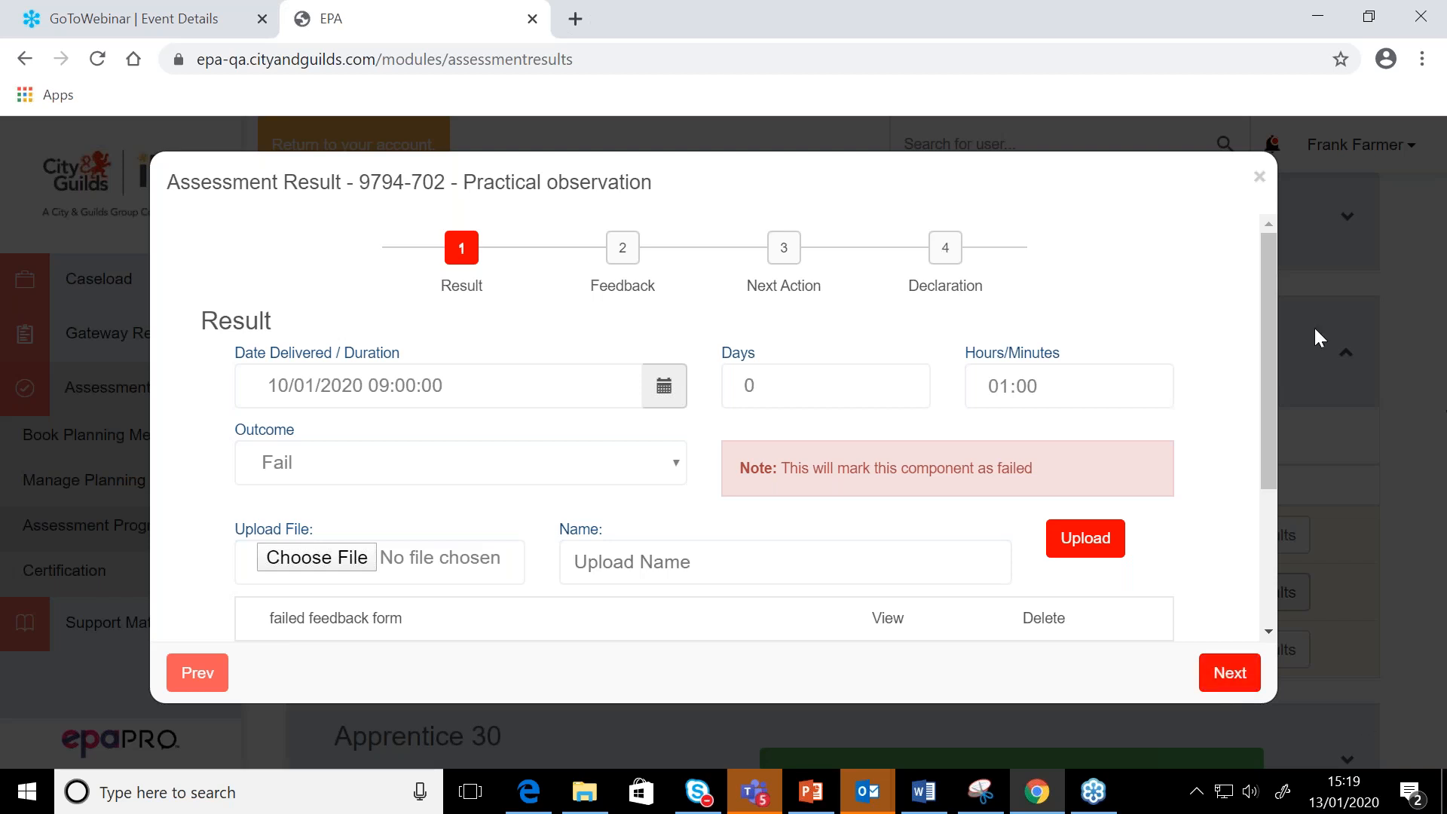
pyautogui.click(1258, 179)
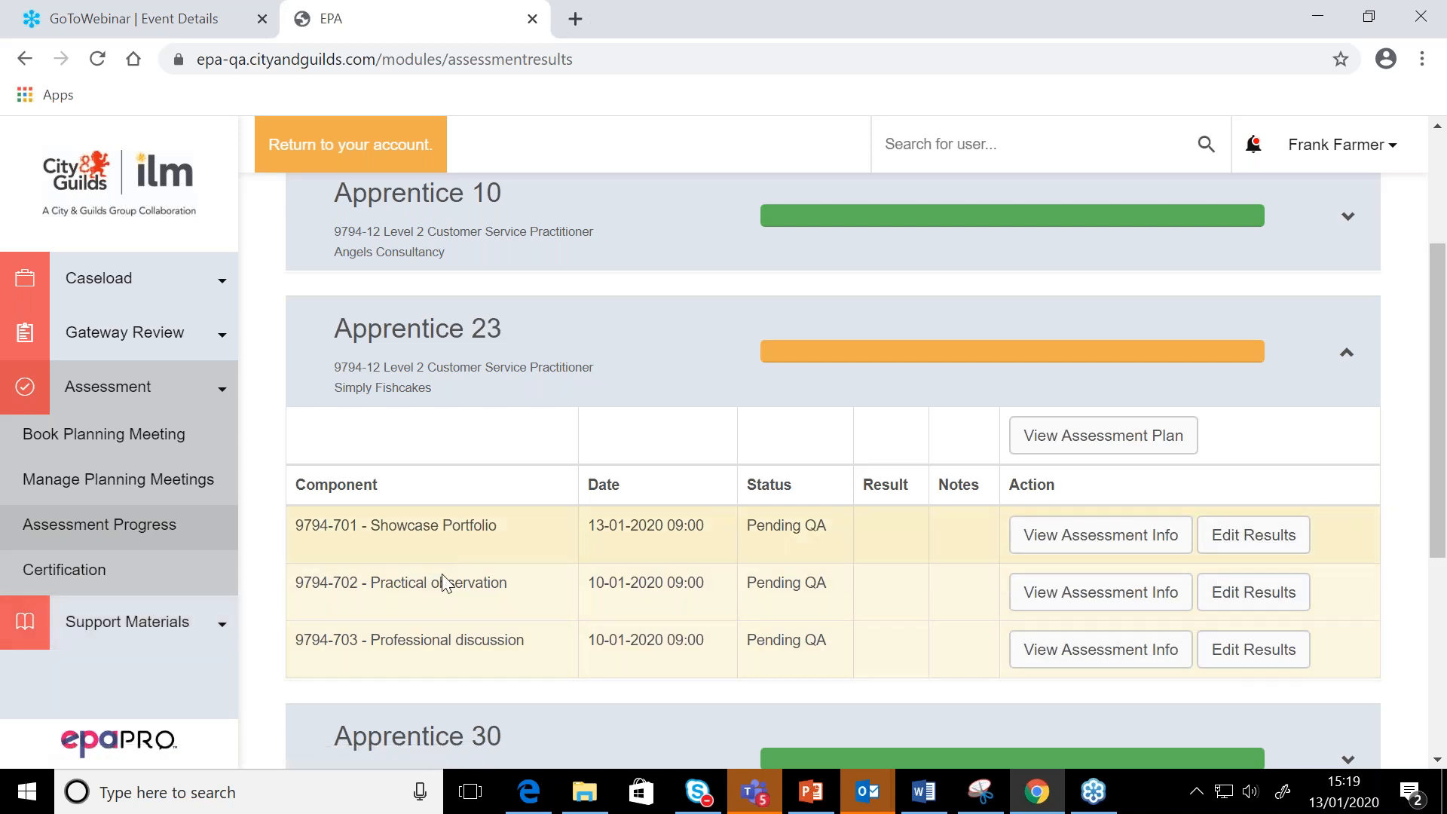
pyautogui.click(1236, 592)
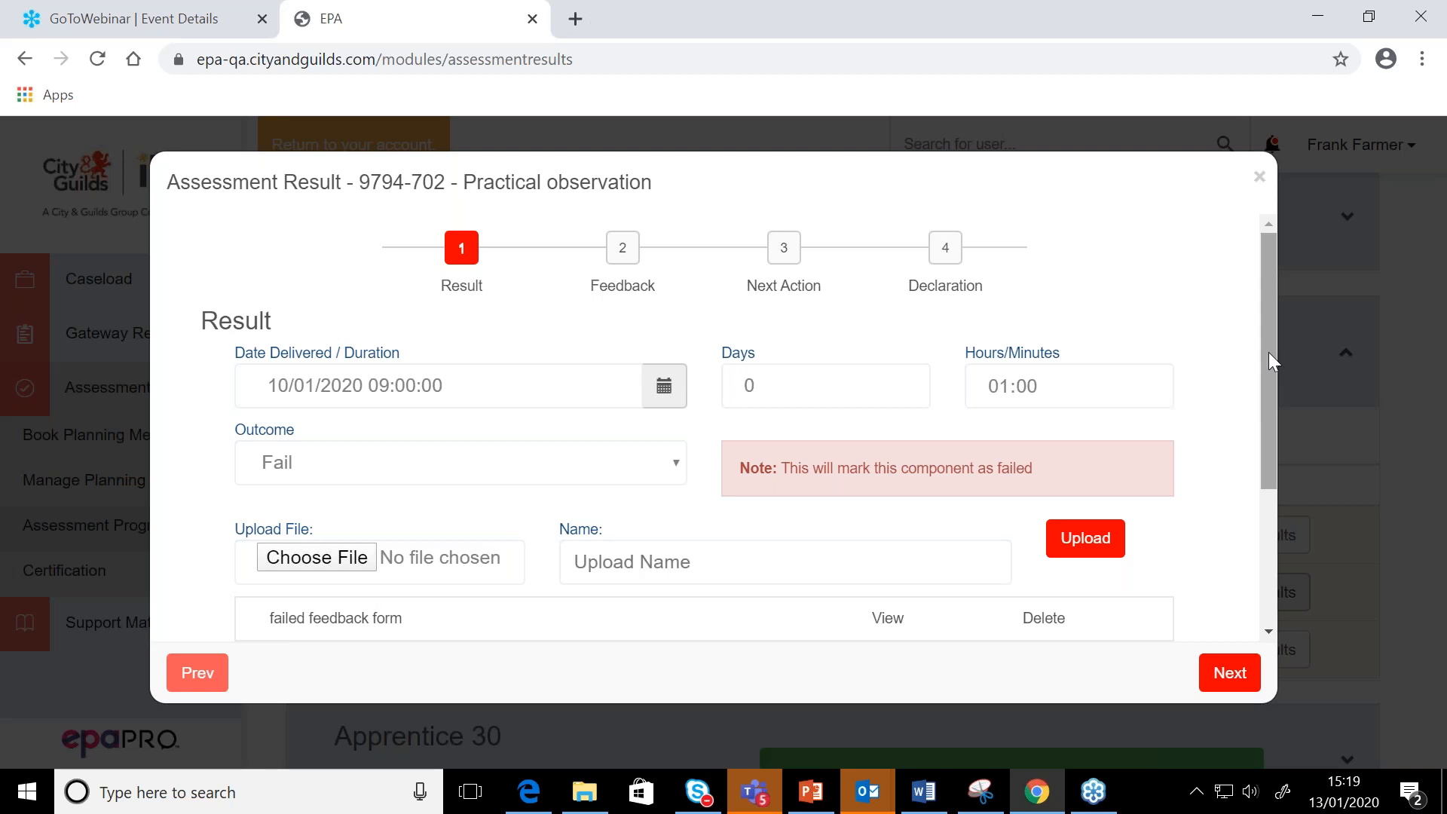
pyautogui.click(1261, 183)
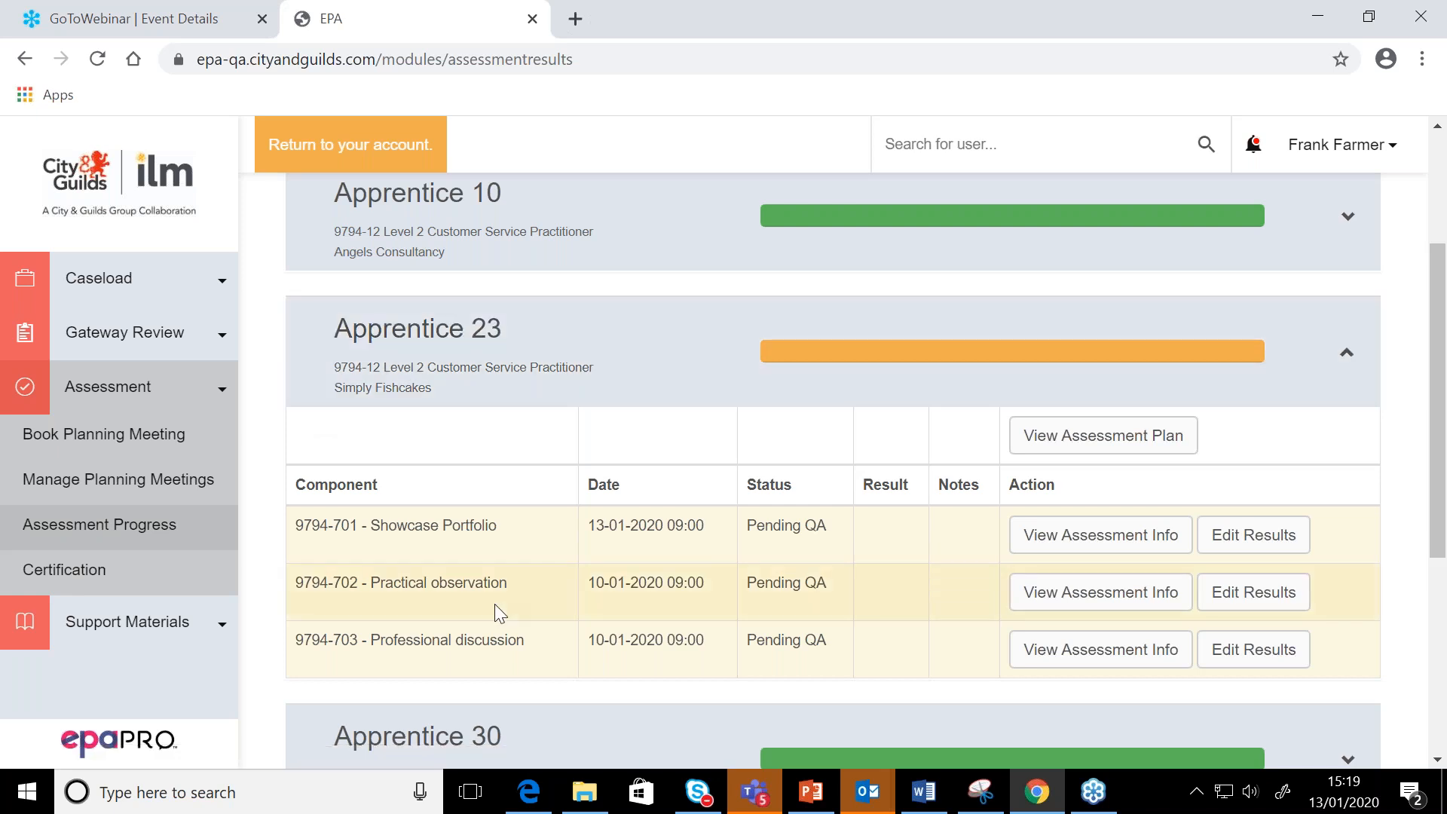
# Switch to the PowerPoint training deck and view the Scheduling a retake and End Point Assessment completed slides
pyautogui.click(811, 791)
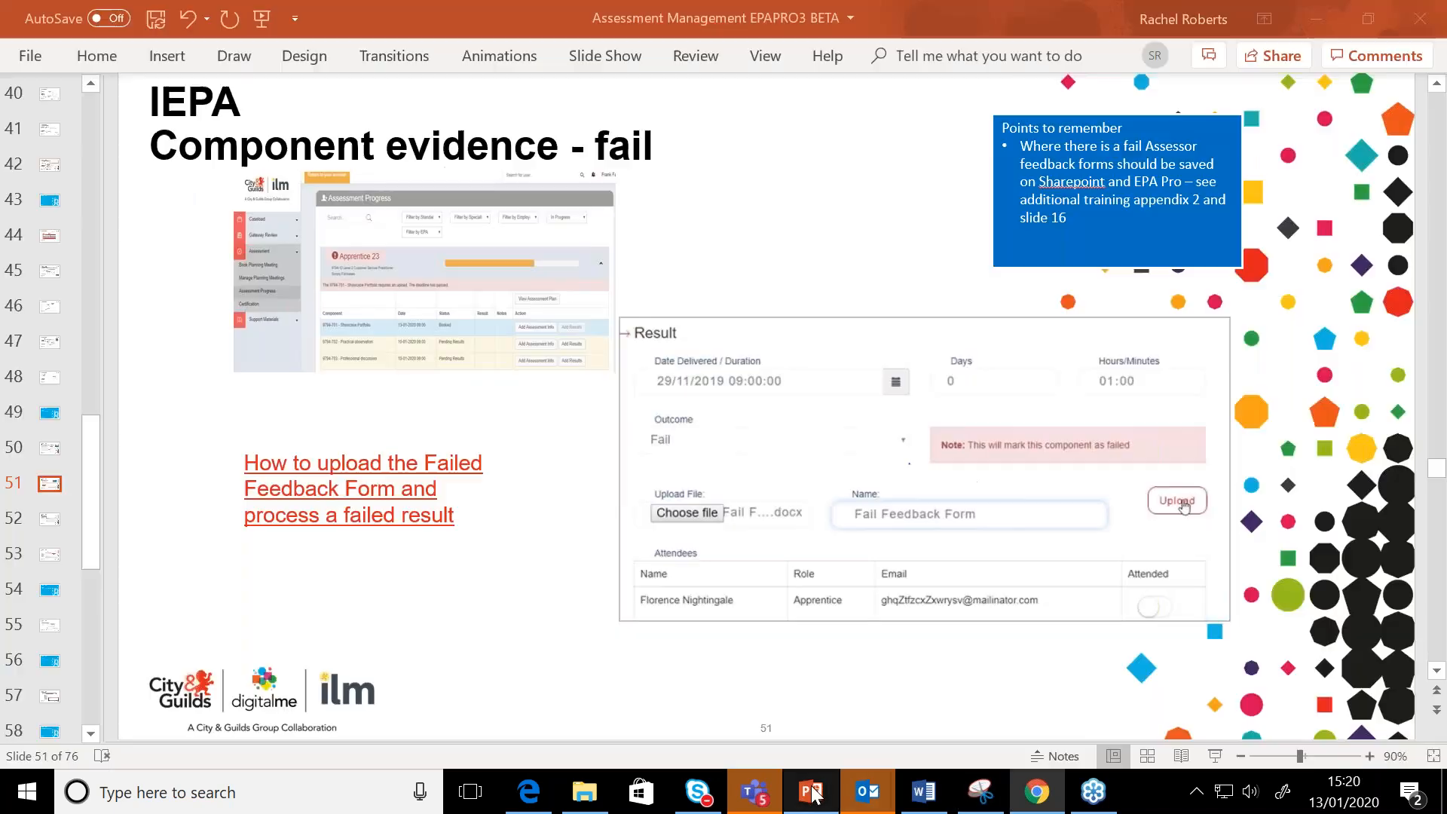
pyautogui.click(50, 520)
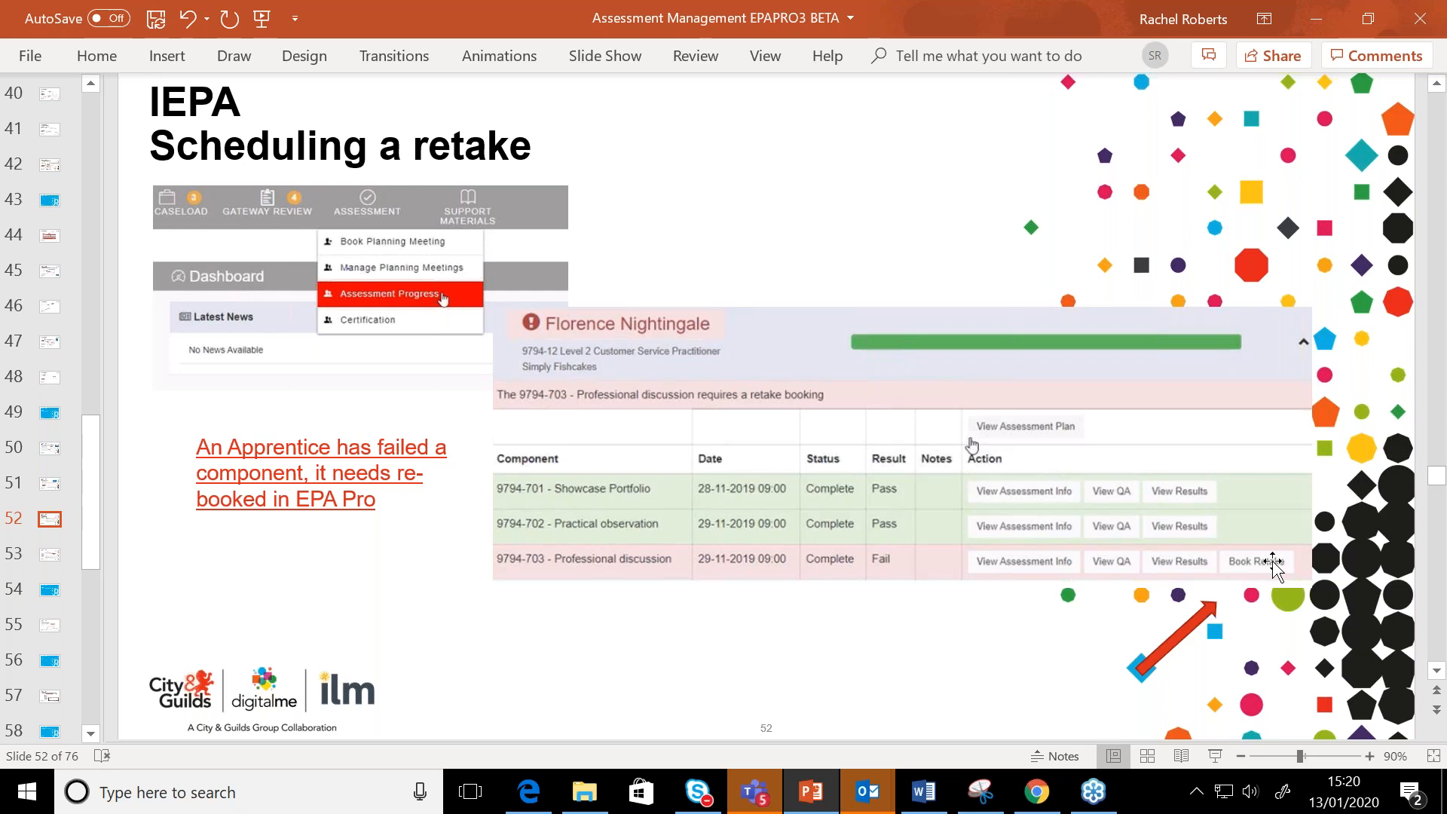
pyautogui.click(51, 556)
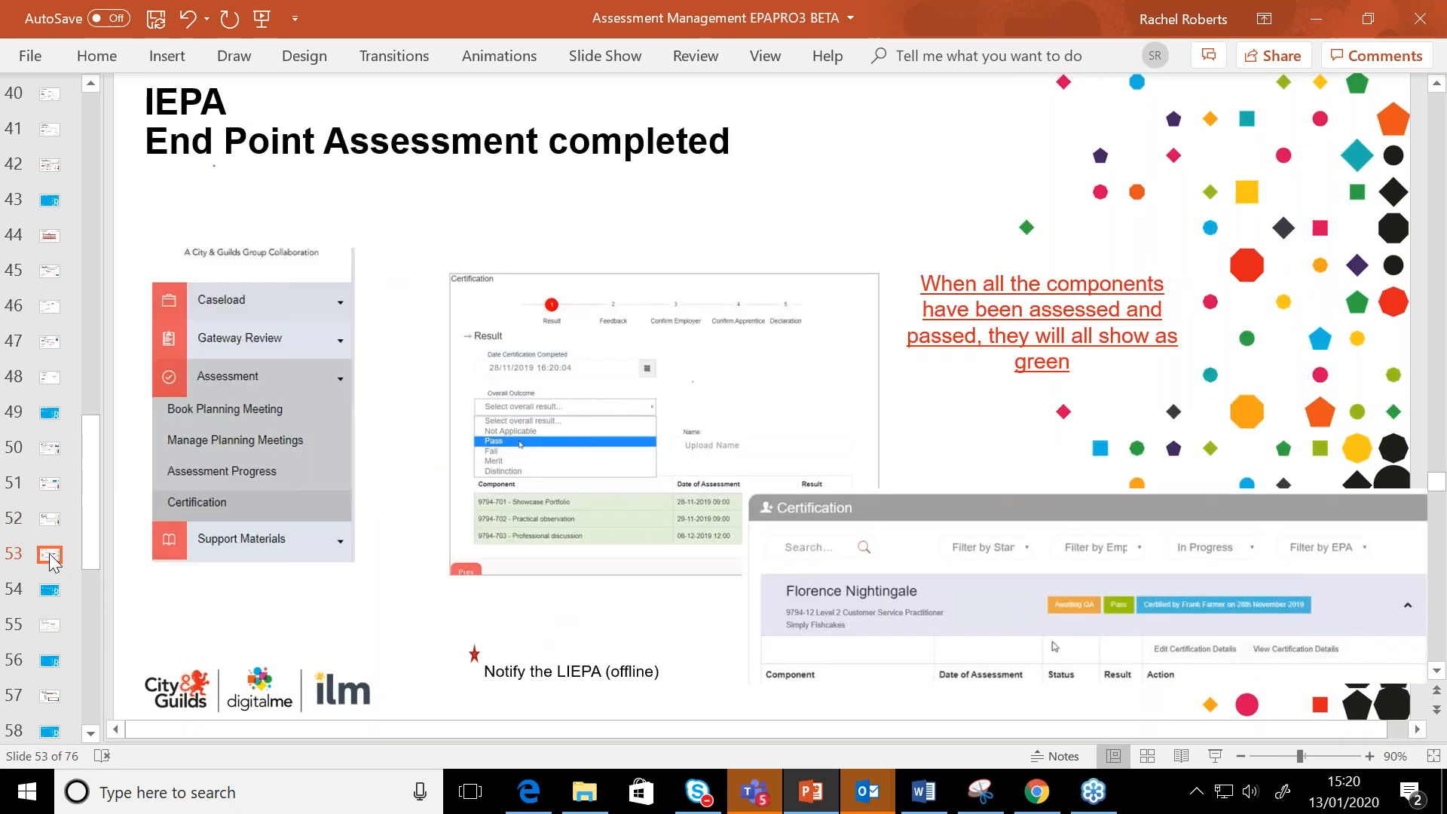